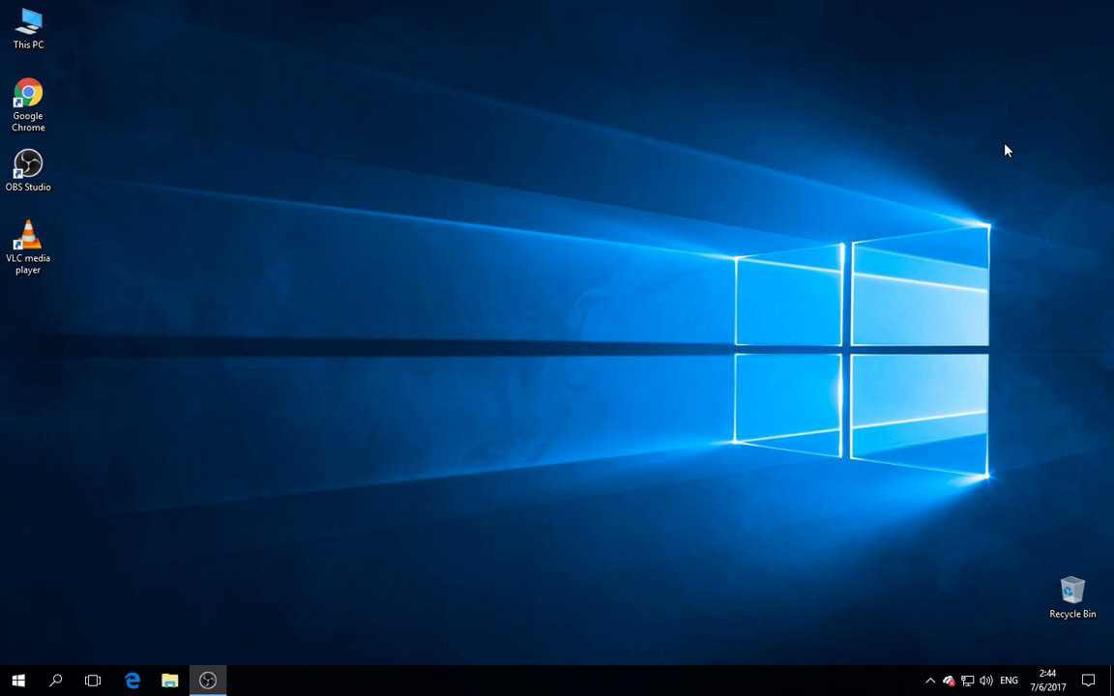
{"action": "left_click", "coordinate": [930, 682]}
{"action": "left_click", "coordinate": [929, 682]}
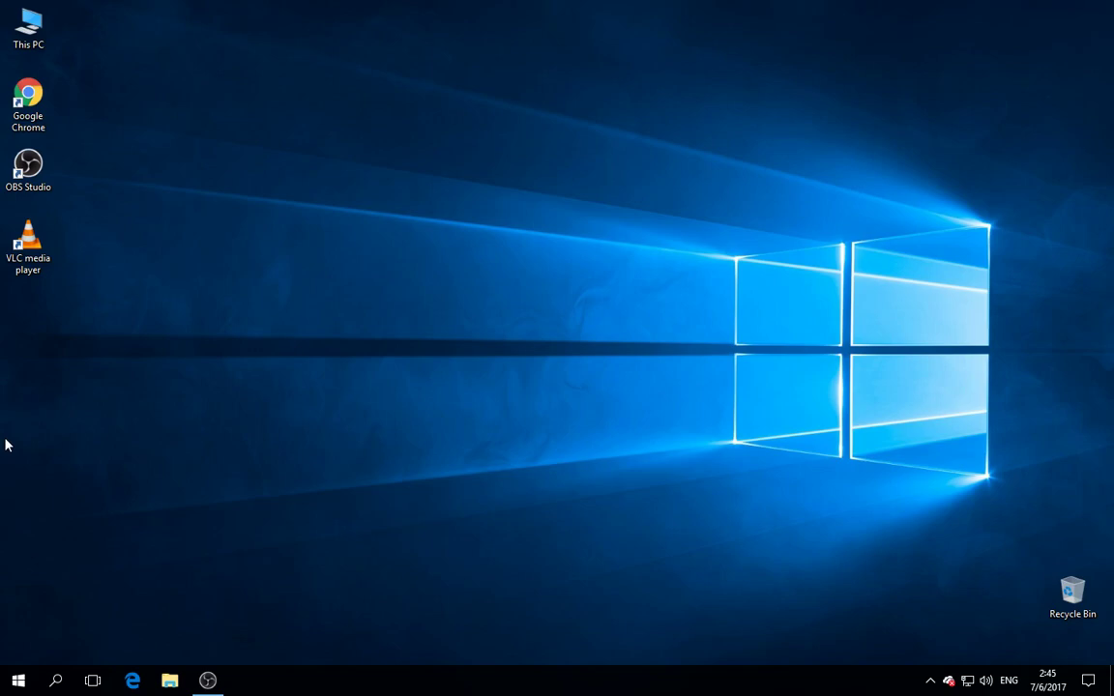
{"action": "left_click", "coordinate": [17, 680]}
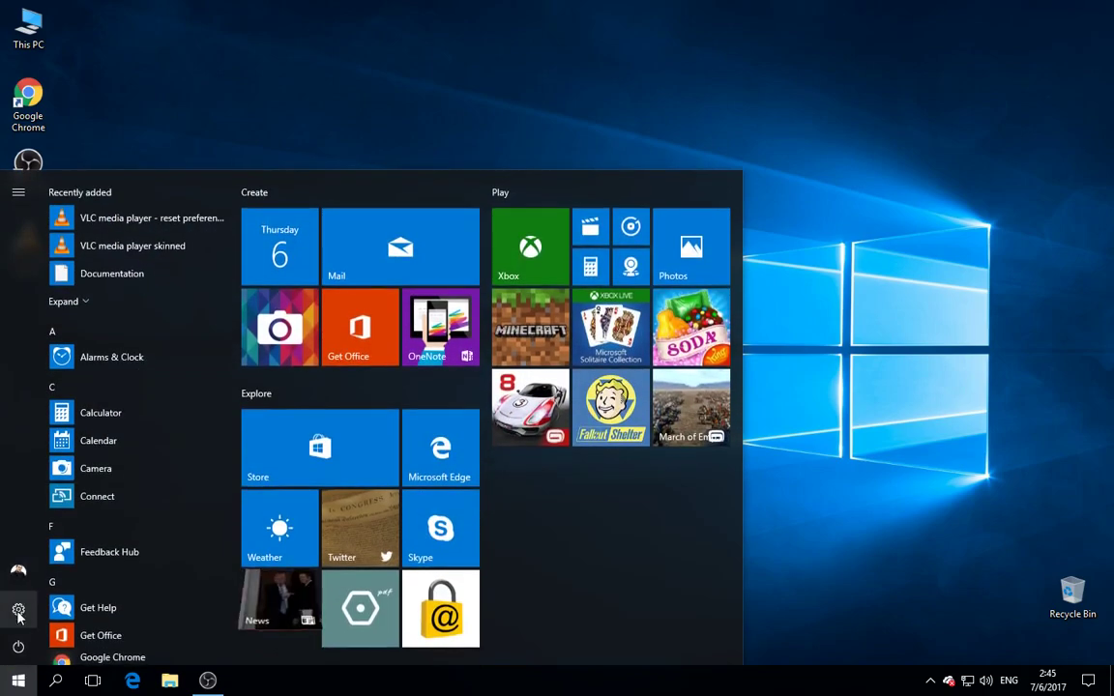
{"action": "left_click", "coordinate": [17, 625]}
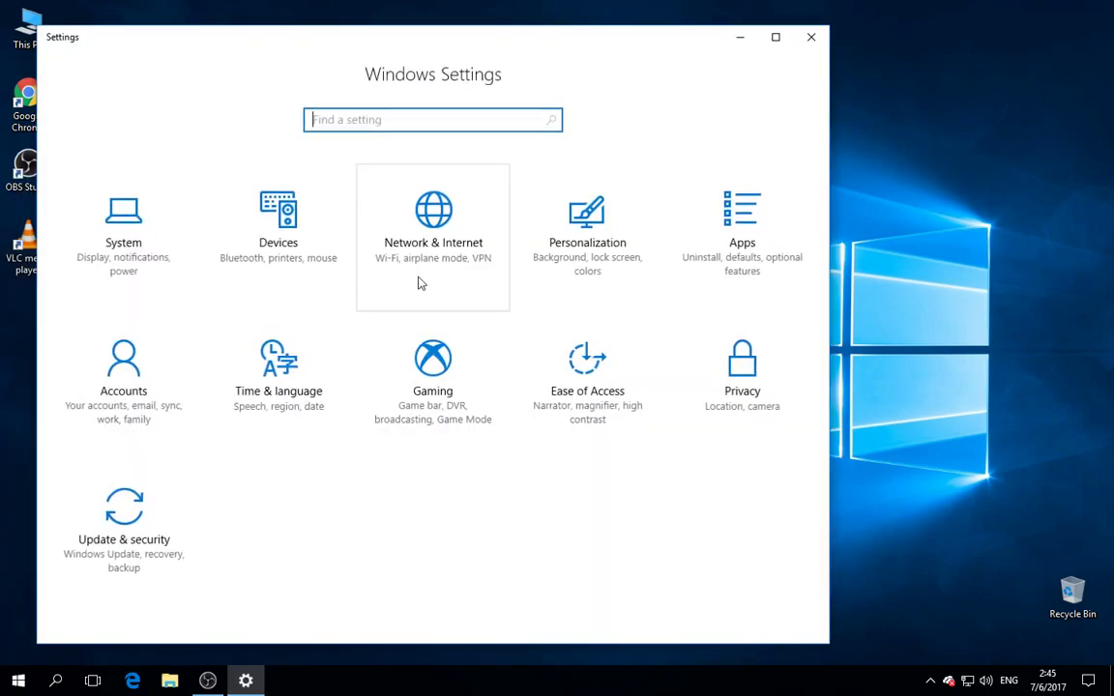
{"action": "left_click", "coordinate": [812, 39]}
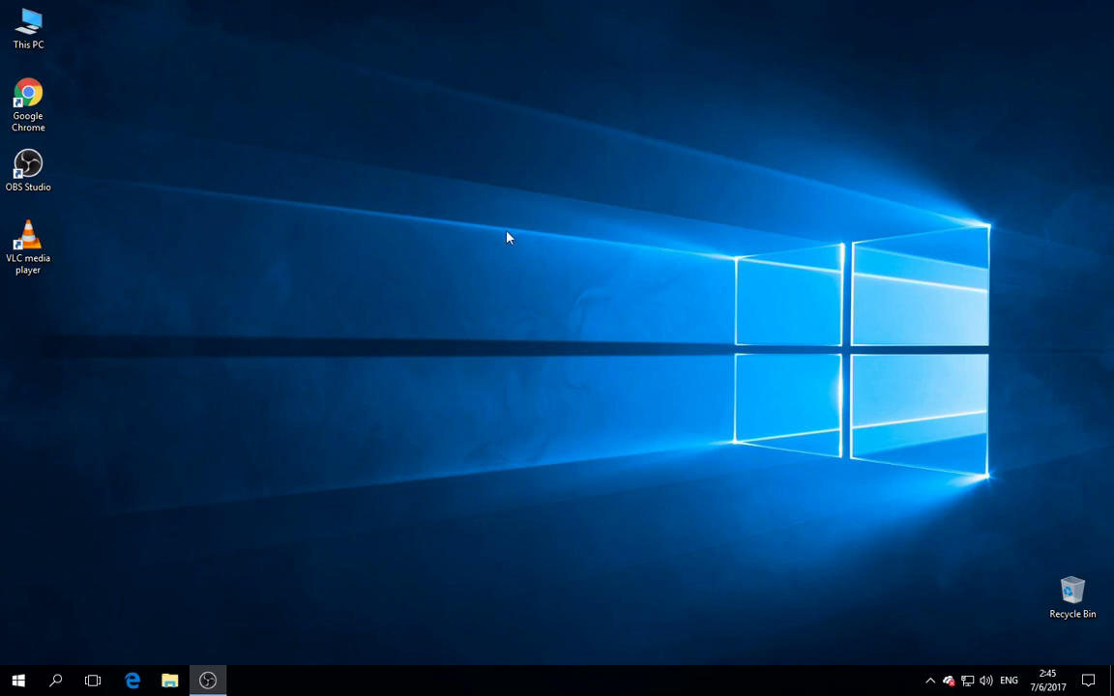
{"action": "right_click", "coordinate": [393, 250]}
{"action": "left_click", "coordinate": [451, 296]}
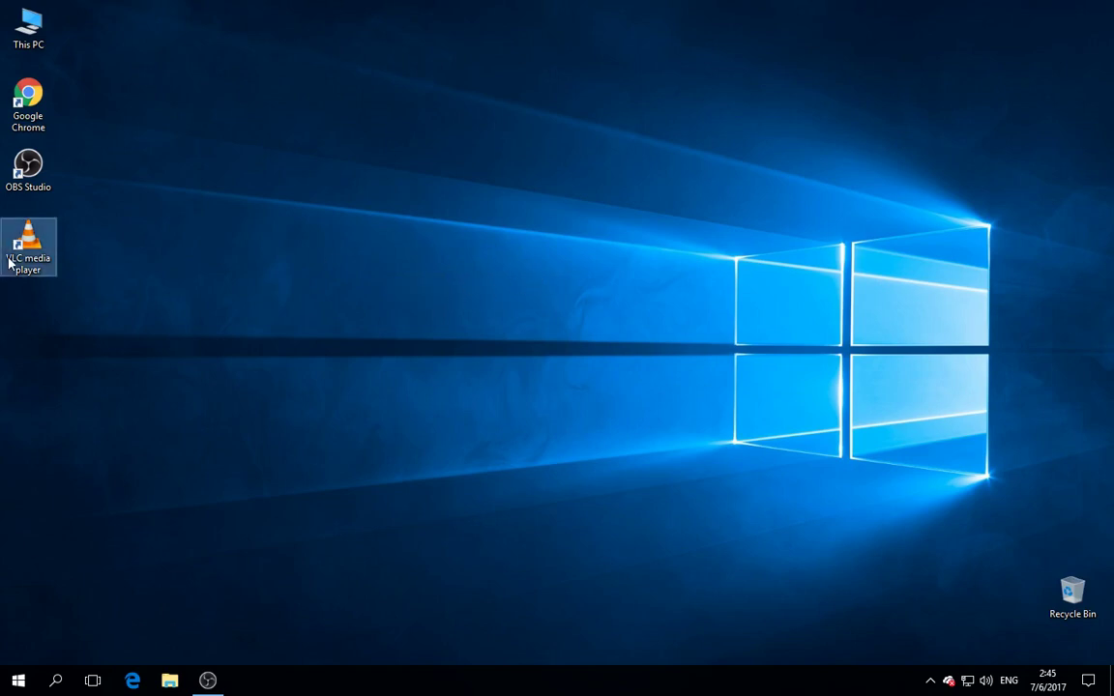
{"action": "left_click", "coordinate": [41, 115]}
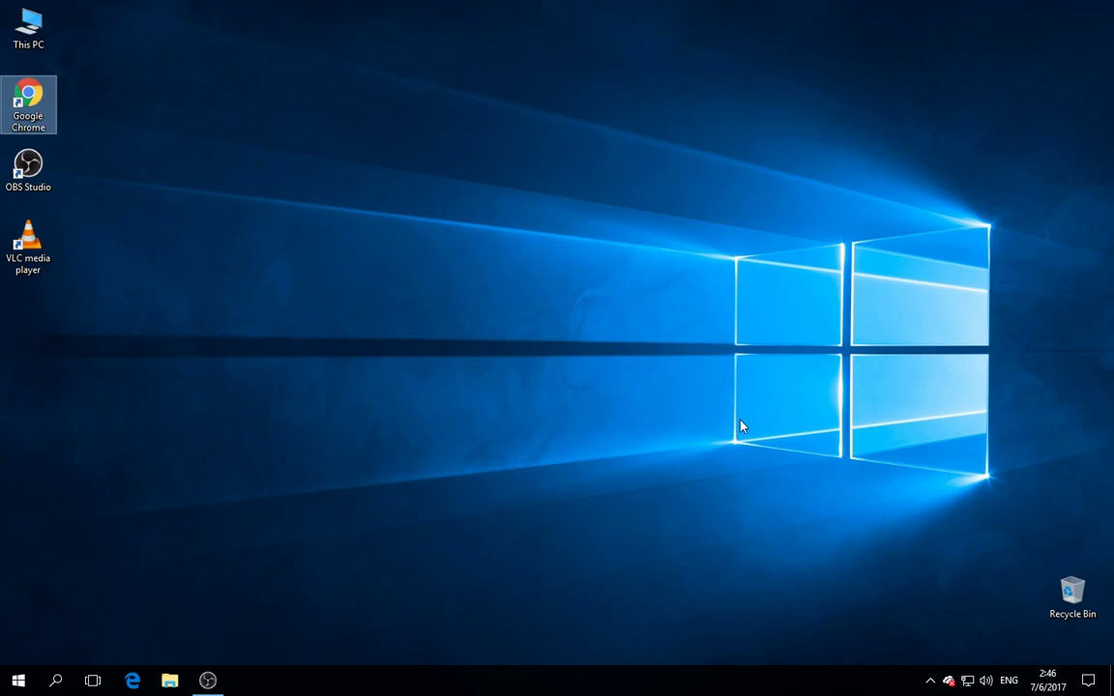
- Open Task Manager and display the list of programs that launch at startup
{"action": "right_click", "coordinate": [311, 683]}
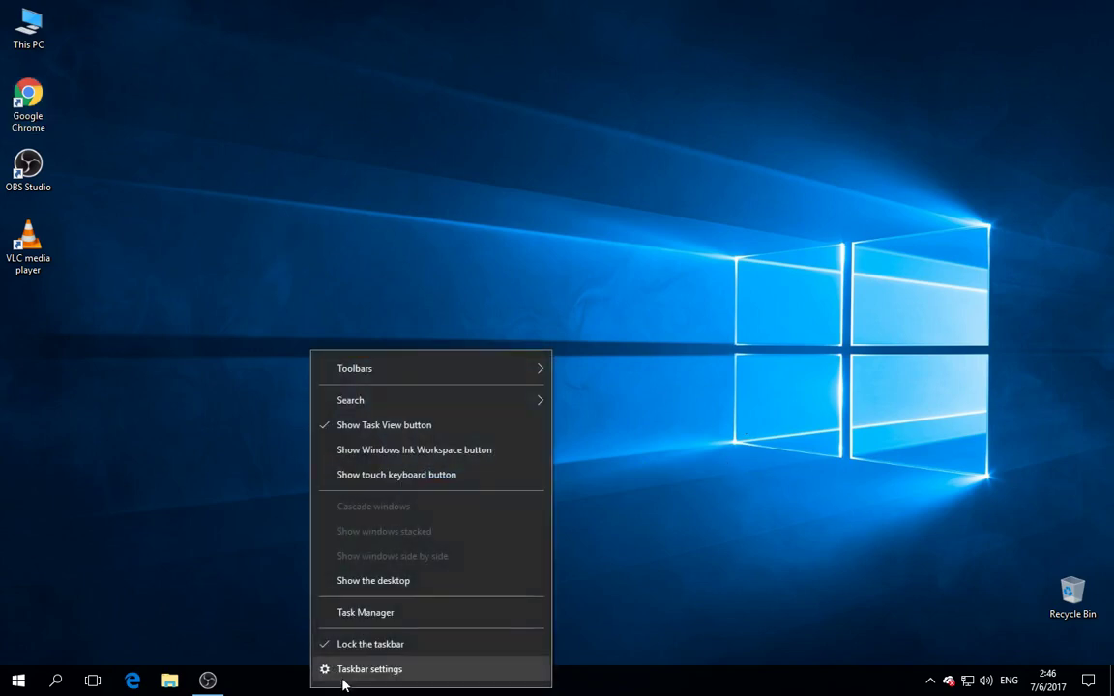
{"action": "left_click", "coordinate": [392, 620]}
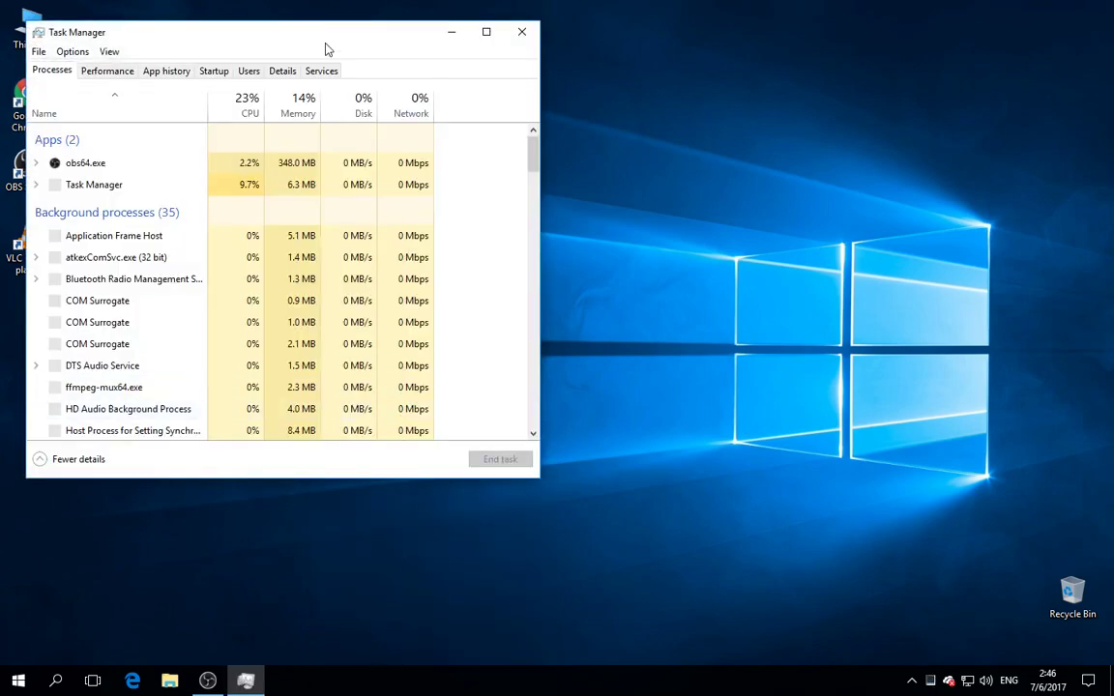
{"action": "left_click_drag", "start_coordinate": [320, 23], "coordinate": [513, 96]}
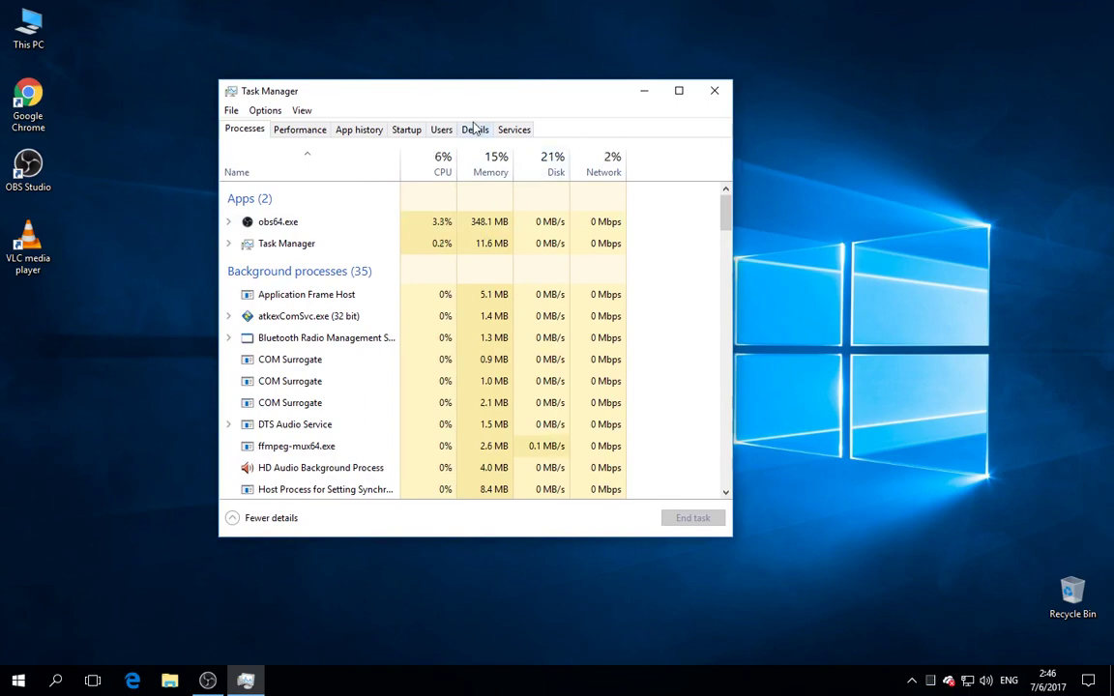
{"action": "left_click", "coordinate": [405, 131]}
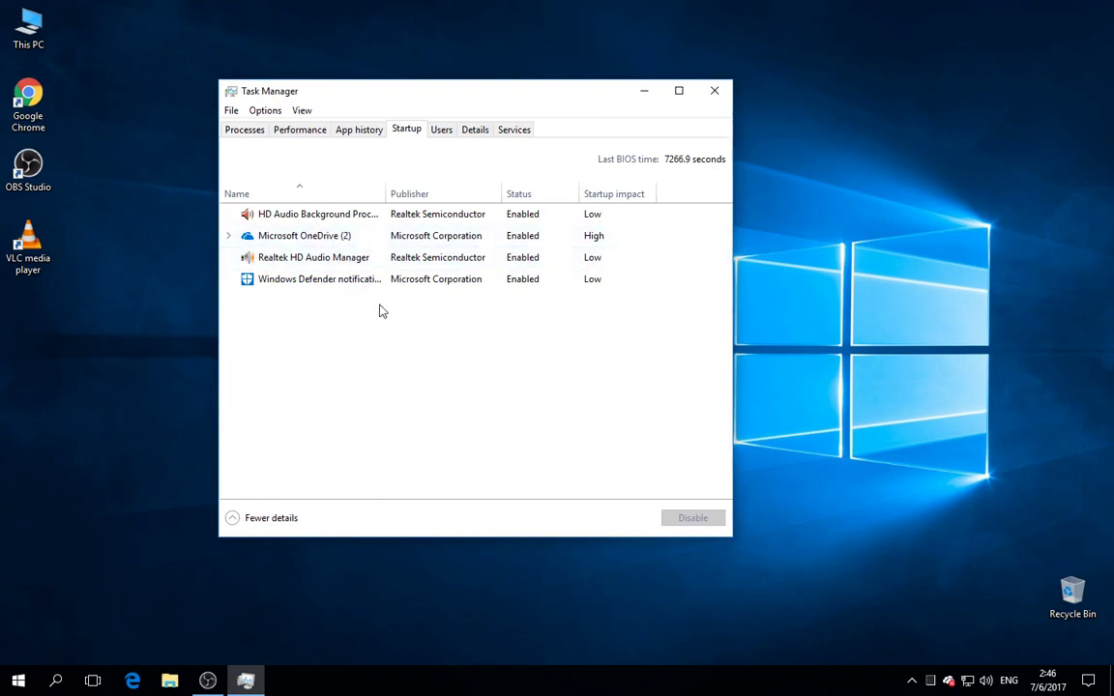
- Disable Microsoft OneDrive at startup and sort the startup programs by status
{"action": "left_click", "coordinate": [296, 283]}
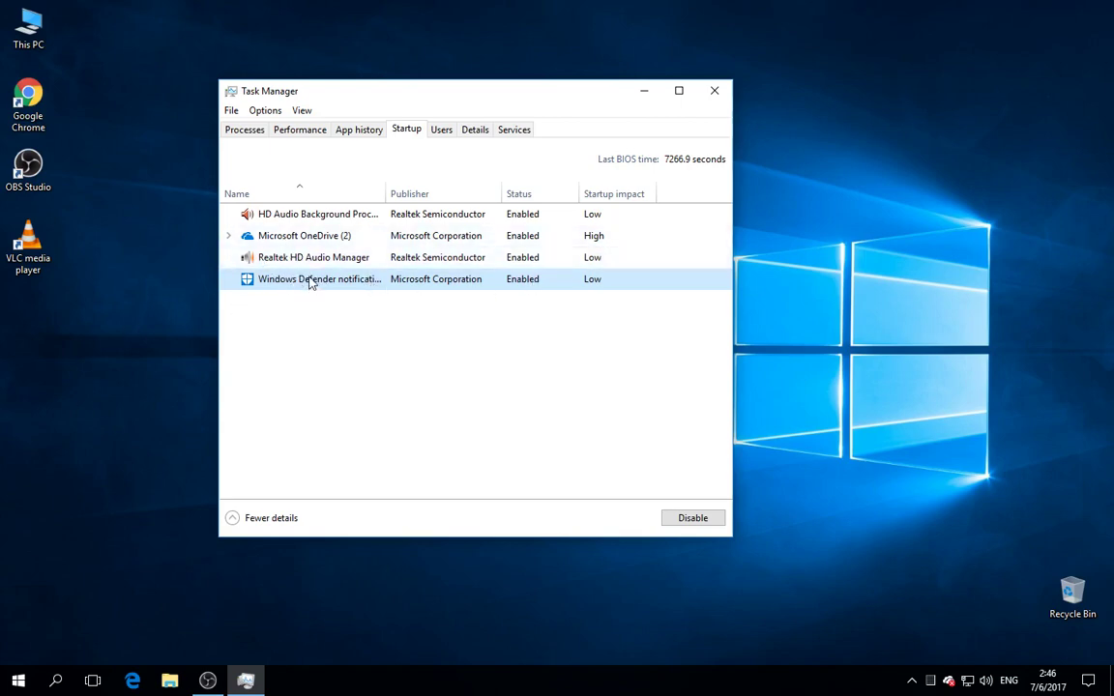
{"action": "left_click", "coordinate": [260, 240]}
{"action": "left_click", "coordinate": [228, 238]}
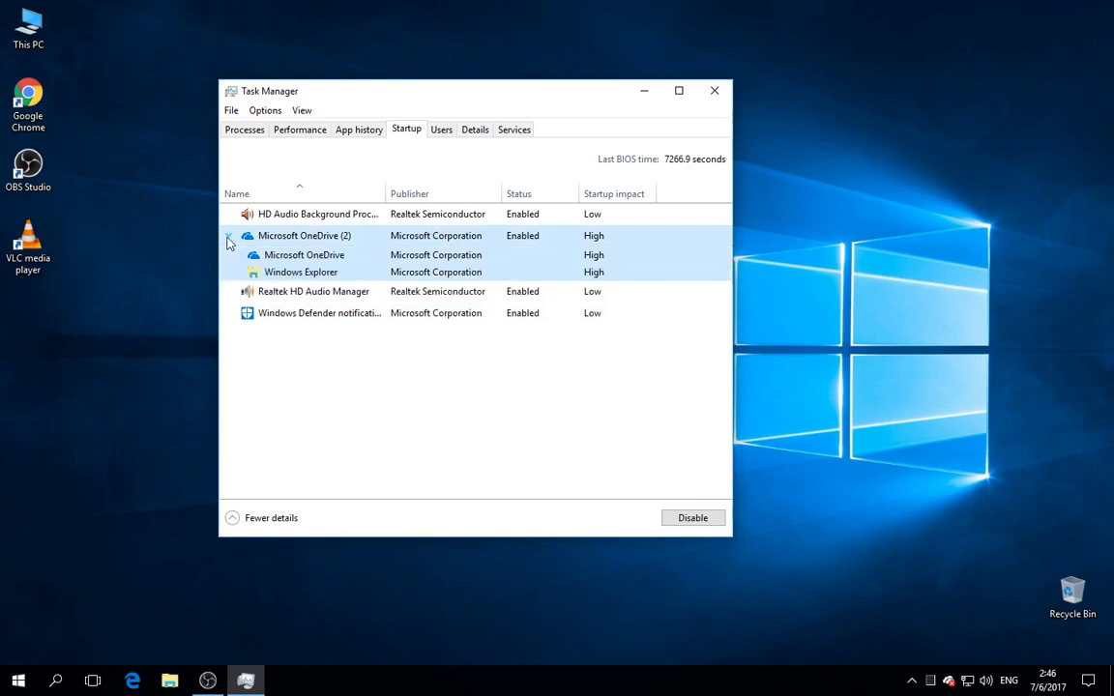
{"action": "left_click", "coordinate": [229, 238]}
{"action": "right_click", "coordinate": [327, 237]}
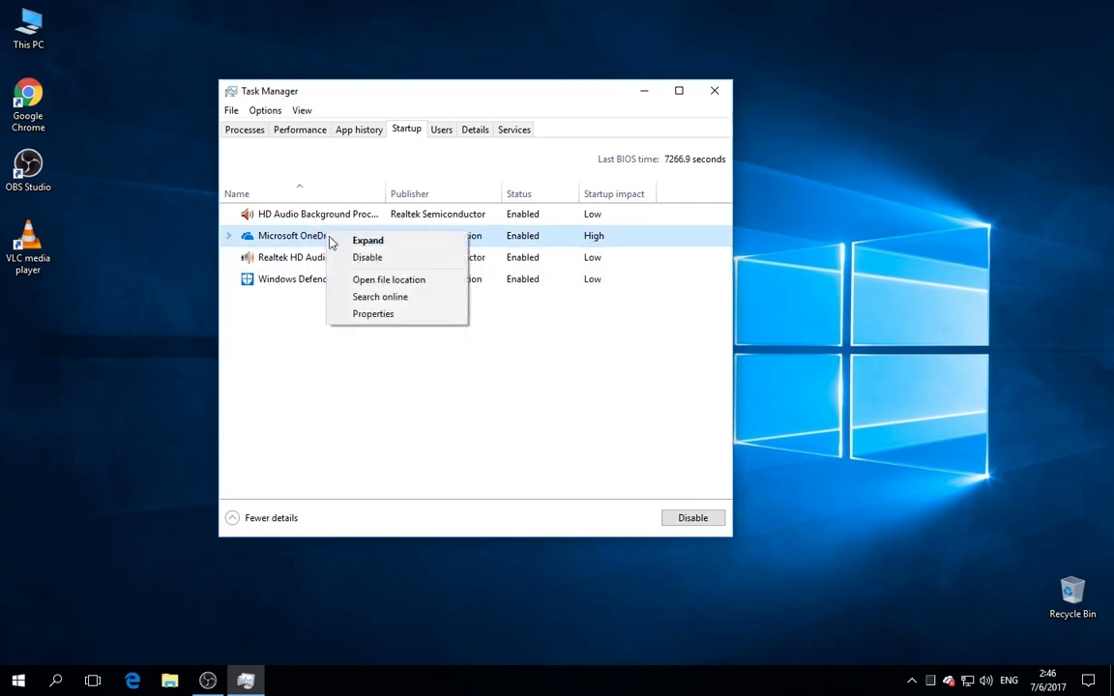
{"action": "left_click", "coordinate": [403, 256]}
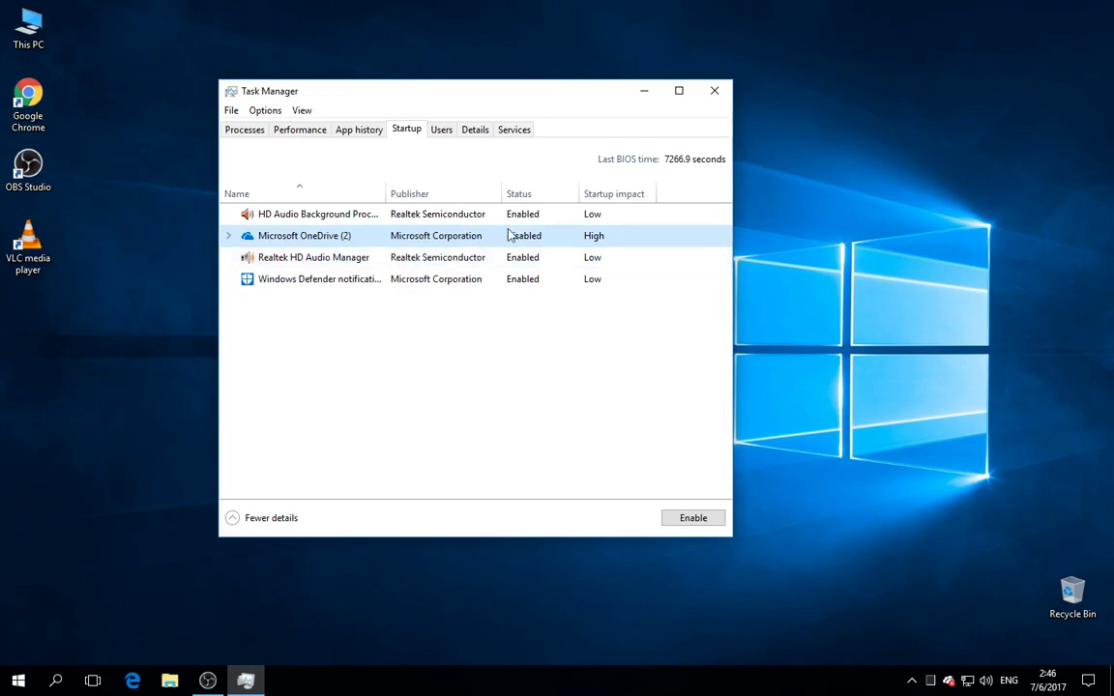
{"action": "left_click", "coordinate": [535, 194]}
{"action": "left_click", "coordinate": [535, 194]}
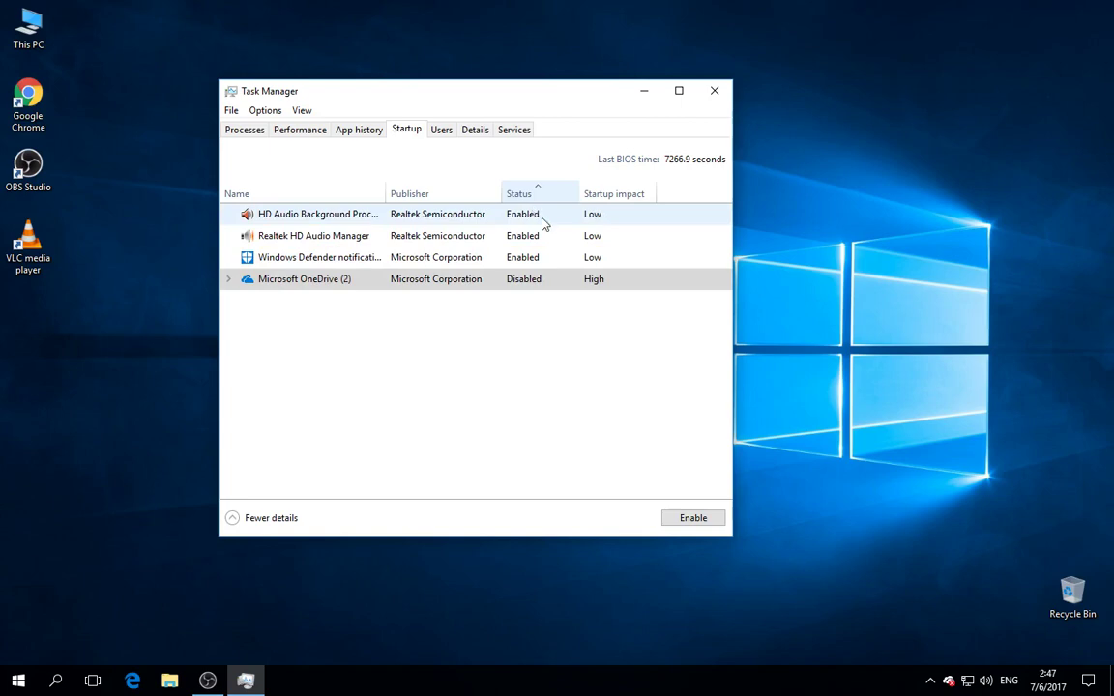
- Sort the running processes by disk usage and expand the wsappx entry to examine the service behind it
{"action": "left_click", "coordinate": [299, 130]}
{"action": "left_click", "coordinate": [246, 130]}
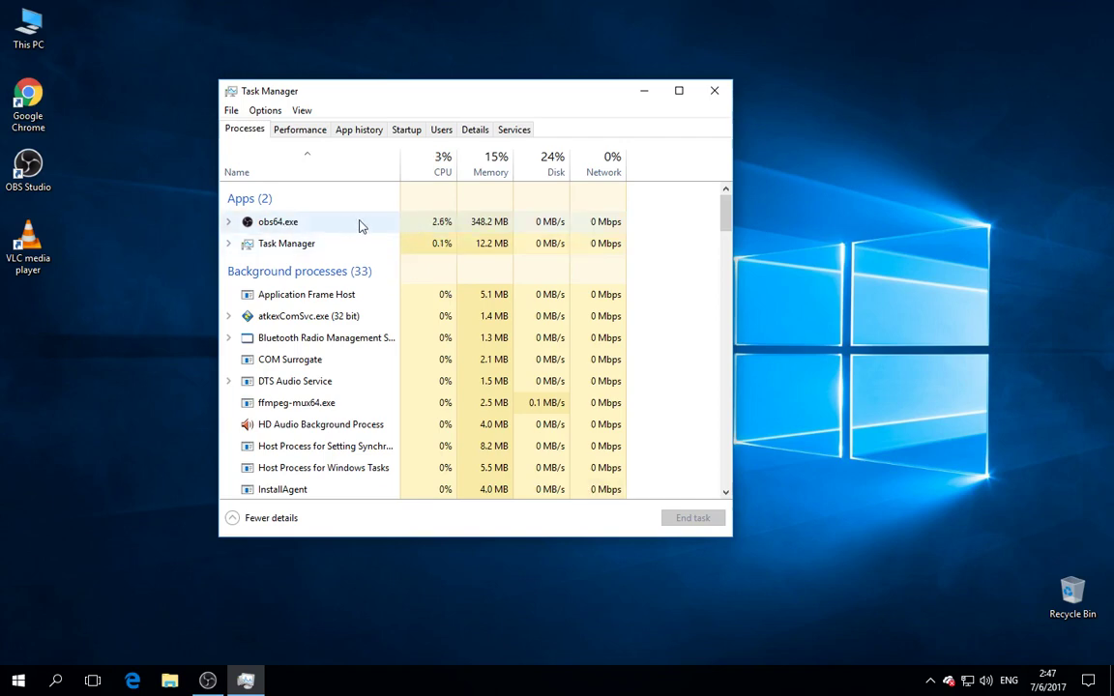
{"action": "scroll", "coordinate": [358, 227], "scroll_direction": "down", "scroll_amount": 5}
{"action": "scroll", "coordinate": [443, 290], "scroll_direction": "down", "scroll_amount": 5}
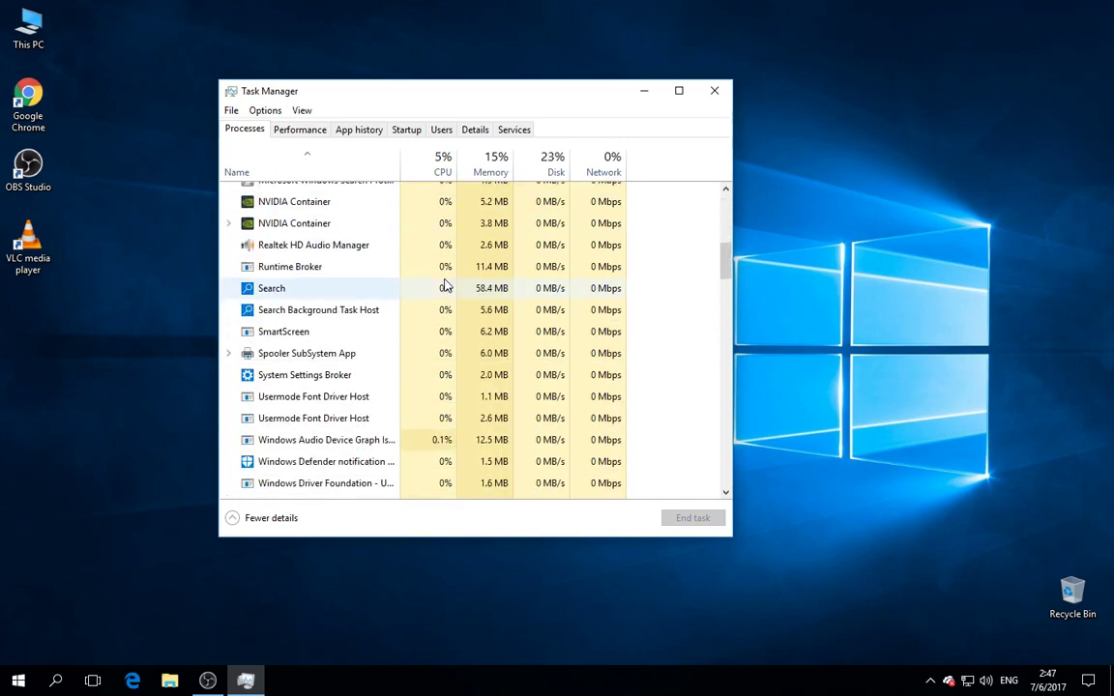
{"action": "scroll", "coordinate": [451, 242], "scroll_direction": "up", "scroll_amount": 5}
{"action": "scroll", "coordinate": [453, 270], "scroll_direction": "up", "scroll_amount": 5}
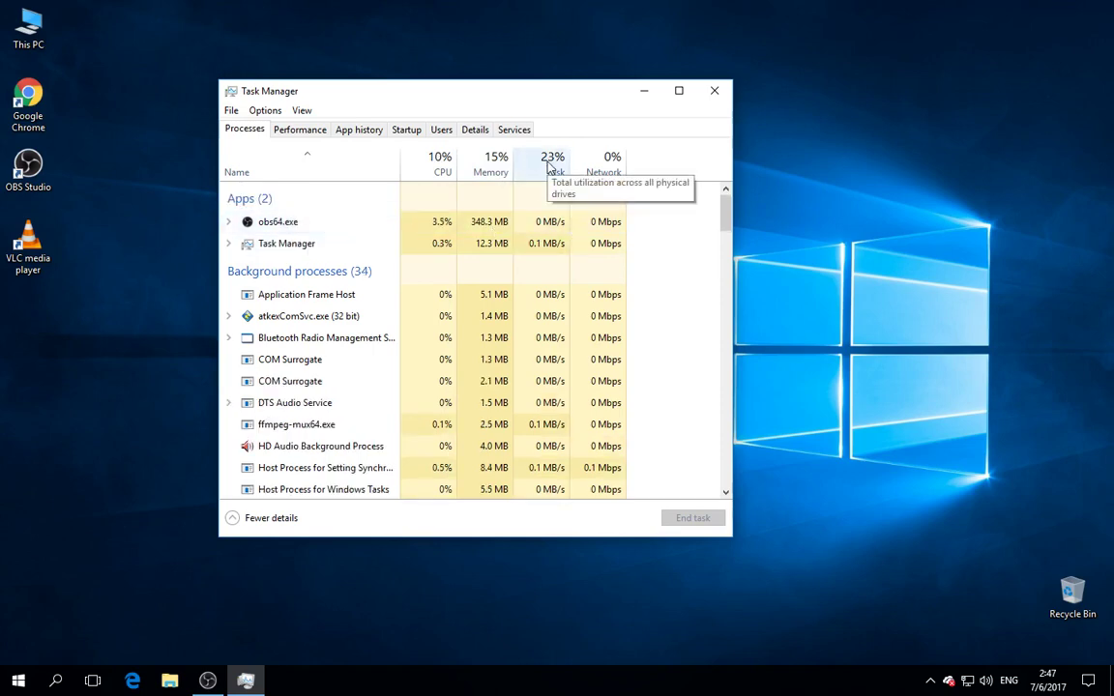
{"action": "scroll", "coordinate": [553, 184], "scroll_direction": "down", "scroll_amount": 3}
{"action": "scroll", "coordinate": [570, 242], "scroll_direction": "up", "scroll_amount": 3}
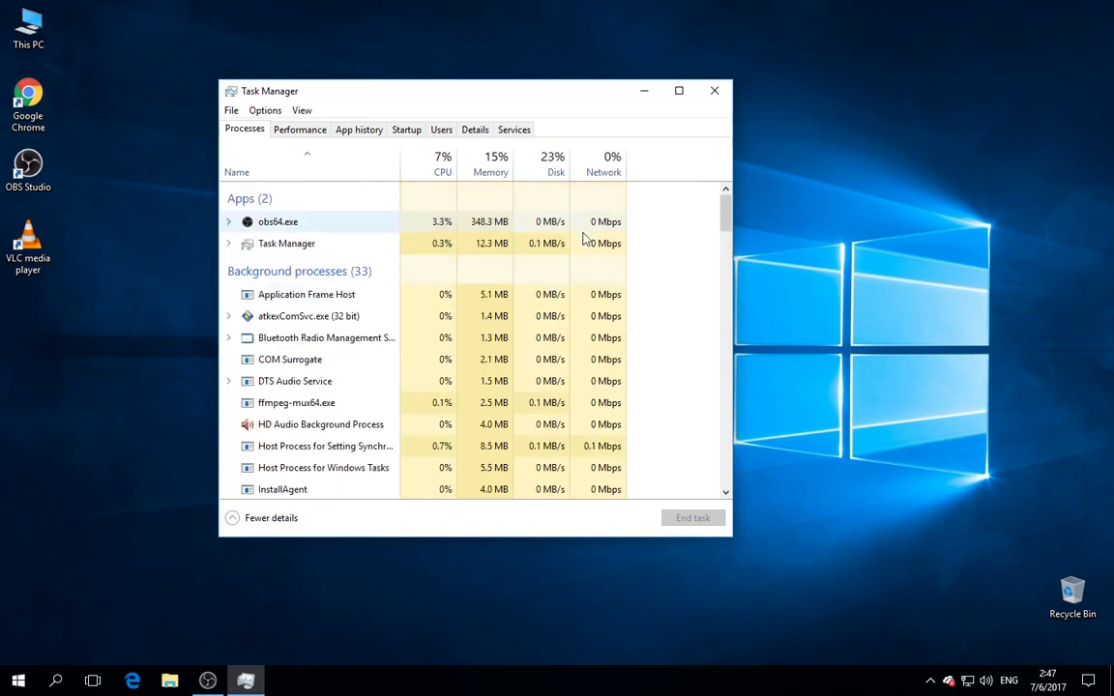
{"action": "left_click", "coordinate": [549, 170]}
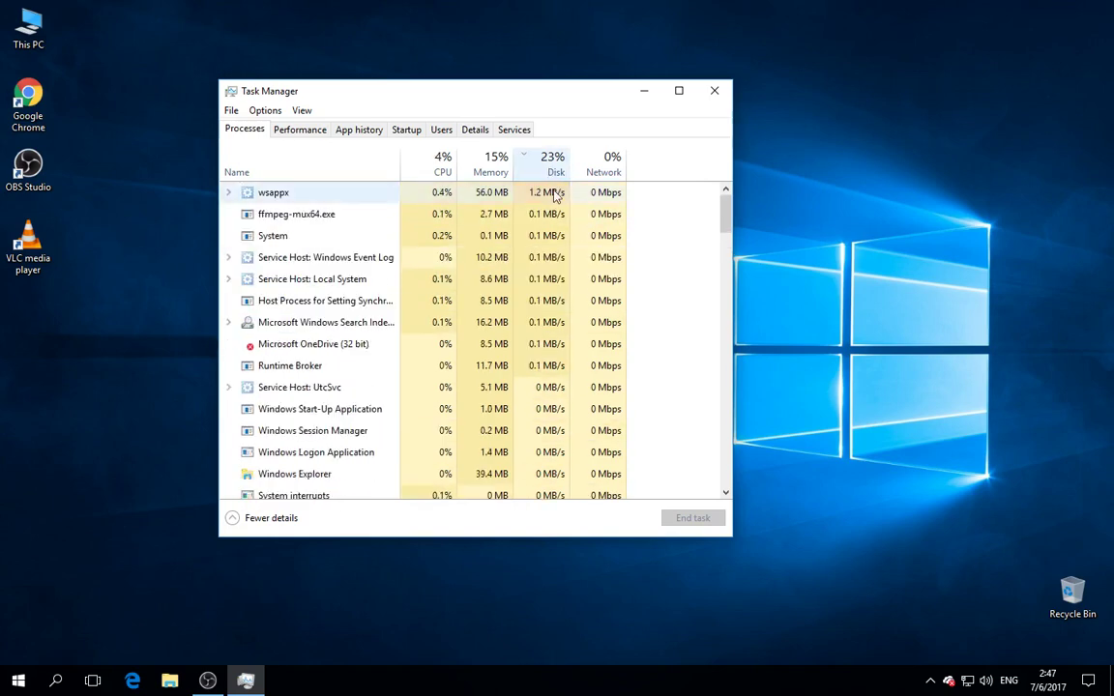
{"action": "left_click", "coordinate": [228, 193]}
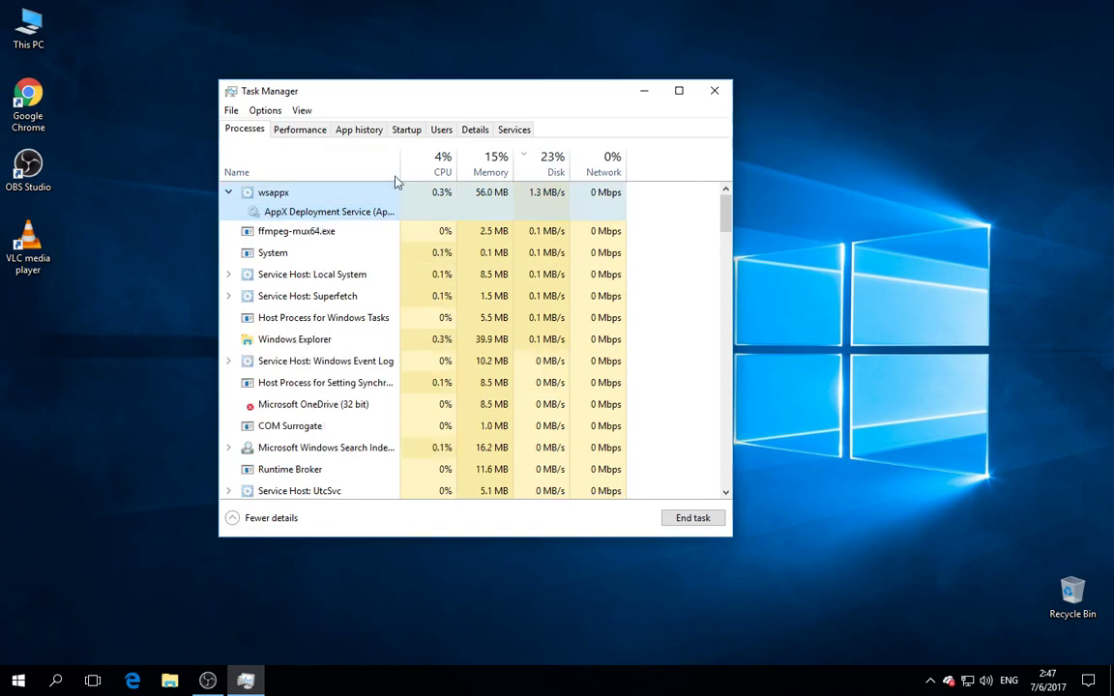
{"action": "mouse_move", "coordinate": [400, 160]}
{"action": "left_mouse_down"}
{"action": "mouse_move", "coordinate": [513, 157]}
{"action": "mouse_move", "coordinate": [418, 157]}
{"action": "left_mouse_up"}
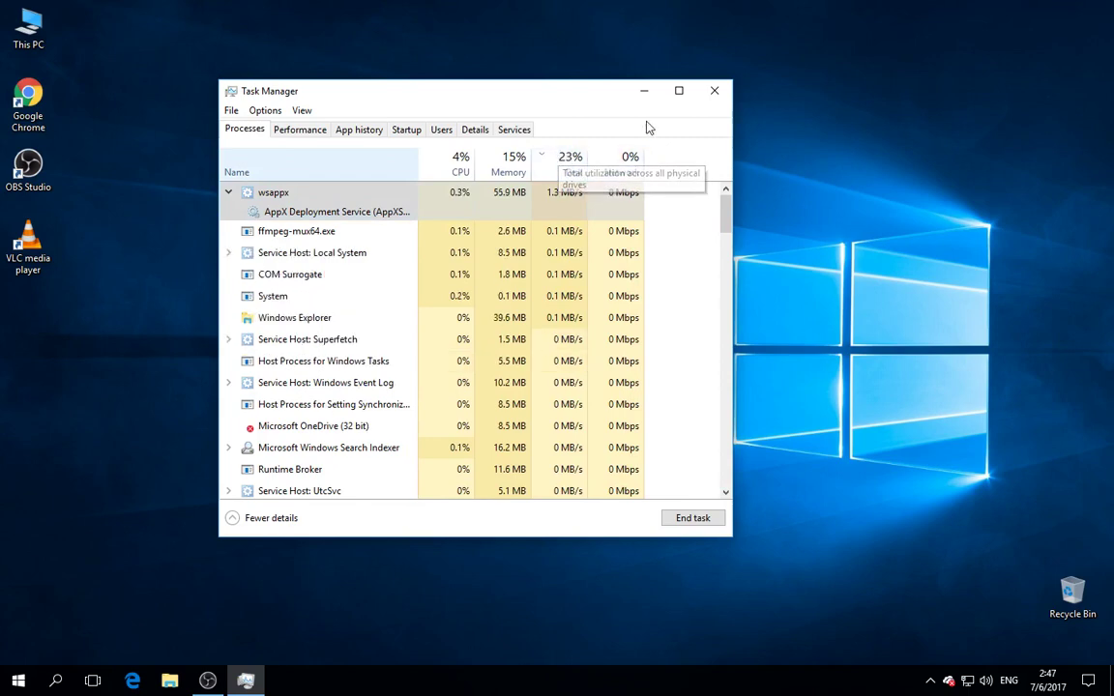
- Check the actions available for the running Microsoft OneDrive process and close Task Manager
{"action": "right_click", "coordinate": [327, 435]}
{"action": "left_click", "coordinate": [356, 443]}
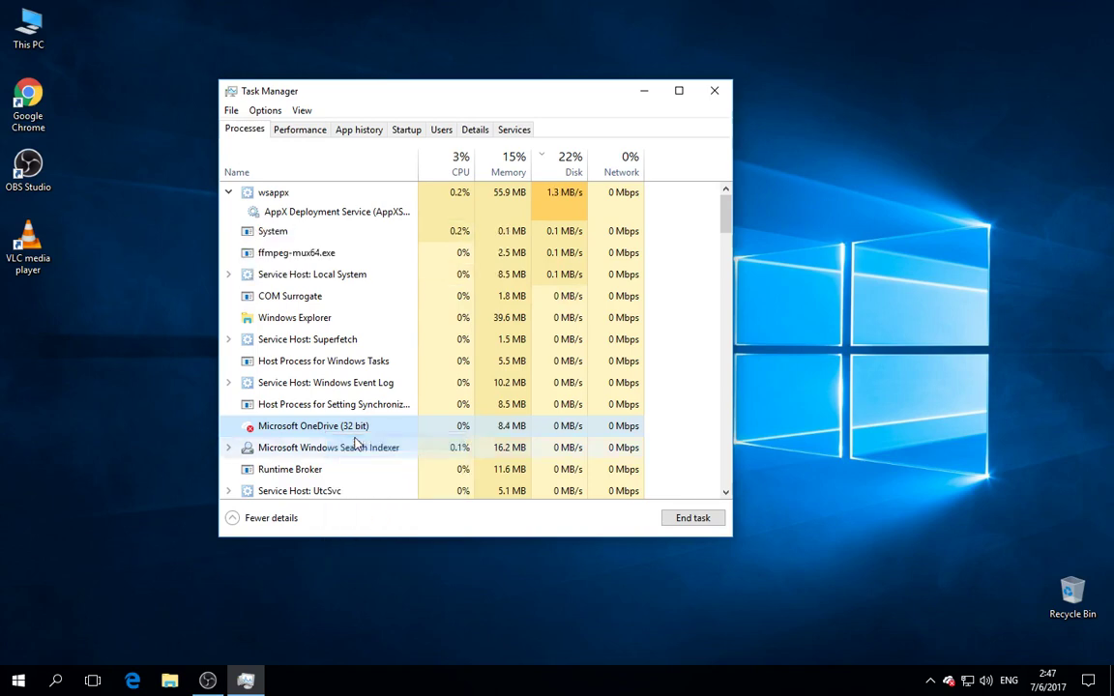
{"action": "left_click", "coordinate": [715, 90]}
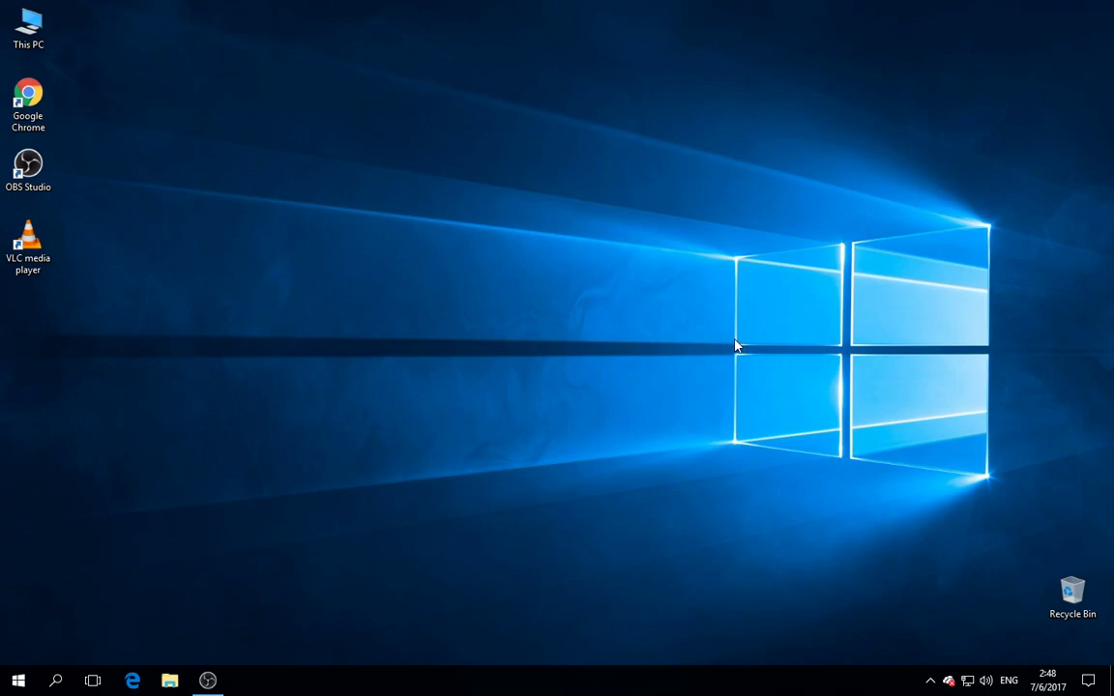
- Search Windows for "device man" and open Device Manager, placing its window nearer the middle of the desktop
{"action": "left_click", "coordinate": [18, 681]}
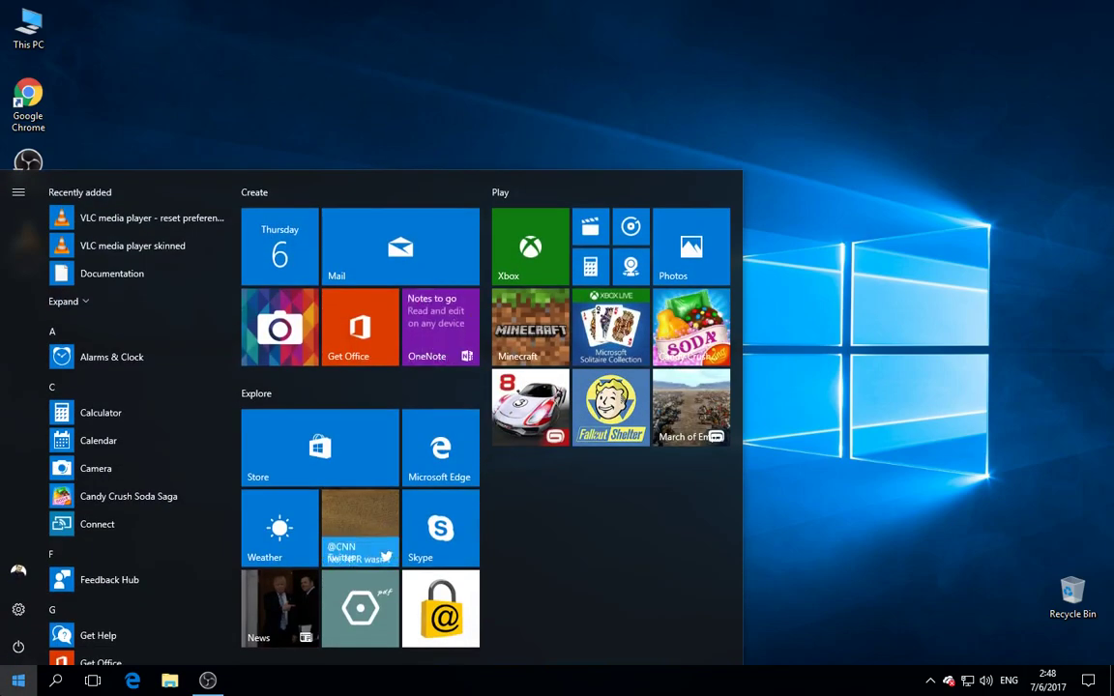
{"action": "type", "text": "device"}
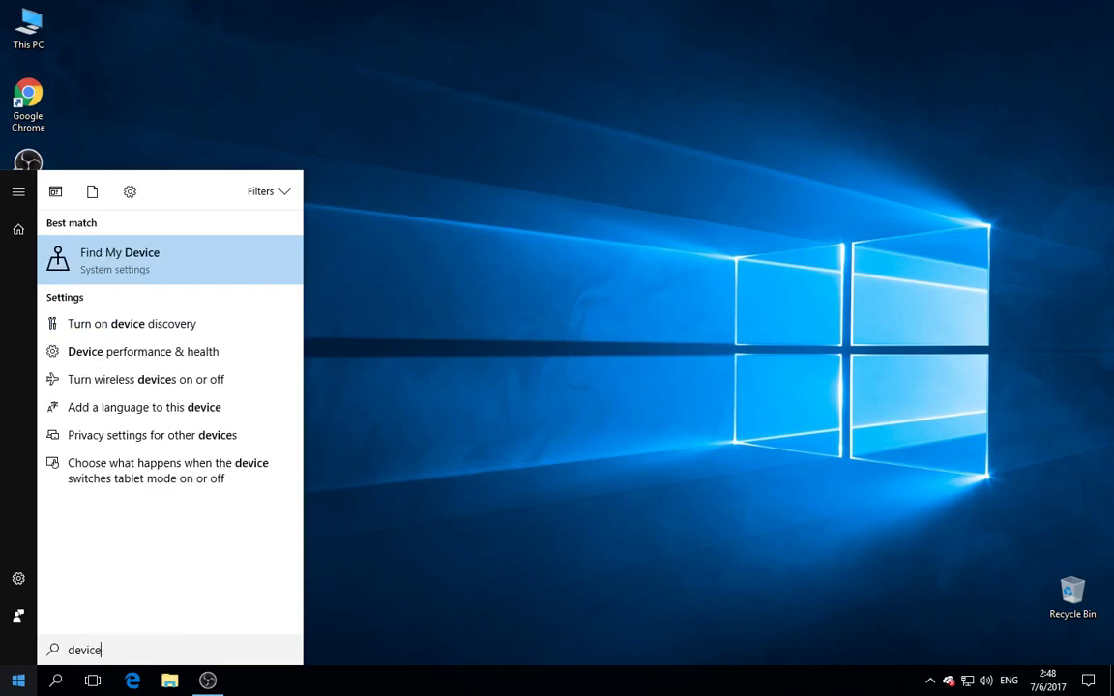
{"action": "key", "text": "BackSpace"}
{"action": "type", "text": "e man"}
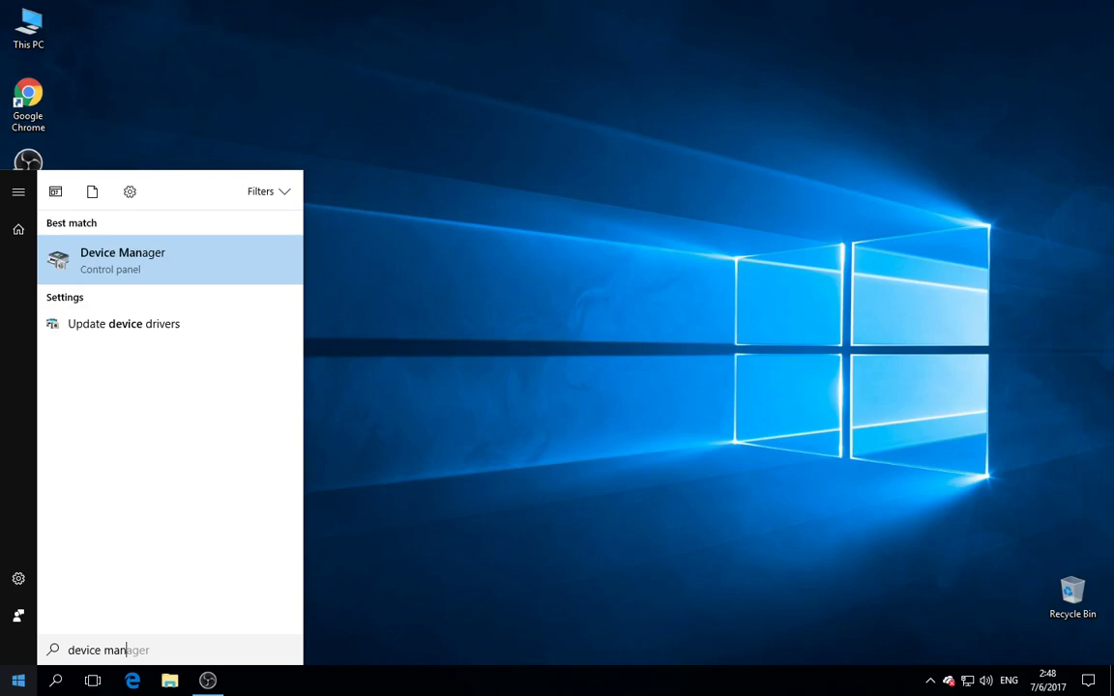
{"action": "key", "text": "Return"}
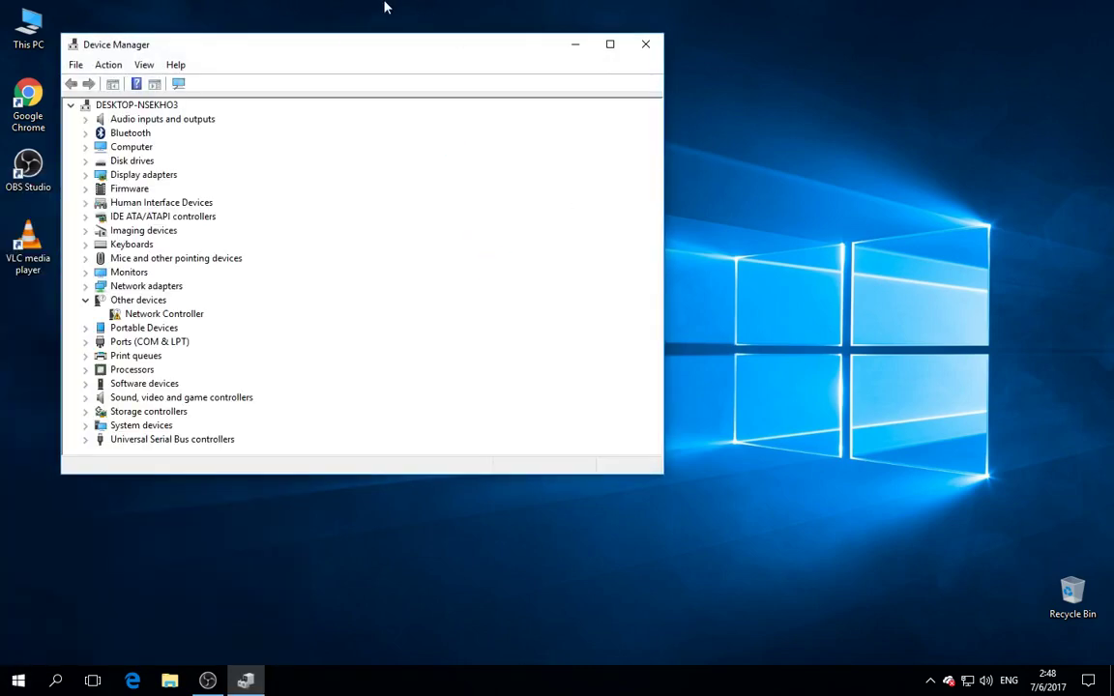
{"action": "left_click_drag", "start_coordinate": [371, 55], "coordinate": [510, 128]}
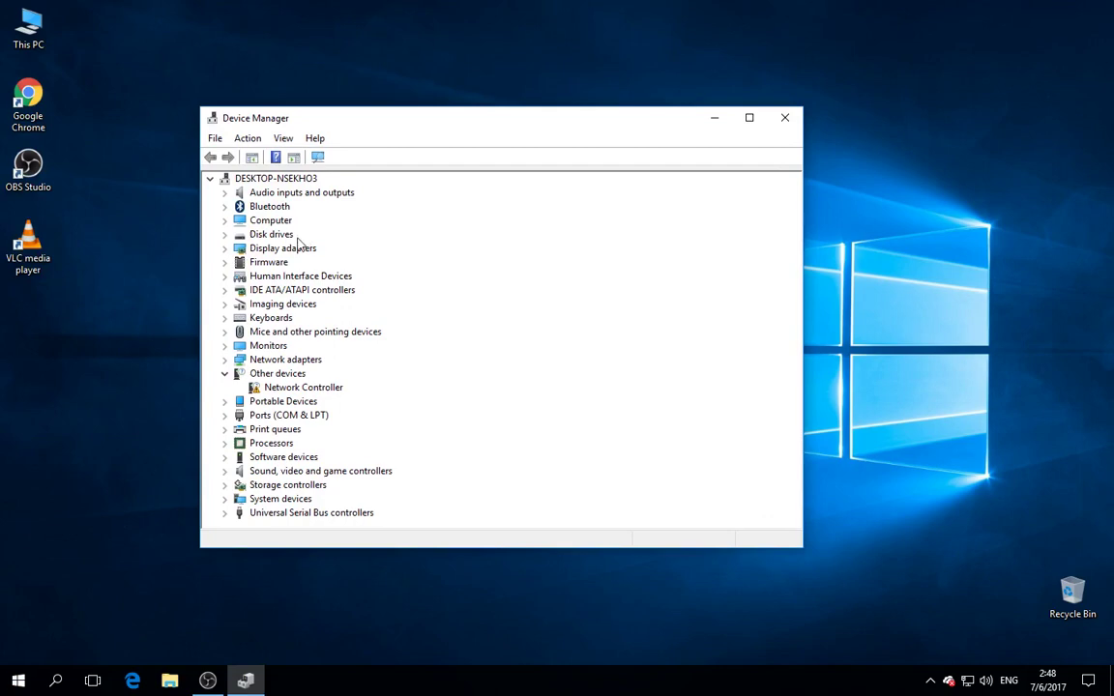
- Run an automatic driver search for the NVIDIA GeForce GT 730 display adapter
{"action": "left_click", "coordinate": [224, 249]}
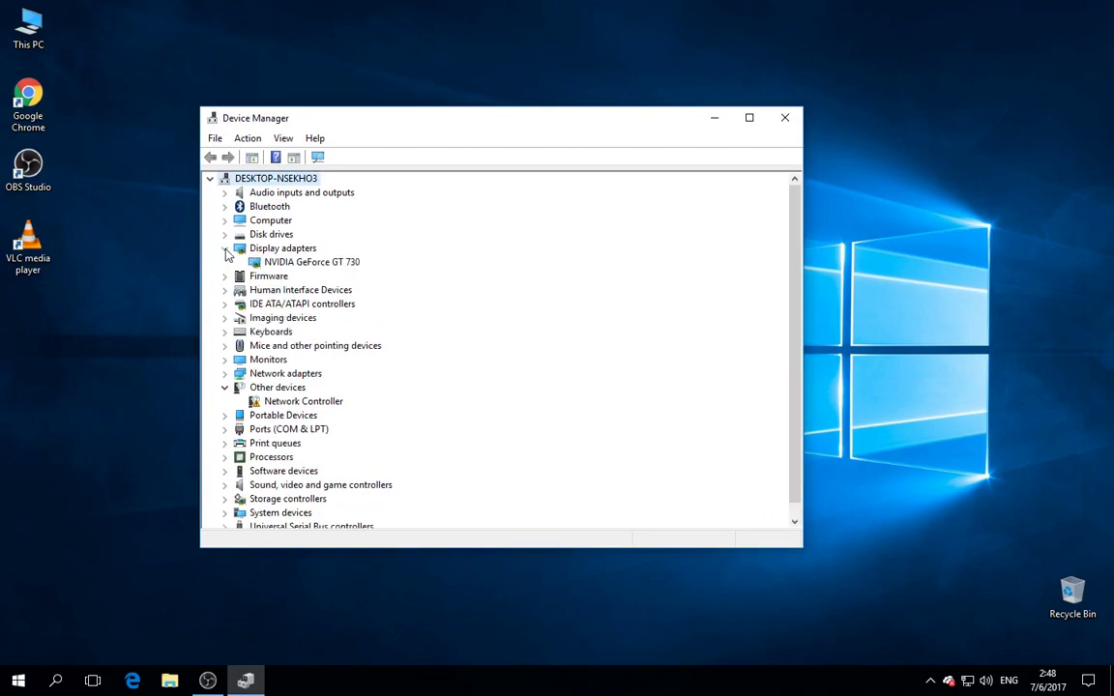
{"action": "right_click", "coordinate": [308, 264]}
{"action": "left_click", "coordinate": [358, 265]}
{"action": "left_click", "coordinate": [396, 295]}
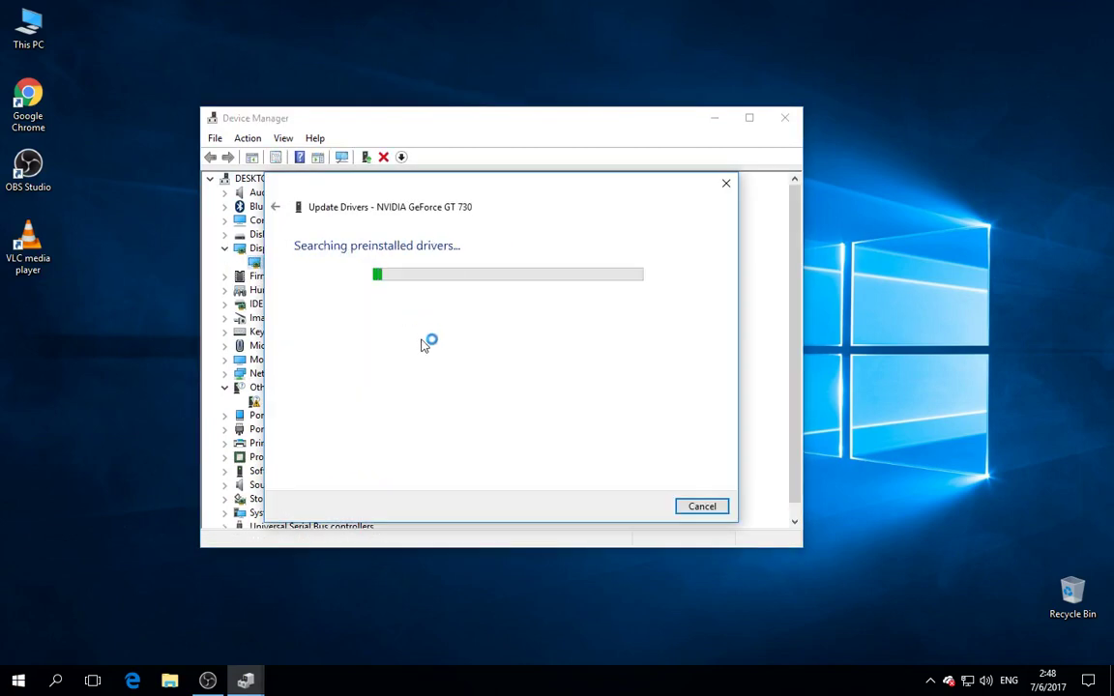
{"action": "left_click_drag", "start_coordinate": [449, 199], "coordinate": [670, 192]}
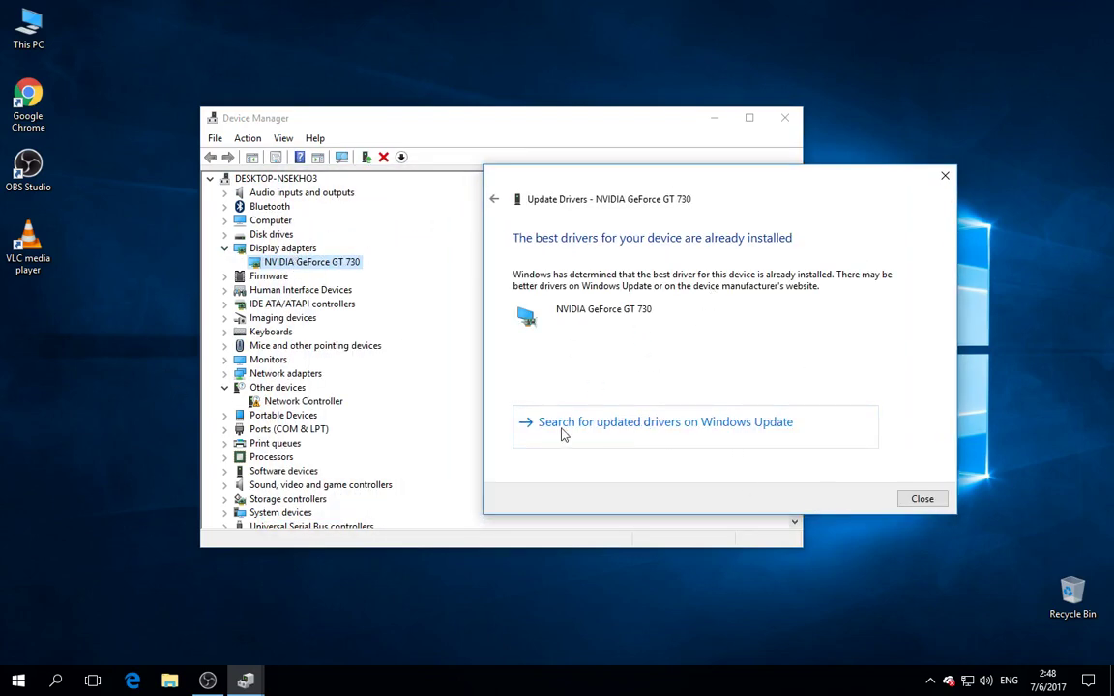
- Continue the driver search on Windows Update, check for updates and close Settings
{"action": "left_click", "coordinate": [731, 423]}
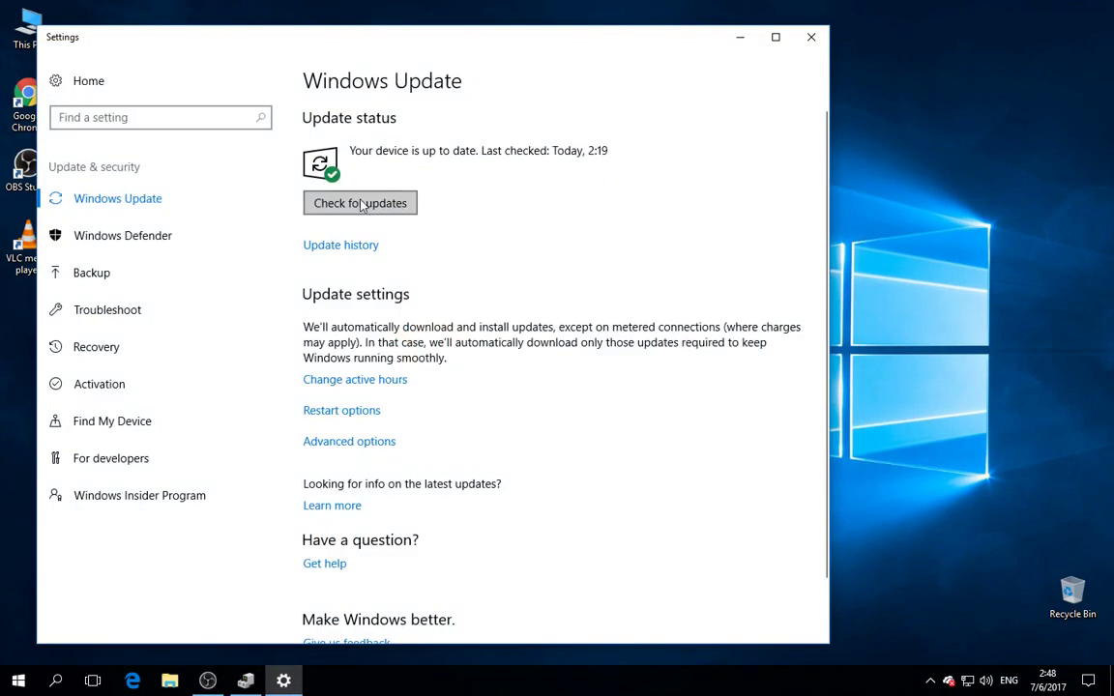
{"action": "left_click", "coordinate": [360, 204]}
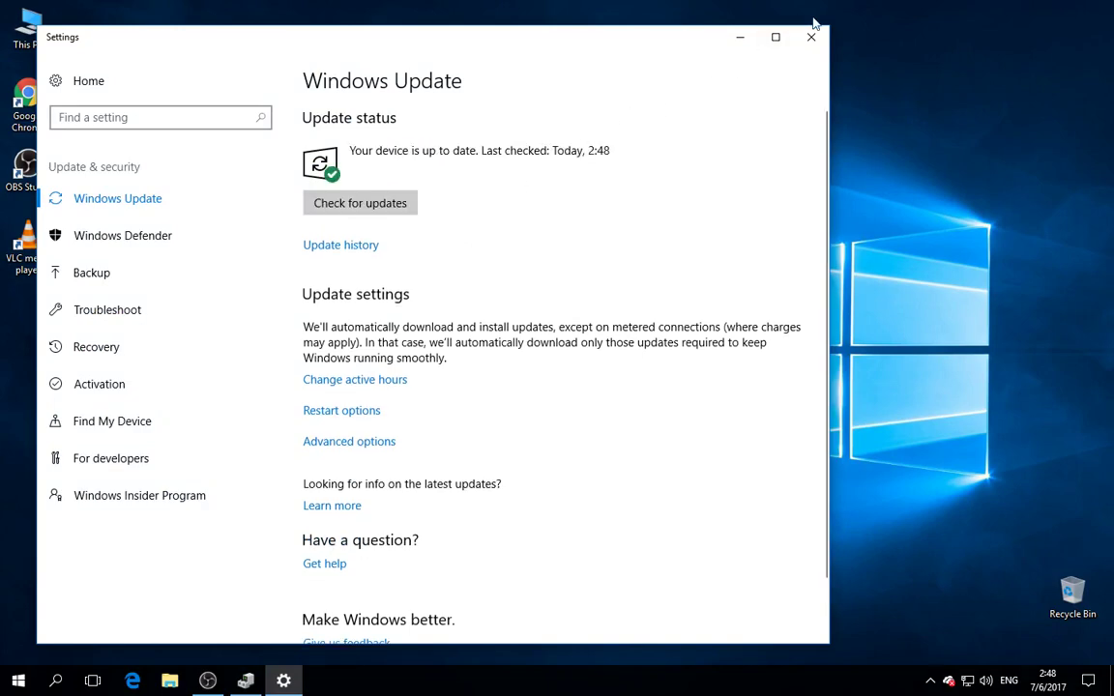
{"action": "left_click", "coordinate": [812, 37]}
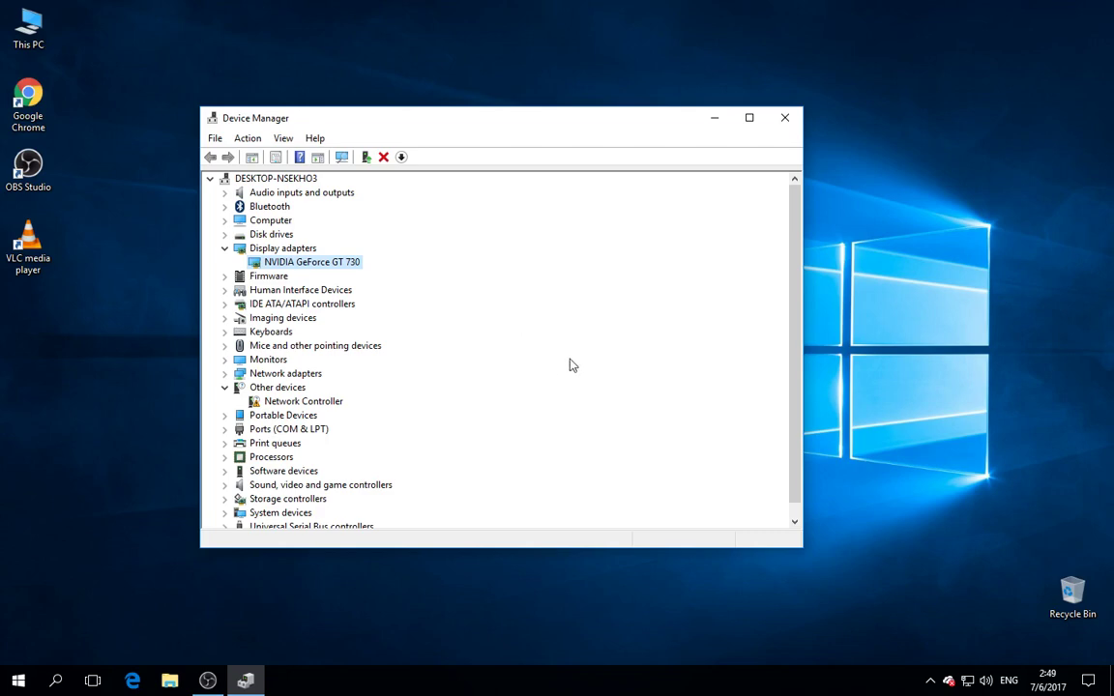
- Close Device Manager, search Windows for "service" and open the Services console
{"action": "left_click", "coordinate": [785, 118]}
{"action": "key", "text": "super"}
{"action": "type", "text": "se"}
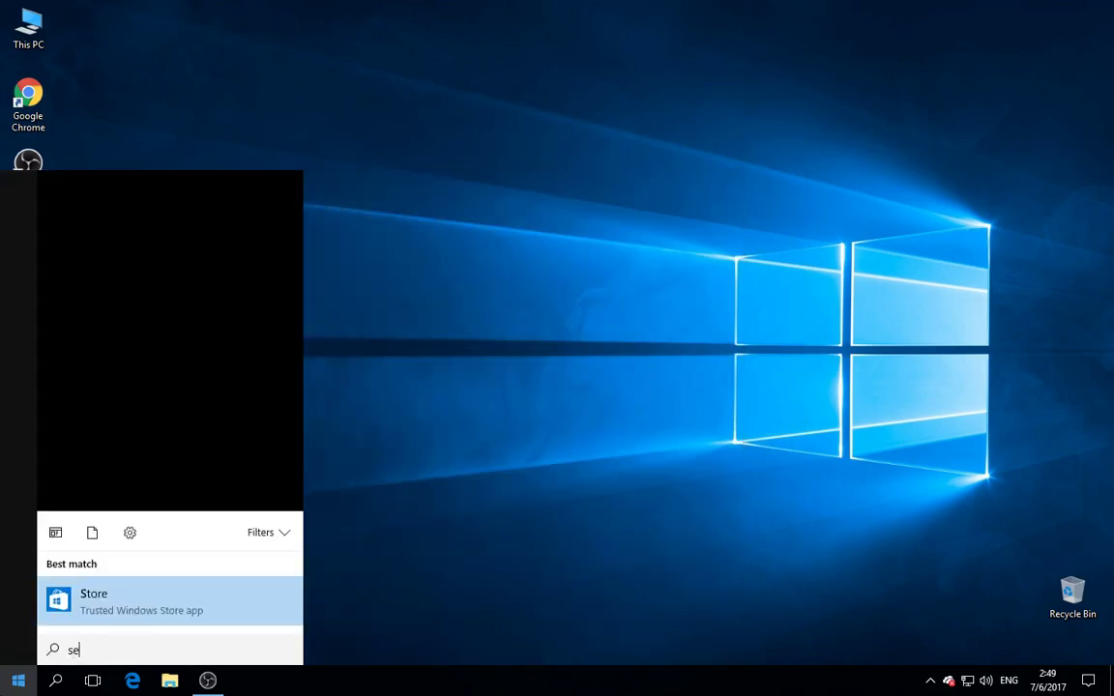
{"action": "type", "text": "rvice"}
{"action": "key", "text": "Return"}
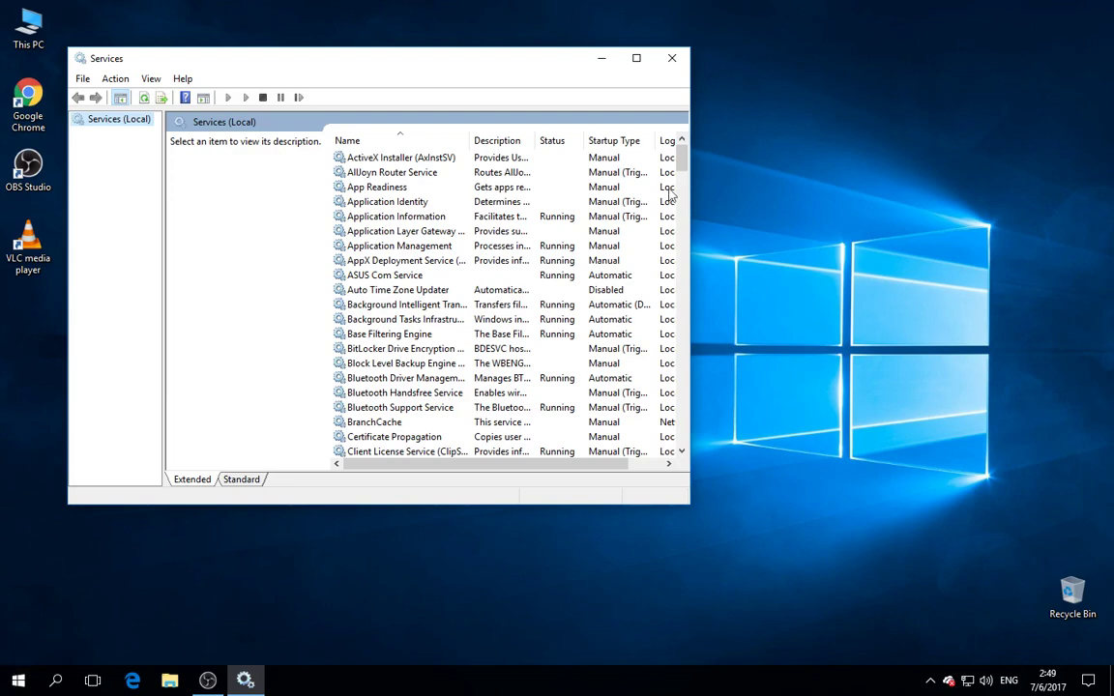
- Sort the services list by status so that the running services come first
{"action": "scroll", "coordinate": [414, 189], "scroll_direction": "down", "scroll_amount": 6}
{"action": "scroll", "coordinate": [414, 187], "scroll_direction": "up", "scroll_amount": 6}
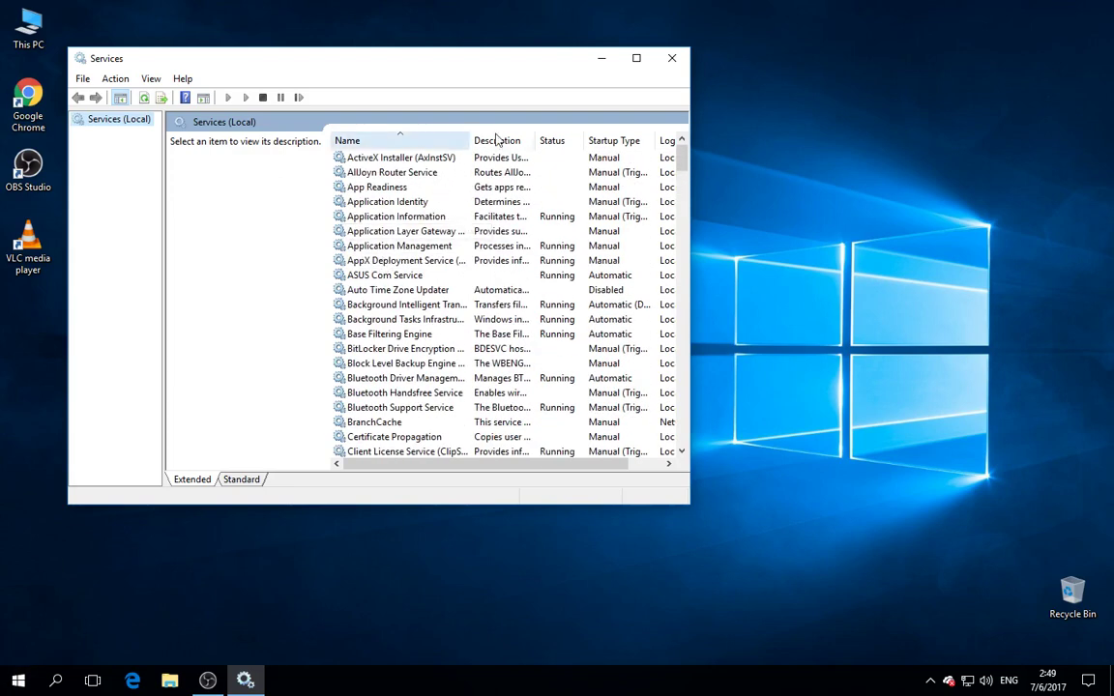
{"action": "left_click", "coordinate": [555, 143]}
{"action": "left_click", "coordinate": [555, 143]}
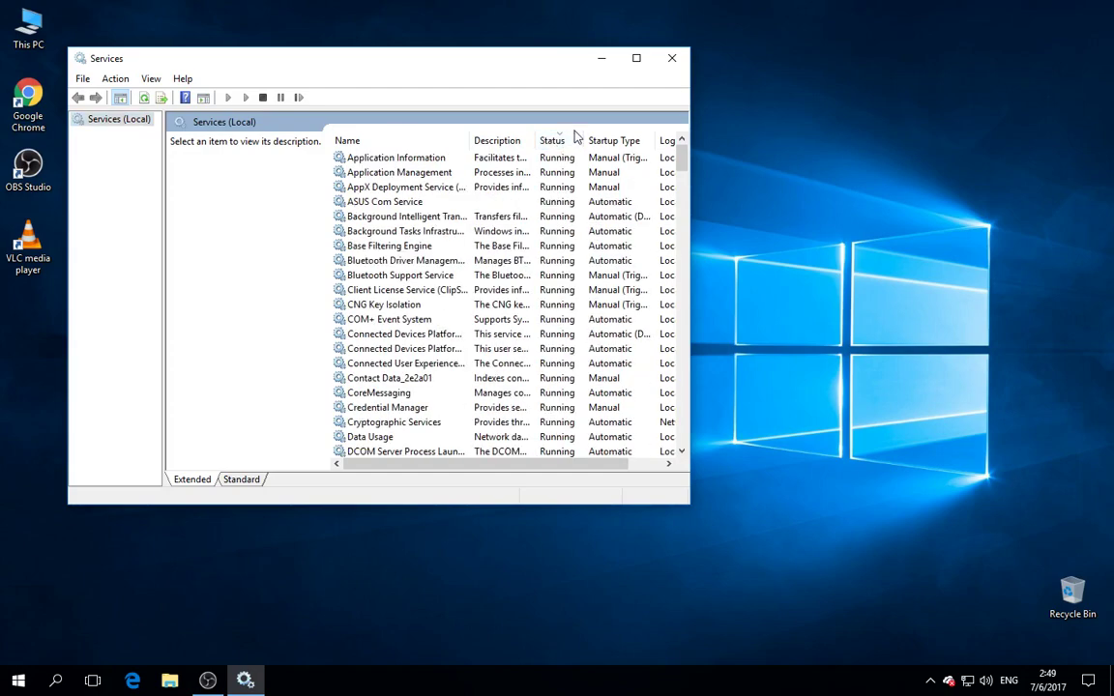
{"action": "scroll", "coordinate": [553, 186], "scroll_direction": "down", "scroll_amount": 12}
{"action": "scroll", "coordinate": [552, 199], "scroll_direction": "up", "scroll_amount": 12}
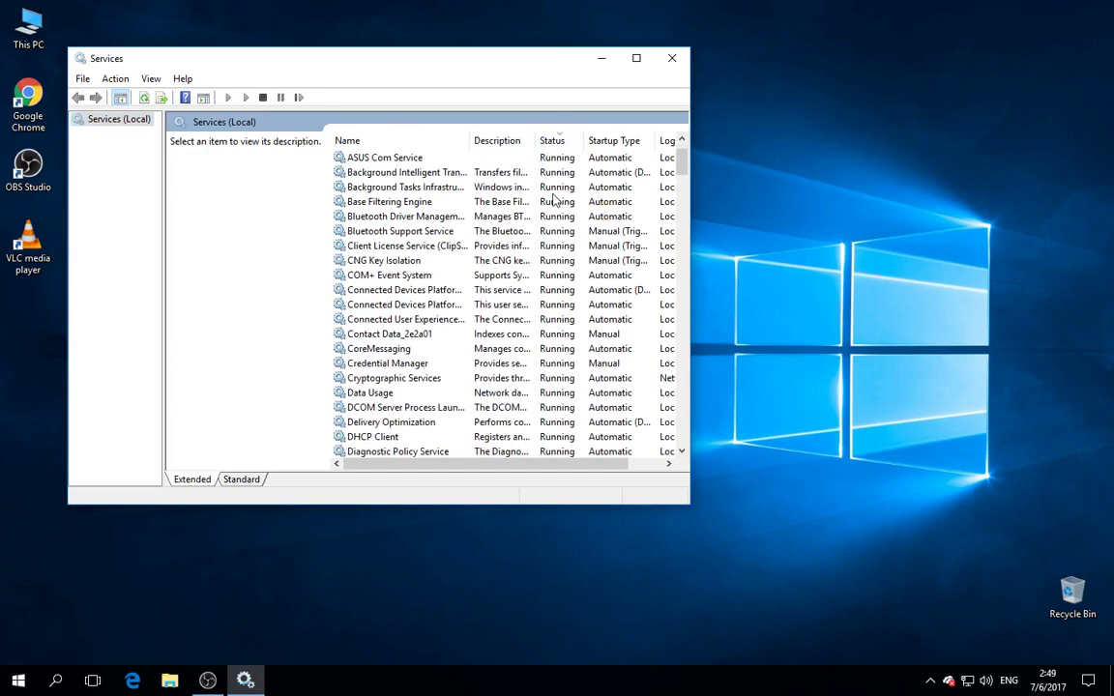
- Find the Xbox services in the list and set the Xbox Live Networking Service startup type to Disabled
{"action": "left_click", "coordinate": [406, 246]}
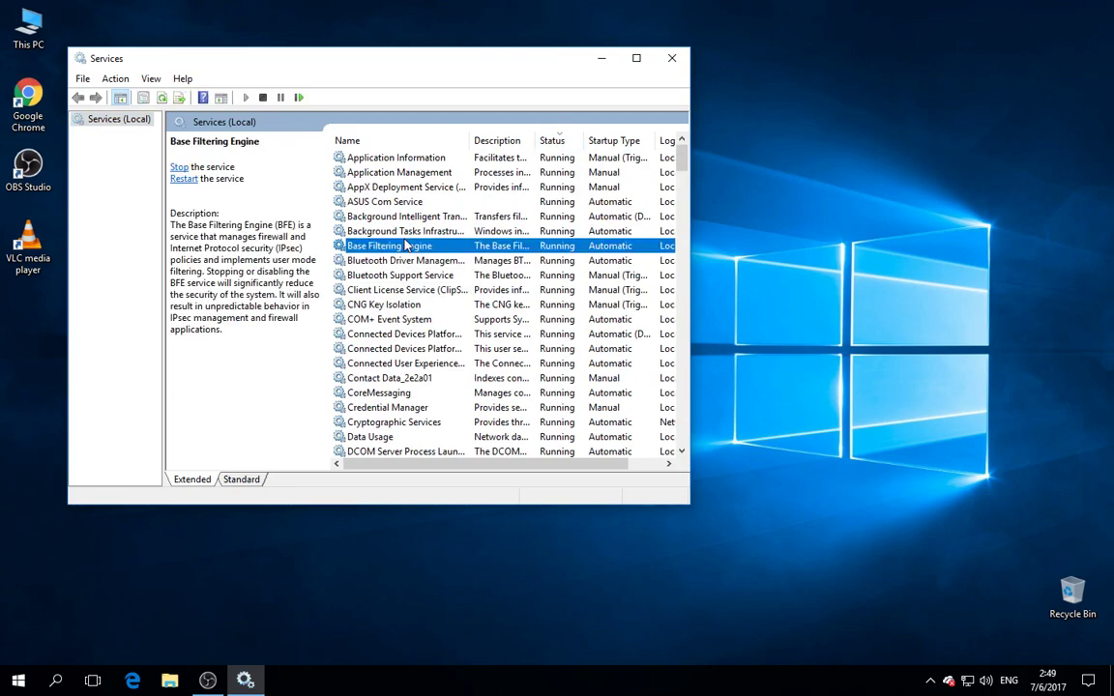
{"action": "key", "text": "x"}
{"action": "key", "text": "x"}
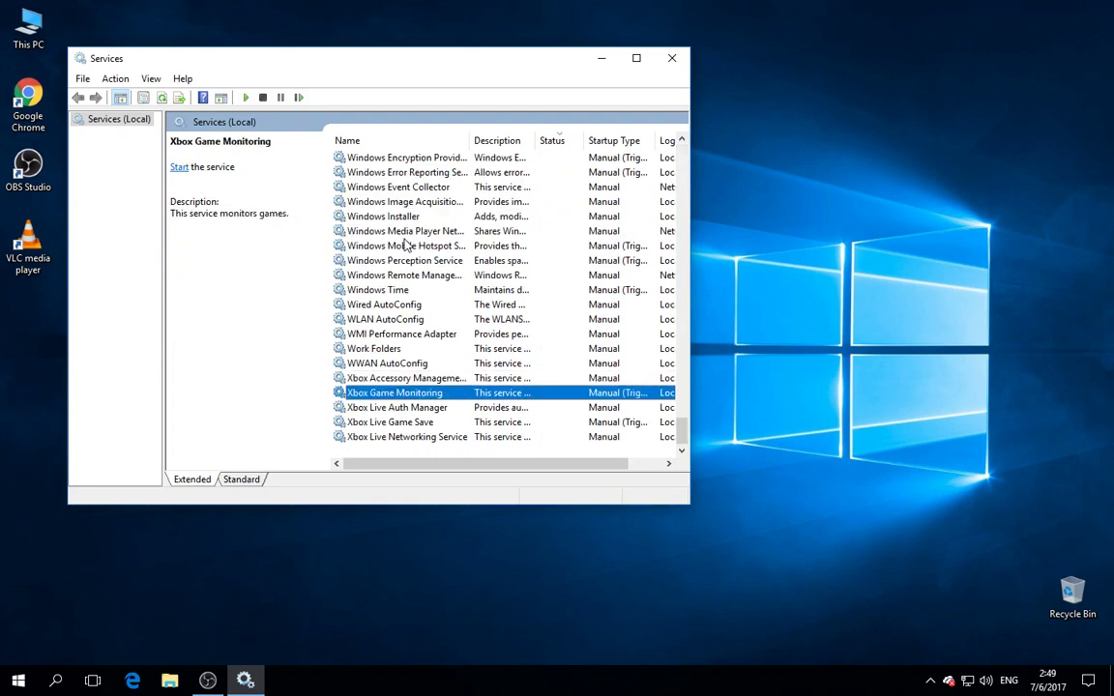
{"action": "key", "text": "x"}
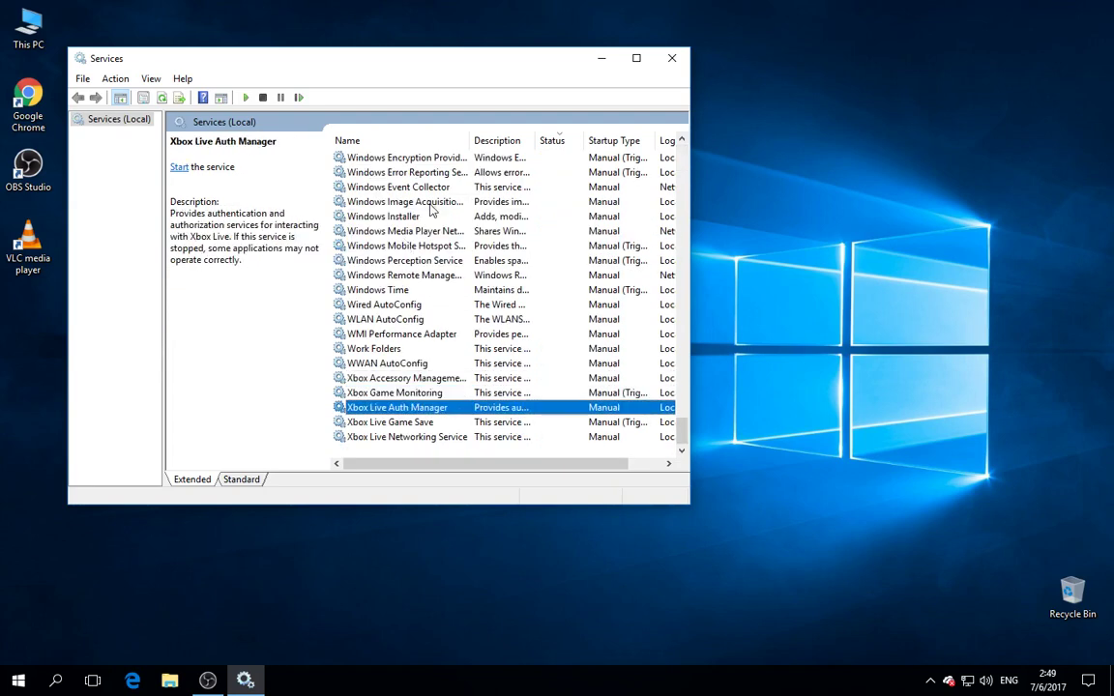
{"action": "left_click", "coordinate": [406, 417]}
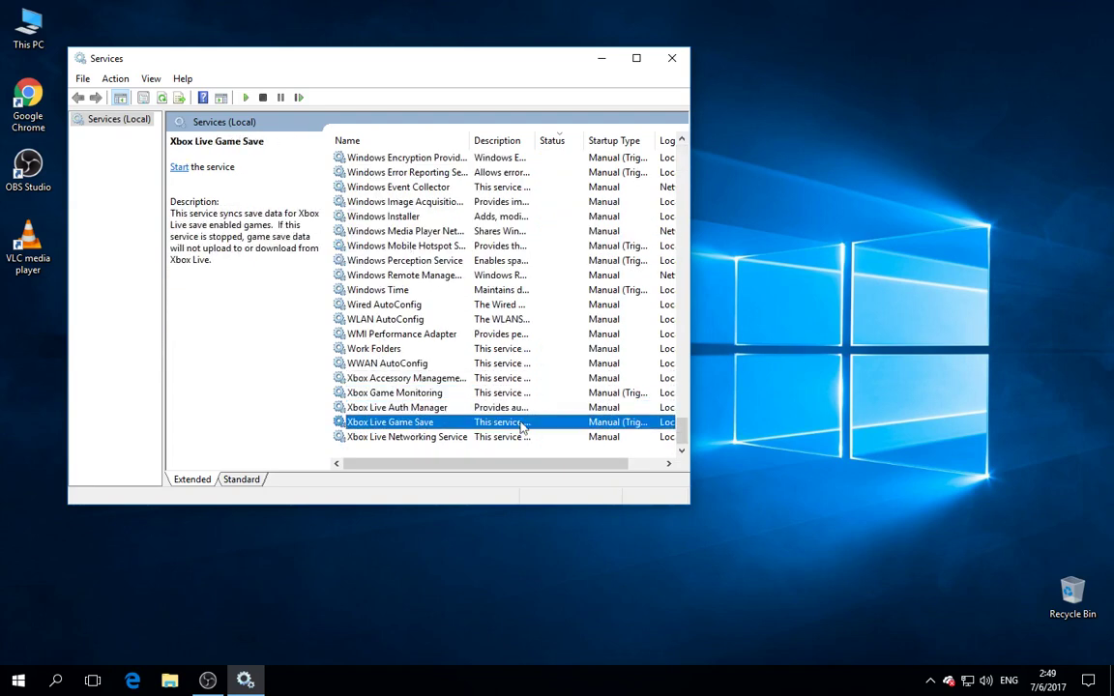
{"action": "right_click", "coordinate": [409, 437]}
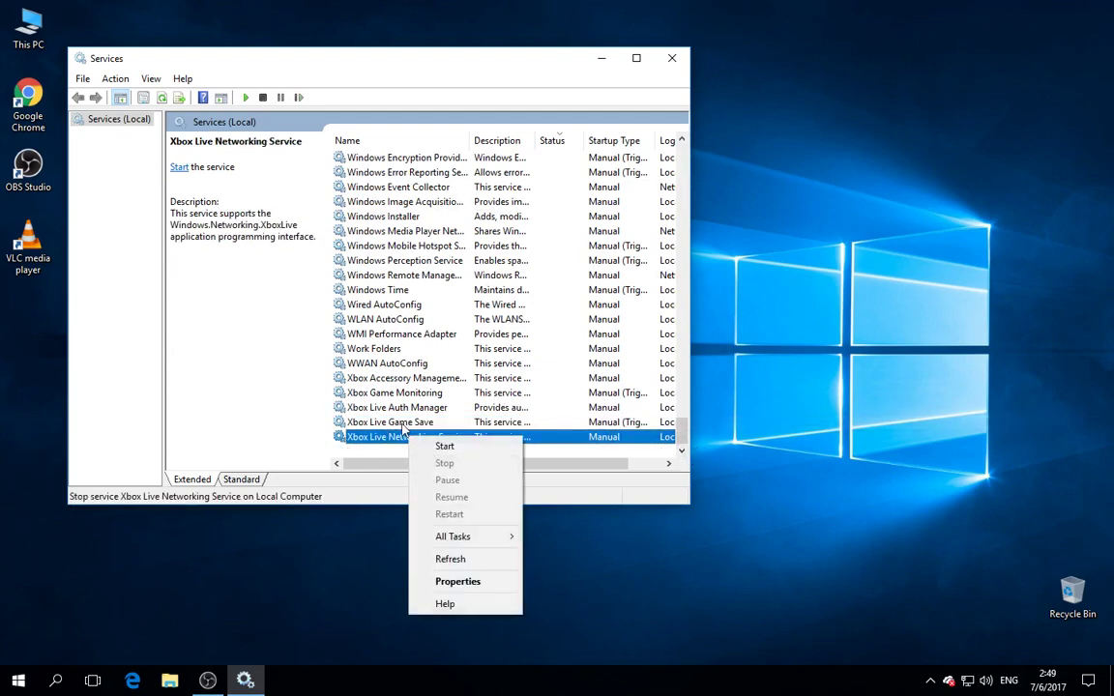
{"action": "left_click", "coordinate": [464, 584]}
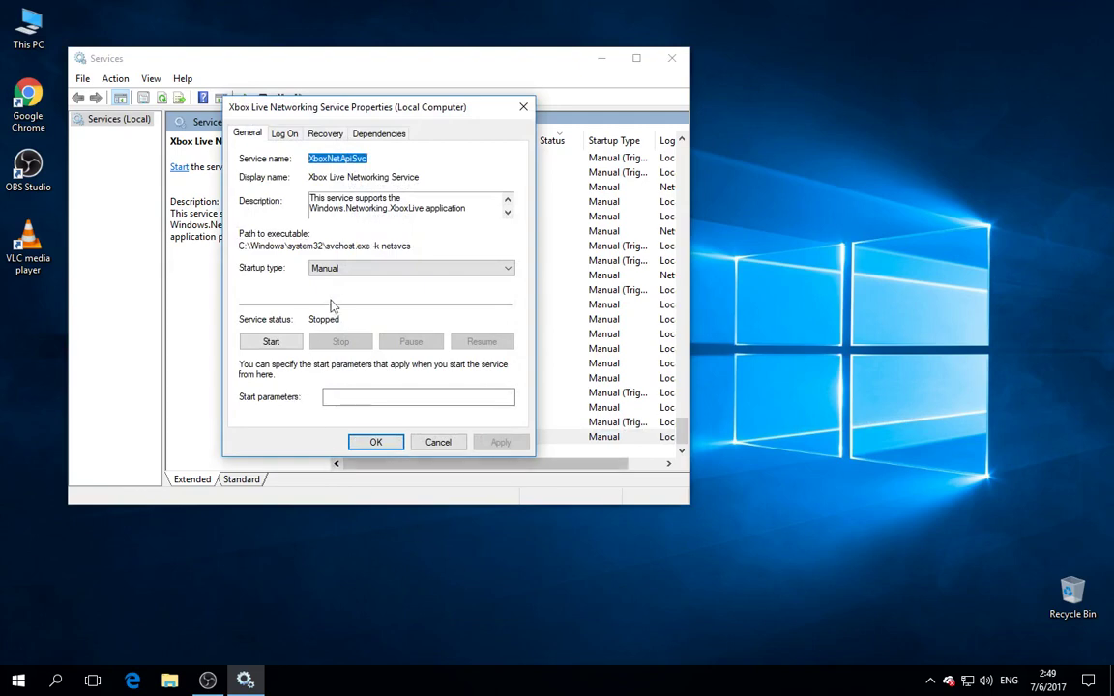
{"action": "left_click", "coordinate": [340, 269]}
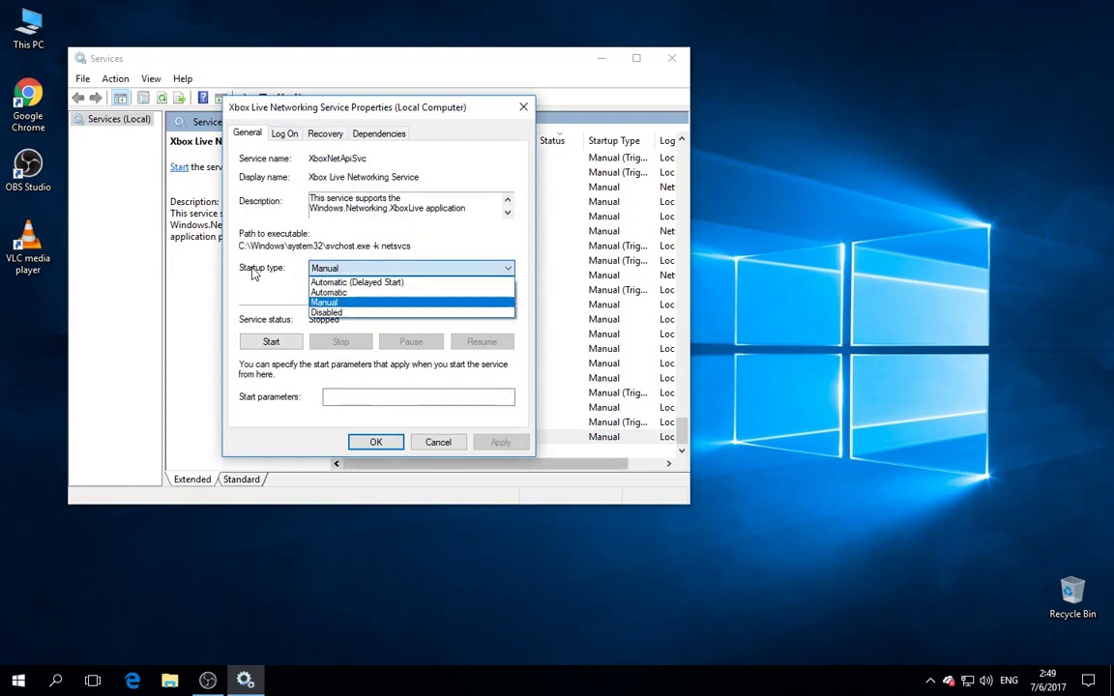
{"action": "left_click", "coordinate": [325, 313]}
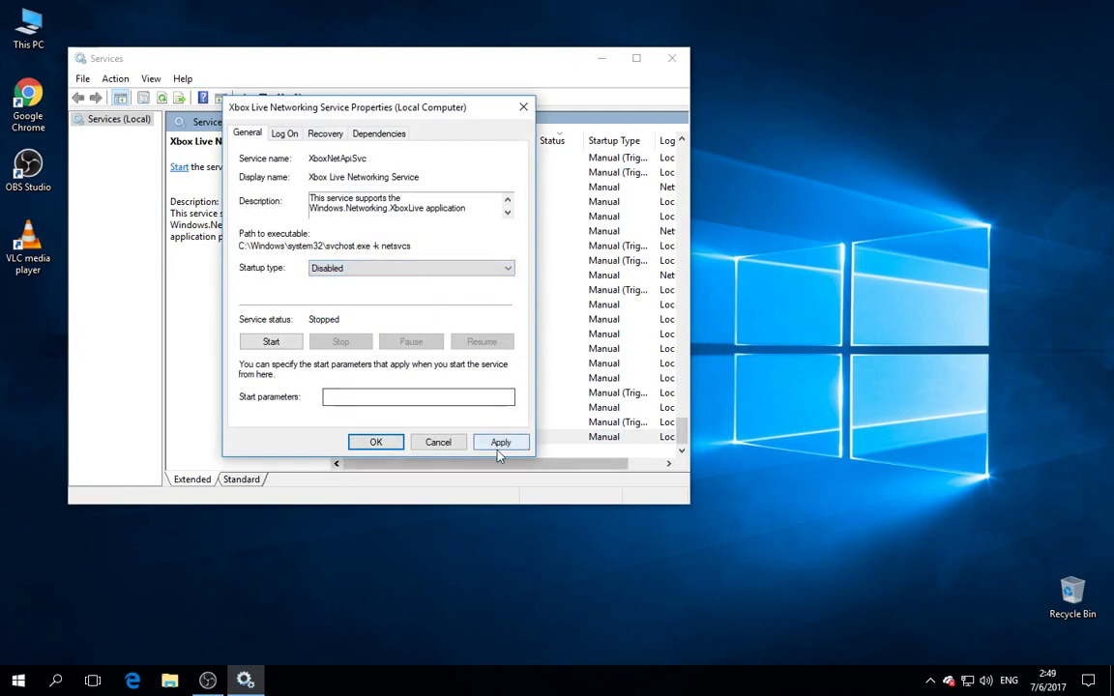
{"action": "left_click", "coordinate": [500, 443]}
{"action": "left_click", "coordinate": [376, 442]}
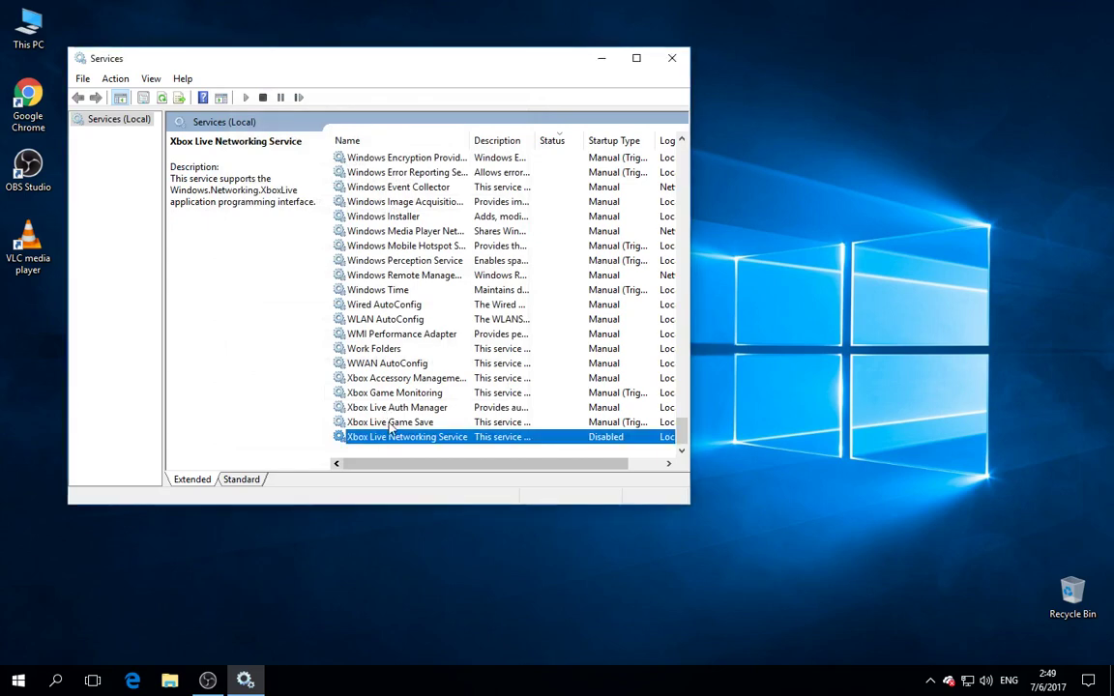
- Set the startup type of the Xbox Live Game Save service to Disabled and apply it
{"action": "left_click", "coordinate": [390, 423]}
{"action": "right_click", "coordinate": [387, 423]}
{"action": "left_click", "coordinate": [450, 570]}
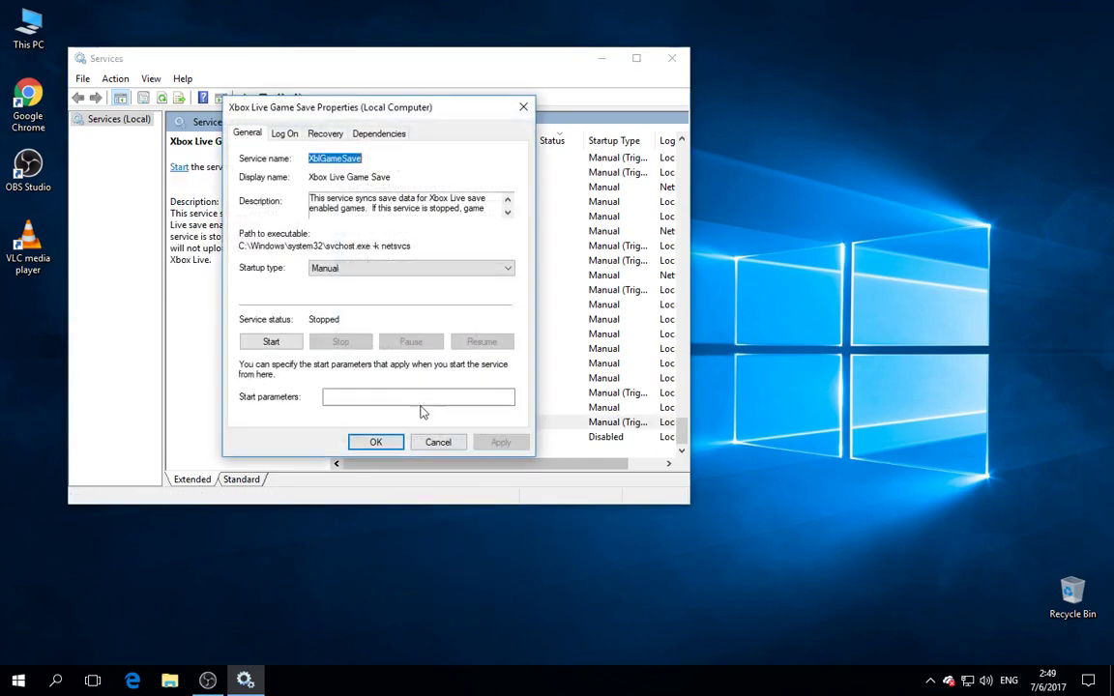
{"action": "left_click", "coordinate": [341, 270]}
{"action": "left_click", "coordinate": [325, 313]}
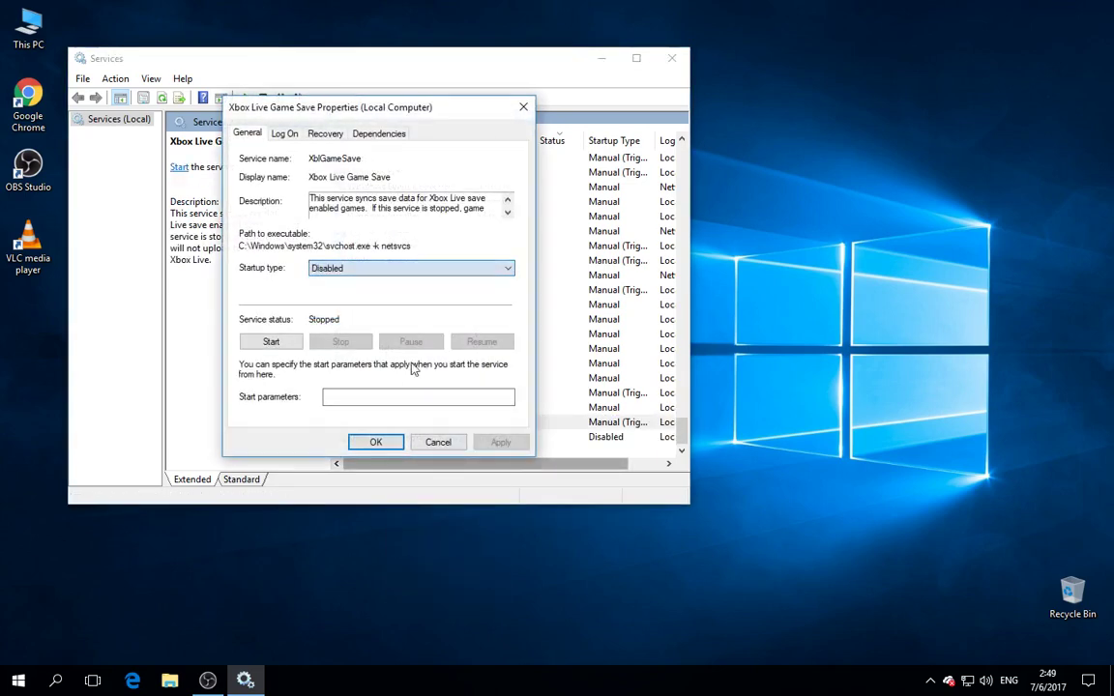
{"action": "left_click", "coordinate": [500, 442]}
{"action": "left_click", "coordinate": [375, 442]}
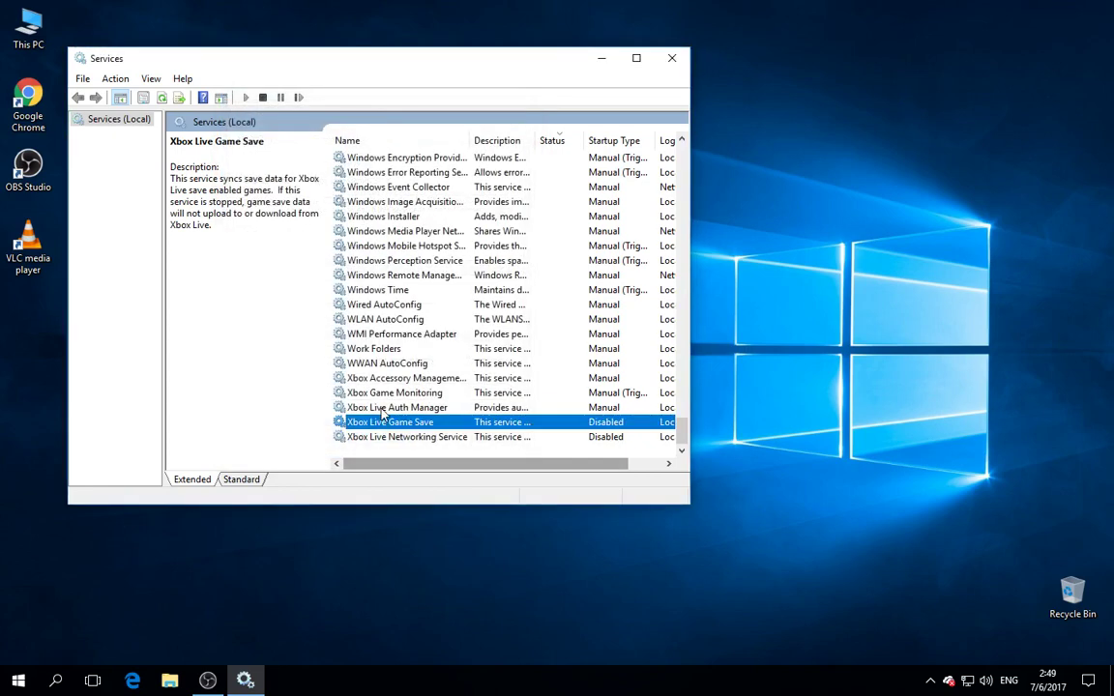
- Set the startup type of the Xbox Live Auth Manager service to Disabled and apply it
{"action": "left_click", "coordinate": [382, 410]}
{"action": "right_click", "coordinate": [375, 409]}
{"action": "left_click", "coordinate": [425, 554]}
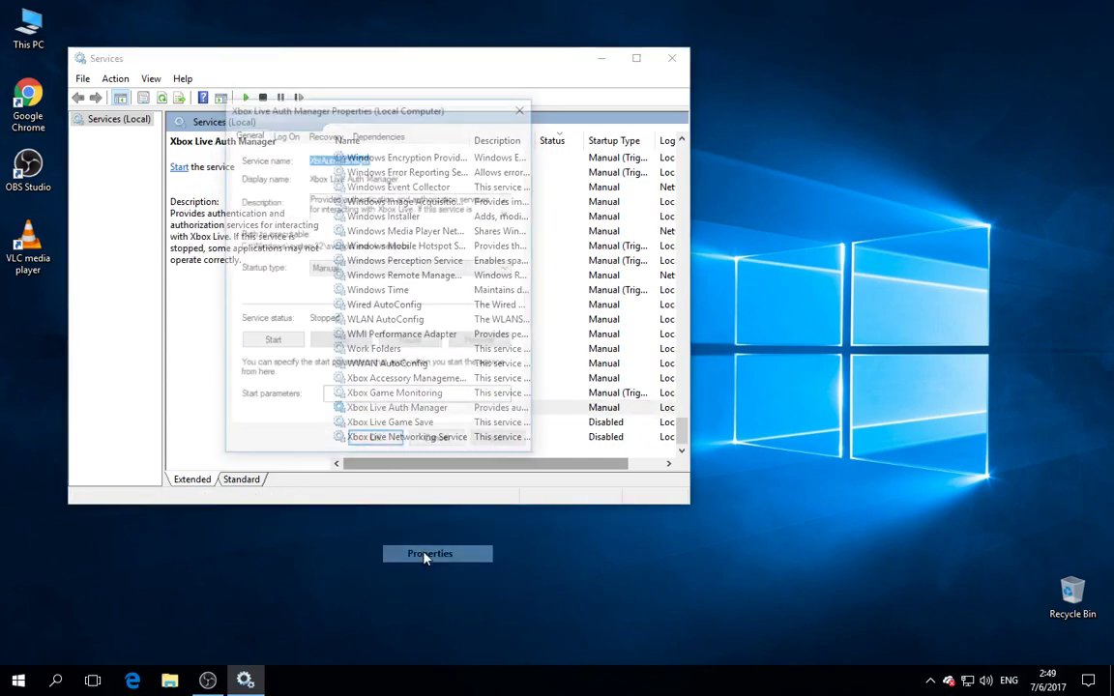
{"action": "left_click", "coordinate": [368, 269]}
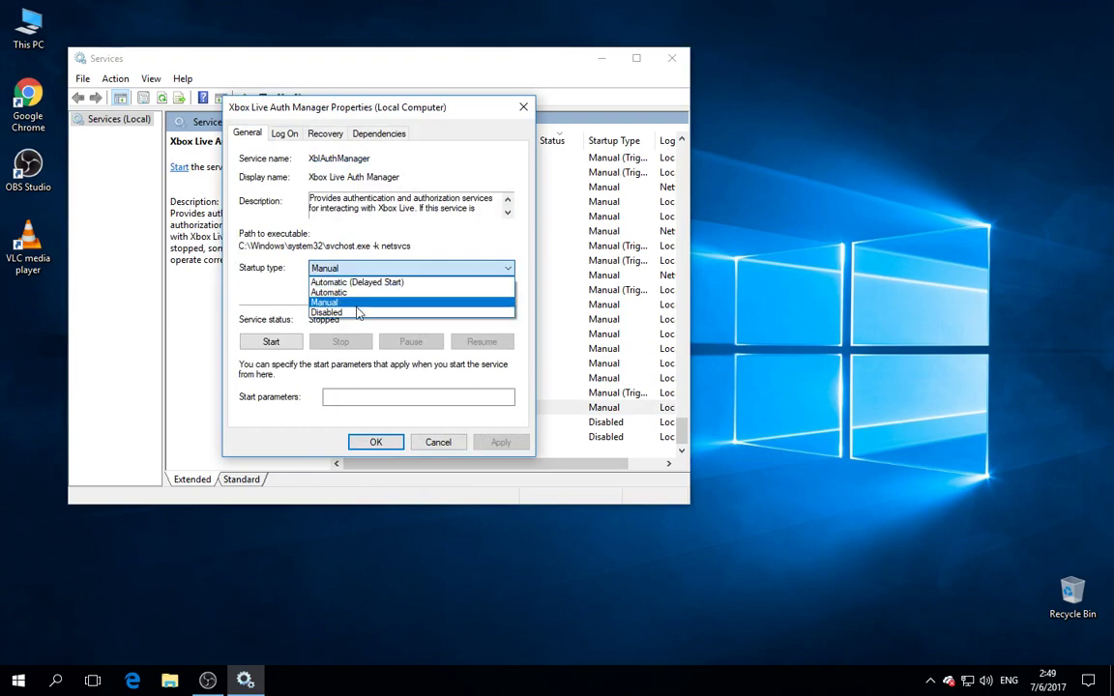
{"action": "left_click", "coordinate": [358, 312]}
{"action": "left_click", "coordinate": [500, 442]}
{"action": "left_click", "coordinate": [375, 442]}
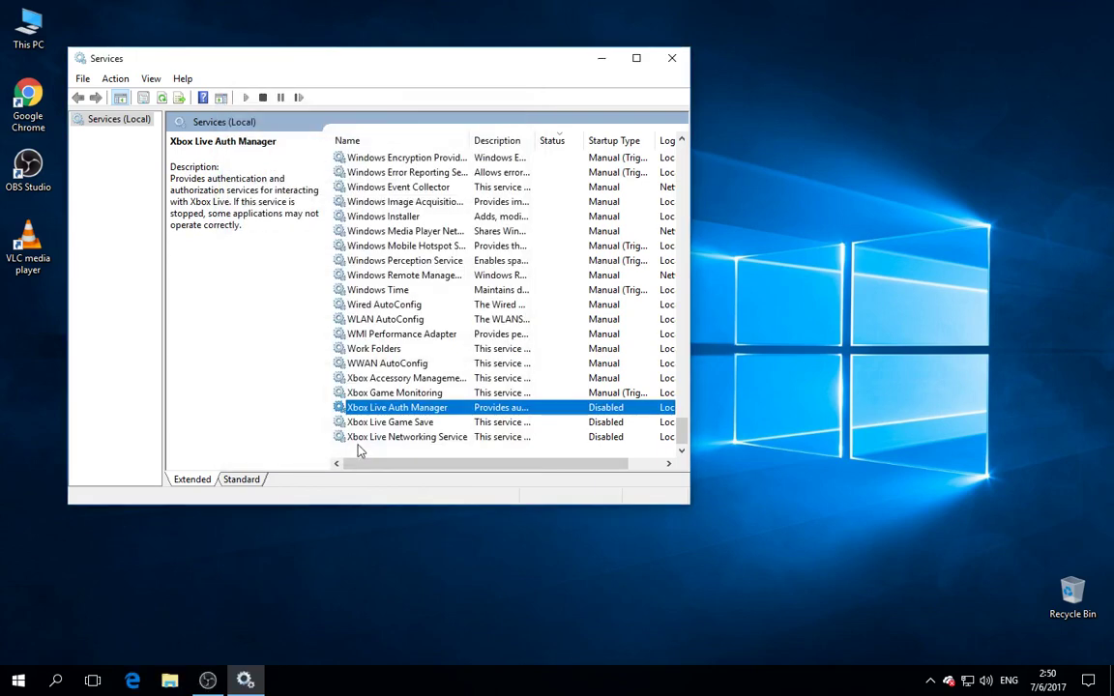
- Try to set the startup type of the Xbox Game Monitoring service to Disabled, then close its properties
{"action": "left_click", "coordinate": [392, 393]}
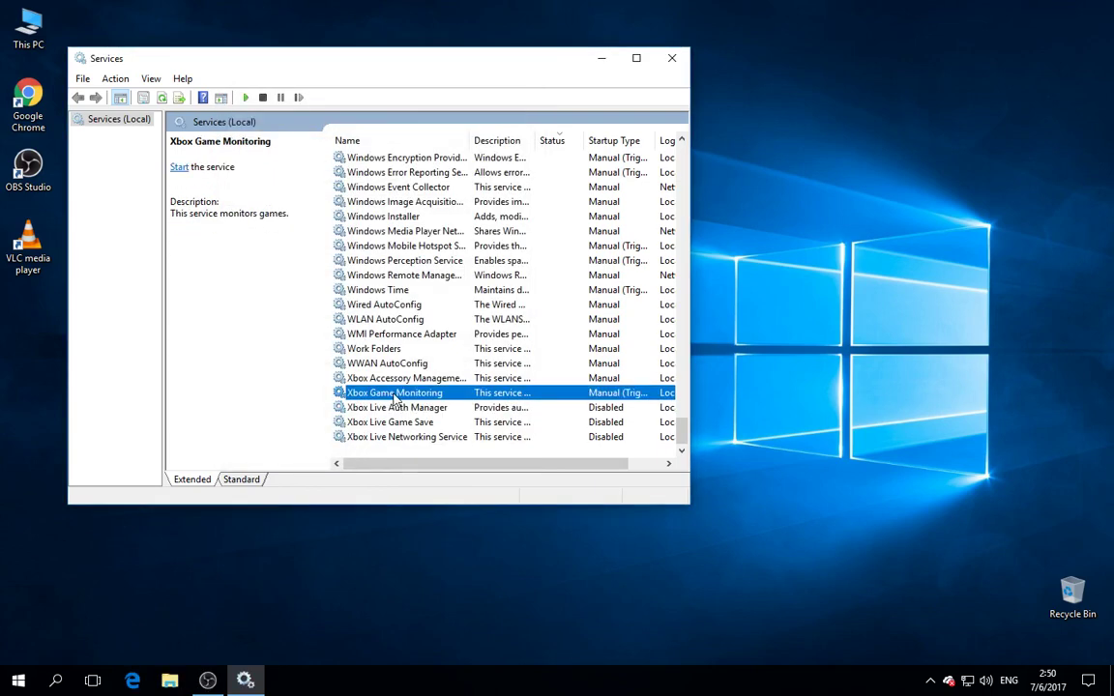
{"action": "right_click", "coordinate": [393, 391]}
{"action": "left_click", "coordinate": [445, 539]}
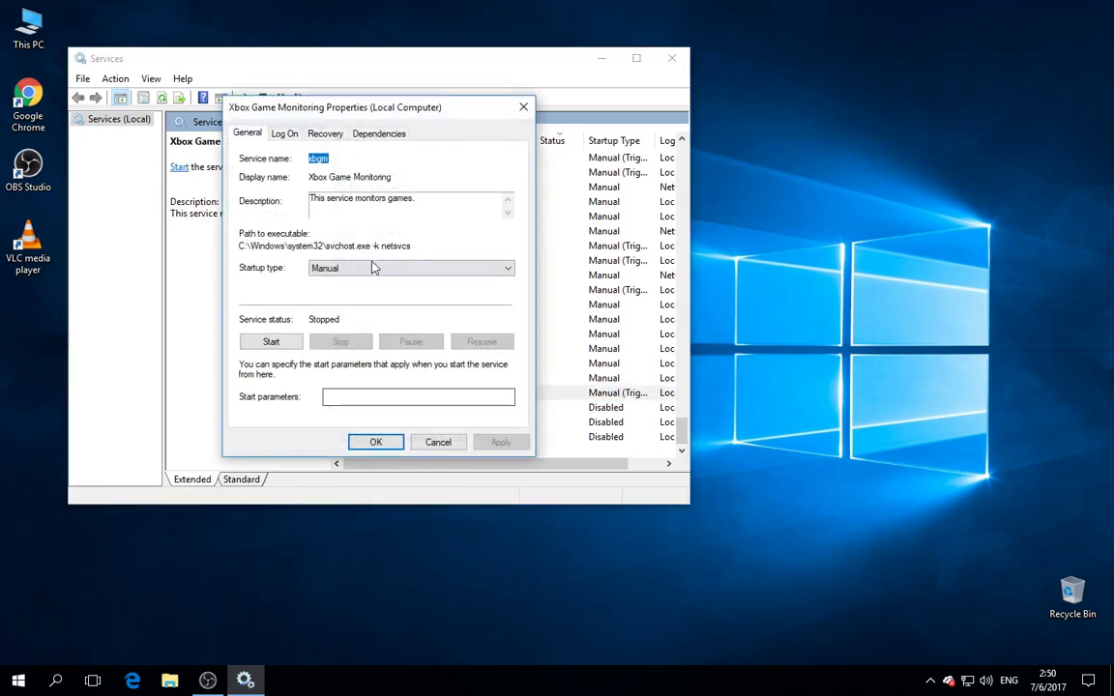
{"action": "left_click", "coordinate": [328, 268]}
{"action": "left_click", "coordinate": [329, 317]}
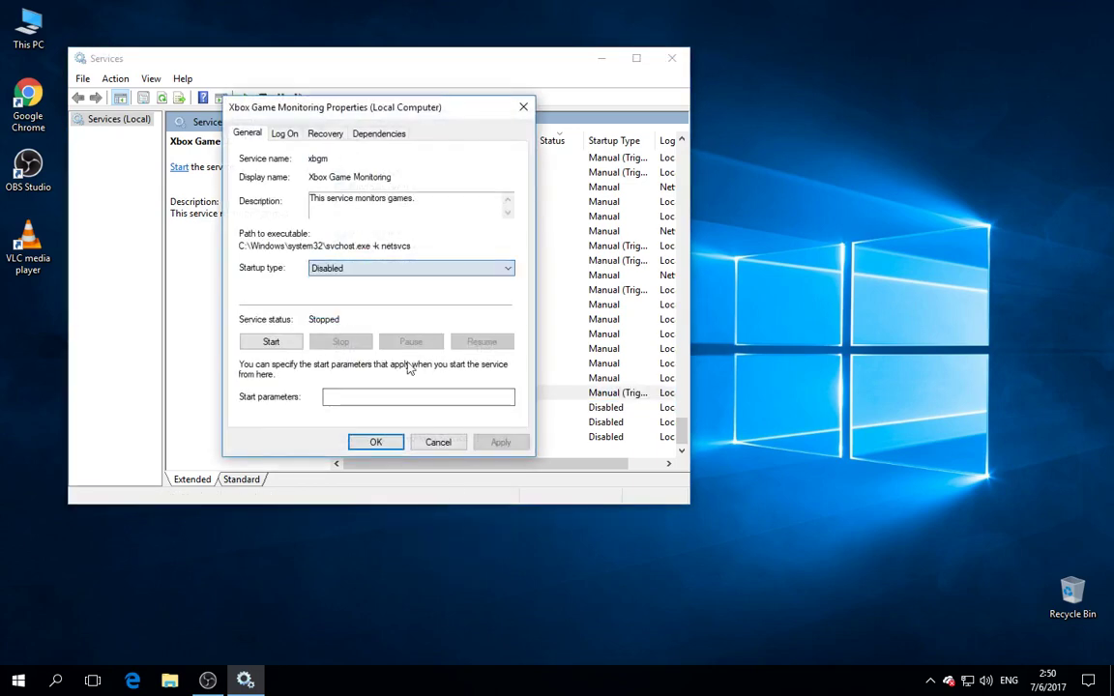
{"action": "left_click", "coordinate": [491, 443]}
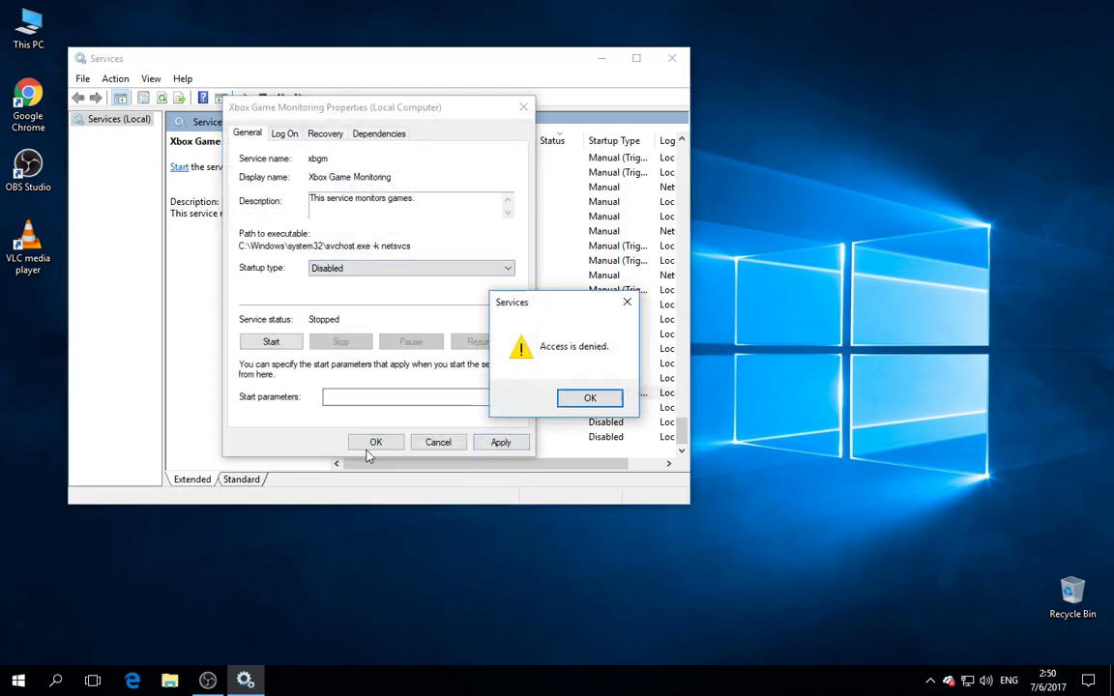
{"action": "left_click", "coordinate": [587, 396]}
{"action": "left_click", "coordinate": [497, 442]}
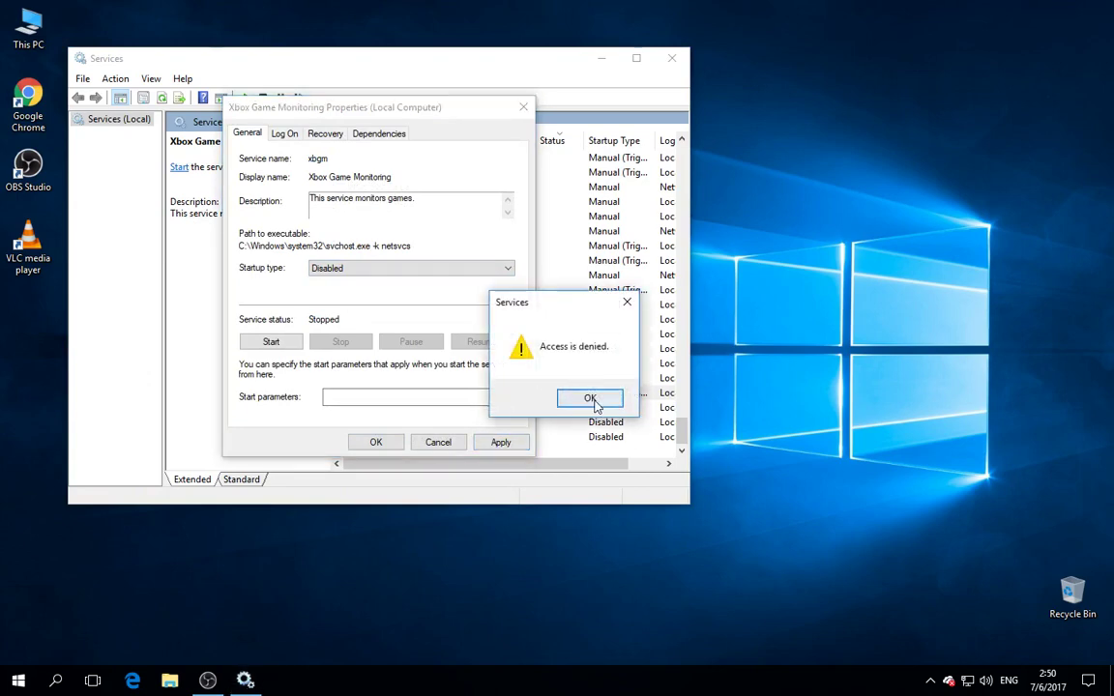
{"action": "left_click", "coordinate": [588, 397]}
{"action": "left_click", "coordinate": [372, 445]}
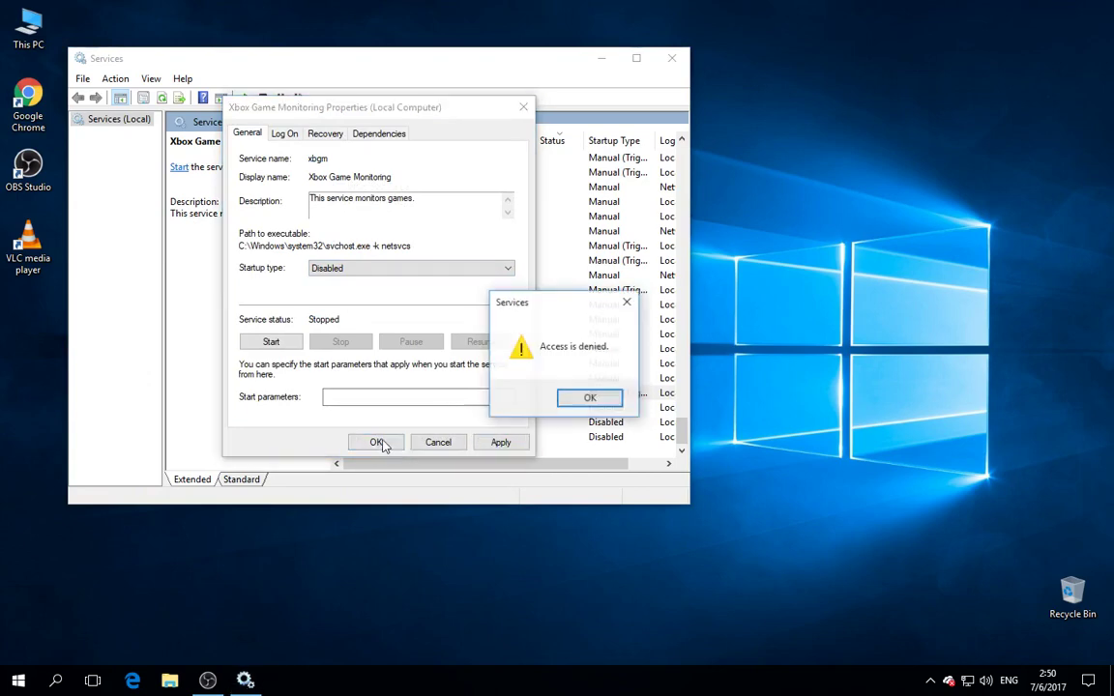
{"action": "left_click", "coordinate": [596, 398]}
{"action": "left_click_drag", "start_coordinate": [510, 103], "coordinate": [515, 106]}
{"action": "left_click", "coordinate": [529, 113]}
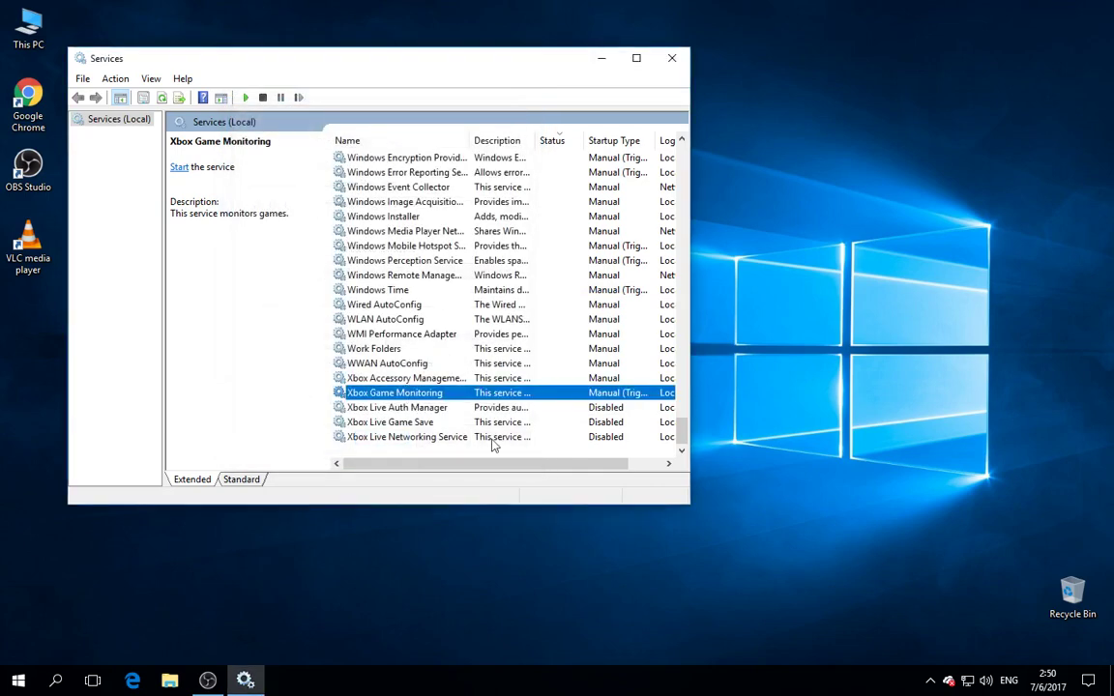
{"action": "left_click_drag", "start_coordinate": [502, 464], "coordinate": [455, 463]}
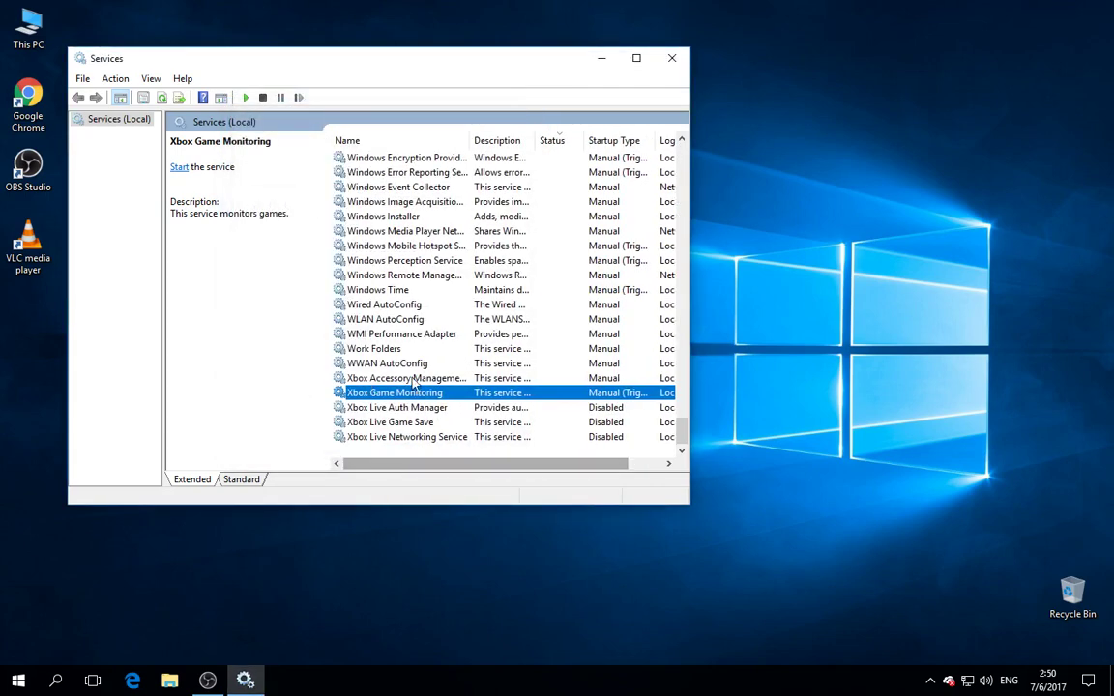
- Set the startup type of the Xbox Accessory Management Service to Disabled and close its properties
{"action": "left_click", "coordinate": [395, 381]}
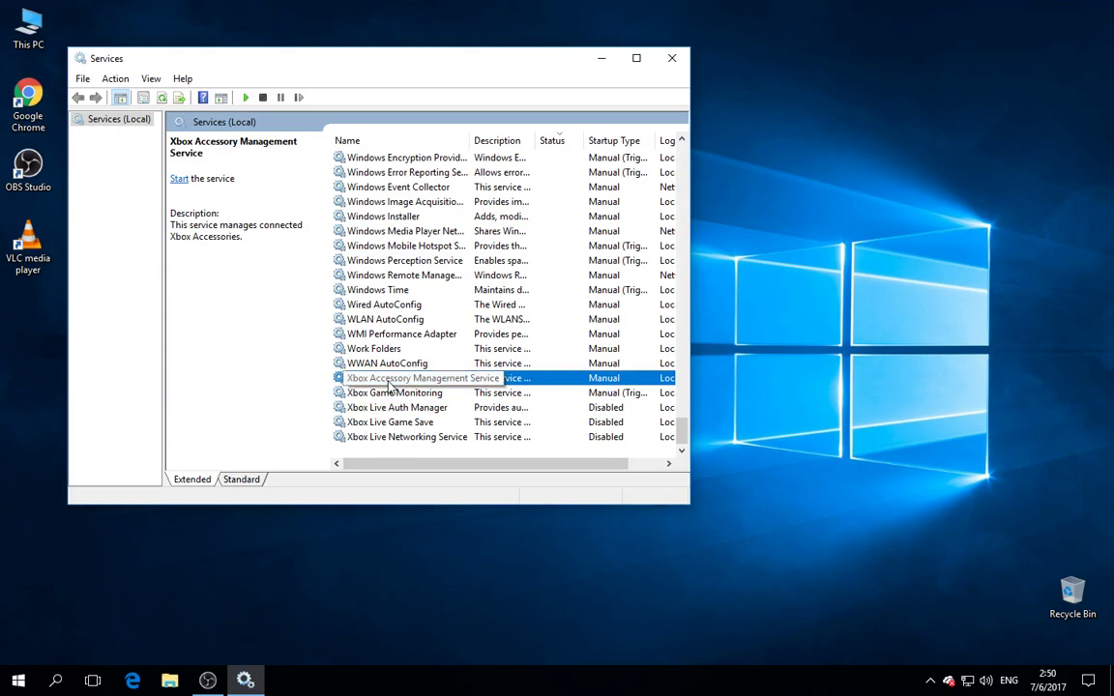
{"action": "right_click", "coordinate": [391, 387]}
{"action": "left_click", "coordinate": [430, 525]}
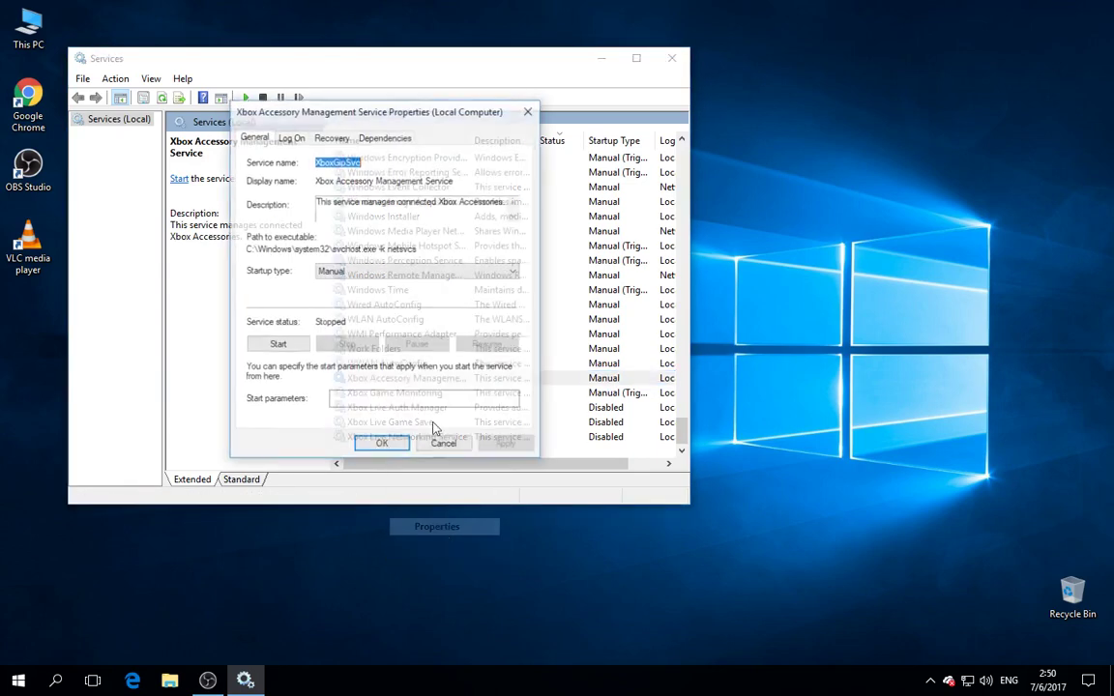
{"action": "left_click", "coordinate": [334, 272]}
{"action": "left_click", "coordinate": [290, 318]}
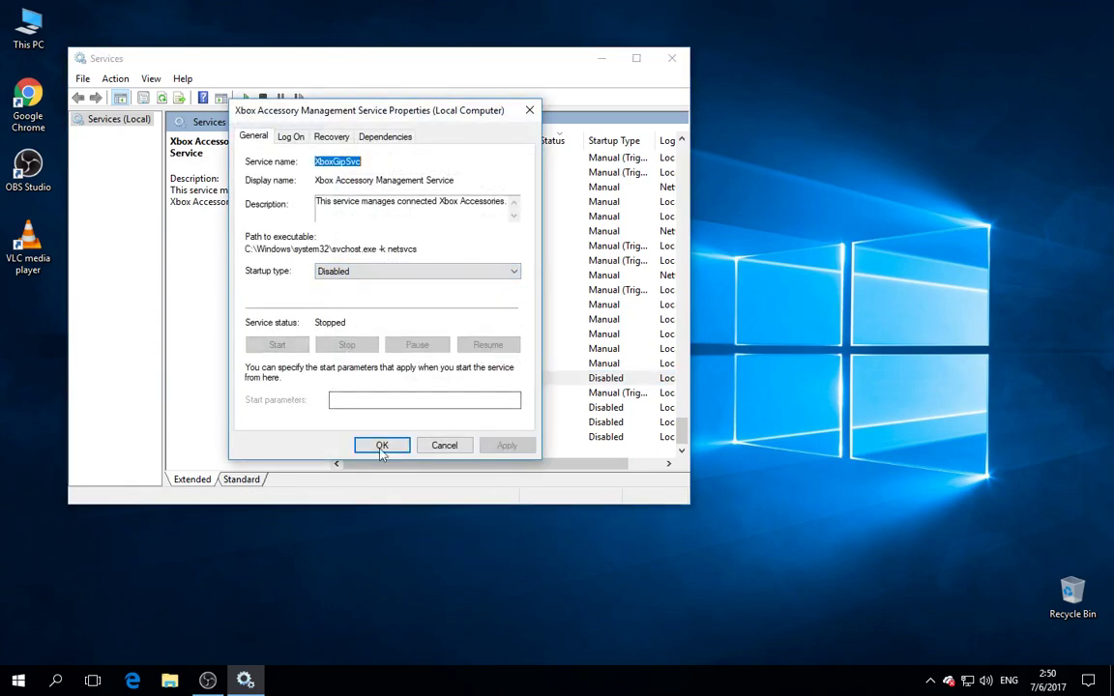
{"action": "left_click", "coordinate": [382, 447]}
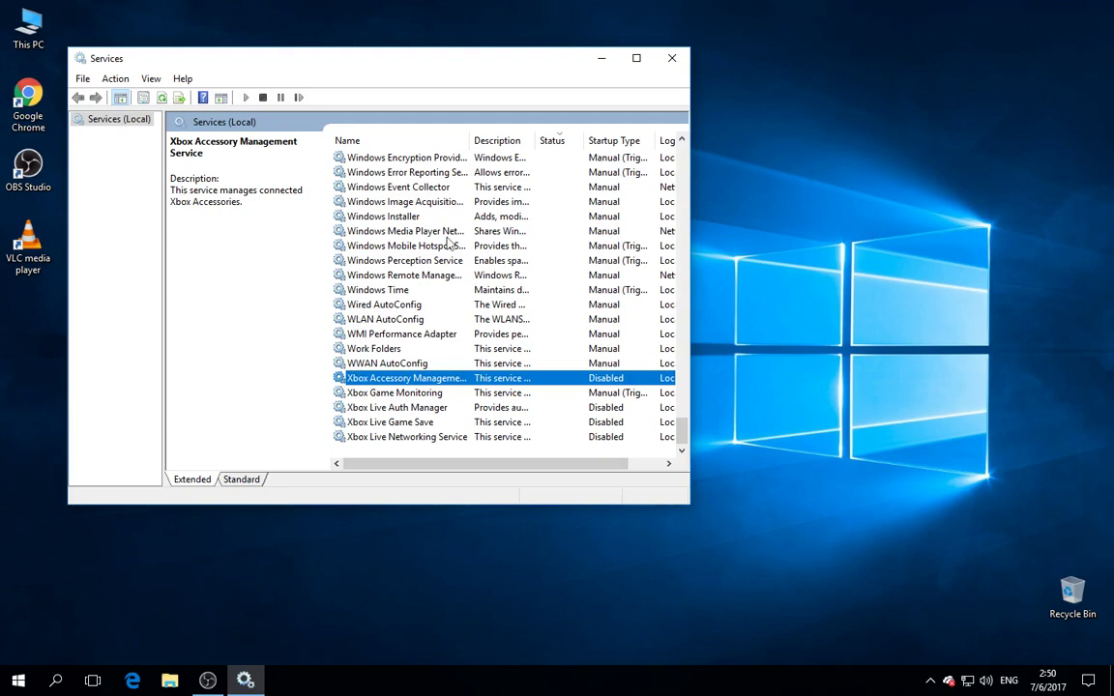
- Widen the Description column of the services list and maximize the Services window
{"action": "scroll", "coordinate": [416, 193], "scroll_direction": "up", "scroll_amount": 20}
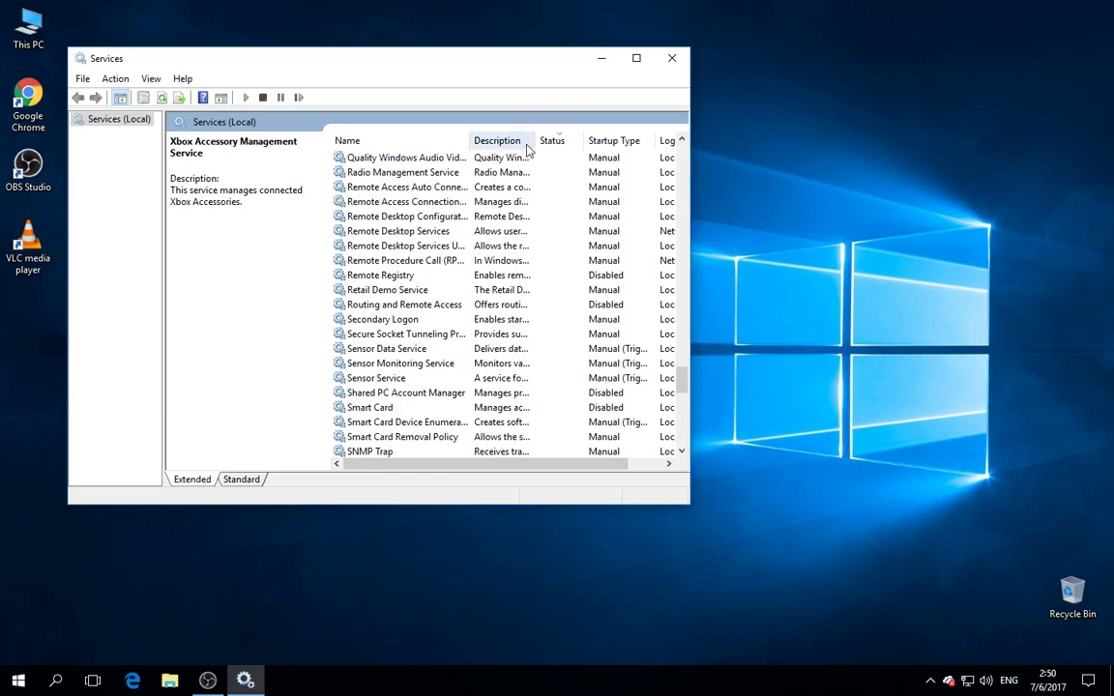
{"action": "left_click_drag", "start_coordinate": [535, 140], "coordinate": [566, 140]}
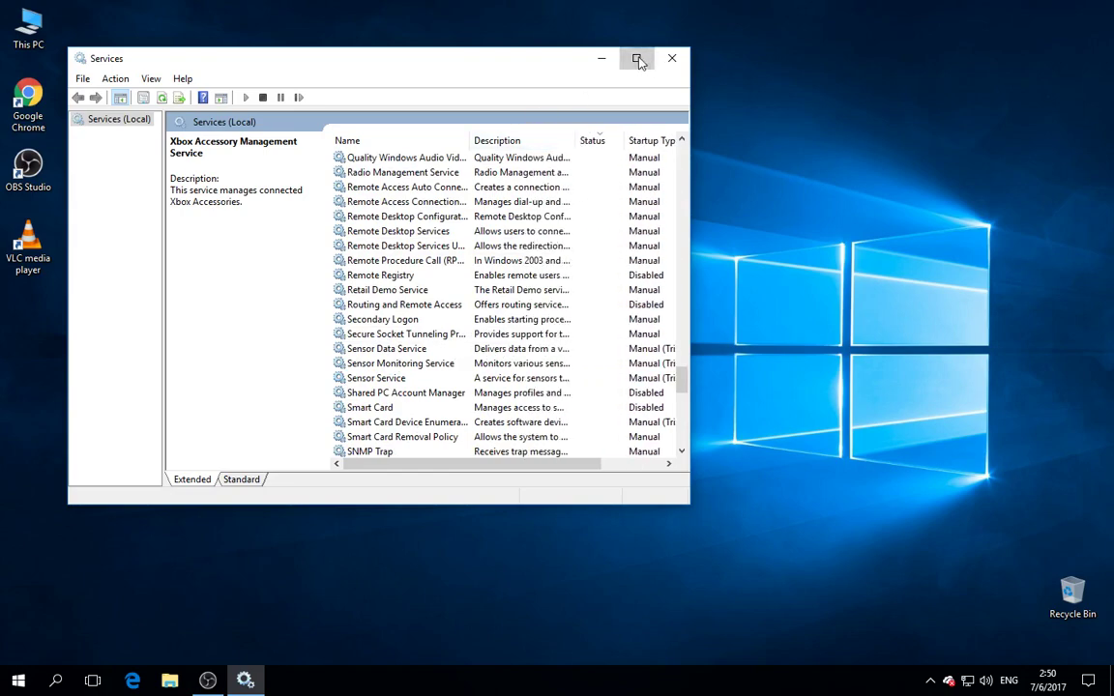
{"action": "left_click", "coordinate": [636, 58]}
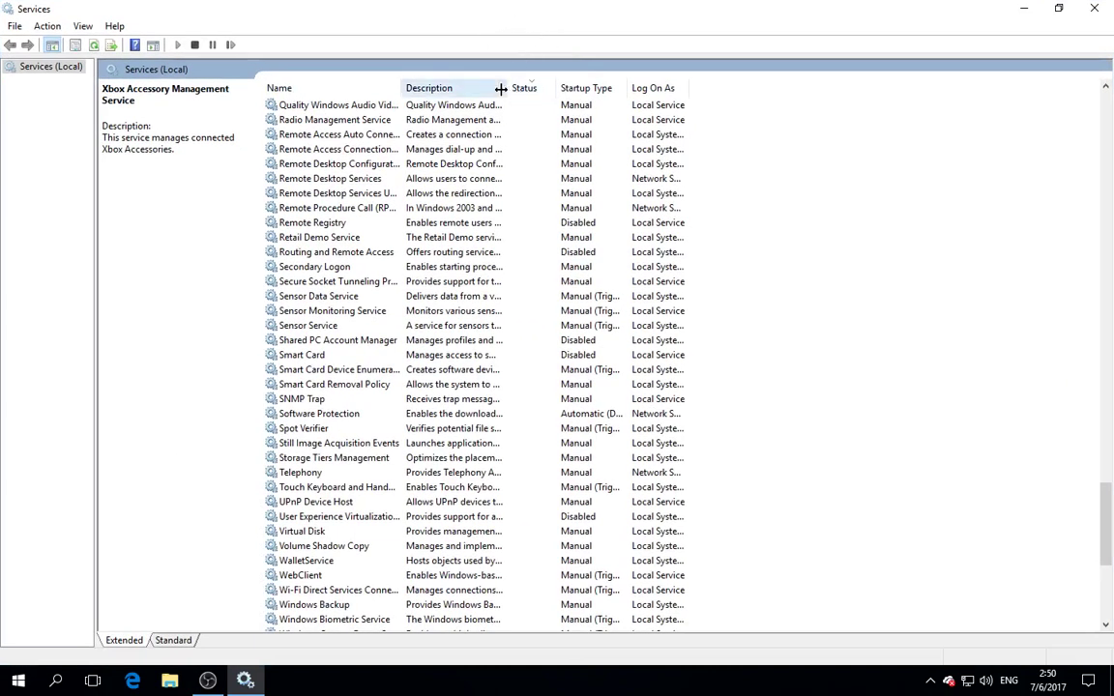
- Widen the Description column, set the startup type of the Sensor Data Service to Disabled and close its properties
{"action": "left_click_drag", "start_coordinate": [501, 88], "coordinate": [588, 88]}
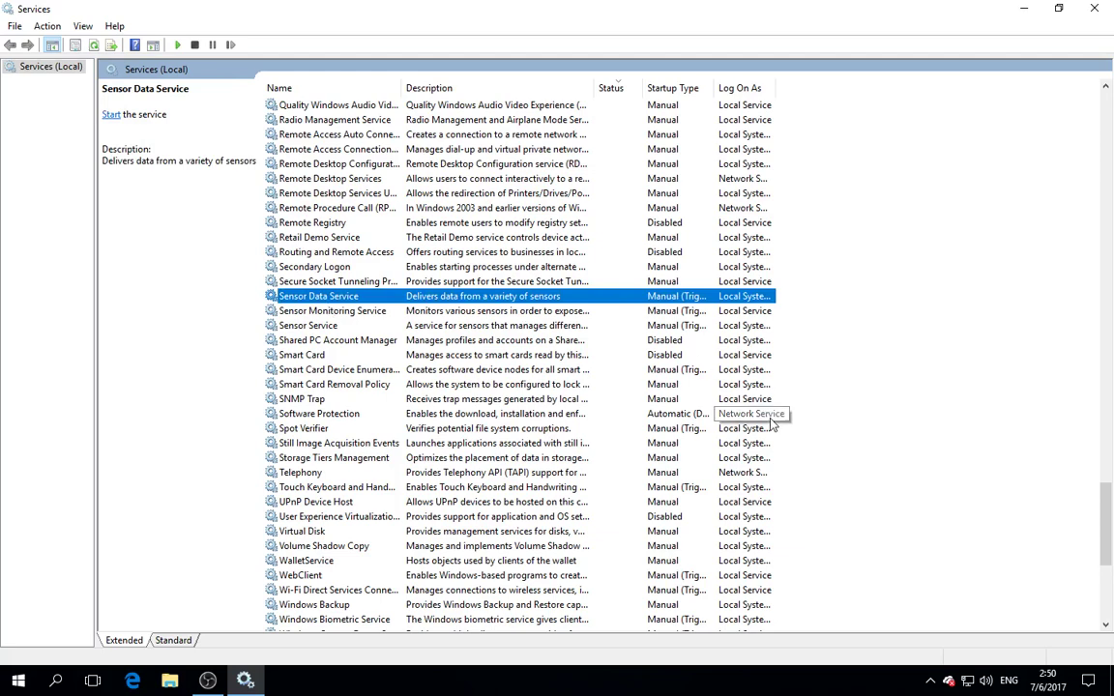
{"action": "right_click", "coordinate": [333, 297]}
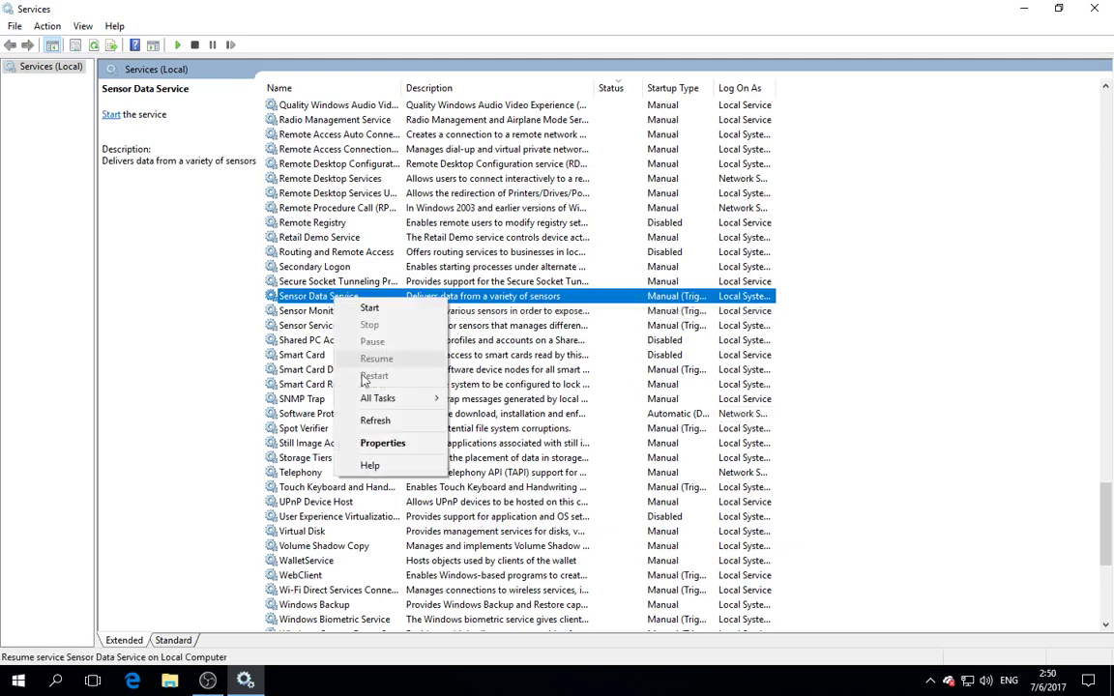
{"action": "left_click", "coordinate": [377, 444]}
{"action": "left_click", "coordinate": [379, 271]}
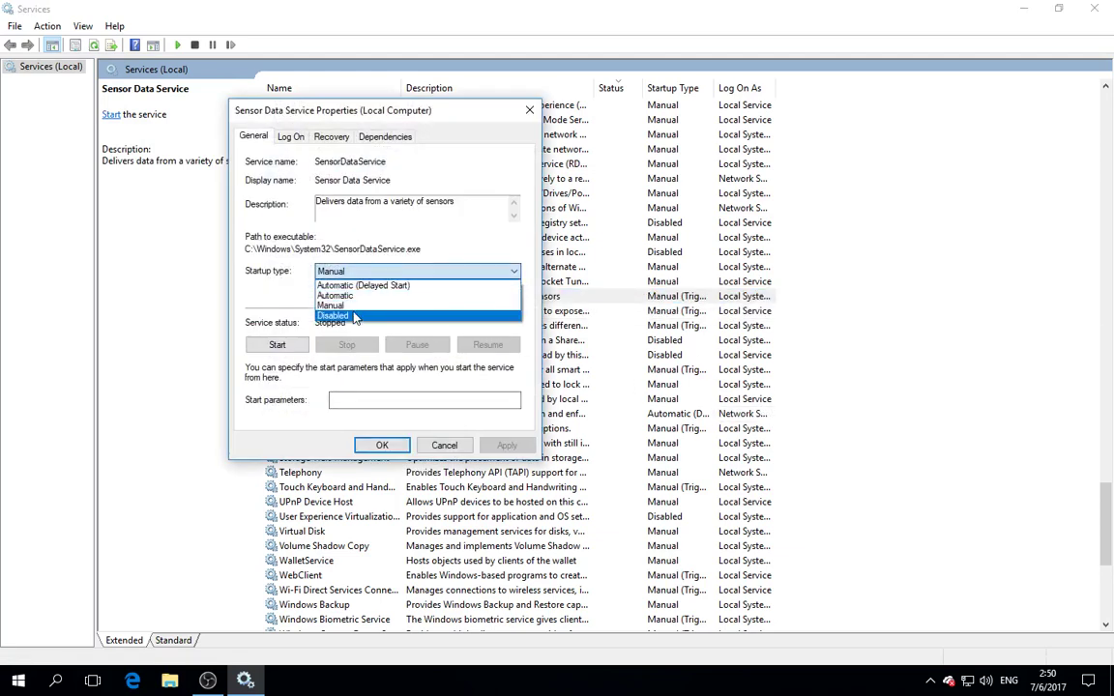
{"action": "left_click", "coordinate": [356, 316]}
{"action": "left_click", "coordinate": [507, 444]}
{"action": "left_click", "coordinate": [378, 446]}
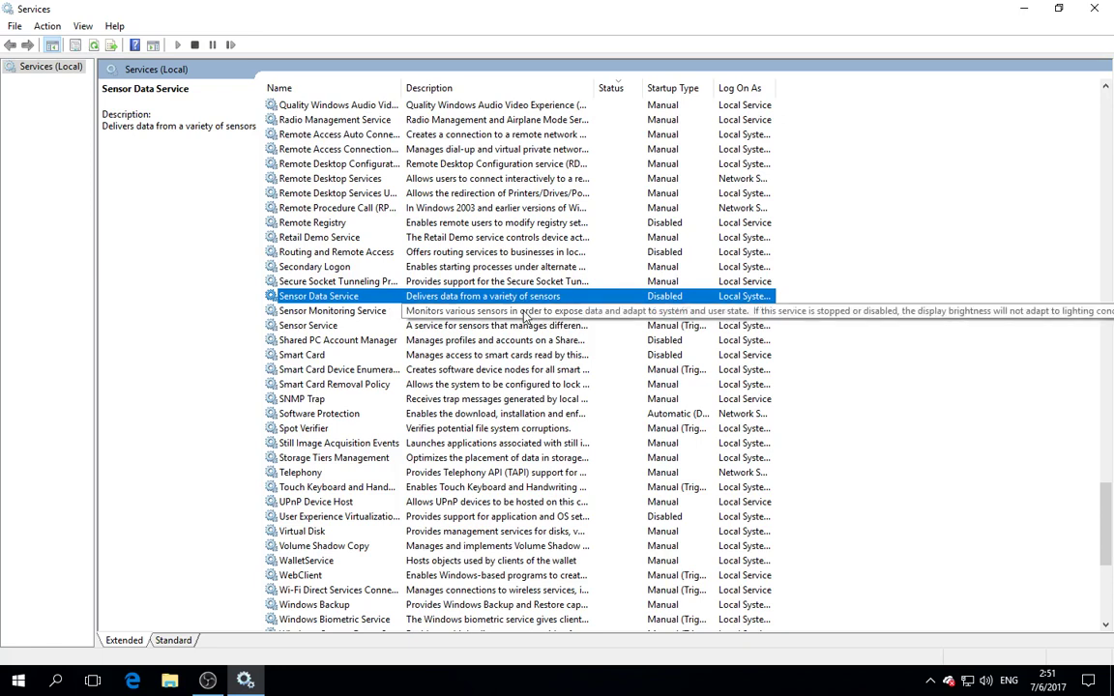
- Set the startup type of the Sensor Monitoring Service to Disabled, apply it and close its properties
{"action": "left_click", "coordinate": [366, 314]}
{"action": "right_click", "coordinate": [368, 315]}
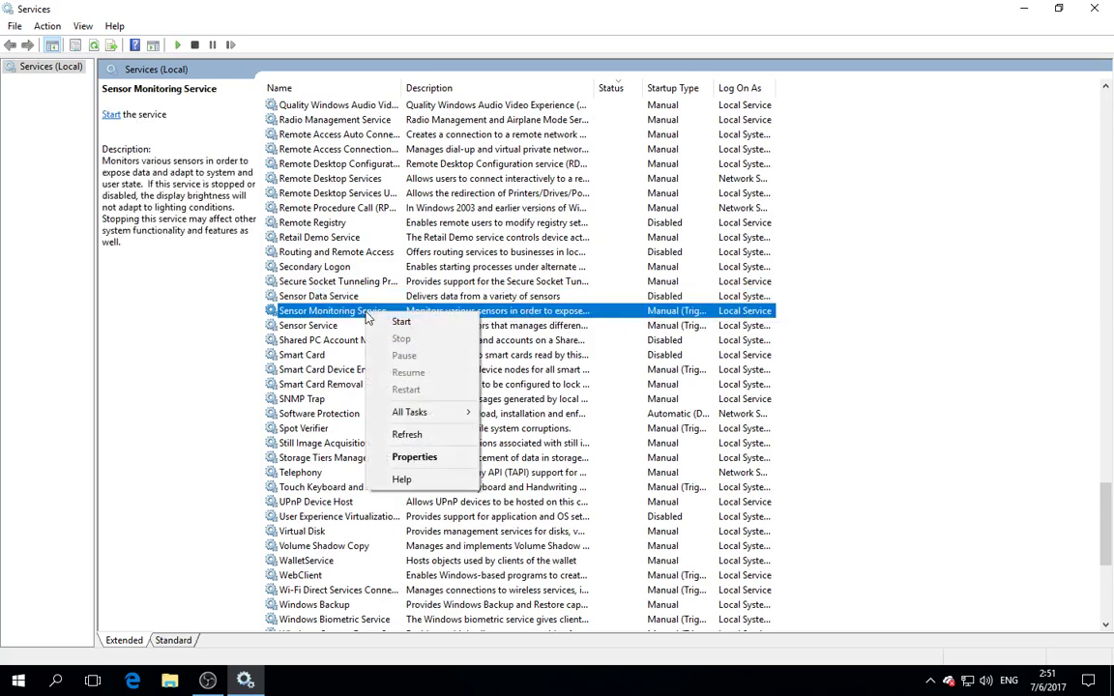
{"action": "left_click", "coordinate": [435, 455]}
{"action": "left_click", "coordinate": [387, 271]}
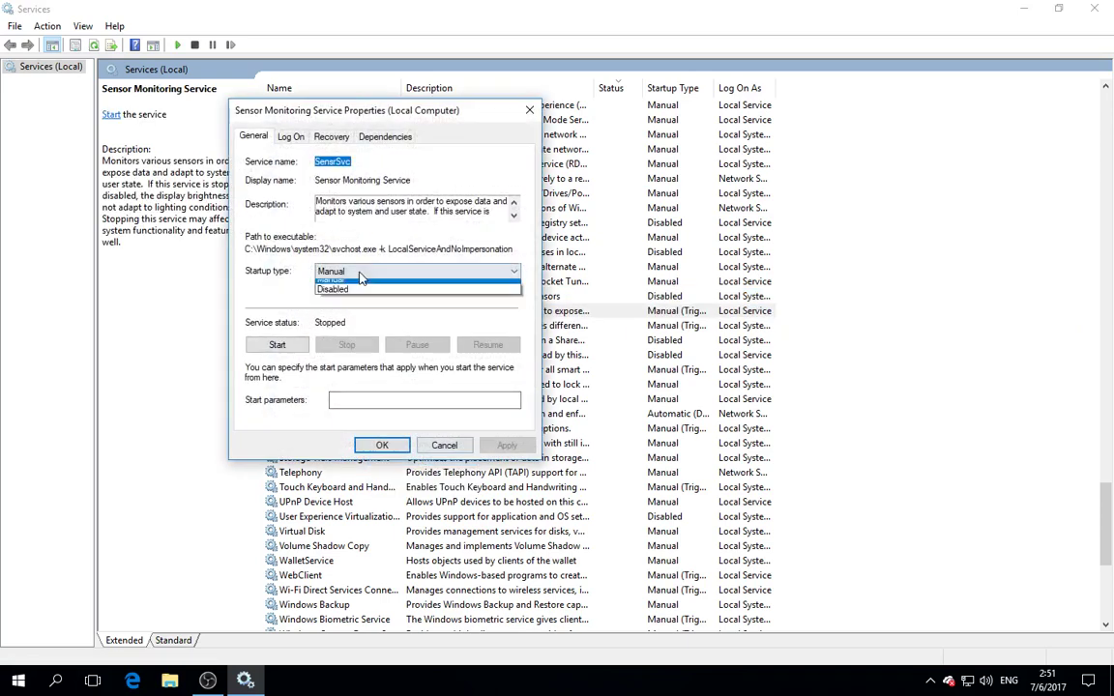
{"action": "left_click", "coordinate": [334, 316]}
{"action": "left_click", "coordinate": [493, 447]}
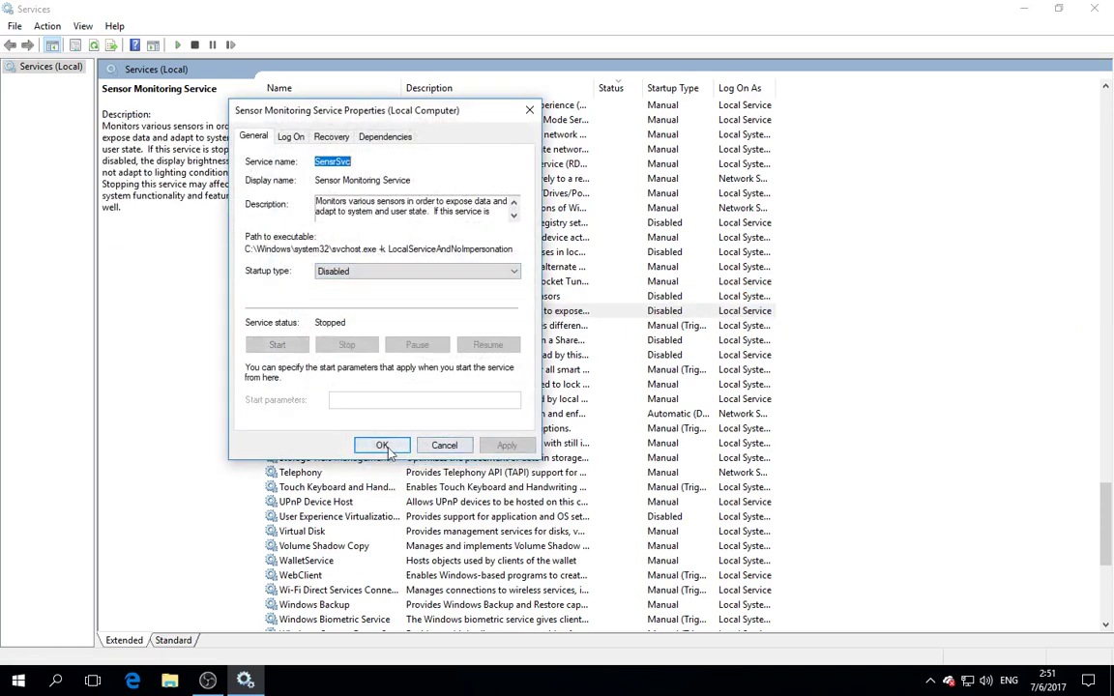
{"action": "left_click", "coordinate": [380, 445]}
- Find the dmwappushsvc service, set its startup type to Disabled and close its properties
{"action": "left_click", "coordinate": [306, 326]}
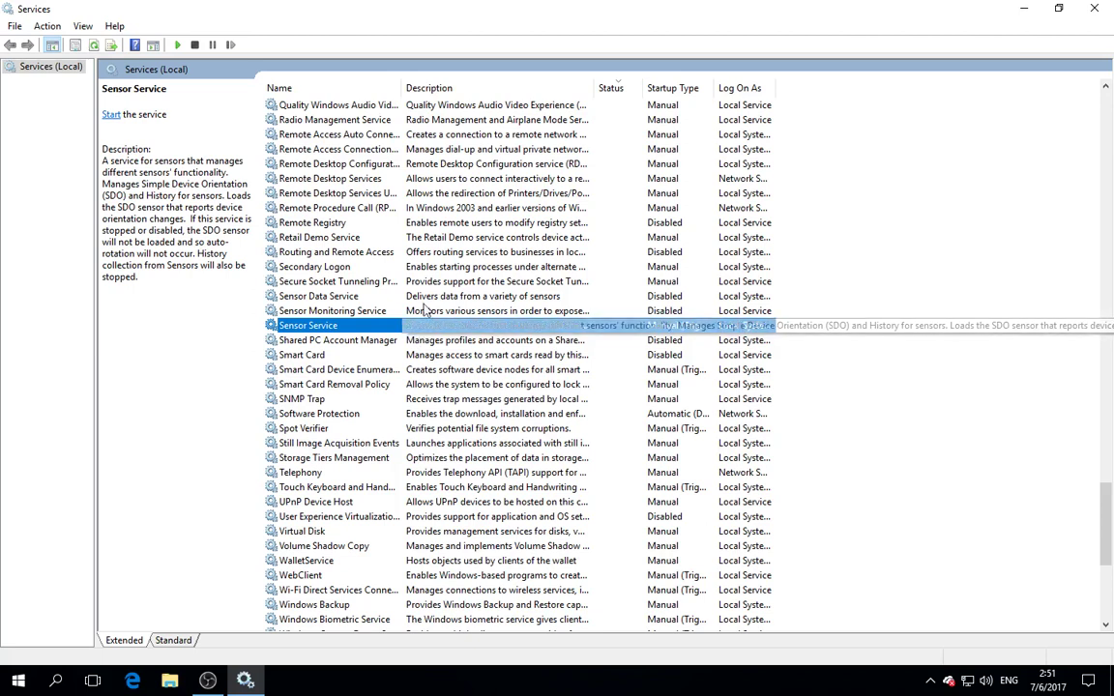
{"action": "left_click", "coordinate": [326, 267]}
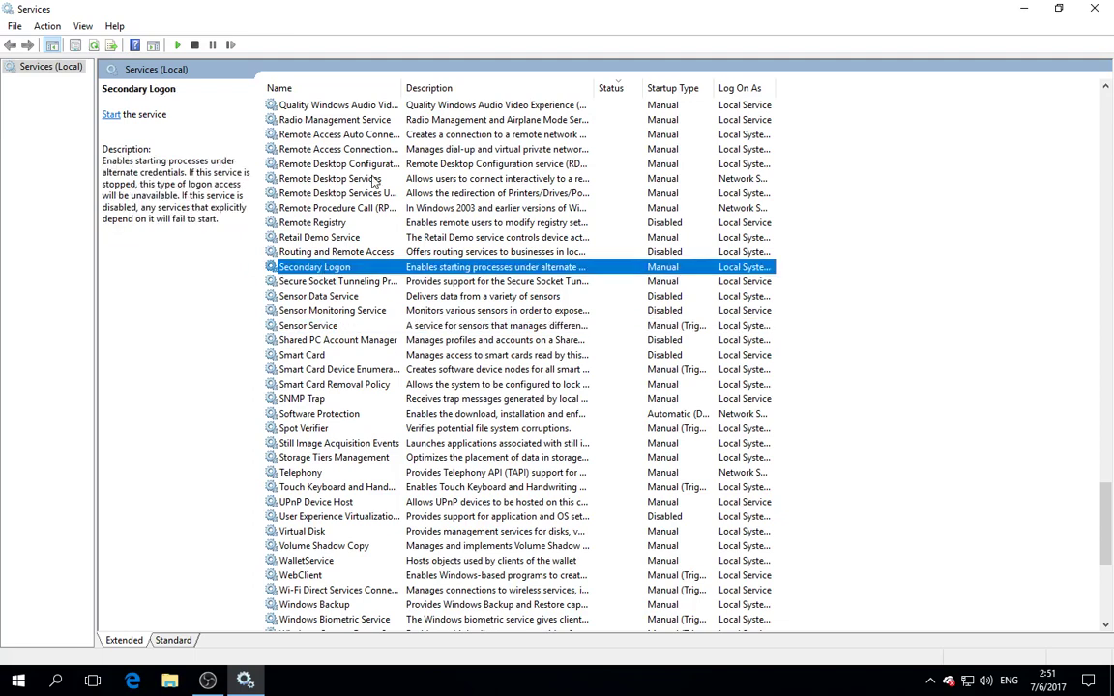
{"action": "type", "text": "dm"}
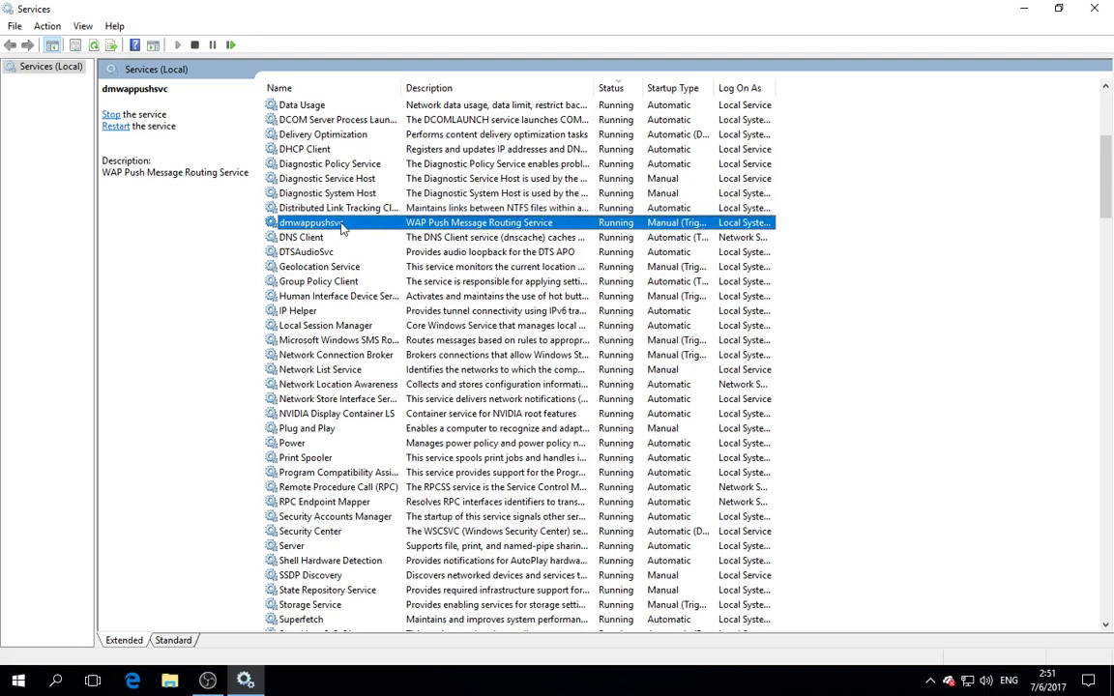
{"action": "right_click", "coordinate": [310, 224]}
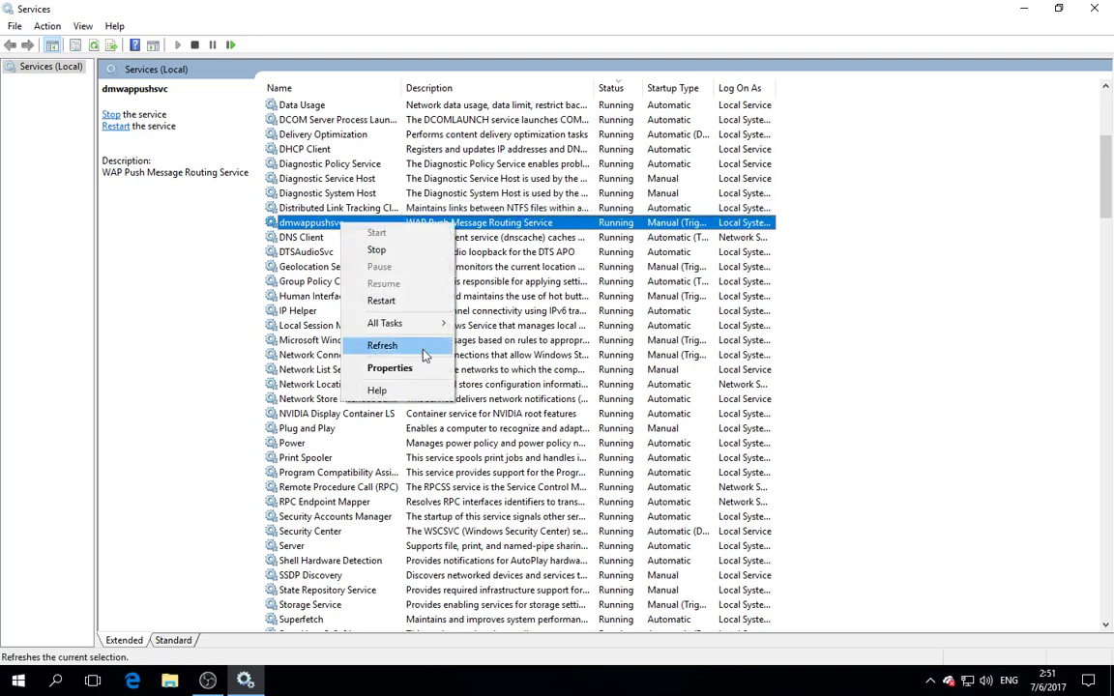
{"action": "left_click", "coordinate": [396, 366]}
{"action": "left_click", "coordinate": [339, 275]}
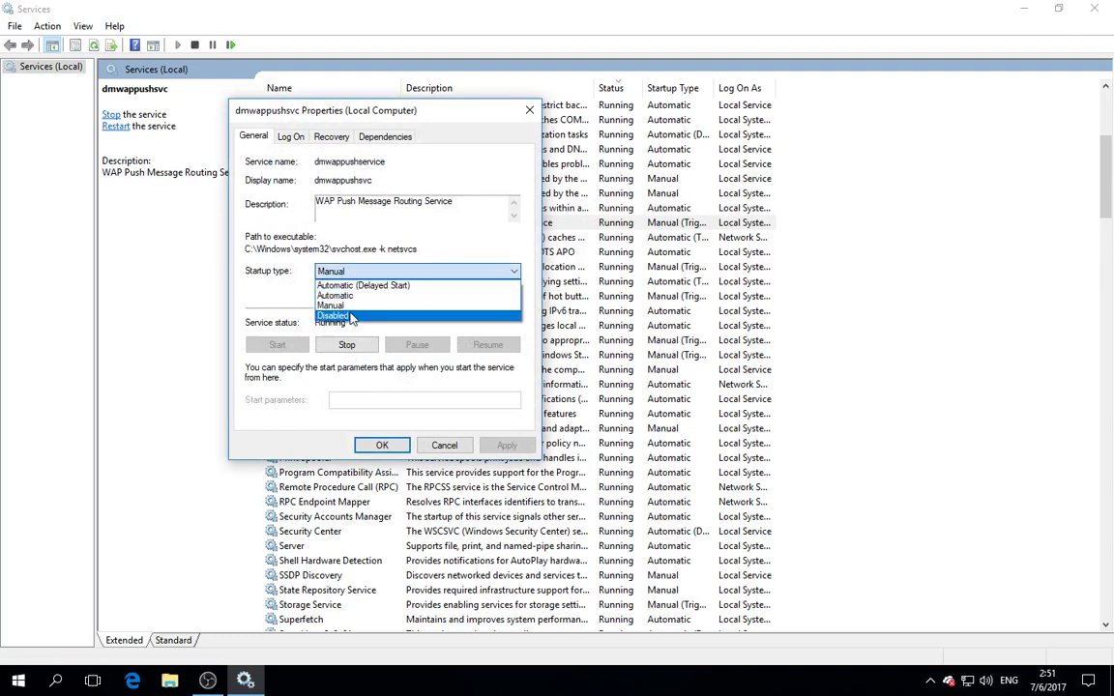
{"action": "left_click", "coordinate": [349, 318]}
{"action": "left_click", "coordinate": [507, 446]}
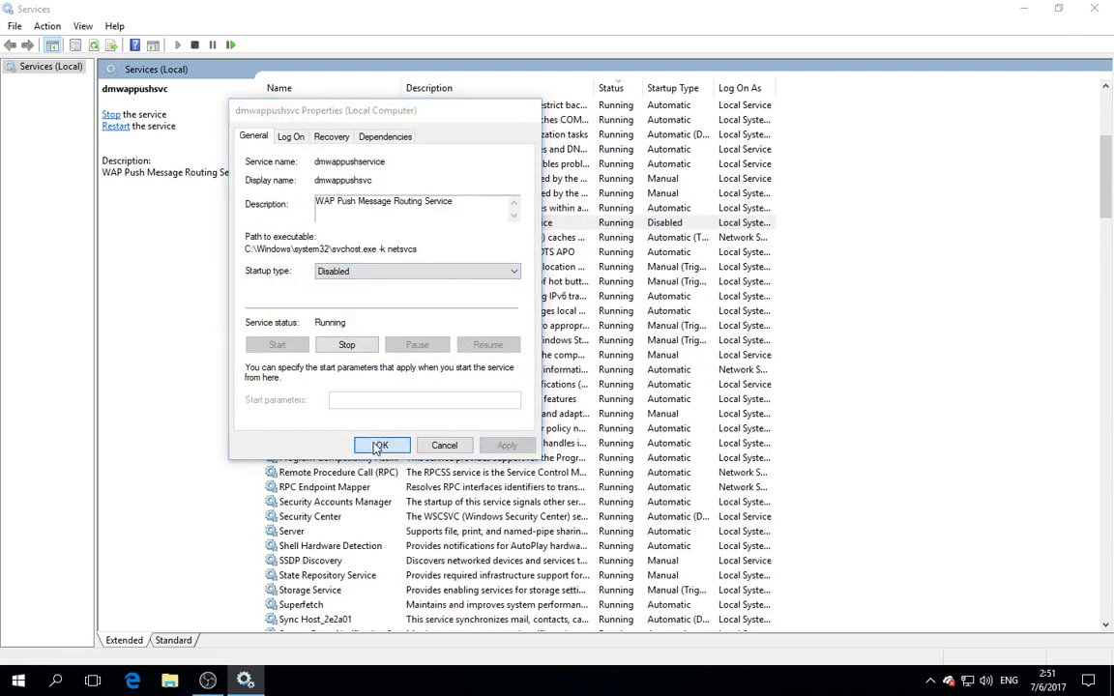
{"action": "left_click", "coordinate": [380, 445]}
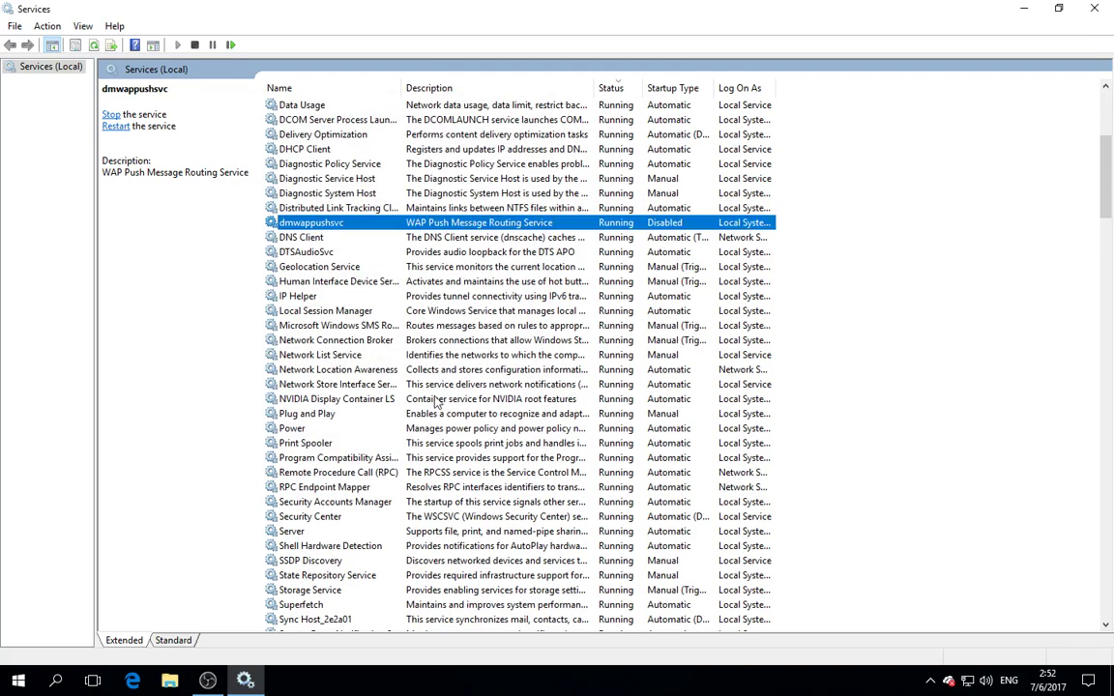
- Look through the services beginning with D, both running and stopped, and read their descriptions
{"action": "left_click", "coordinate": [337, 326]}
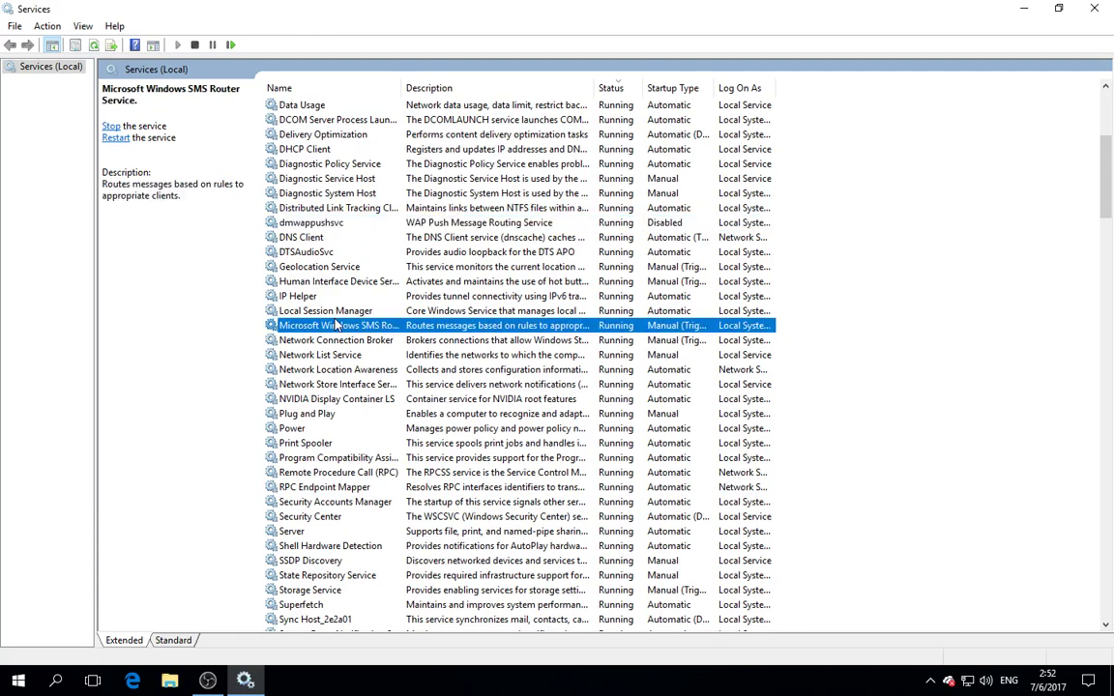
{"action": "type", "text": "dis"}
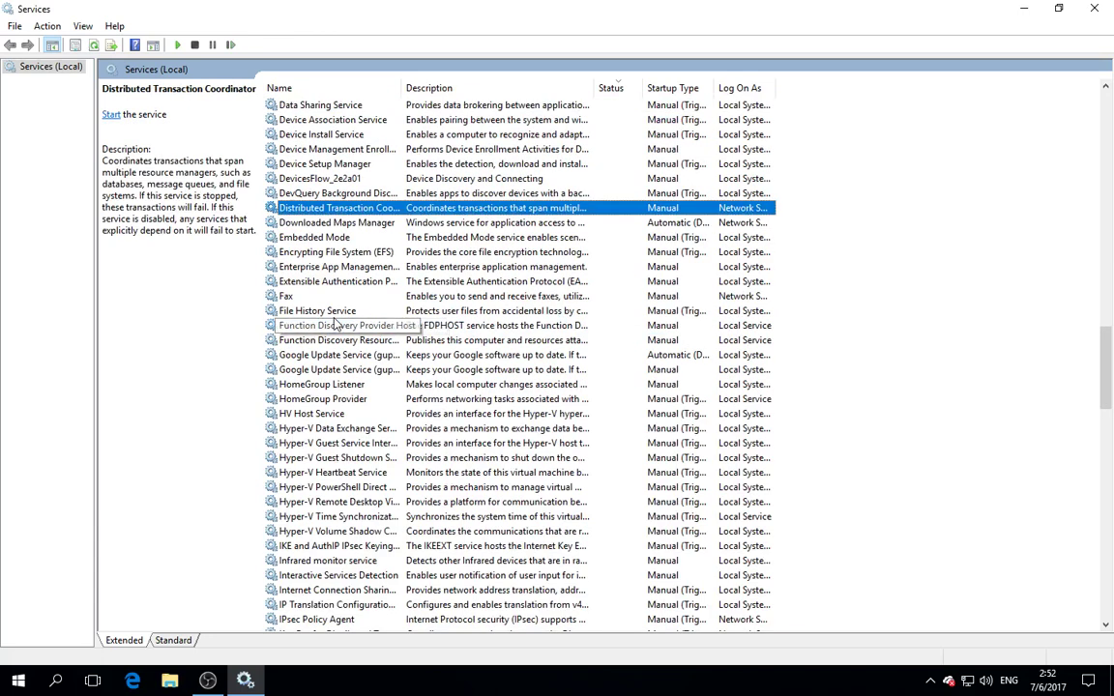
{"action": "type", "text": "da"}
{"action": "key", "text": "Down"}
{"action": "key", "text": "Down"}
{"action": "key", "text": "Down"}
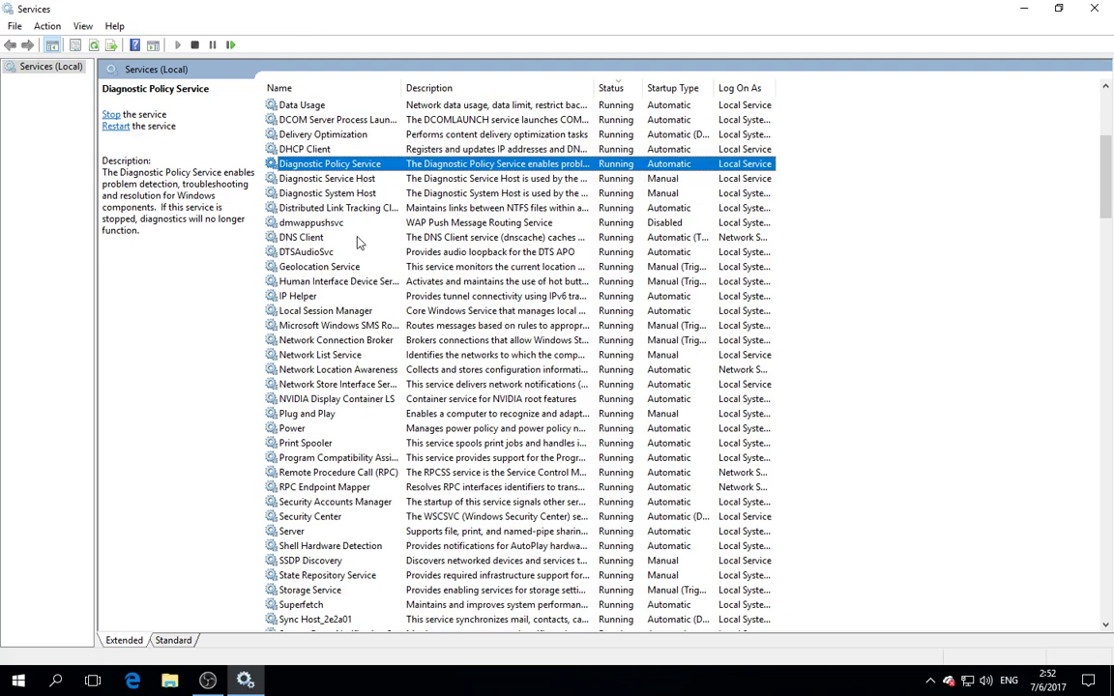
{"action": "key", "text": "Down"}
{"action": "key", "text": "Down"}
{"action": "key", "text": "Down"}
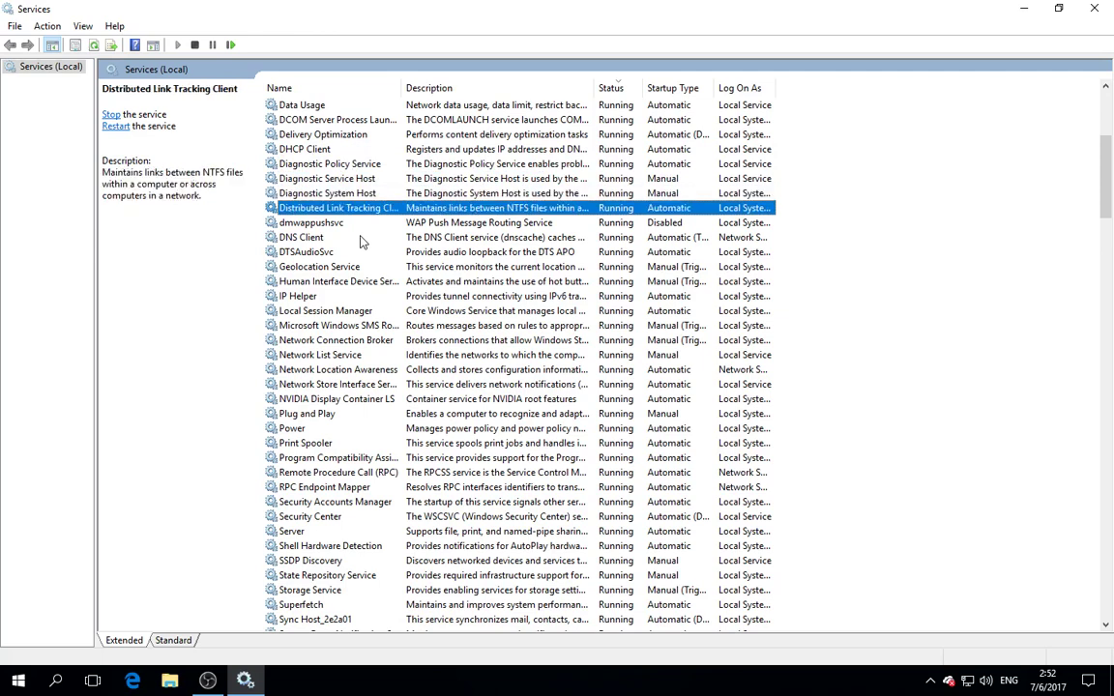
{"action": "key", "text": "Down"}
{"action": "key", "text": "d"}
{"action": "key", "text": "d"}
{"action": "key", "text": "d"}
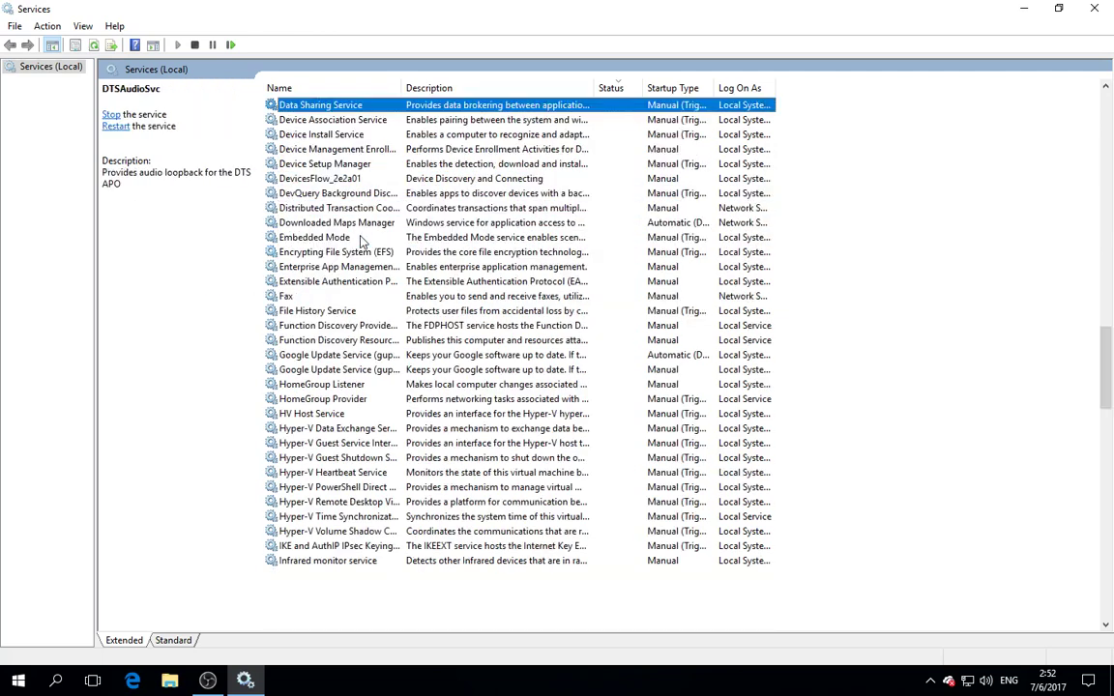
{"action": "key", "text": "Down"}
{"action": "key", "text": "Down"}
{"action": "key", "text": "Down"}
{"action": "key", "text": "Down"}
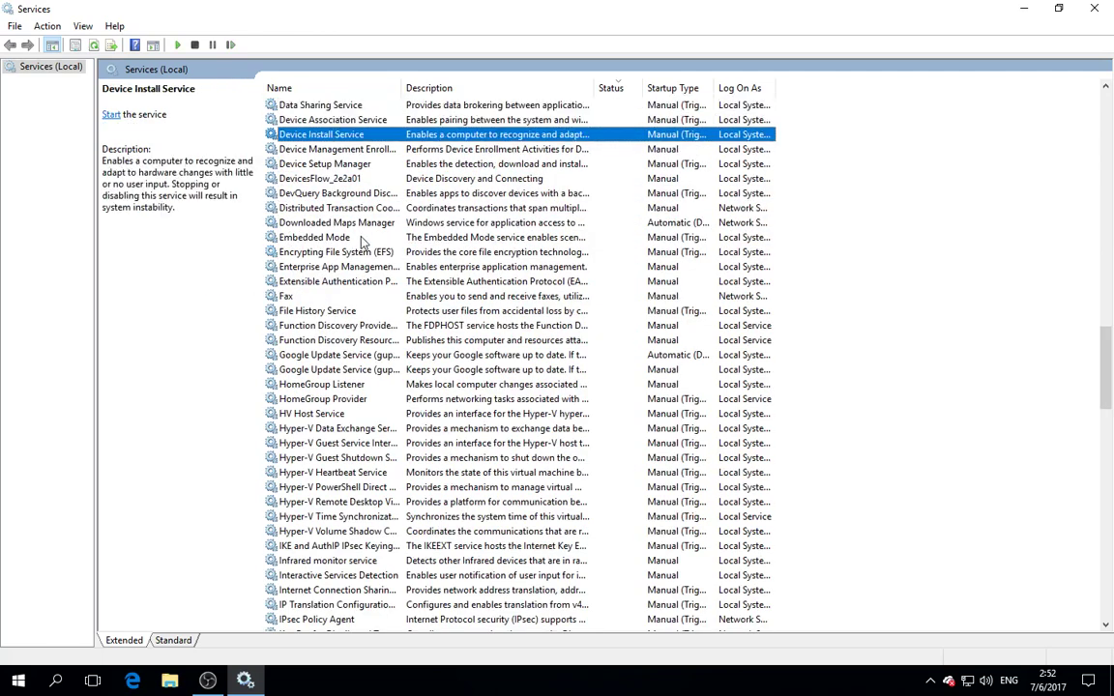
{"action": "key", "text": "Down"}
{"action": "key", "text": "Down"}
{"action": "key", "text": "Down"}
{"action": "key", "text": "Down"}
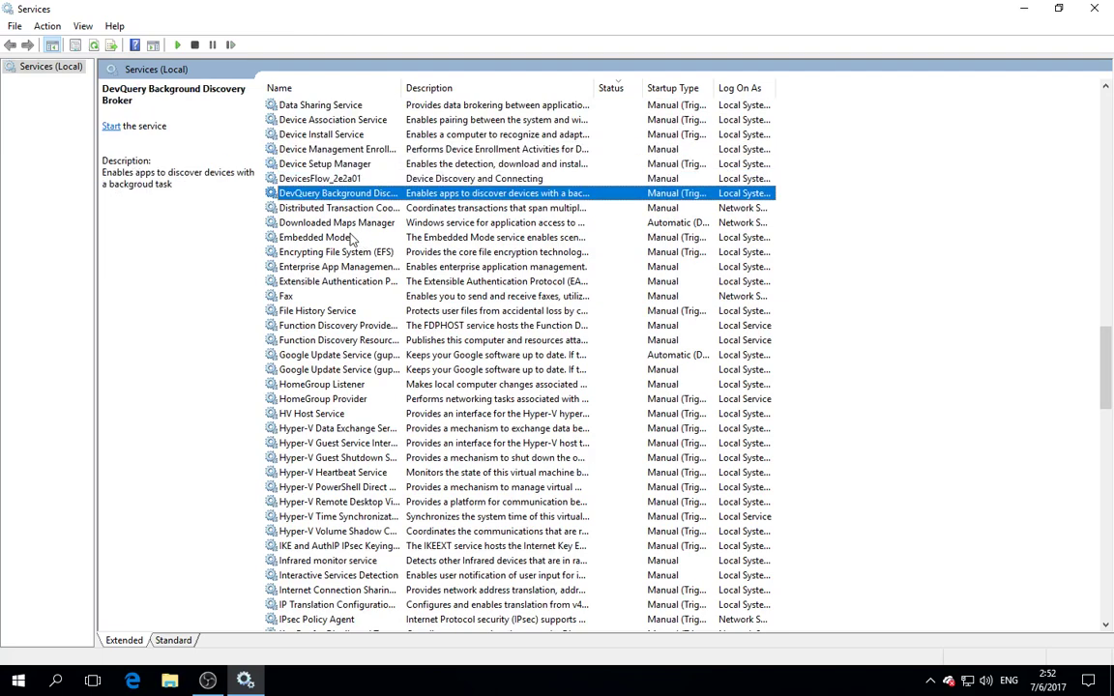
{"action": "key", "text": "d"}
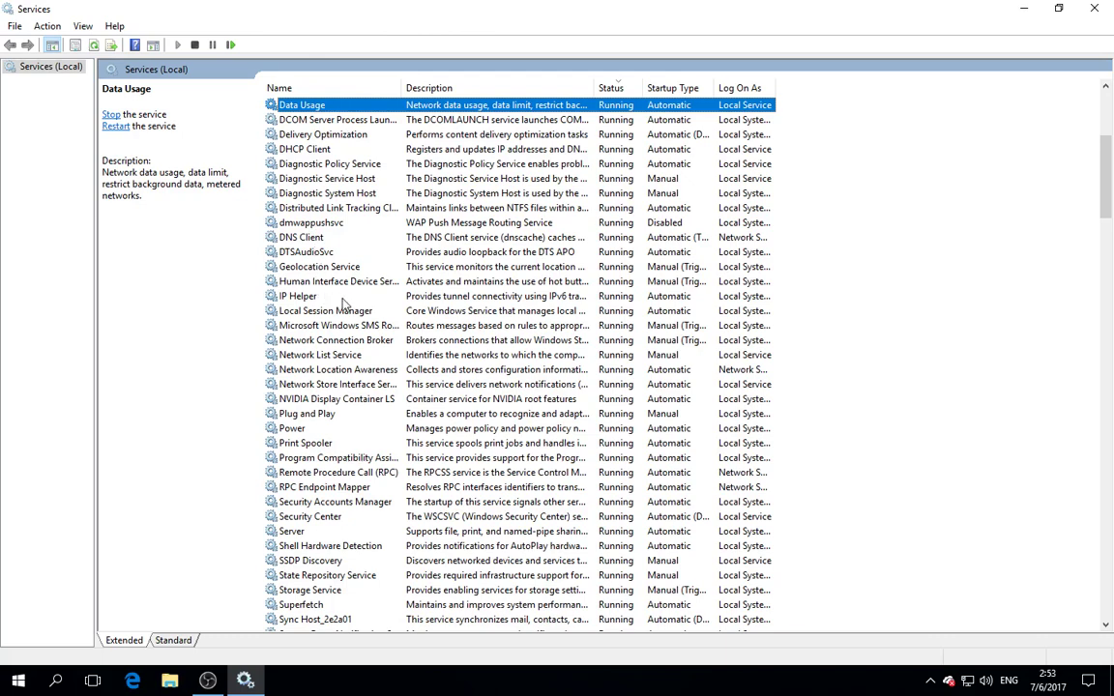
- Find the Fax service, set its startup type to Disabled and close its properties
{"action": "key", "text": "f"}
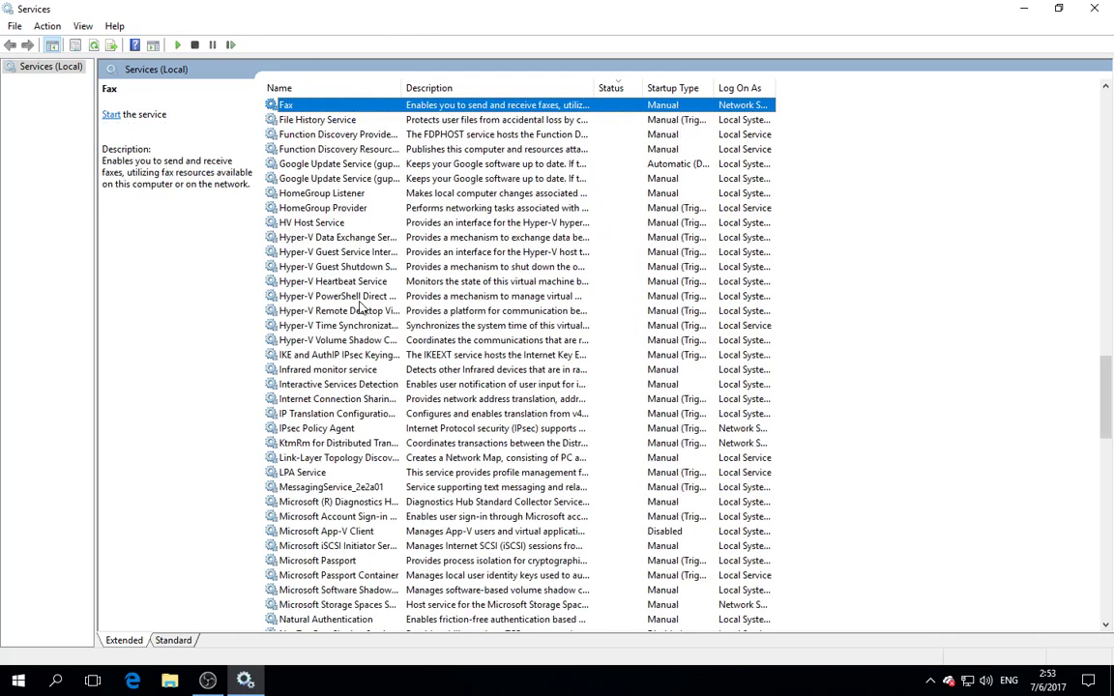
{"action": "right_click", "coordinate": [295, 100]}
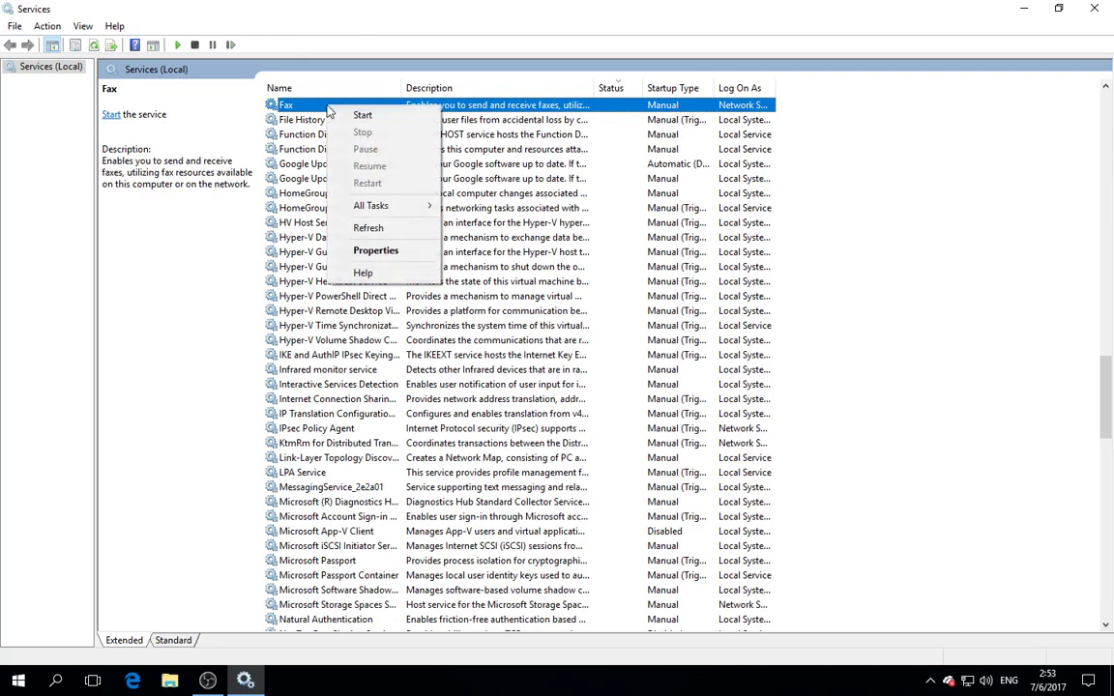
{"action": "left_click", "coordinate": [339, 232]}
{"action": "left_click", "coordinate": [356, 275]}
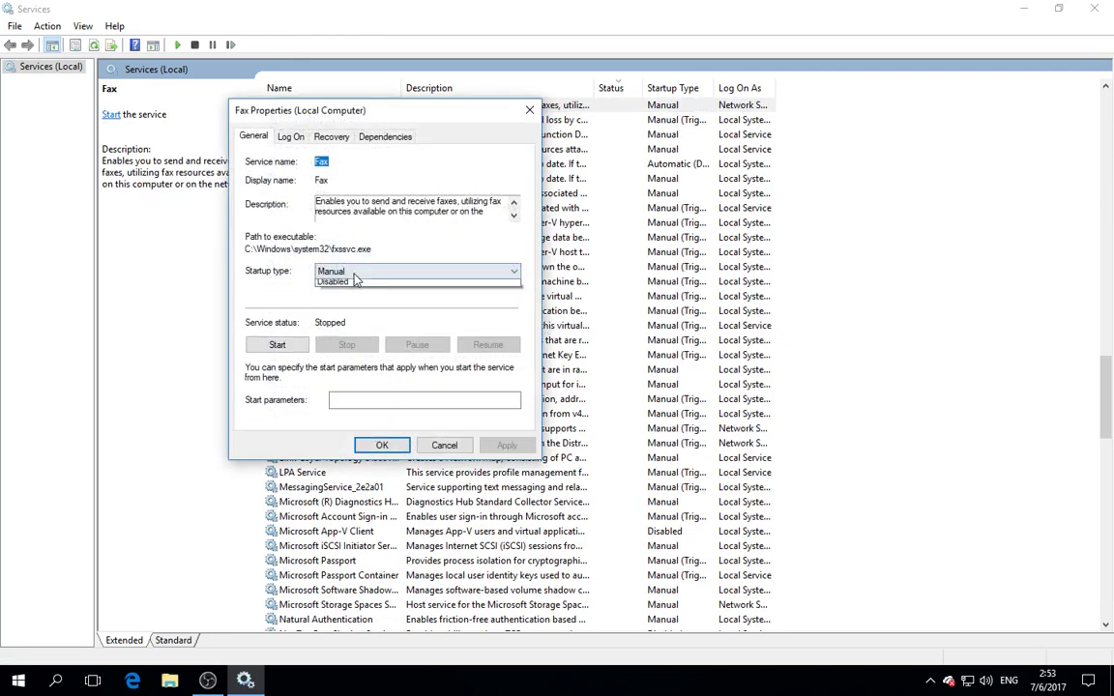
{"action": "left_click", "coordinate": [361, 317]}
{"action": "left_click", "coordinate": [512, 448]}
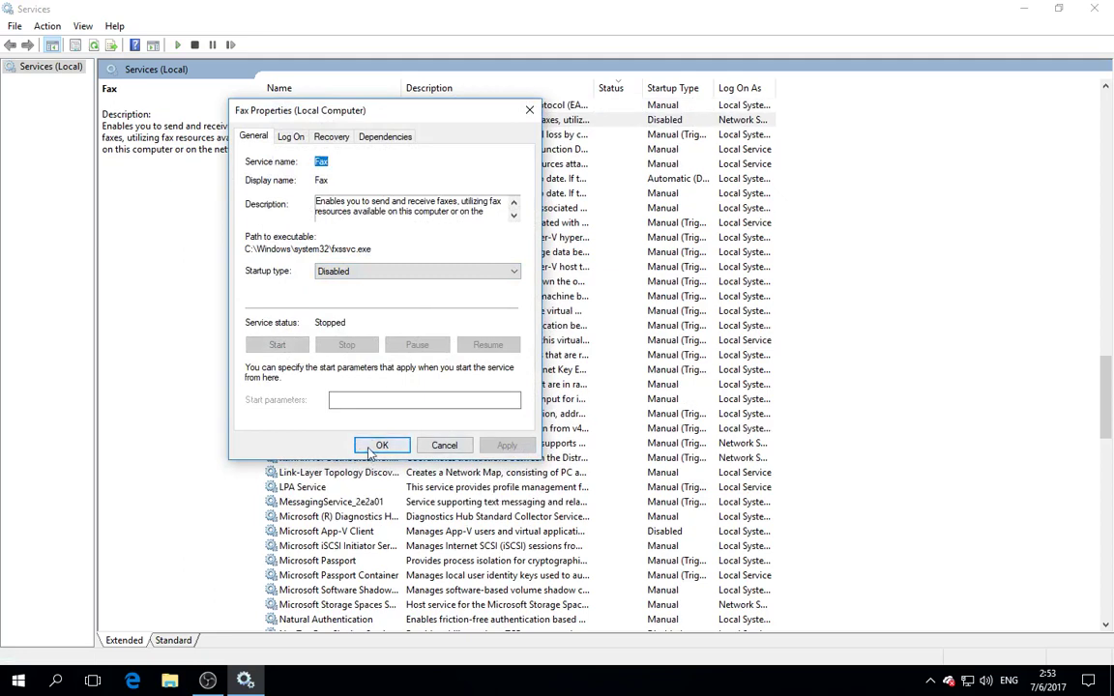
{"action": "left_click", "coordinate": [382, 445]}
- Set the startup type of the Hyper-V Data Exchange Service to Disabled, apply it and close its properties
{"action": "scroll", "coordinate": [391, 271], "scroll_direction": "up", "scroll_amount": 1}
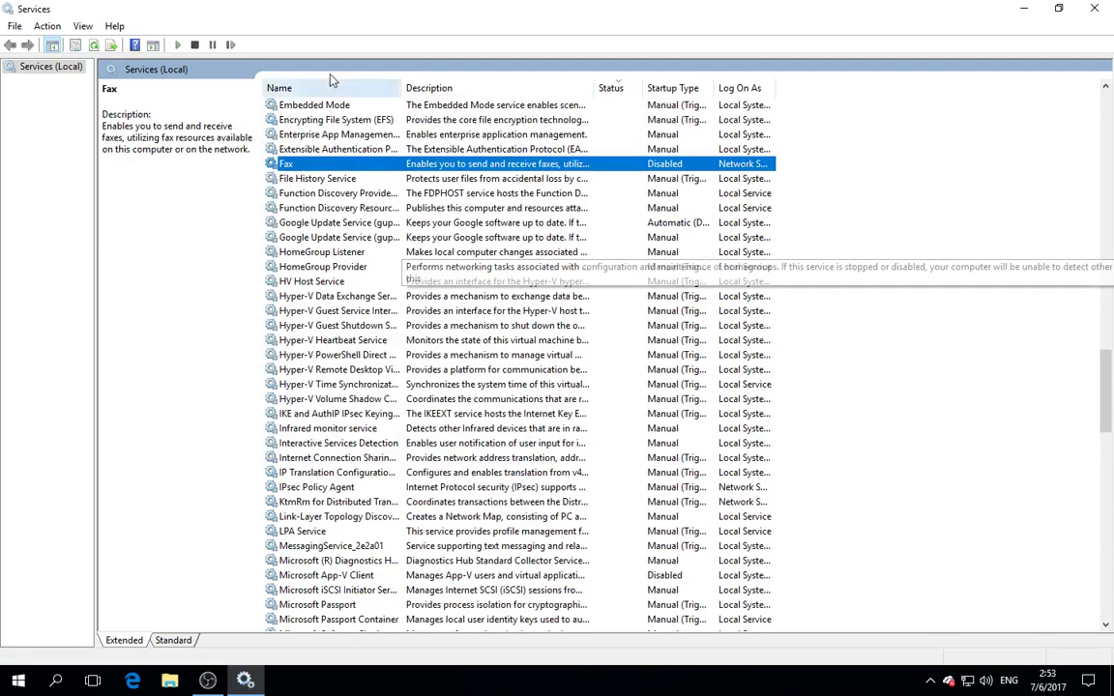
{"action": "left_click", "coordinate": [347, 252]}
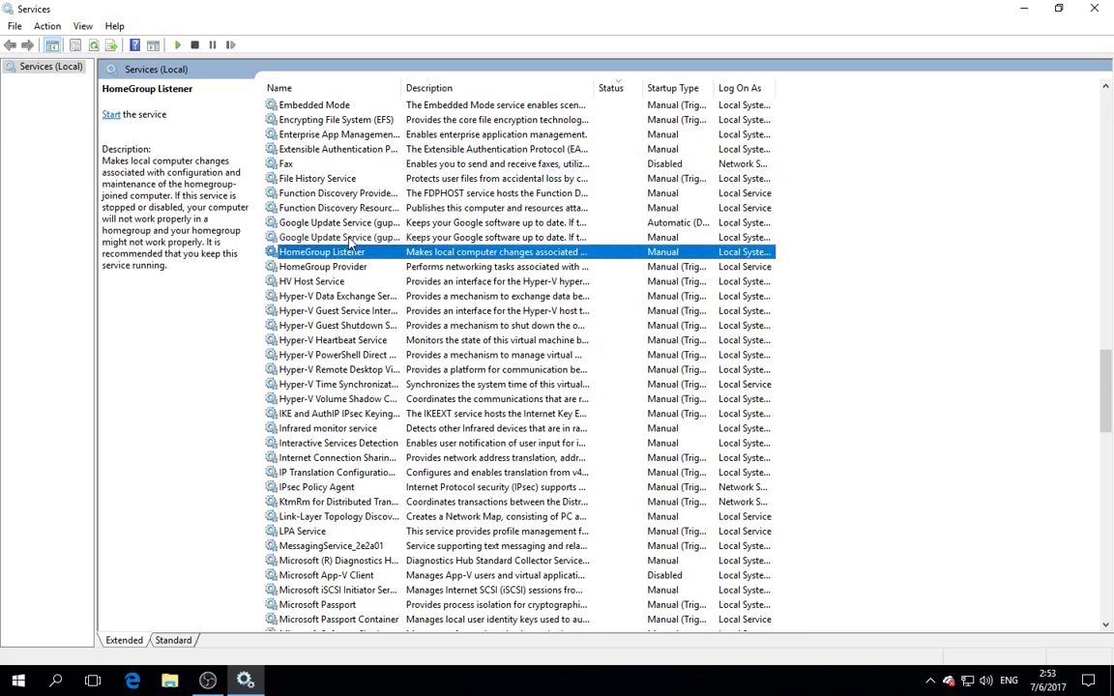
{"action": "key", "text": "Down"}
{"action": "key", "text": "Down"}
{"action": "left_click", "coordinate": [343, 297]}
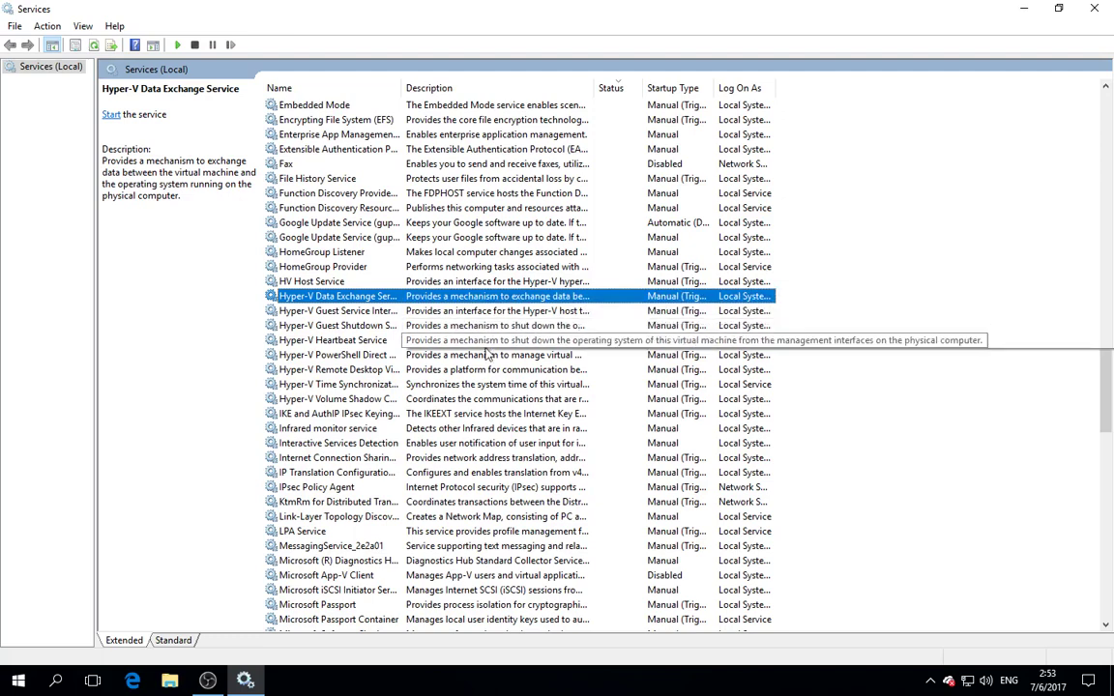
{"action": "right_click", "coordinate": [327, 295]}
{"action": "left_click", "coordinate": [374, 436]}
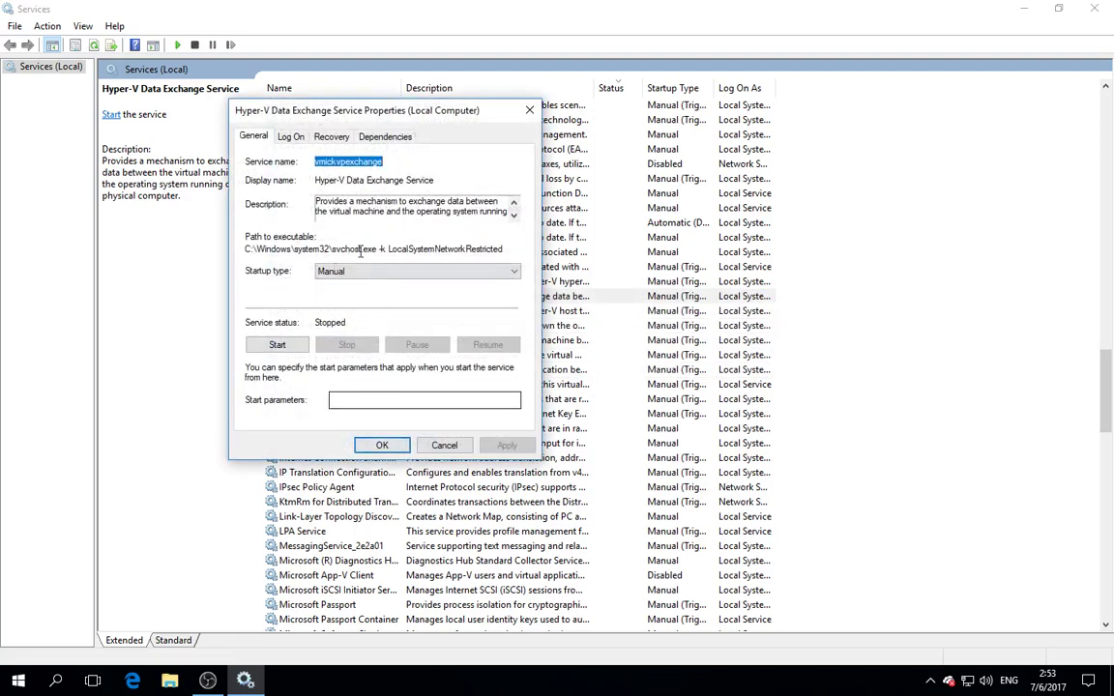
{"action": "left_click", "coordinate": [350, 272]}
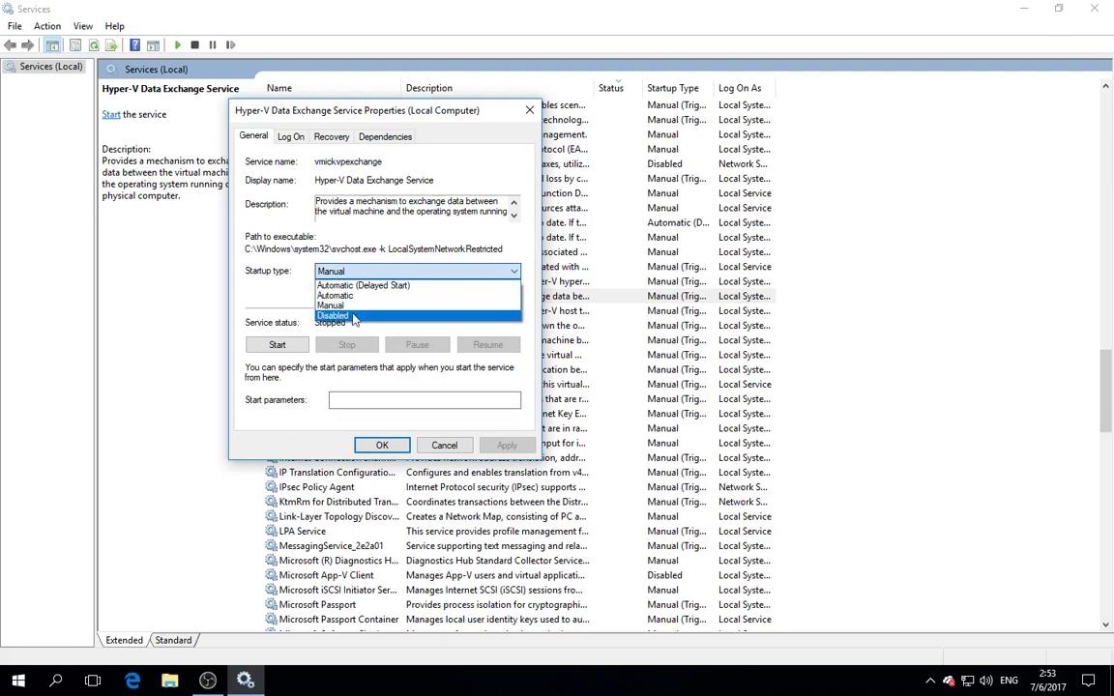
{"action": "left_click", "coordinate": [333, 316]}
{"action": "left_click", "coordinate": [495, 445]}
{"action": "left_click", "coordinate": [378, 445]}
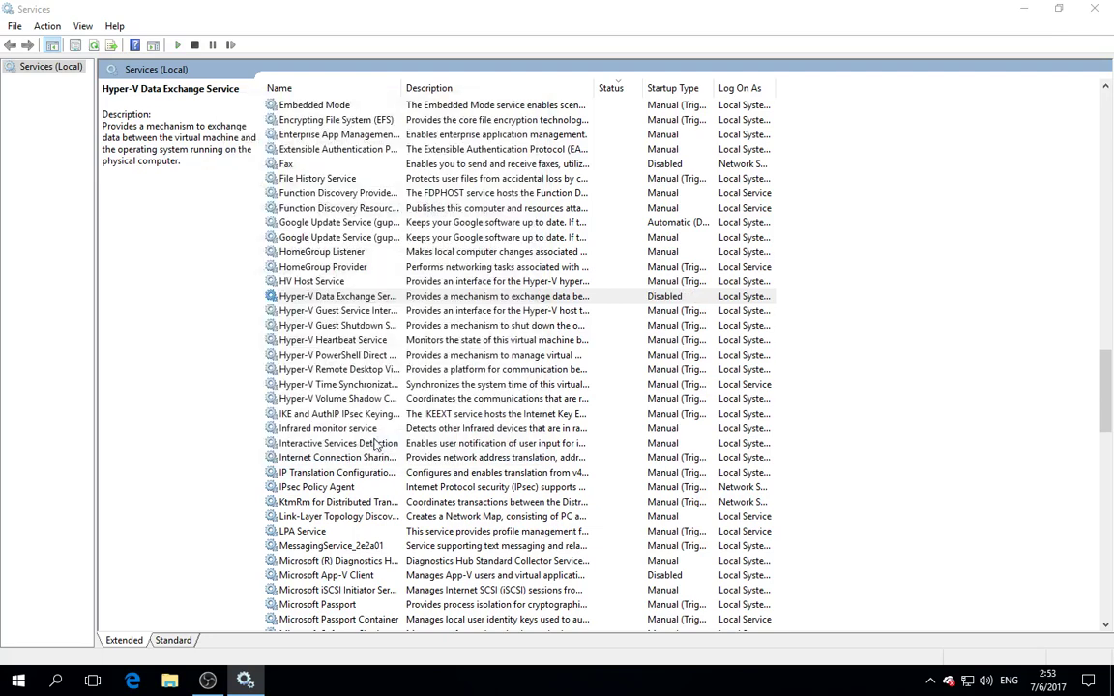
- Set the startup type of the Hyper-V Guest Service Interface to Disabled and apply it
{"action": "left_click", "coordinate": [329, 311]}
{"action": "right_click", "coordinate": [329, 311]}
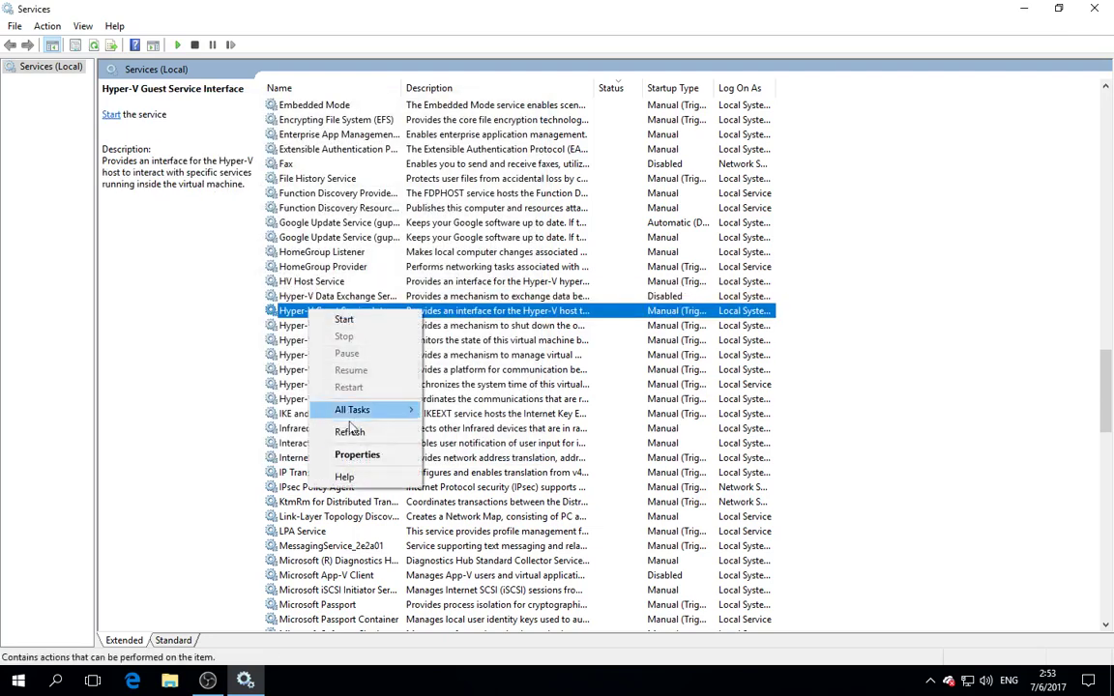
{"action": "left_click", "coordinate": [357, 455]}
{"action": "left_click", "coordinate": [416, 271]}
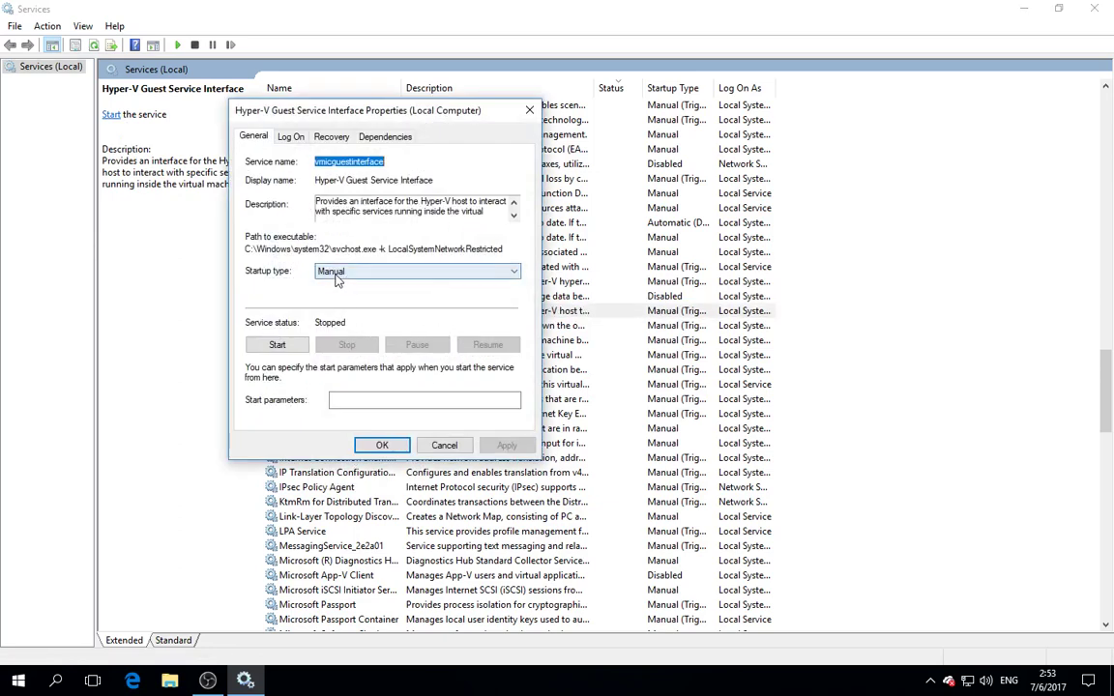
{"action": "left_click", "coordinate": [333, 316]}
{"action": "left_click", "coordinate": [503, 445]}
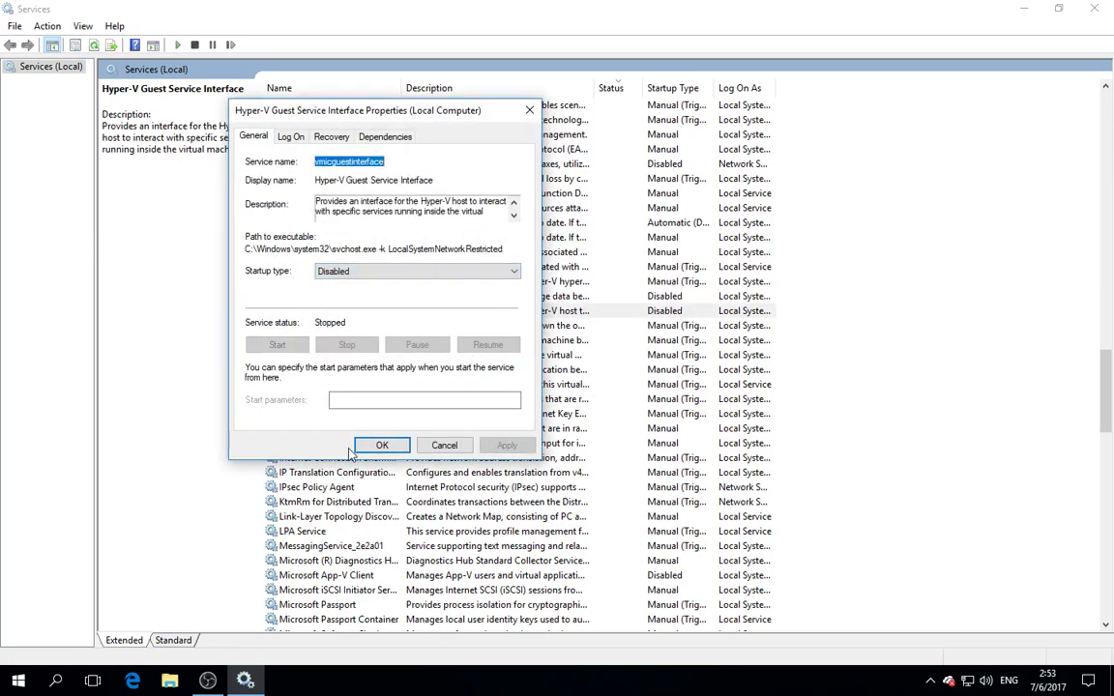
- Close the Guest Service Interface properties, then set the startup type of the Hyper-V Guest Shutdown Service to Disabled and confirm it
{"action": "left_click", "coordinate": [382, 445]}
{"action": "left_click", "coordinate": [308, 327]}
{"action": "right_click", "coordinate": [307, 327]}
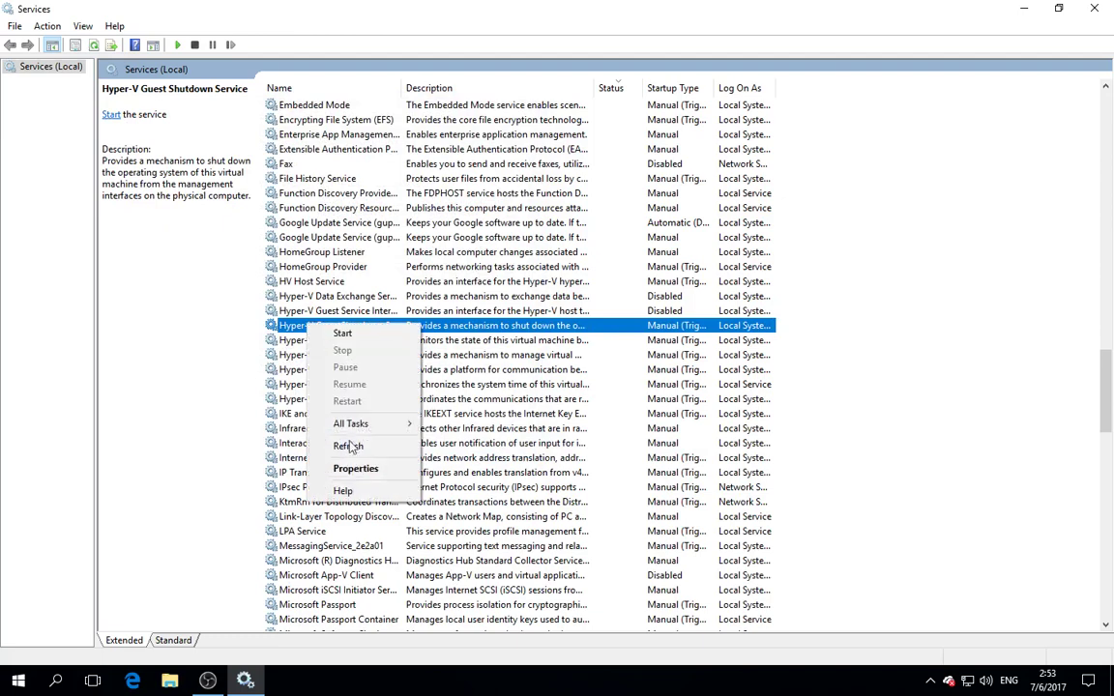
{"action": "left_click", "coordinate": [358, 467]}
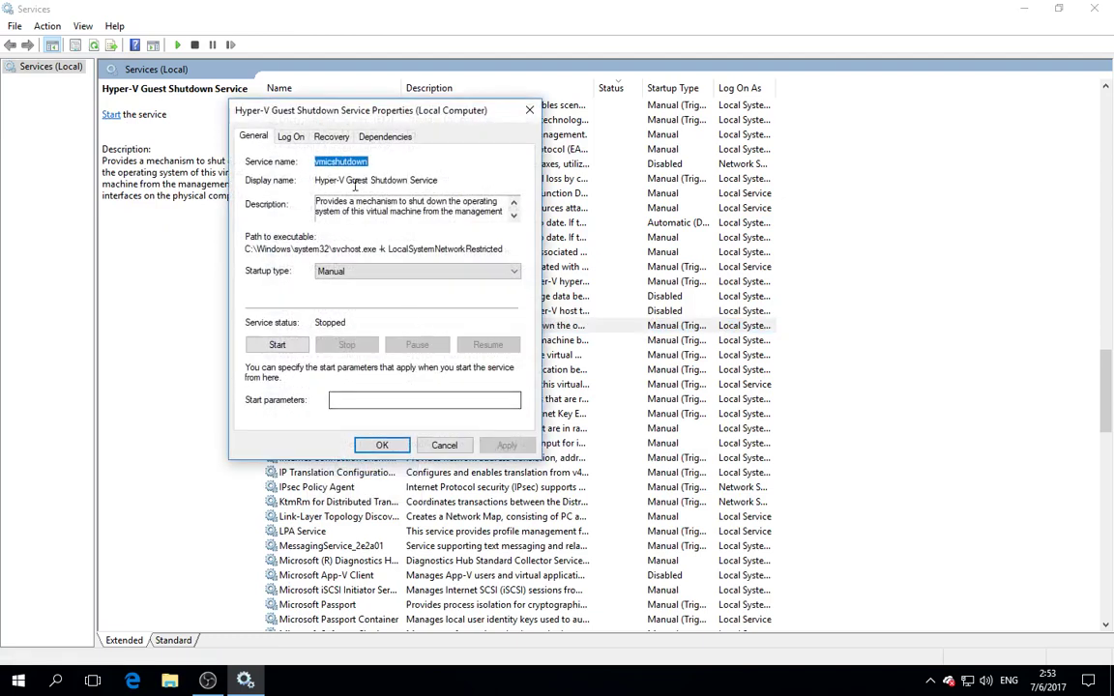
{"action": "left_click", "coordinate": [356, 273]}
{"action": "left_click", "coordinate": [332, 325]}
{"action": "left_click", "coordinate": [503, 445]}
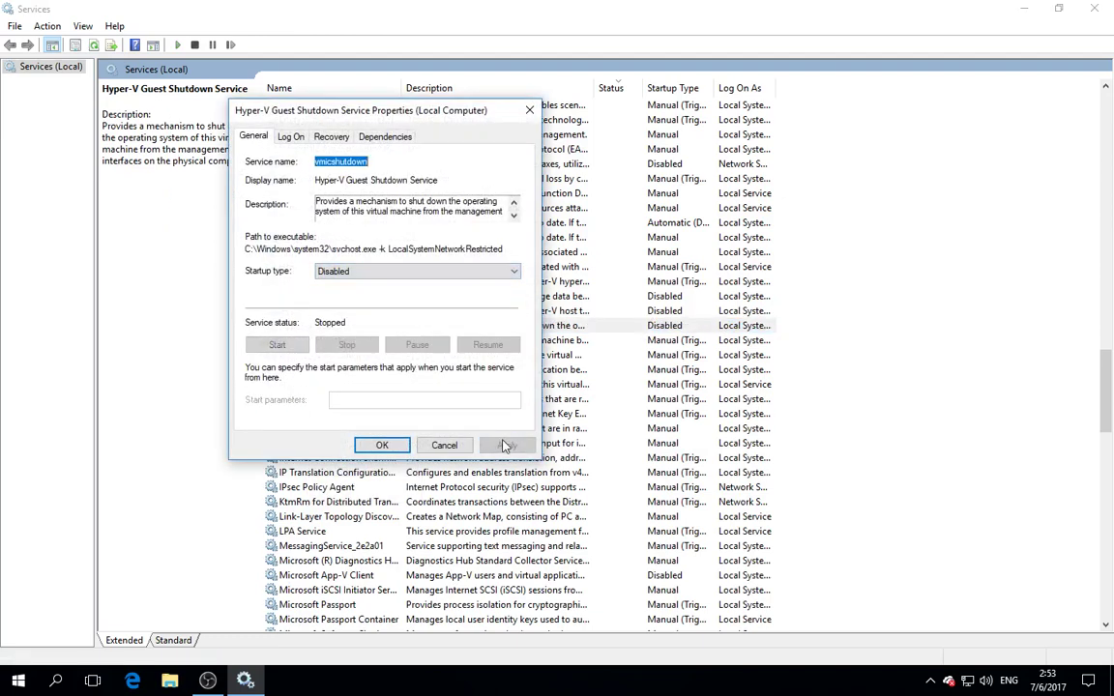
{"action": "left_click", "coordinate": [382, 445]}
- Set the startup type of the Hyper-V Heartbeat Service to Disabled, apply it and close its properties
{"action": "right_click", "coordinate": [327, 340]}
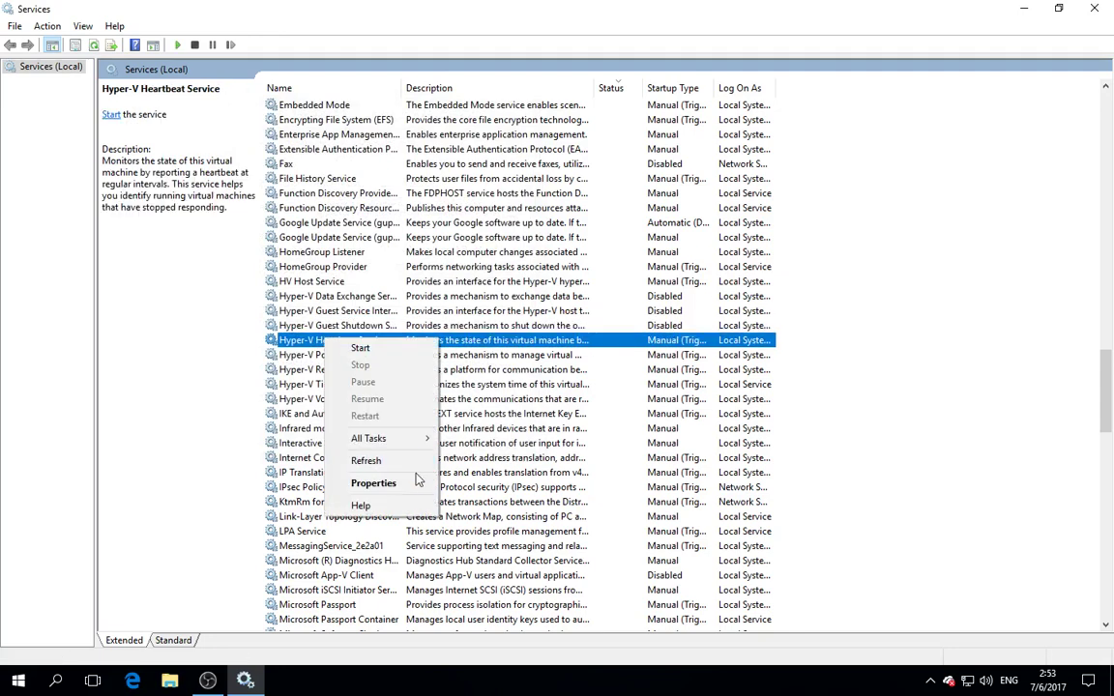
{"action": "left_click", "coordinate": [373, 482]}
{"action": "left_click", "coordinate": [395, 274]}
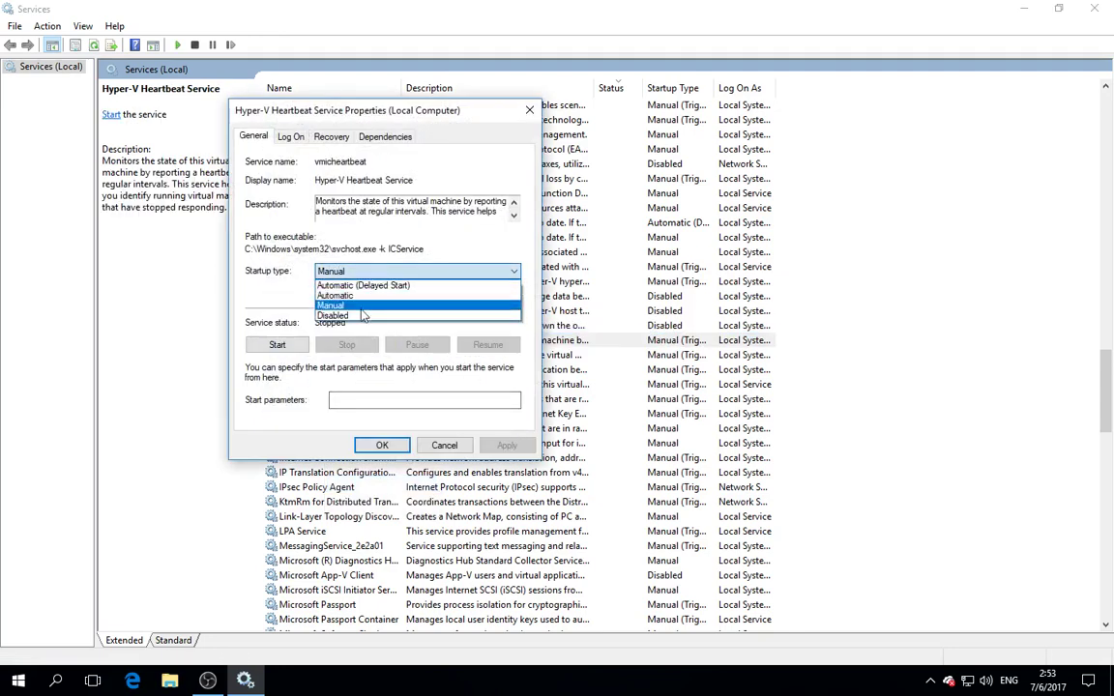
{"action": "left_click", "coordinate": [361, 316]}
{"action": "left_click", "coordinate": [507, 445]}
{"action": "left_click", "coordinate": [382, 445]}
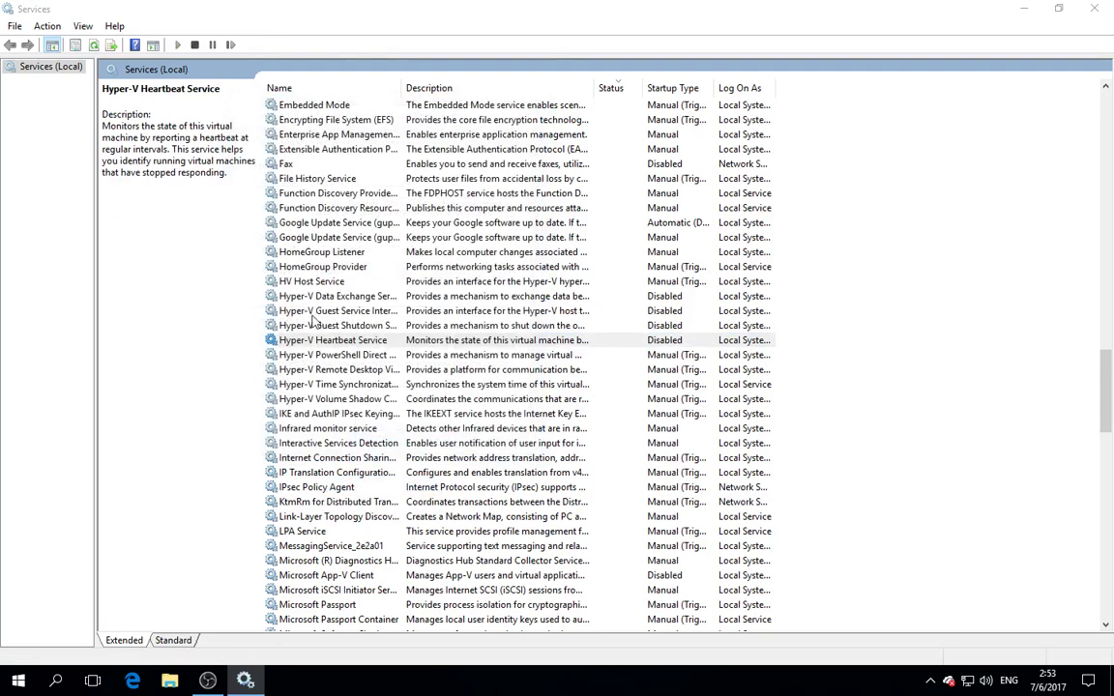
- Set the startup type of the Hyper-V PowerShell Direct Service to Disabled and confirm its properties
{"action": "left_click", "coordinate": [332, 355]}
{"action": "right_click", "coordinate": [332, 355]}
{"action": "left_click", "coordinate": [355, 500]}
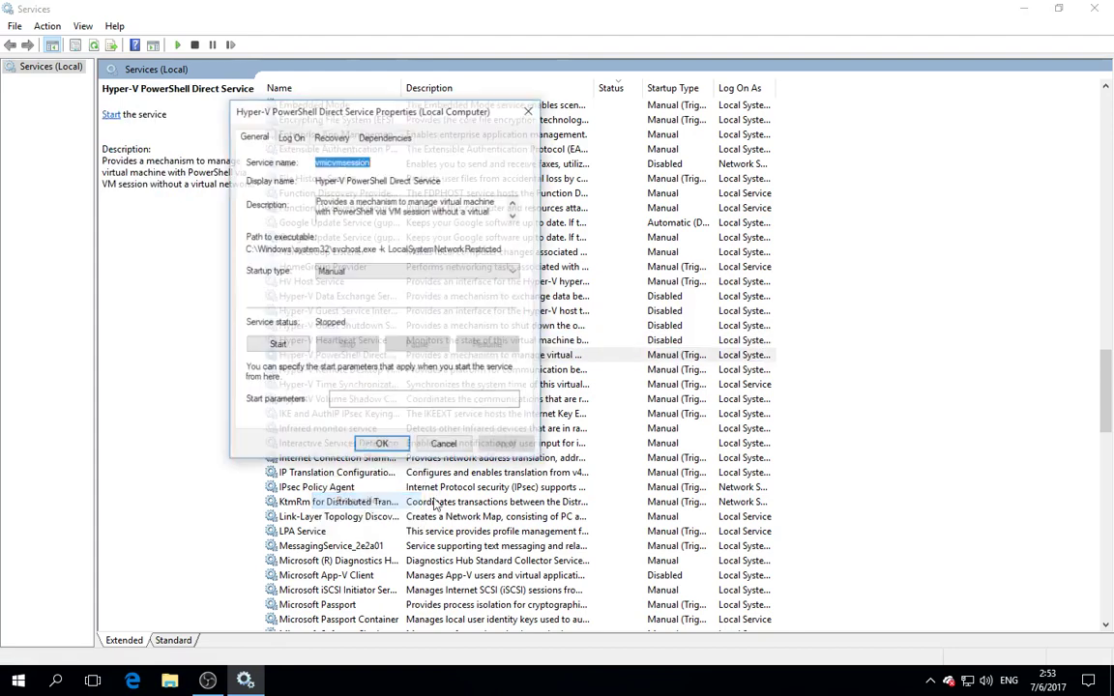
{"action": "left_click", "coordinate": [411, 274]}
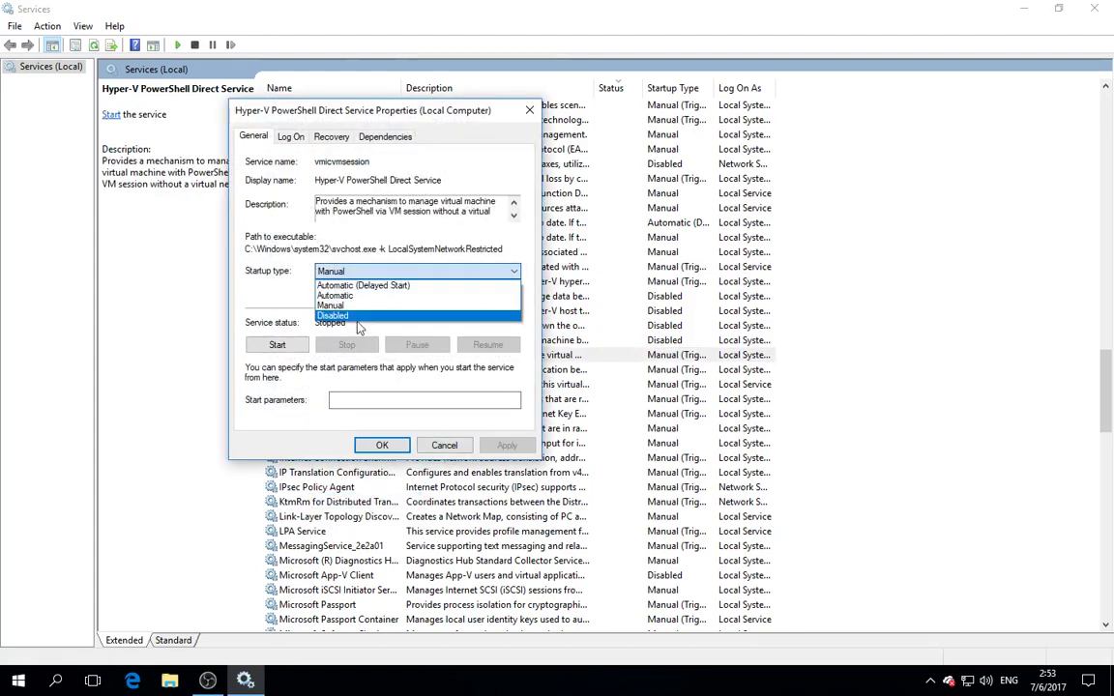
{"action": "left_click", "coordinate": [348, 316]}
{"action": "left_click", "coordinate": [365, 451]}
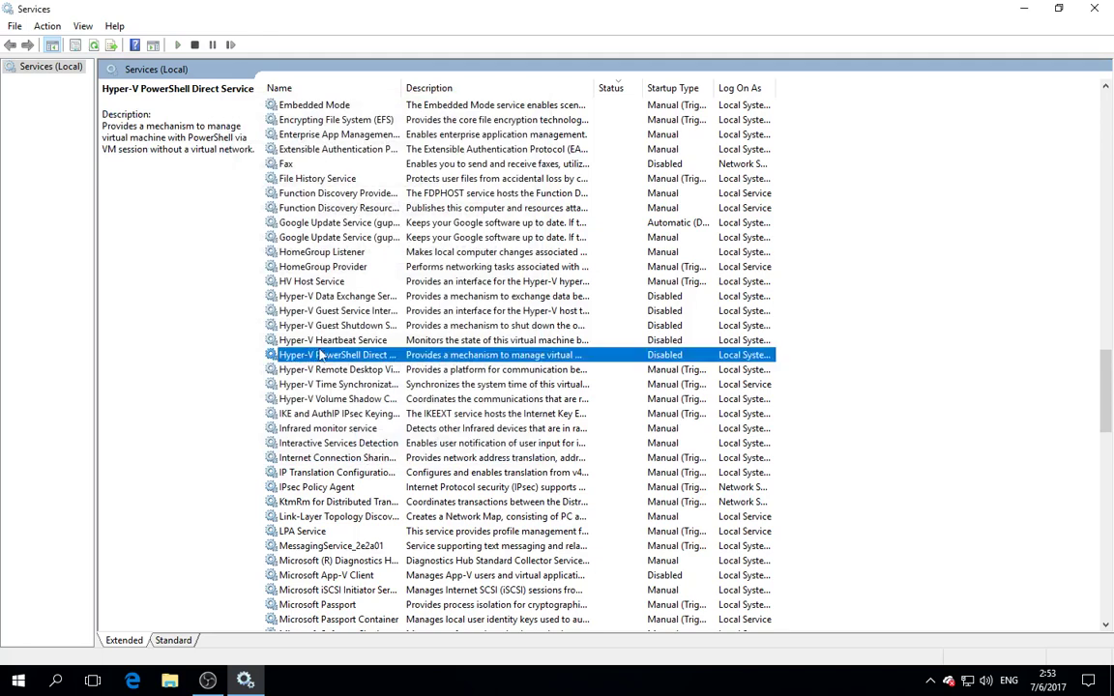
- Set the startup type of the Hyper-V Remote Desktop Virtualization Service to Disabled and confirm its properties
{"action": "right_click", "coordinate": [331, 370]}
{"action": "left_click", "coordinate": [370, 523]}
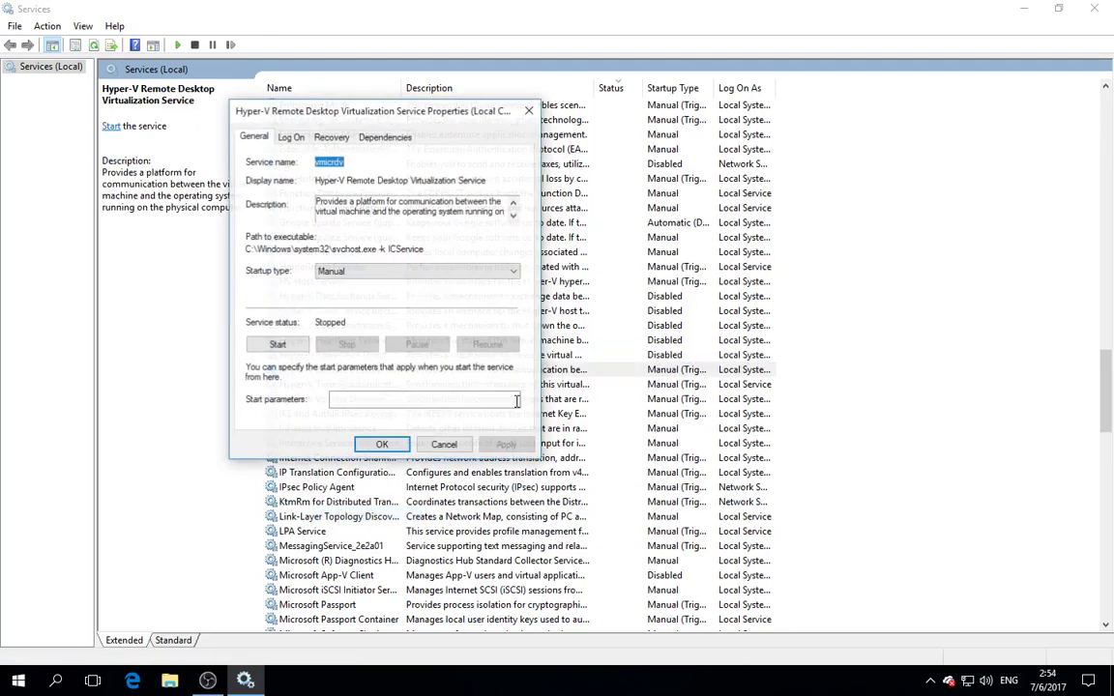
{"action": "left_click", "coordinate": [410, 274]}
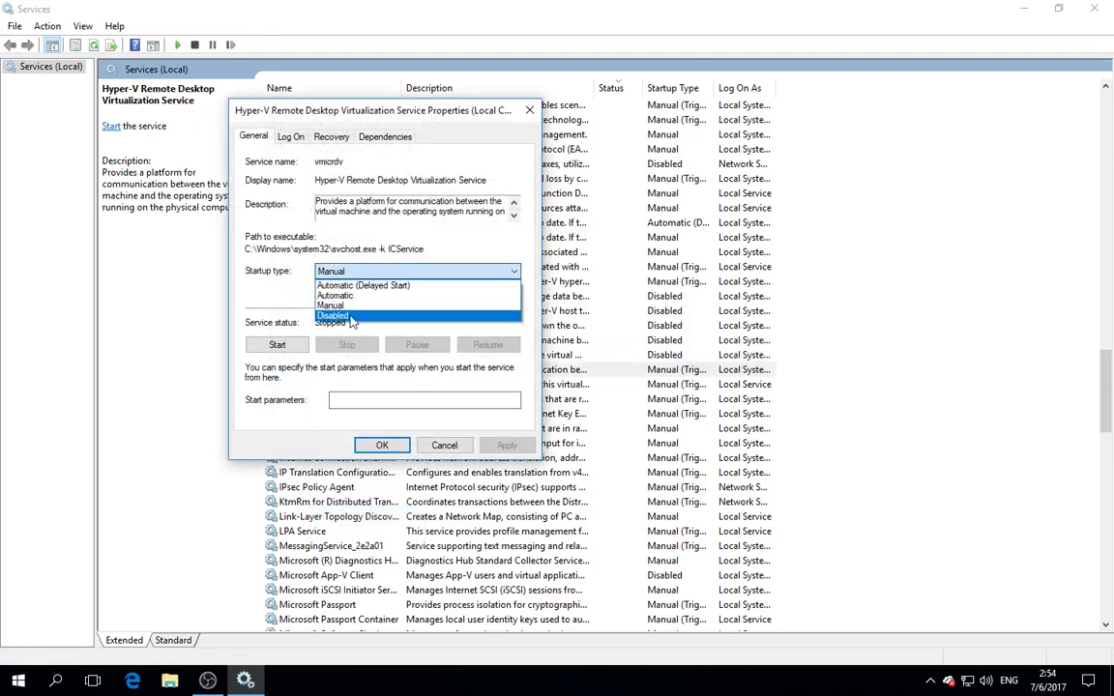
{"action": "left_click", "coordinate": [348, 315]}
{"action": "left_click", "coordinate": [374, 448]}
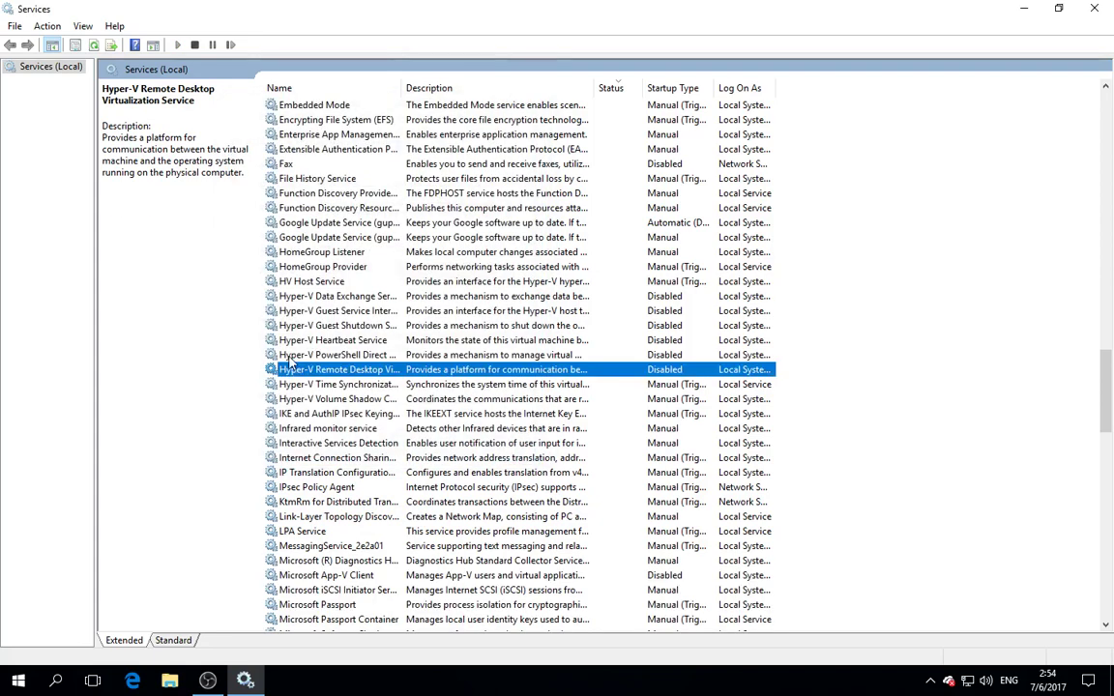
- Set the startup type of the Hyper-V Time Synchronization Service to Disabled, apply it and close its properties
{"action": "left_click", "coordinate": [329, 385]}
{"action": "right_click", "coordinate": [329, 385]}
{"action": "left_click", "coordinate": [386, 537]}
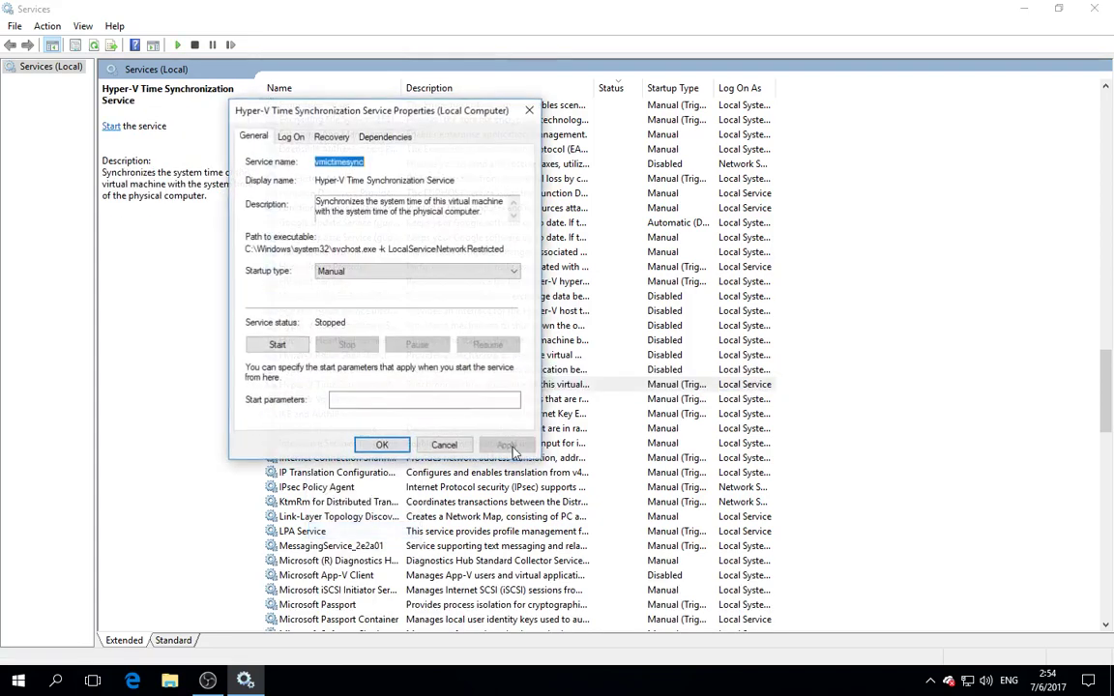
{"action": "left_click", "coordinate": [411, 272]}
{"action": "left_click", "coordinate": [394, 316]}
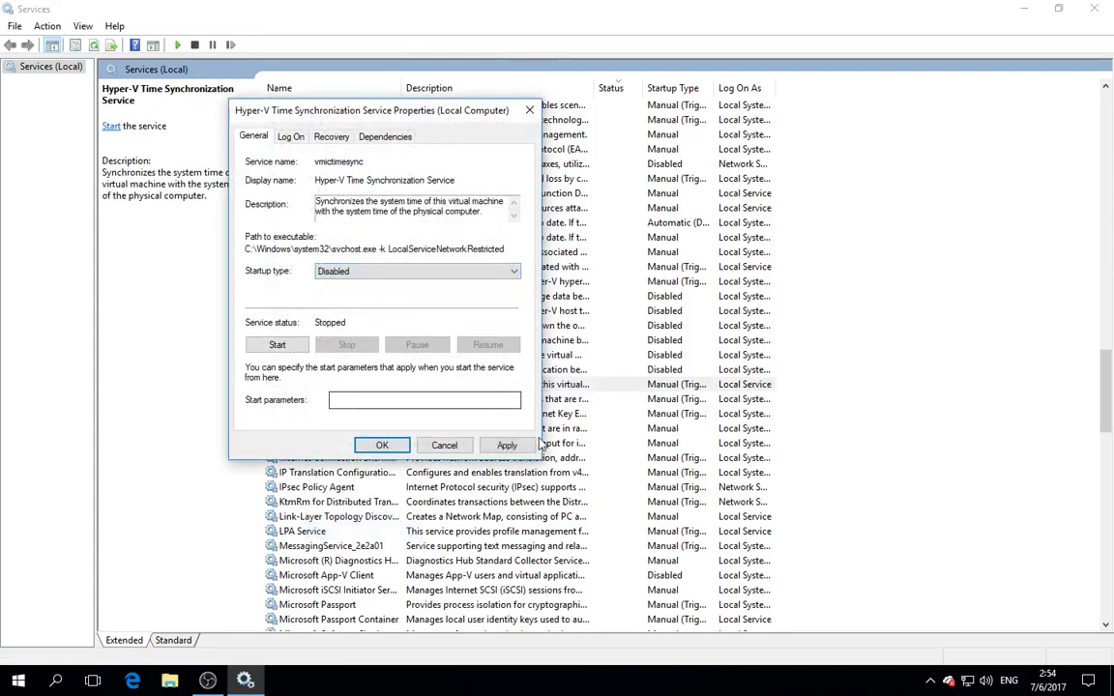
{"action": "left_click", "coordinate": [501, 445]}
{"action": "left_click", "coordinate": [380, 447]}
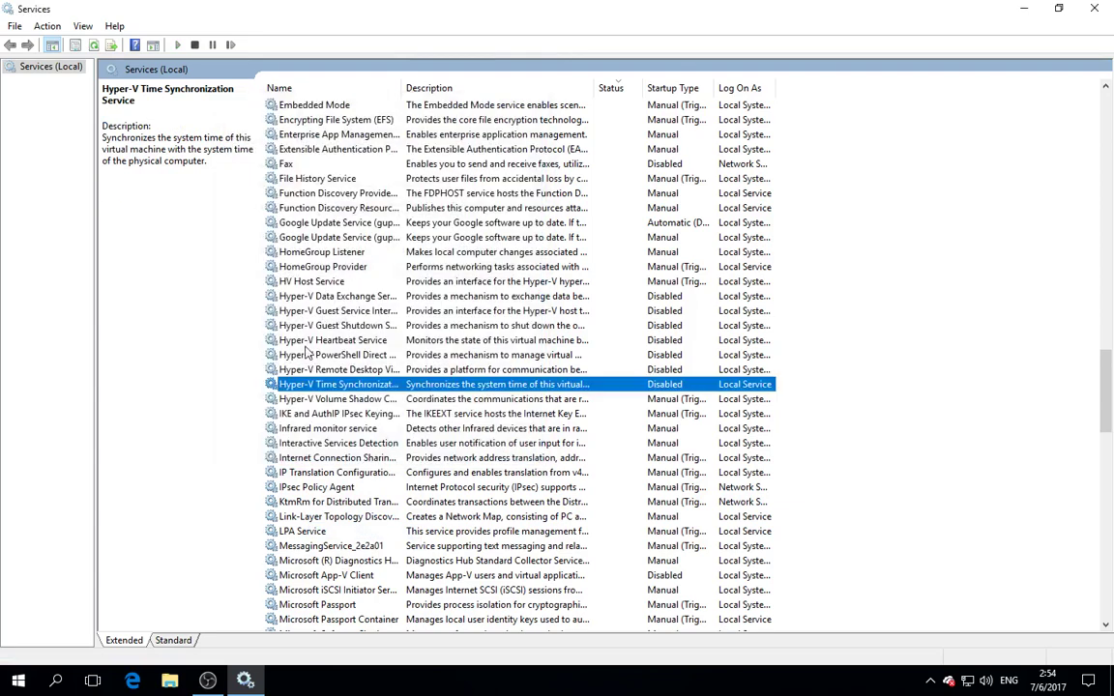
- Set the startup type of the Hyper-V Volume Shadow Copy Requestor to Disabled, apply it and close its properties
{"action": "right_click", "coordinate": [329, 400]}
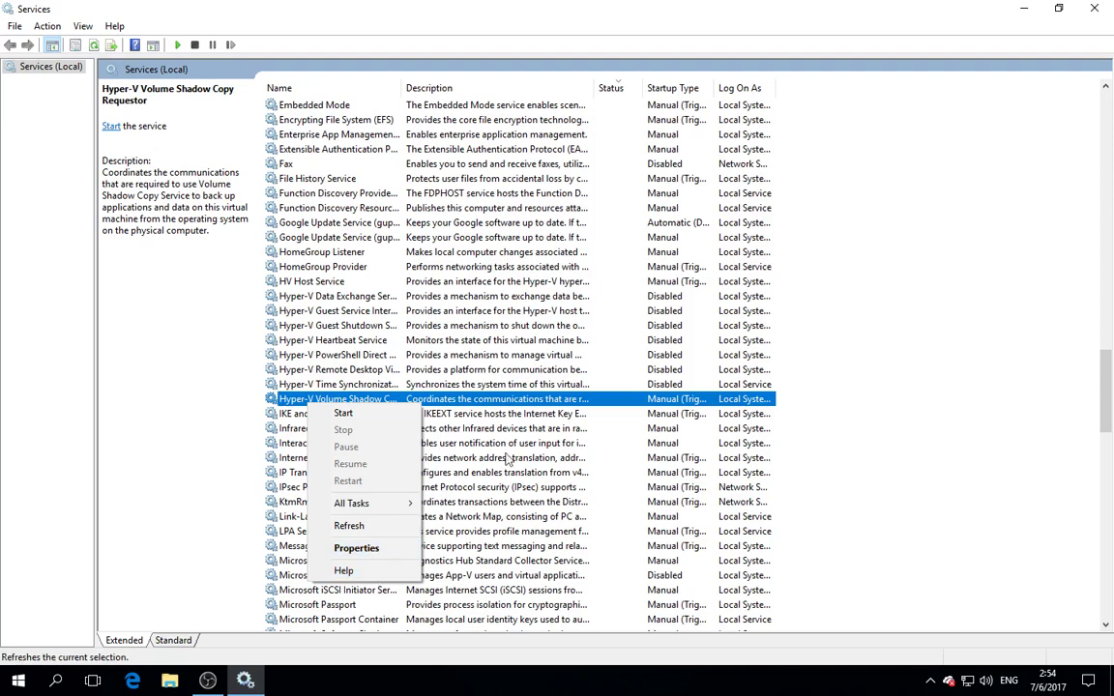
{"action": "left_click", "coordinate": [378, 551]}
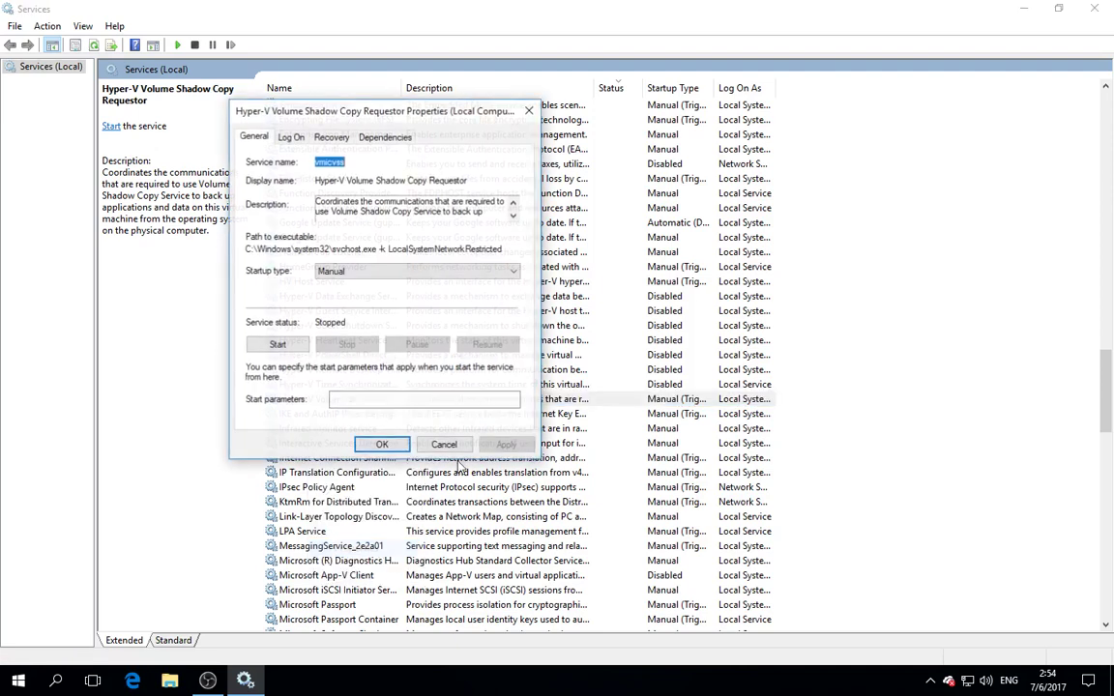
{"action": "left_click", "coordinate": [406, 271]}
{"action": "left_click", "coordinate": [340, 317]}
{"action": "left_click", "coordinate": [504, 446]}
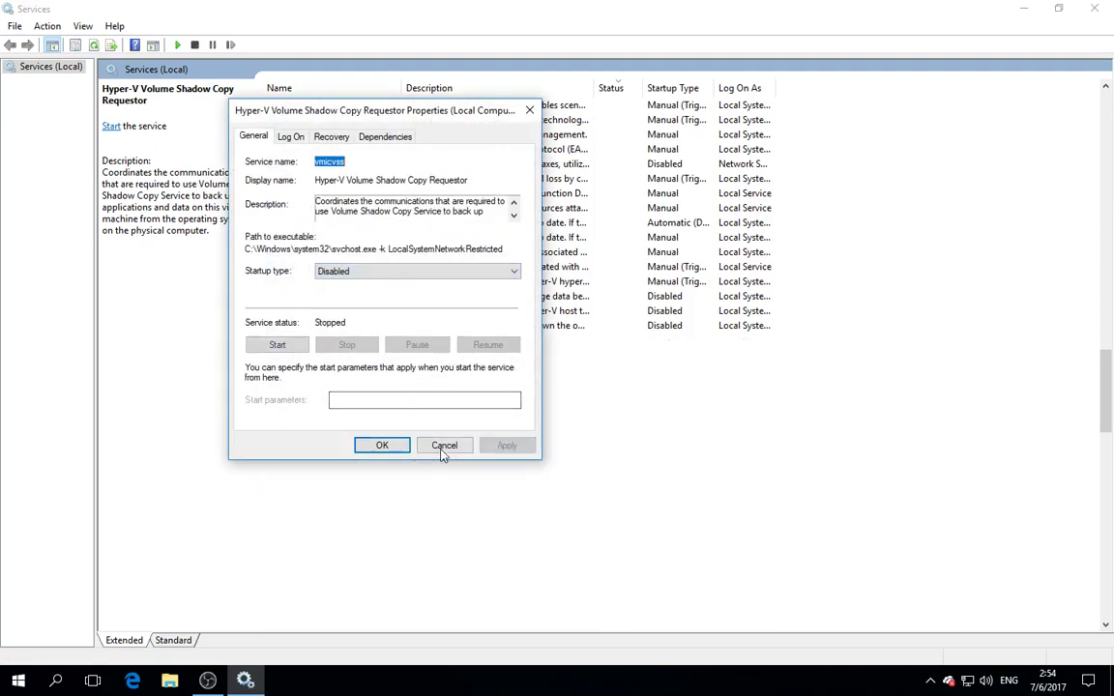
{"action": "left_click", "coordinate": [381, 446]}
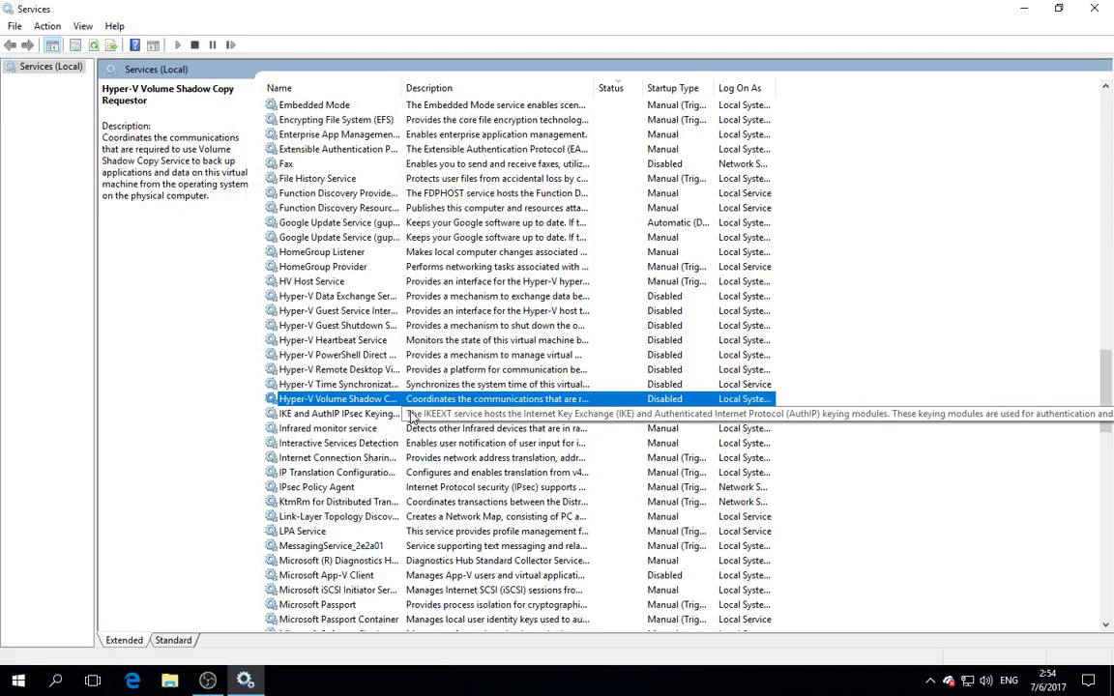
- Look through the services beginning with S, checking their status, startup types and descriptions
{"action": "key", "text": "s"}
{"action": "key", "text": "s"}
{"action": "key", "text": "s"}
{"action": "key", "text": "s"}
{"action": "key", "text": "s"}
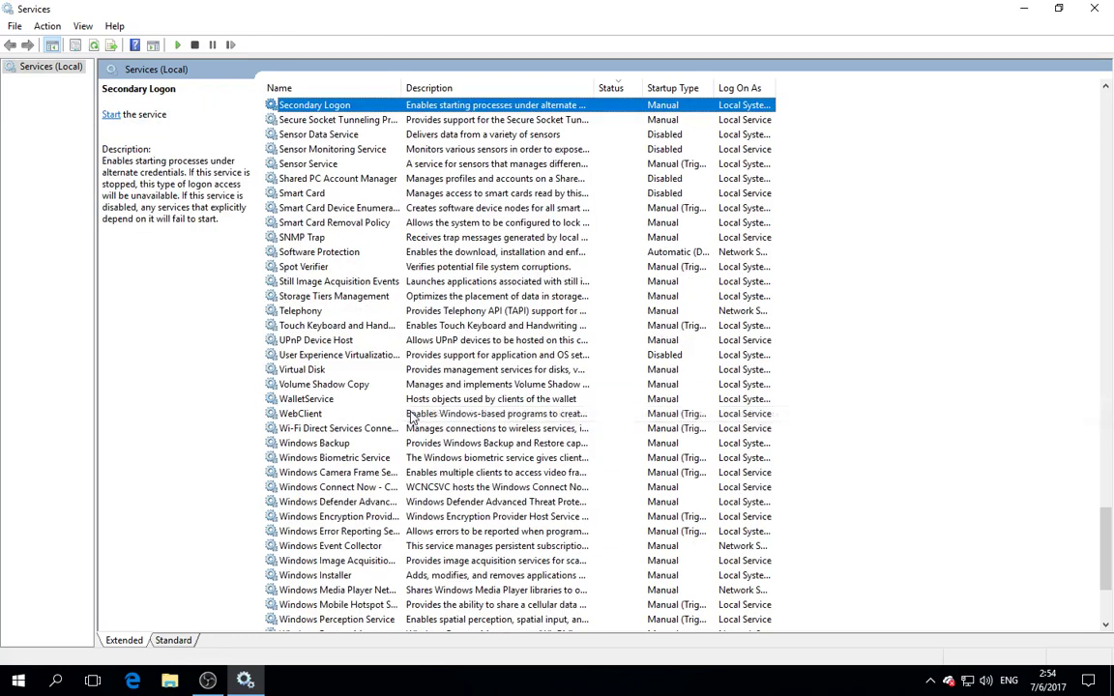
{"action": "key", "text": "s"}
{"action": "key", "text": "s"}
{"action": "key", "text": "s"}
{"action": "key", "text": "s"}
{"action": "key", "text": "s"}
{"action": "key", "text": "s"}
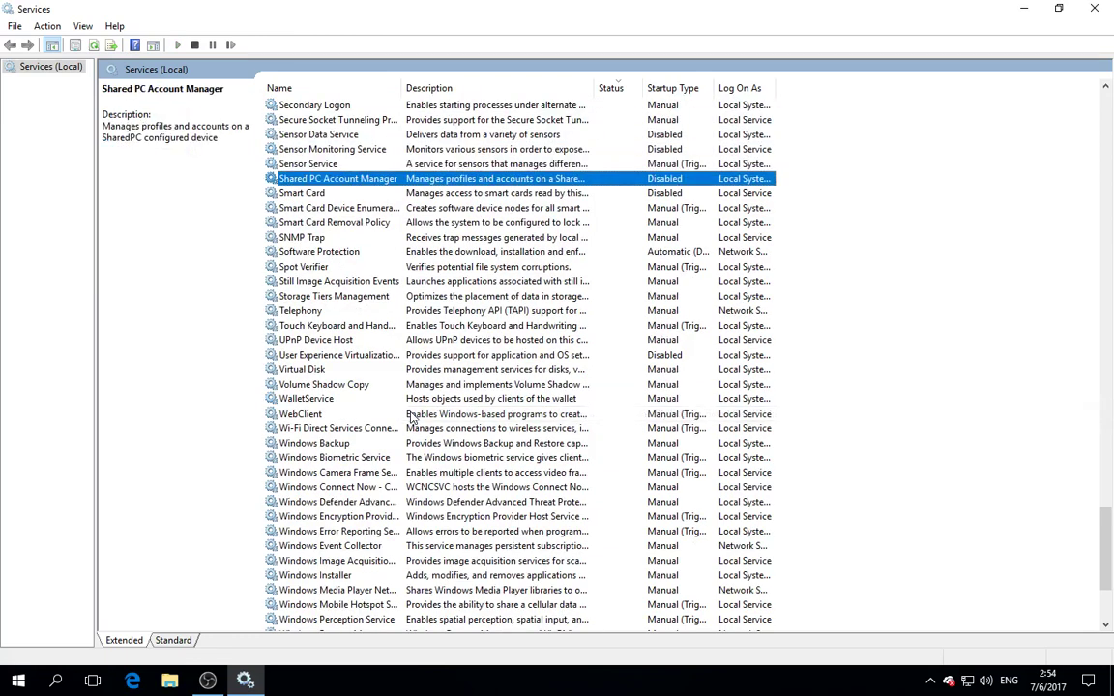
{"action": "key", "text": "s"}
{"action": "key", "text": "s"}
{"action": "key", "text": "s"}
{"action": "key", "text": "s"}
{"action": "key", "text": "s"}
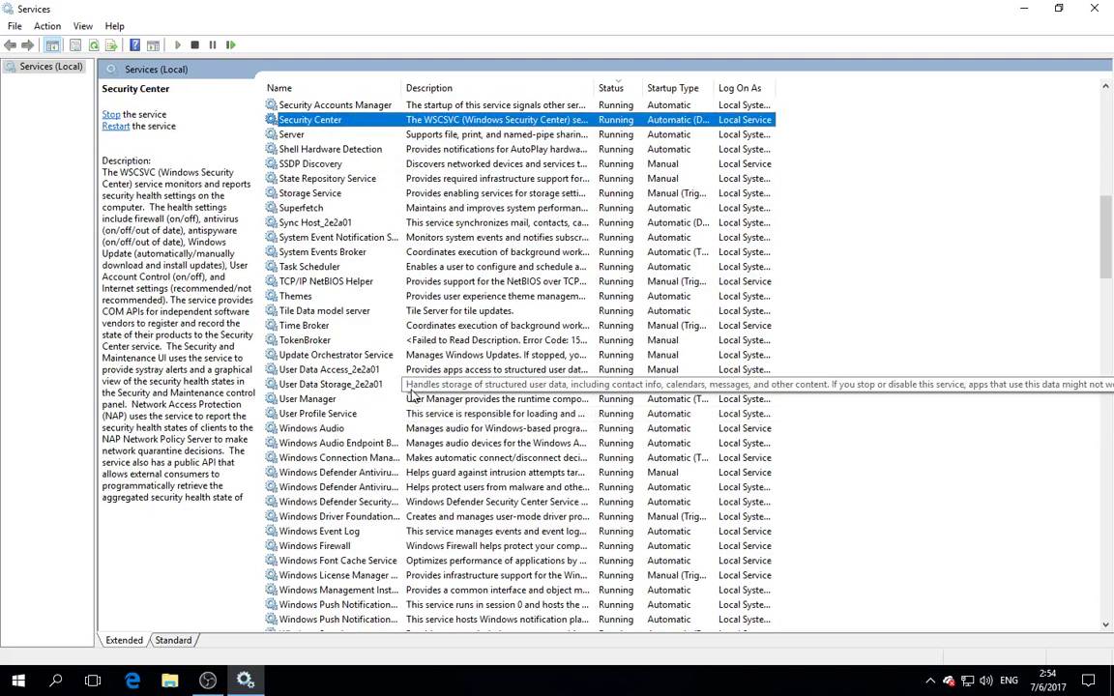
- Find the Windows Search service, set its startup type to Disabled, apply it and close its properties
{"action": "key", "text": "w"}
{"action": "key", "text": "w"}
{"action": "key", "text": "w"}
{"action": "key", "text": "w"}
{"action": "key", "text": "w"}
{"action": "key", "text": "w"}
{"action": "key", "text": "w"}
{"action": "key", "text": "w"}
{"action": "key", "text": "w"}
{"action": "key", "text": "w"}
{"action": "key", "text": "w"}
{"action": "key", "text": "w"}
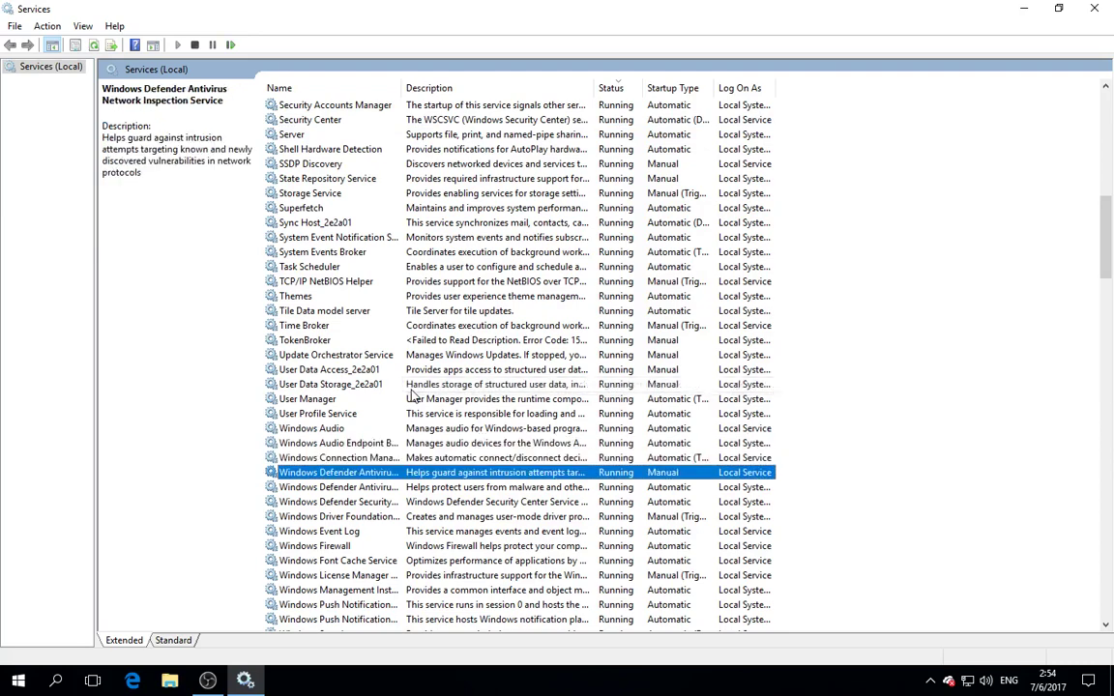
{"action": "key", "text": "w"}
{"action": "key", "text": "w"}
{"action": "key", "text": "w"}
{"action": "key", "text": "w"}
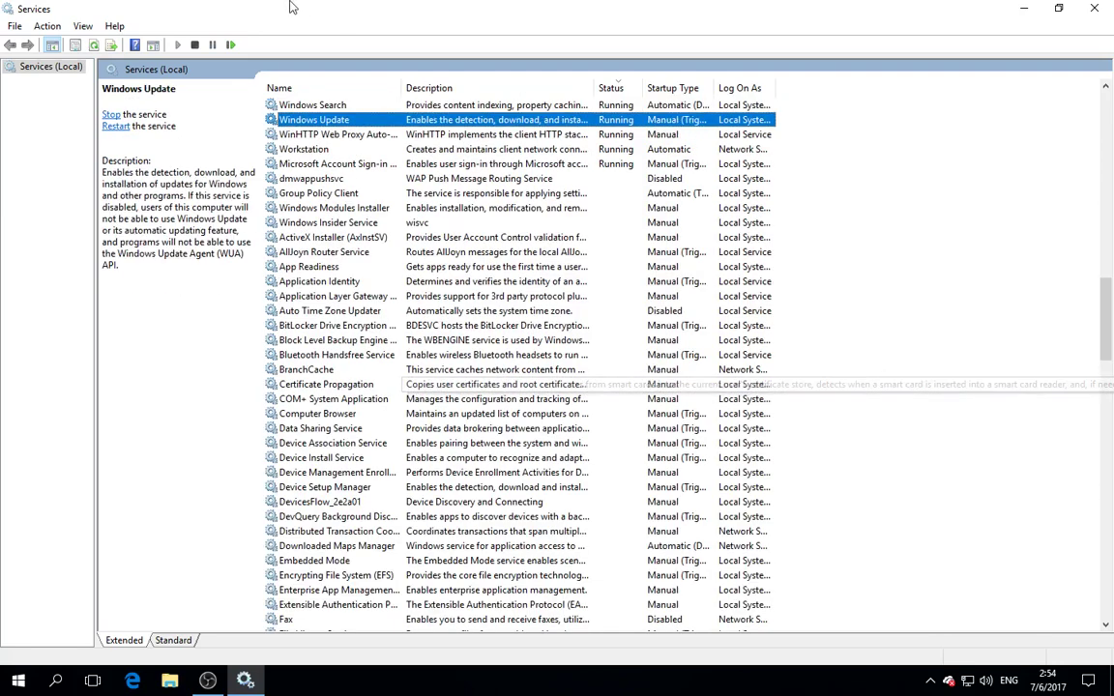
{"action": "left_click", "coordinate": [309, 108]}
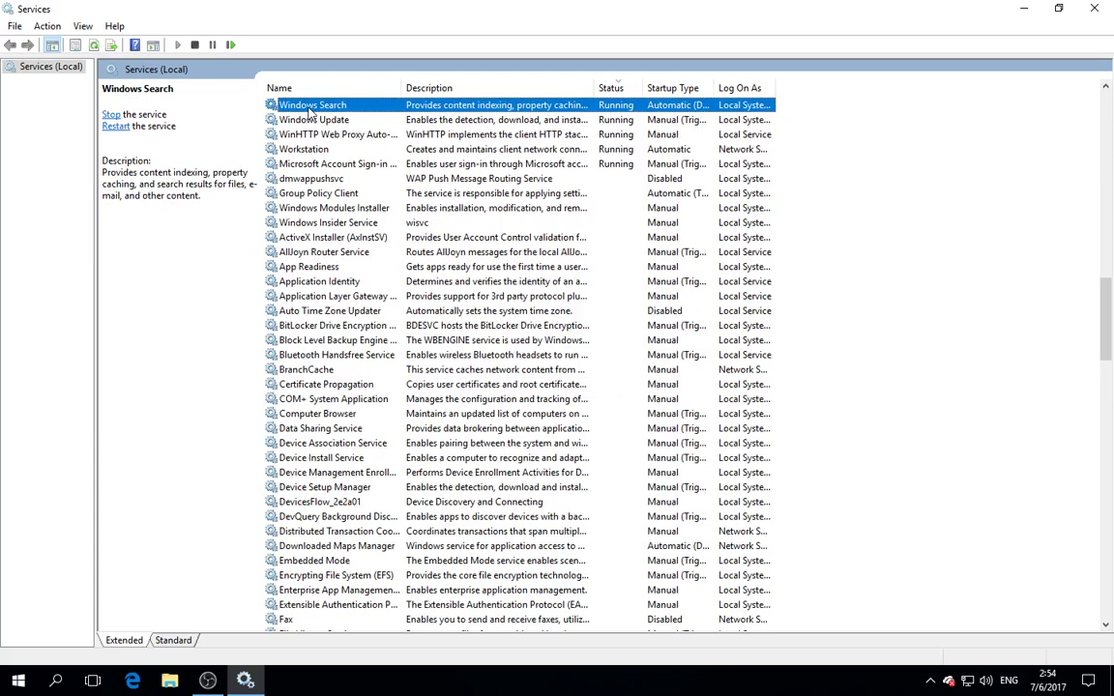
{"action": "right_click", "coordinate": [310, 109]}
{"action": "left_click", "coordinate": [373, 252]}
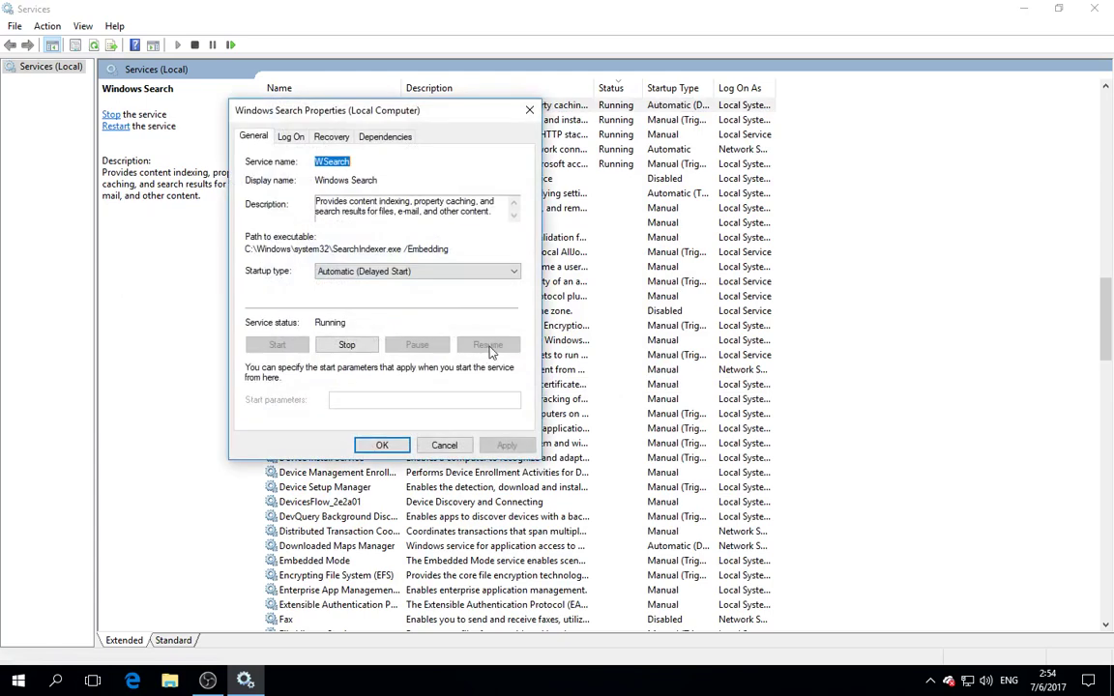
{"action": "left_click", "coordinate": [398, 271]}
{"action": "left_click", "coordinate": [360, 316]}
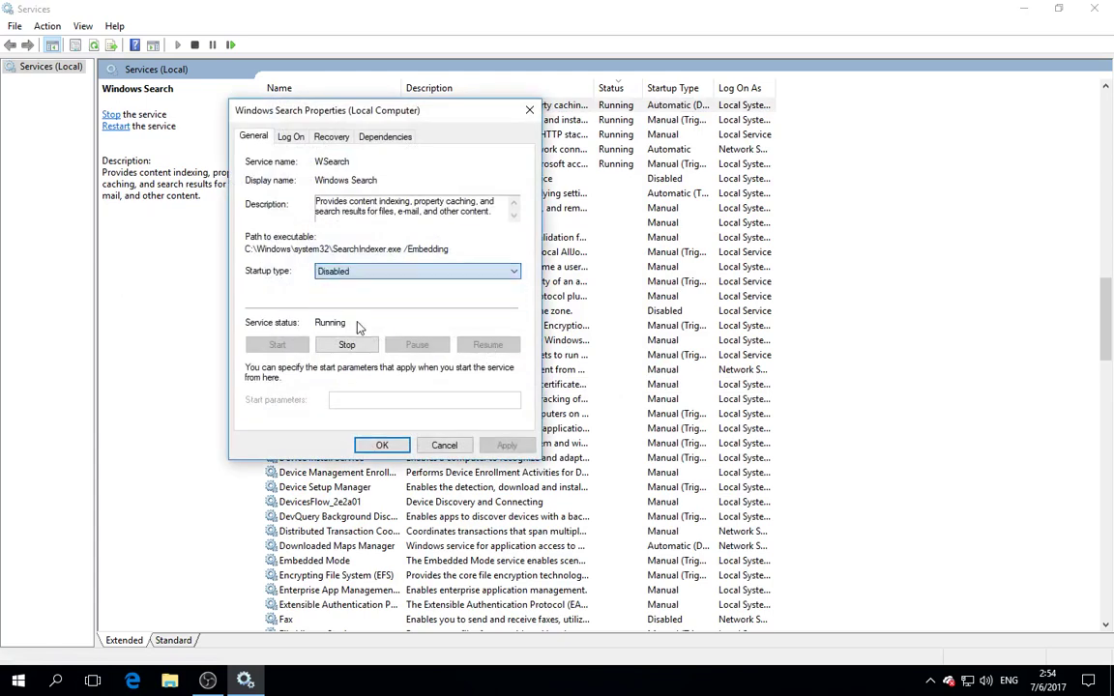
{"action": "left_click", "coordinate": [507, 445]}
{"action": "left_click", "coordinate": [382, 445]}
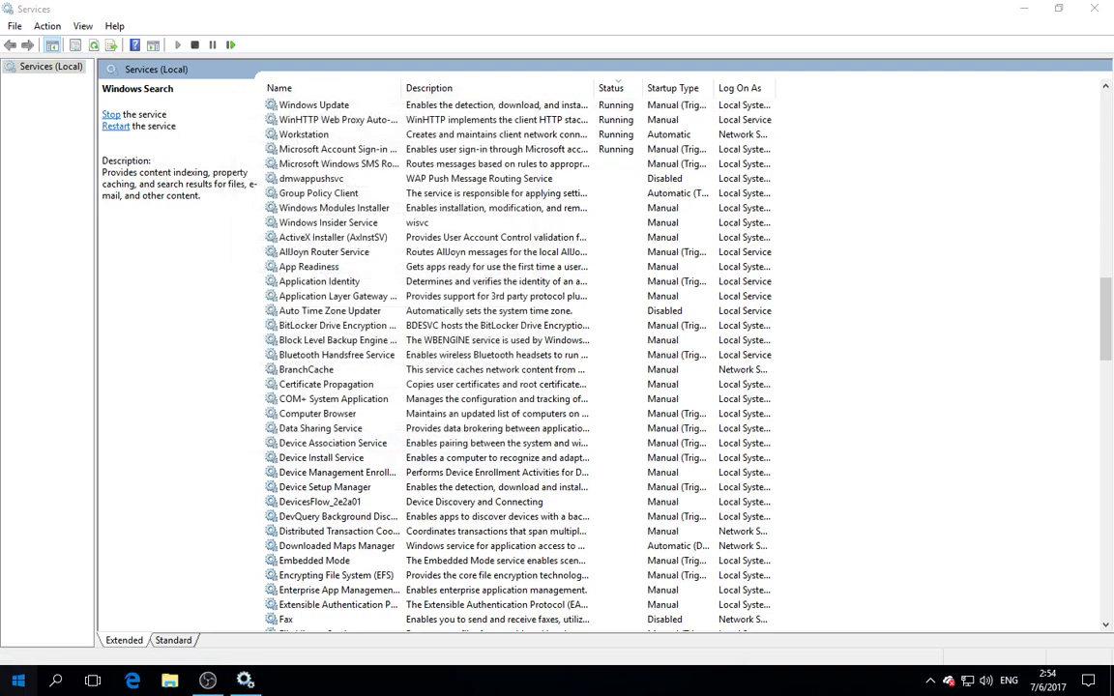
- Search Windows for "obs" to check how the system search behaves
{"action": "key", "text": "super"}
{"action": "key", "text": "super"}
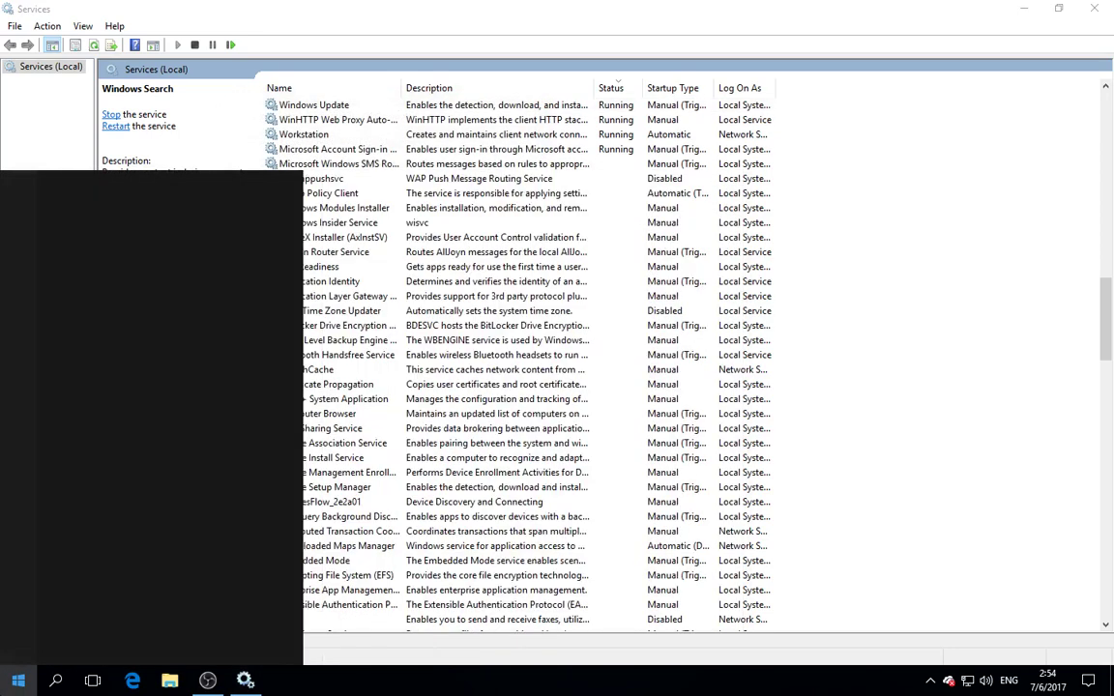
{"action": "type", "text": "obs"}
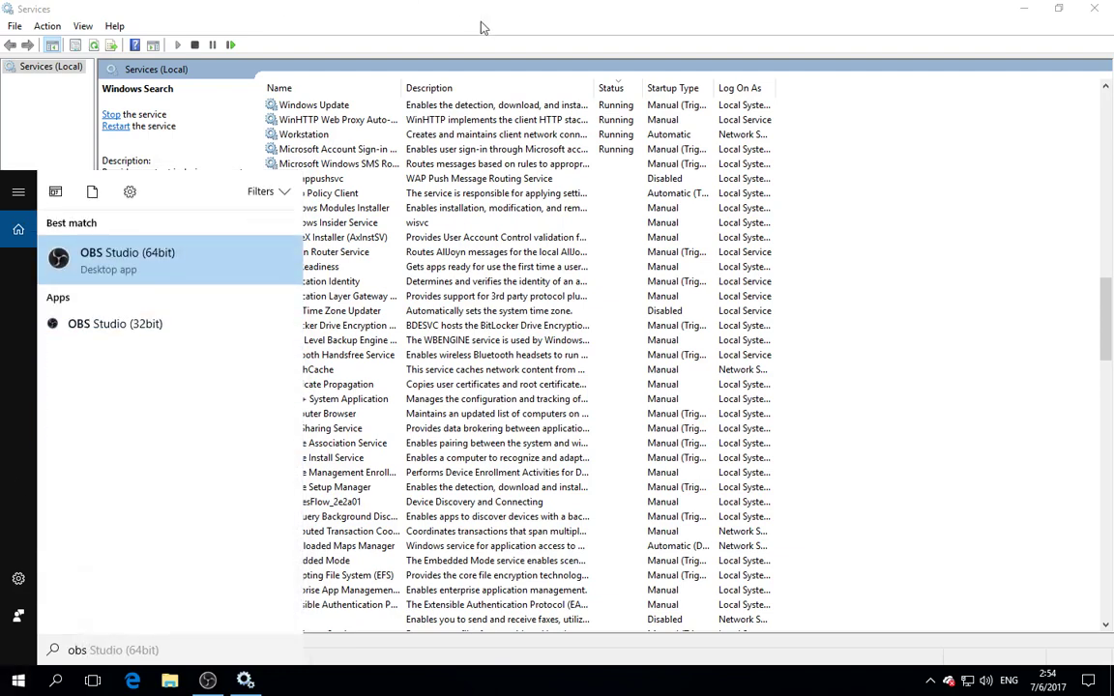
- Leave the search, sort the services by name and select the Windows Search service
{"action": "left_click", "coordinate": [275, 121]}
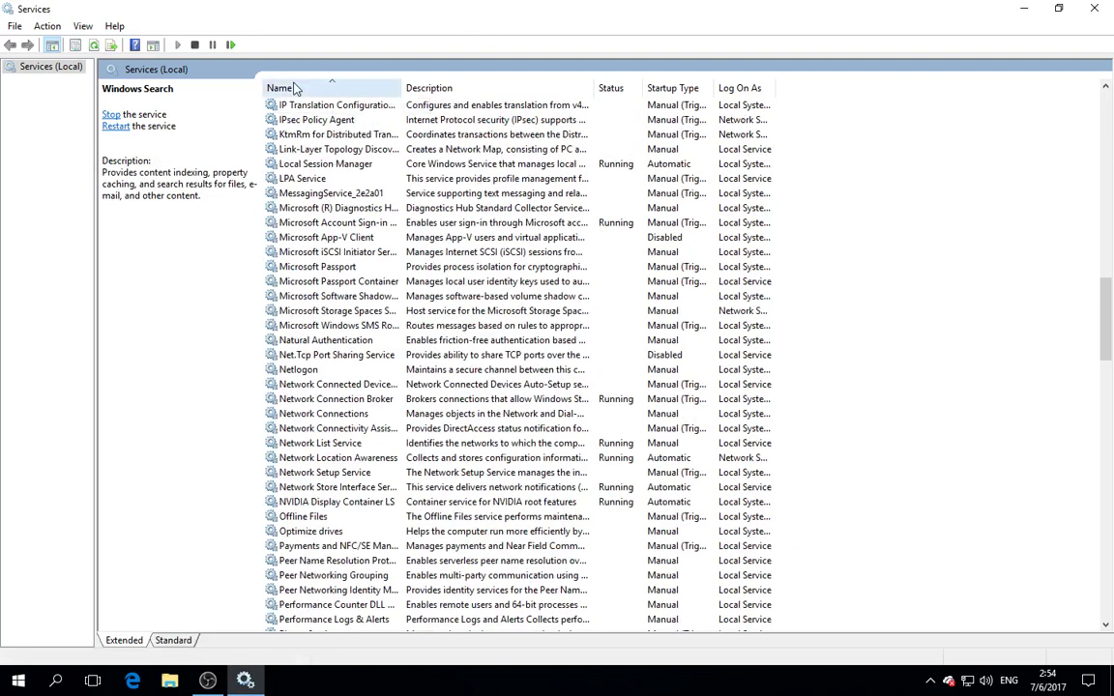
{"action": "left_click", "coordinate": [341, 371]}
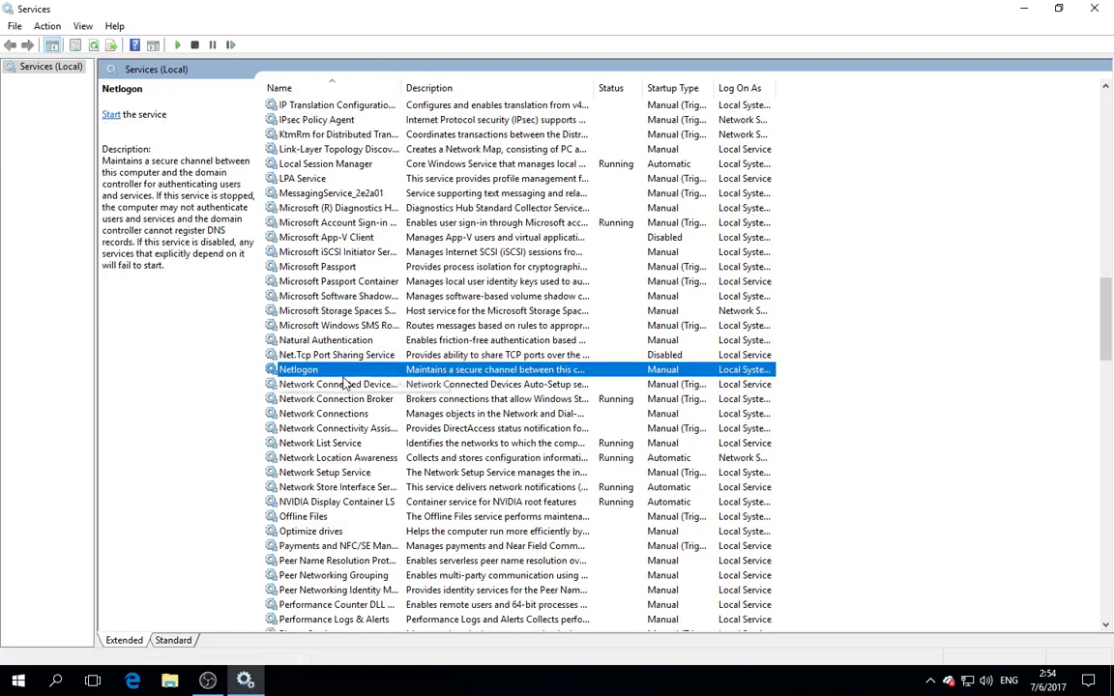
{"action": "scroll", "coordinate": [347, 384], "scroll_direction": "down", "scroll_amount": 20}
{"action": "scroll", "coordinate": [360, 386], "scroll_direction": "down", "scroll_amount": 5}
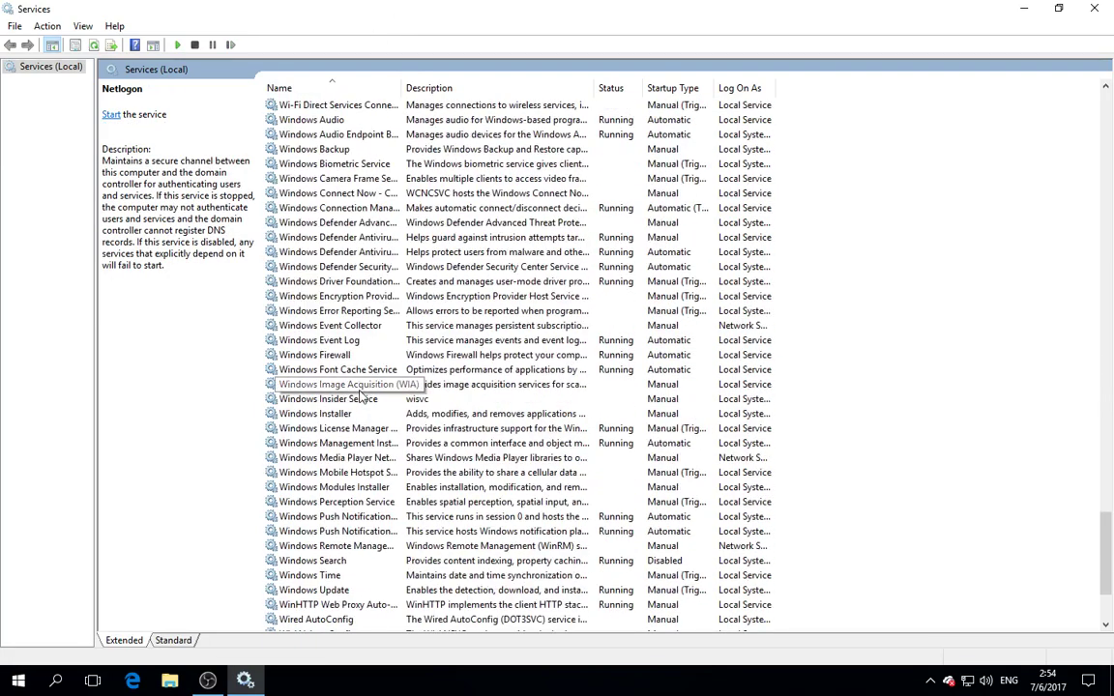
{"action": "scroll", "coordinate": [359, 397], "scroll_direction": "down", "scroll_amount": 4}
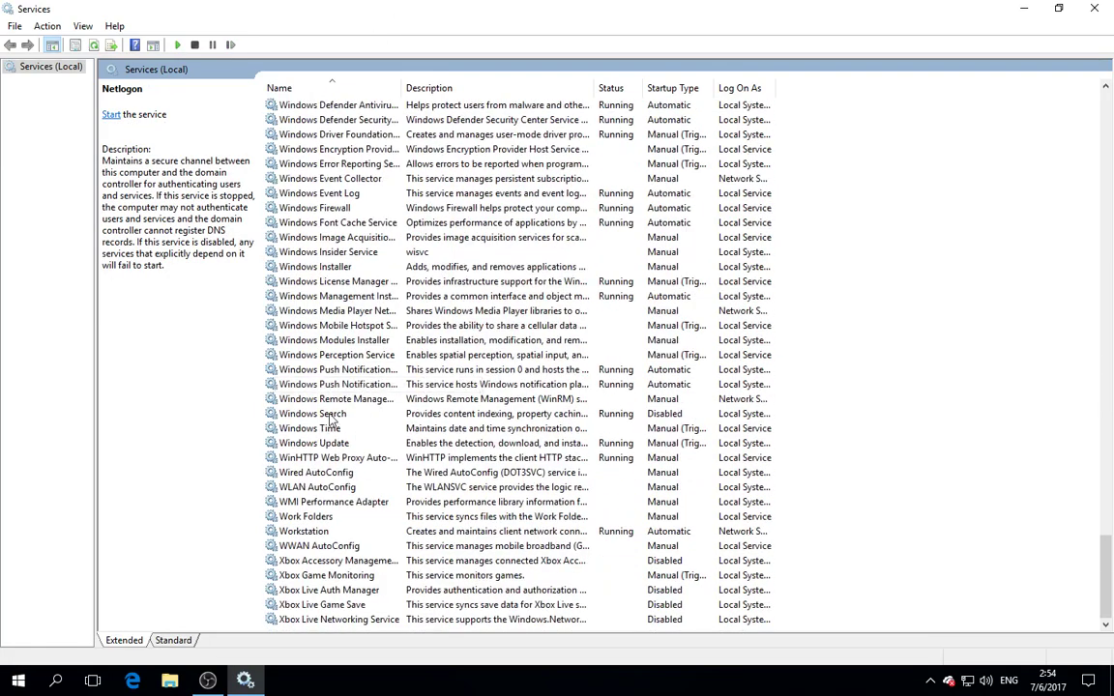
{"action": "left_click", "coordinate": [330, 416]}
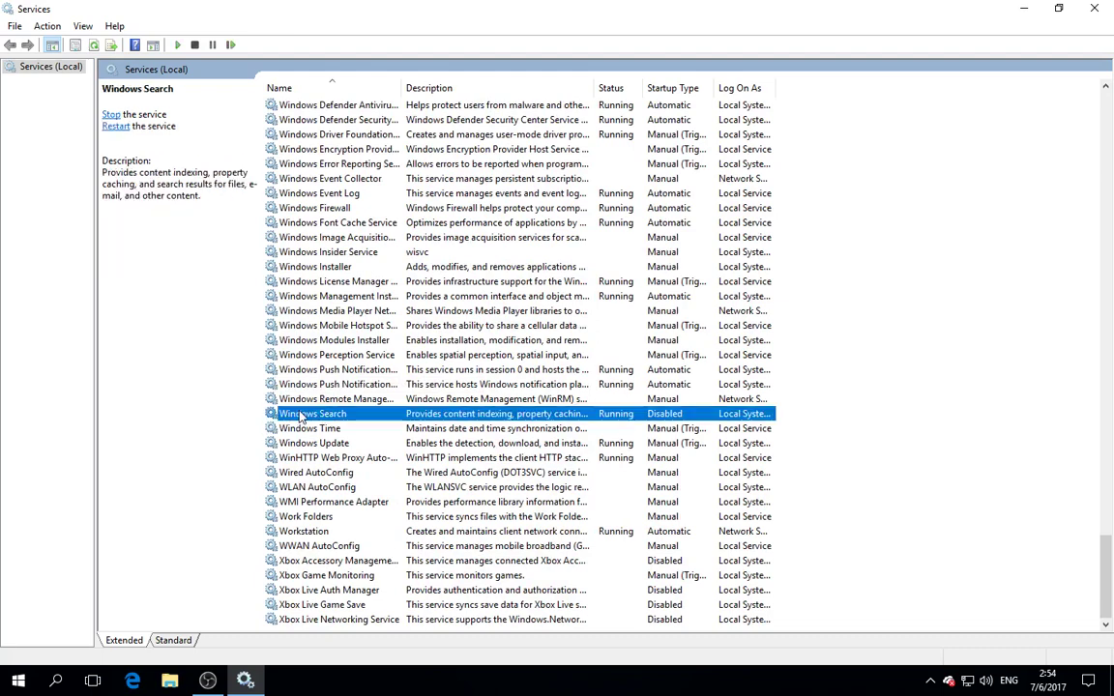
- Stop the Windows Search service, search Windows for "obs" to test the system search, and return to the service
{"action": "right_click", "coordinate": [323, 418]}
{"action": "left_click", "coordinate": [368, 443]}
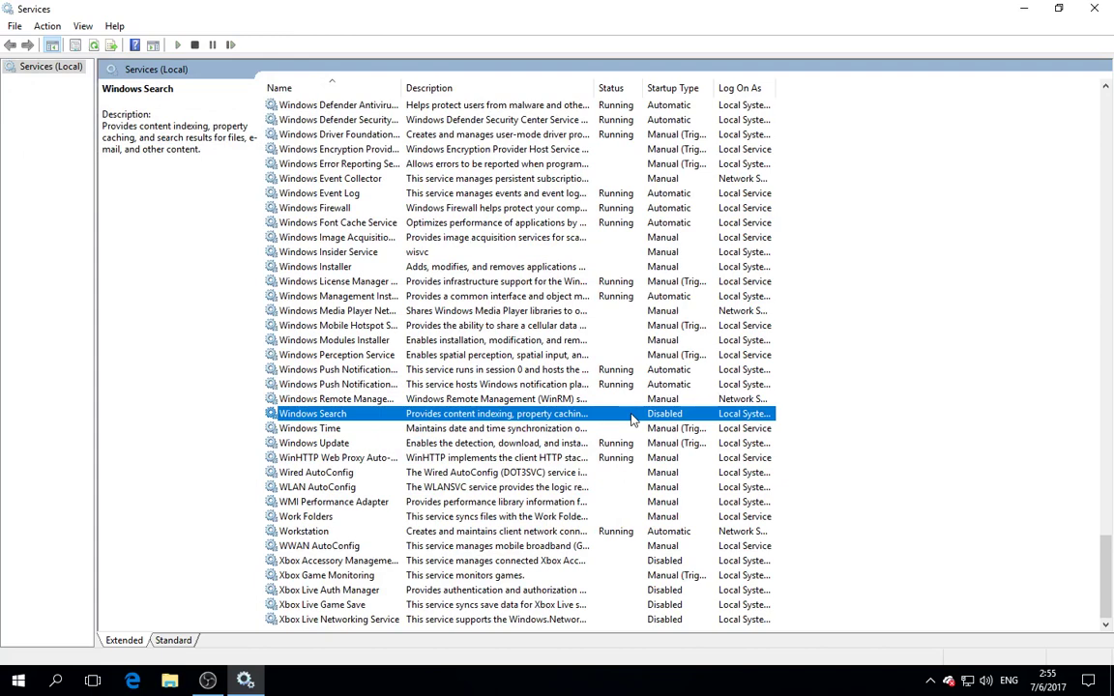
{"action": "key", "text": "super"}
{"action": "type", "text": "obs"}
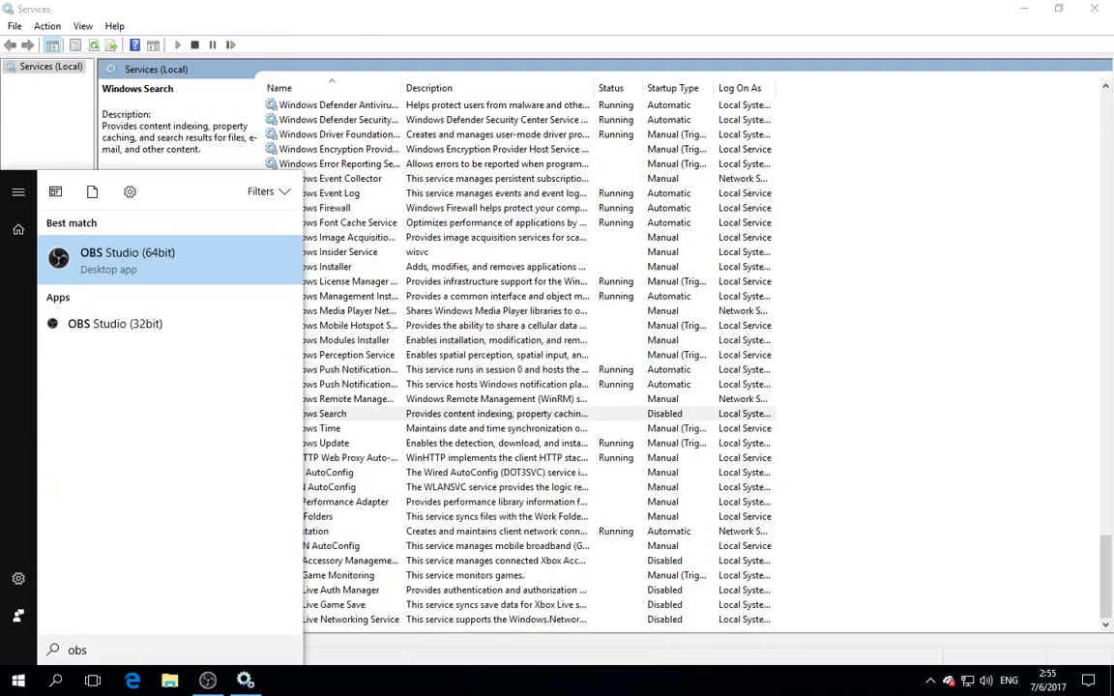
{"action": "left_click", "coordinate": [300, 384]}
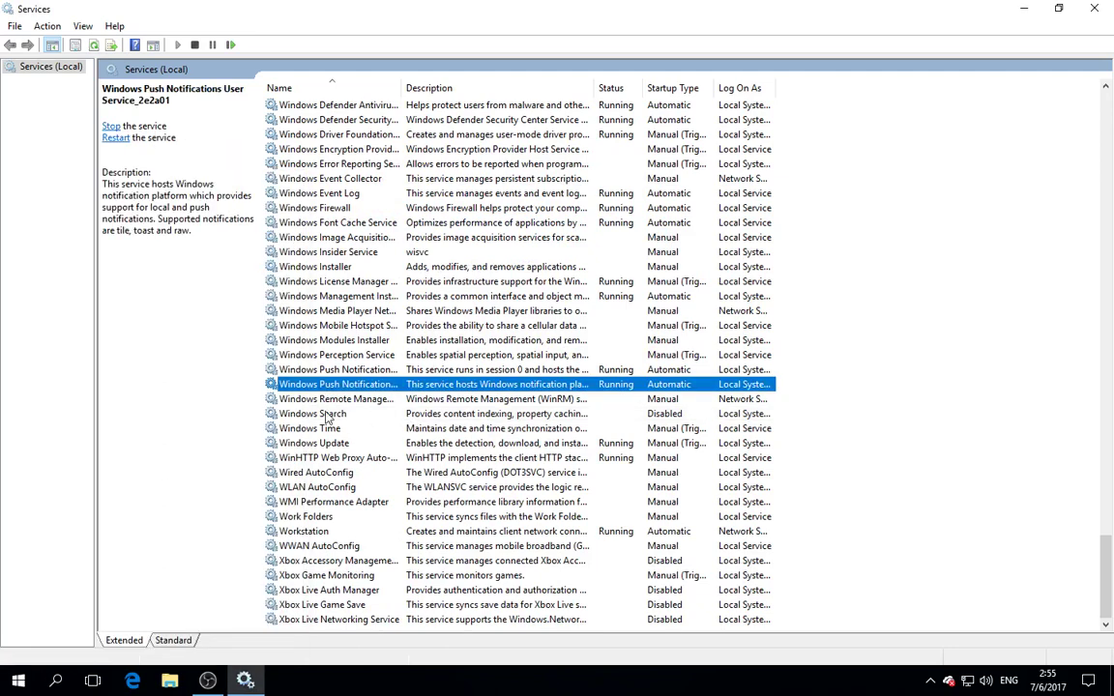
{"action": "left_click", "coordinate": [329, 414]}
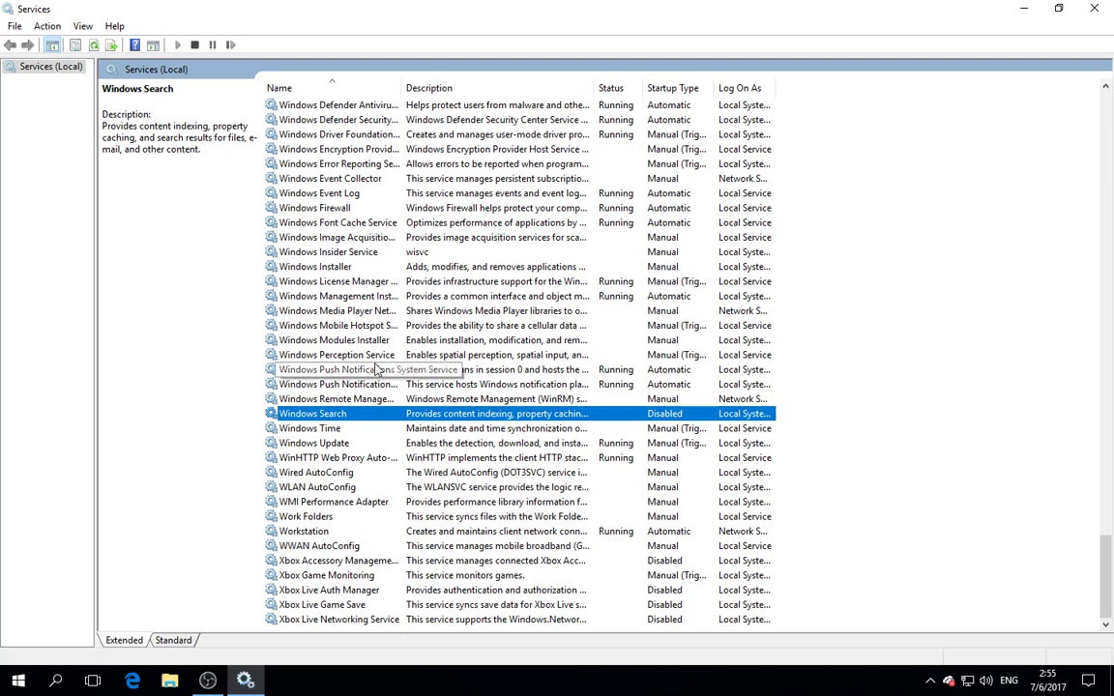
- Set the Microsoft Windows SMS Router Service's startup type to Disabled, apply it and close its properties
{"action": "key", "text": "m"}
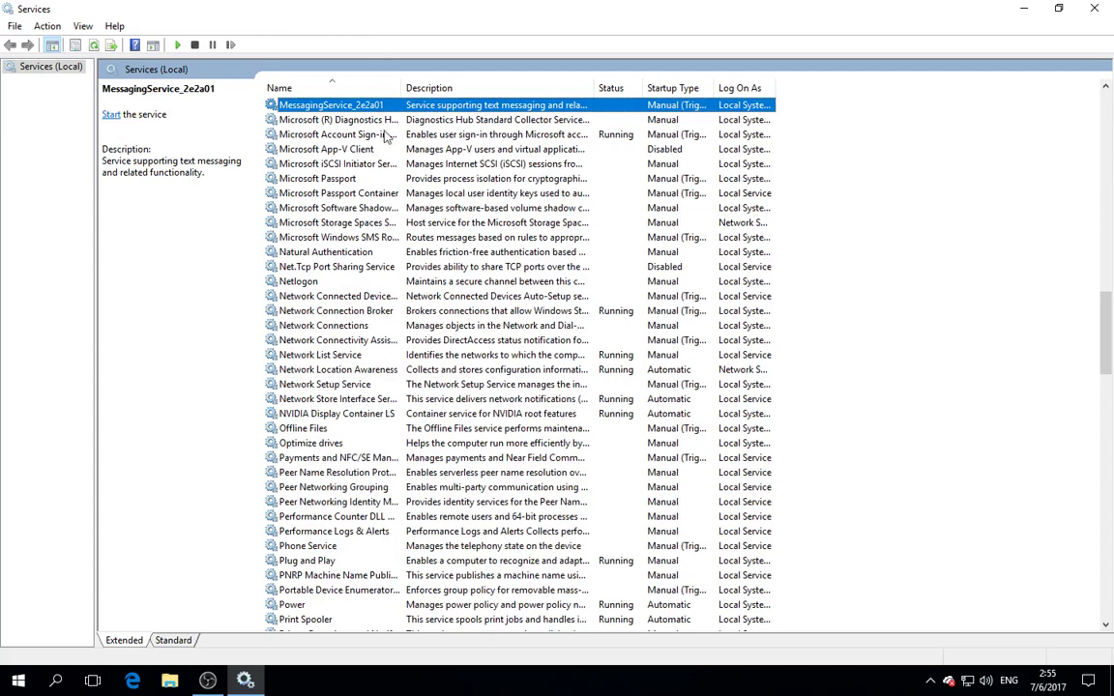
{"action": "left_click", "coordinate": [360, 238]}
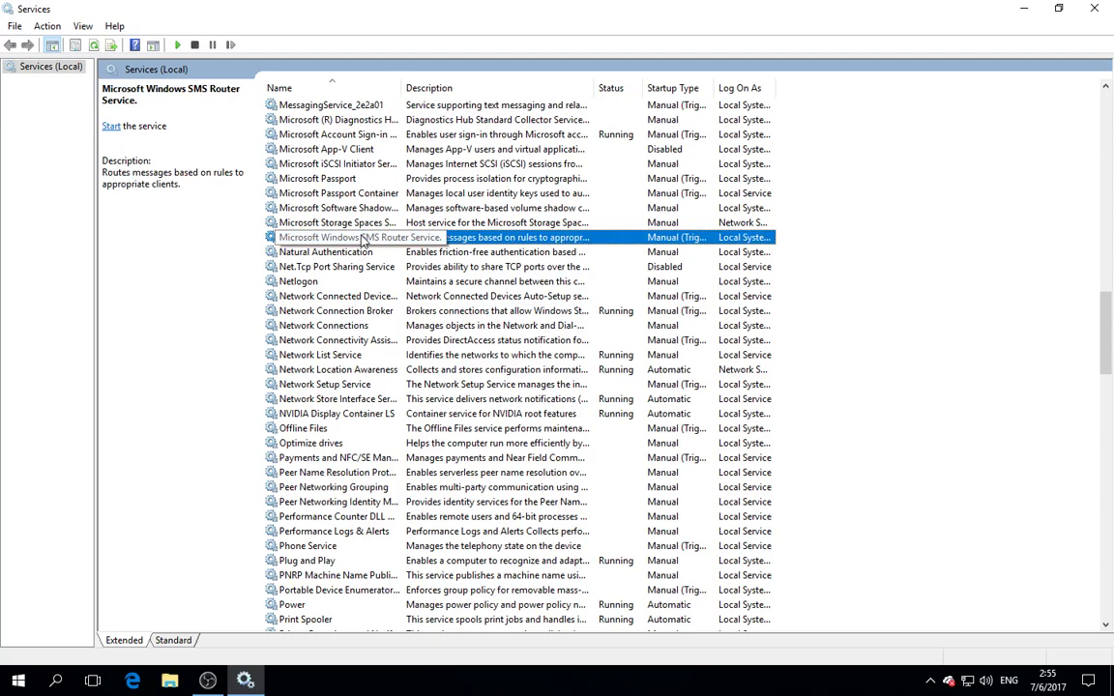
{"action": "right_click", "coordinate": [364, 240]}
{"action": "left_click", "coordinate": [356, 348]}
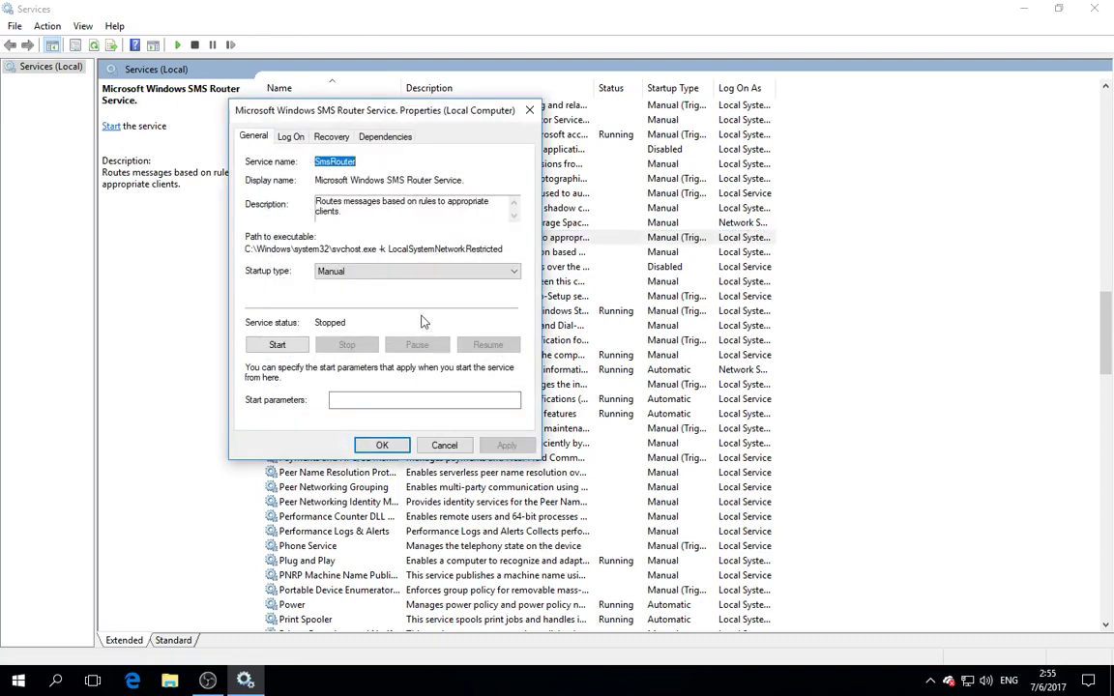
{"action": "left_click", "coordinate": [368, 272]}
{"action": "left_click", "coordinate": [368, 316]}
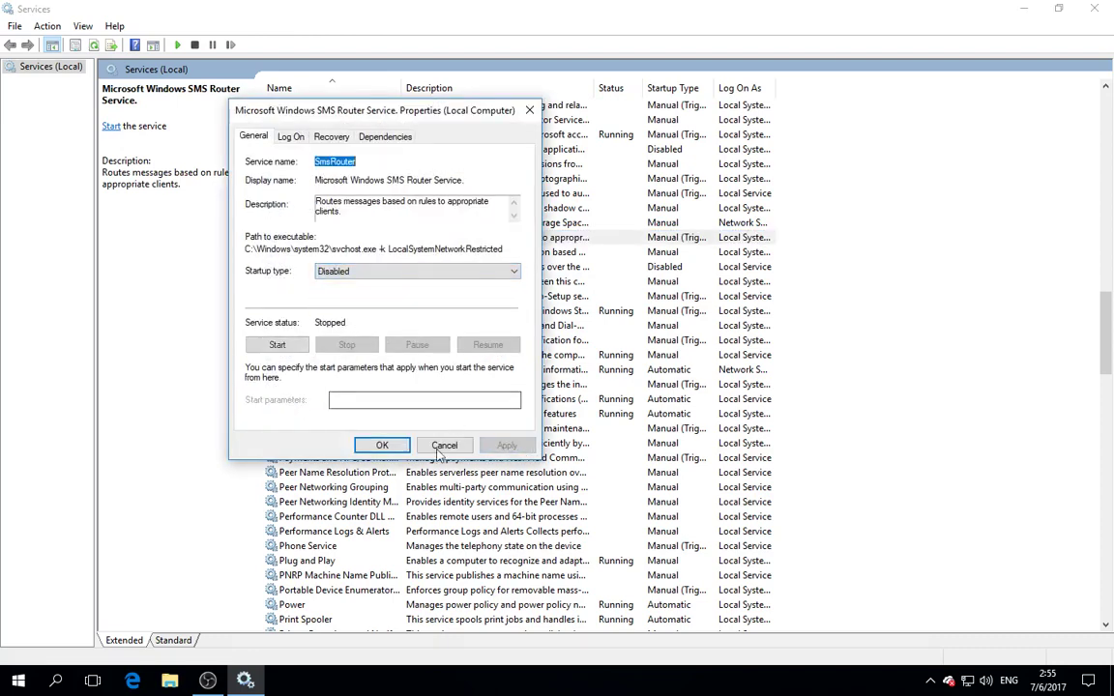
{"action": "left_click", "coordinate": [439, 448]}
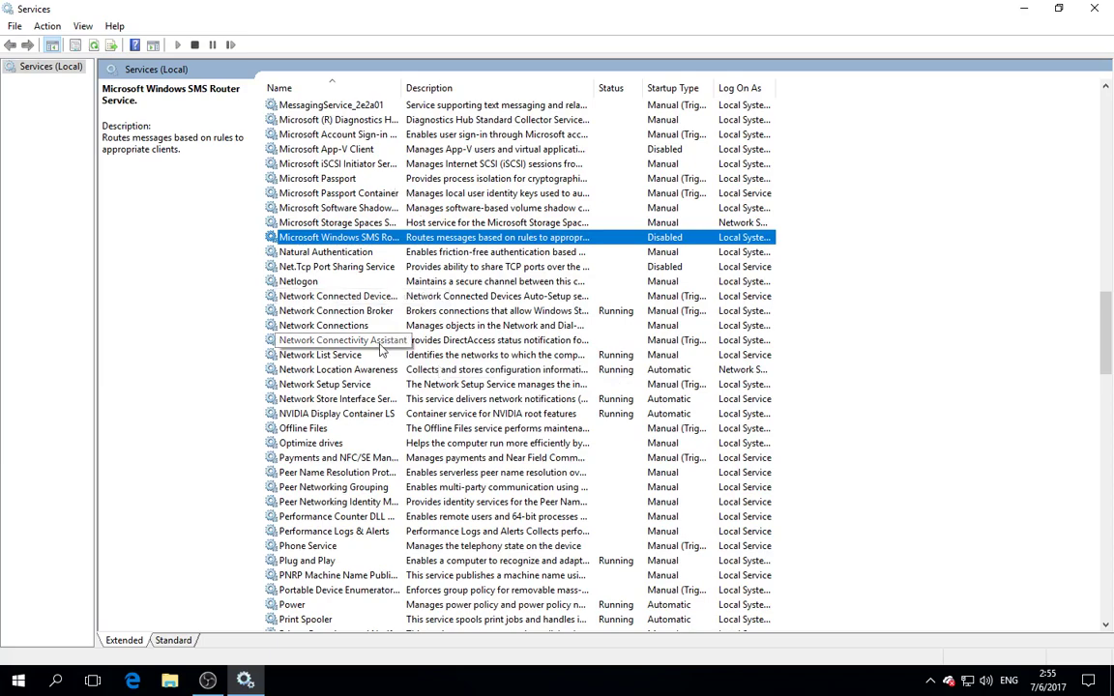
- Look through the rest of the services list for other unneeded services and close the Services window
{"action": "scroll", "coordinate": [383, 358], "scroll_direction": "down", "scroll_amount": 20}
{"action": "scroll", "coordinate": [391, 375], "scroll_direction": "down", "scroll_amount": 5}
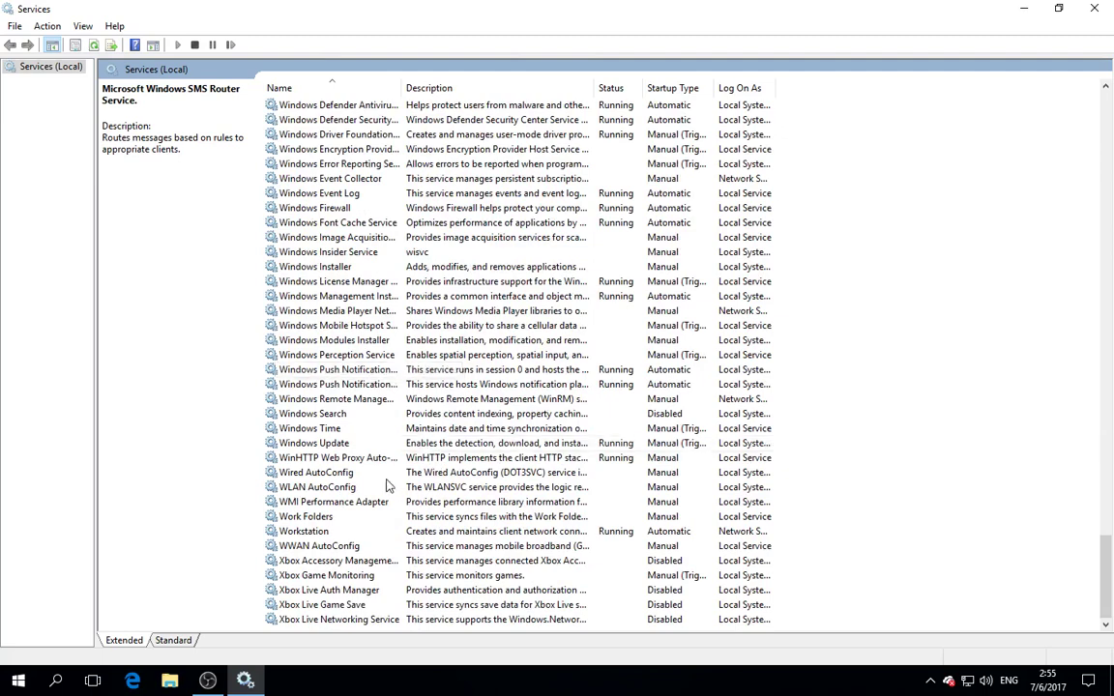
{"action": "scroll", "coordinate": [393, 456], "scroll_direction": "up", "scroll_amount": 4}
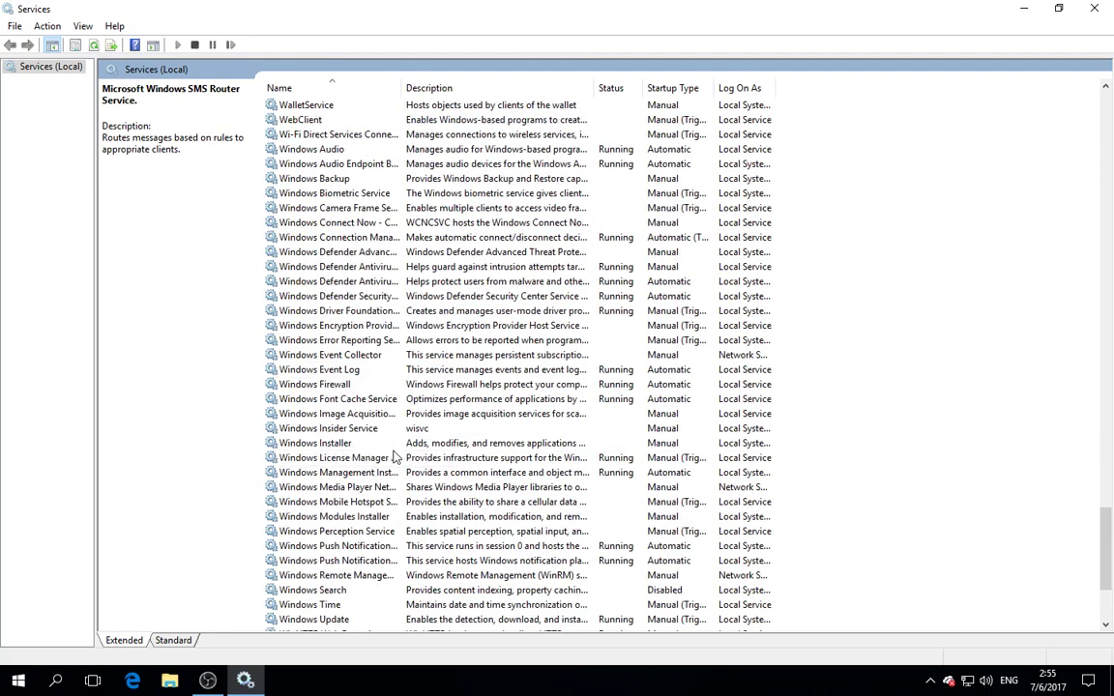
{"action": "scroll", "coordinate": [395, 459], "scroll_direction": "up", "scroll_amount": 11}
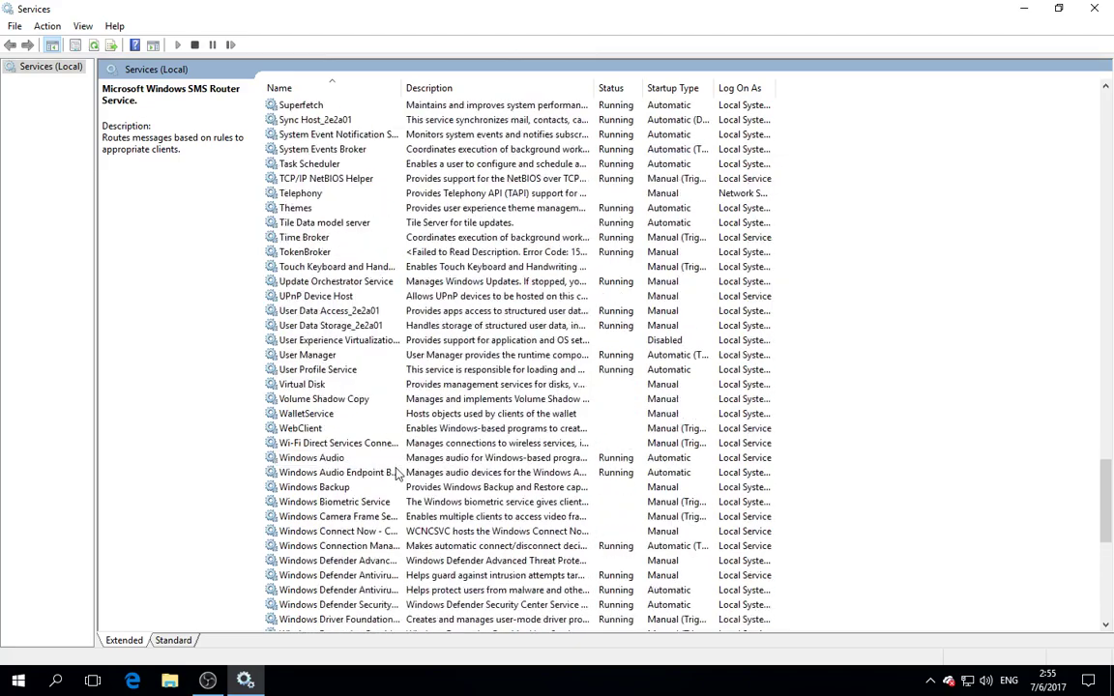
{"action": "scroll", "coordinate": [400, 471], "scroll_direction": "up", "scroll_amount": 20}
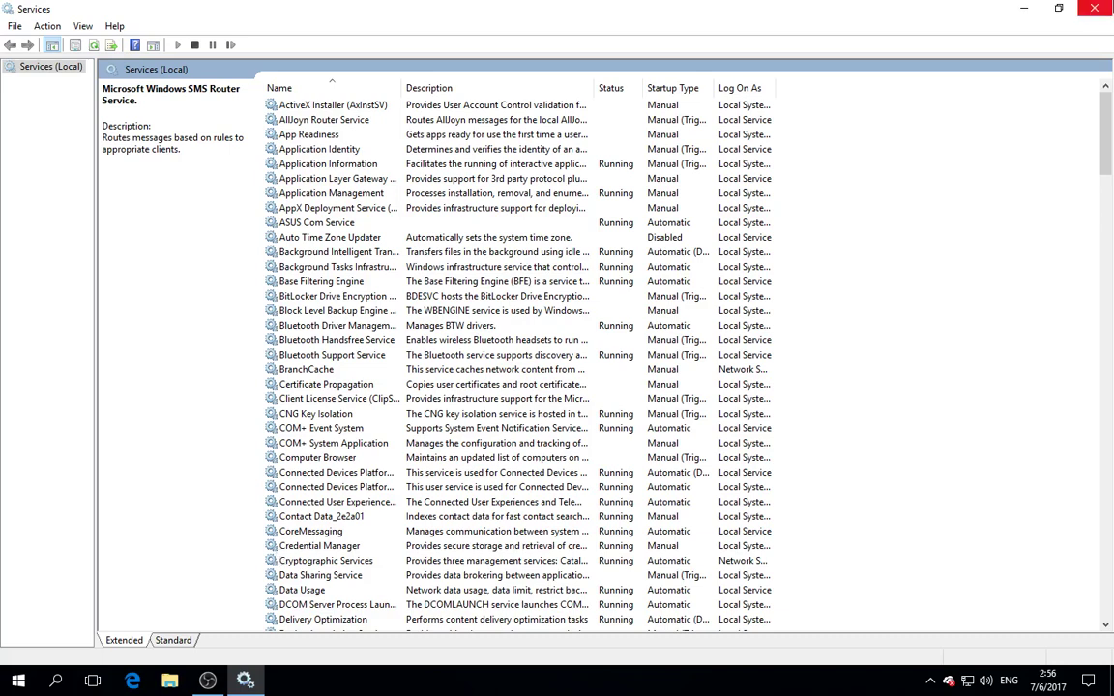
{"action": "left_click", "coordinate": [1094, 9]}
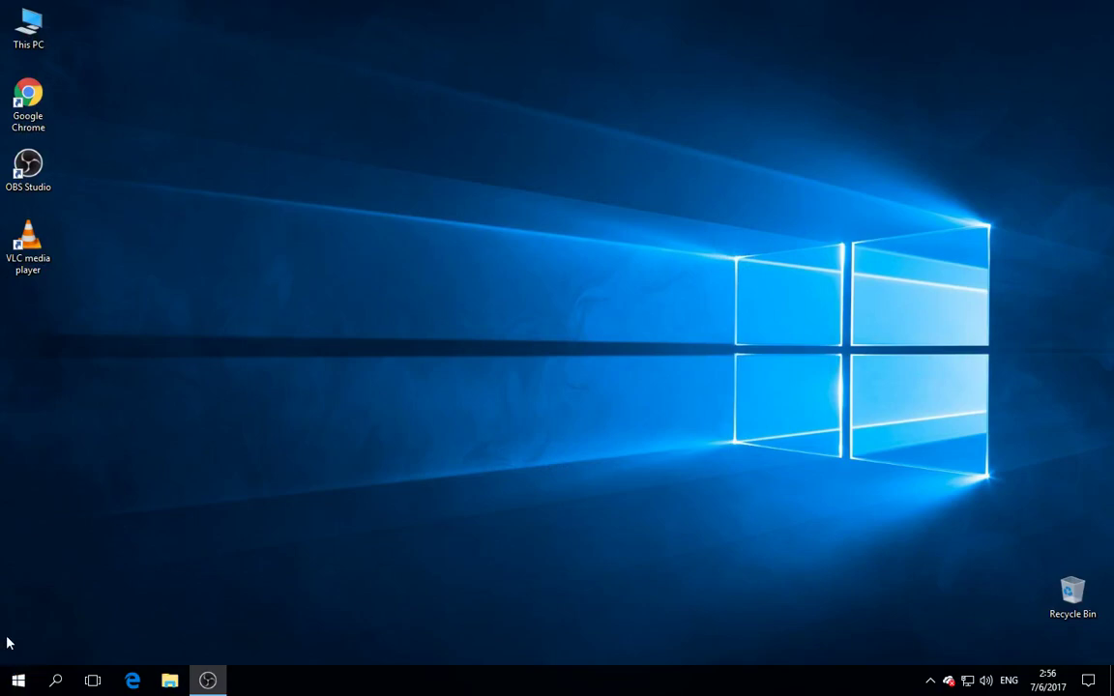
- Open This PC and check the free space on Local Disk (C:)
{"action": "double_click", "coordinate": [33, 50]}
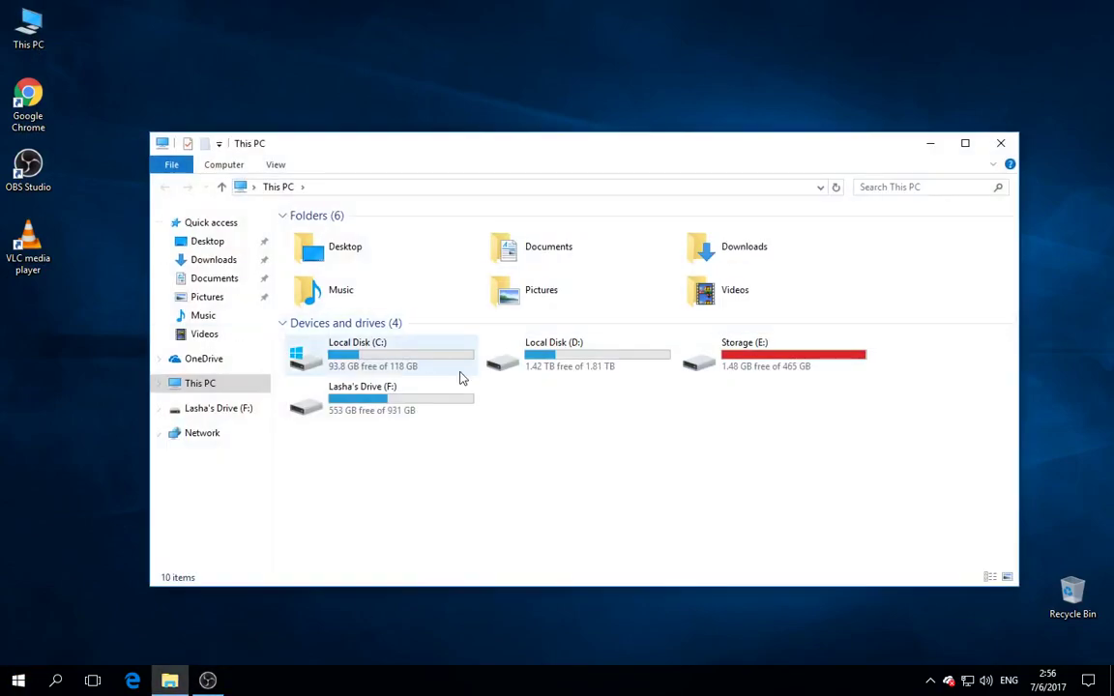
{"action": "left_click", "coordinate": [391, 377]}
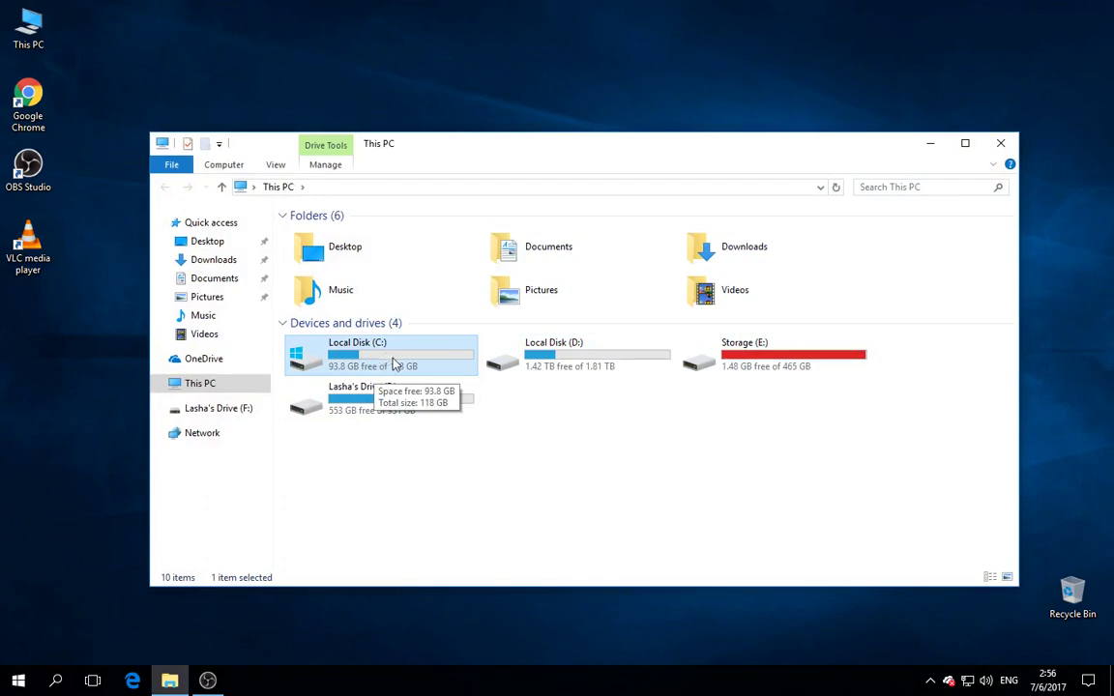
{"action": "left_click", "coordinate": [565, 500]}
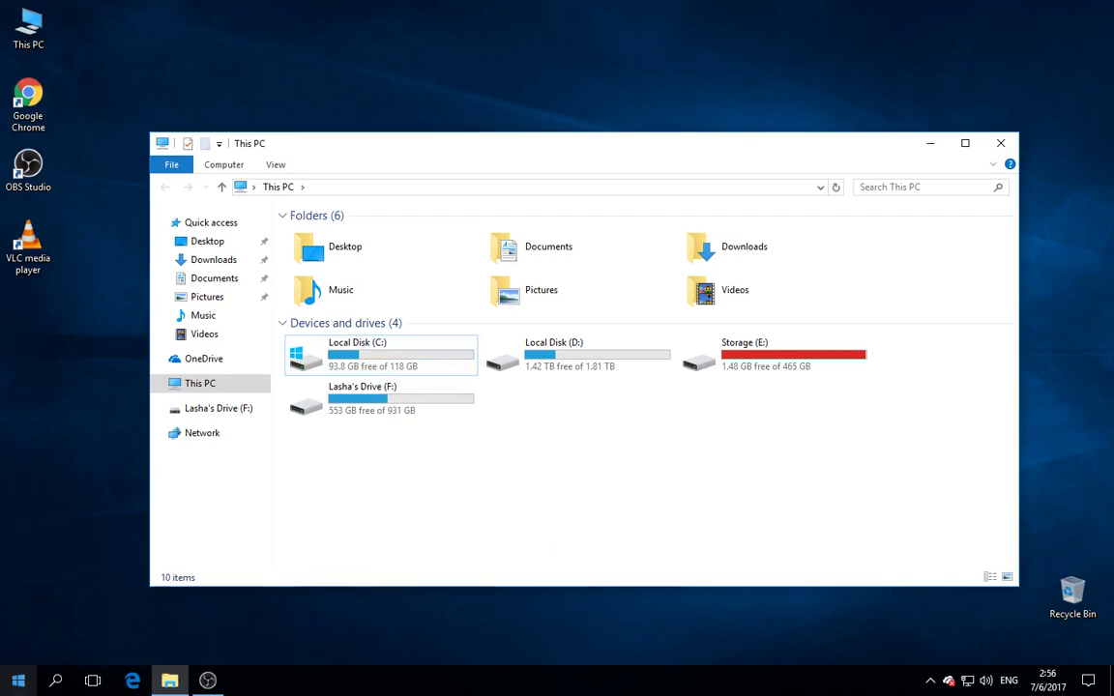
- Try to turn off hibernation by running powercfg -h off in a standard Command Prompt, and close it
{"action": "left_click", "coordinate": [18, 681]}
{"action": "type", "text": "cmd"}
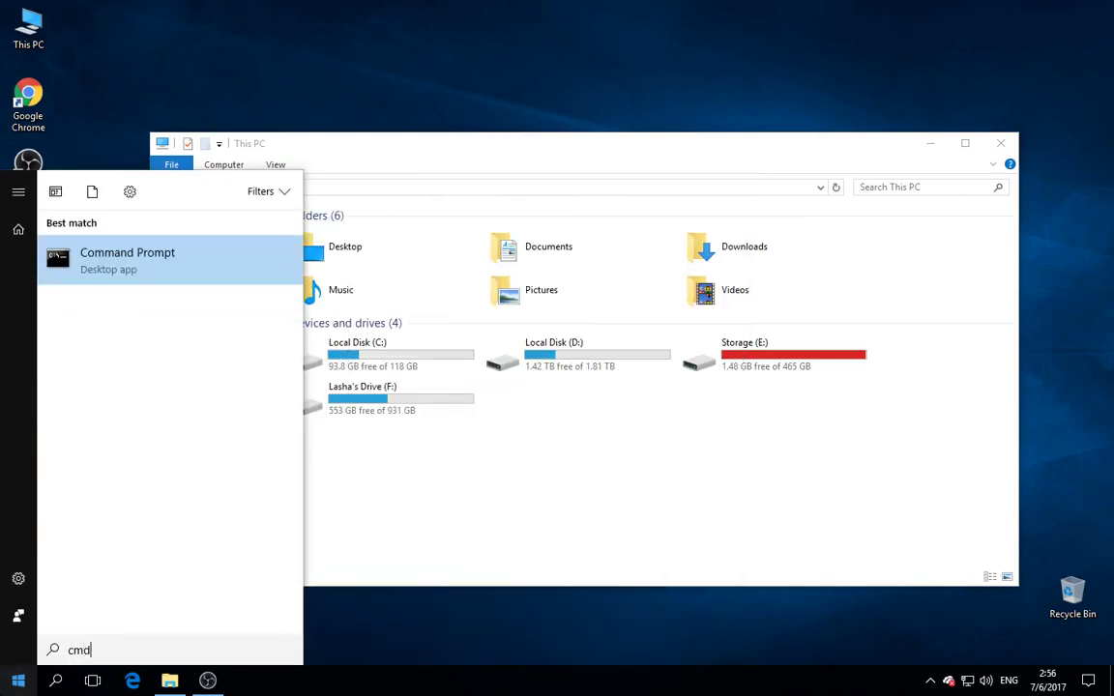
{"action": "key", "text": "Return"}
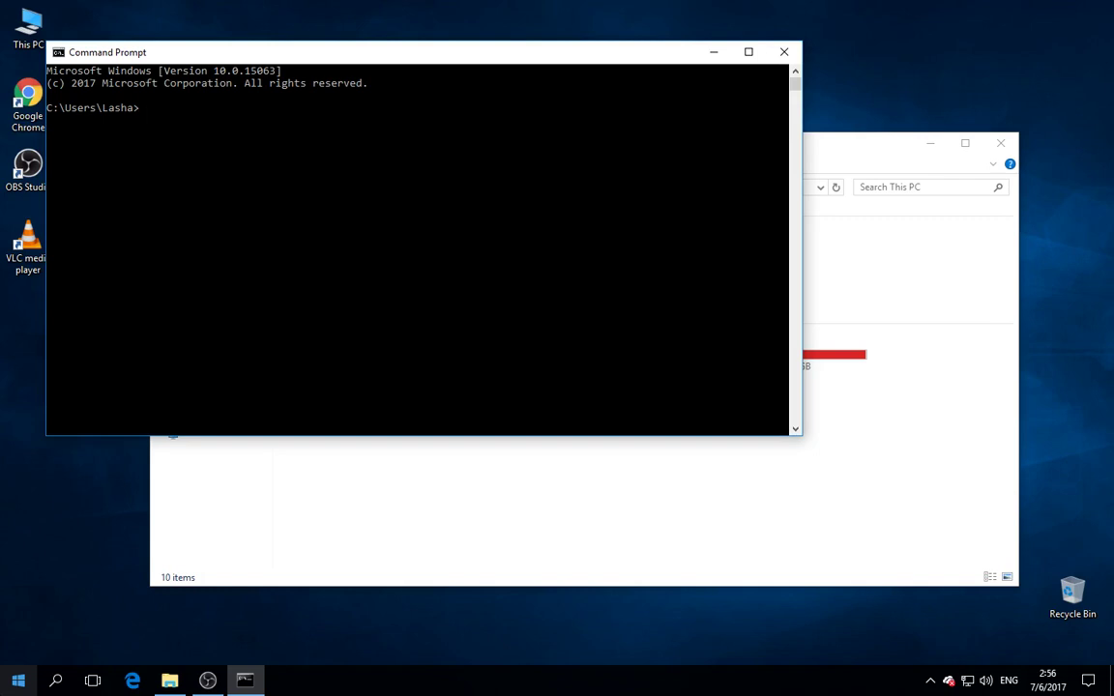
{"action": "type", "text": "power"}
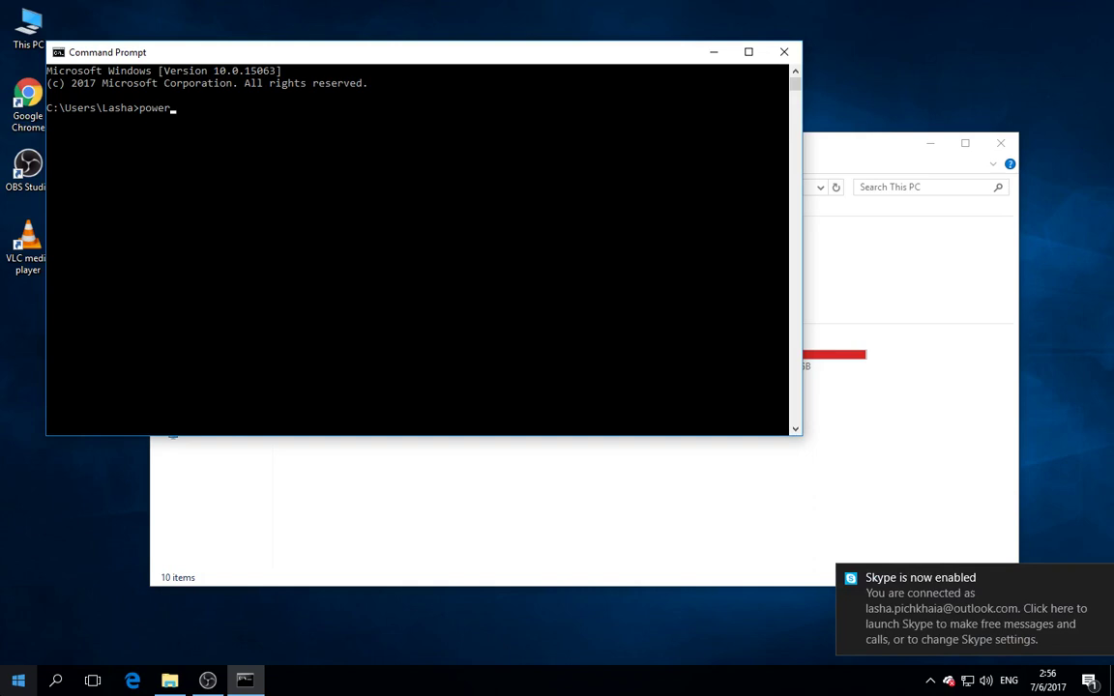
{"action": "type", "text": "cfg -"}
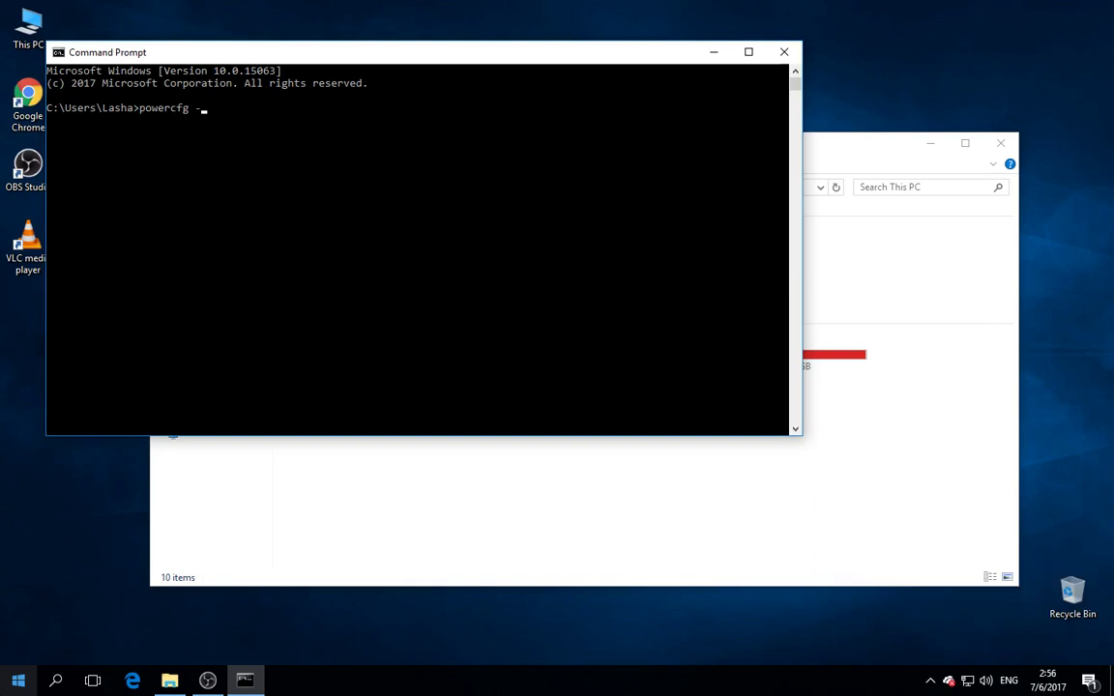
{"action": "type", "text": "h off"}
{"action": "key", "text": "Return"}
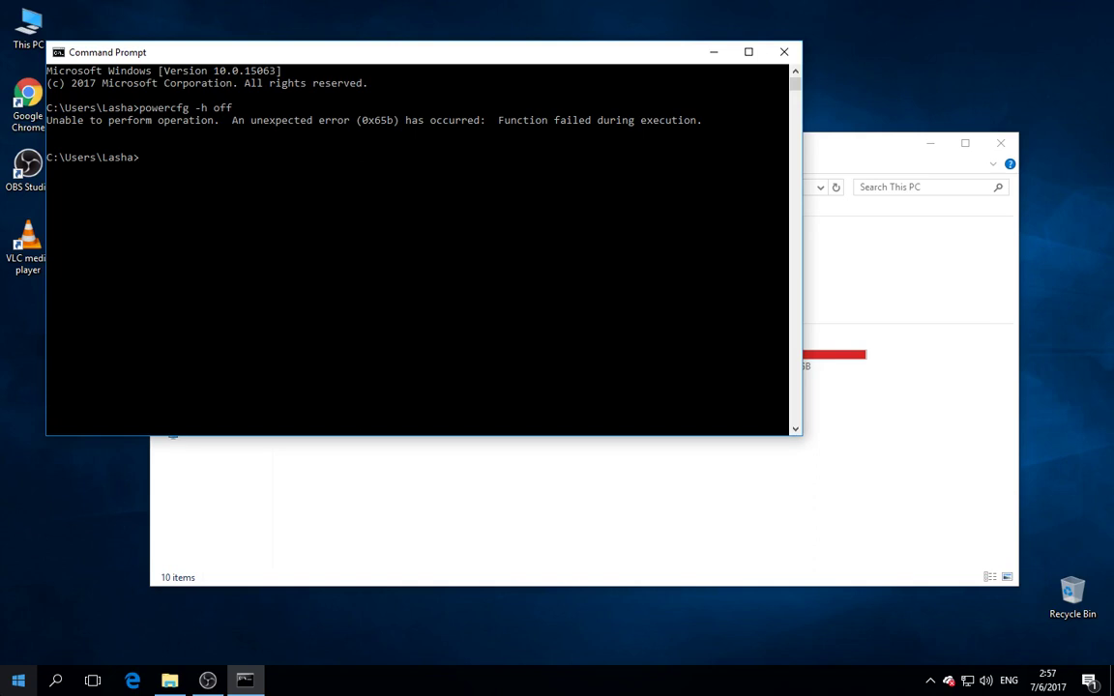
{"action": "left_click", "coordinate": [784, 51]}
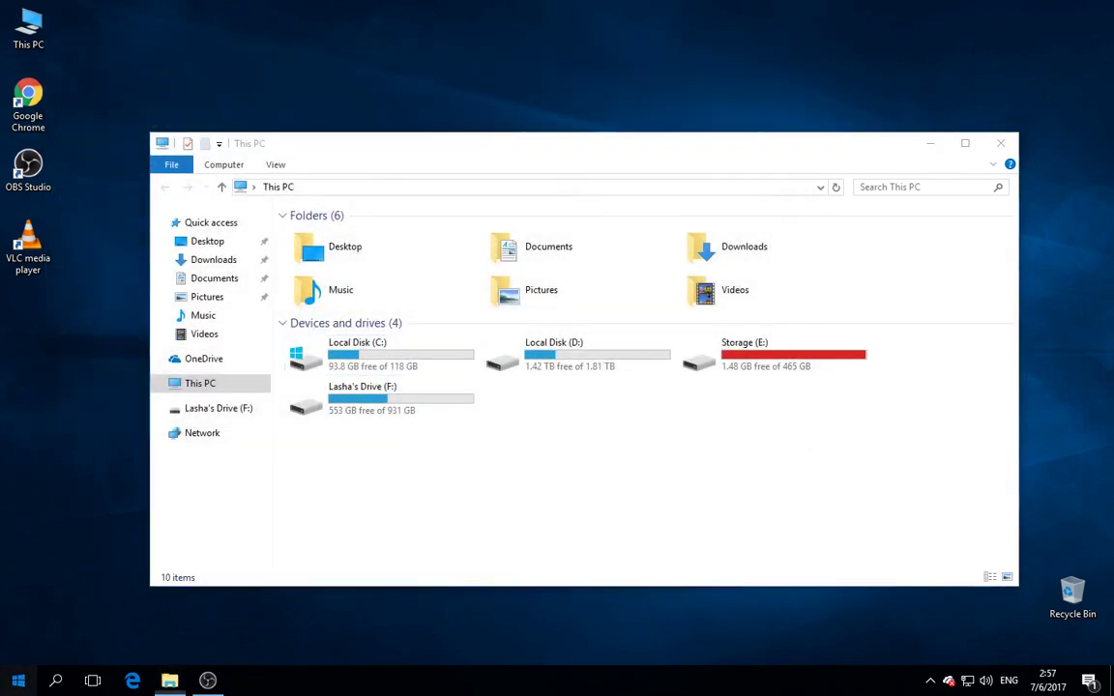
- Open Command Prompt as administrator and turn off hibernation with powercfg -h off
{"action": "key", "text": "super"}
{"action": "type", "text": "cmd"}
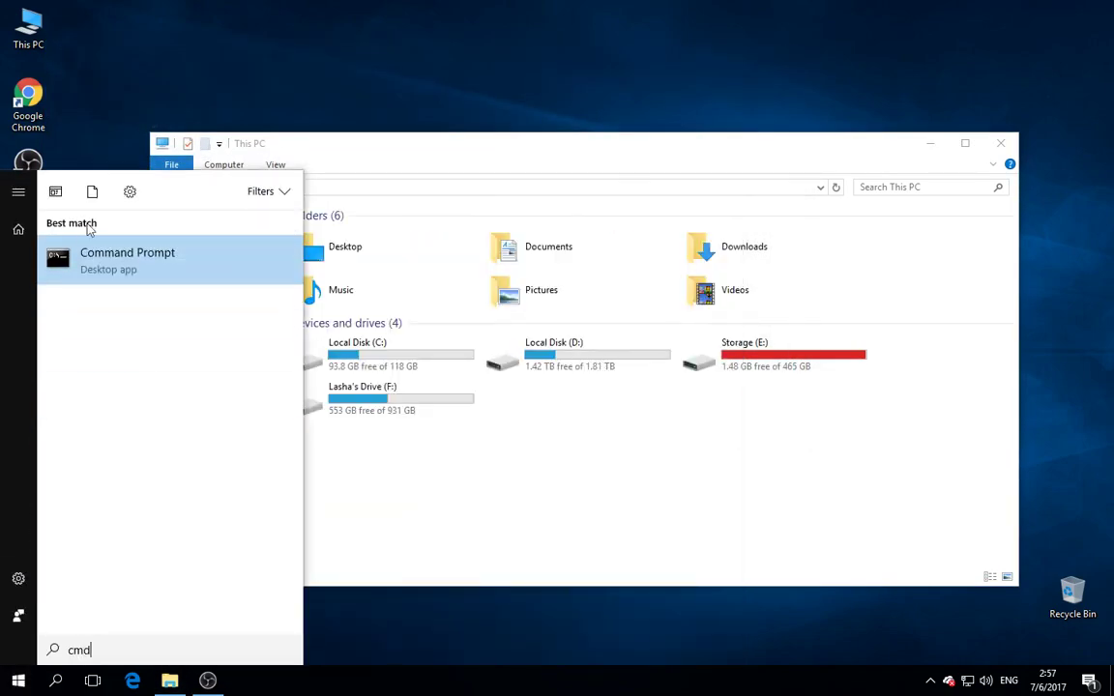
{"action": "right_click", "coordinate": [129, 269]}
{"action": "left_click", "coordinate": [165, 285]}
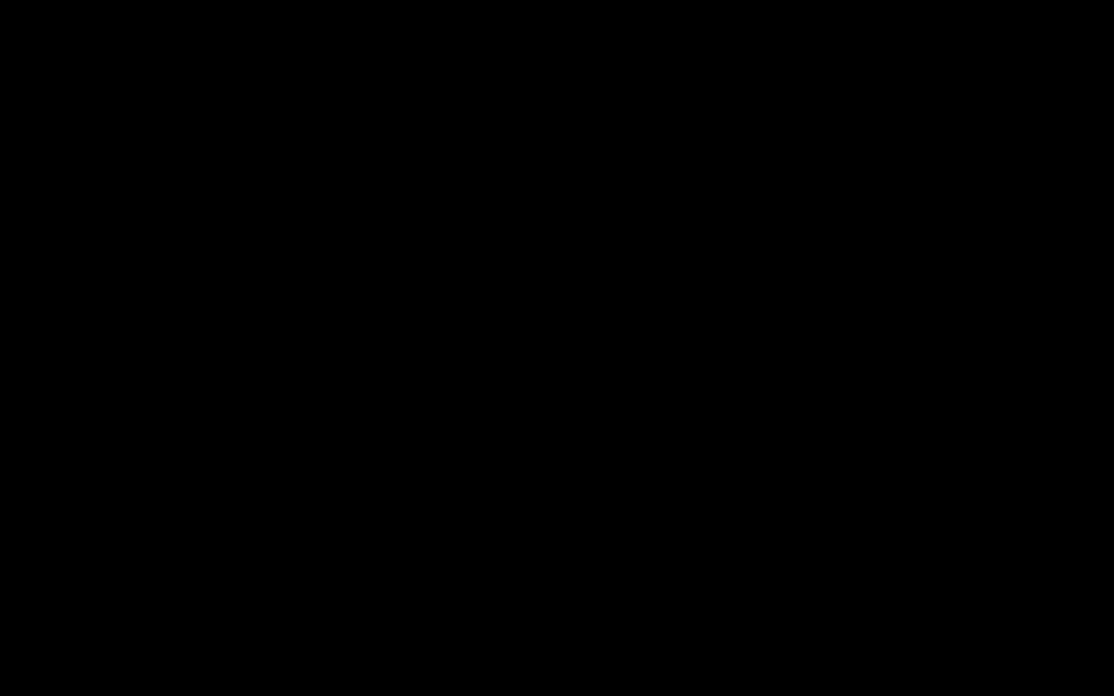
{"action": "type", "text": "powercfg"}
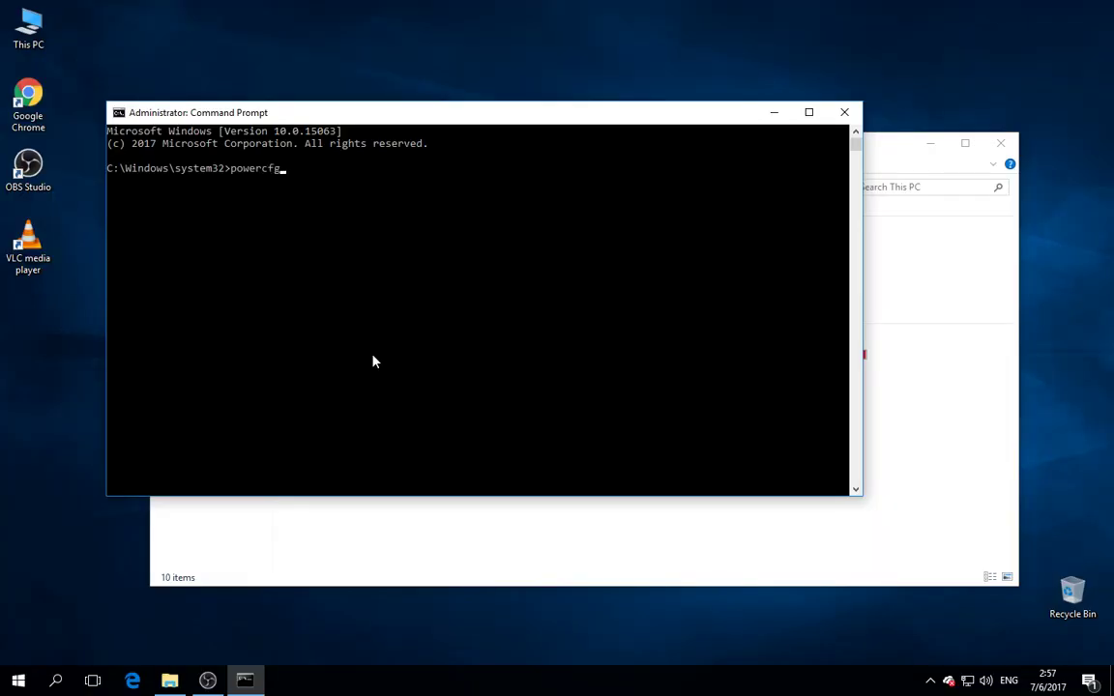
{"action": "type", "text": " -h off"}
{"action": "key", "text": "Return"}
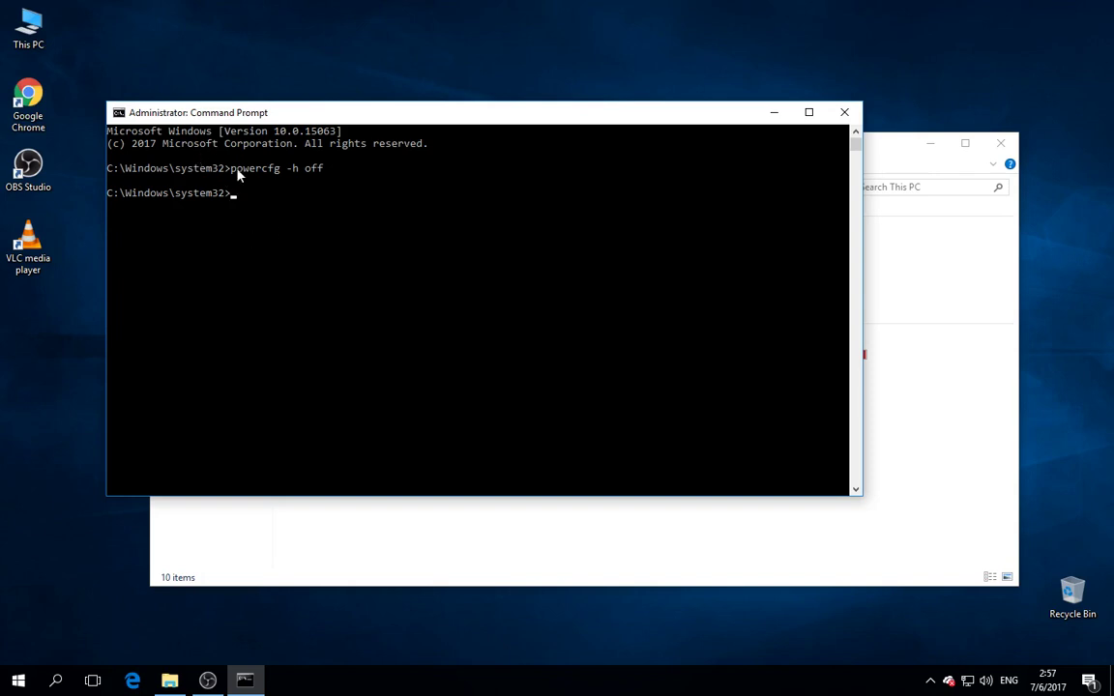
- Refresh This PC to check the free space on Local Disk (C:), and close the Command Prompt and This PC windows
{"action": "left_click", "coordinate": [490, 554]}
{"action": "right_click", "coordinate": [483, 507]}
{"action": "left_click", "coordinate": [542, 567]}
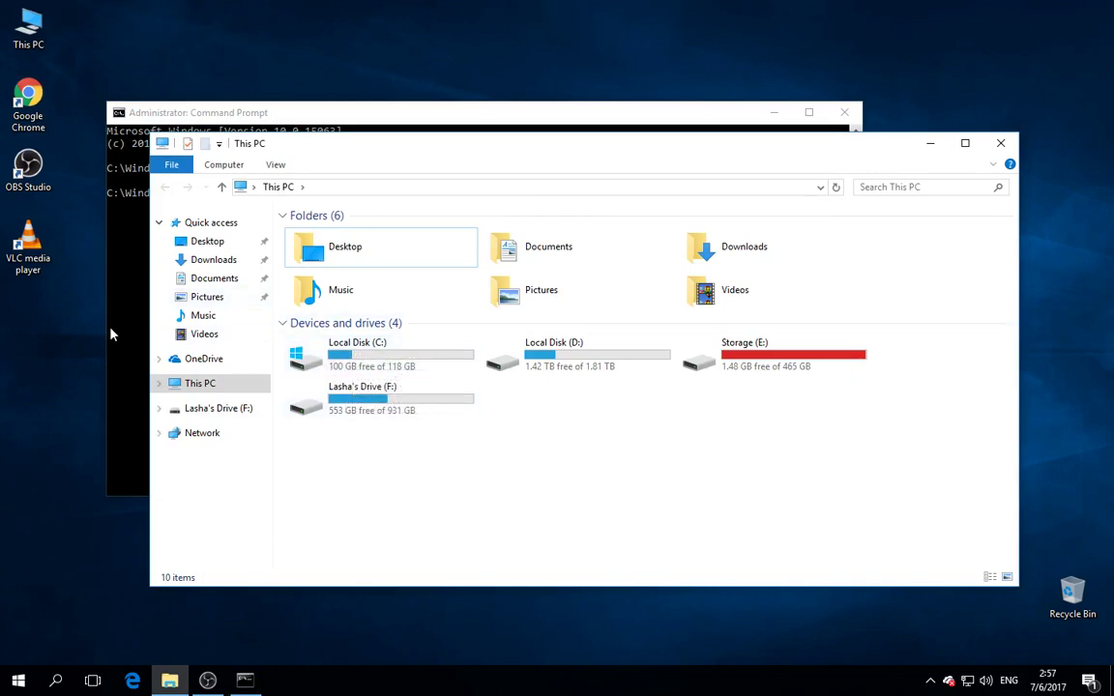
{"action": "left_click", "coordinate": [111, 302]}
{"action": "left_click", "coordinate": [846, 112]}
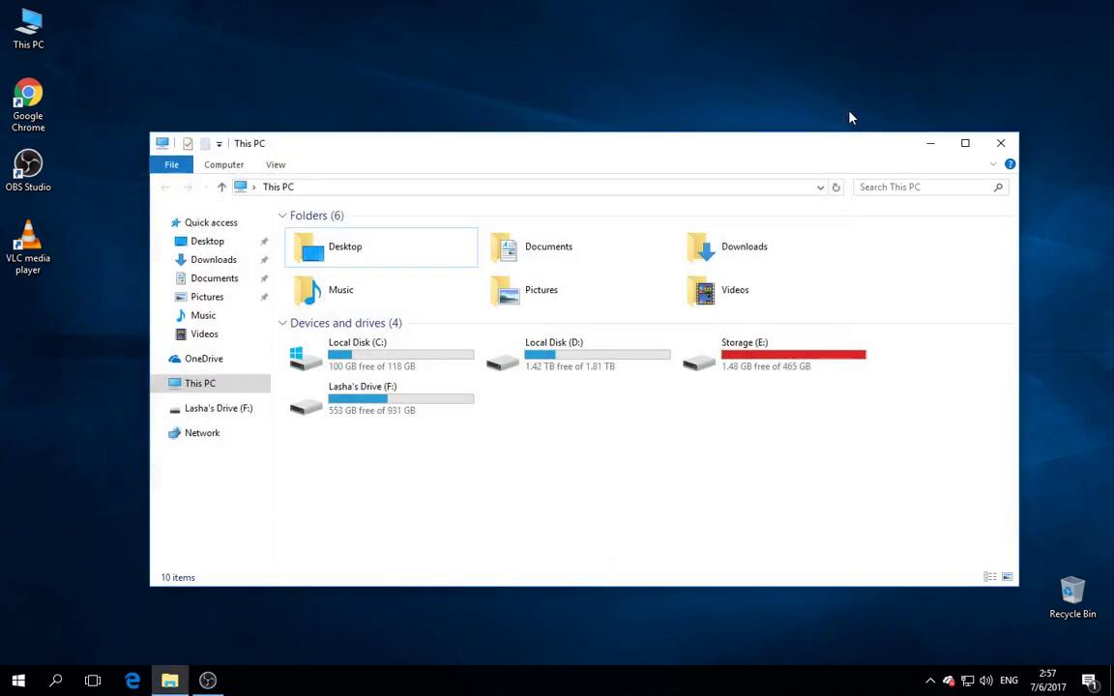
{"action": "left_click", "coordinate": [998, 143]}
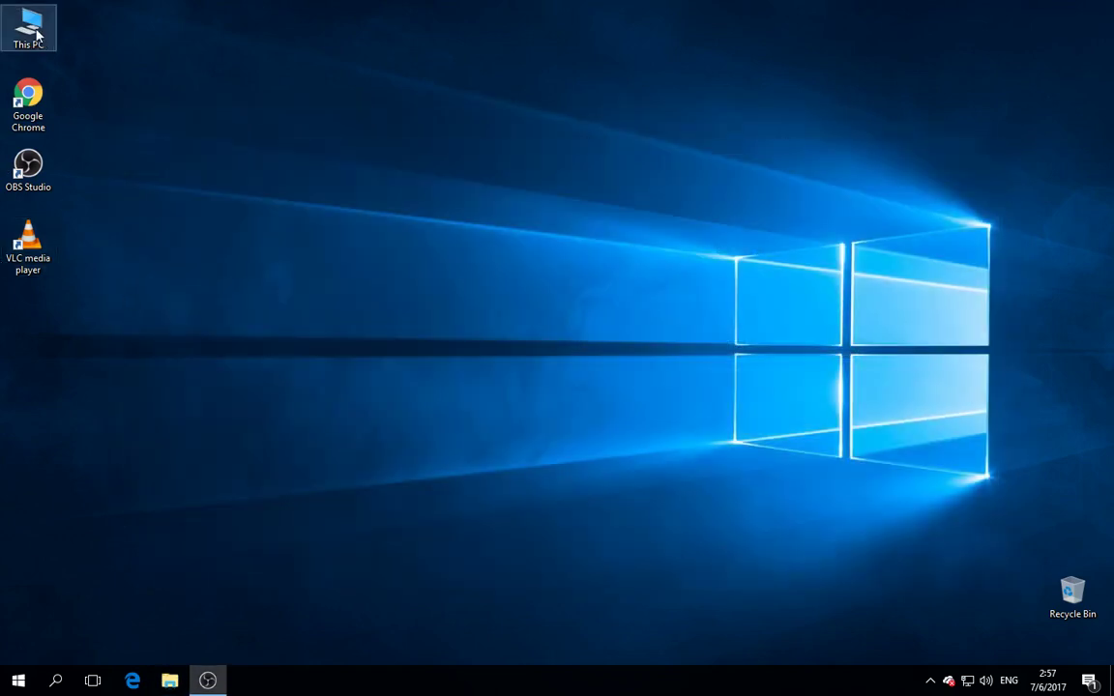
- Open the computer's advanced system settings from This PC's properties, view System Protection and return to the Advanced settings
{"action": "right_click", "coordinate": [14, 13]}
{"action": "left_click", "coordinate": [17, 18]}
{"action": "right_click", "coordinate": [26, 27]}
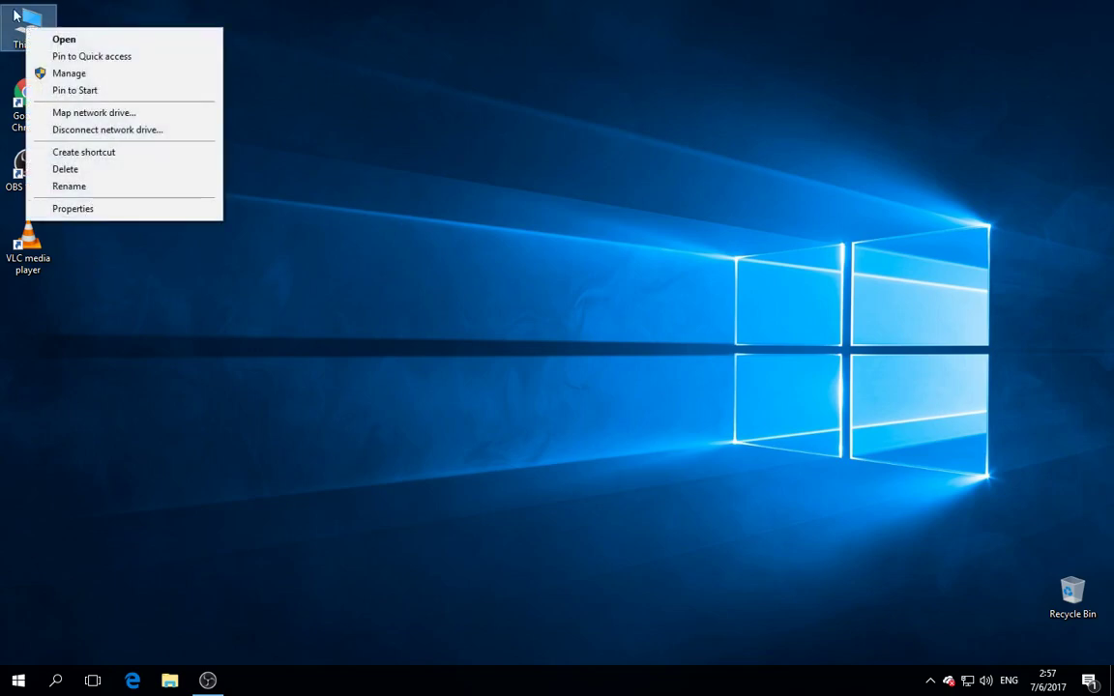
{"action": "left_click", "coordinate": [77, 208]}
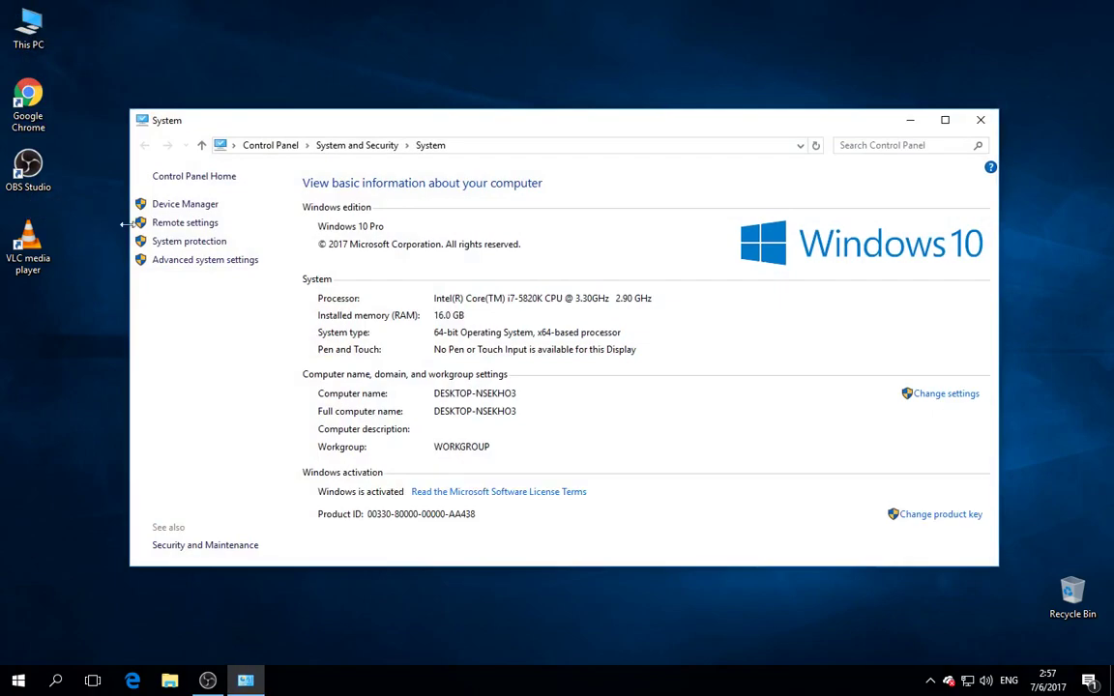
{"action": "left_click", "coordinate": [197, 261]}
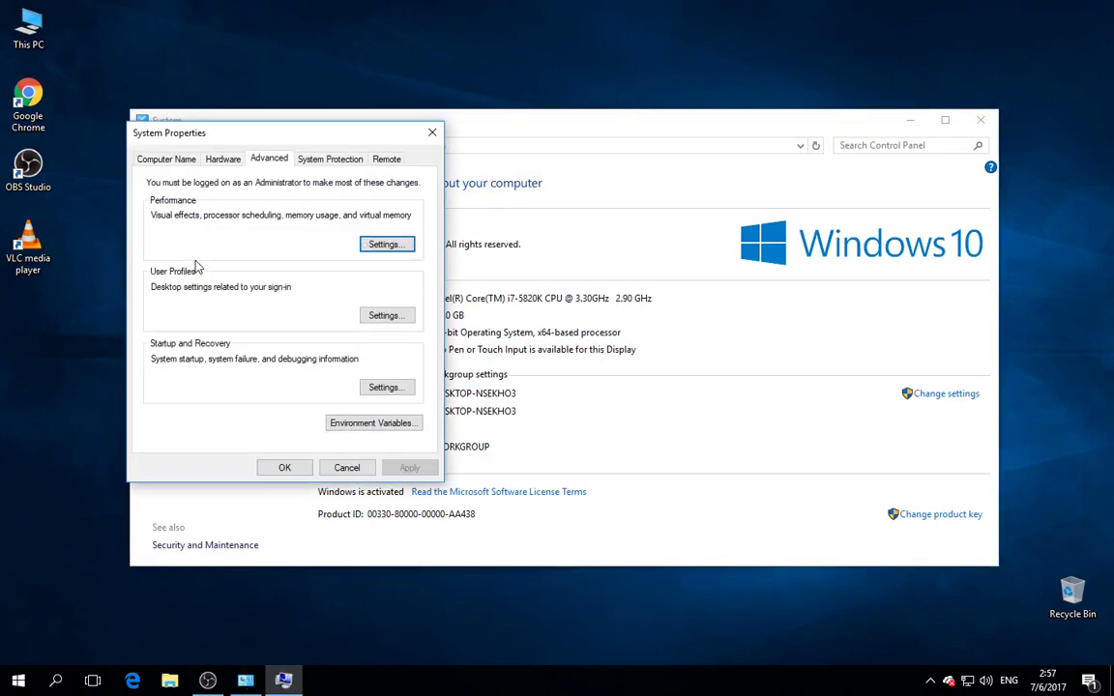
{"action": "left_click", "coordinate": [318, 164]}
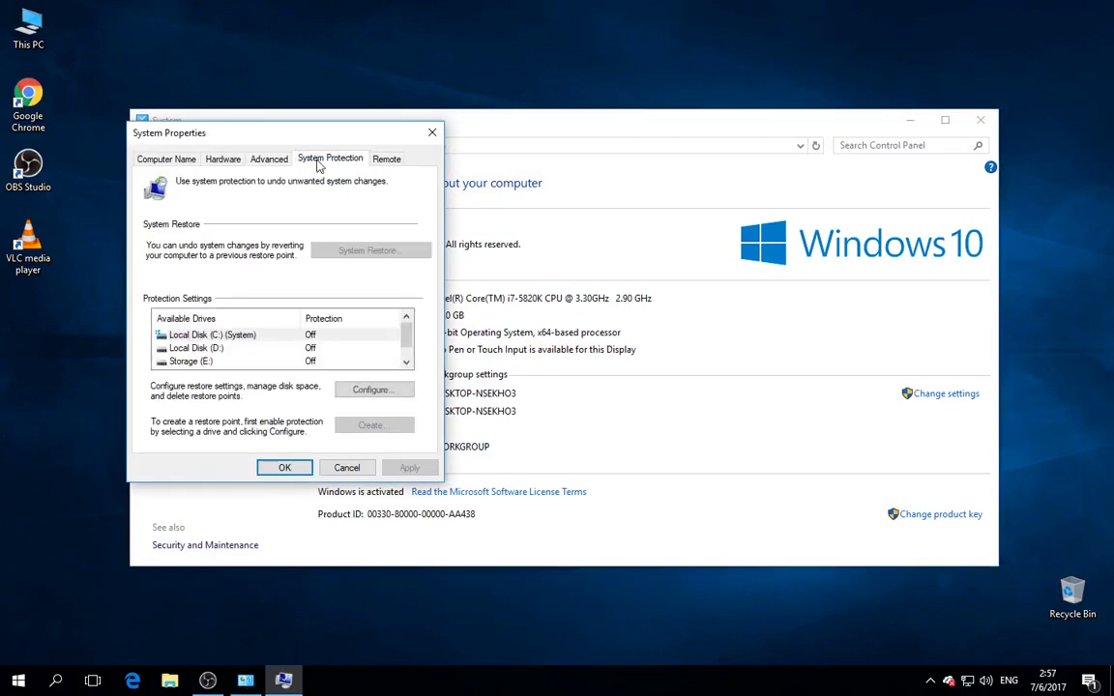
{"action": "left_click", "coordinate": [259, 163]}
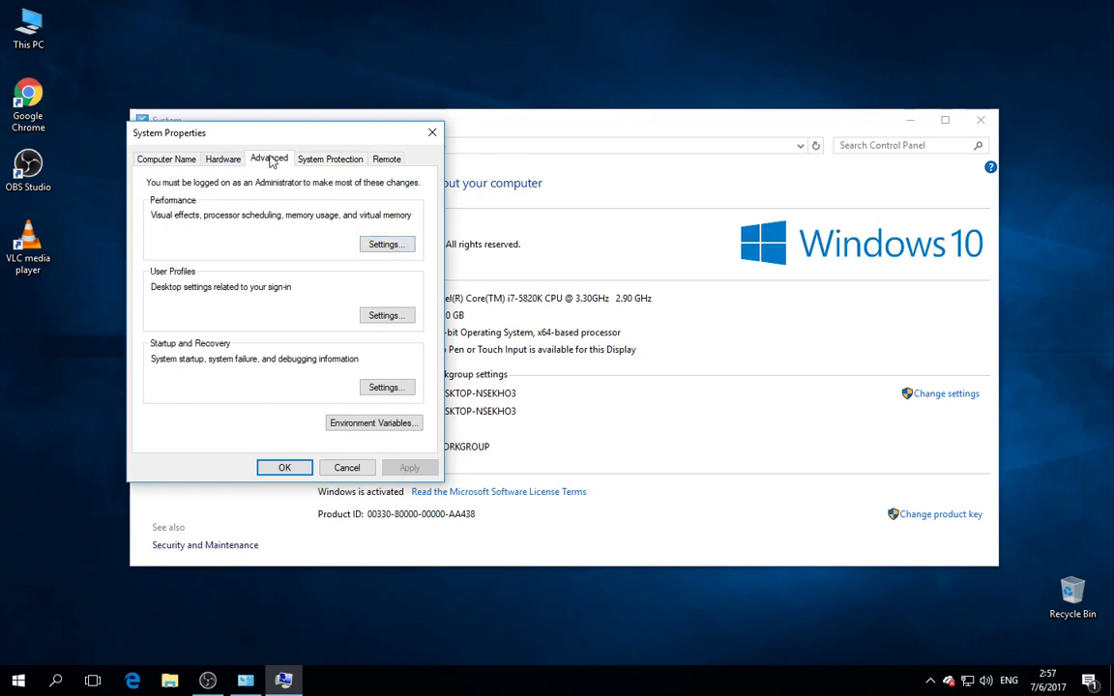
- Open the virtual memory settings from the advanced Performance Options and turn off automatic paging file management for all drives
{"action": "left_click", "coordinate": [386, 244]}
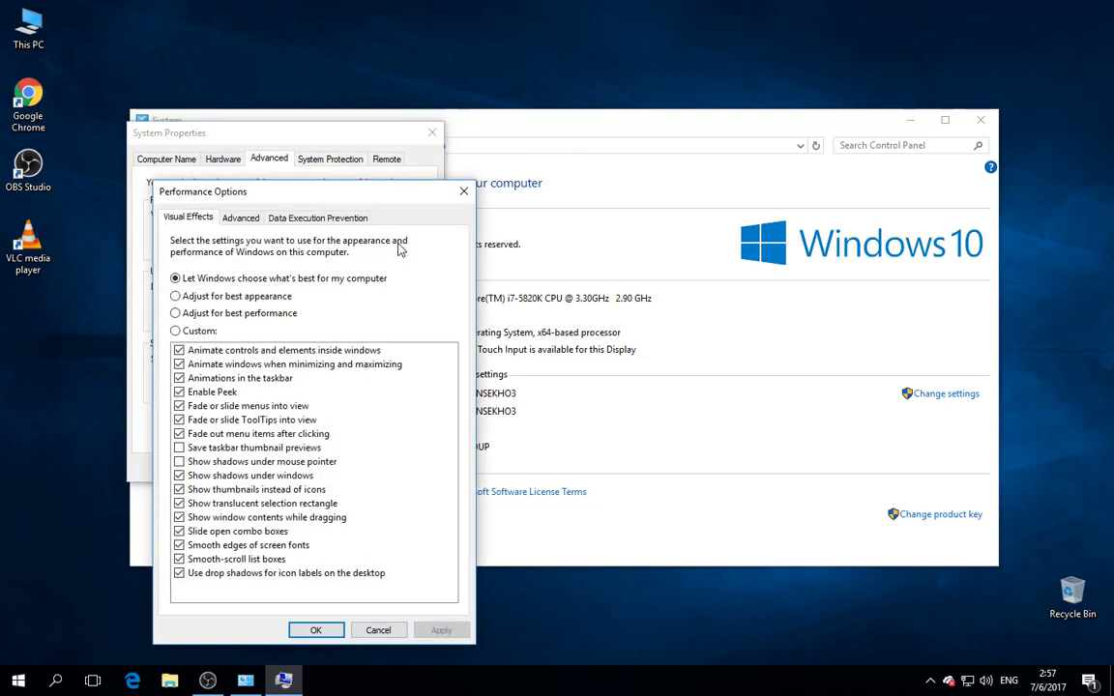
{"action": "left_click", "coordinate": [250, 217]}
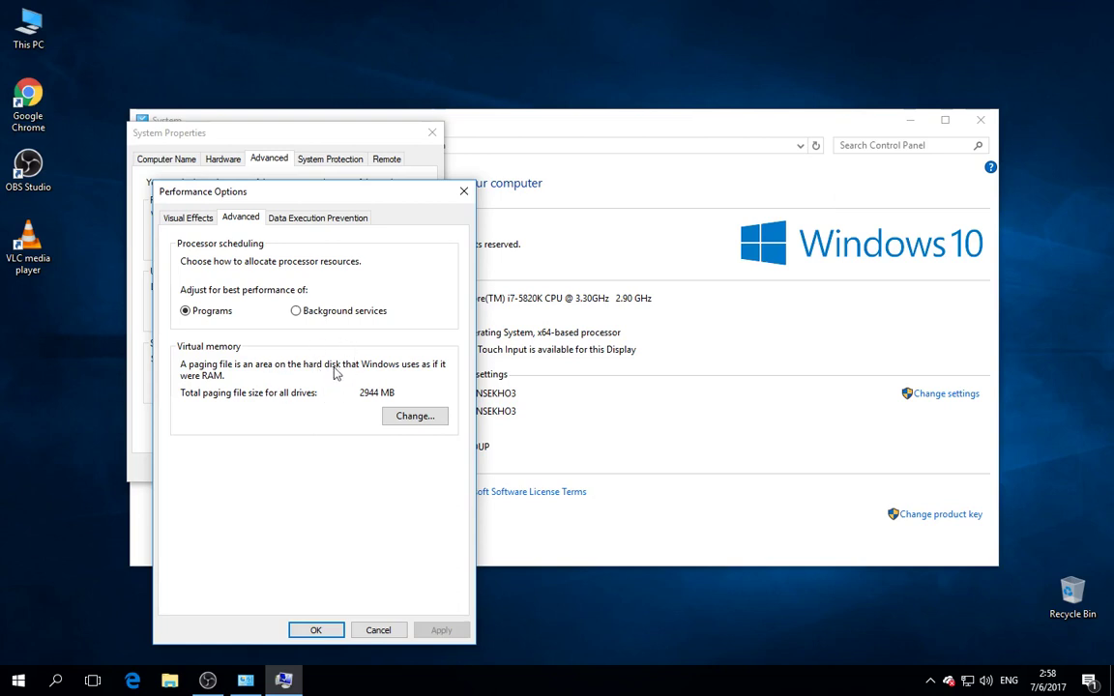
{"action": "left_click", "coordinate": [298, 311]}
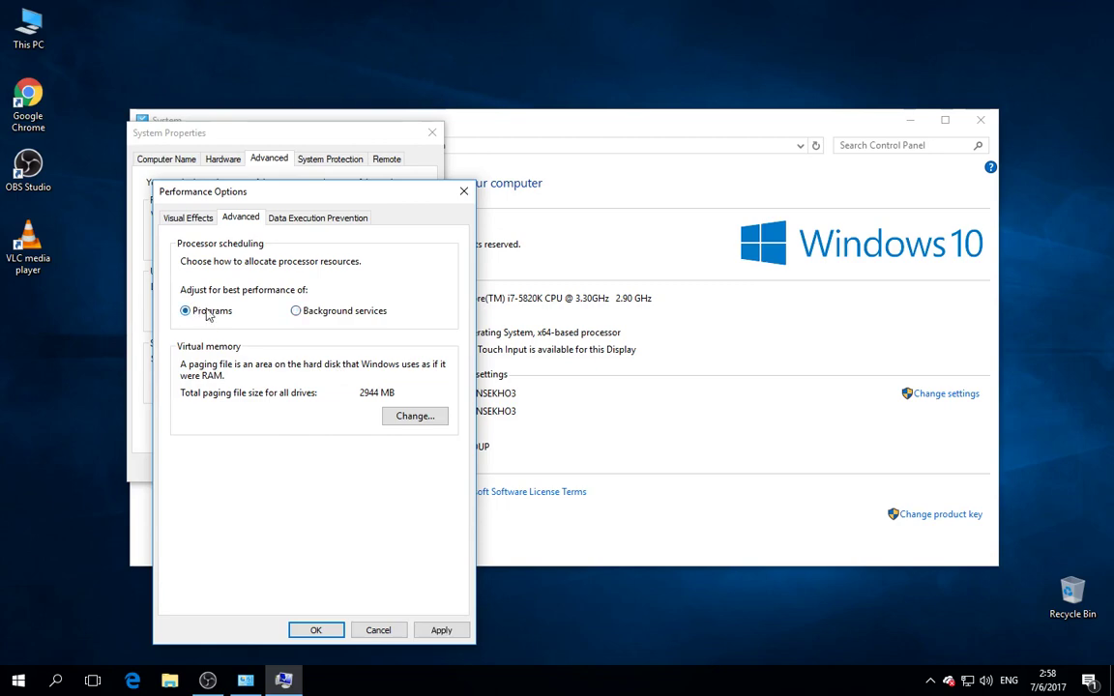
{"action": "left_click", "coordinate": [415, 417]}
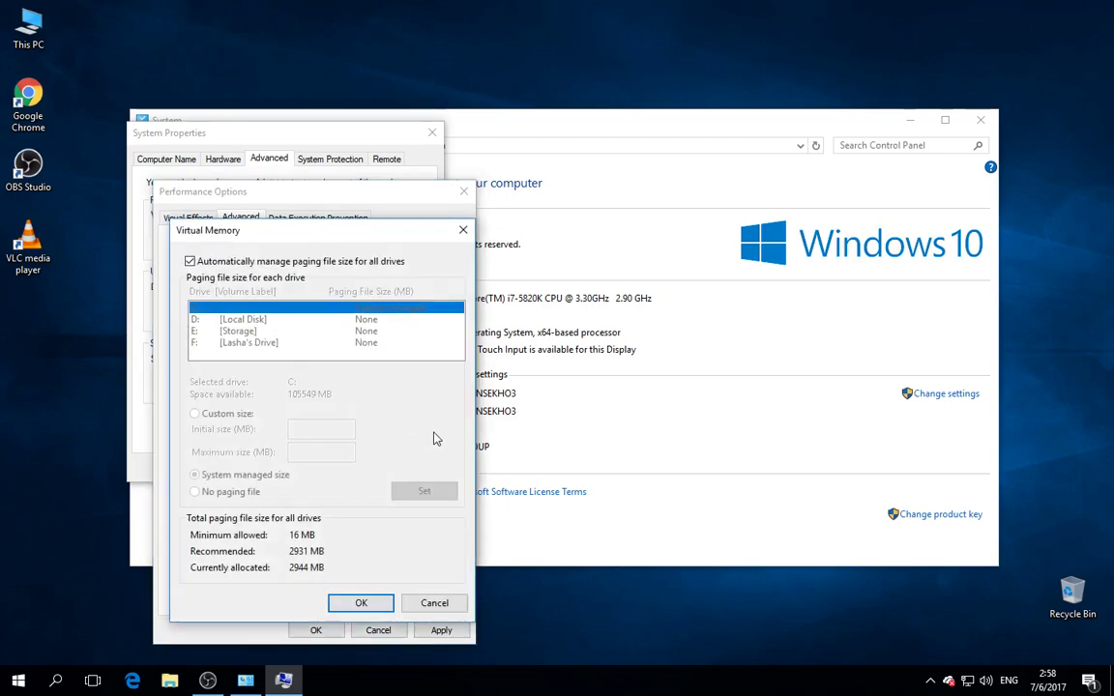
{"action": "left_click", "coordinate": [230, 269]}
{"action": "left_click", "coordinate": [248, 320]}
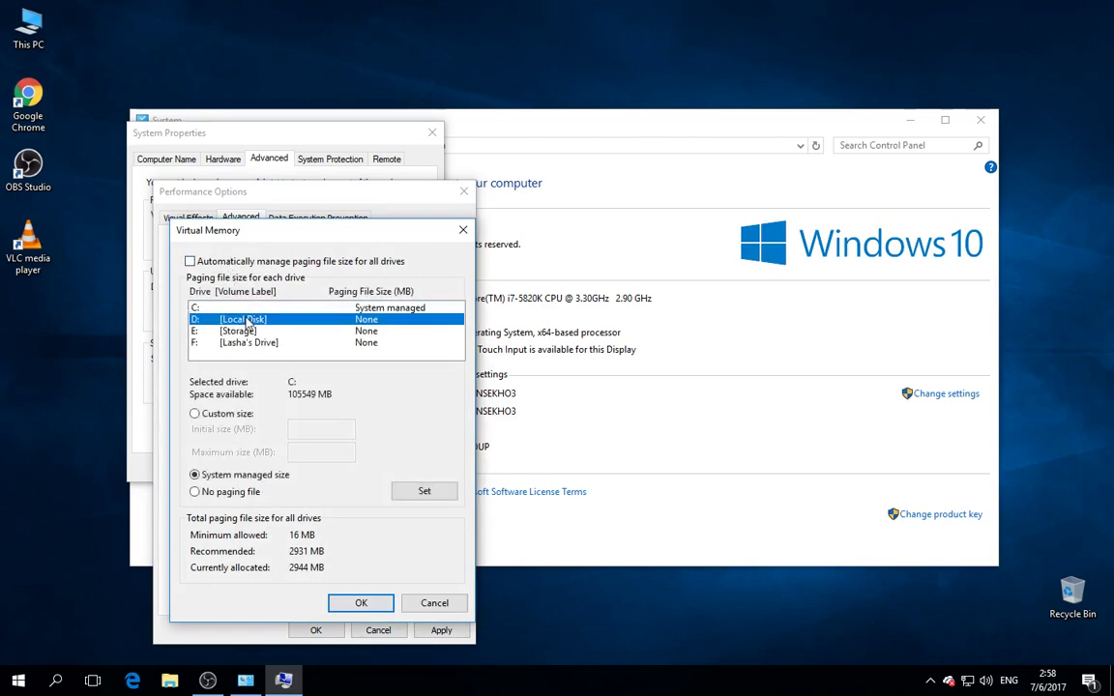
{"action": "left_click", "coordinate": [215, 308]}
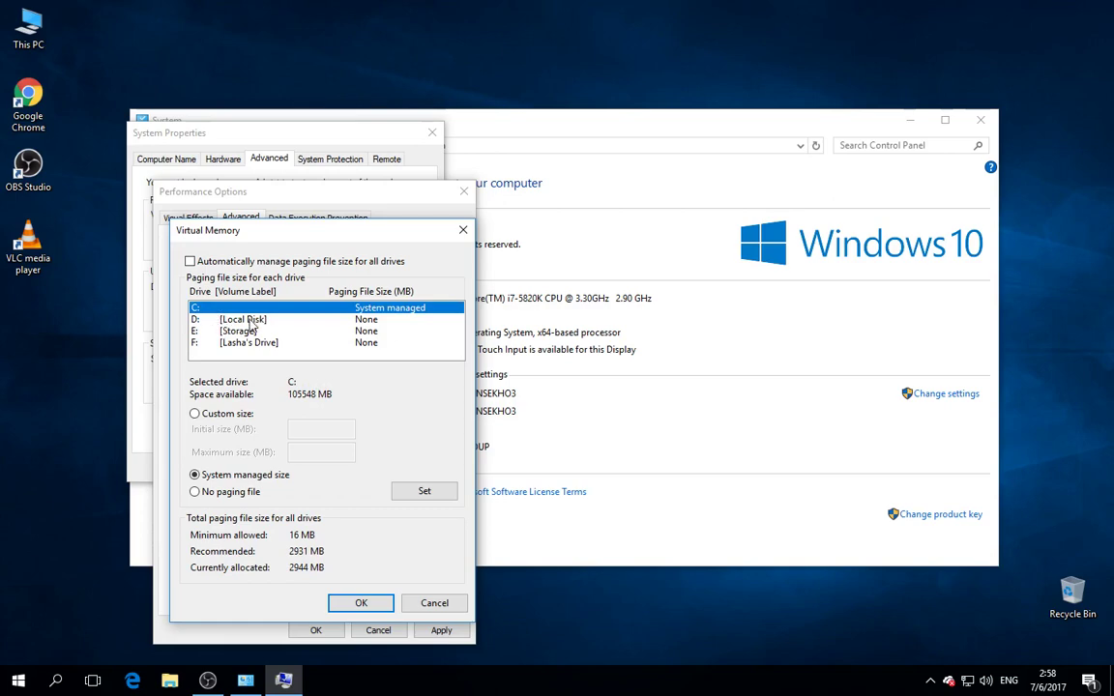
- Open This PC to check the free space on Local Disk (D:), and close the window
{"action": "left_click", "coordinate": [29, 23]}
{"action": "double_click", "coordinate": [27, 21]}
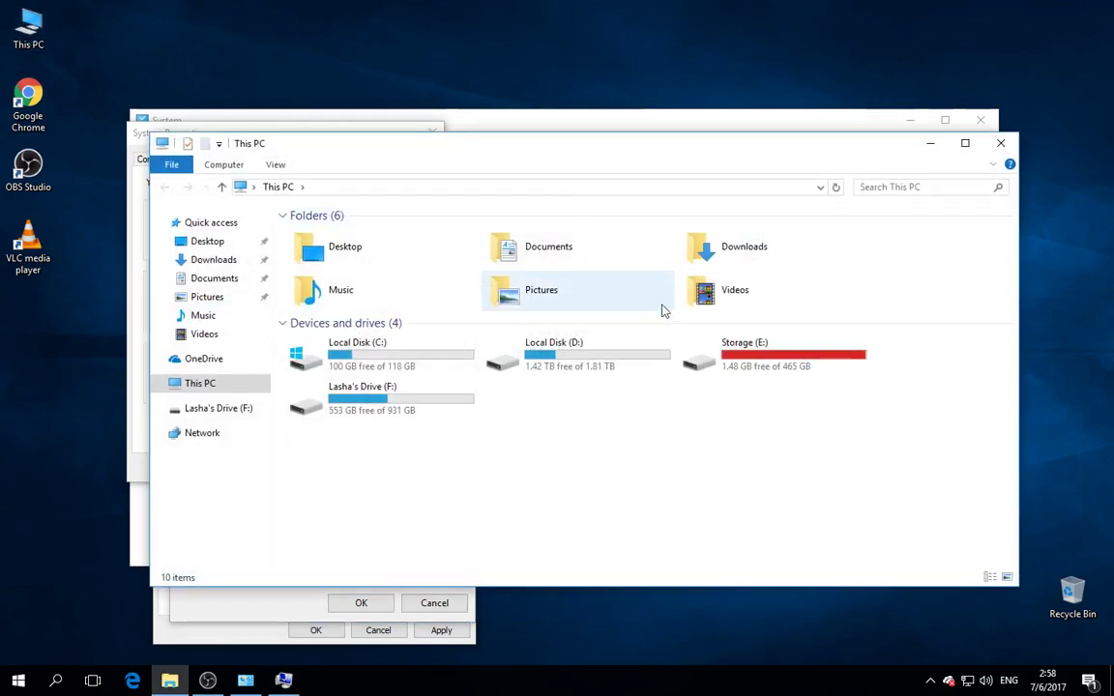
{"action": "left_click", "coordinate": [567, 368]}
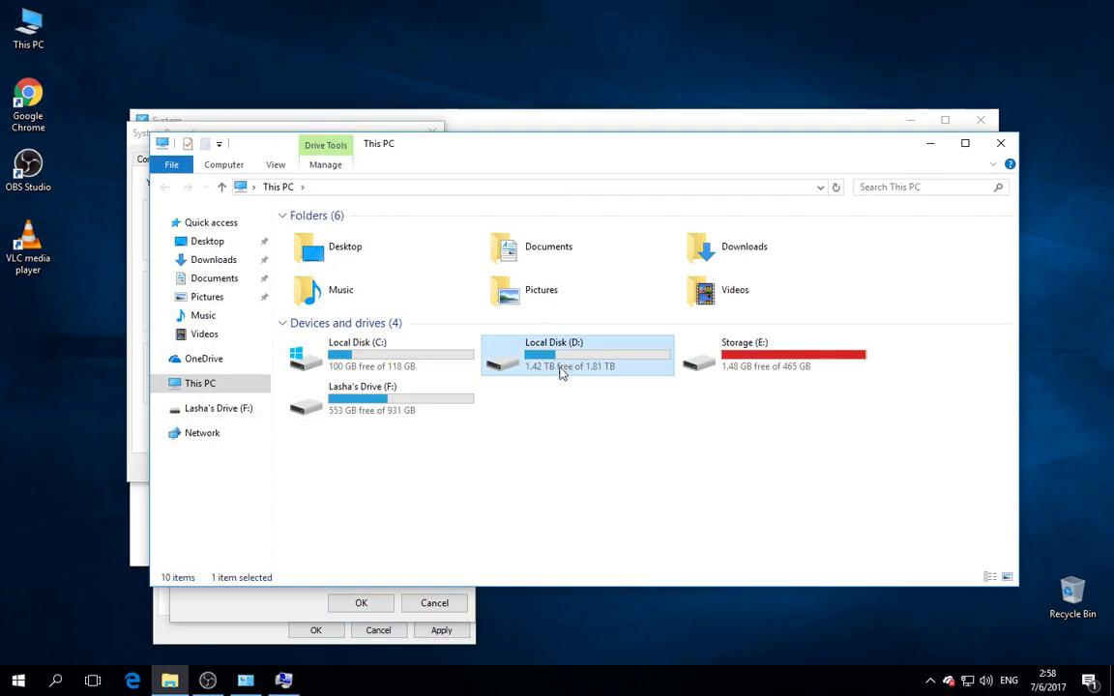
{"action": "left_click", "coordinate": [1002, 145]}
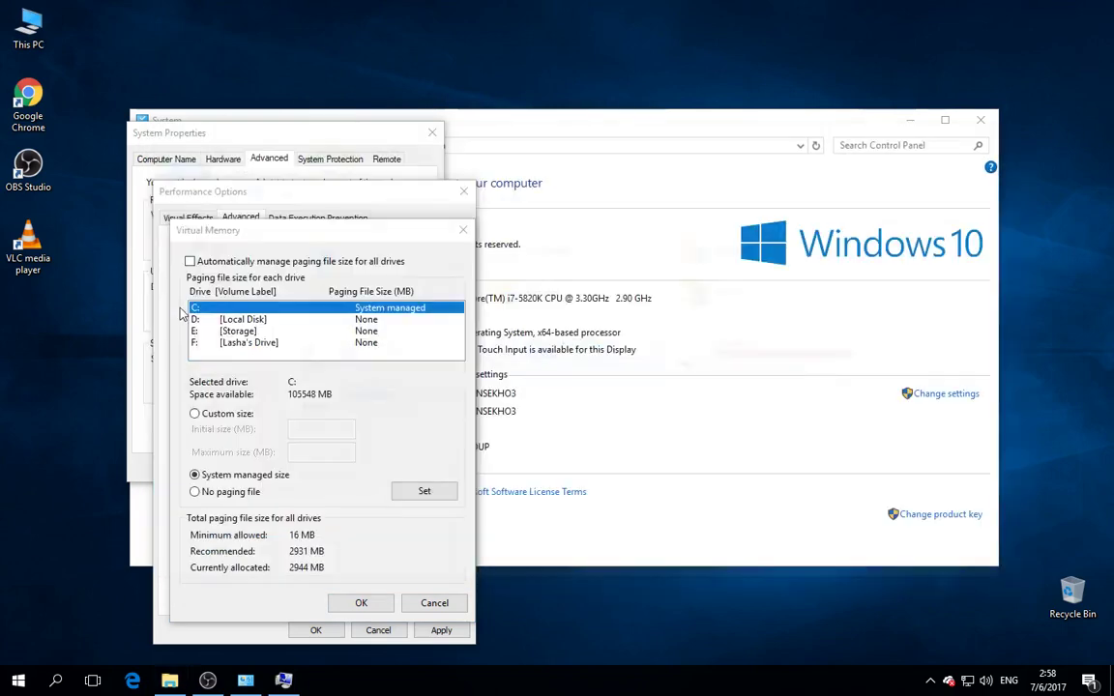
- Set a custom paging file for drive D: with an initial size of 10000 MB and a maximum size of 15000 MB
{"action": "left_click", "coordinate": [233, 320]}
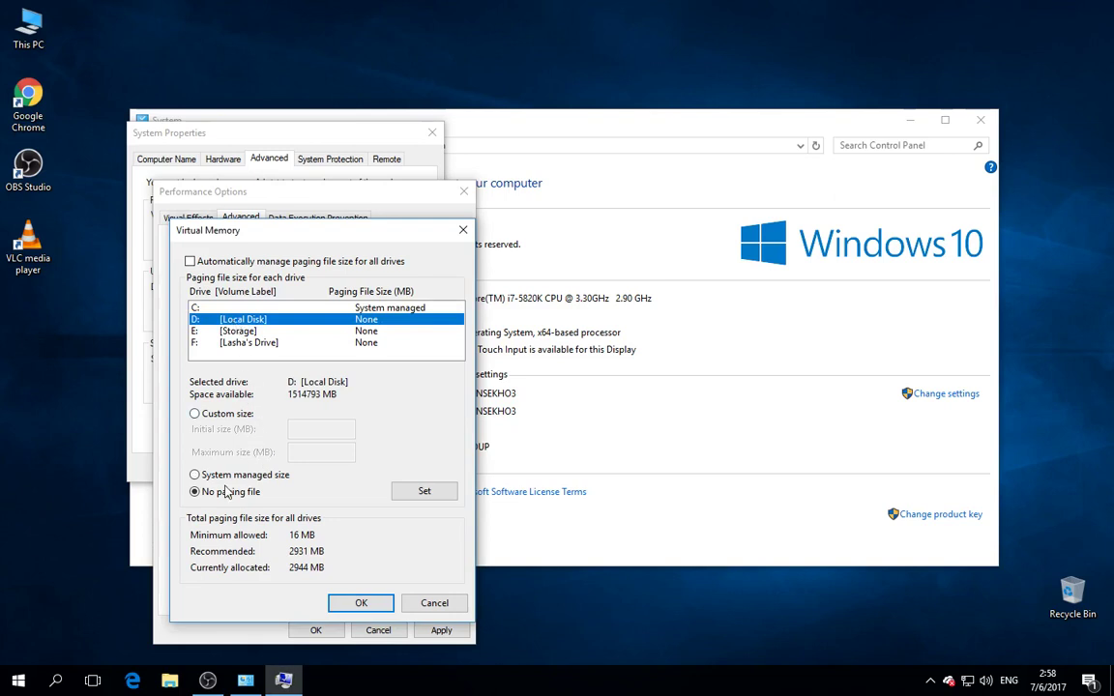
{"action": "left_click", "coordinate": [196, 413]}
{"action": "left_click", "coordinate": [317, 428]}
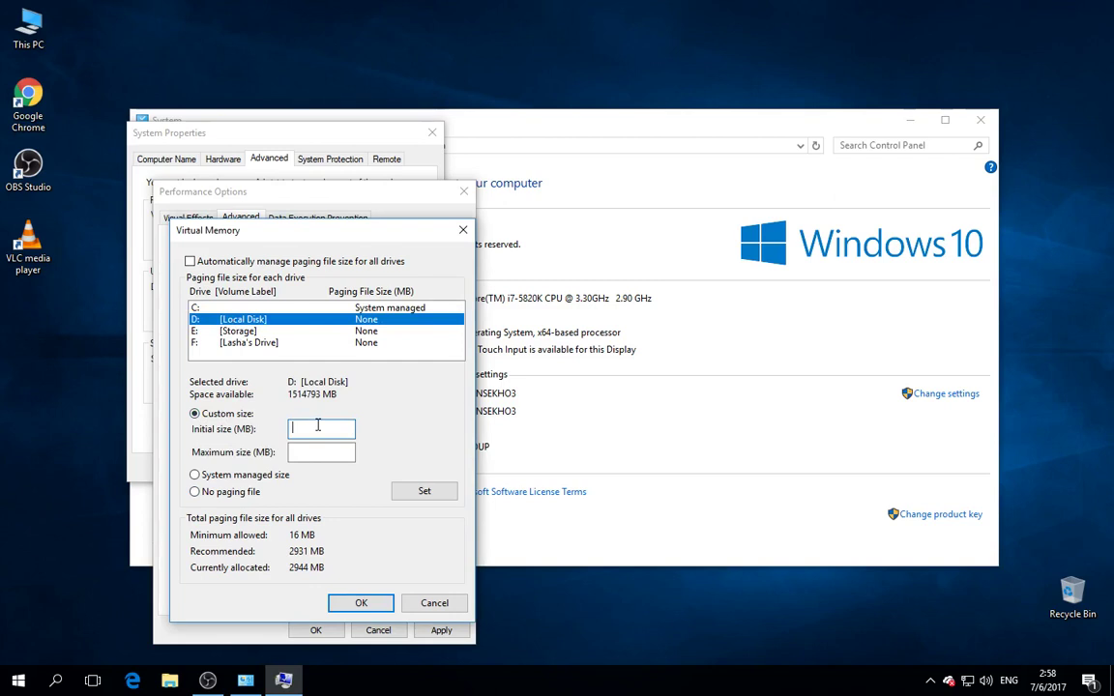
{"action": "type", "text": "10000"}
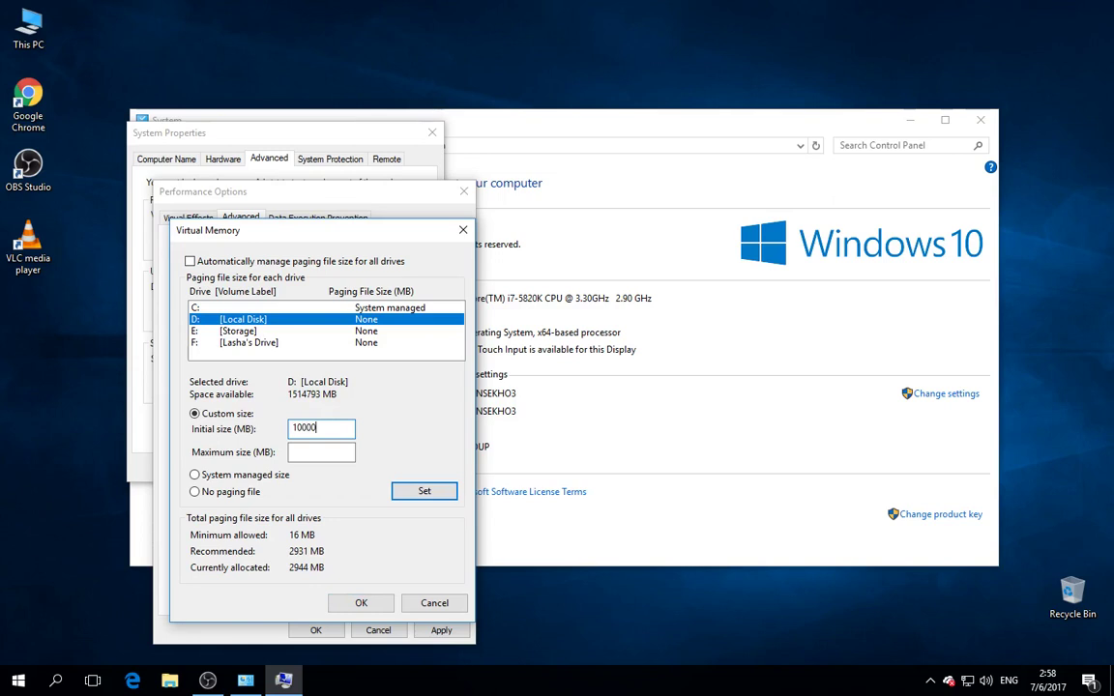
{"action": "left_click", "coordinate": [329, 455]}
{"action": "left_click", "coordinate": [437, 491]}
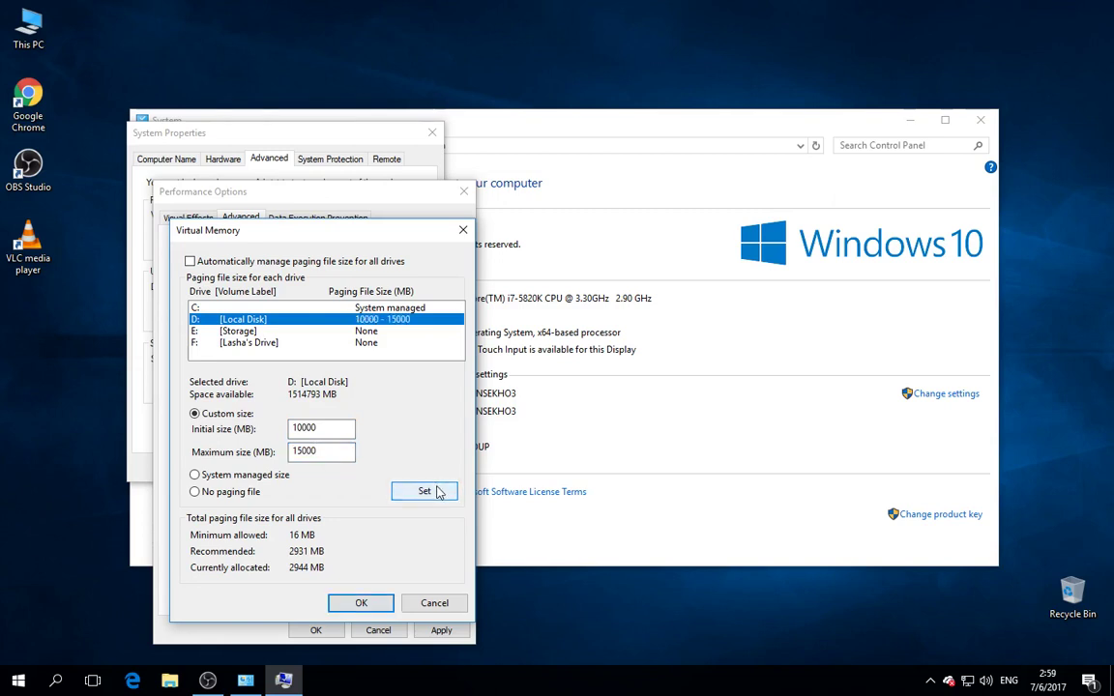
- Set drive C: to no paging file and confirm the virtual memory changes, overwriting the existing d:\pagefile.sys
{"action": "left_click", "coordinate": [334, 309]}
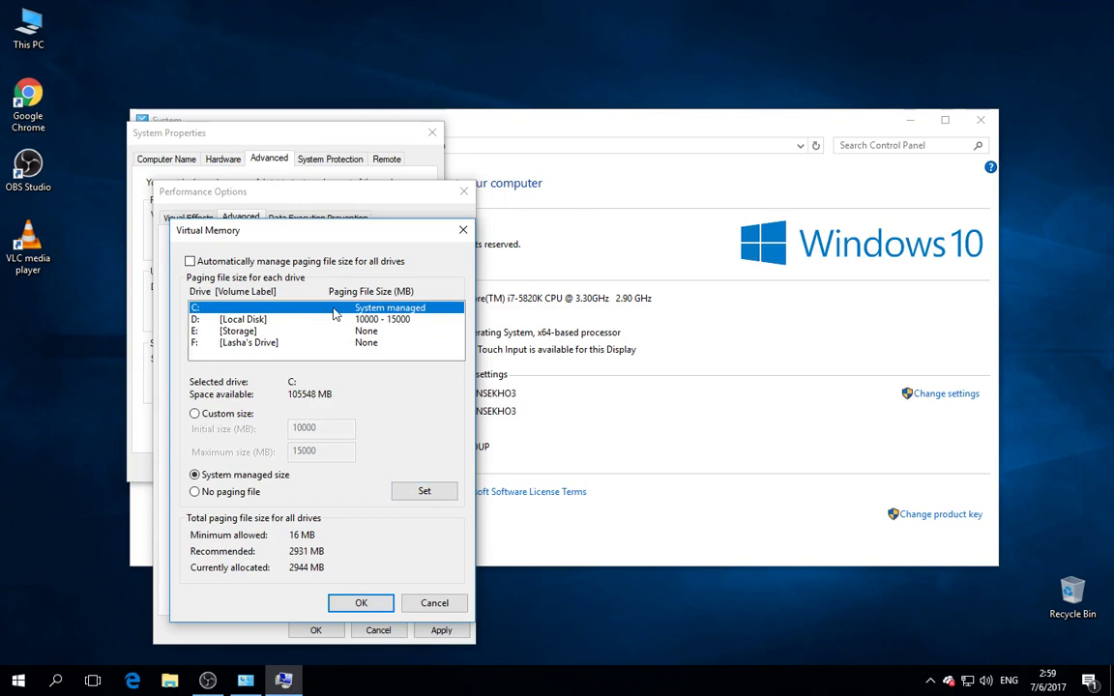
{"action": "left_click", "coordinate": [197, 491]}
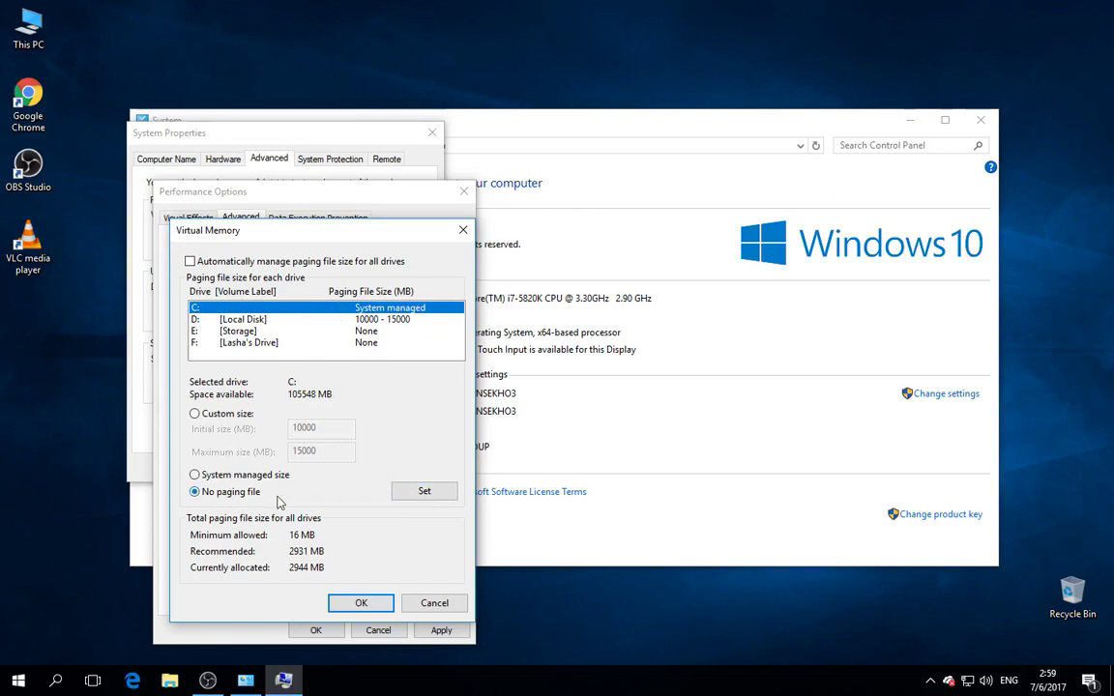
{"action": "left_click", "coordinate": [426, 491]}
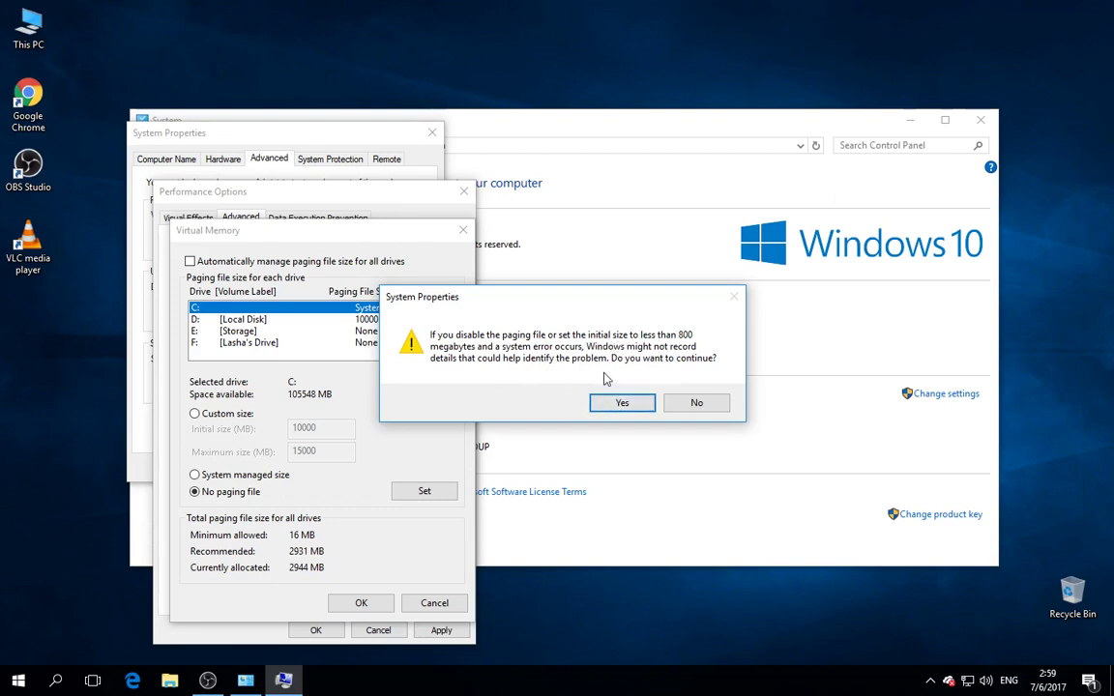
{"action": "left_click", "coordinate": [612, 404]}
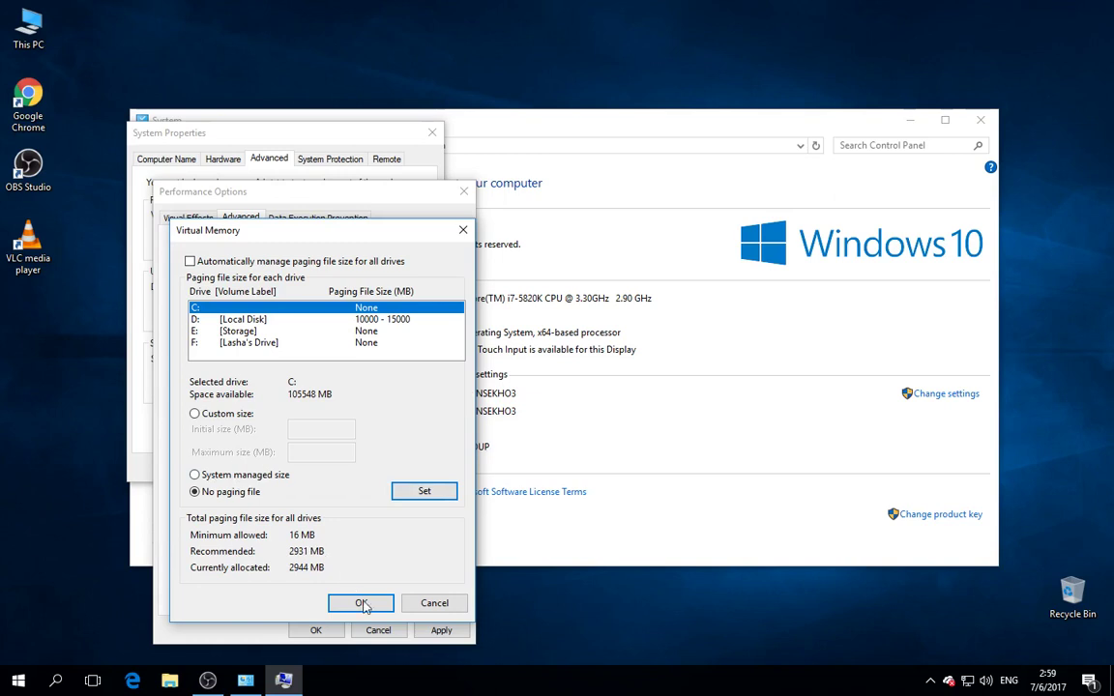
{"action": "left_click", "coordinate": [319, 319]}
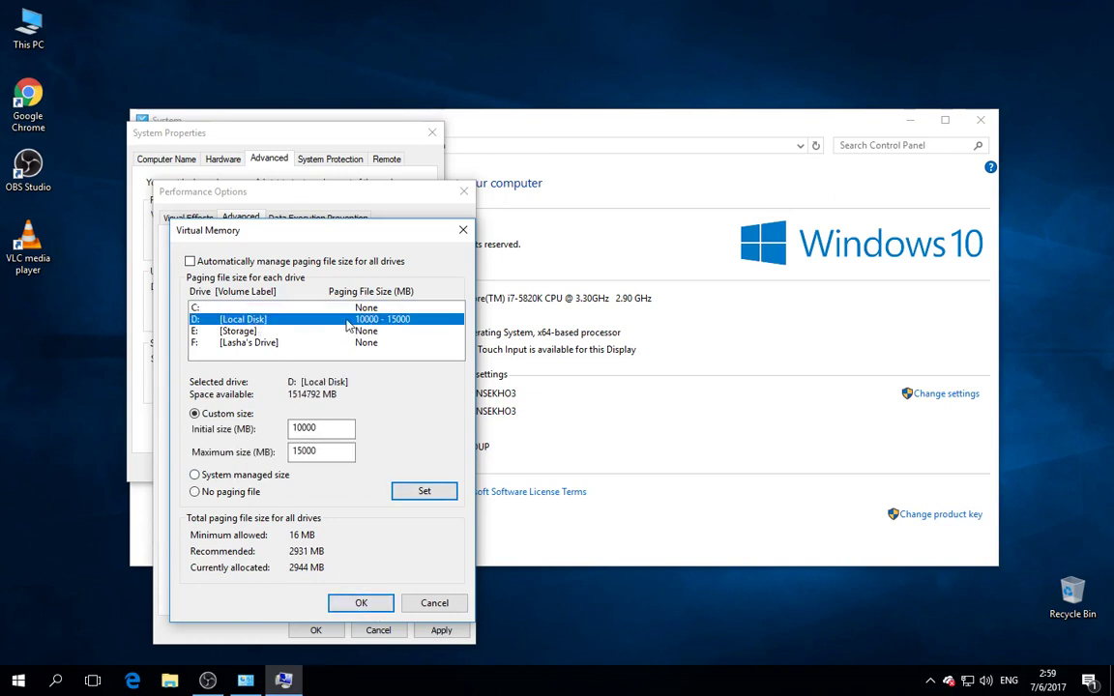
{"action": "left_click", "coordinate": [377, 606]}
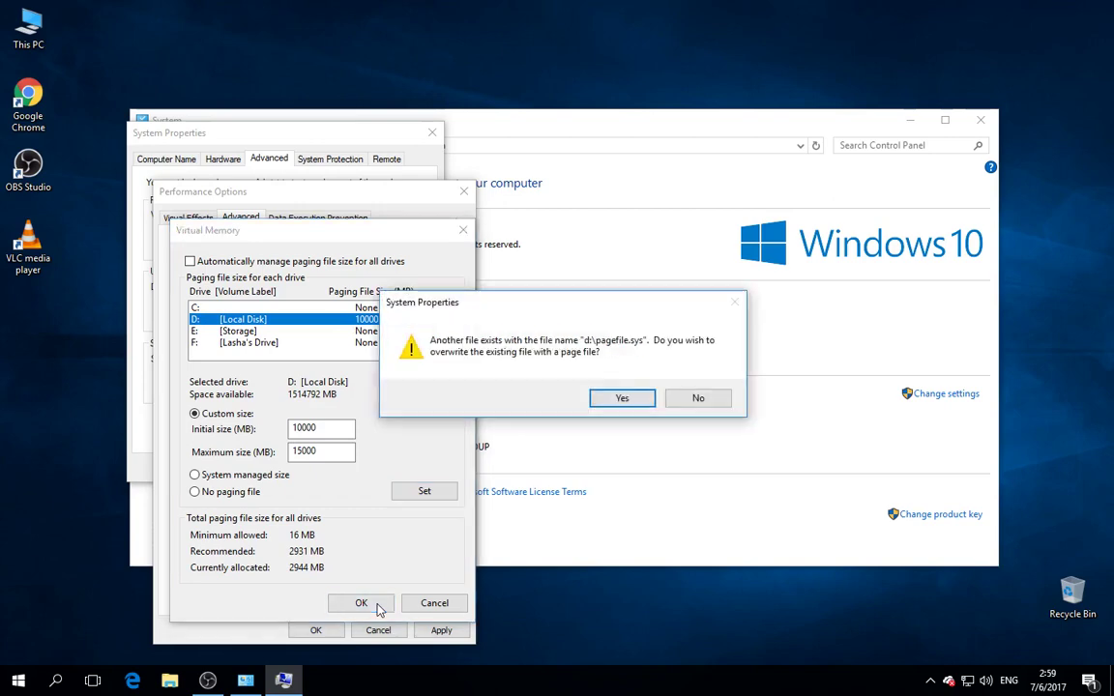
{"action": "left_click", "coordinate": [622, 399]}
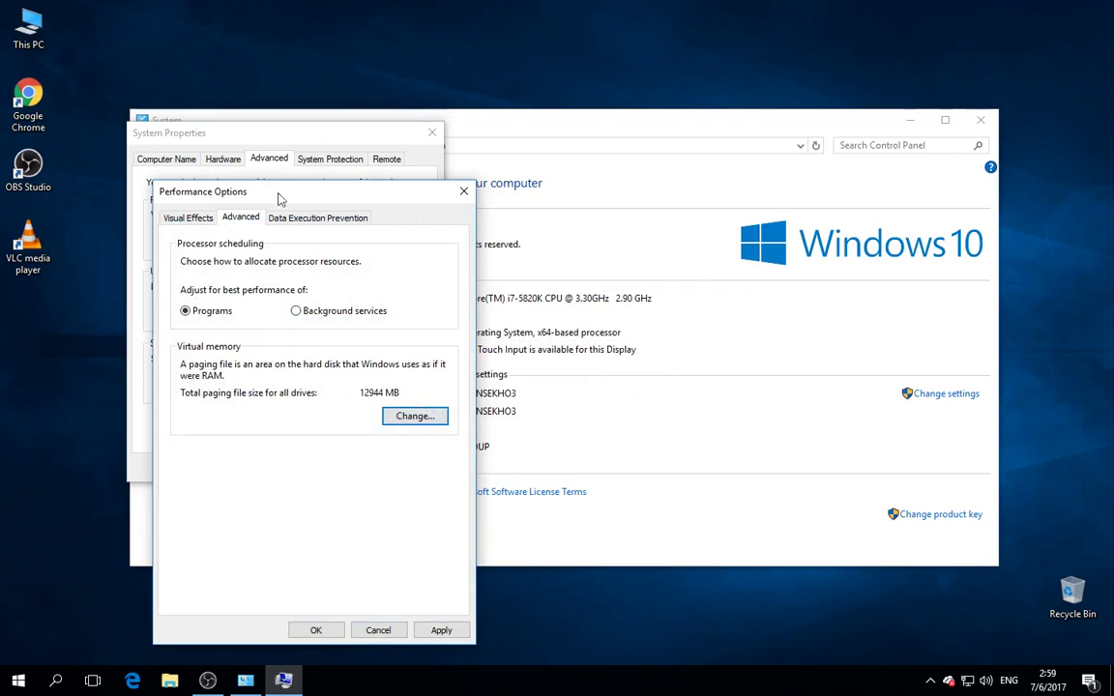
- Open and refresh This PC to compare the drives' free space, and close the window
{"action": "left_click", "coordinate": [35, 34]}
{"action": "double_click", "coordinate": [35, 34]}
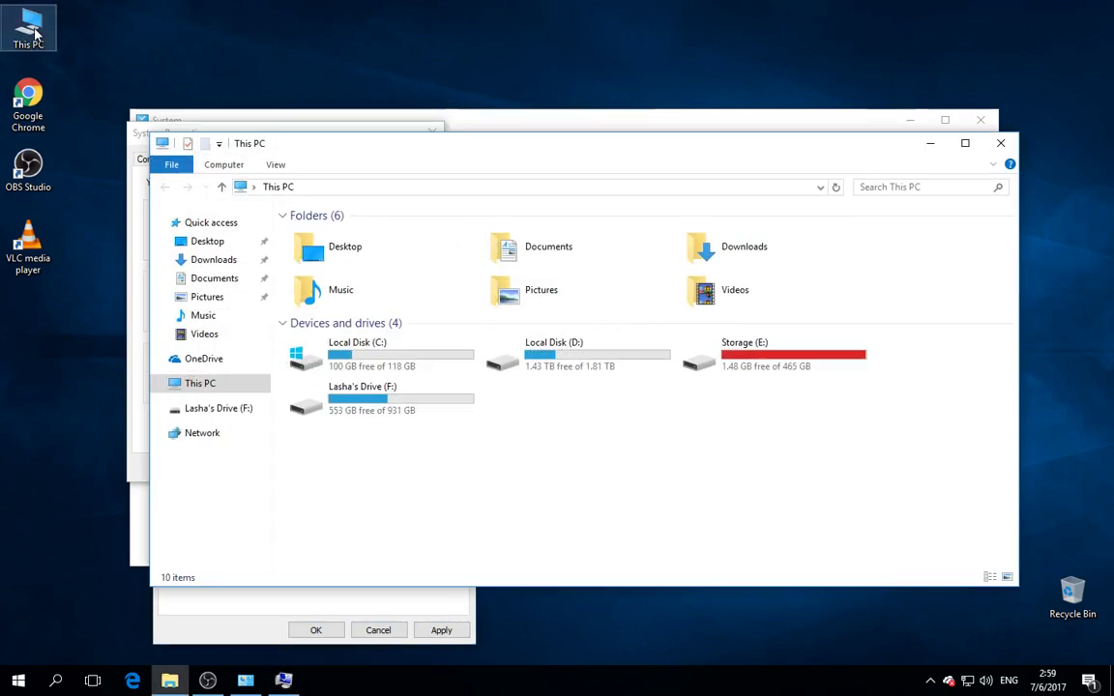
{"action": "right_click", "coordinate": [562, 382]}
{"action": "left_click", "coordinate": [617, 443]}
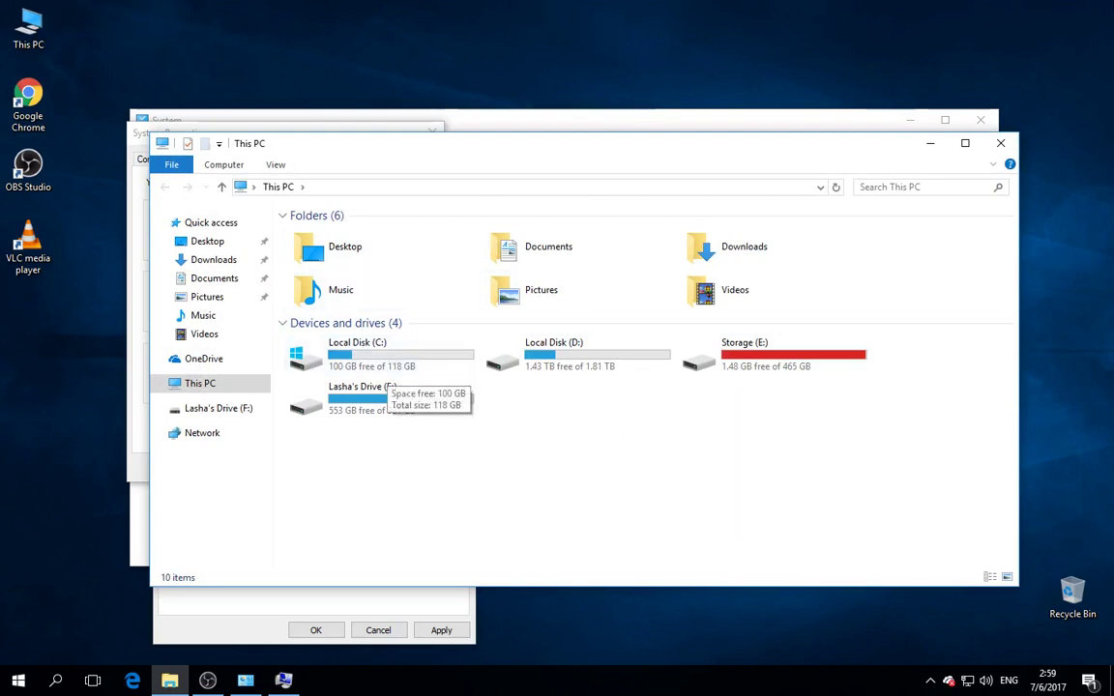
{"action": "left_click", "coordinate": [1002, 146]}
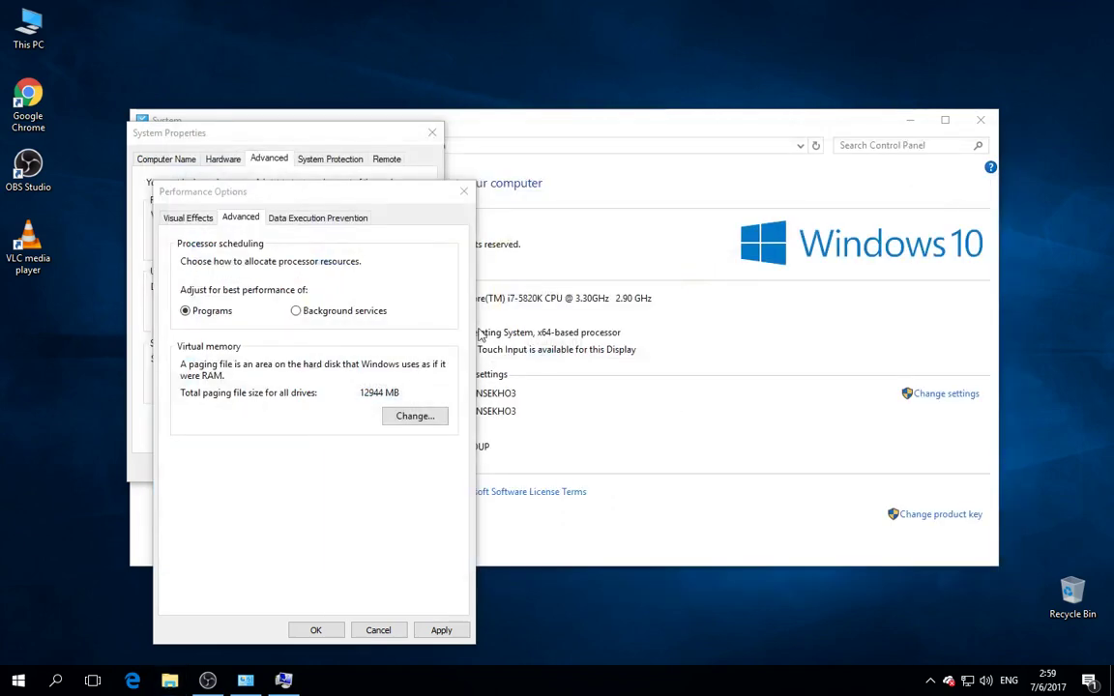
- Apply the performance options with processor scheduling adjusted for Programs, and close System Properties
{"action": "left_click", "coordinate": [440, 630]}
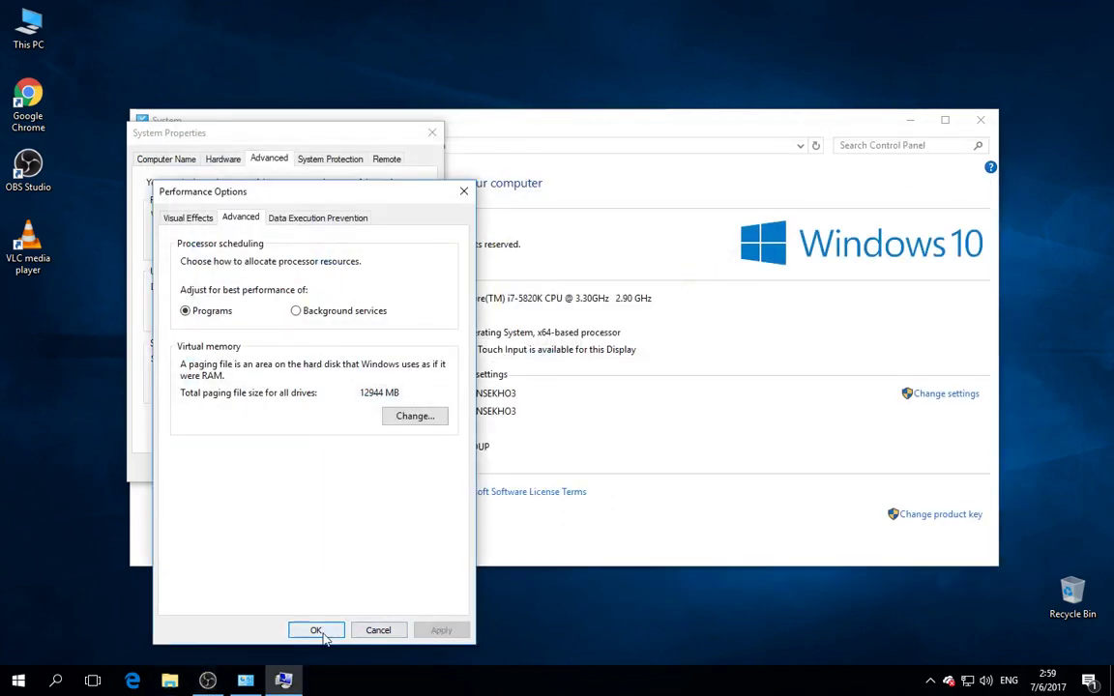
{"action": "left_click", "coordinate": [342, 310]}
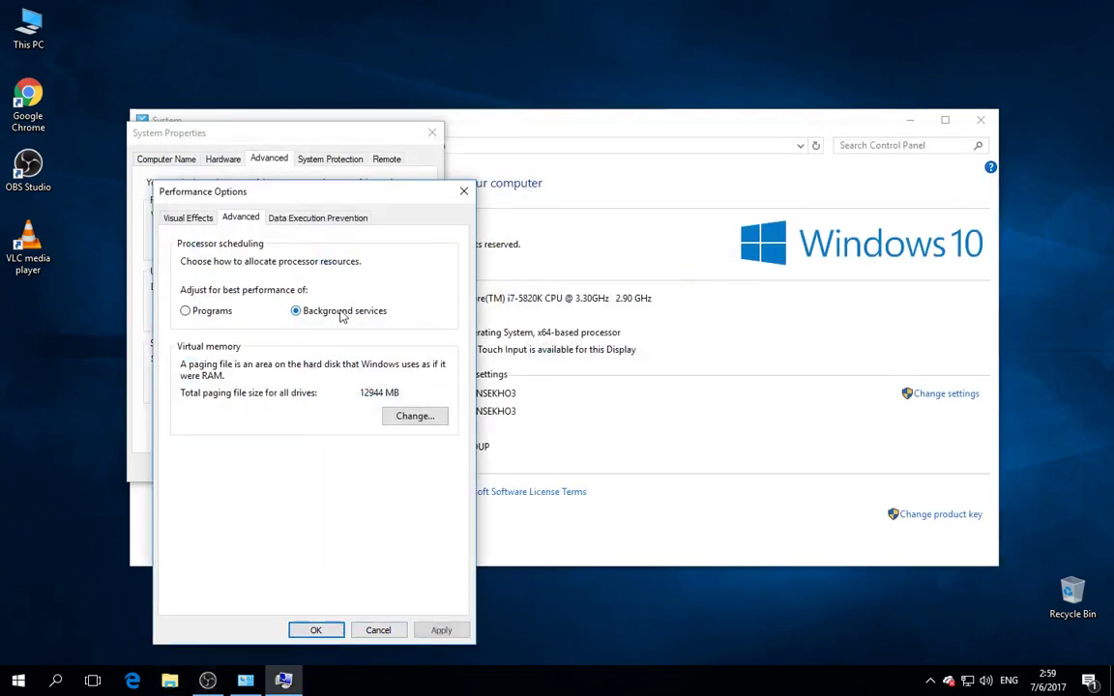
{"action": "left_click", "coordinate": [214, 310]}
{"action": "left_click", "coordinate": [307, 629]}
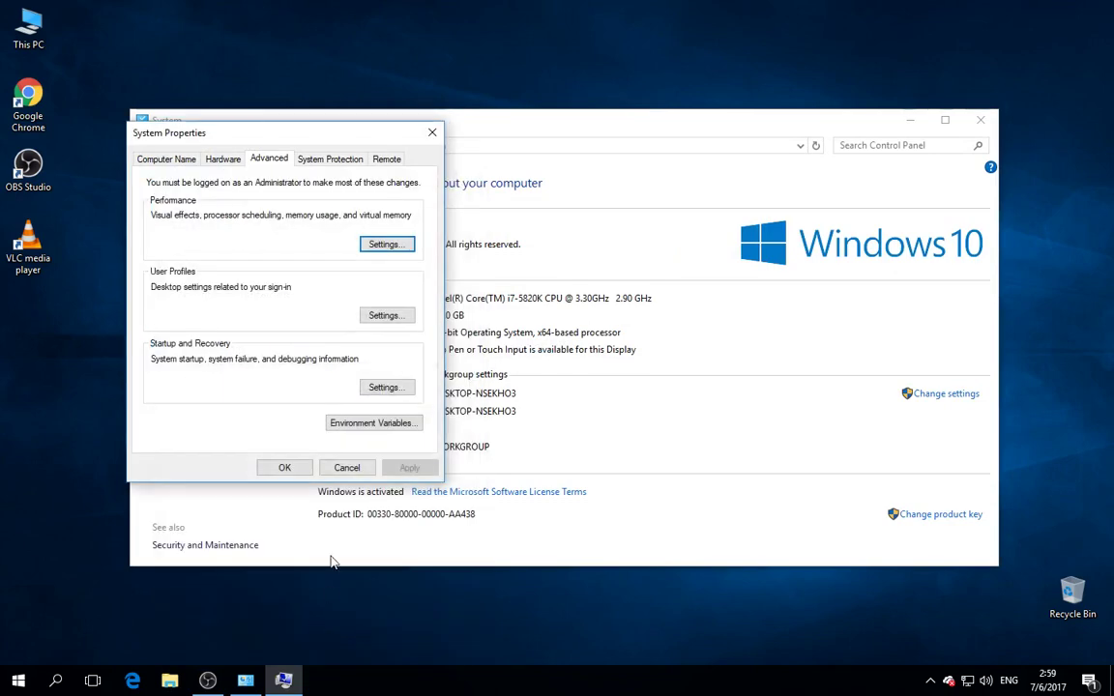
{"action": "left_click", "coordinate": [285, 467]}
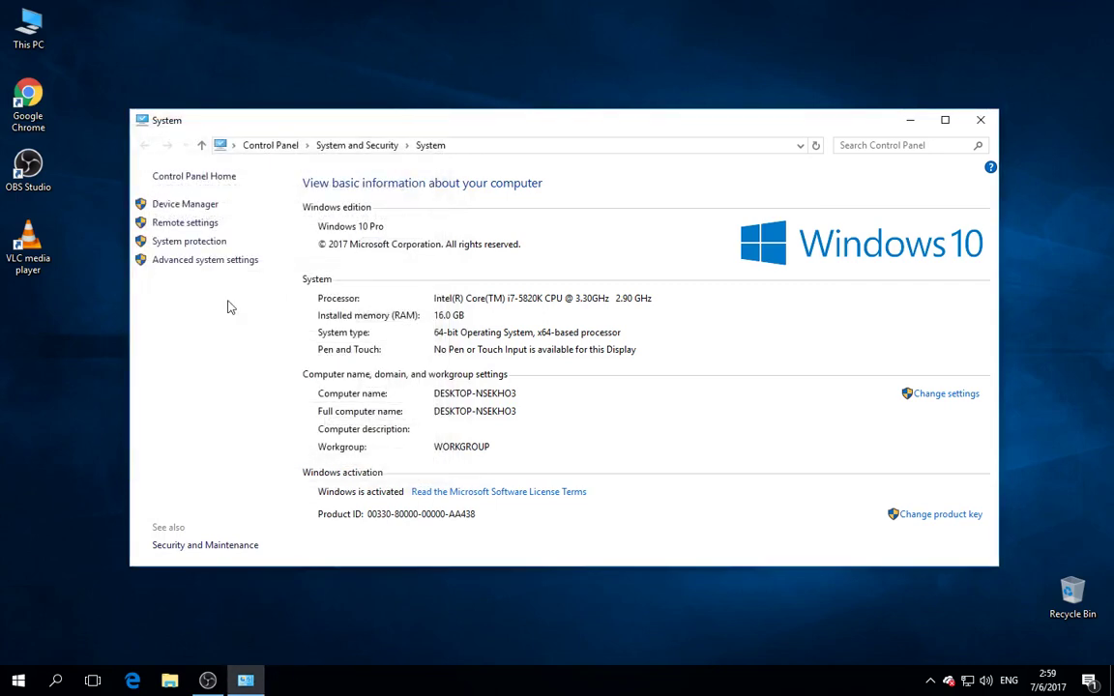
- Reopen This PC and refresh it several times to check the free space on Local Disk (C:)
{"action": "double_click", "coordinate": [31, 38]}
{"action": "right_click", "coordinate": [517, 468]}
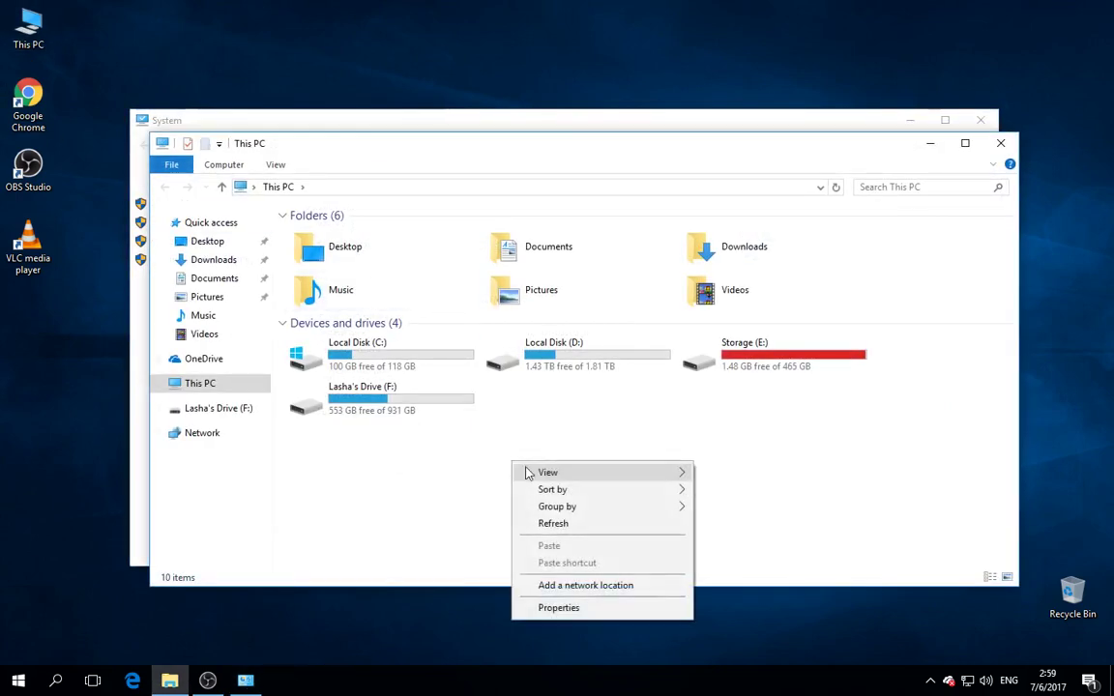
{"action": "left_click", "coordinate": [557, 524]}
{"action": "right_click", "coordinate": [442, 458]}
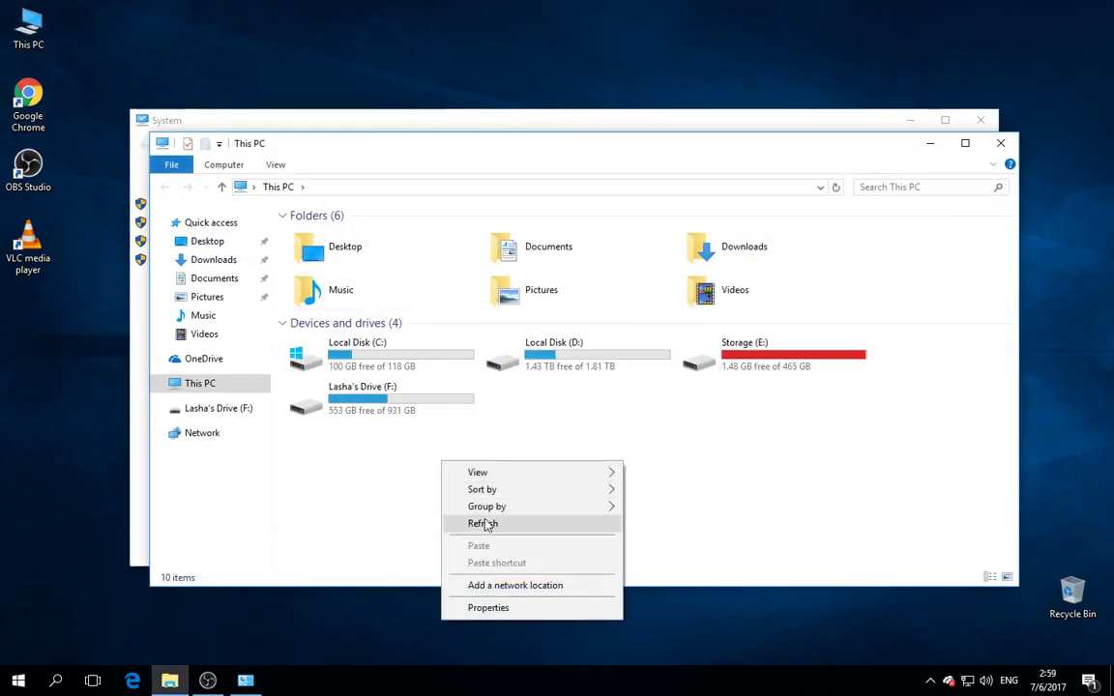
{"action": "left_click", "coordinate": [484, 520]}
{"action": "right_click", "coordinate": [442, 458]}
{"action": "left_click", "coordinate": [490, 519]}
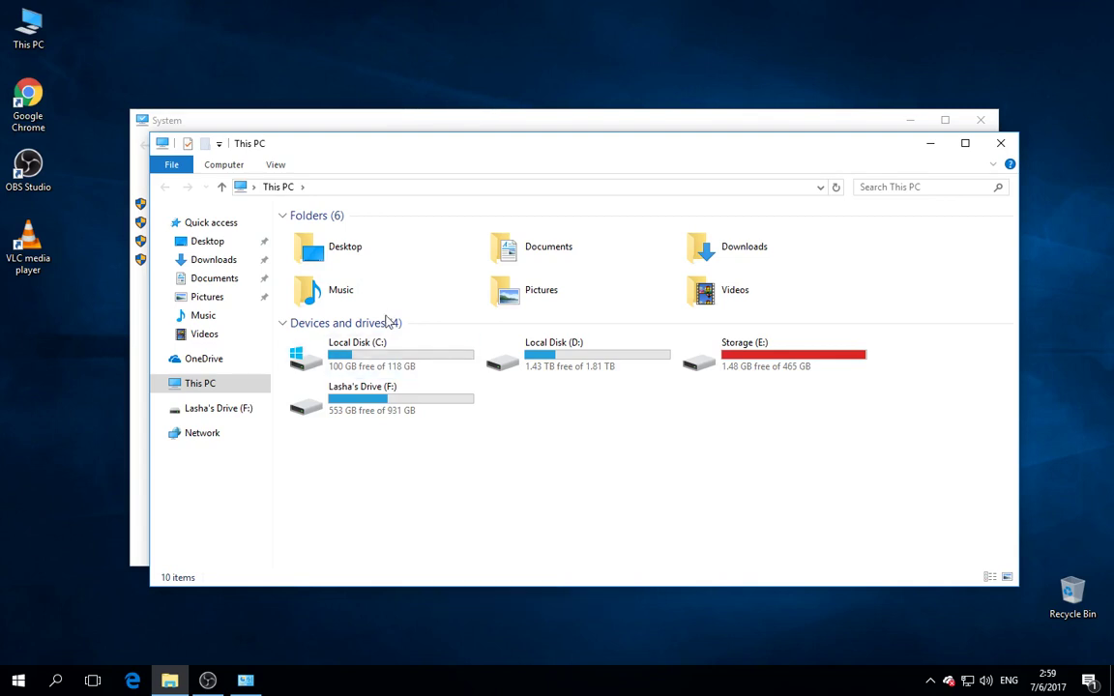
- Check the combined size of all folders on Local Disk (C:) in their properties, and return to This PC
{"action": "double_click", "coordinate": [392, 355]}
{"action": "left_click_drag", "start_coordinate": [366, 355], "coordinate": [348, 288]}
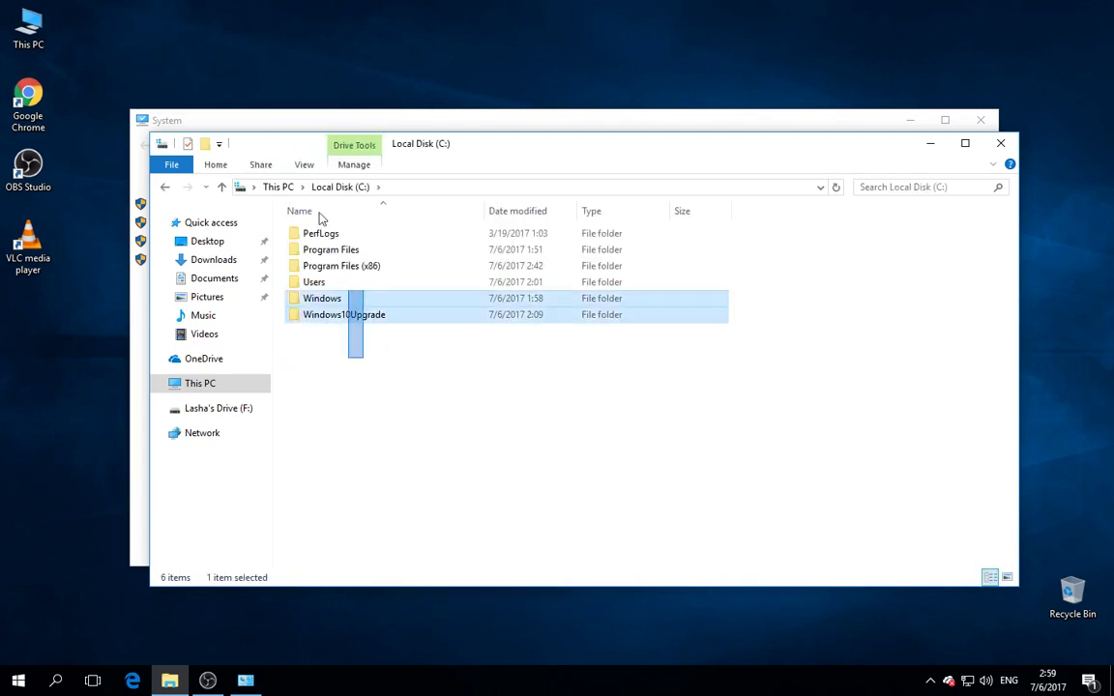
{"action": "key", "text": "ctrl+a"}
{"action": "right_click", "coordinate": [332, 282]}
{"action": "left_click", "coordinate": [417, 522]}
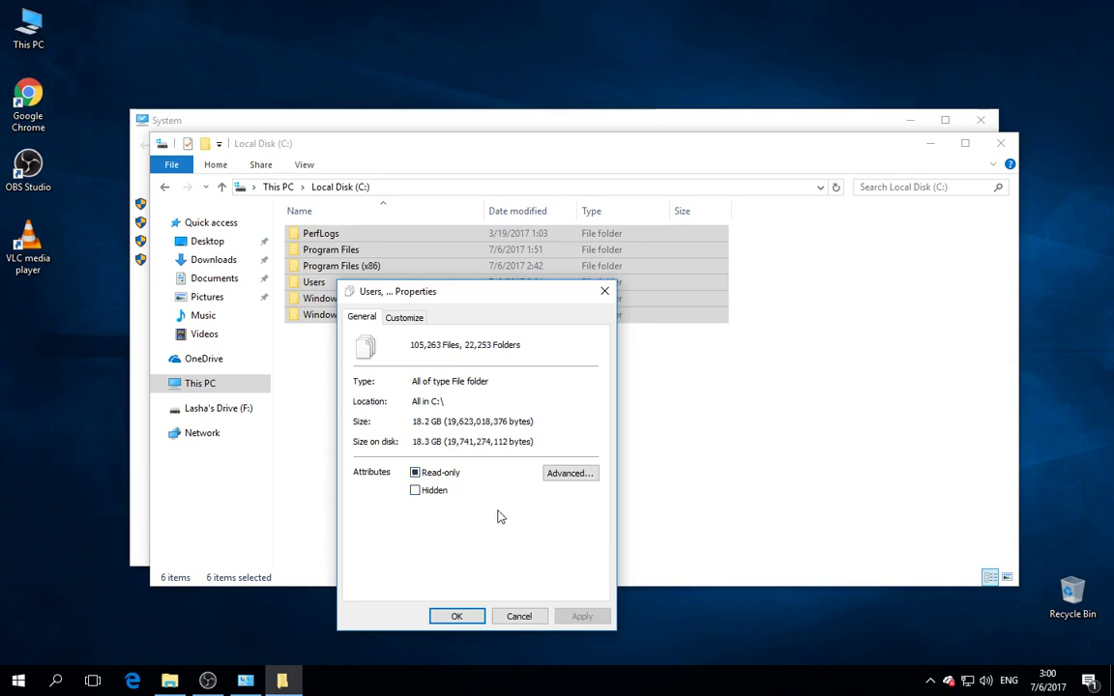
{"action": "left_click", "coordinate": [519, 617]}
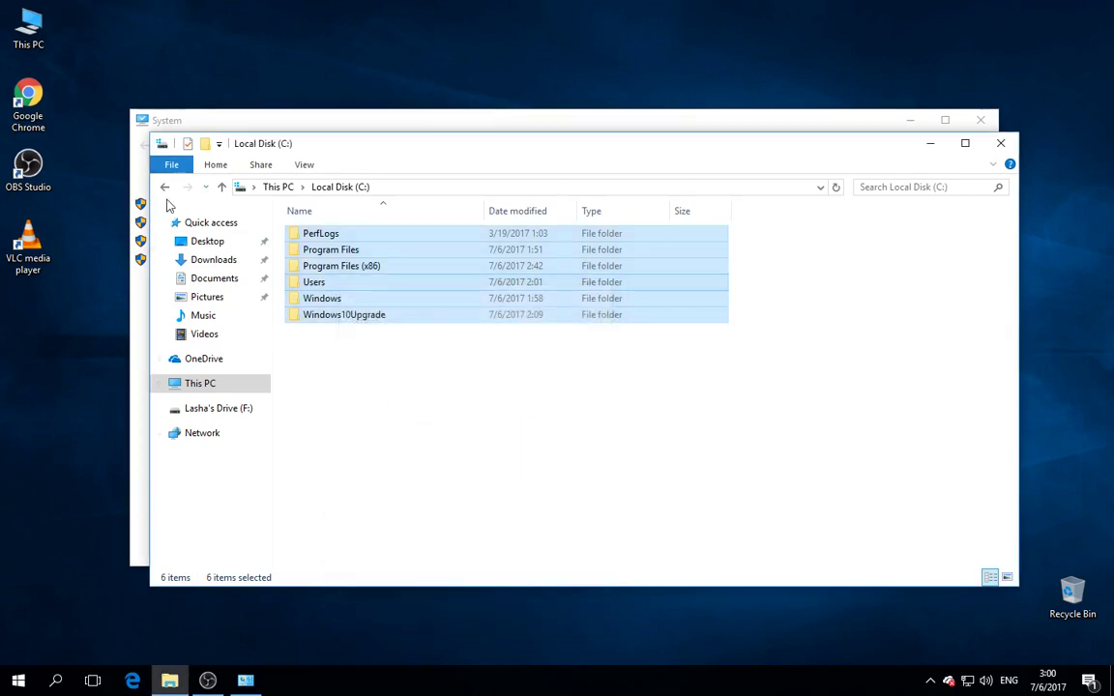
{"action": "key", "text": "alt+Left"}
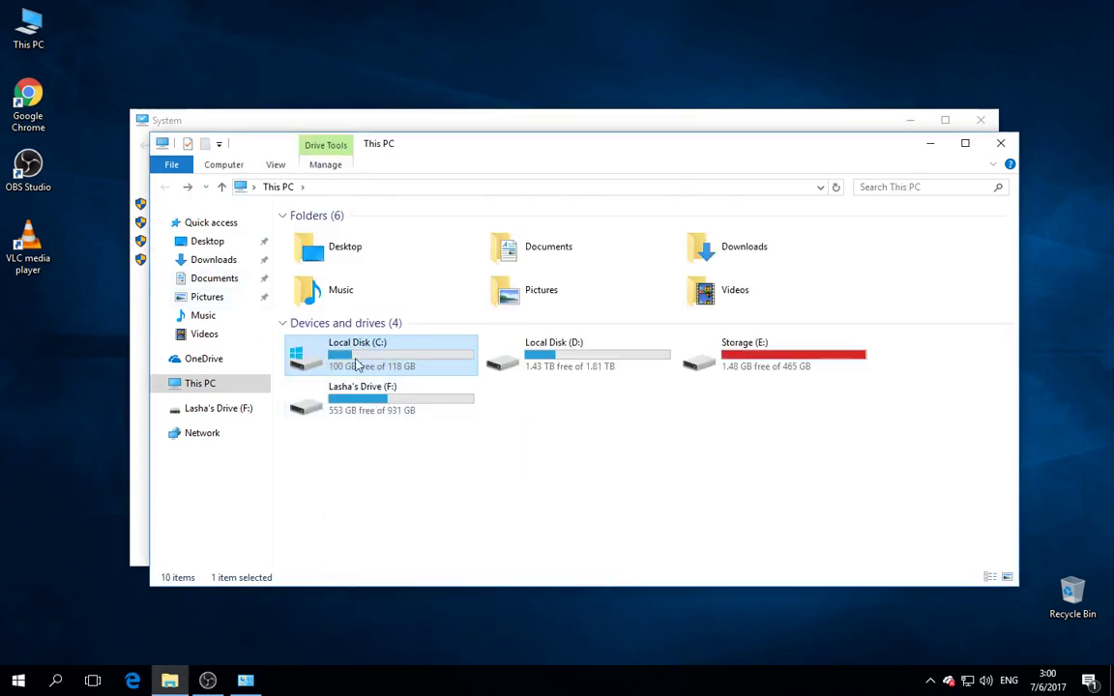
{"action": "left_click", "coordinate": [542, 468]}
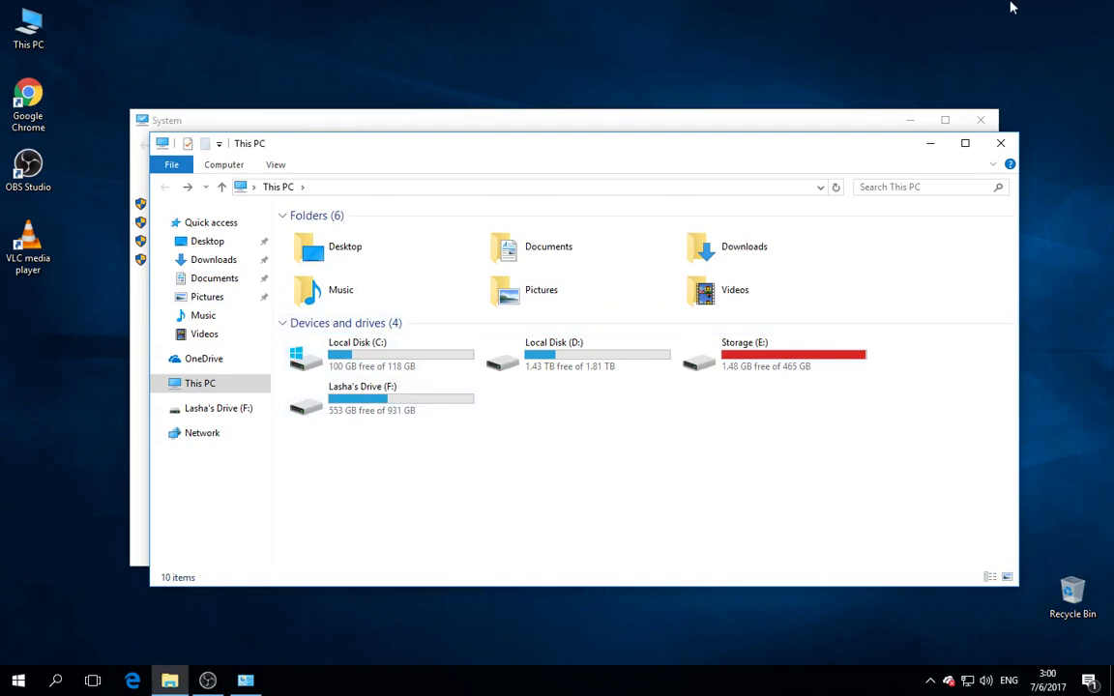
- Close This PC and open the visual effects settings in Performance Options from the advanced system settings
{"action": "left_click", "coordinate": [1001, 143]}
{"action": "left_click", "coordinate": [188, 269]}
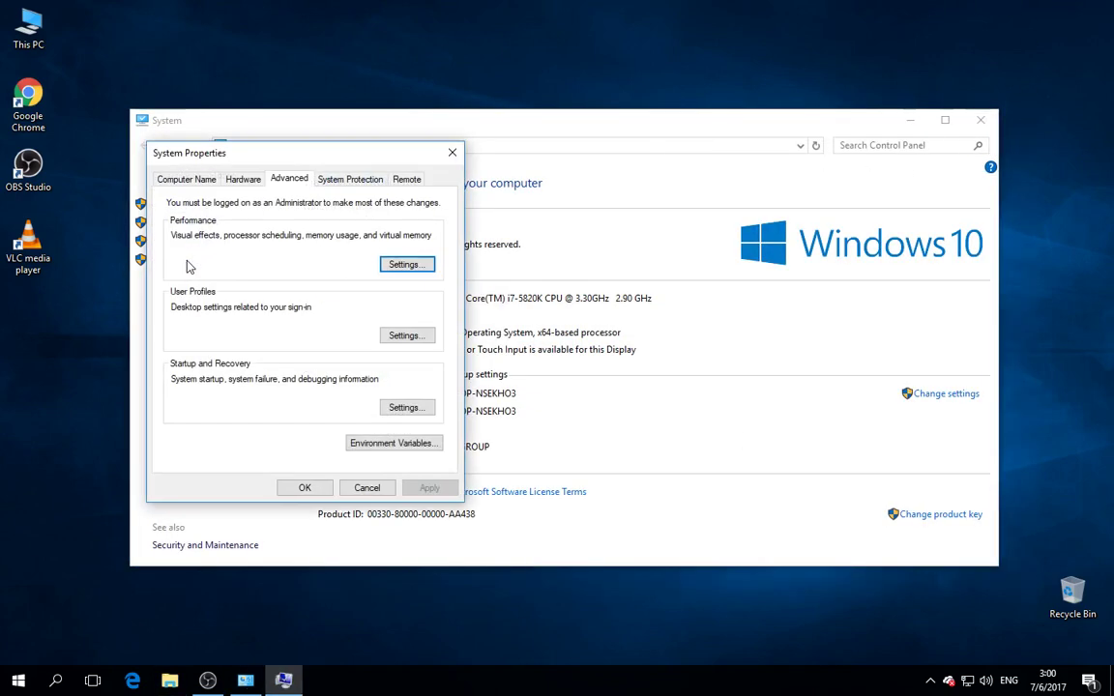
{"action": "left_click_drag", "start_coordinate": [281, 152], "coordinate": [518, 136]}
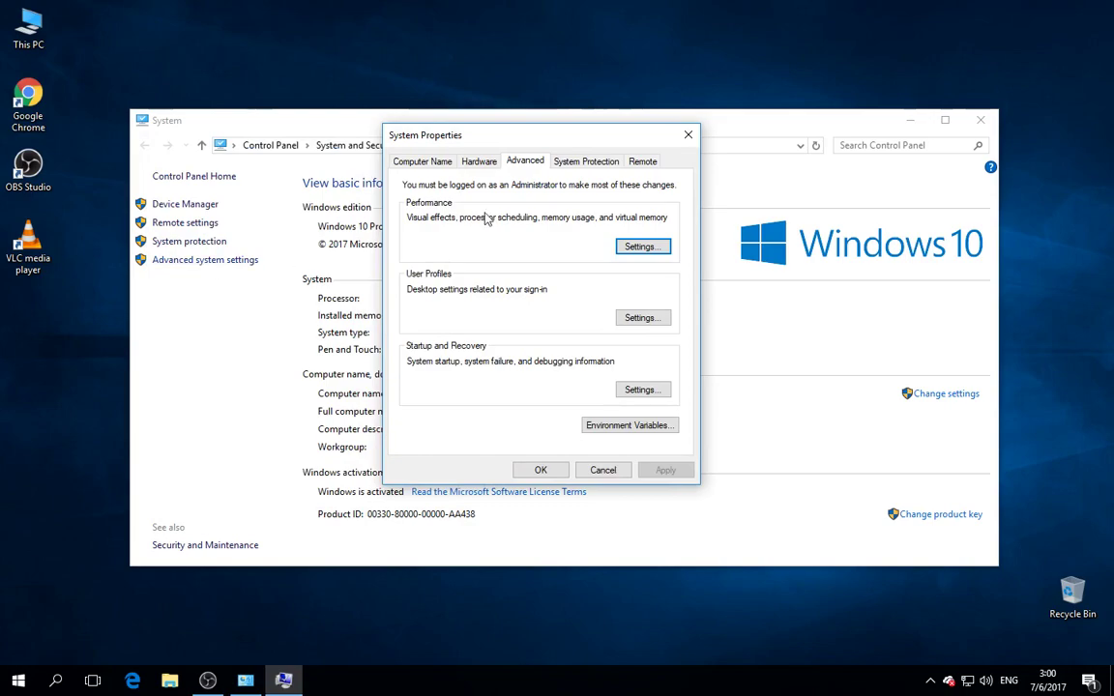
{"action": "left_click", "coordinate": [657, 251]}
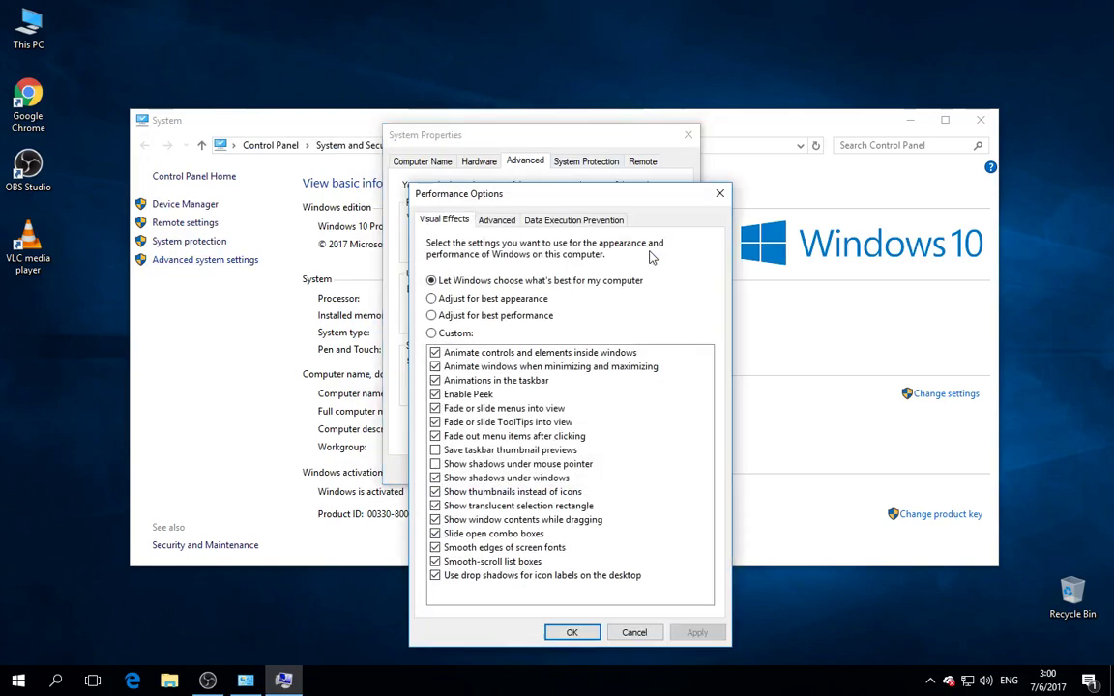
{"action": "left_click_drag", "start_coordinate": [455, 193], "coordinate": [490, 179]}
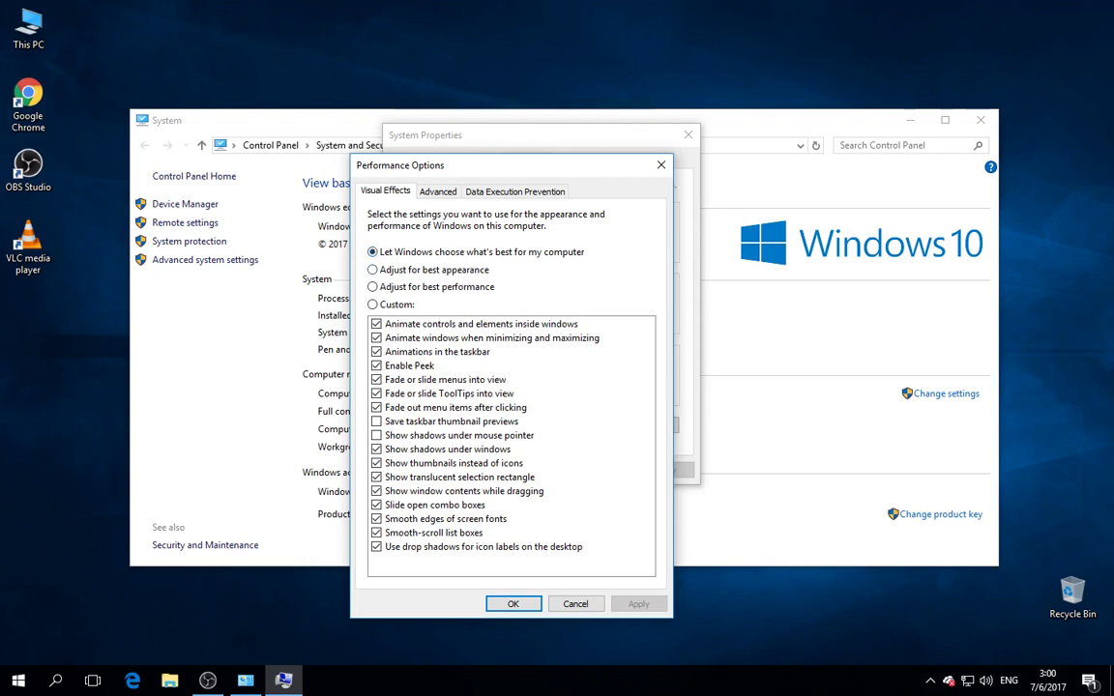
{"action": "left_click", "coordinate": [1089, 681]}
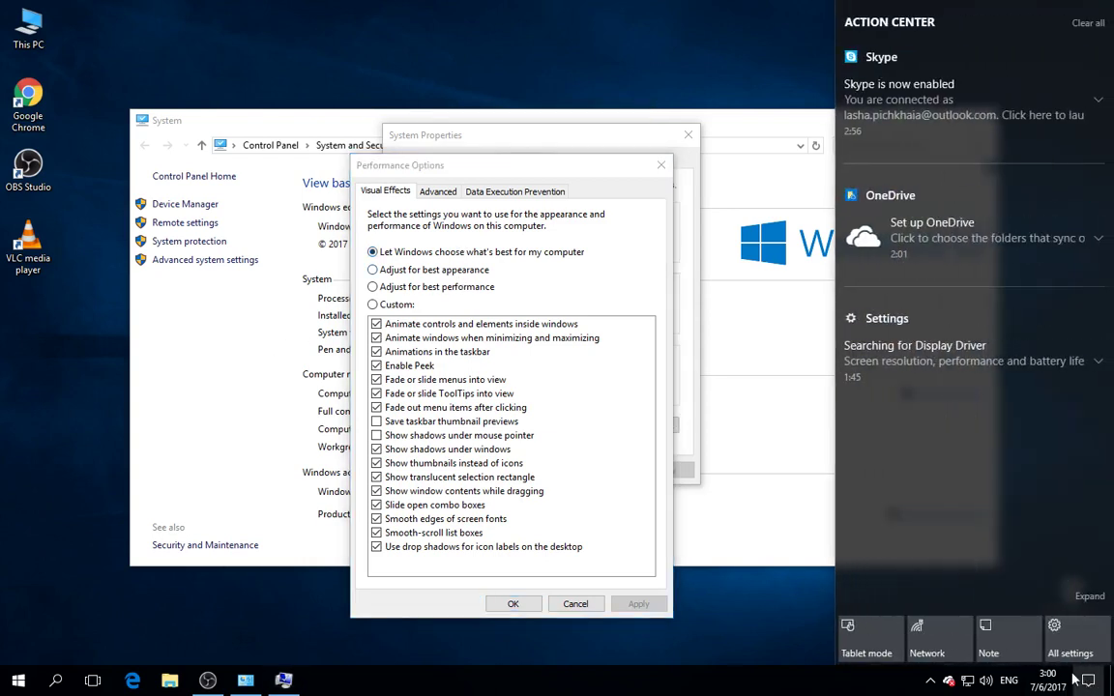
{"action": "left_click", "coordinate": [631, 566]}
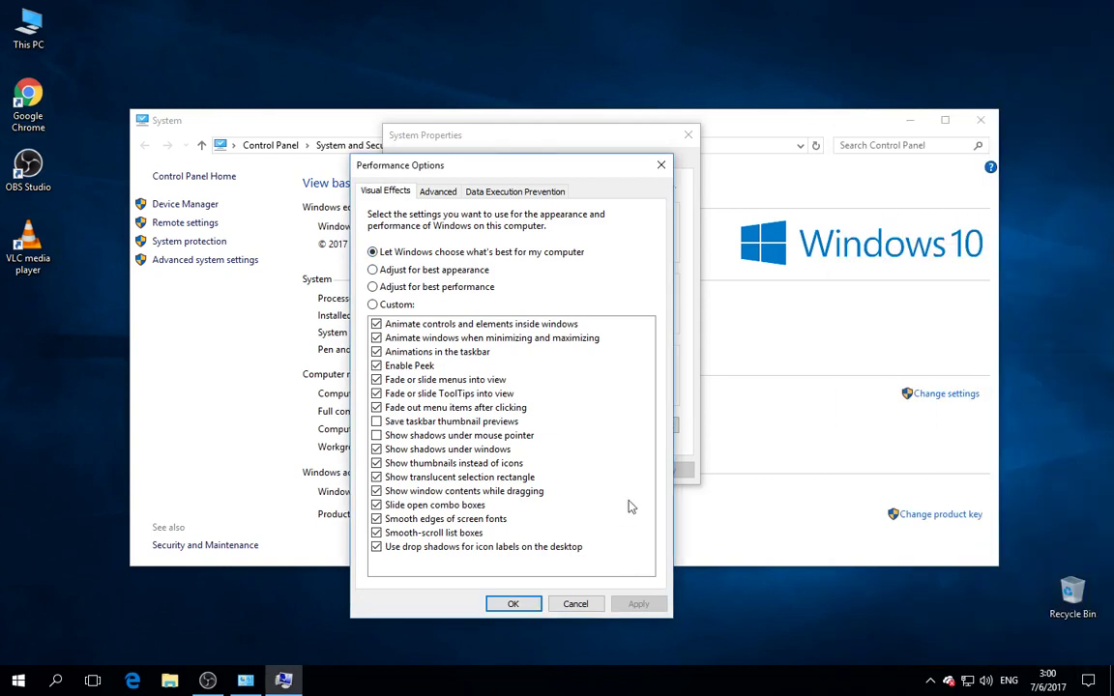
- Adjust visual effects for best performance, but enable Peek, mouse pointer and window shadows, thumbnails, translucent selection rectangle and window contents while dragging
{"action": "left_click", "coordinate": [435, 288]}
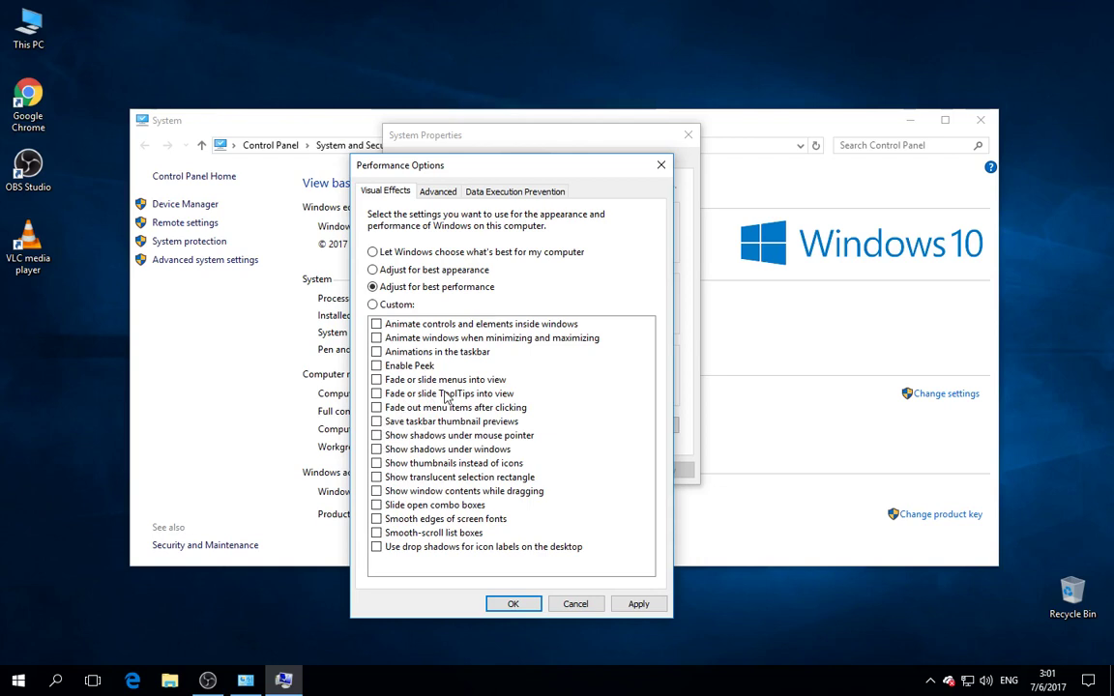
{"action": "left_click", "coordinate": [399, 368]}
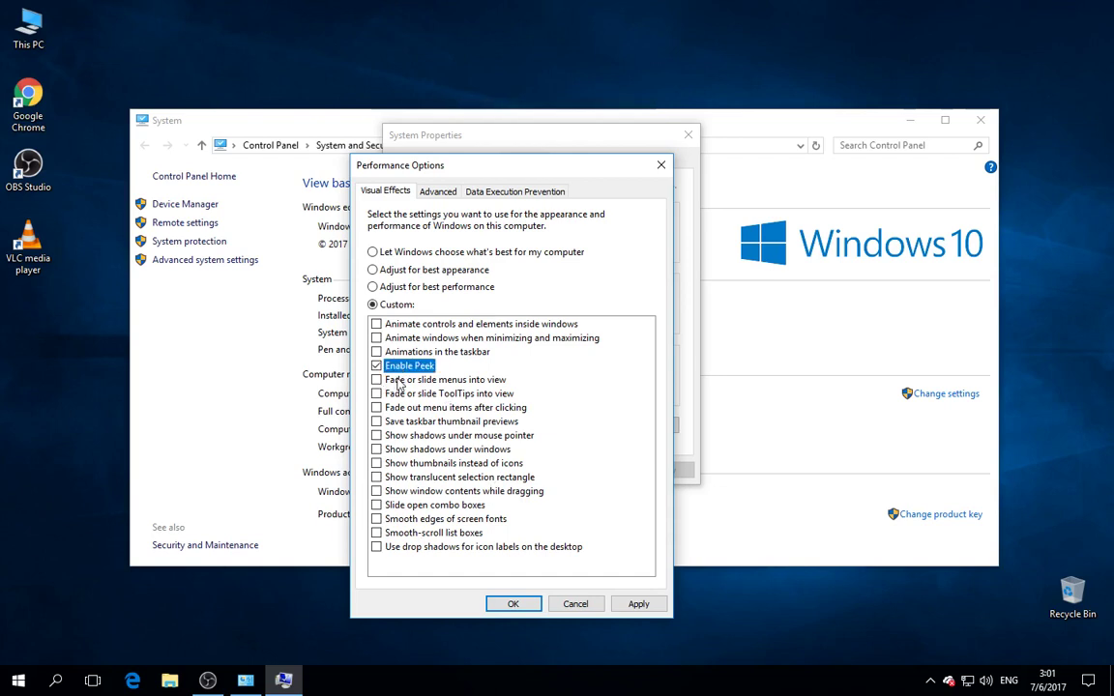
{"action": "left_click", "coordinate": [400, 435]}
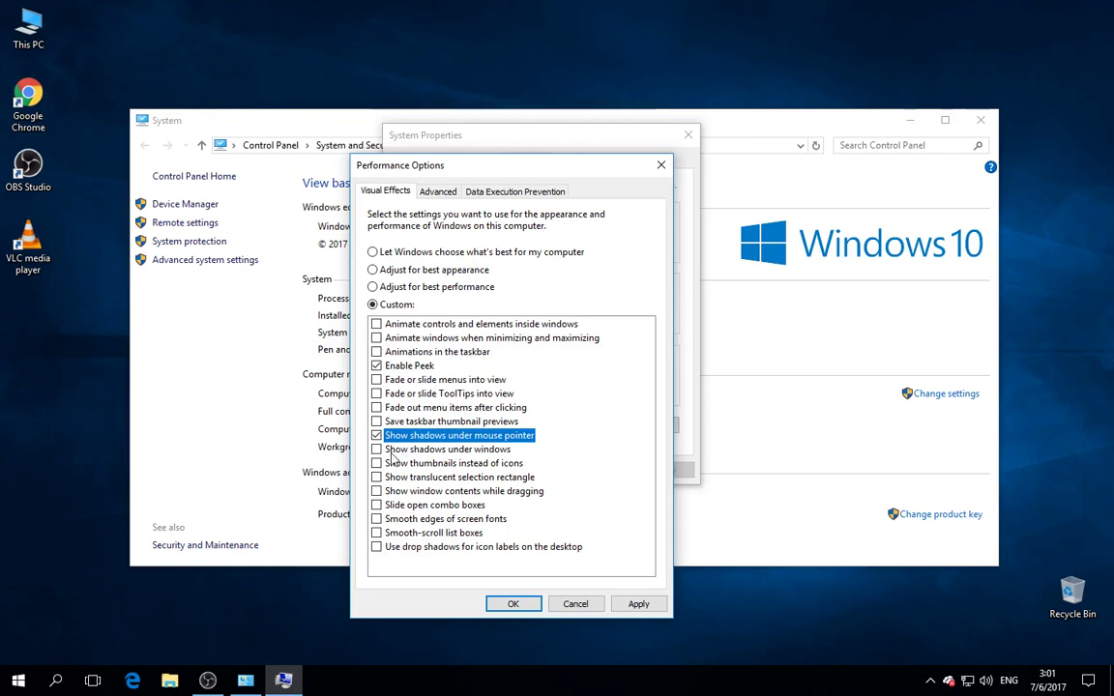
{"action": "left_click", "coordinate": [394, 451]}
{"action": "left_click", "coordinate": [414, 465]}
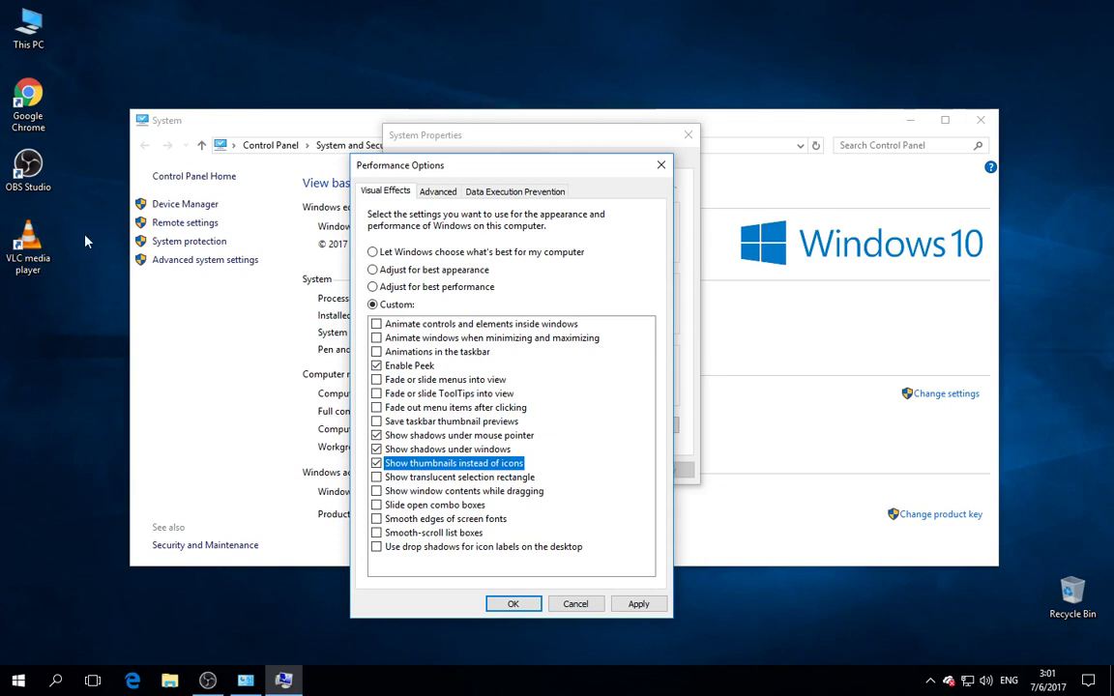
{"action": "left_click", "coordinate": [426, 483]}
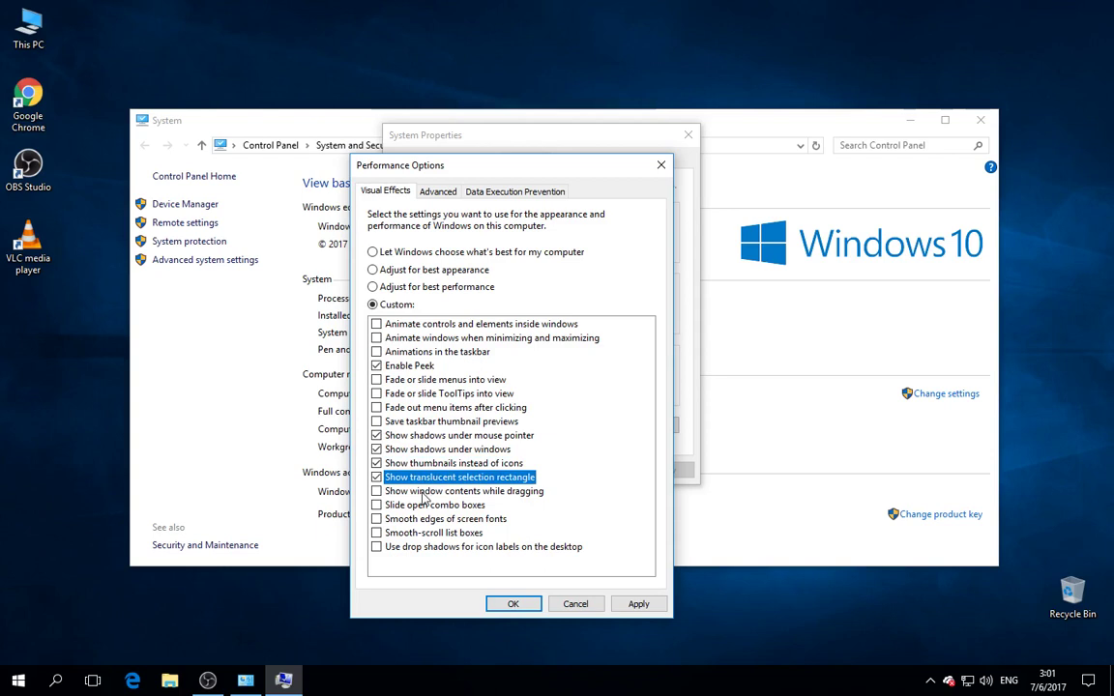
{"action": "left_click", "coordinate": [423, 492]}
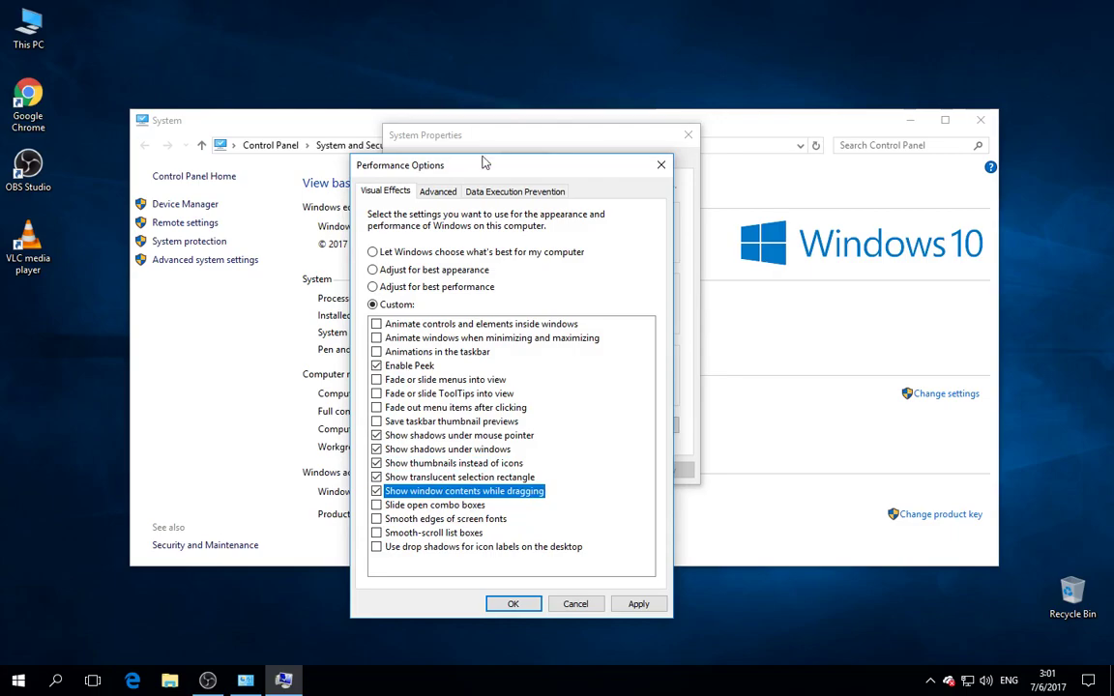
- Enable smooth edges of screen fonts, smooth-scroll list boxes and drop shadows for desktop icon labels, and apply the visual effects
{"action": "left_click_drag", "start_coordinate": [495, 169], "coordinate": [437, 146]}
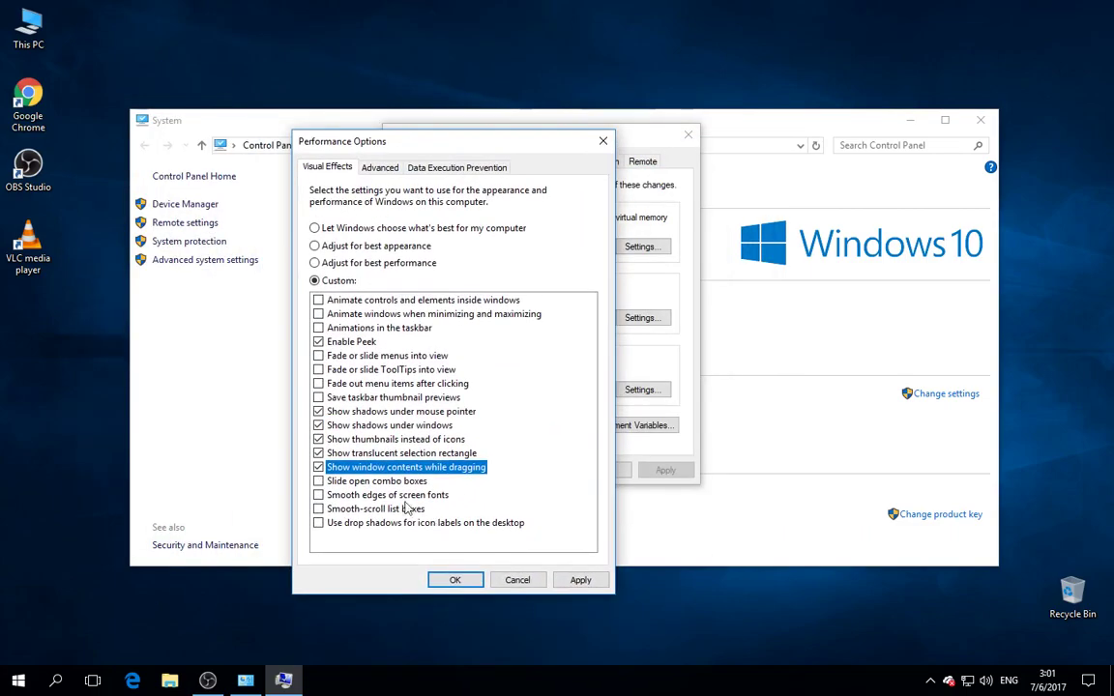
{"action": "left_click", "coordinate": [354, 496]}
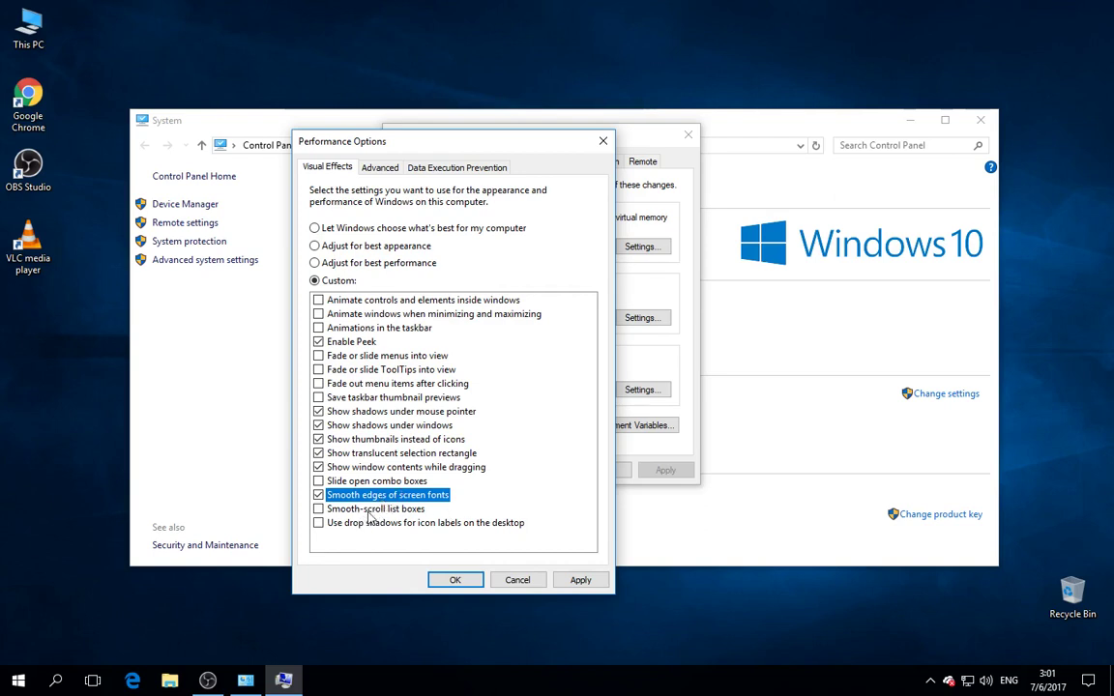
{"action": "left_click", "coordinate": [372, 510]}
{"action": "left_click", "coordinate": [378, 523]}
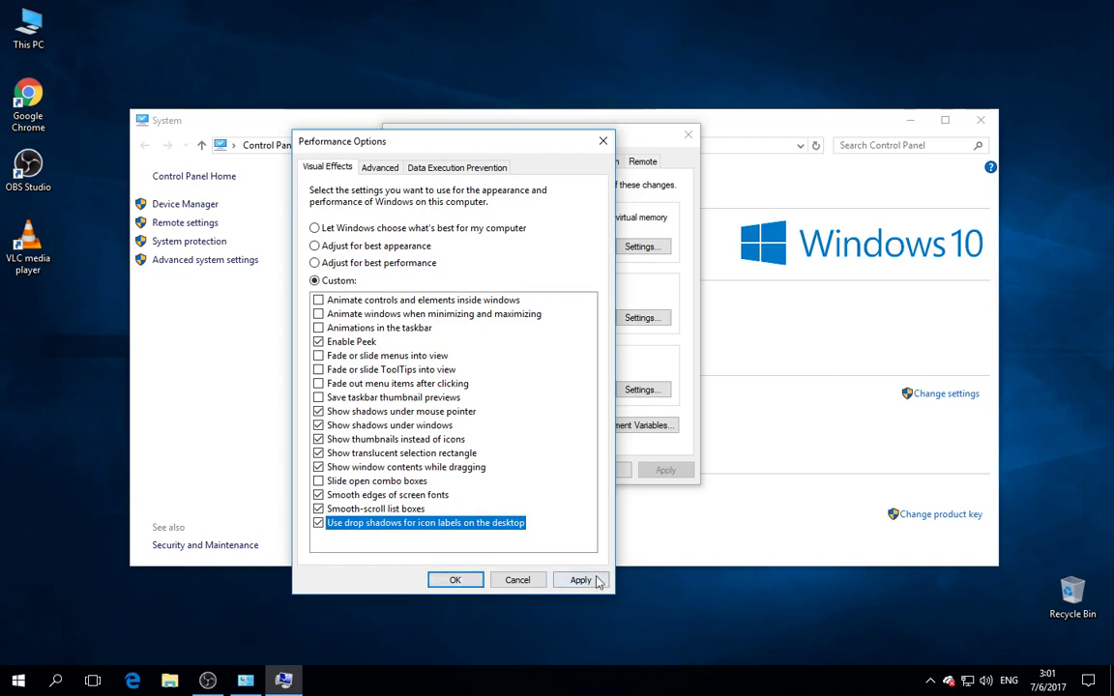
{"action": "left_click", "coordinate": [556, 580]}
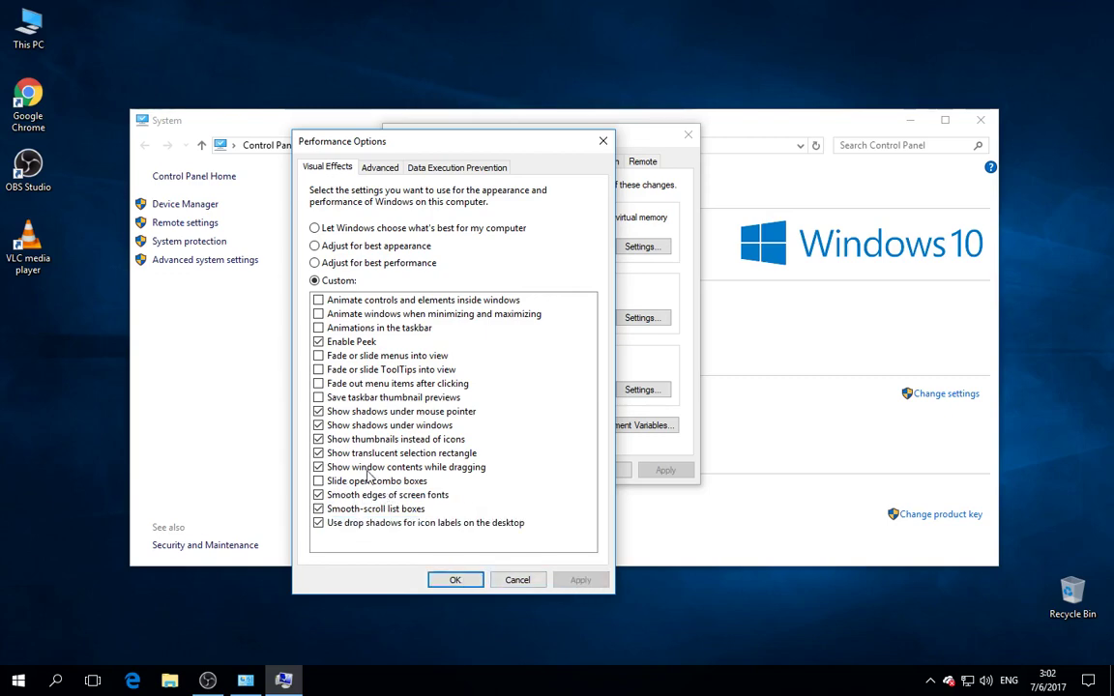
{"action": "left_click", "coordinate": [454, 579]}
- Turn off Show window contents while dragging, apply it, and move the System Properties window to test the effect
{"action": "left_click_drag", "start_coordinate": [525, 142], "coordinate": [442, 185]}
{"action": "left_click", "coordinate": [543, 290]}
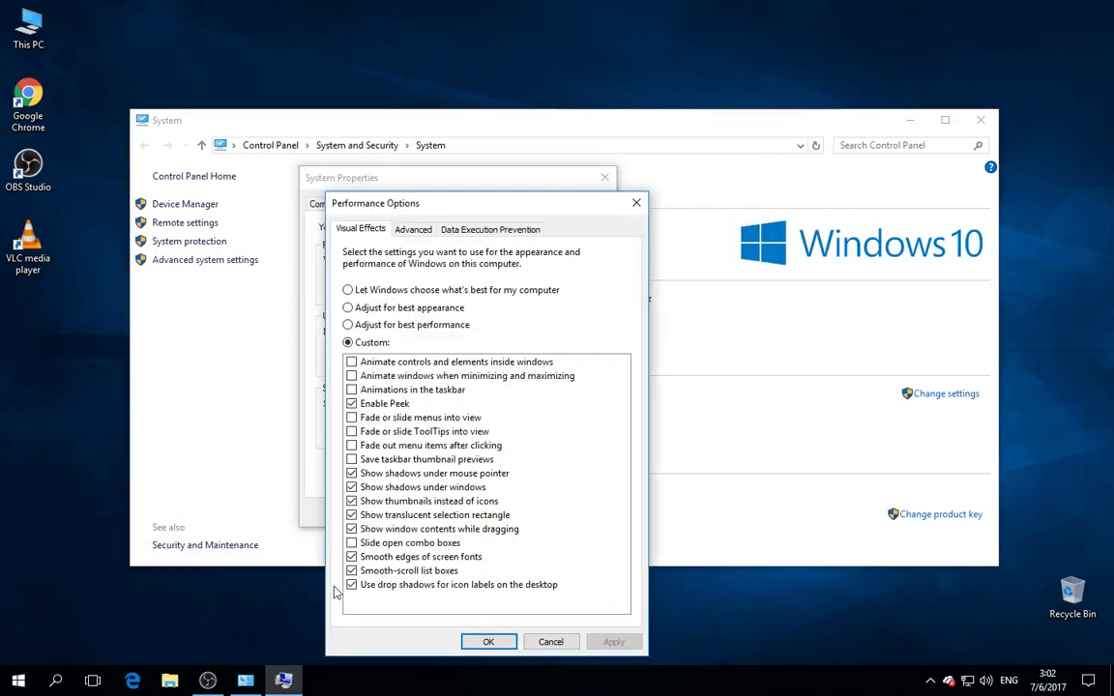
{"action": "left_click", "coordinate": [382, 530]}
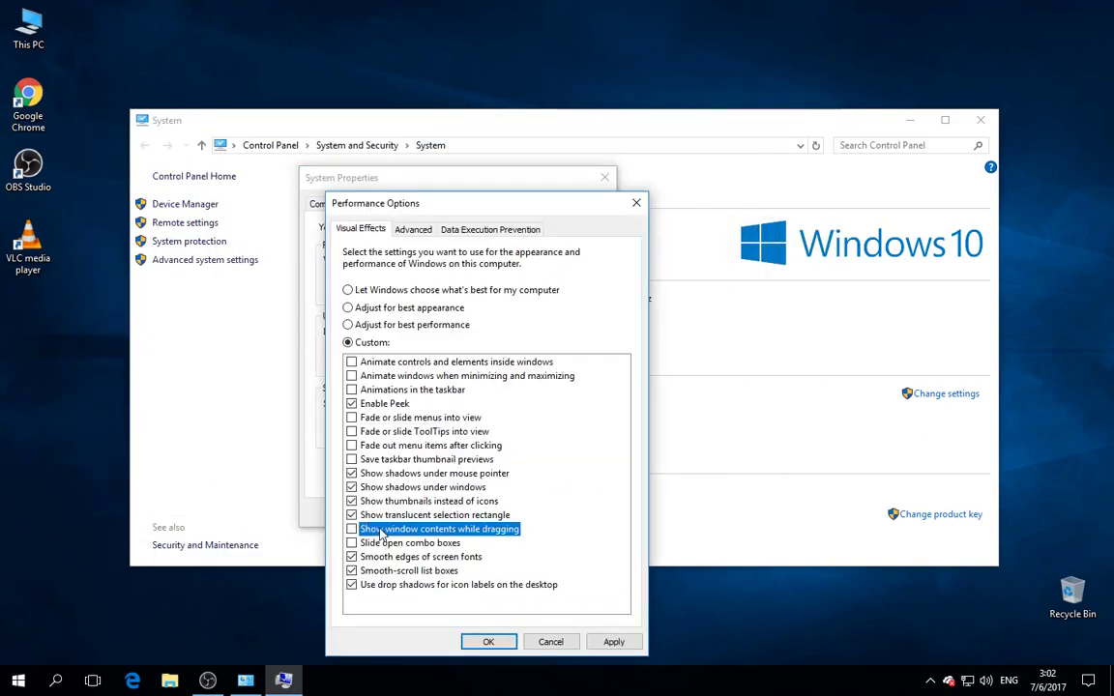
{"action": "left_click", "coordinate": [614, 641]}
{"action": "left_click", "coordinate": [488, 642]}
{"action": "left_click_drag", "start_coordinate": [436, 179], "coordinate": [467, 240]}
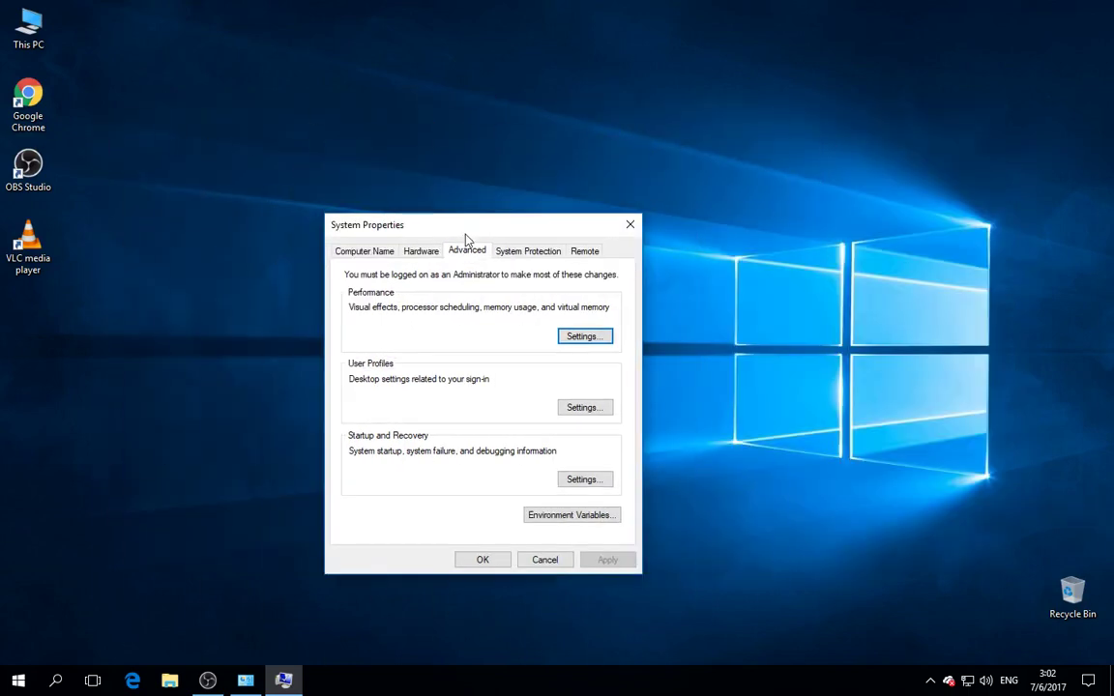
- Turn Show window contents while dragging back on, apply it, and close Performance Options and System Properties
{"action": "left_click", "coordinate": [576, 339]}
{"action": "left_click", "coordinate": [377, 529]}
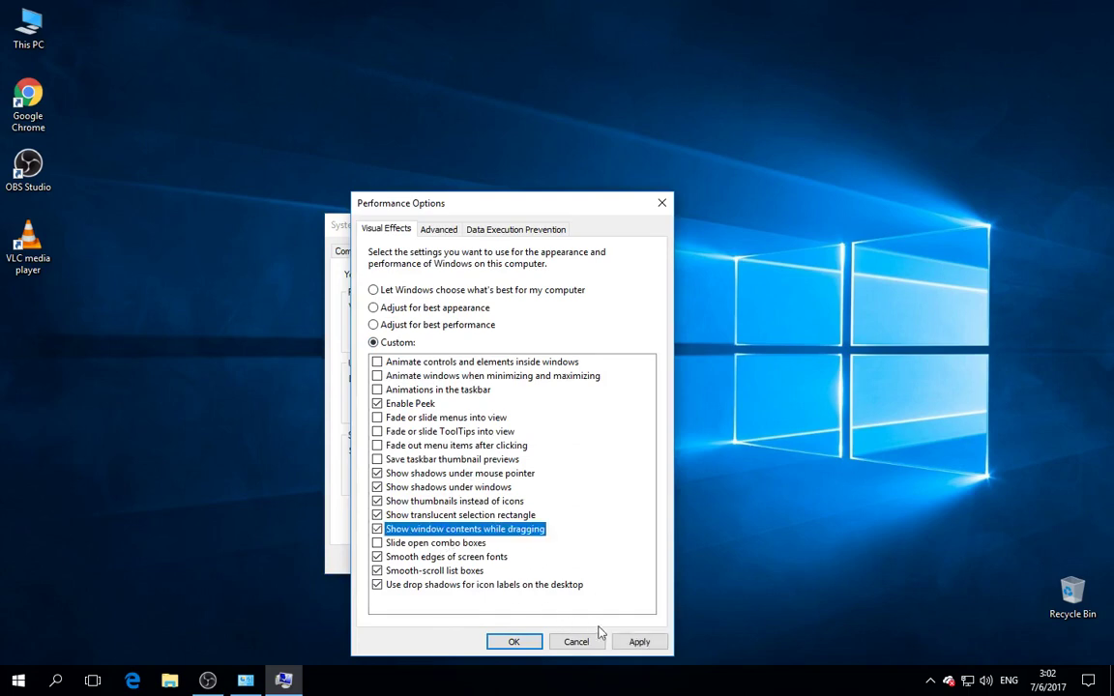
{"action": "left_click", "coordinate": [624, 645]}
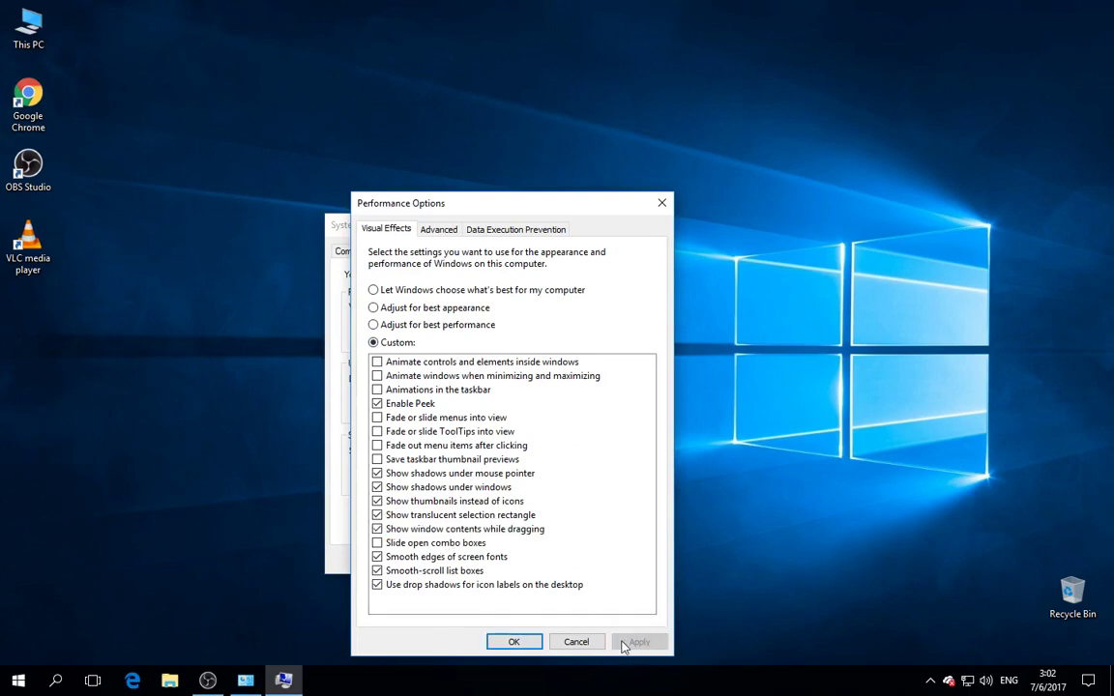
{"action": "left_click", "coordinate": [508, 644]}
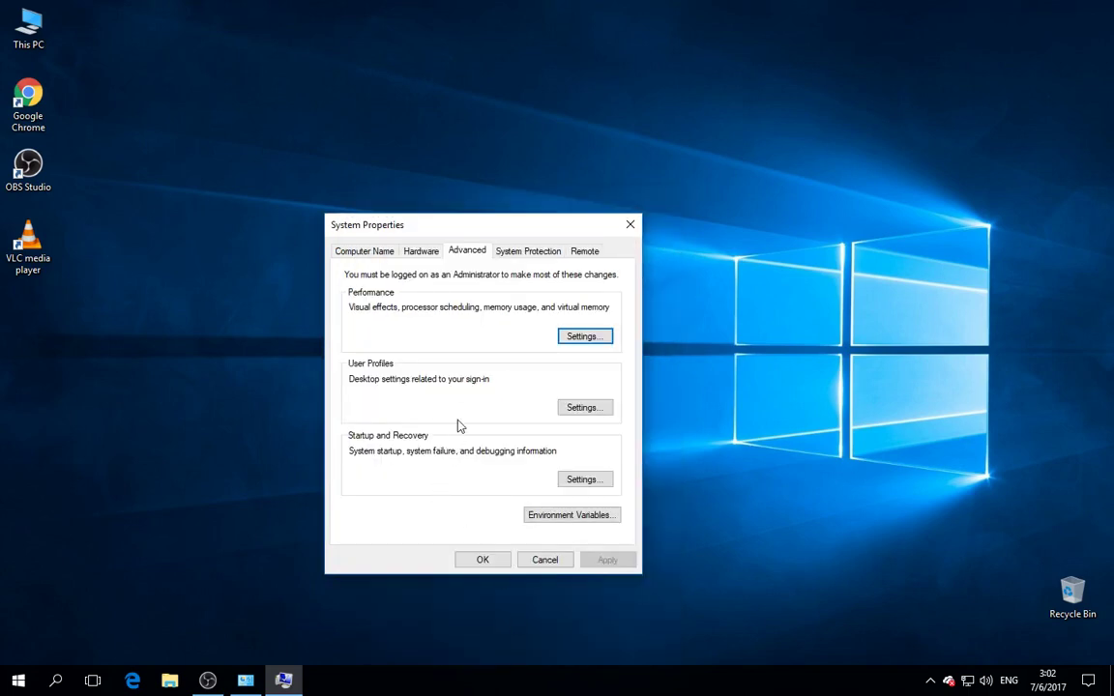
{"action": "left_click", "coordinate": [480, 564]}
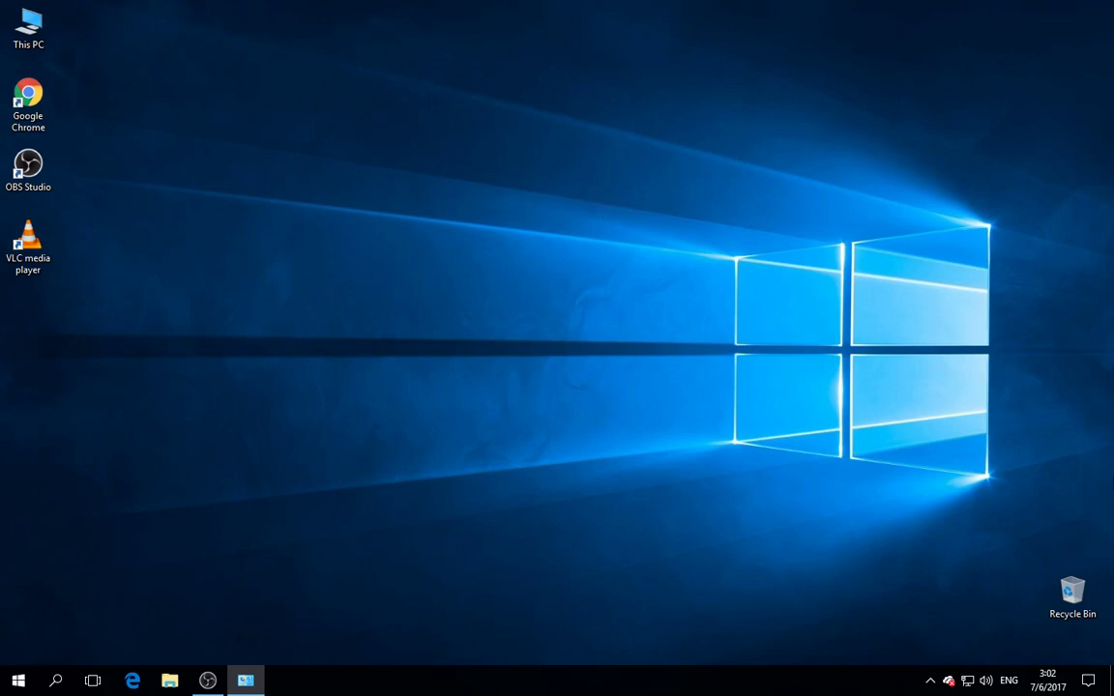
{"action": "right_click", "coordinate": [955, 687]}
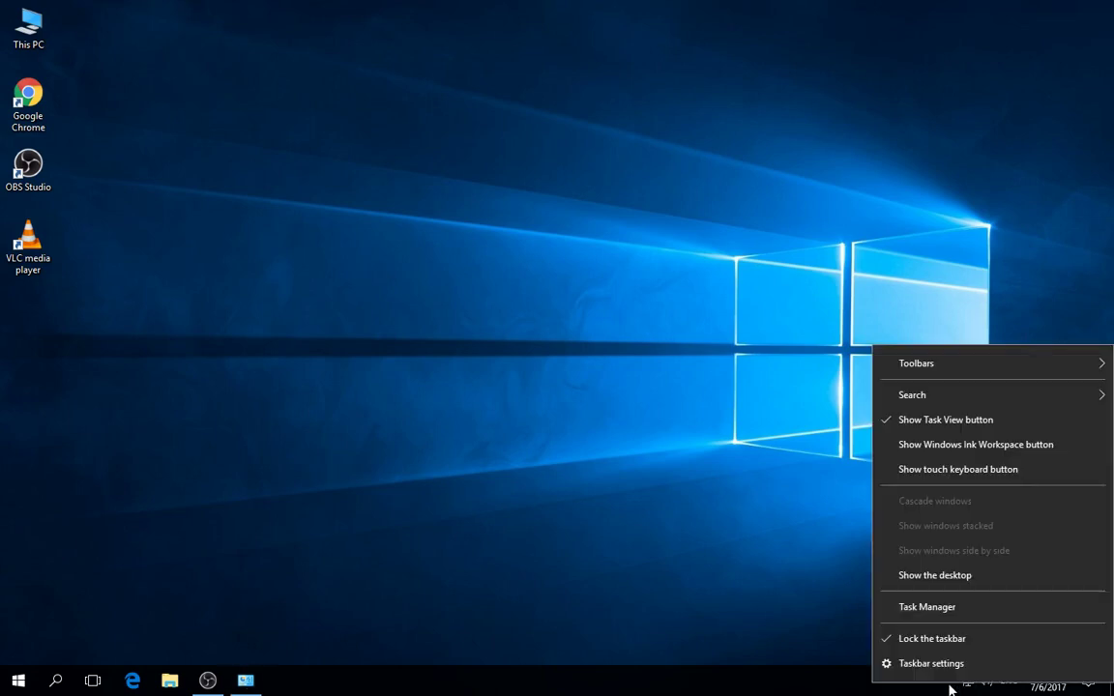
{"action": "left_click", "coordinate": [950, 683]}
{"action": "left_click", "coordinate": [566, 540]}
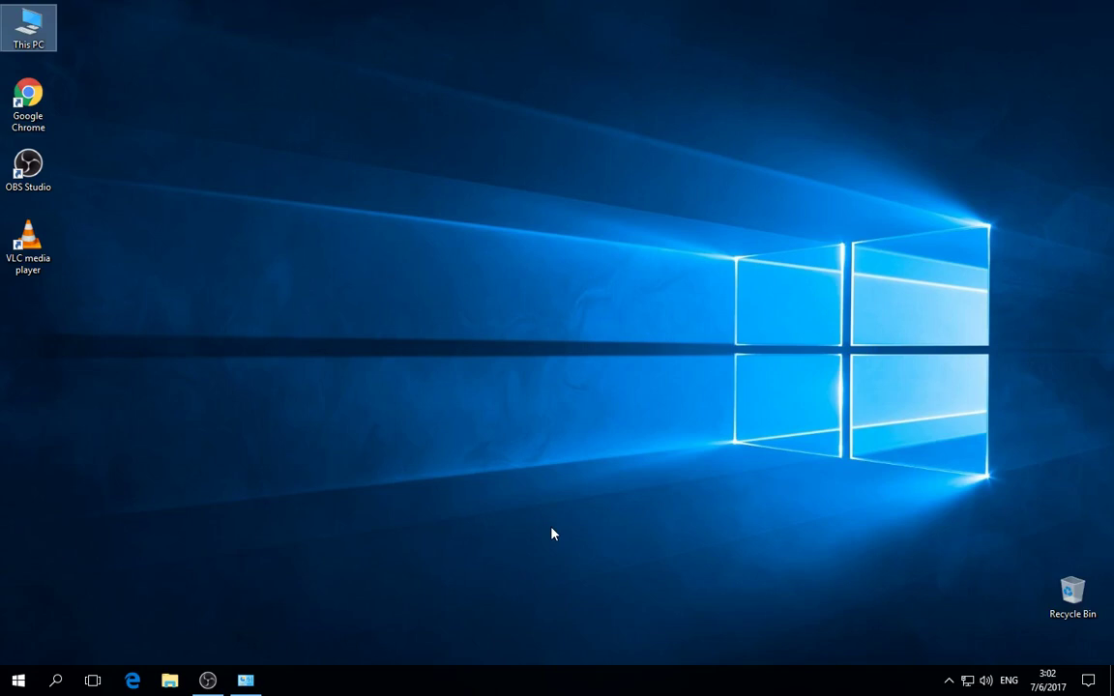
{"action": "right_click", "coordinate": [18, 681]}
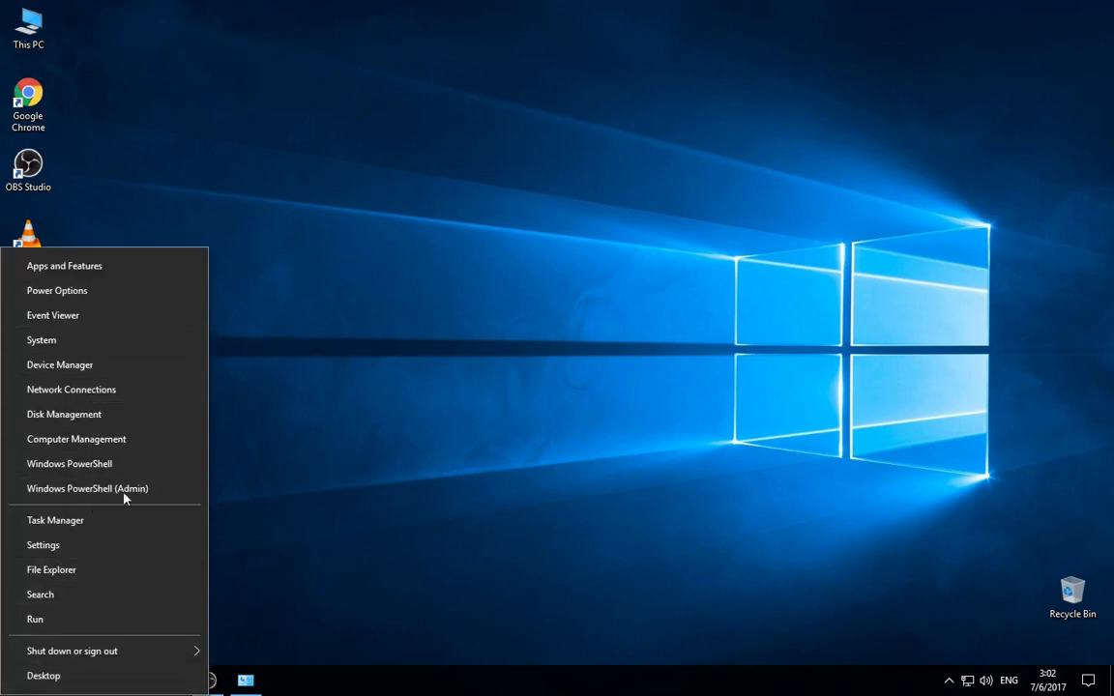
{"action": "key", "text": "Escape"}
- Search for Control Panel and open Power Options under System and Security
{"action": "key", "text": "super"}
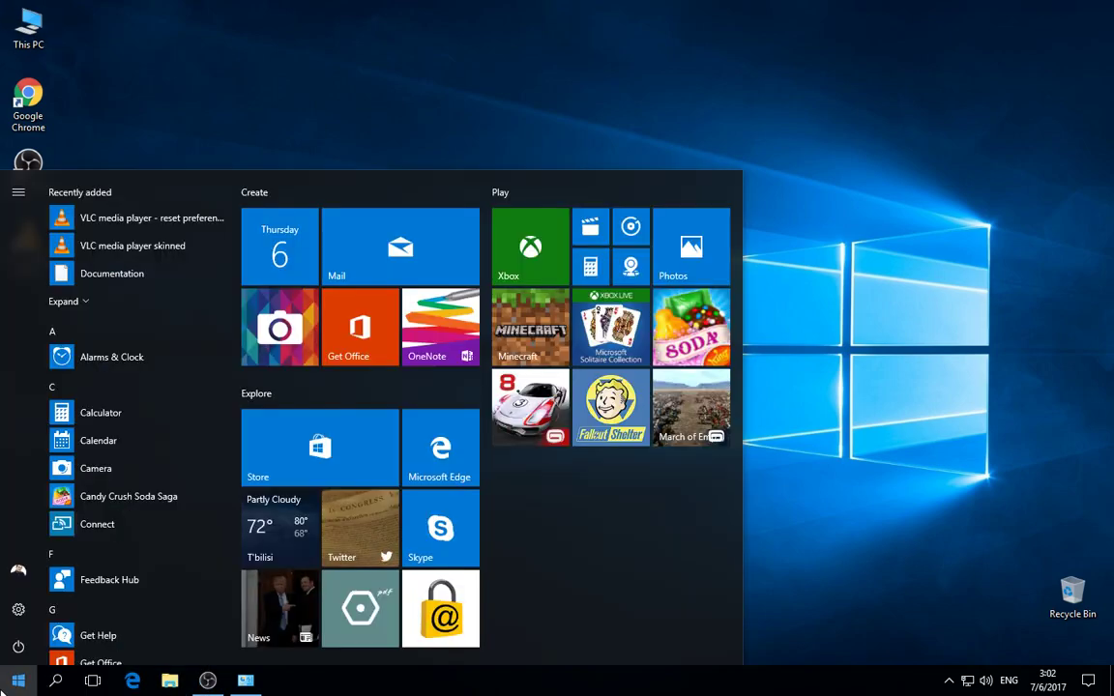
{"action": "type", "text": "control"}
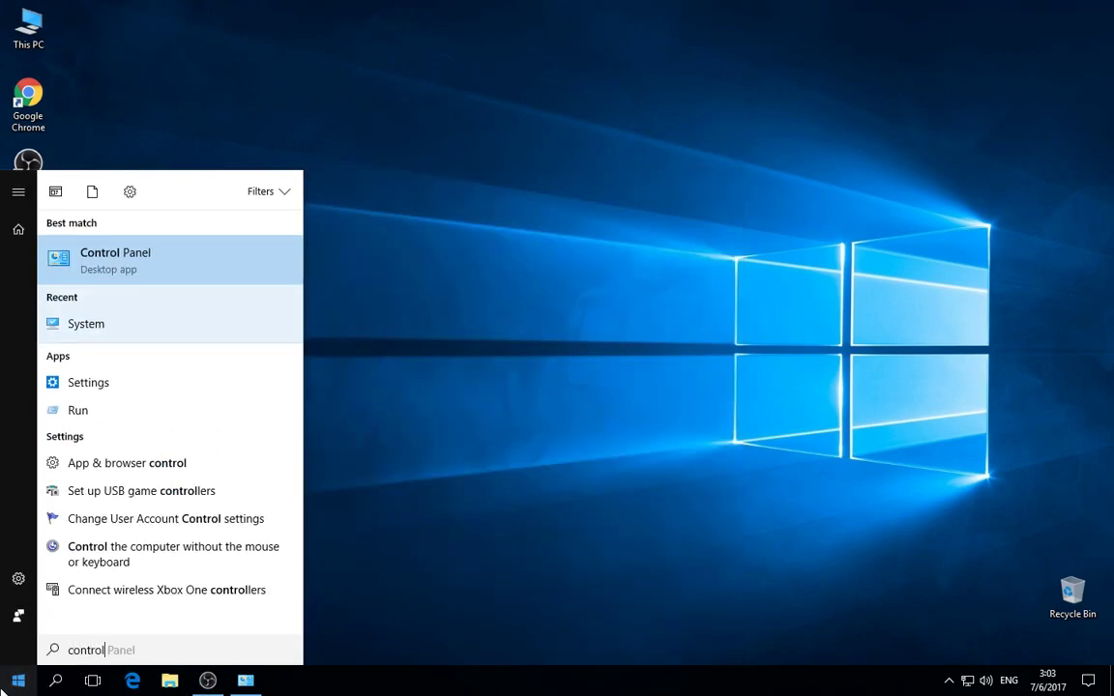
{"action": "key", "text": "Return"}
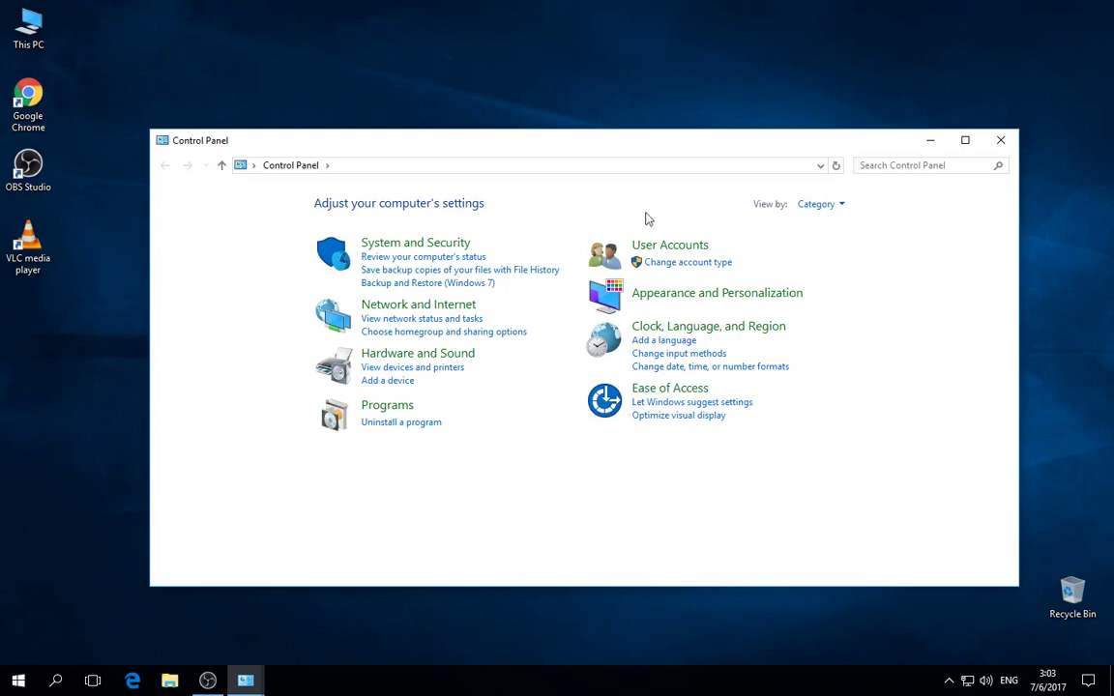
{"action": "left_click", "coordinate": [428, 246]}
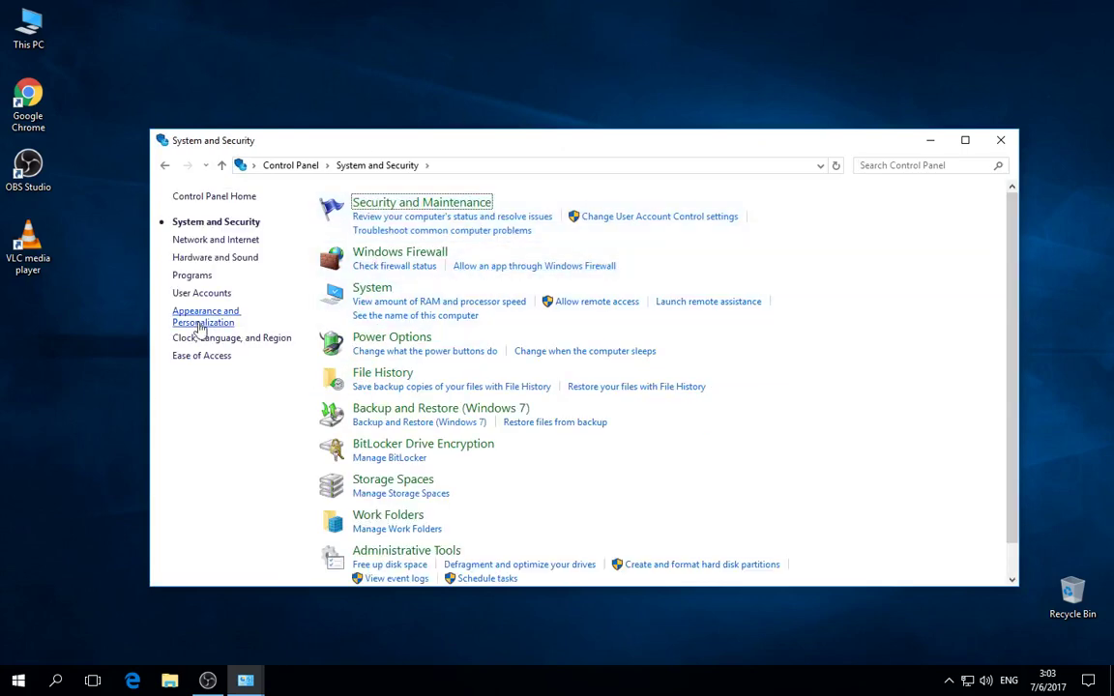
{"action": "left_click", "coordinate": [164, 165]}
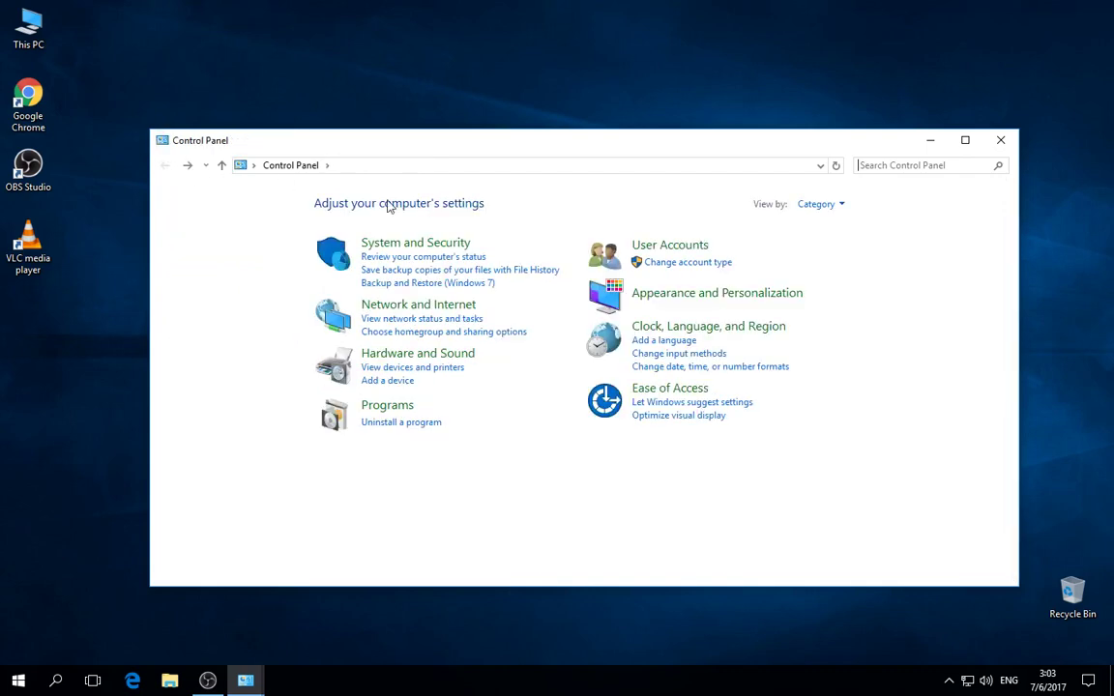
{"action": "left_click", "coordinate": [404, 247]}
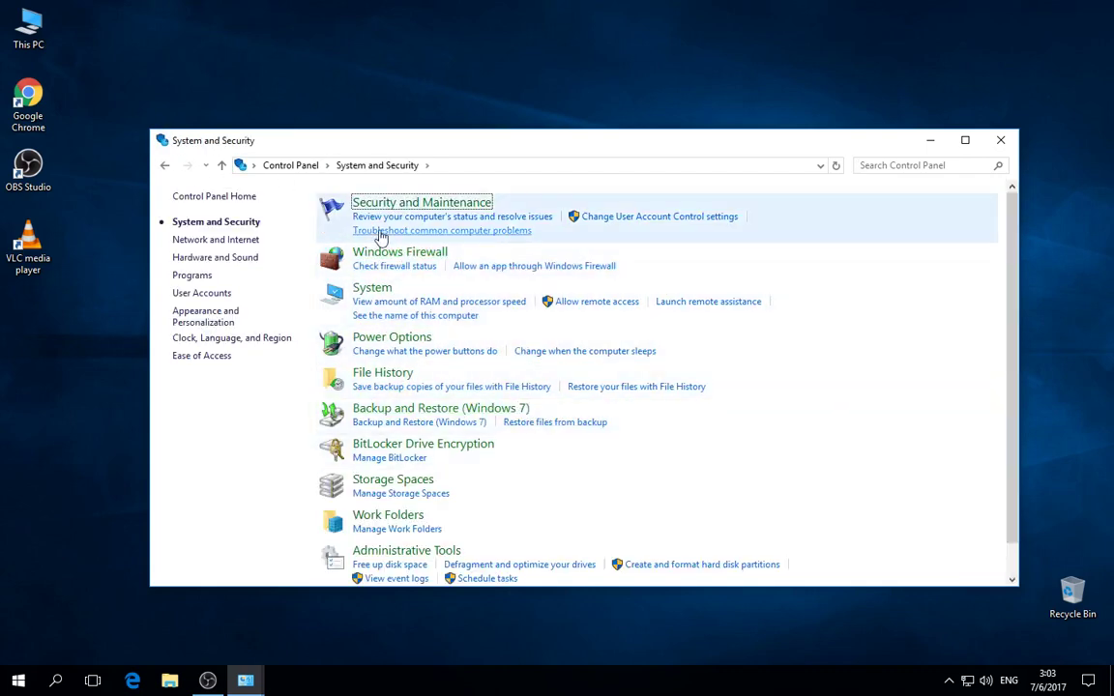
{"action": "left_click", "coordinate": [374, 341]}
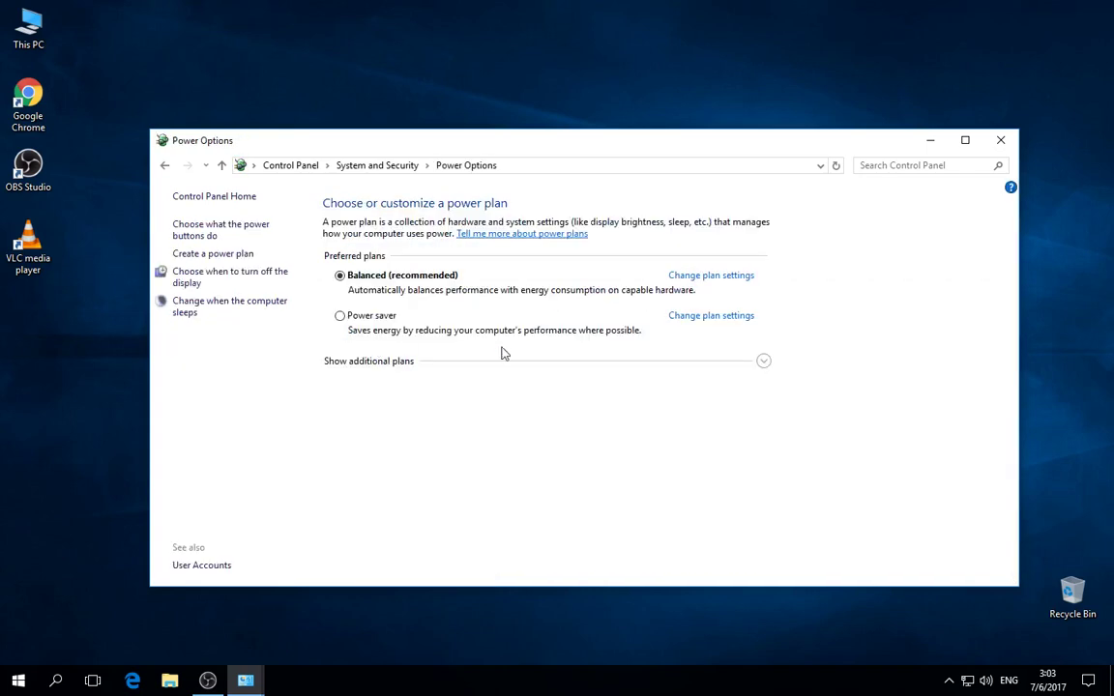
{"action": "left_click", "coordinate": [1092, 682]}
{"action": "left_click", "coordinate": [1091, 683]}
{"action": "left_click", "coordinate": [1093, 685]}
{"action": "left_click", "coordinate": [1091, 682]}
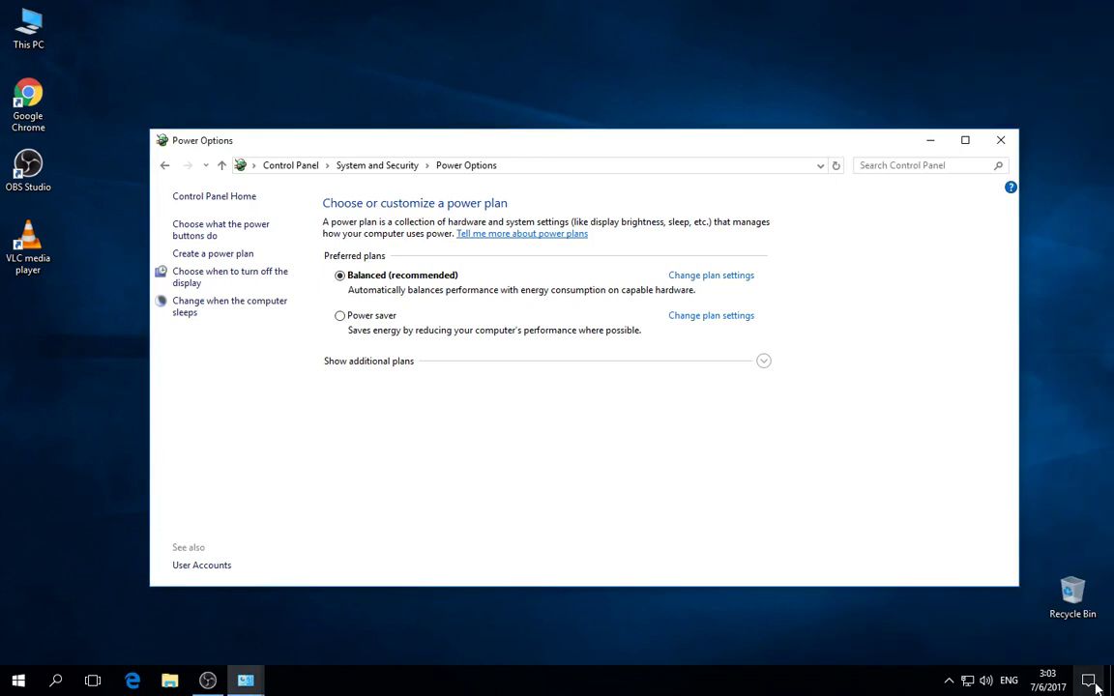
{"action": "left_click", "coordinate": [1091, 683]}
{"action": "left_click", "coordinate": [1091, 683]}
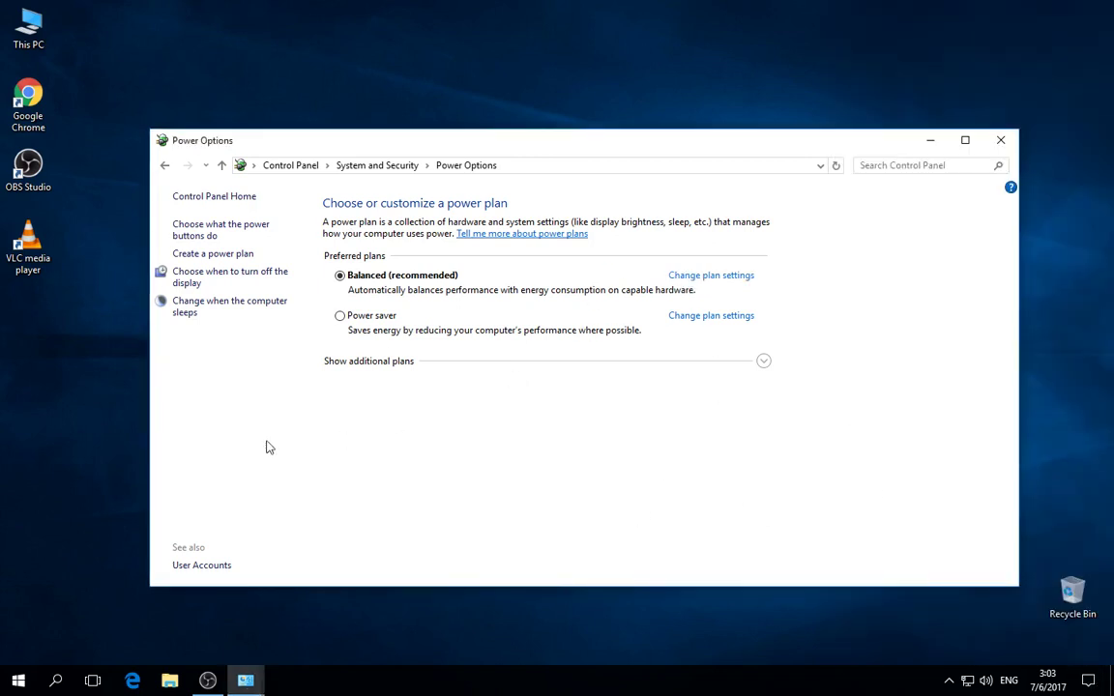
- Reveal the additional power plans and activate the High performance plan
{"action": "left_click", "coordinate": [762, 361]}
{"action": "left_click", "coordinate": [349, 389]}
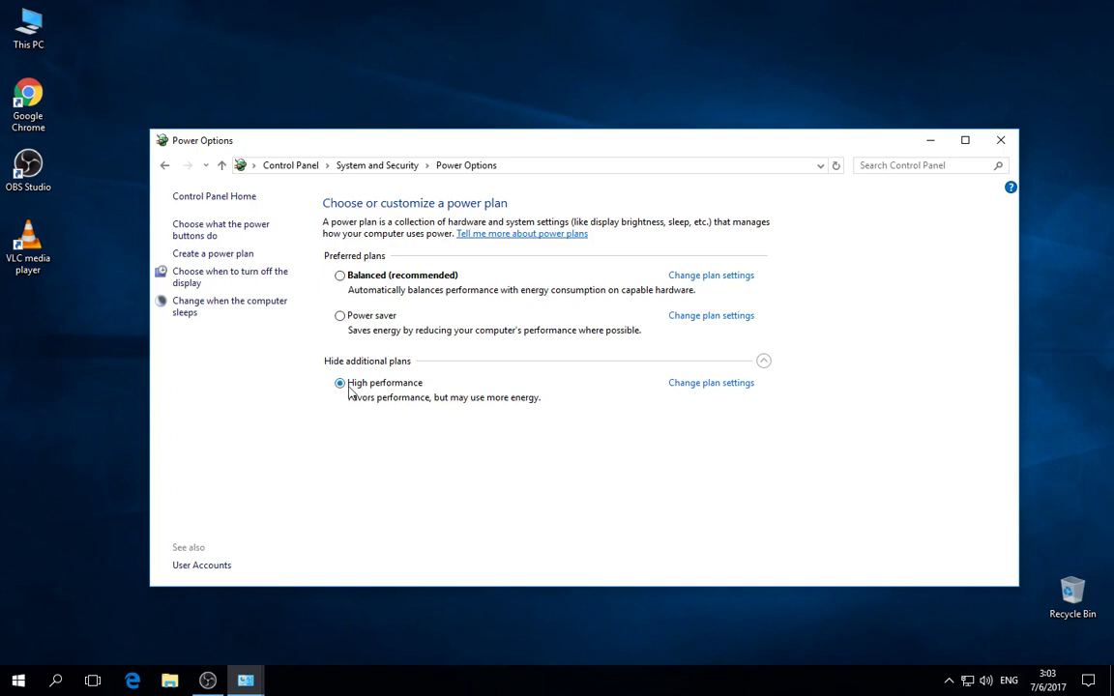
- Open the High performance plan's advanced power settings and examine the PCI Express Link State Power Management setting
{"action": "left_click", "coordinate": [731, 388]}
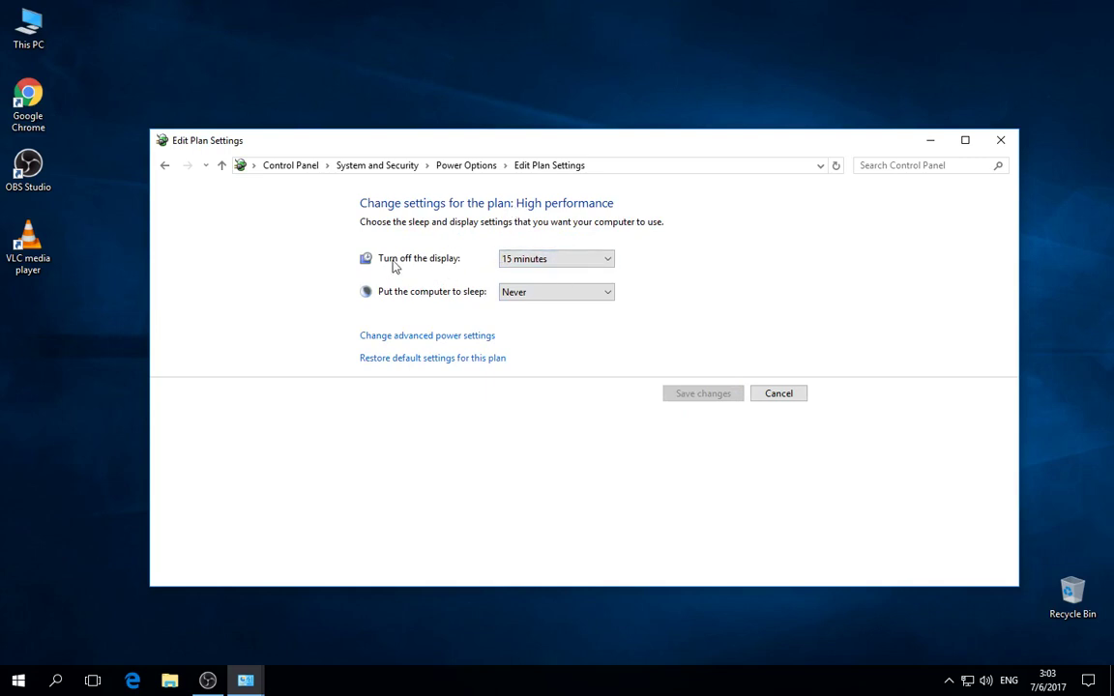
{"action": "left_click", "coordinate": [440, 339]}
{"action": "scroll", "coordinate": [319, 338], "scroll_direction": "down", "scroll_amount": 1}
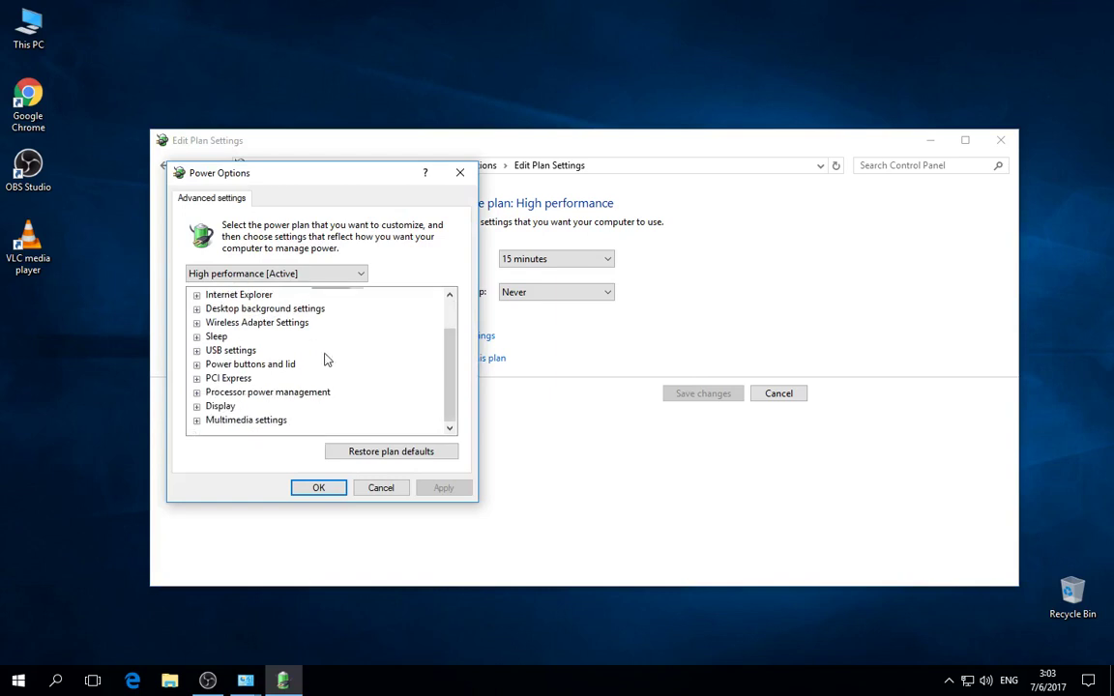
{"action": "left_click", "coordinate": [197, 380]}
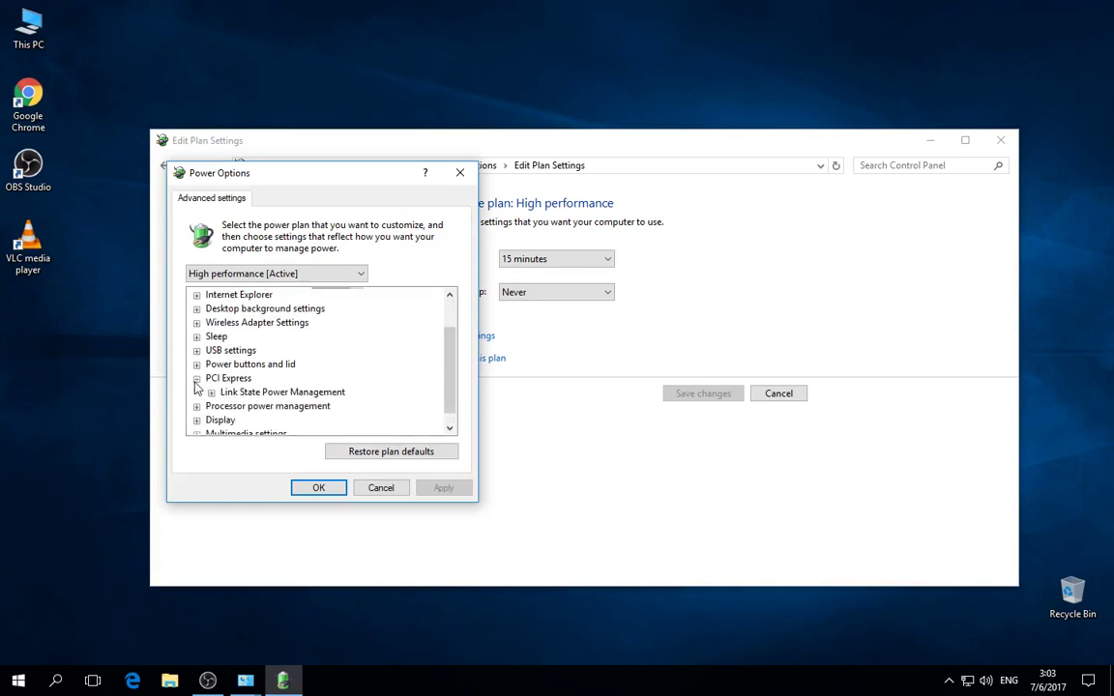
{"action": "left_click", "coordinate": [211, 393]}
{"action": "scroll", "coordinate": [215, 401], "scroll_direction": "down", "scroll_amount": 1}
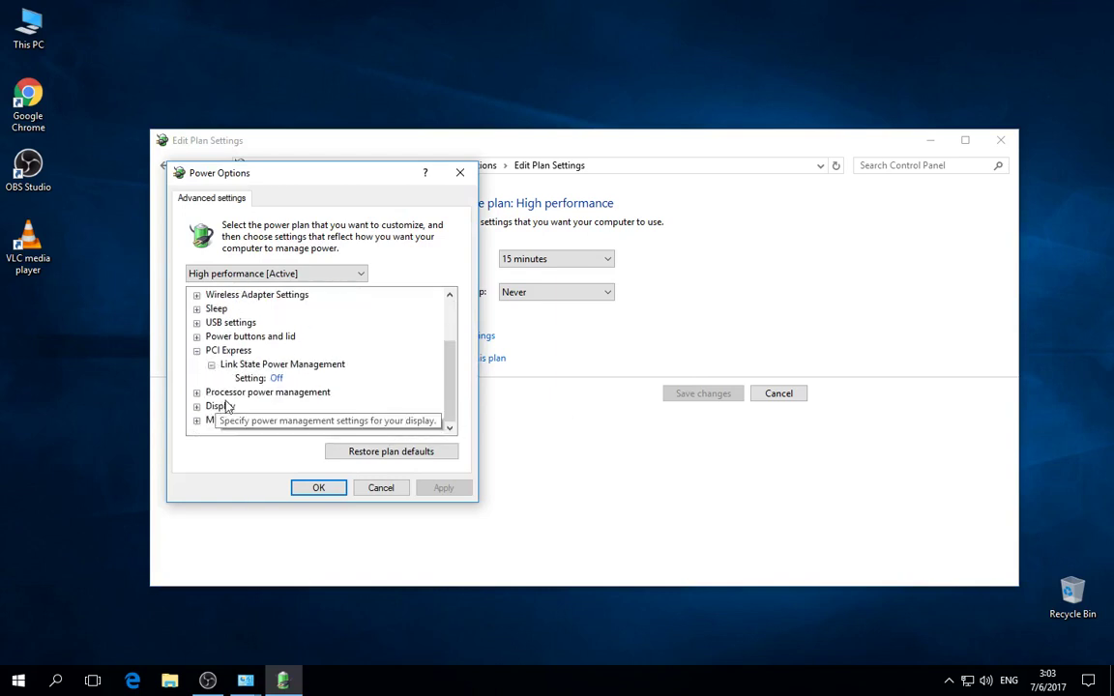
- Examine the Processor power management and Display categories in the advanced settings, and return to the power plan overview
{"action": "left_click", "coordinate": [196, 392]}
{"action": "scroll", "coordinate": [199, 414], "scroll_direction": "down", "scroll_amount": 1}
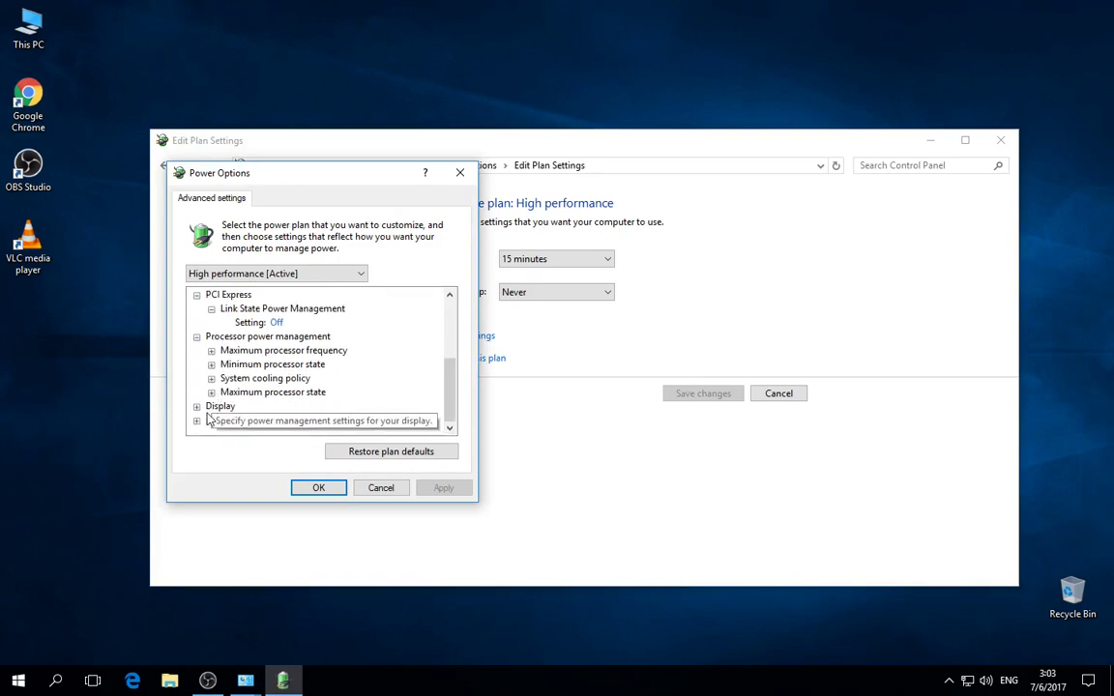
{"action": "left_click", "coordinate": [196, 407]}
{"action": "scroll", "coordinate": [198, 406], "scroll_direction": "up", "scroll_amount": 4}
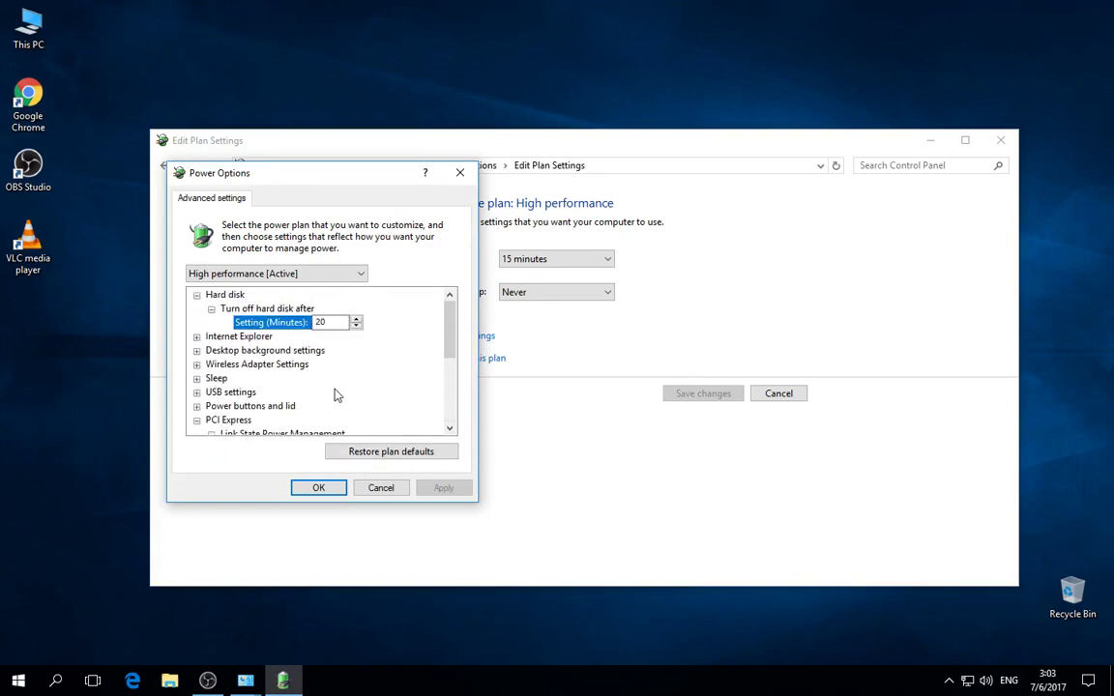
{"action": "scroll", "coordinate": [336, 394], "scroll_direction": "down", "scroll_amount": 4}
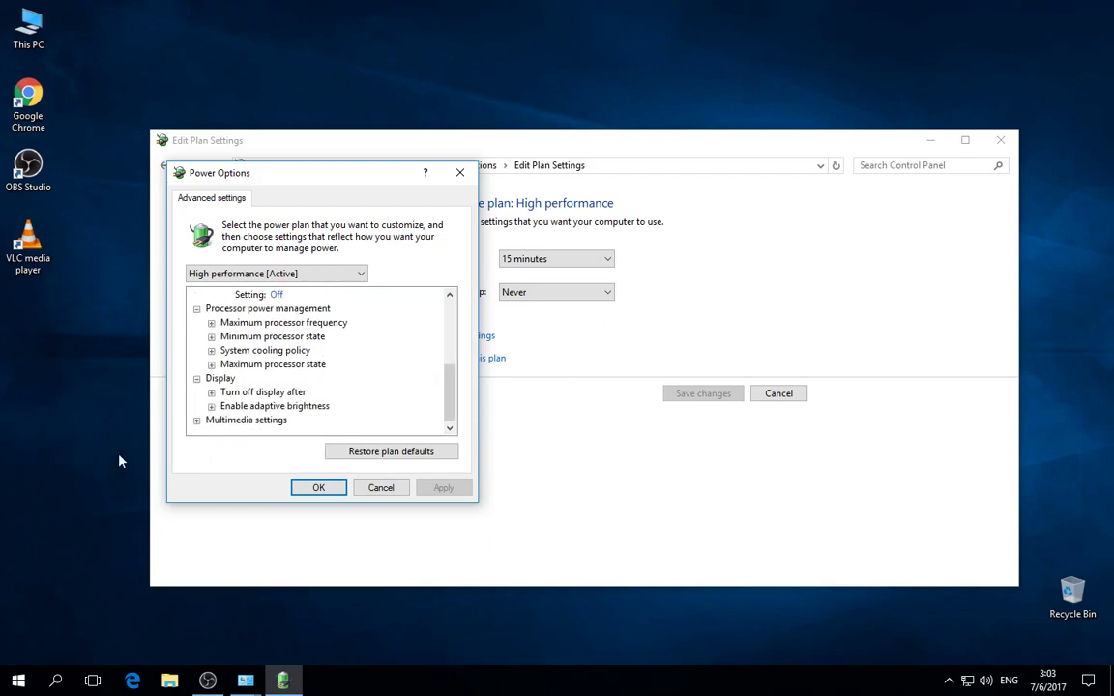
{"action": "left_click", "coordinate": [196, 420]}
{"action": "left_click", "coordinate": [198, 379]}
{"action": "scroll", "coordinate": [198, 380], "scroll_direction": "up", "scroll_amount": 5}
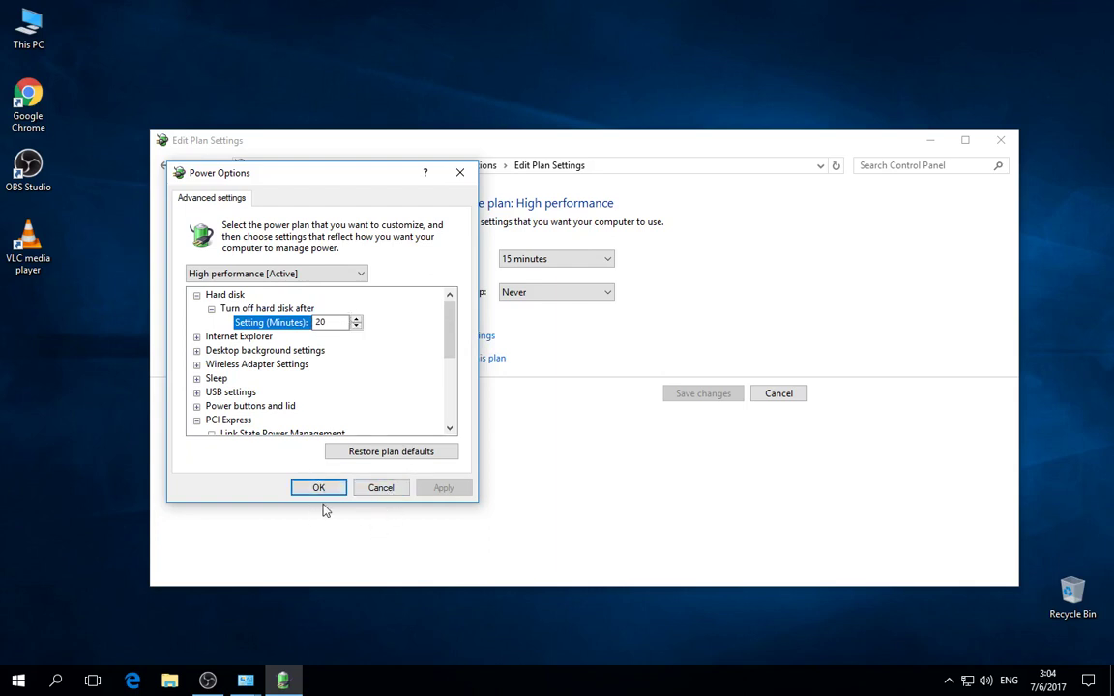
{"action": "scroll", "coordinate": [349, 392], "scroll_direction": "down", "scroll_amount": 10}
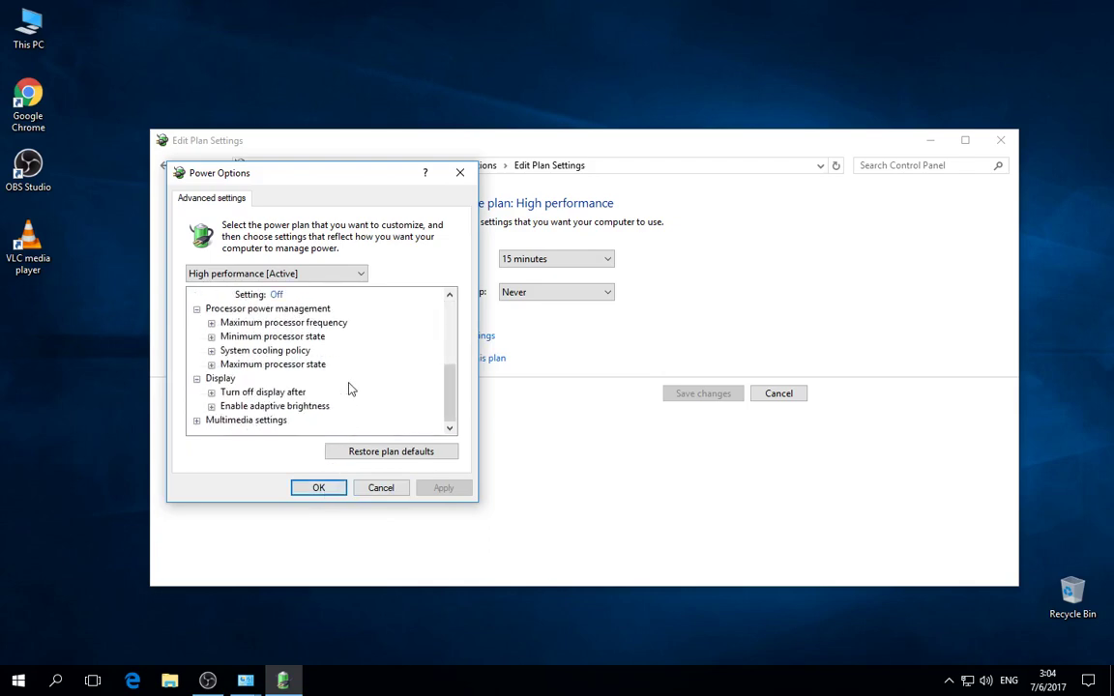
{"action": "left_click", "coordinate": [330, 493]}
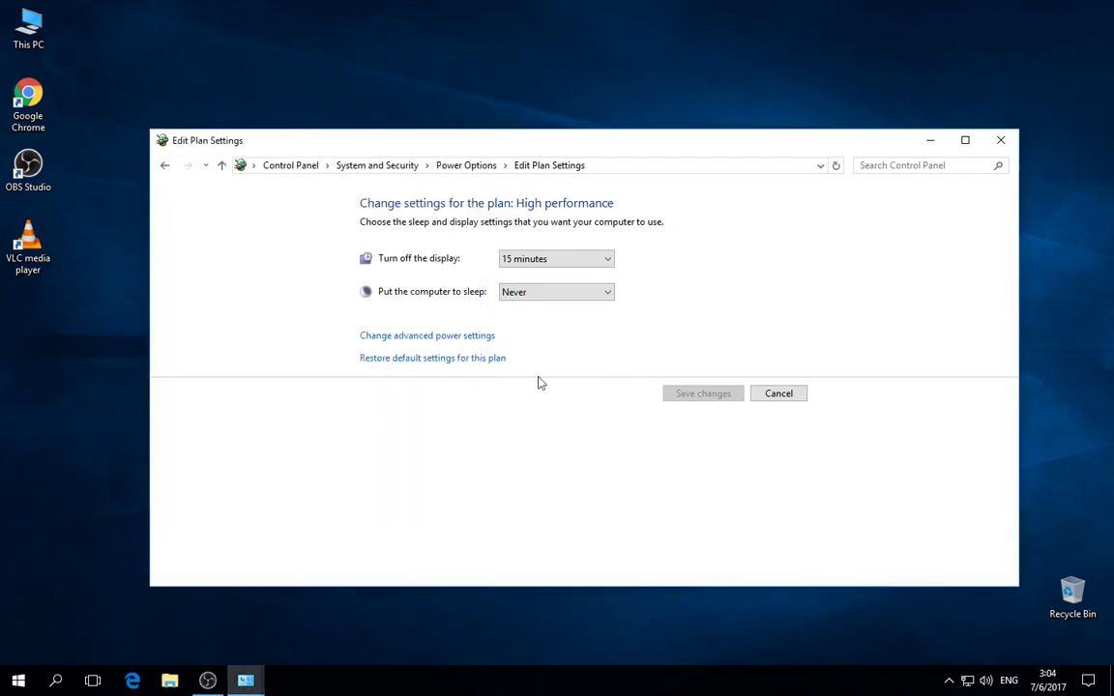
{"action": "left_click", "coordinate": [793, 400]}
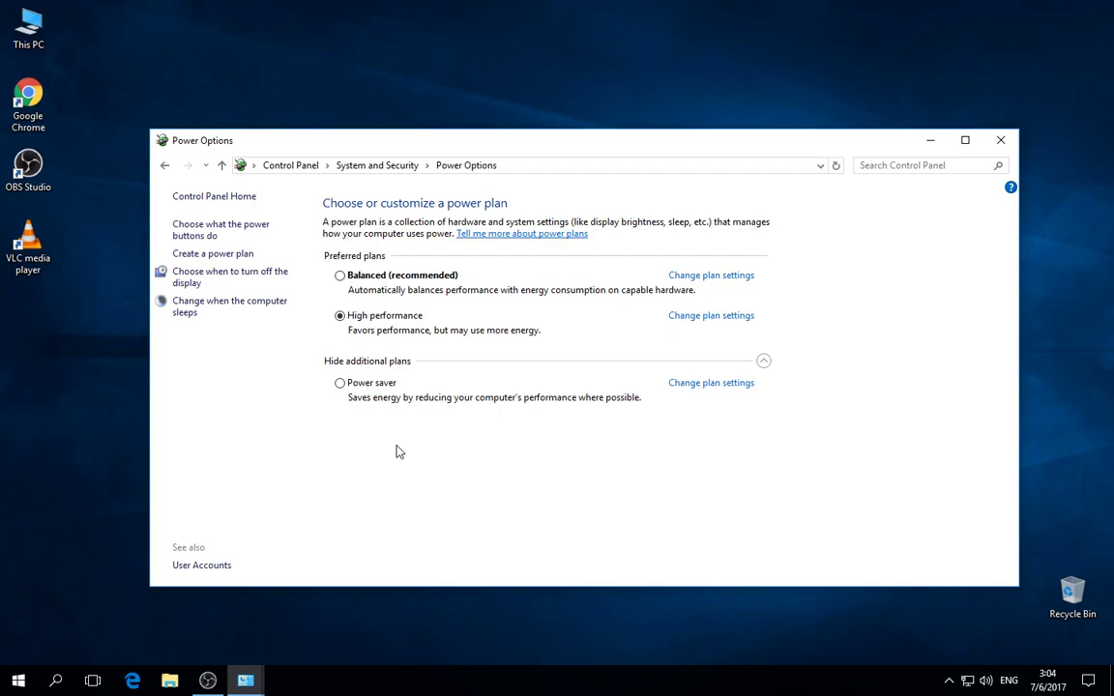
- Open the System category of Windows Settings and review the Display options
{"action": "left_click", "coordinate": [17, 681]}
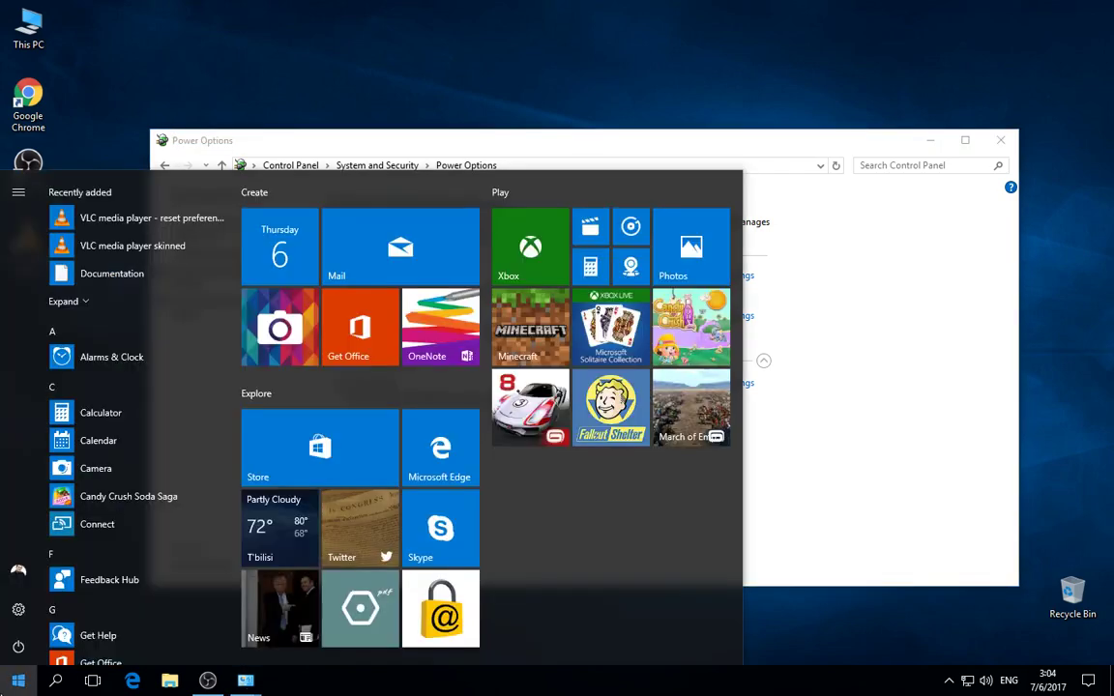
{"action": "left_click", "coordinate": [17, 610]}
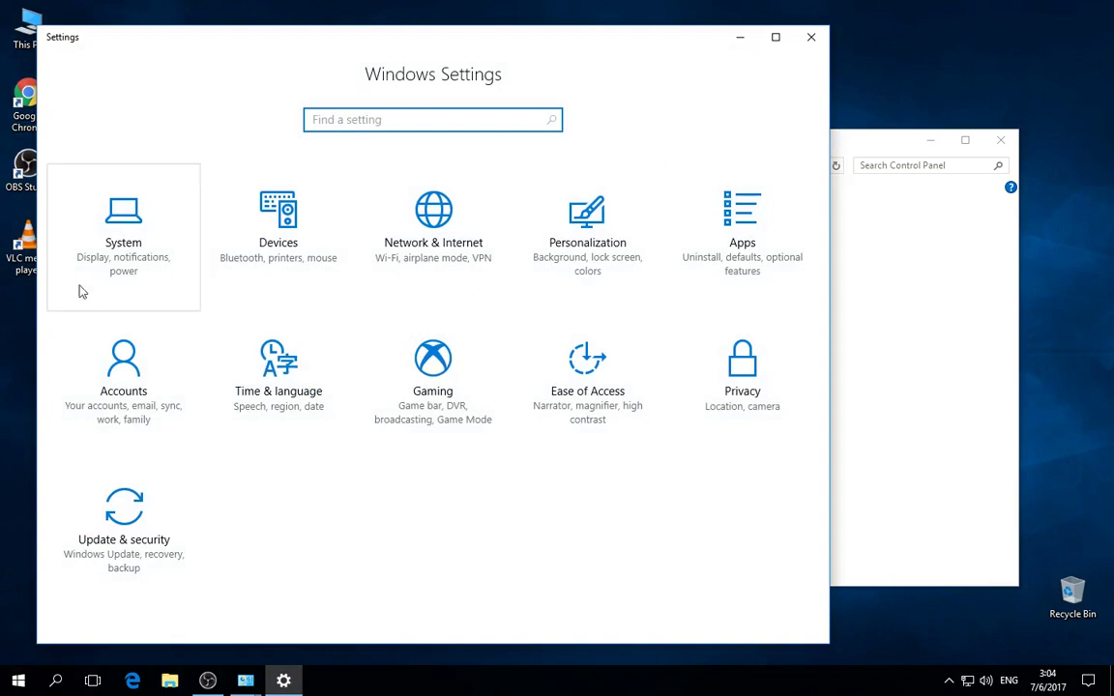
{"action": "left_click", "coordinate": [111, 229]}
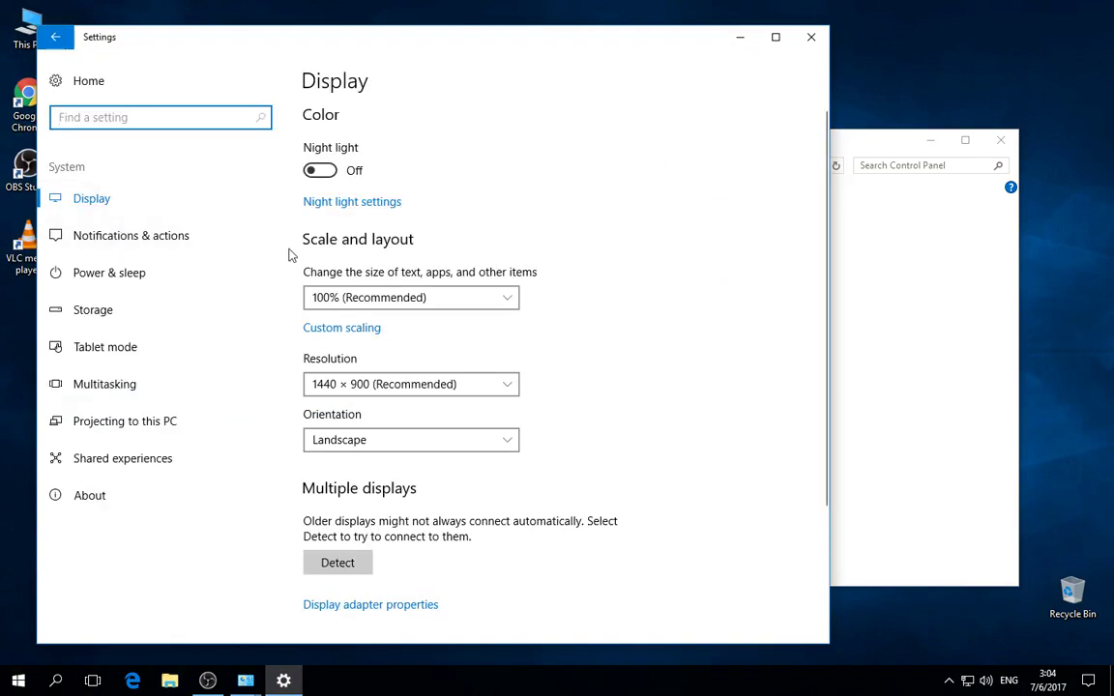
{"action": "scroll", "coordinate": [480, 283], "scroll_direction": "down", "scroll_amount": 3}
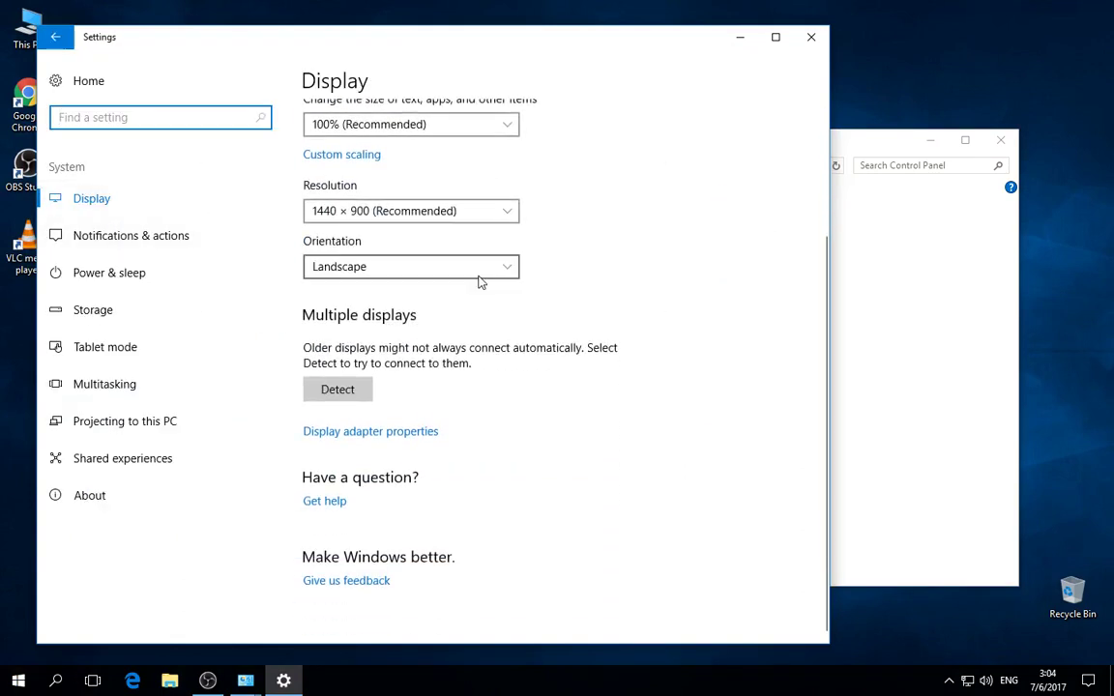
{"action": "scroll", "coordinate": [627, 260], "scroll_direction": "up", "scroll_amount": 3}
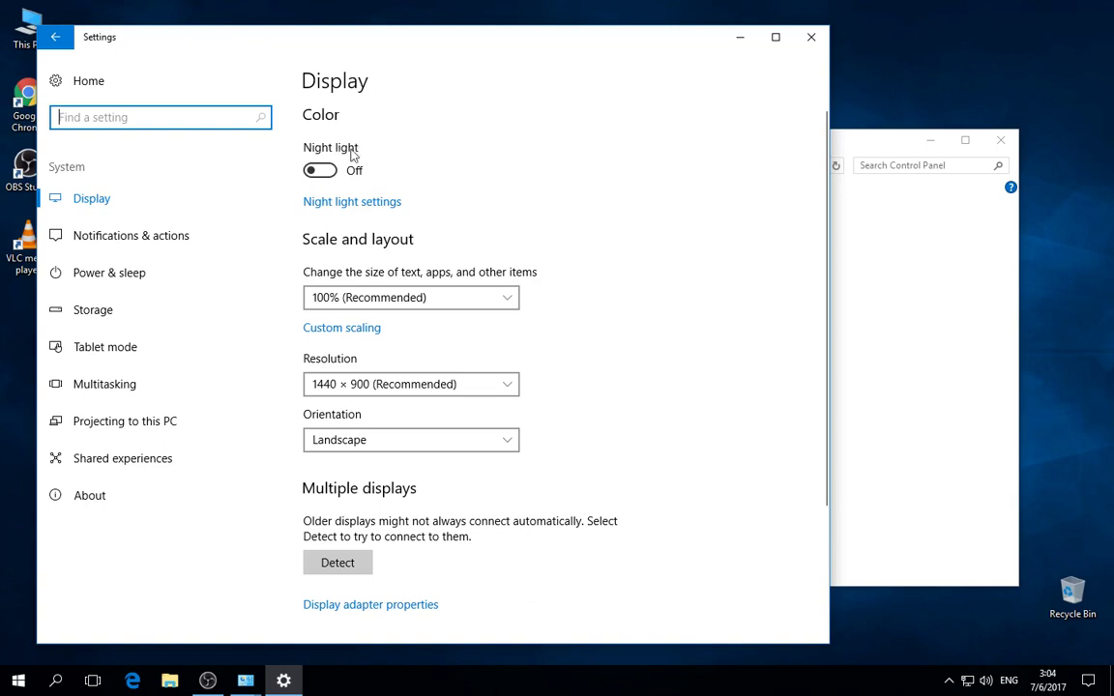
- In Notifications & actions, turn off notifications from apps and other senders, and turn off tips, tricks, and suggestions
{"action": "left_click", "coordinate": [175, 238]}
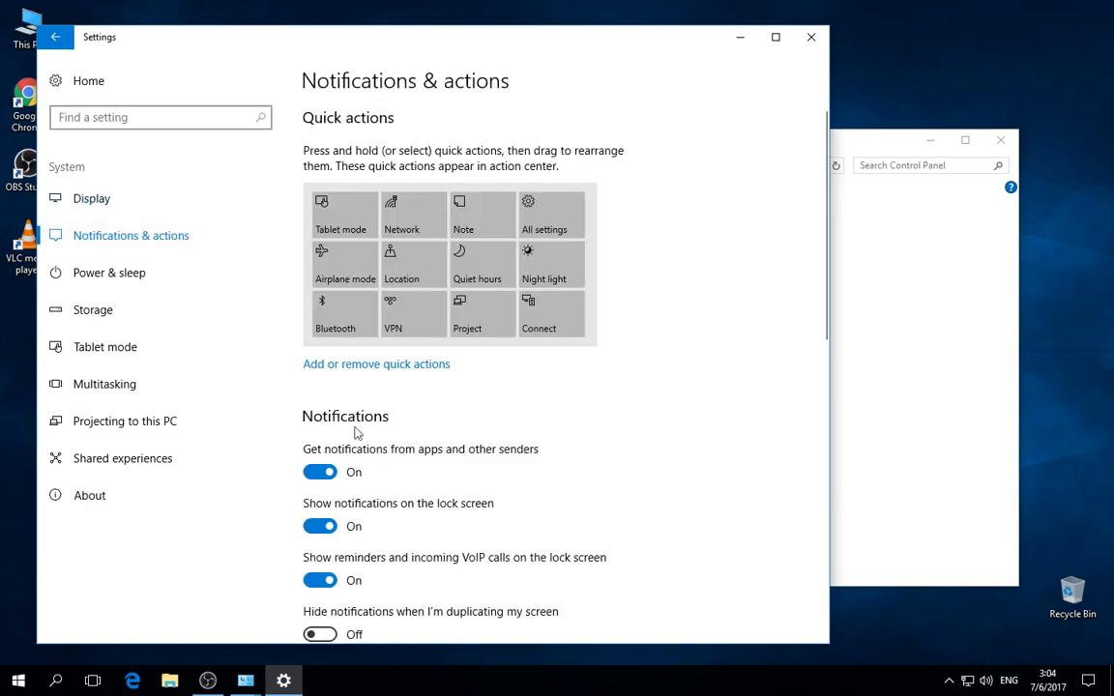
{"action": "left_click", "coordinate": [319, 472]}
{"action": "scroll", "coordinate": [329, 527], "scroll_direction": "down", "scroll_amount": 5}
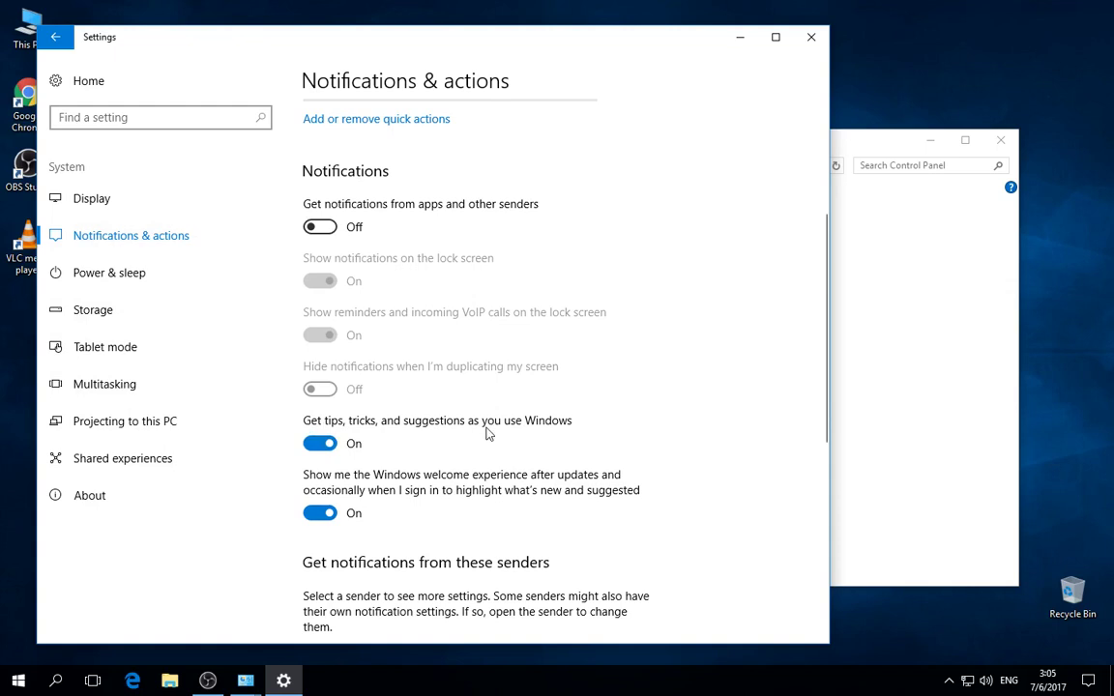
{"action": "left_click", "coordinate": [320, 443]}
- Turn off the Windows welcome experience shown after updates and review the list of notification senders
{"action": "scroll", "coordinate": [494, 484], "scroll_direction": "down", "scroll_amount": 2}
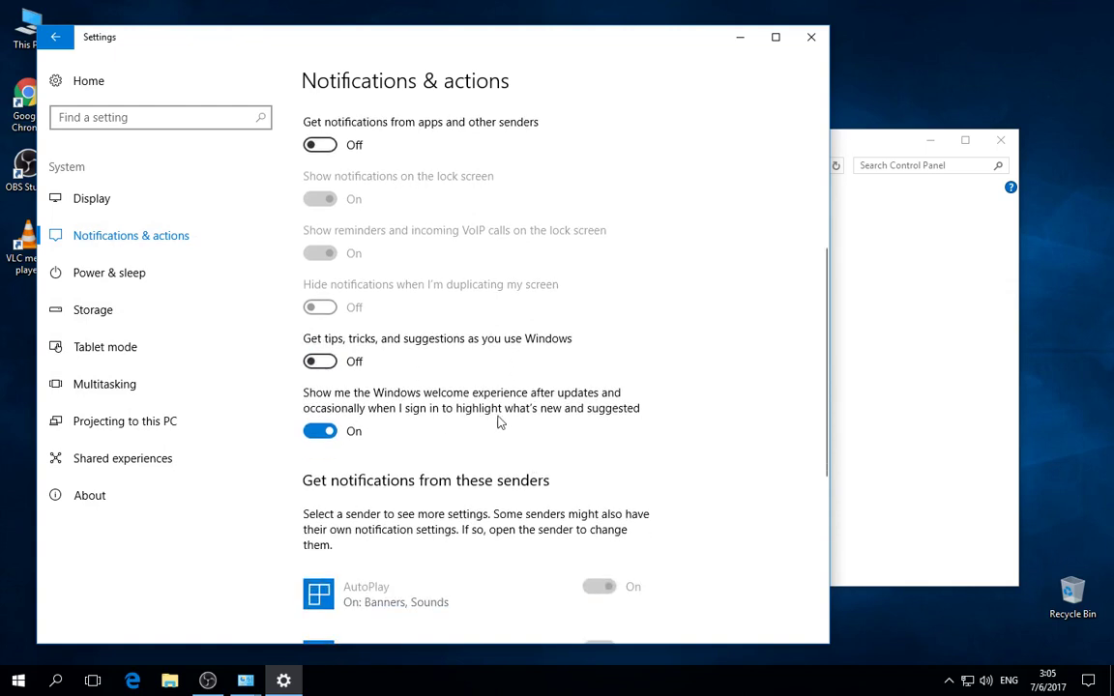
{"action": "left_click", "coordinate": [320, 431]}
{"action": "scroll", "coordinate": [372, 401], "scroll_direction": "down", "scroll_amount": 3}
{"action": "scroll", "coordinate": [372, 401], "scroll_direction": "up", "scroll_amount": 3}
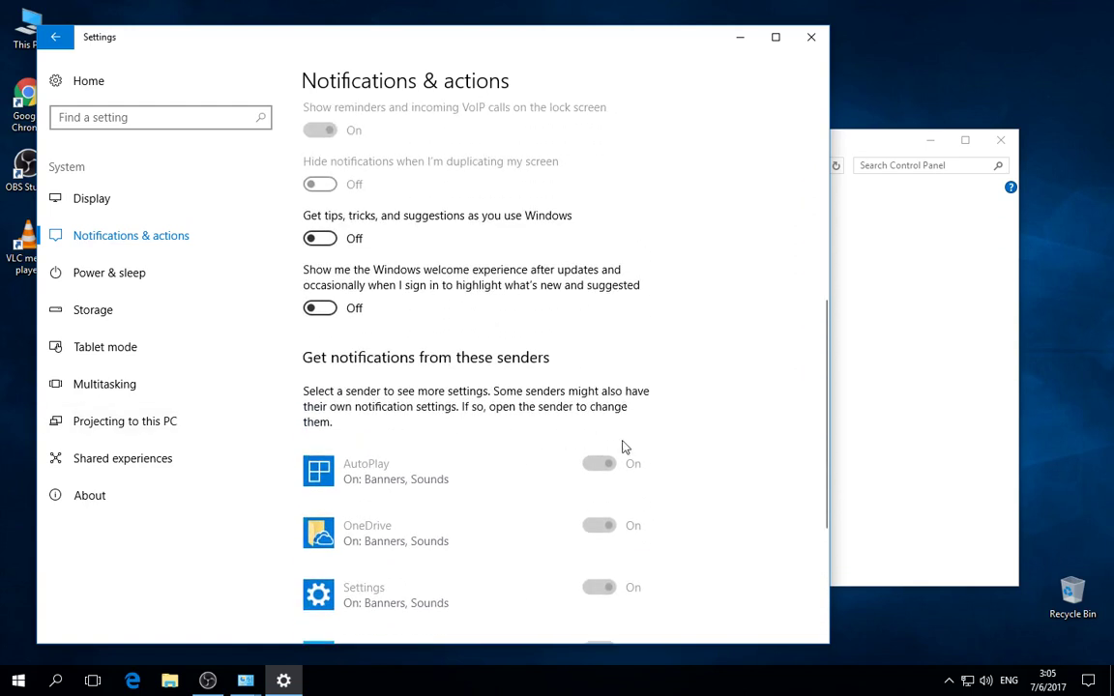
{"action": "scroll", "coordinate": [592, 465], "scroll_direction": "down", "scroll_amount": 3}
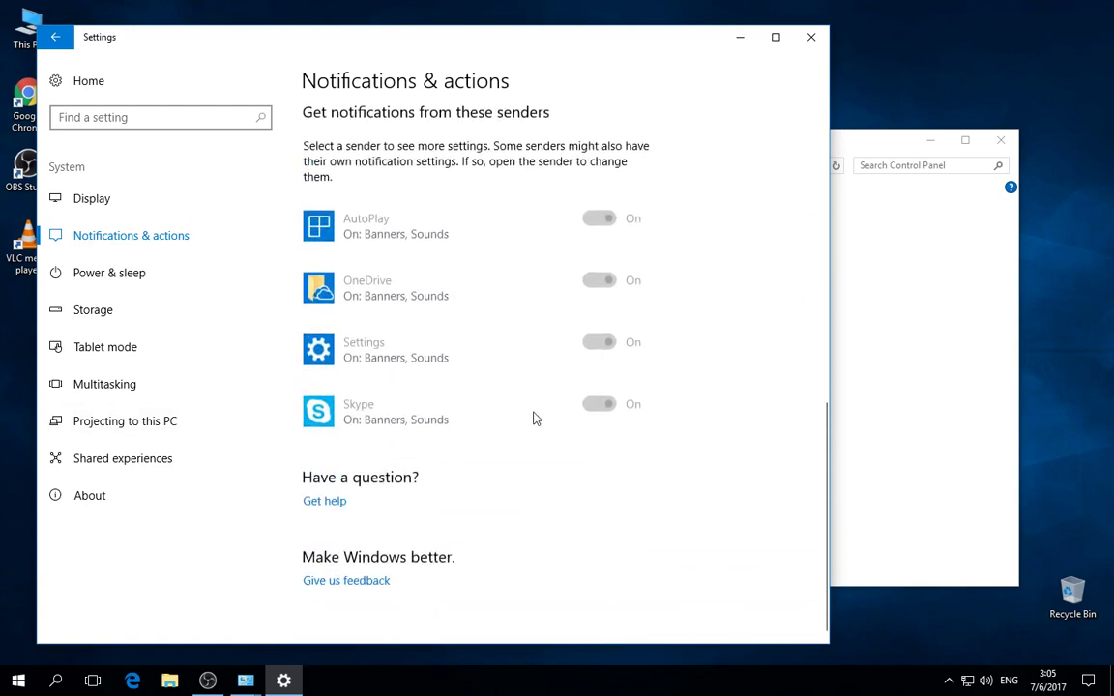
{"action": "scroll", "coordinate": [542, 408], "scroll_direction": "up", "scroll_amount": 6}
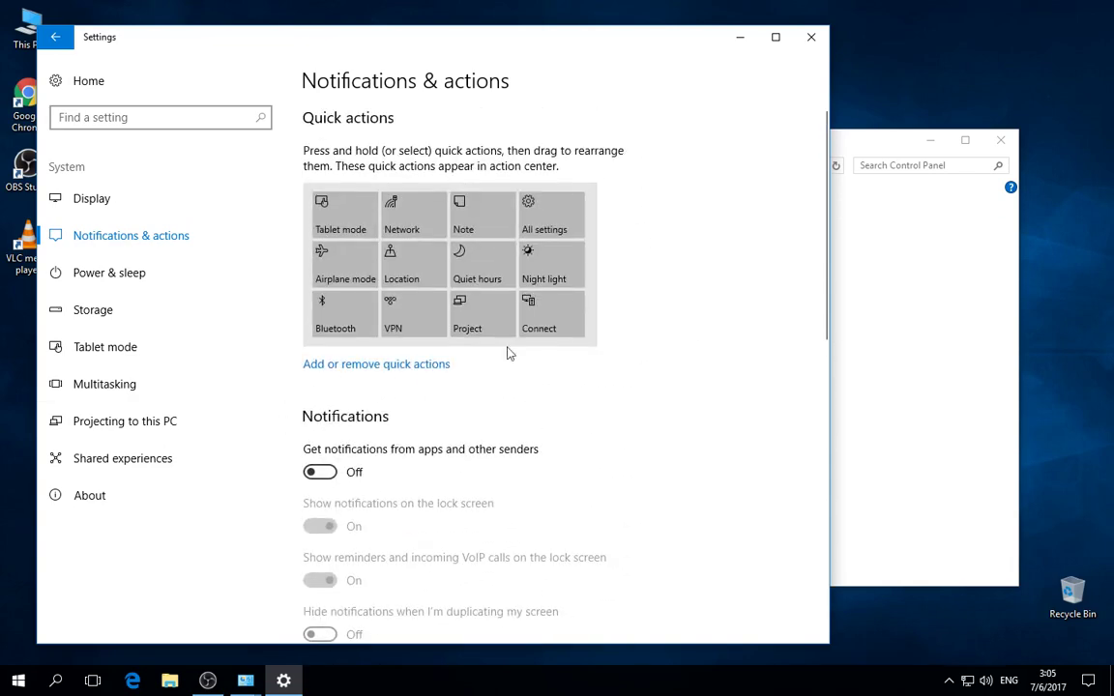
- In the Power & sleep settings, set the plugged-in screen turn-off time to Never
{"action": "left_click", "coordinate": [110, 283]}
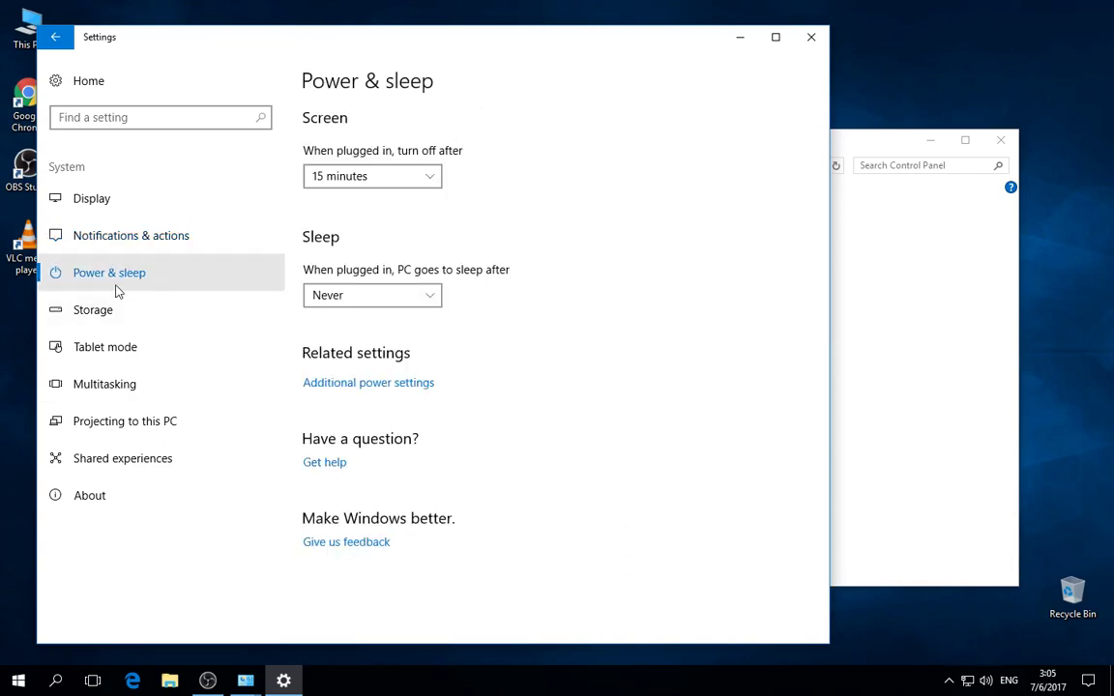
{"action": "left_click", "coordinate": [406, 178]}
{"action": "left_click", "coordinate": [250, 130]}
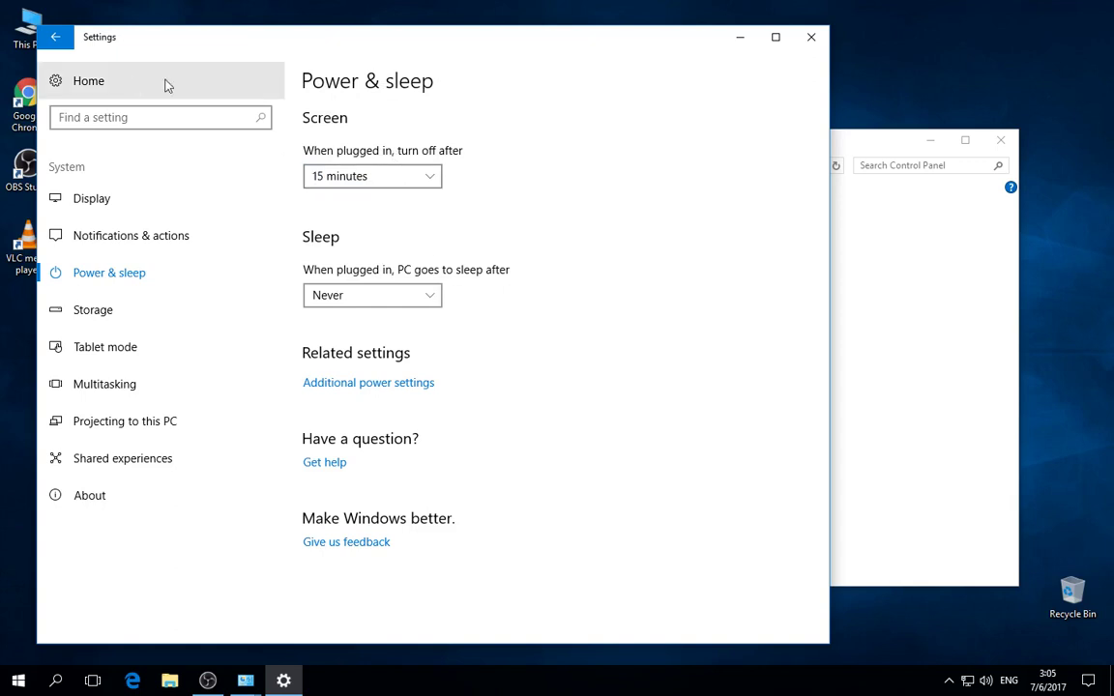
{"action": "left_click", "coordinate": [386, 178]}
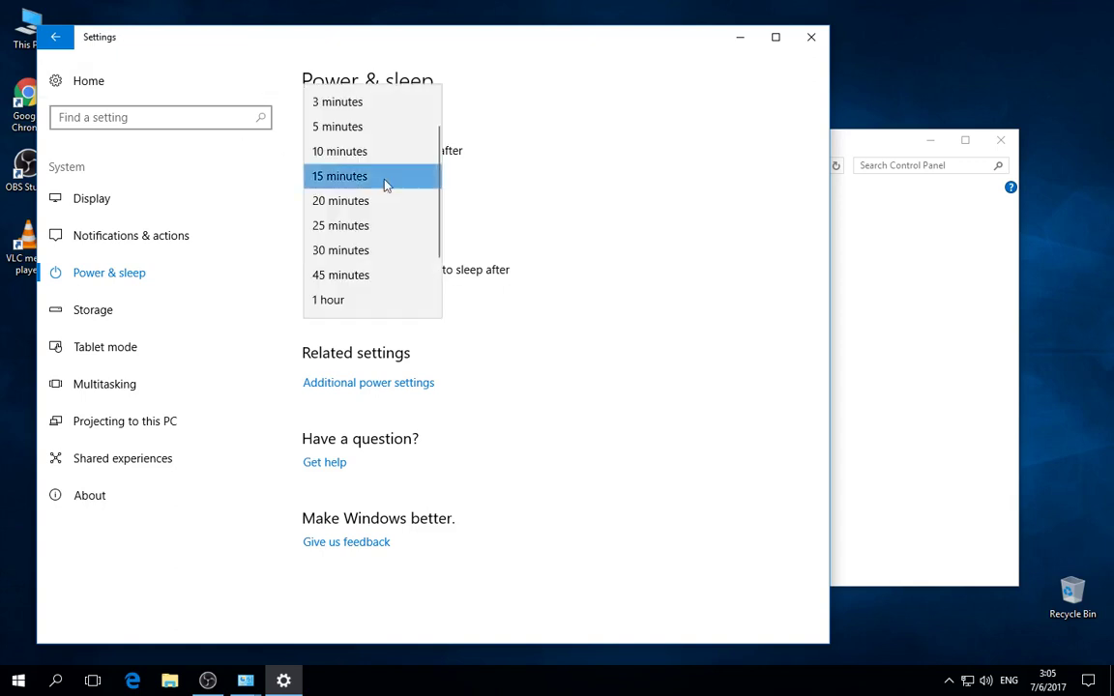
{"action": "scroll", "coordinate": [369, 166], "scroll_direction": "up", "scroll_amount": 2}
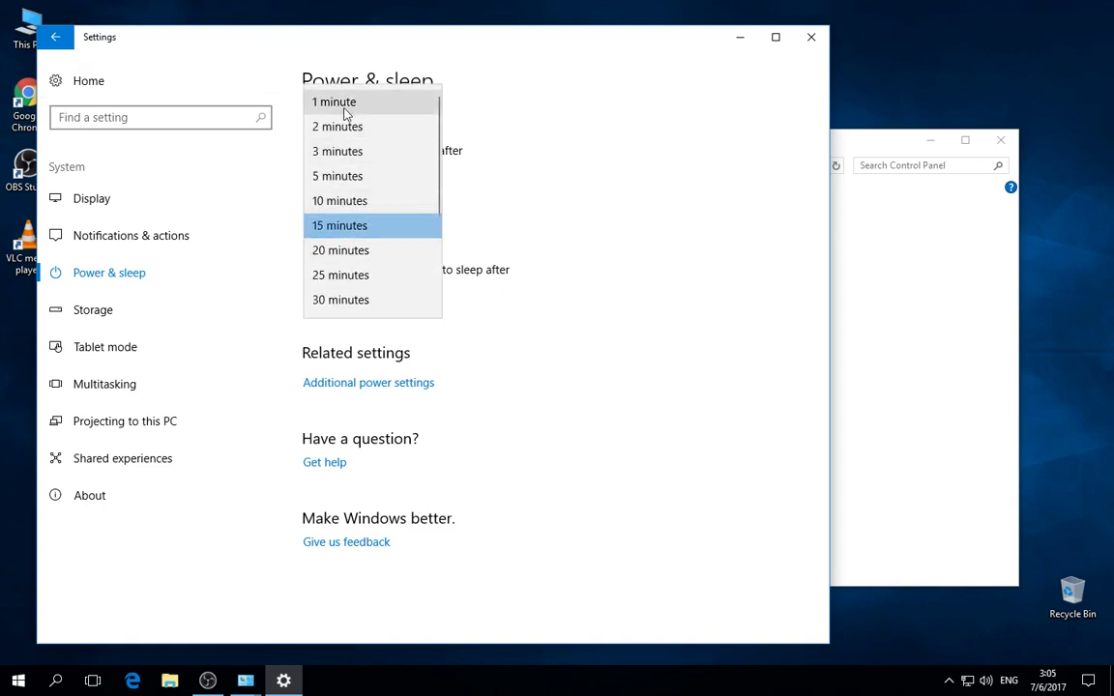
{"action": "scroll", "coordinate": [346, 127], "scroll_direction": "down", "scroll_amount": 3}
{"action": "left_click", "coordinate": [329, 300]}
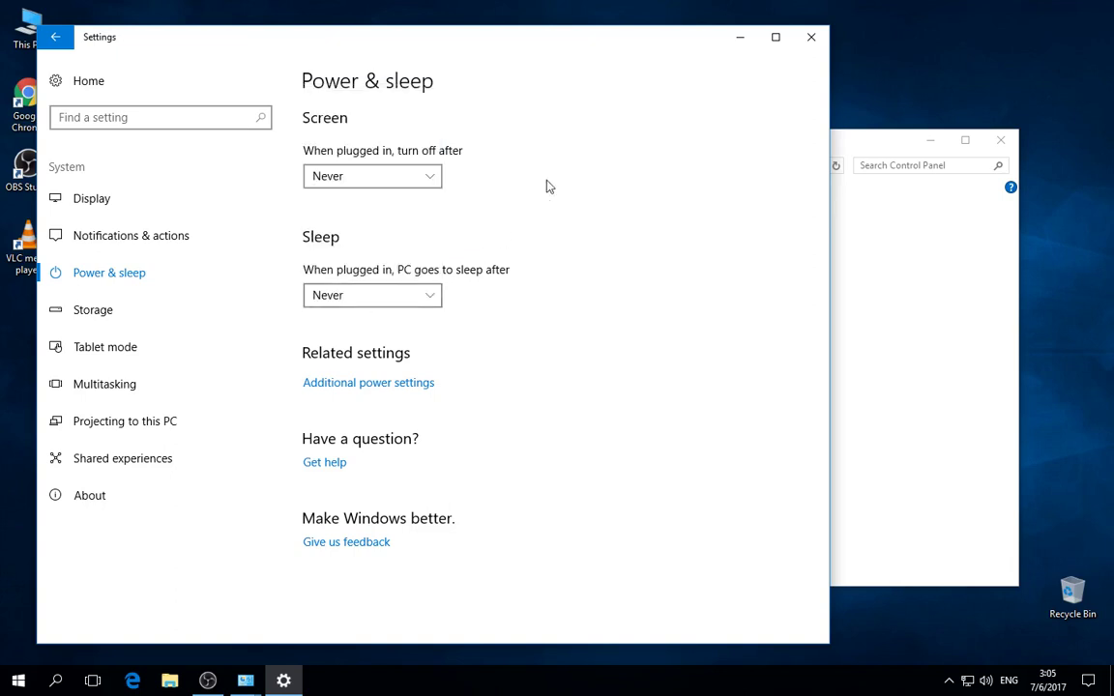
- Set the plugged-in screen turn-off time to 15 minutes
{"action": "left_click", "coordinate": [378, 178]}
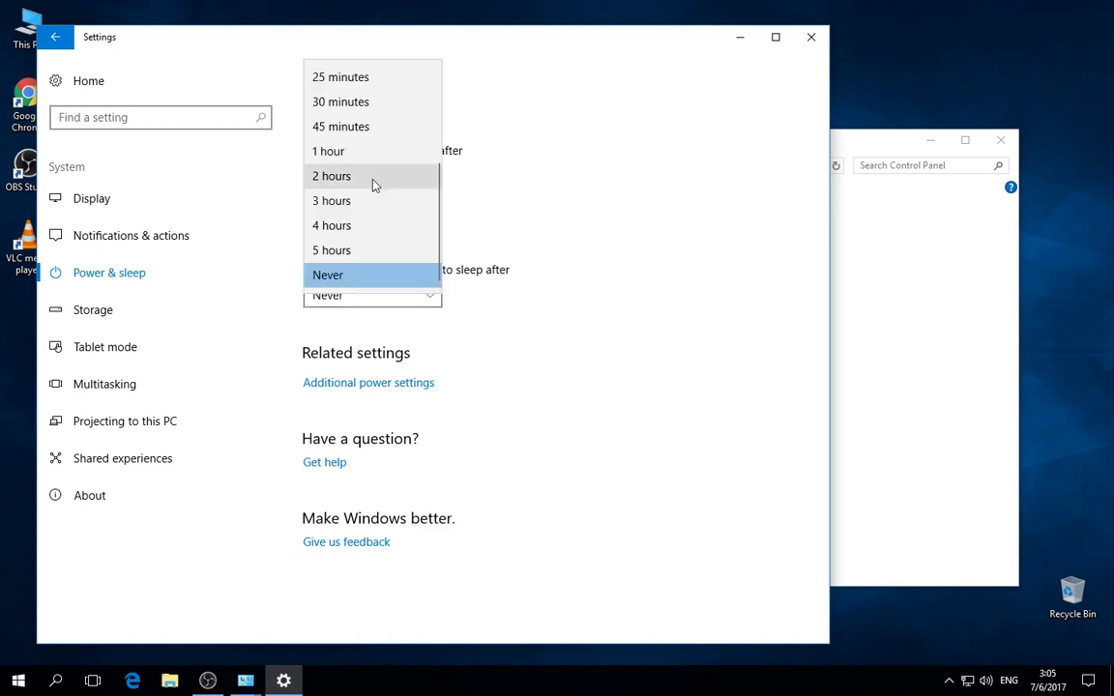
{"action": "scroll", "coordinate": [371, 102], "scroll_direction": "up", "scroll_amount": 3}
{"action": "left_click", "coordinate": [341, 101]}
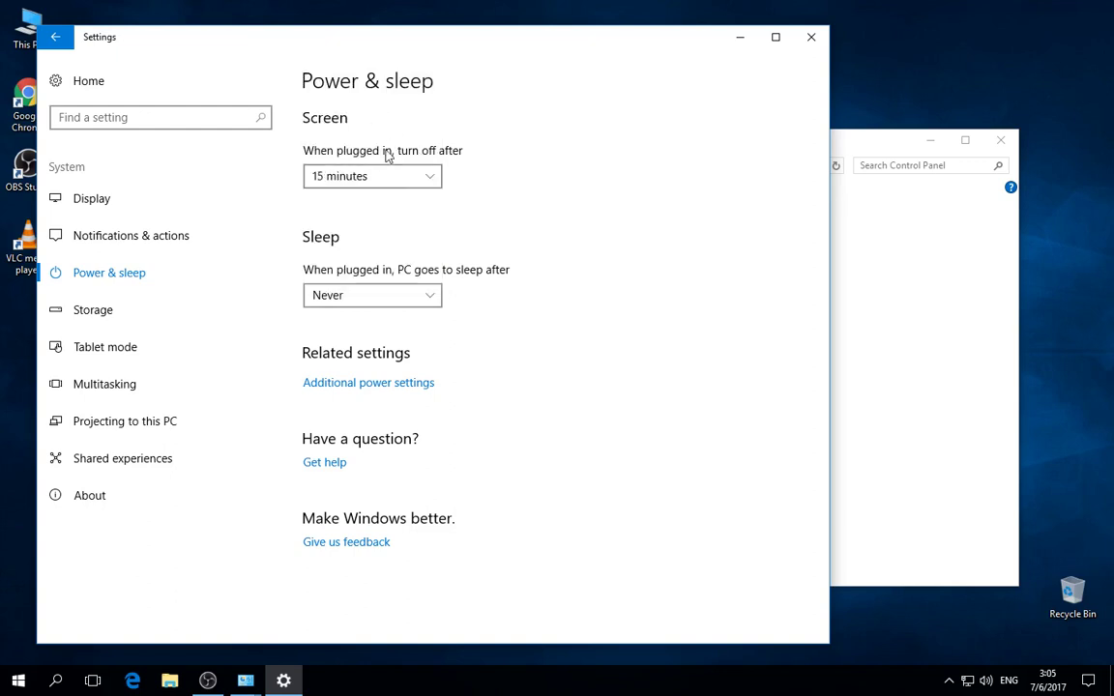
- Open the additional power settings to check the active power plan, and close the Power Options window
{"action": "left_click", "coordinate": [409, 386]}
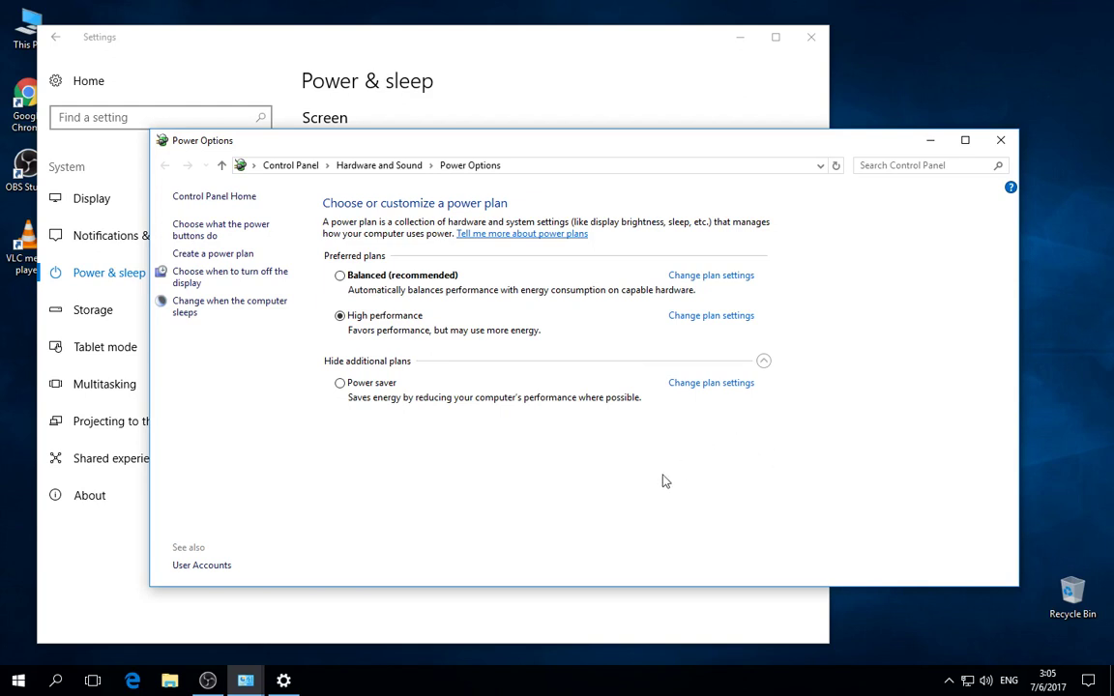
{"action": "left_click", "coordinate": [1001, 140]}
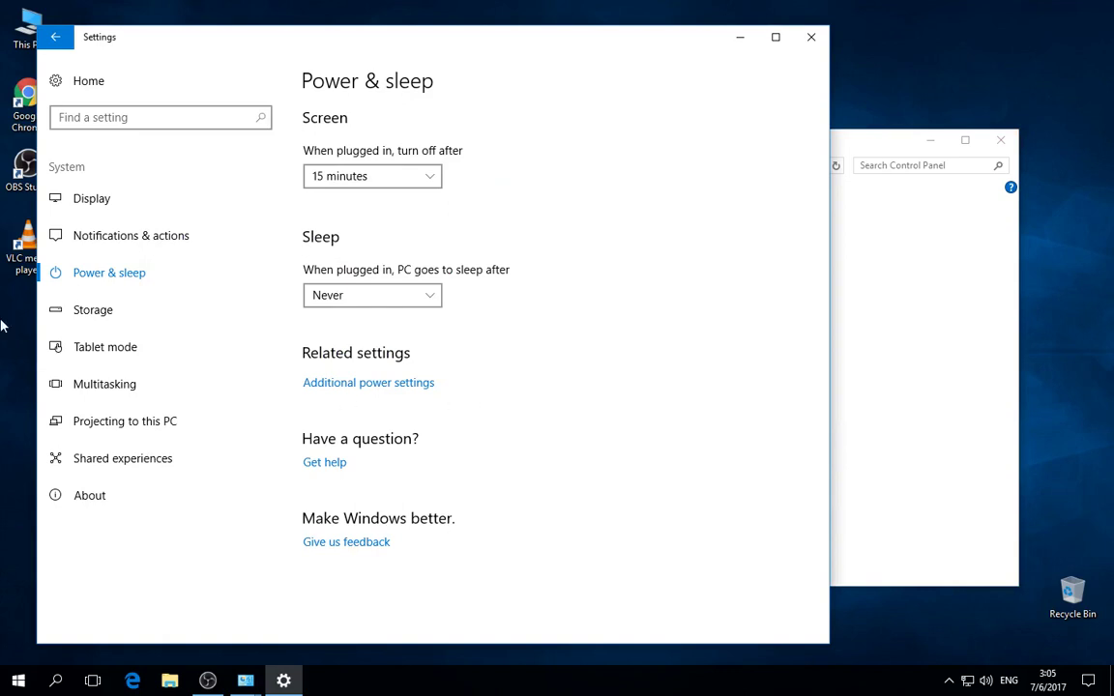
- Review the Storage settings, including Storage sense, and open the Tablet mode settings
{"action": "left_click", "coordinate": [97, 310]}
{"action": "scroll", "coordinate": [442, 290], "scroll_direction": "down", "scroll_amount": 3}
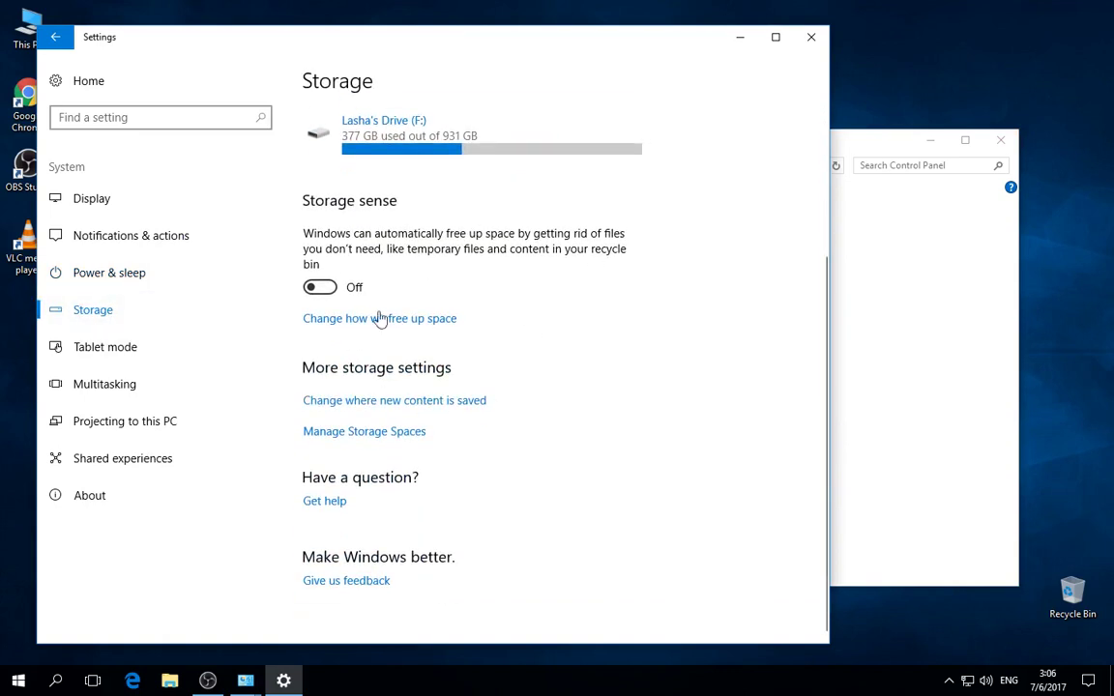
{"action": "left_click", "coordinate": [92, 345]}
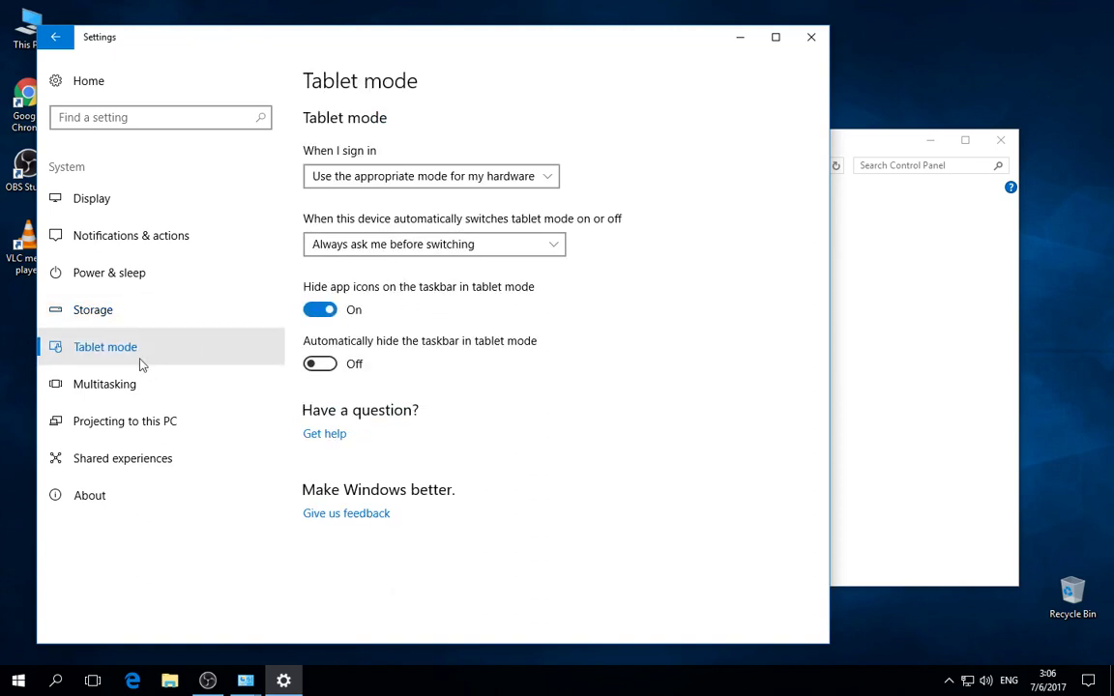
- Review the Multitasking settings with the snap and virtual desktop options, and the Projecting to this PC settings
{"action": "left_click", "coordinate": [129, 388]}
{"action": "scroll", "coordinate": [309, 396], "scroll_direction": "down", "scroll_amount": 3}
{"action": "scroll", "coordinate": [333, 397], "scroll_direction": "up", "scroll_amount": 3}
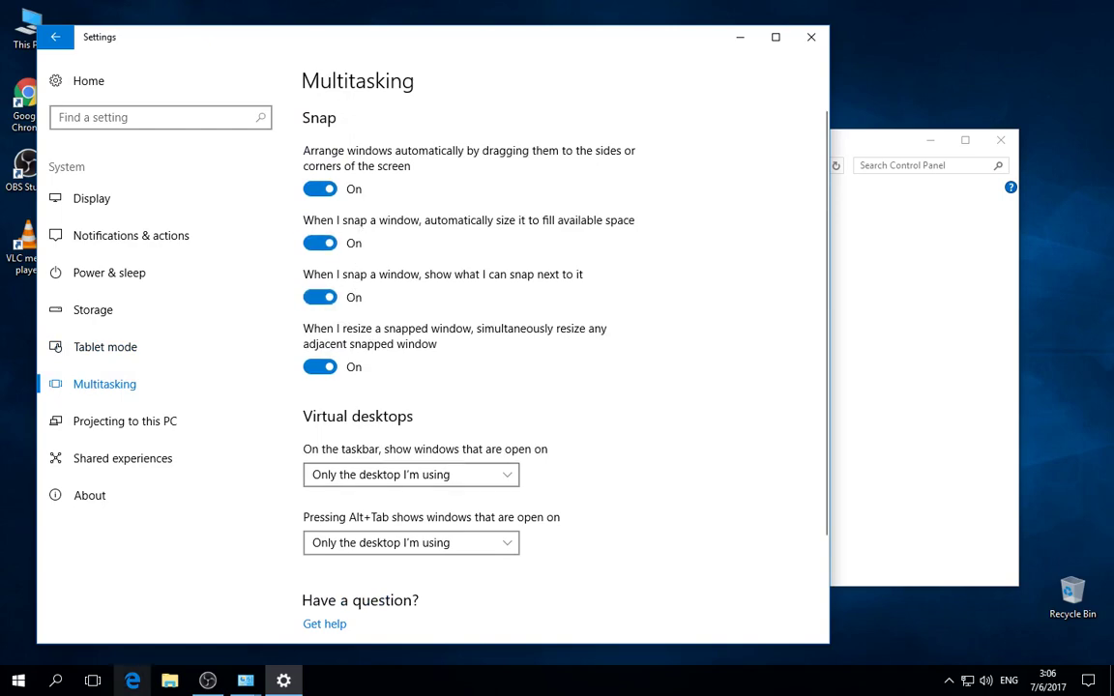
{"action": "left_click", "coordinate": [94, 681]}
{"action": "left_click", "coordinate": [97, 681]}
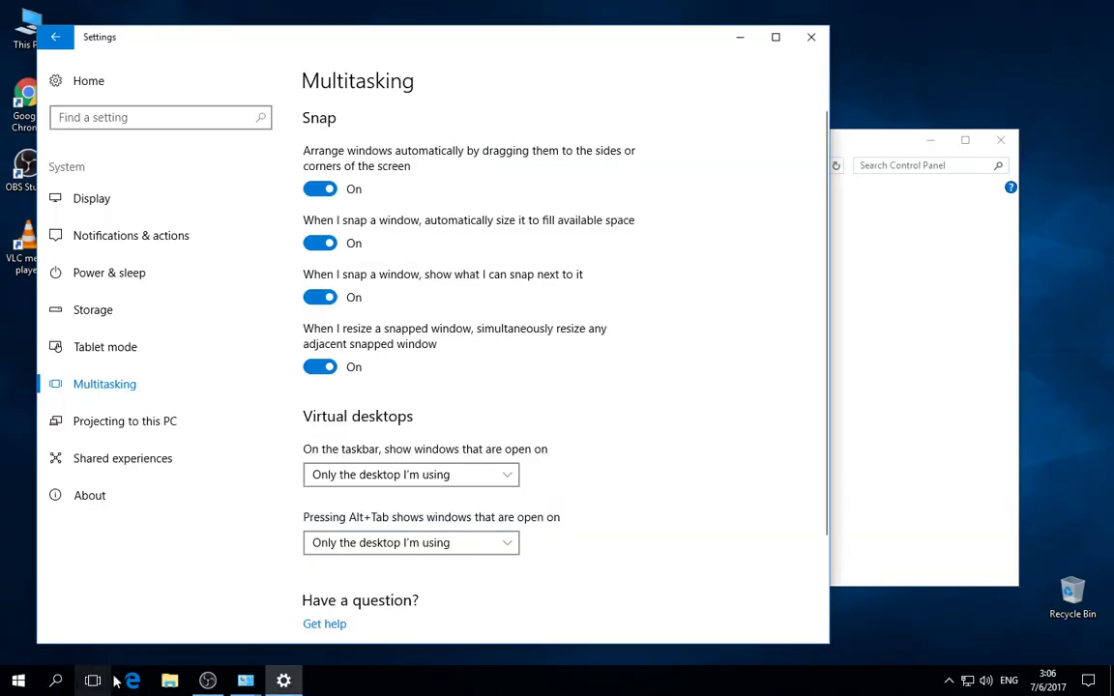
{"action": "left_click", "coordinate": [138, 428]}
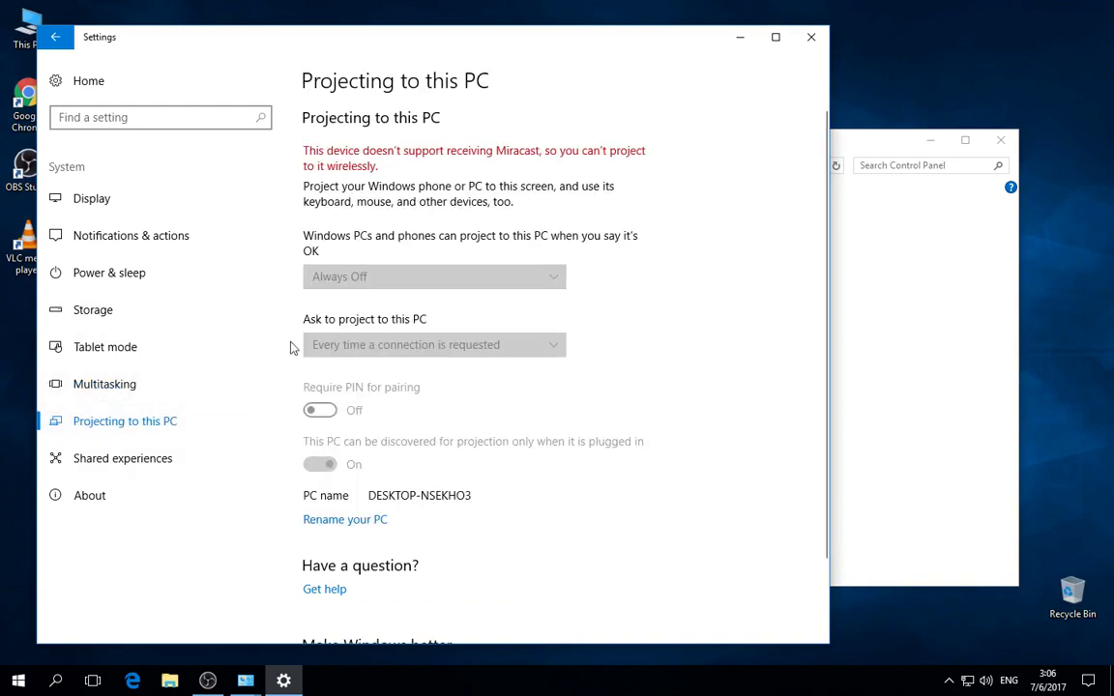
{"action": "scroll", "coordinate": [474, 262], "scroll_direction": "down", "scroll_amount": 2}
{"action": "scroll", "coordinate": [476, 263], "scroll_direction": "up", "scroll_amount": 2}
- In the Shared experiences settings, check the options for who can share, and turn off sharing across devices
{"action": "left_click", "coordinate": [123, 459]}
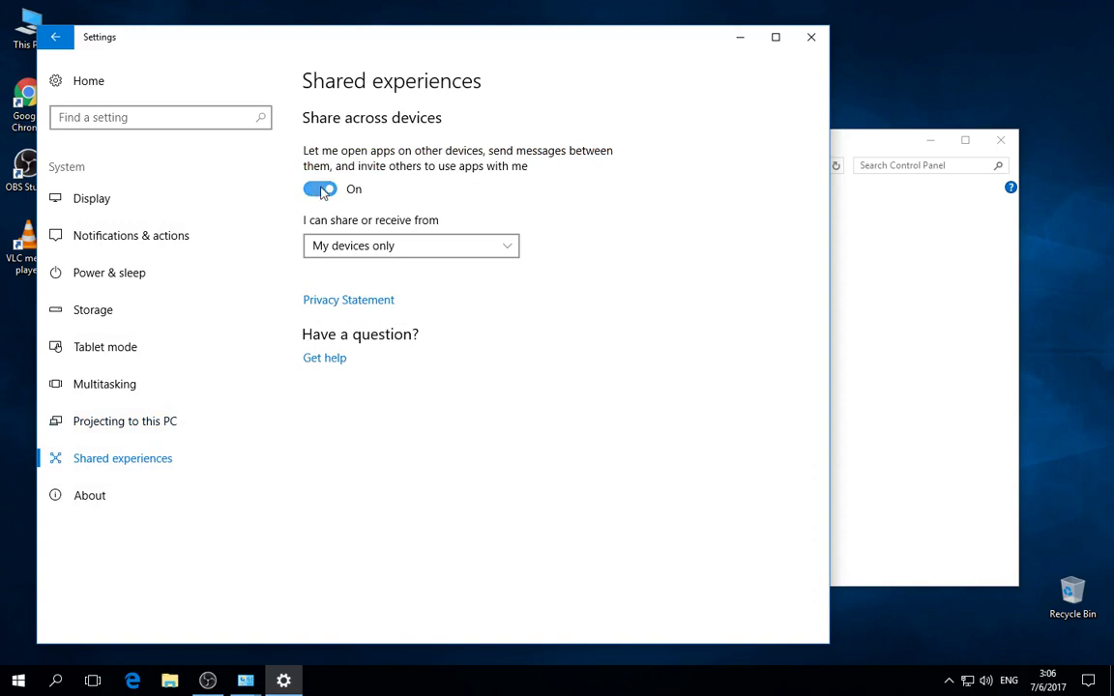
{"action": "left_click", "coordinate": [440, 253]}
{"action": "left_click", "coordinate": [440, 257]}
{"action": "left_click", "coordinate": [322, 187]}
- Review the PC and Windows specifications on the About page and return to the Settings home page
{"action": "left_click", "coordinate": [90, 497]}
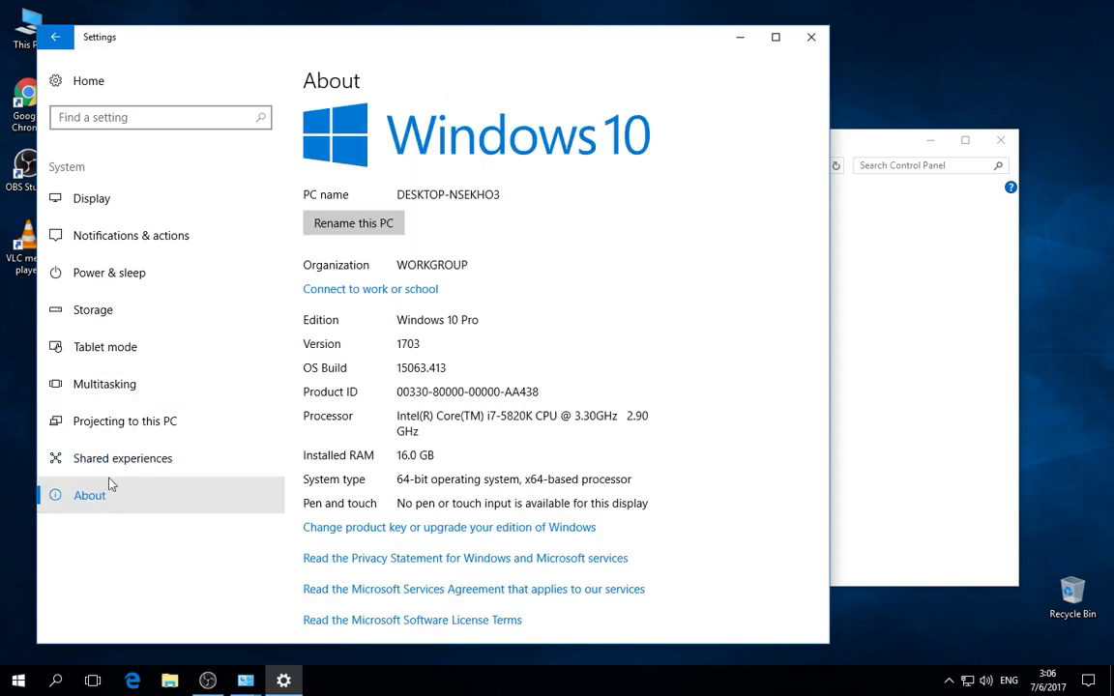
{"action": "scroll", "coordinate": [363, 370], "scroll_direction": "down", "scroll_amount": 3}
{"action": "scroll", "coordinate": [364, 371], "scroll_direction": "up", "scroll_amount": 3}
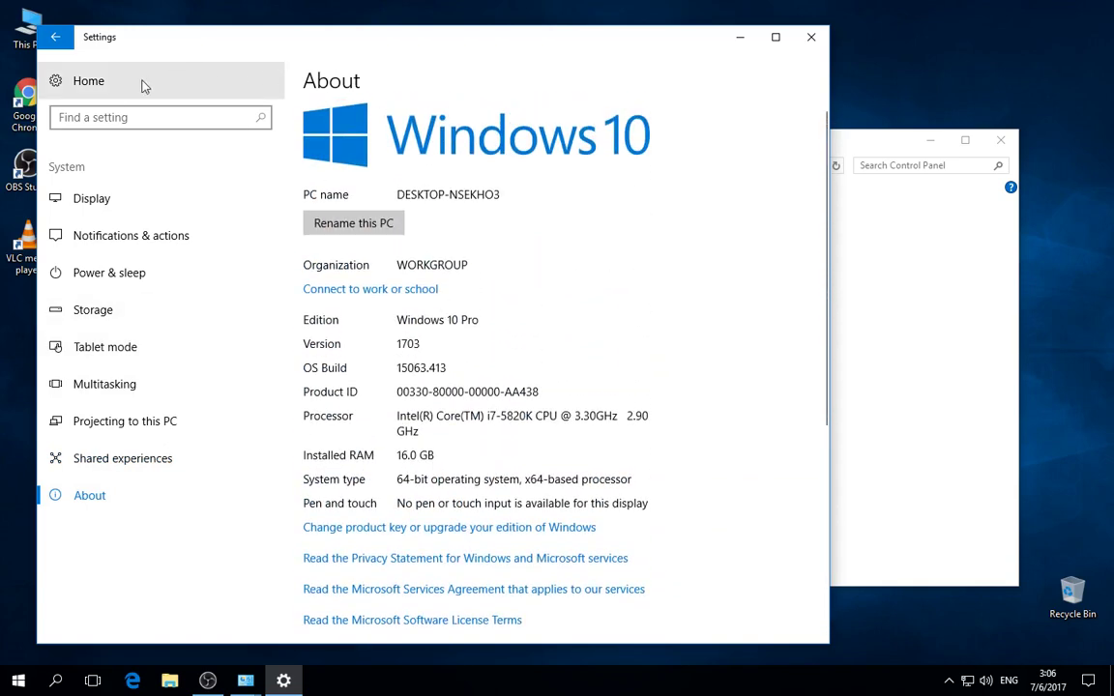
{"action": "left_click", "coordinate": [55, 39]}
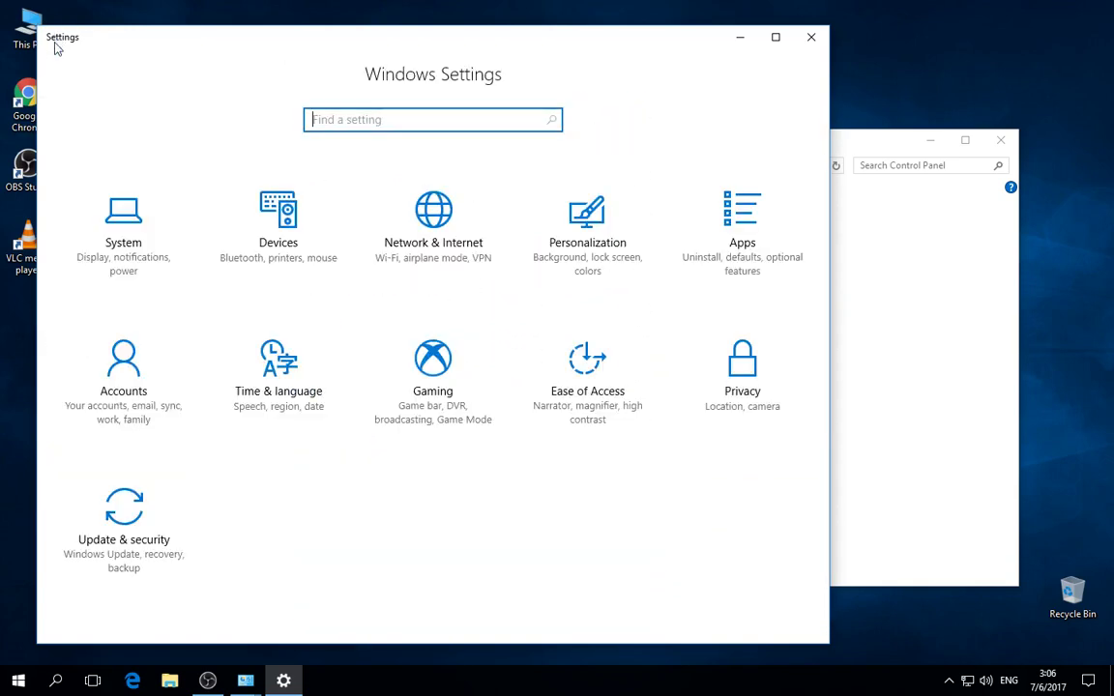
- Review the Bluetooth & other devices, Printers & scanners and Mouse settings in the Devices category
{"action": "left_click", "coordinate": [288, 196]}
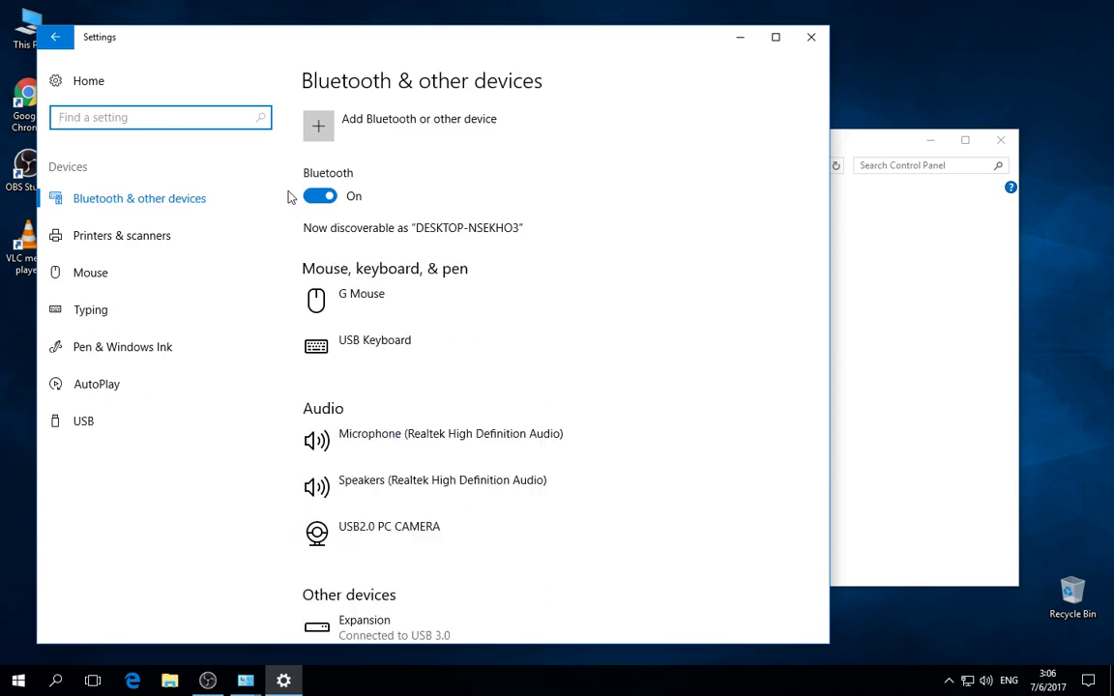
{"action": "scroll", "coordinate": [405, 381], "scroll_direction": "down", "scroll_amount": 7}
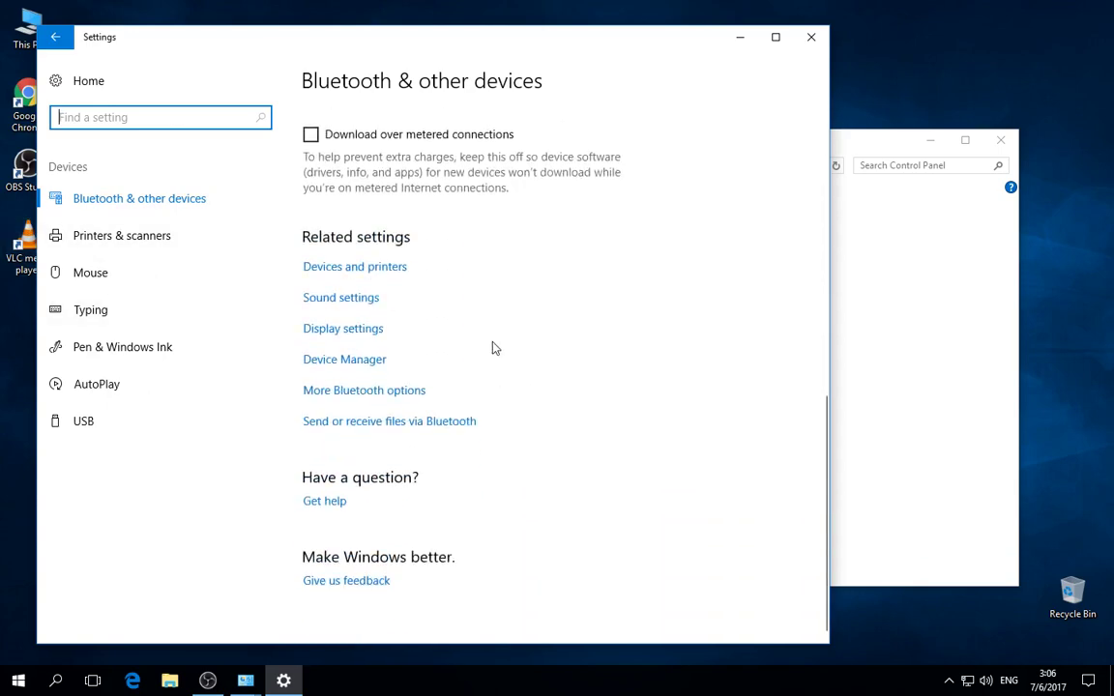
{"action": "scroll", "coordinate": [493, 346], "scroll_direction": "up", "scroll_amount": 7}
{"action": "scroll", "coordinate": [387, 377], "scroll_direction": "down", "scroll_amount": 6}
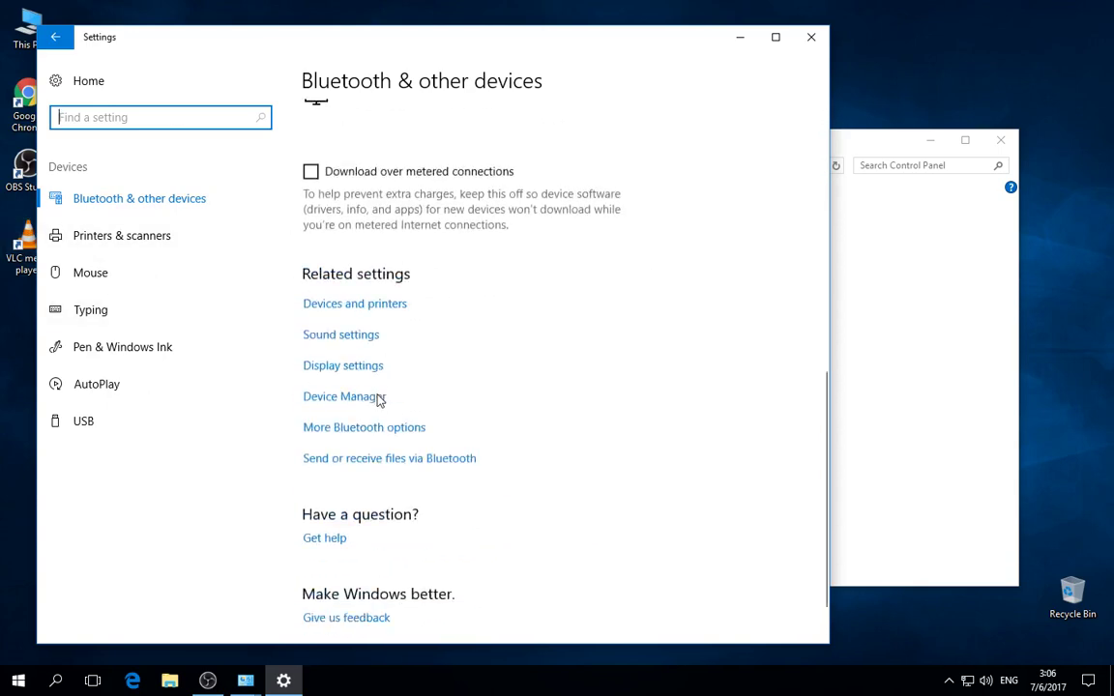
{"action": "scroll", "coordinate": [501, 448], "scroll_direction": "up", "scroll_amount": 7}
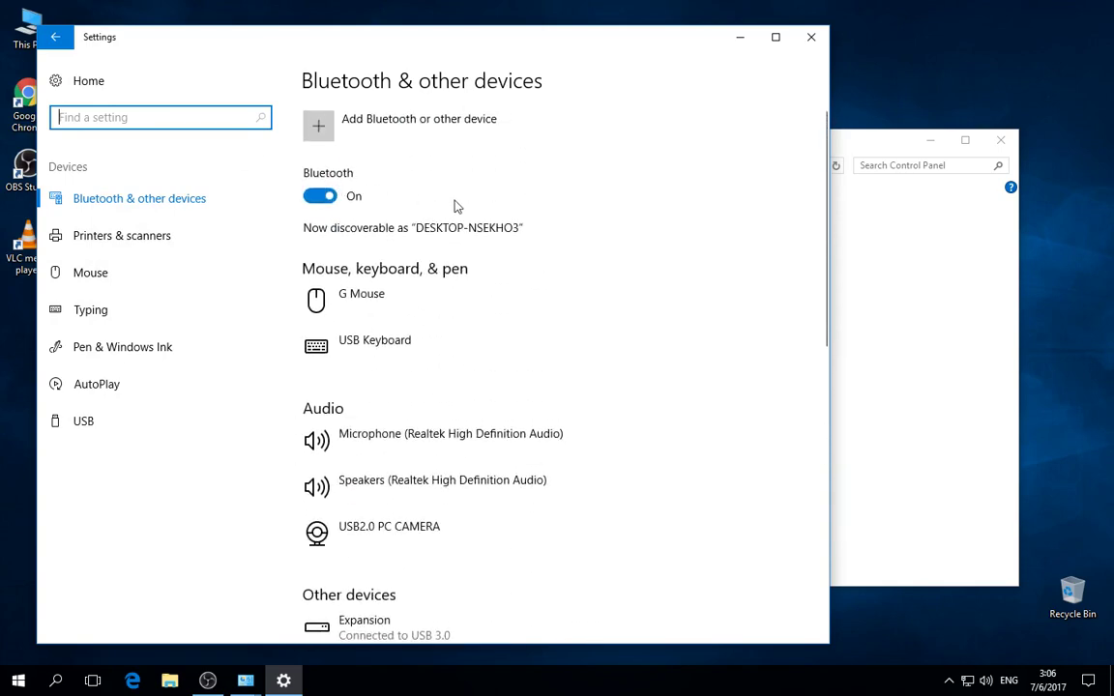
{"action": "scroll", "coordinate": [522, 334], "scroll_direction": "down", "scroll_amount": 3}
{"action": "scroll", "coordinate": [518, 329], "scroll_direction": "down", "scroll_amount": 3}
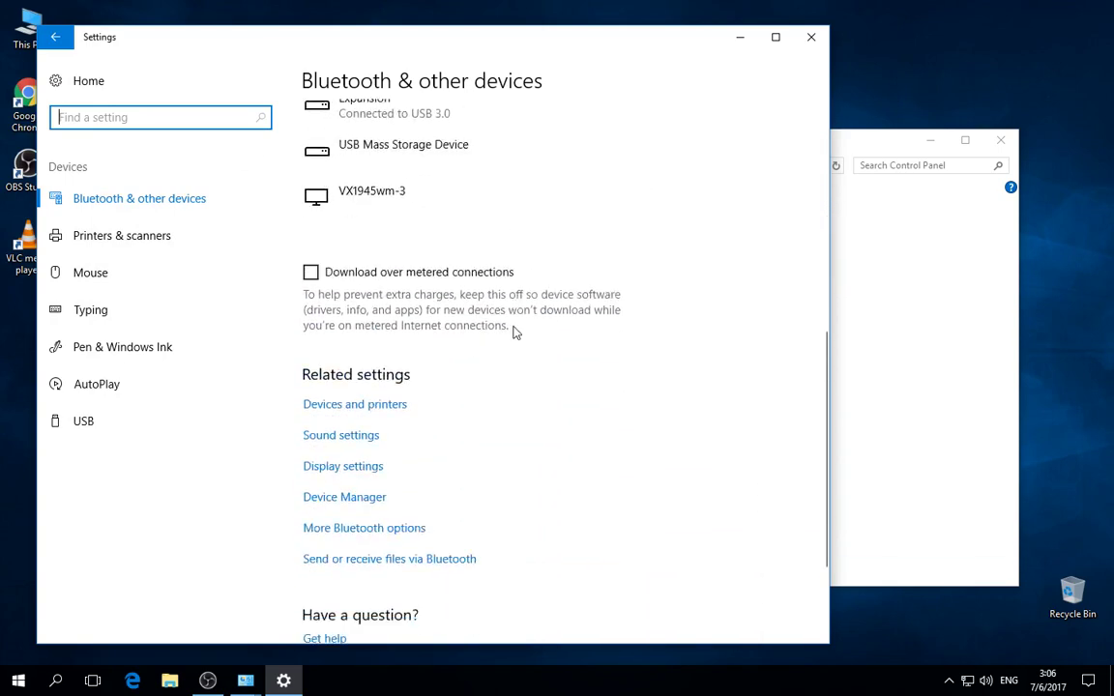
{"action": "scroll", "coordinate": [530, 341], "scroll_direction": "up", "scroll_amount": 3}
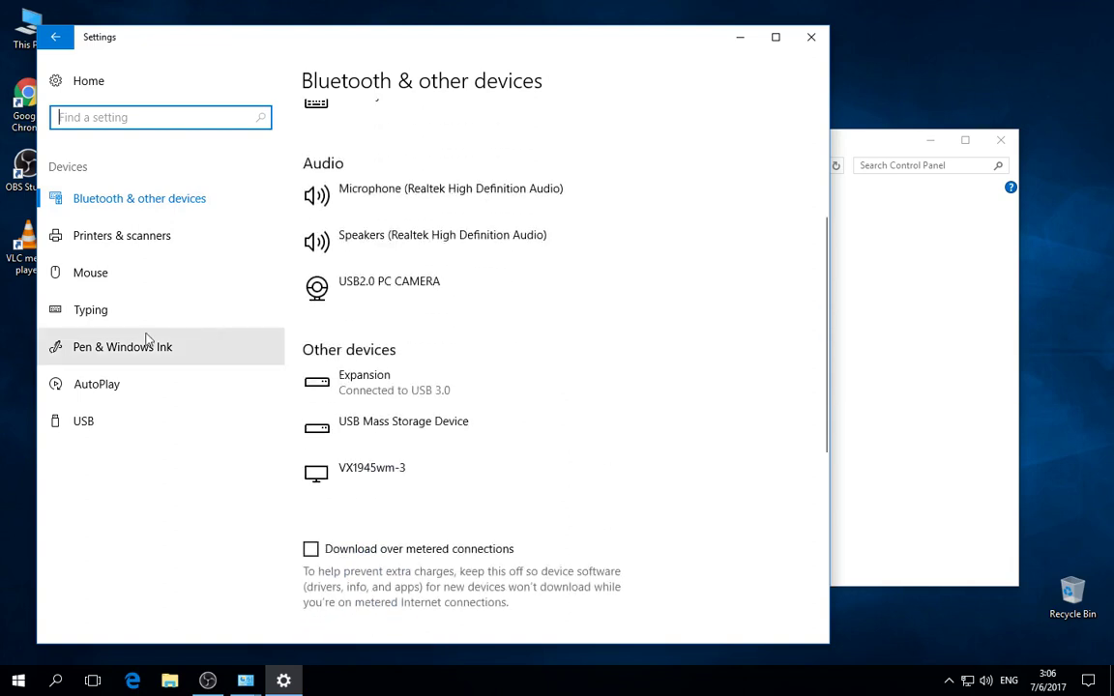
{"action": "left_click", "coordinate": [104, 240]}
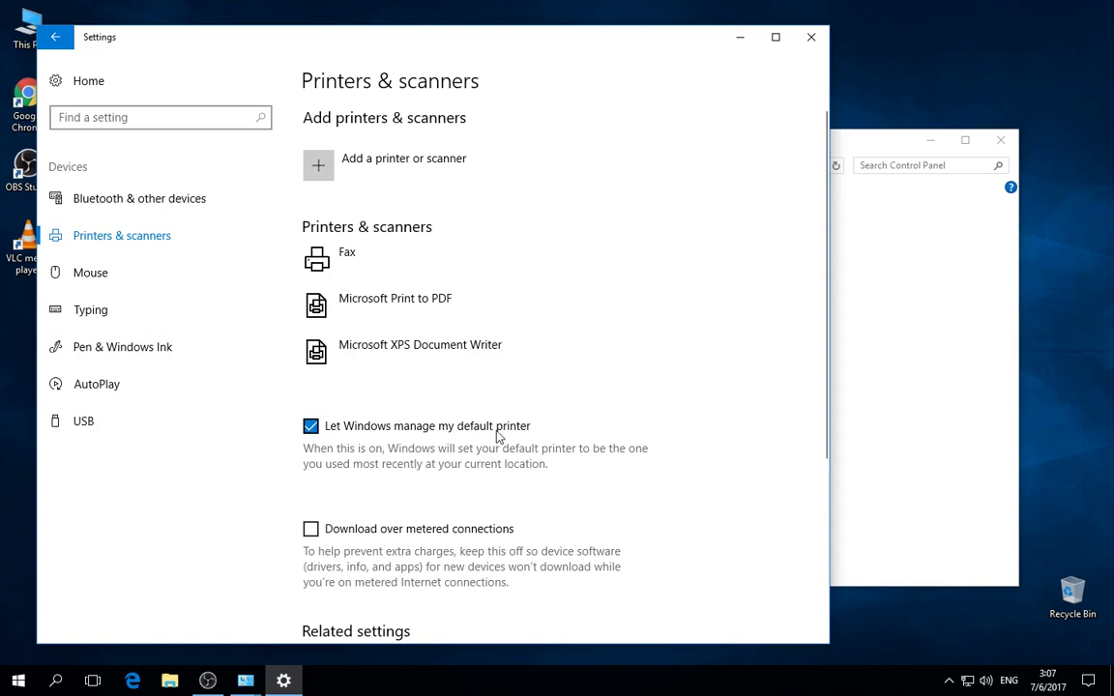
{"action": "left_click", "coordinate": [140, 278]}
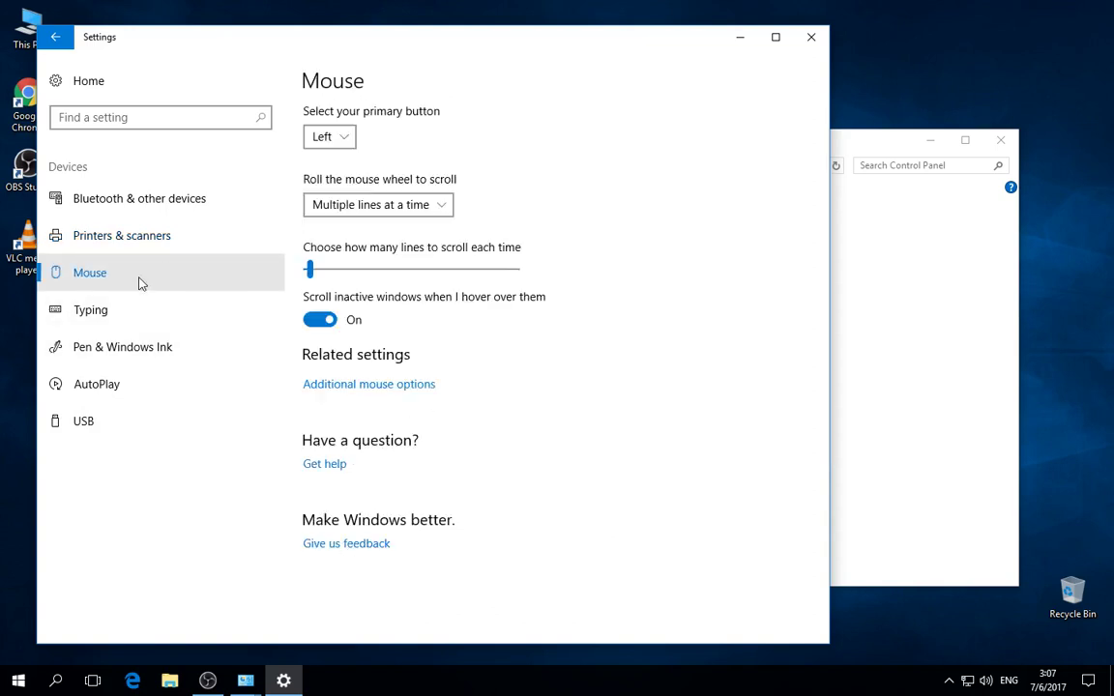
- In the Typing settings, turn off autocorrection and highlighting of misspelled words, and turn both options back on
{"action": "left_click", "coordinate": [92, 311]}
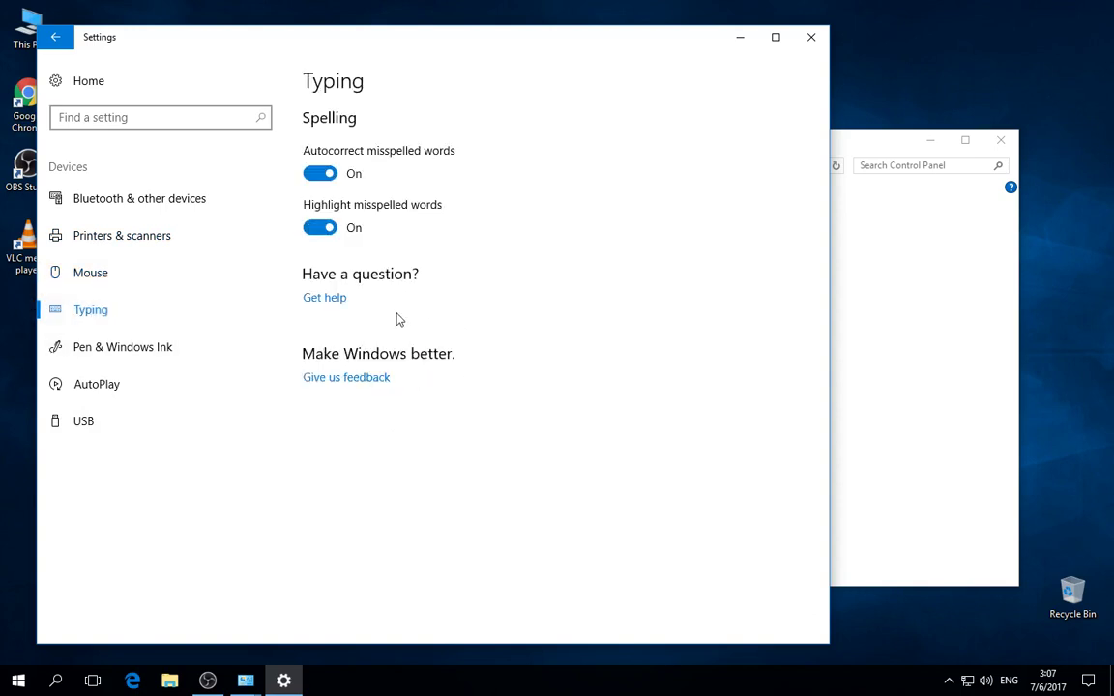
{"action": "left_click", "coordinate": [326, 178]}
{"action": "left_click", "coordinate": [328, 232]}
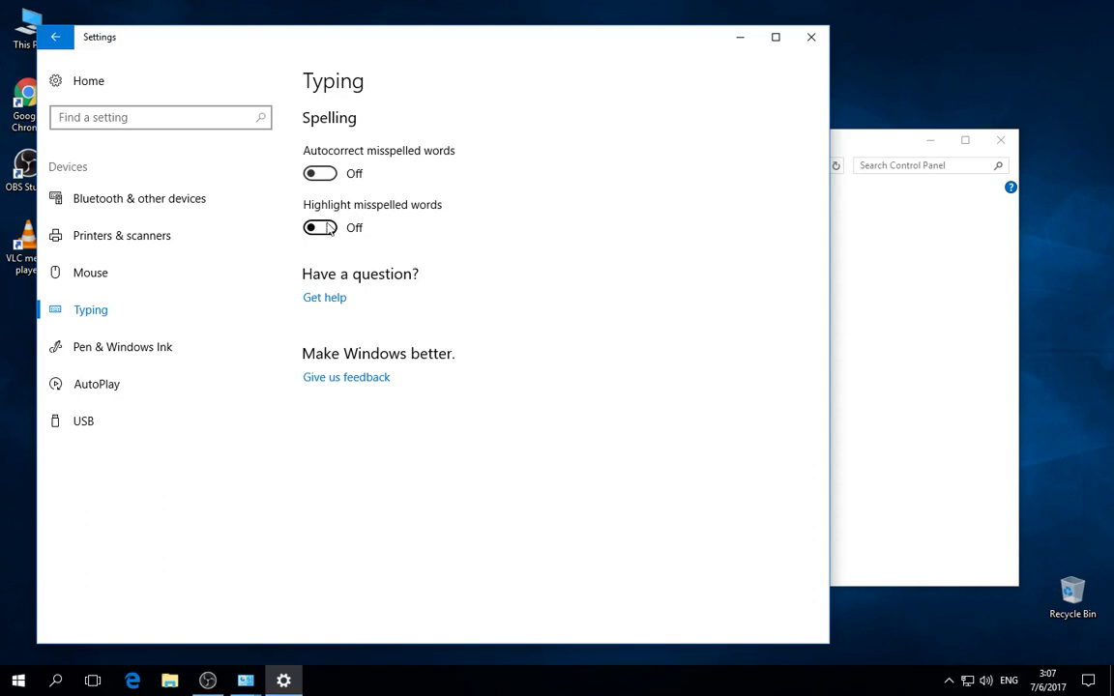
{"action": "left_click", "coordinate": [327, 228]}
{"action": "left_click", "coordinate": [320, 173]}
- Review the Pen & Windows Ink, AutoPlay and USB settings, including the AutoPlay default for removable drives, and return to the Settings home page
{"action": "left_click", "coordinate": [147, 354]}
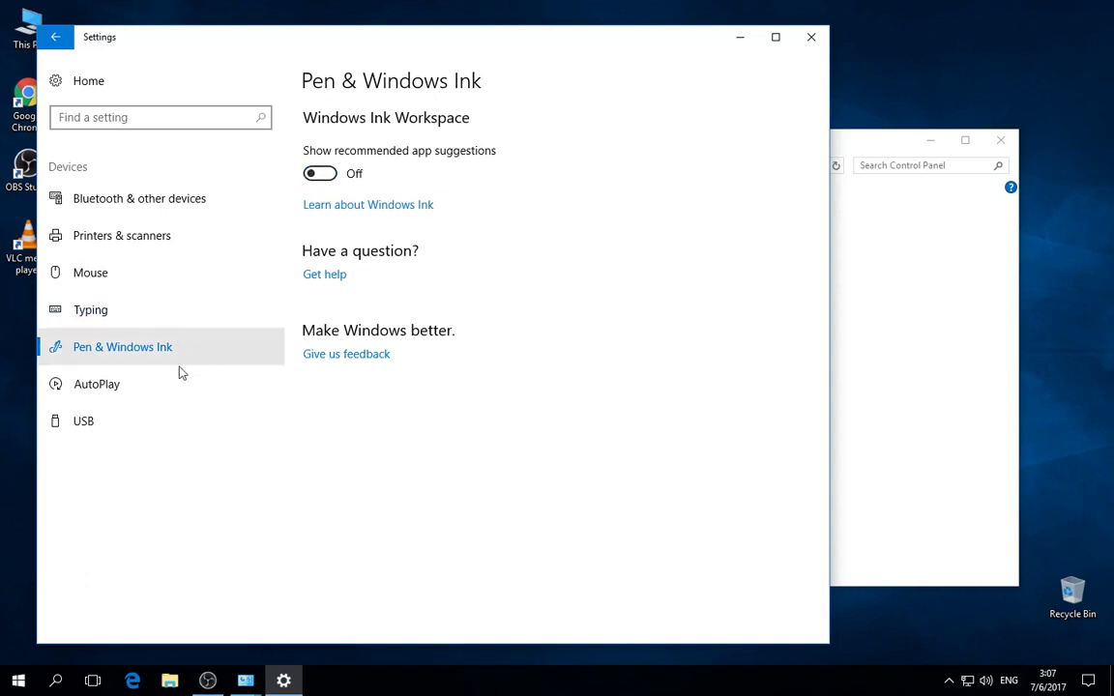
{"action": "left_click", "coordinate": [144, 386]}
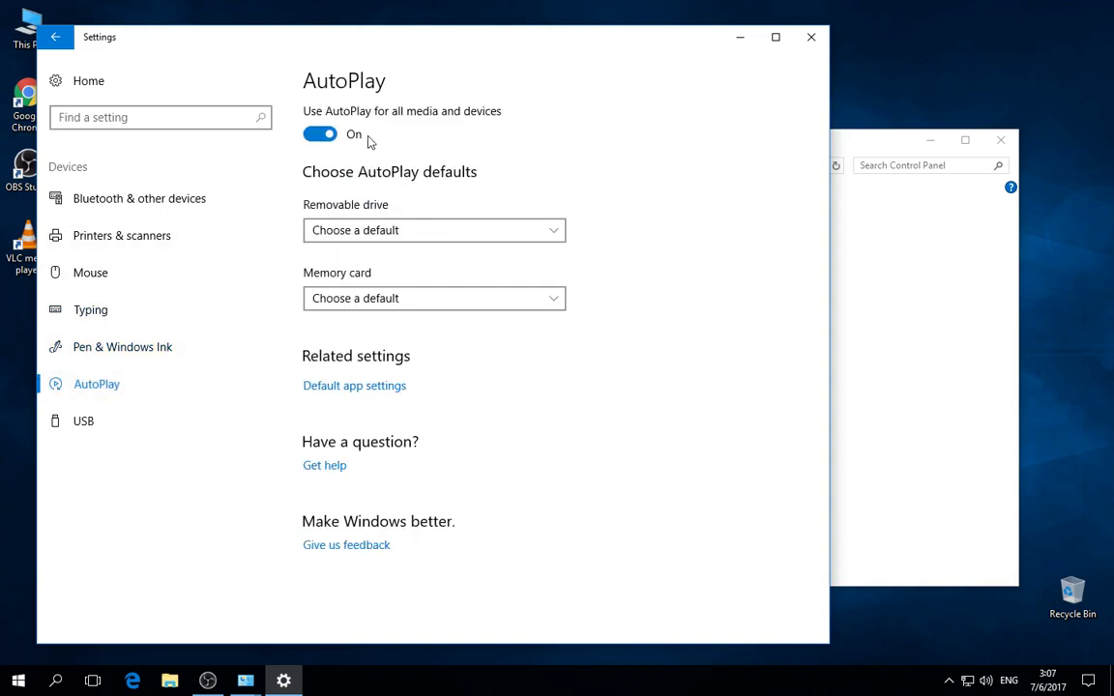
{"action": "left_click", "coordinate": [447, 237]}
{"action": "left_click", "coordinate": [456, 360]}
{"action": "left_click", "coordinate": [112, 425]}
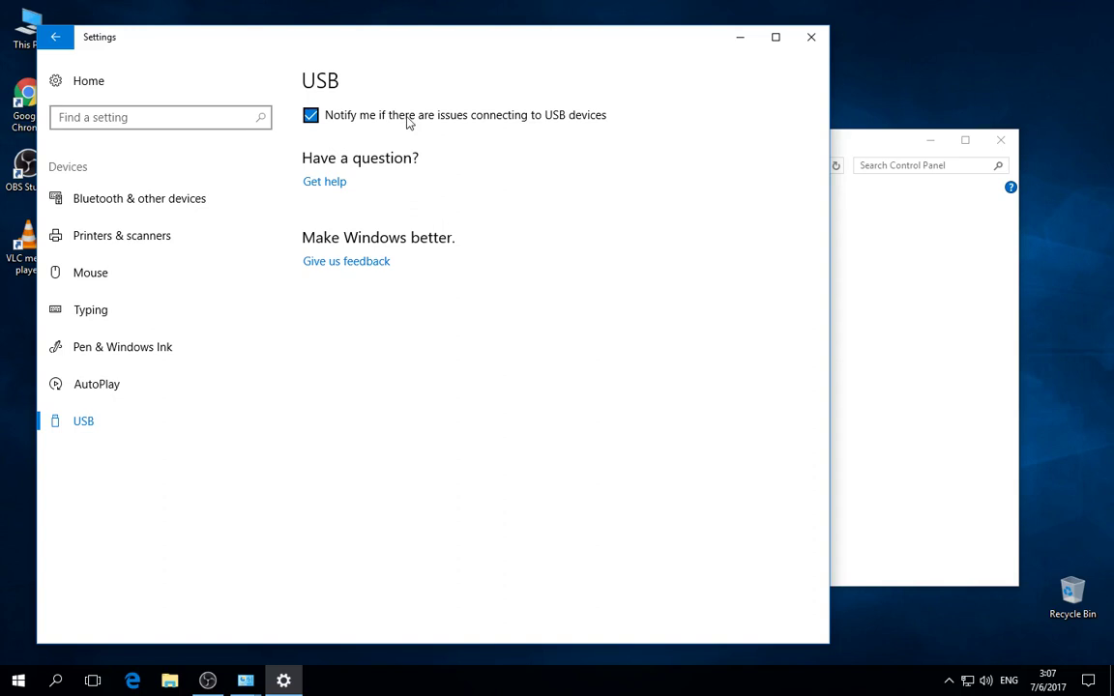
{"action": "left_click", "coordinate": [56, 37]}
- Review the Network & Internet settings from Status through Ethernet, Dial-up, VPN, Airplane mode and Data usage to Proxy, and return to the Settings home page
{"action": "left_click", "coordinate": [433, 237]}
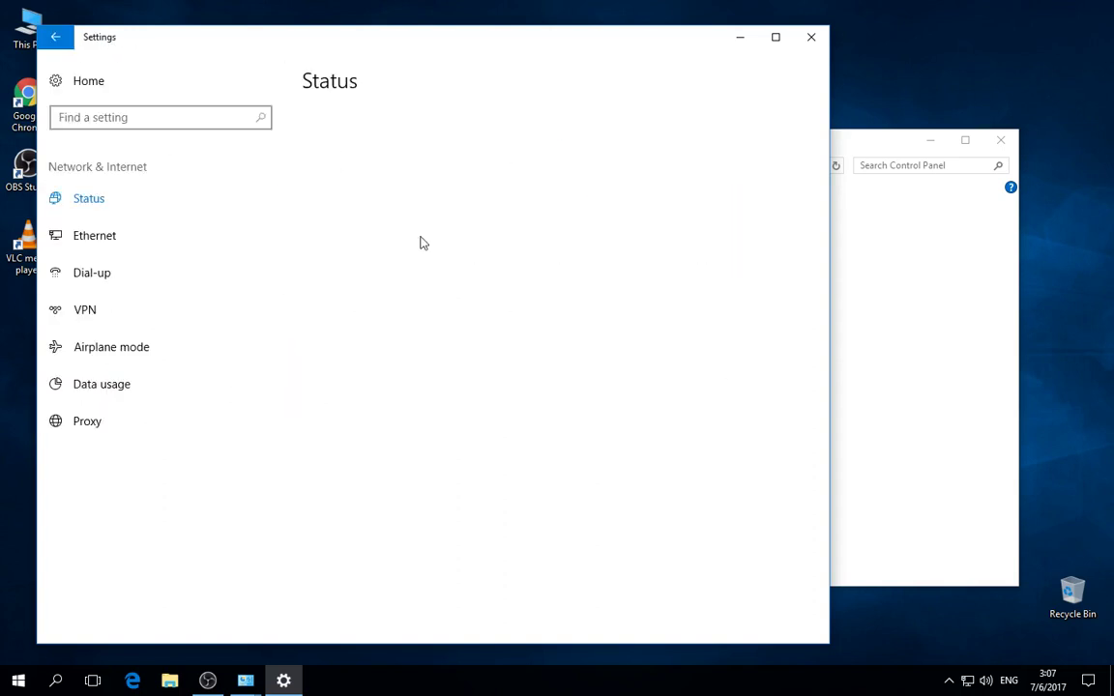
{"action": "scroll", "coordinate": [423, 326], "scroll_direction": "down", "scroll_amount": 3}
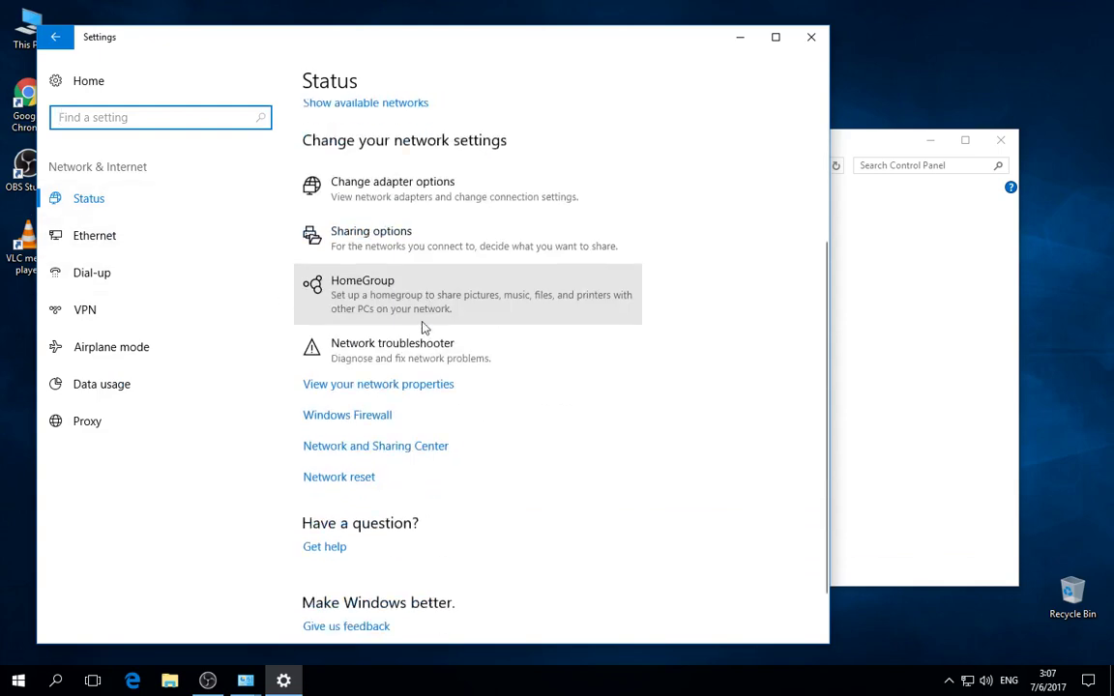
{"action": "scroll", "coordinate": [436, 321], "scroll_direction": "up", "scroll_amount": 3}
{"action": "left_click", "coordinate": [81, 233]}
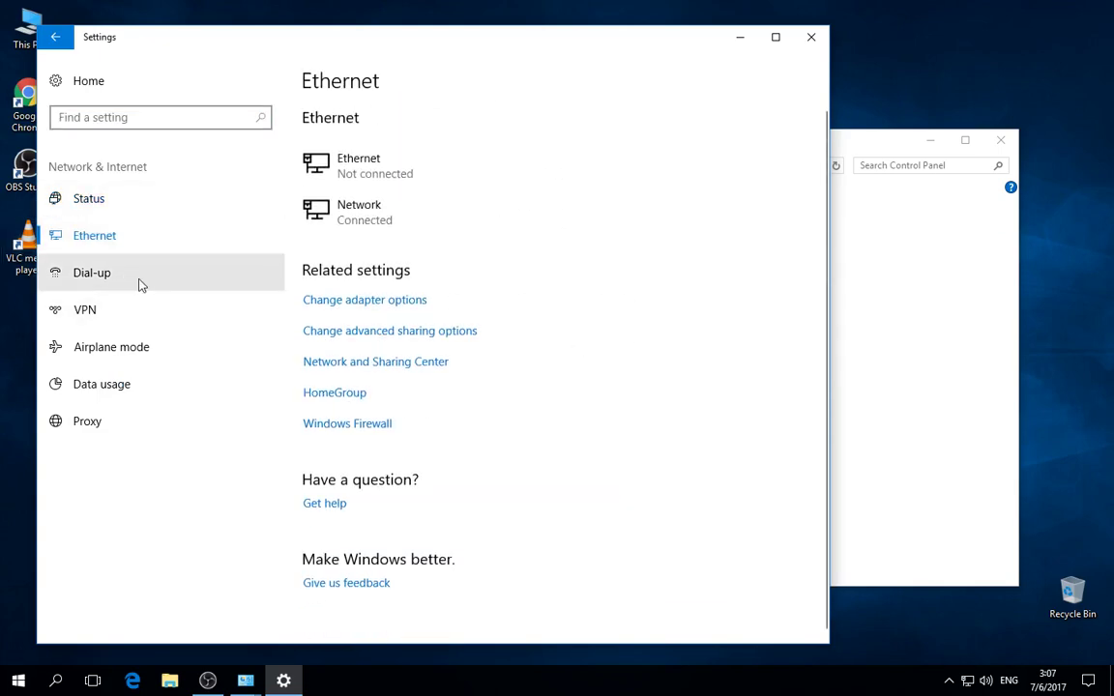
{"action": "left_click", "coordinate": [135, 279]}
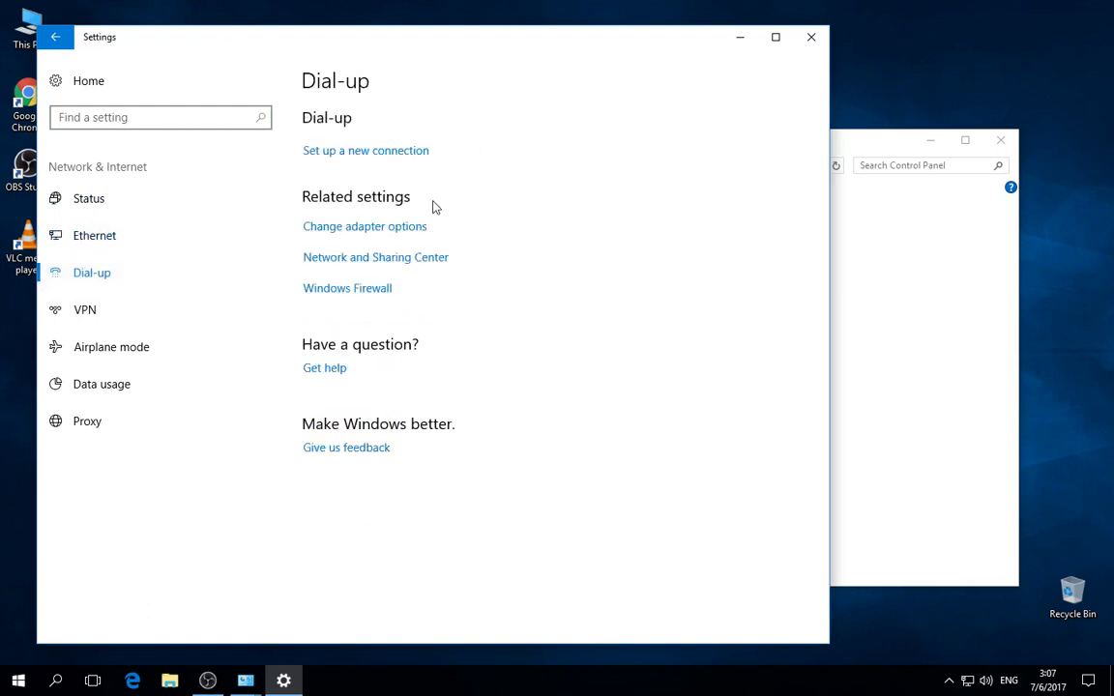
{"action": "left_click", "coordinate": [92, 318]}
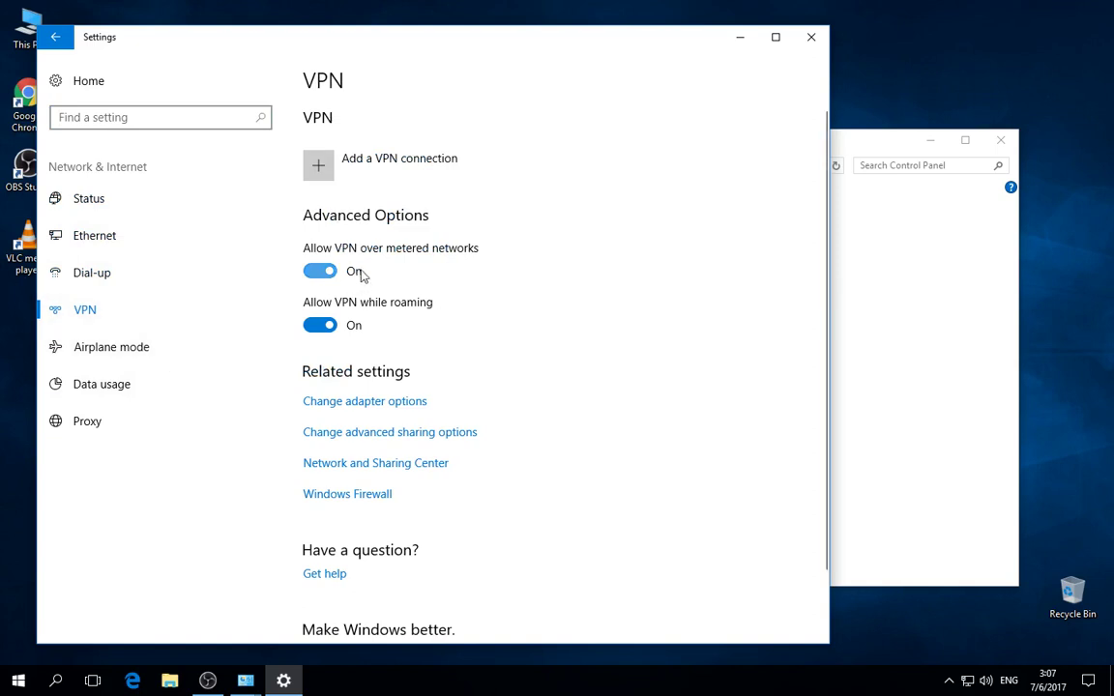
{"action": "left_click", "coordinate": [162, 360]}
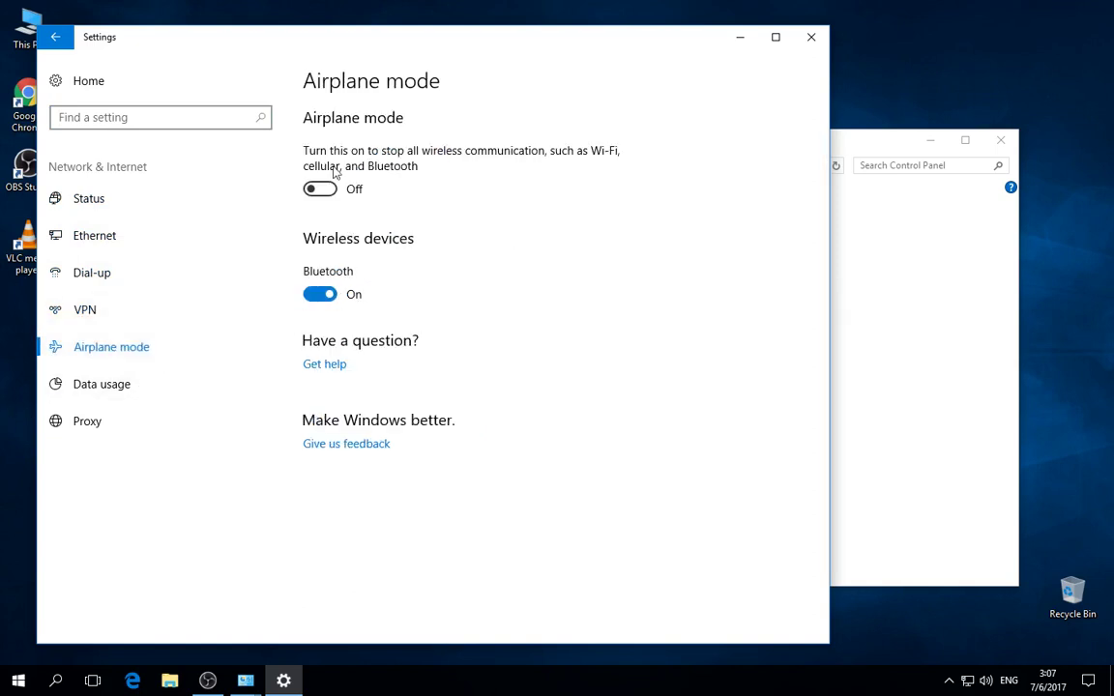
{"action": "left_click", "coordinate": [109, 387]}
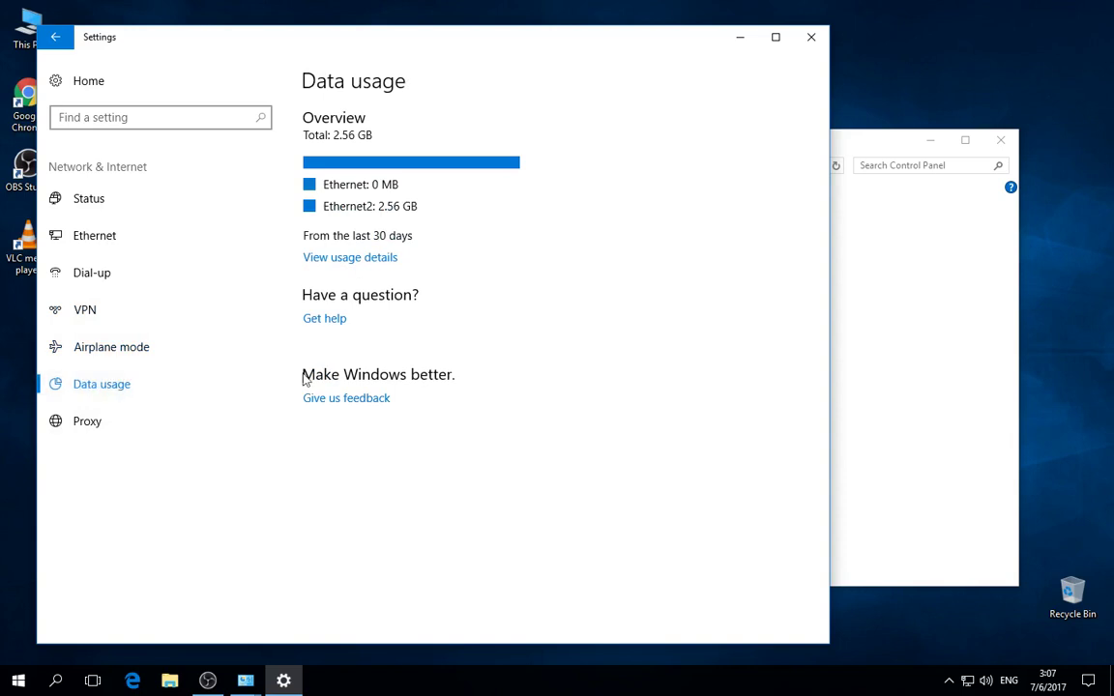
{"action": "left_click", "coordinate": [85, 422]}
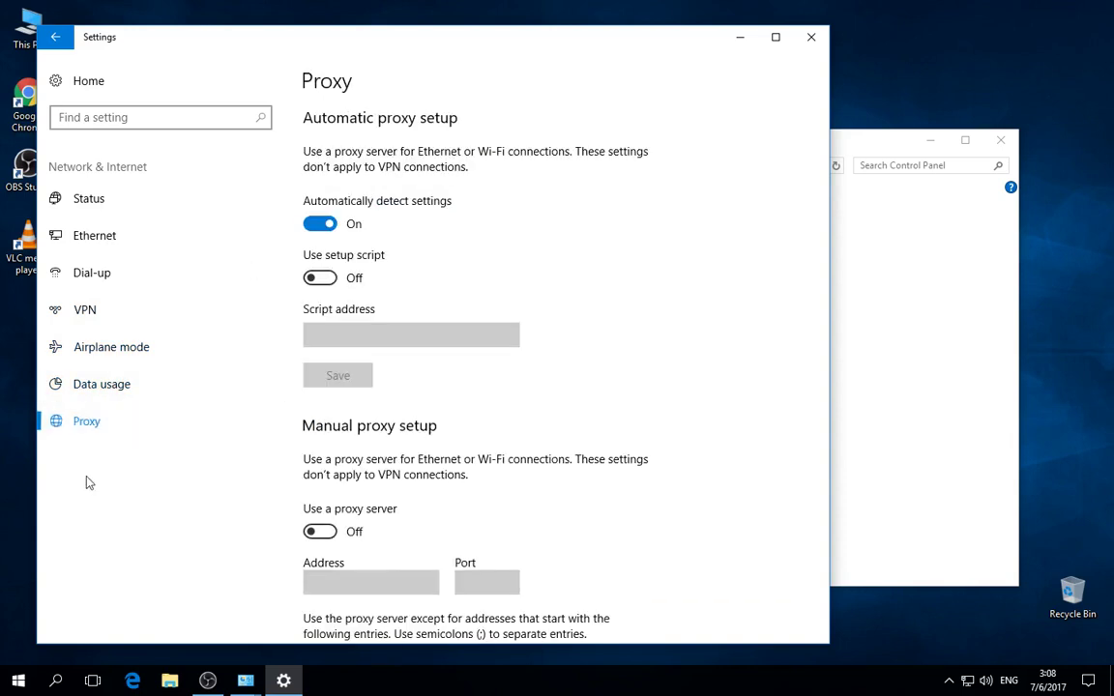
{"action": "left_click", "coordinate": [55, 39]}
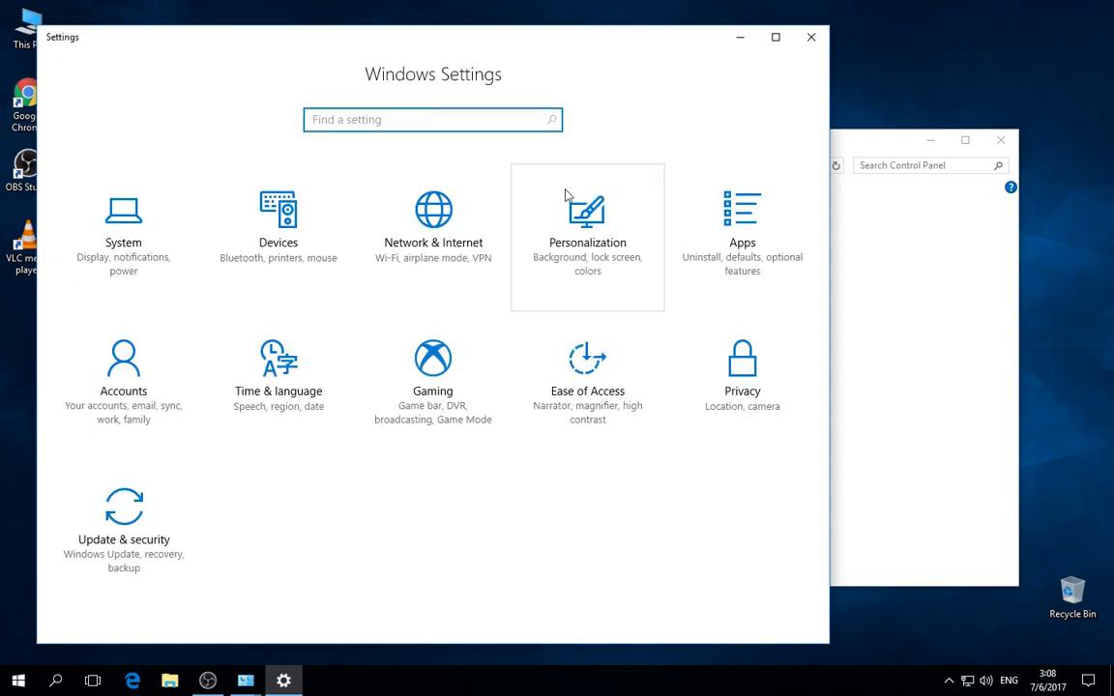
- Review the Background, Colors and Lock screen settings in the Personalization category
{"action": "left_click", "coordinate": [600, 239]}
{"action": "scroll", "coordinate": [366, 290], "scroll_direction": "down", "scroll_amount": 2}
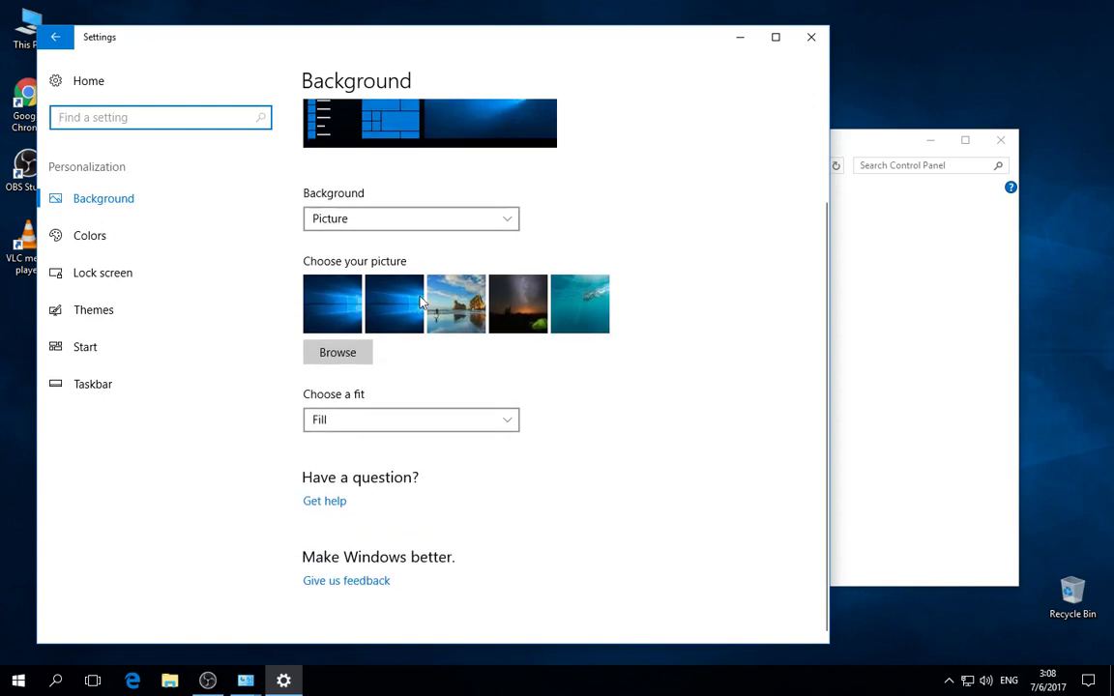
{"action": "scroll", "coordinate": [370, 209], "scroll_direction": "up", "scroll_amount": 2}
{"action": "left_click", "coordinate": [113, 248]}
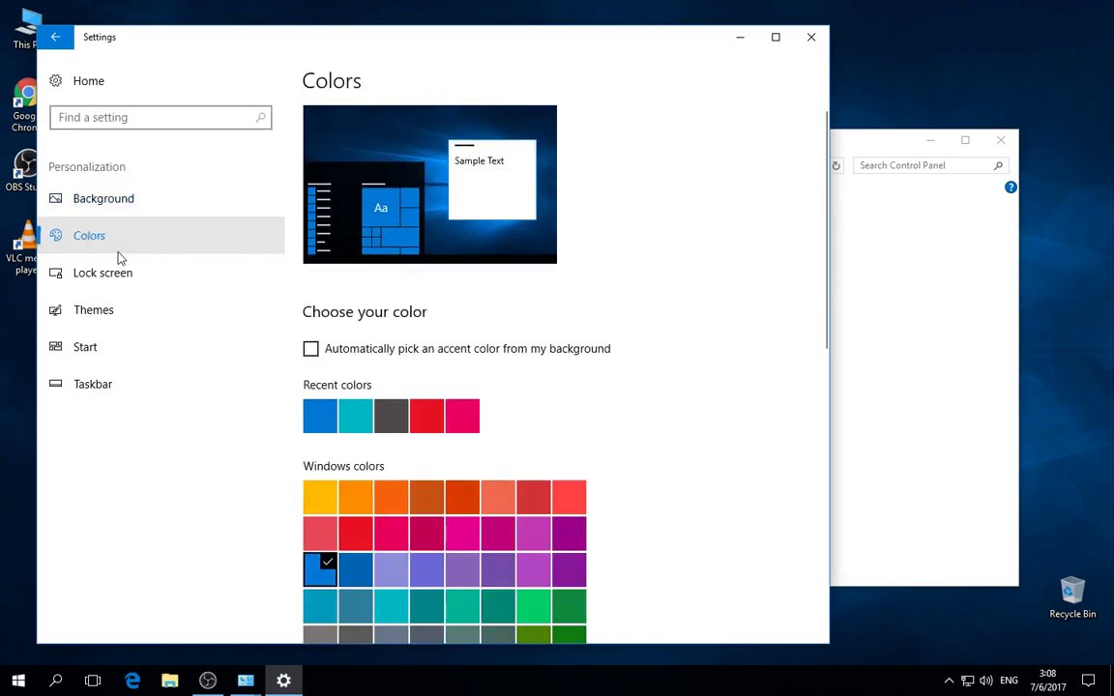
{"action": "left_click", "coordinate": [158, 279]}
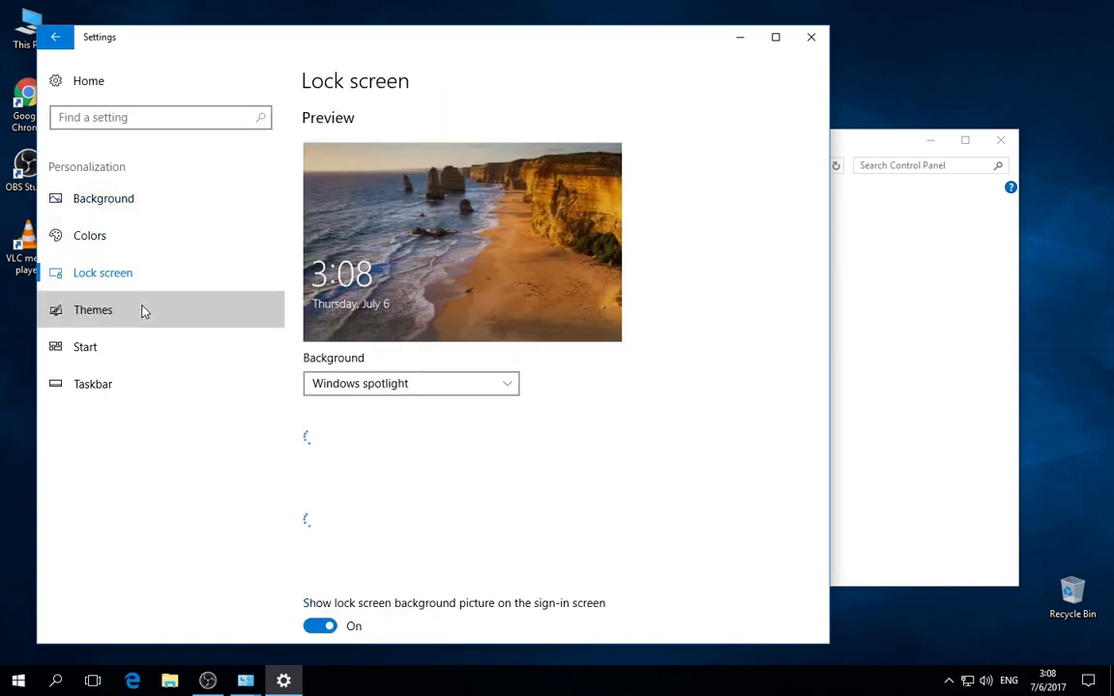
- Open the desktop icon settings from the Themes page, check which desktop icons are enabled, and close the dialog
{"action": "left_click", "coordinate": [142, 310]}
{"action": "scroll", "coordinate": [453, 360], "scroll_direction": "down", "scroll_amount": 5}
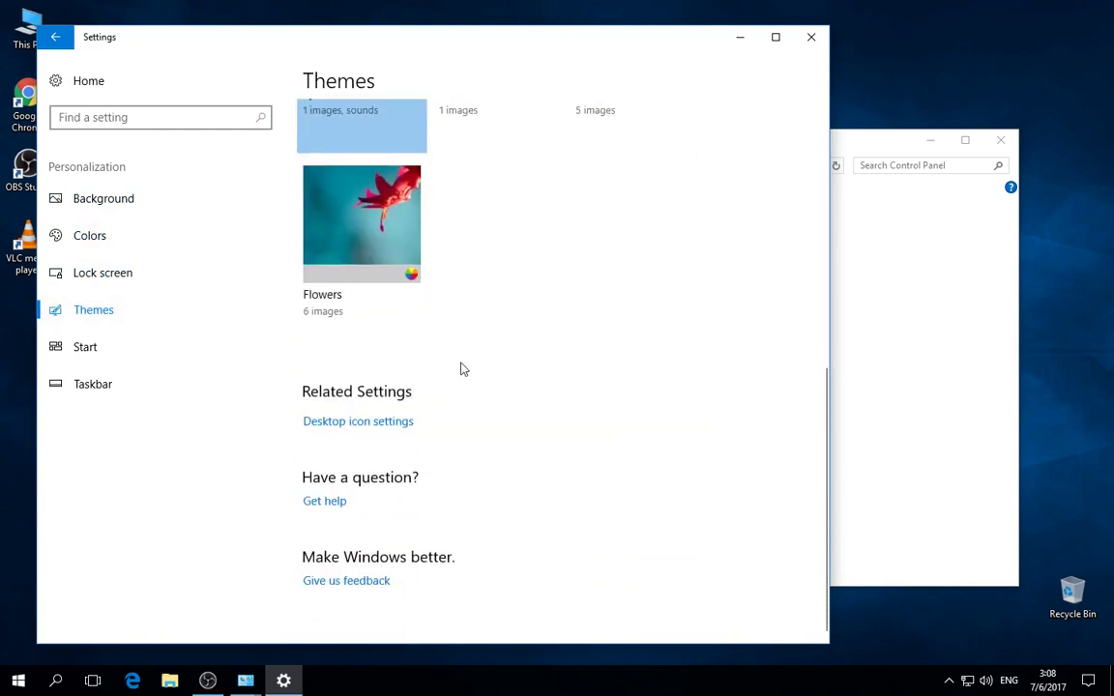
{"action": "left_click", "coordinate": [348, 423]}
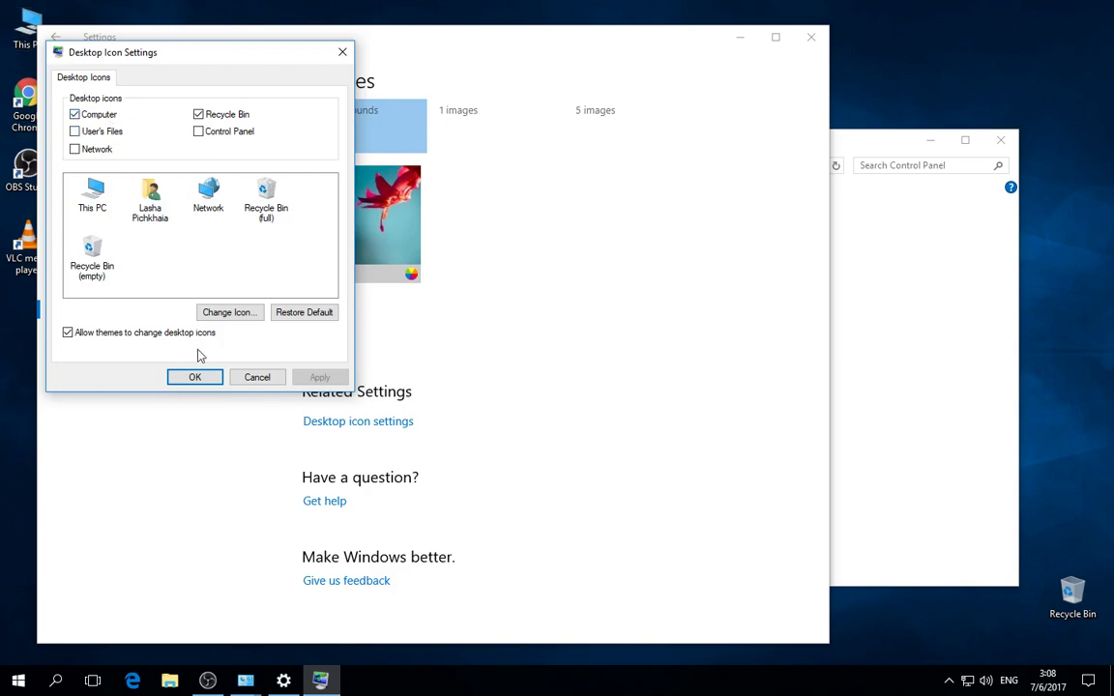
{"action": "left_click", "coordinate": [198, 379]}
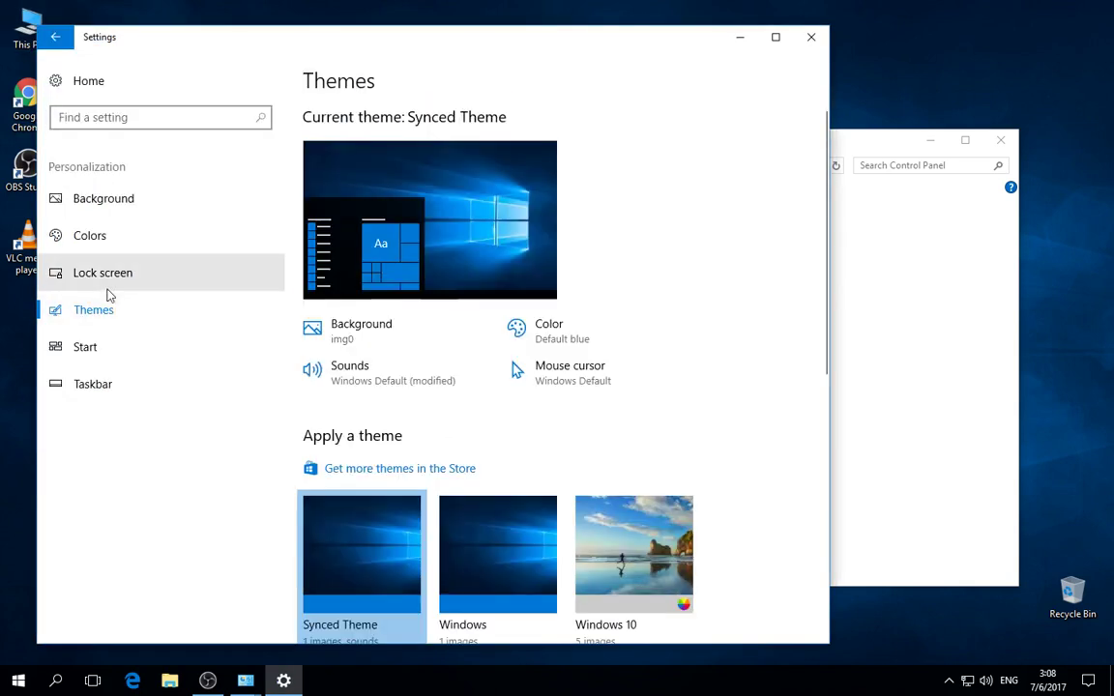
- Open the Start page of the Personalization settings and review its options
{"action": "left_click", "coordinate": [135, 343]}
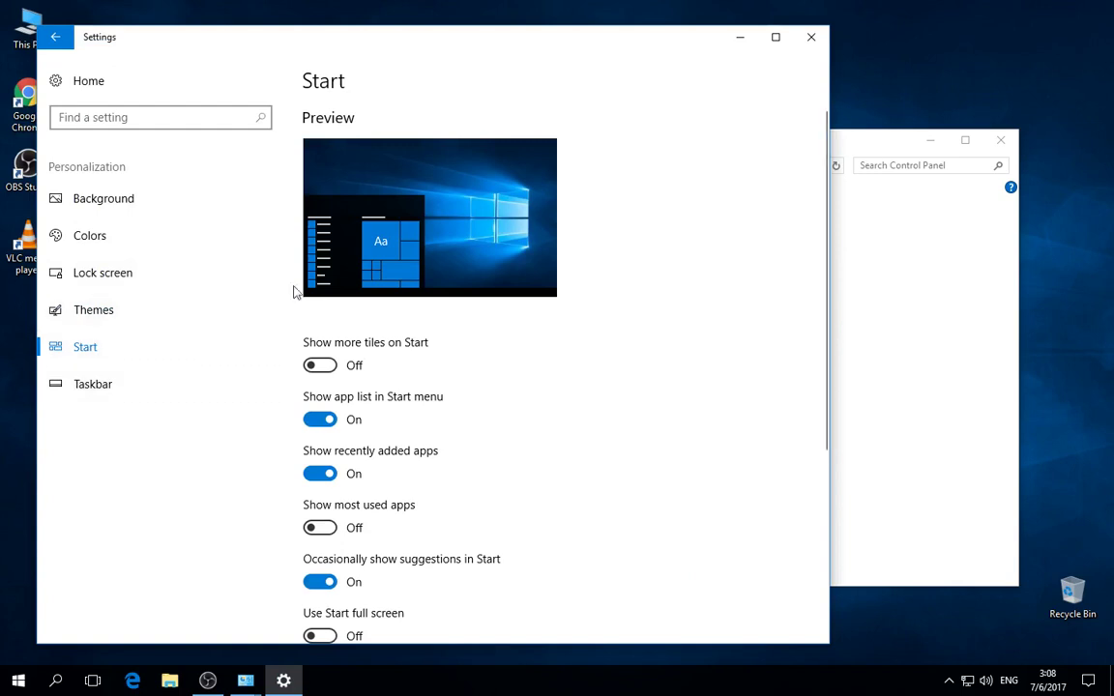
{"action": "scroll", "coordinate": [373, 258], "scroll_direction": "down", "scroll_amount": 5}
{"action": "scroll", "coordinate": [297, 207], "scroll_direction": "up", "scroll_amount": 1}
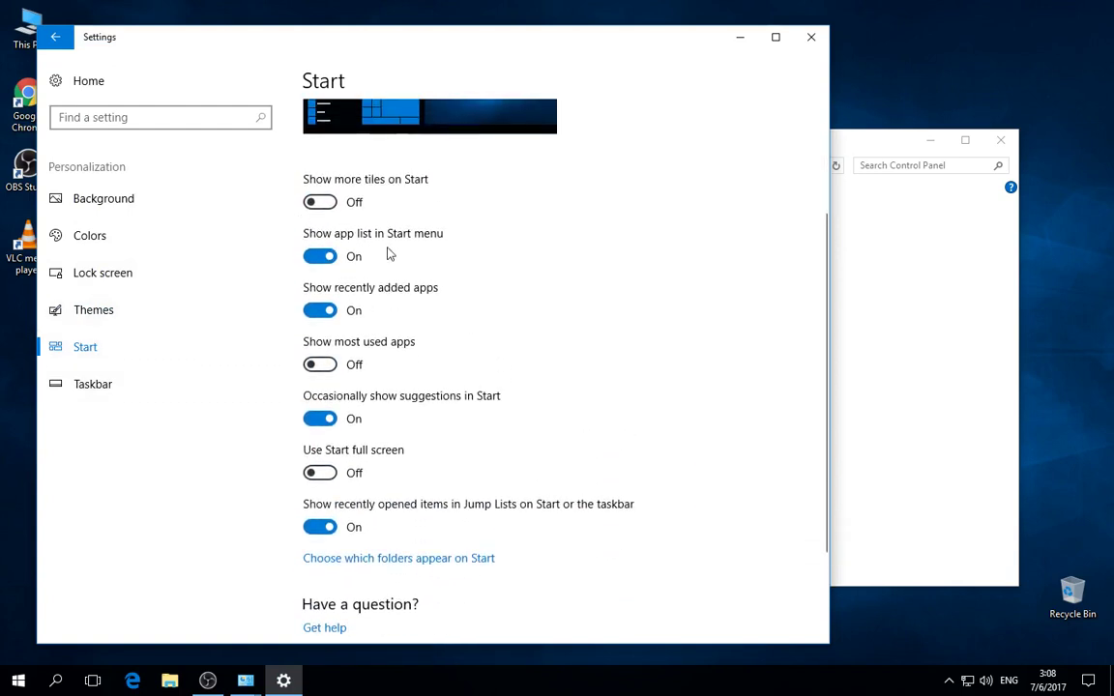
- Turn off the app list in the Start menu, check the effect in Start, and turn the list back on
{"action": "left_click", "coordinate": [322, 256]}
{"action": "key", "text": "super"}
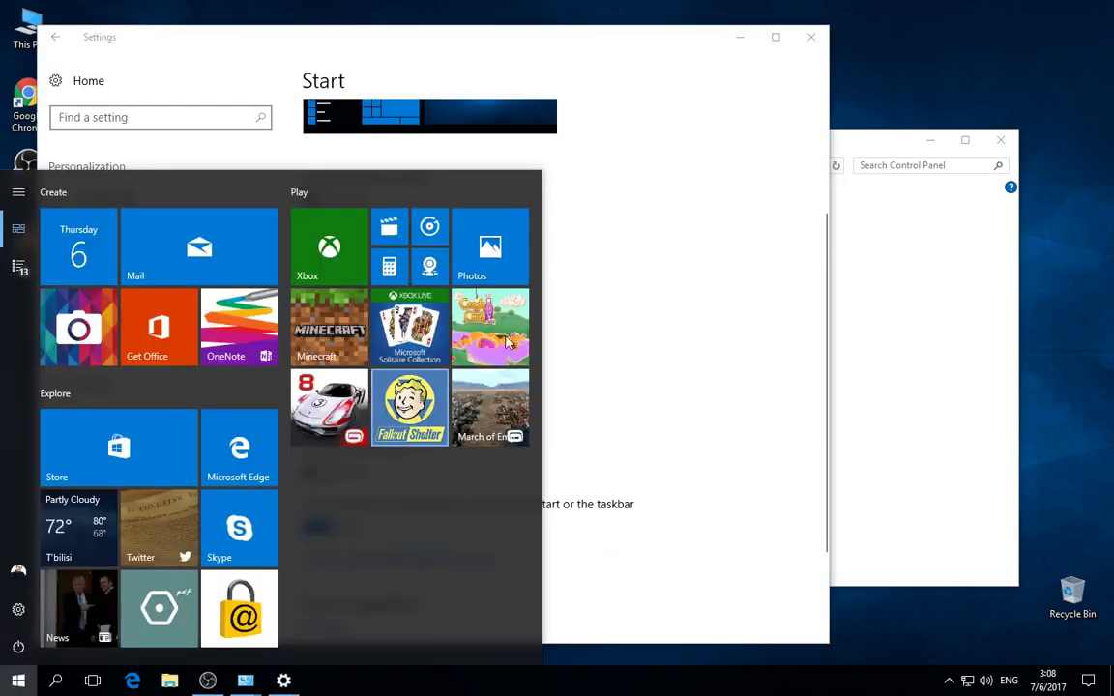
{"action": "left_click", "coordinate": [659, 237]}
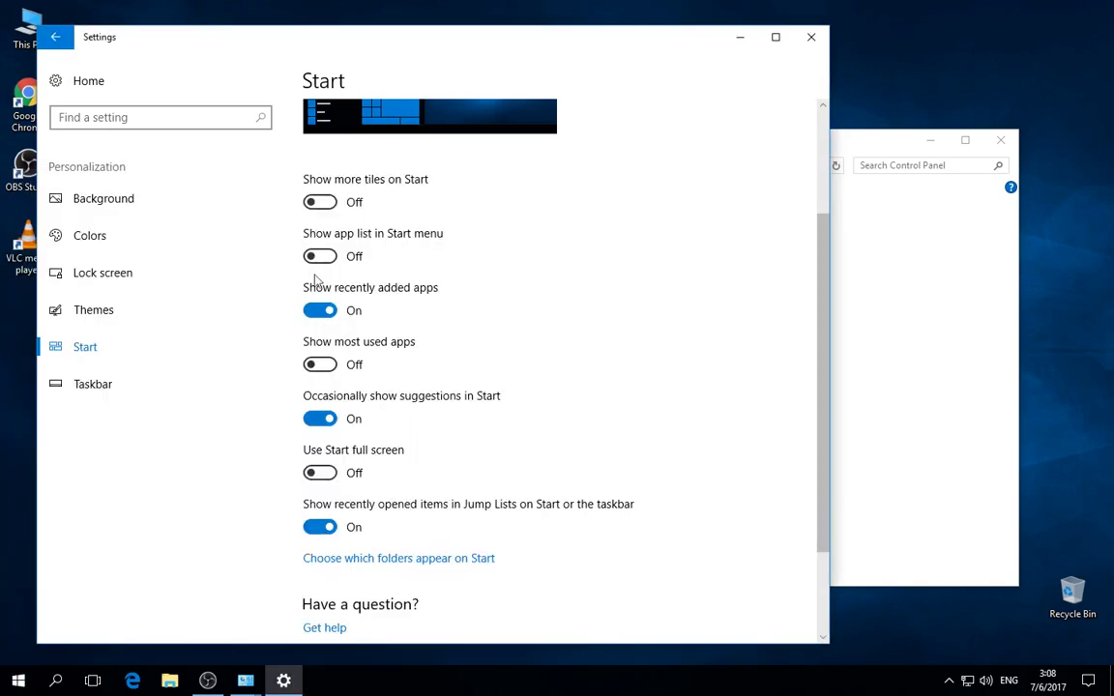
{"action": "left_click", "coordinate": [322, 256]}
{"action": "key", "text": "super"}
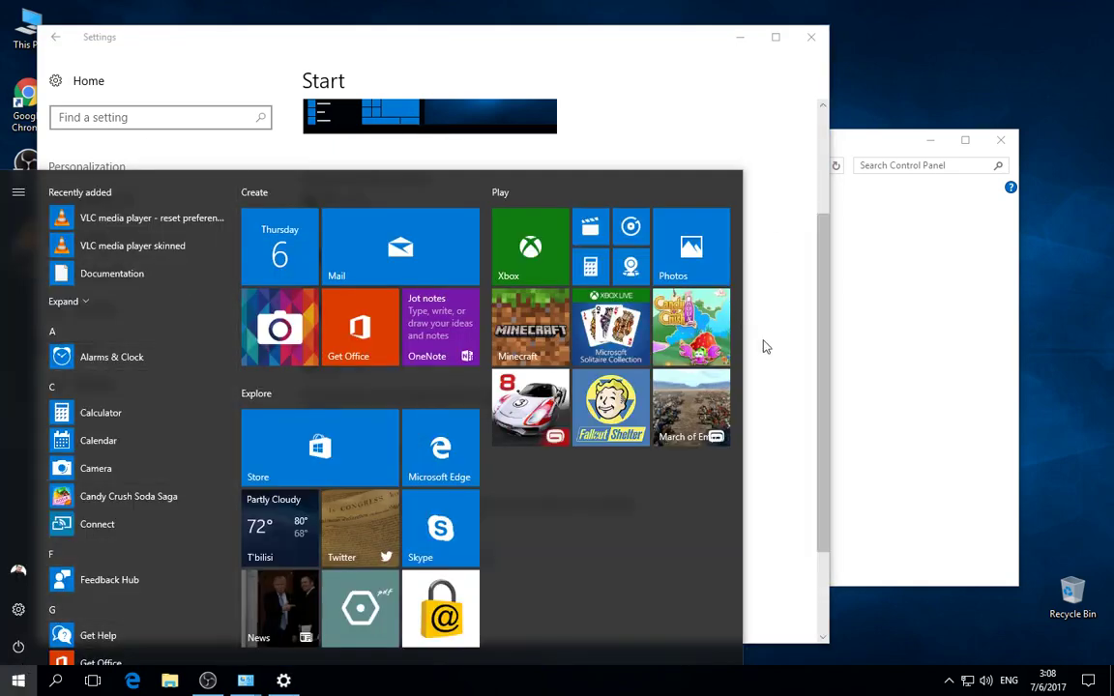
{"action": "left_click", "coordinate": [776, 268]}
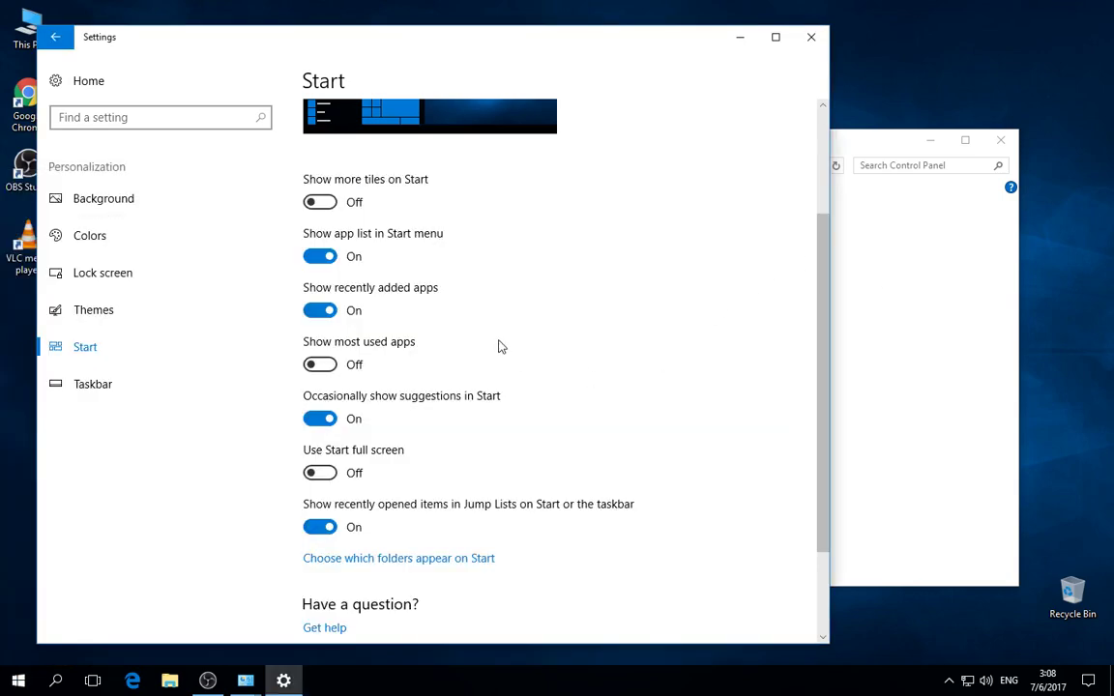
- Turn off the display of recently added apps, check the Start menu, and turn the option back on
{"action": "left_click", "coordinate": [320, 309]}
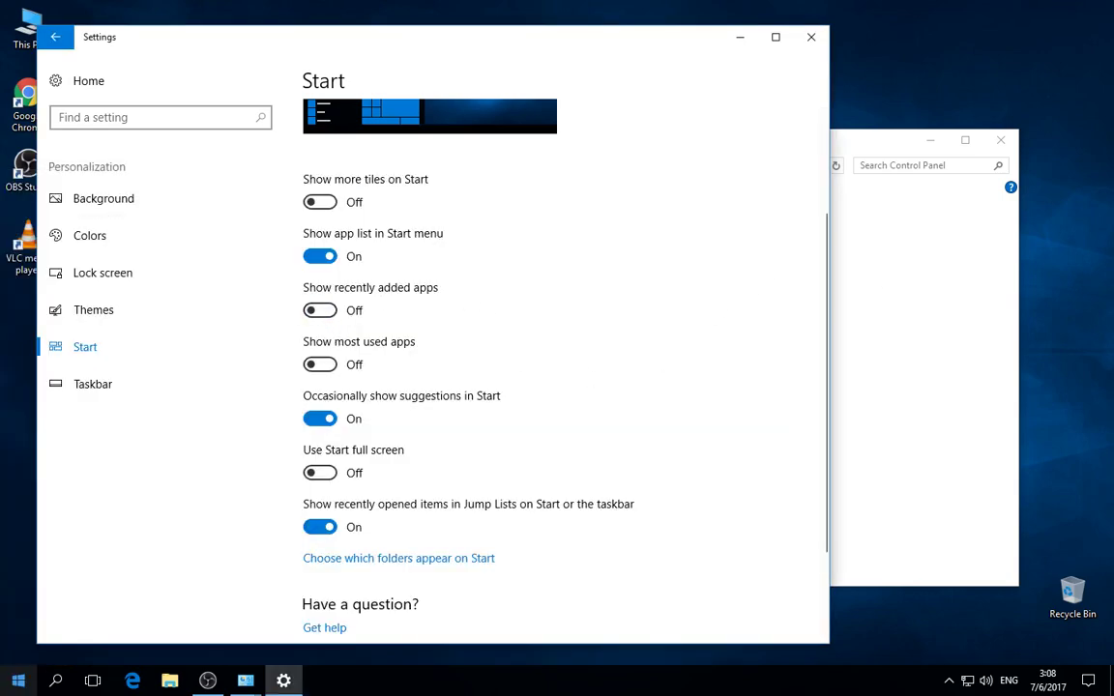
{"action": "left_click", "coordinate": [18, 681]}
{"action": "left_click", "coordinate": [813, 377]}
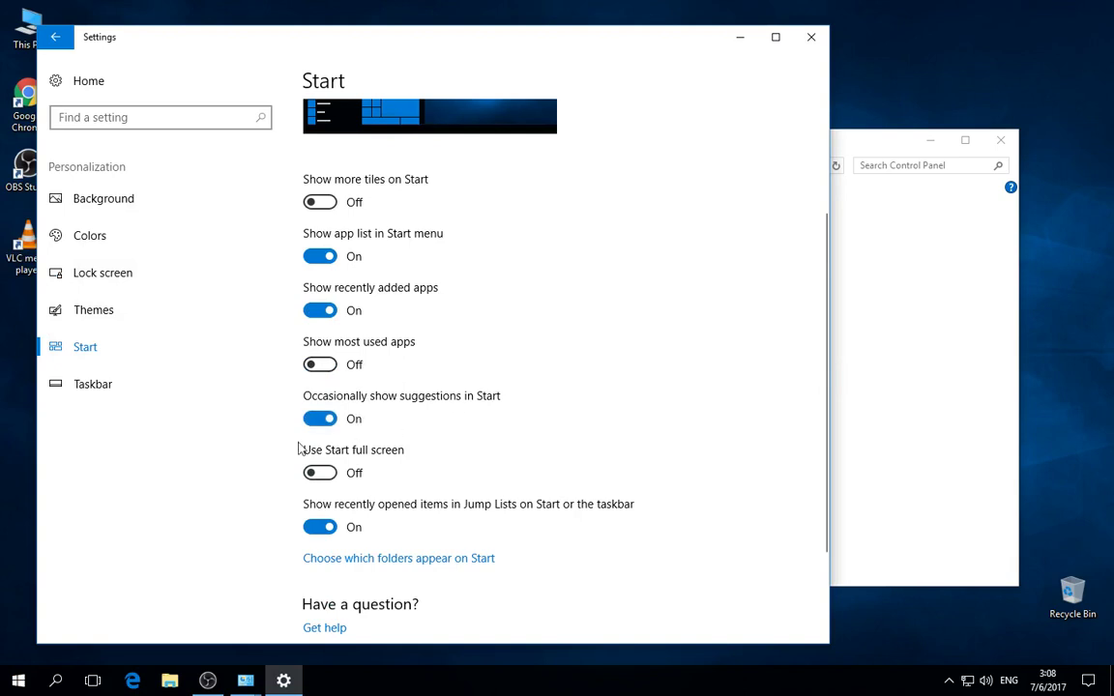
- Turn off occasional suggestions in Start and recently opened items in Jump Lists, and check the Start menu
{"action": "scroll", "coordinate": [445, 387], "scroll_direction": "down", "scroll_amount": 1}
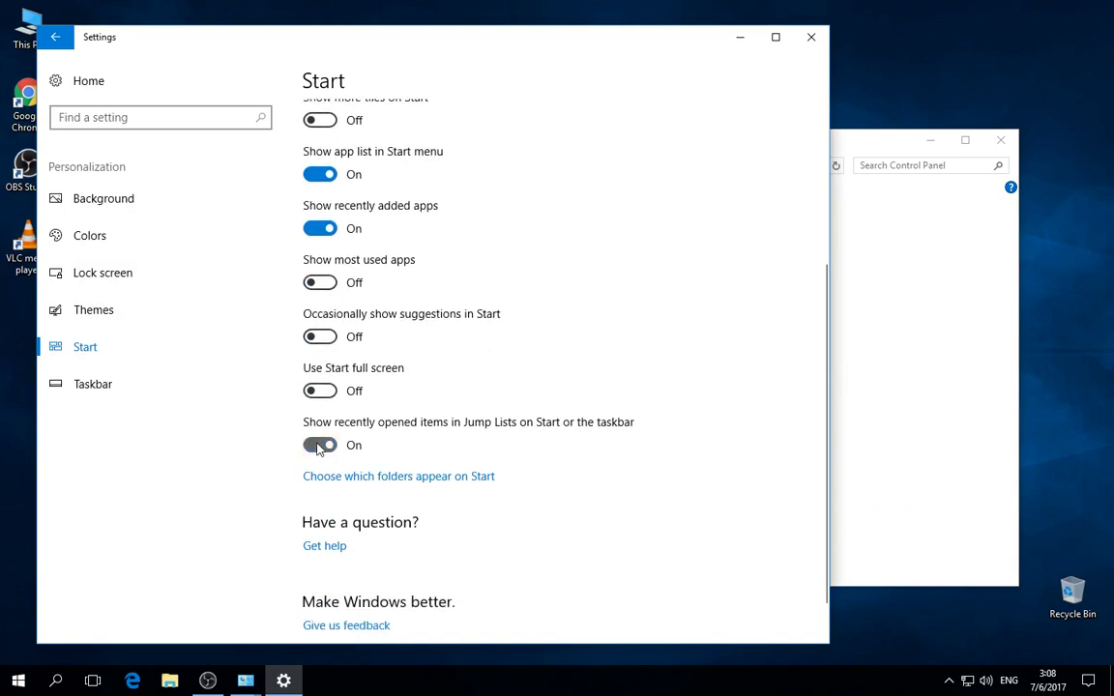
{"action": "key", "text": "super"}
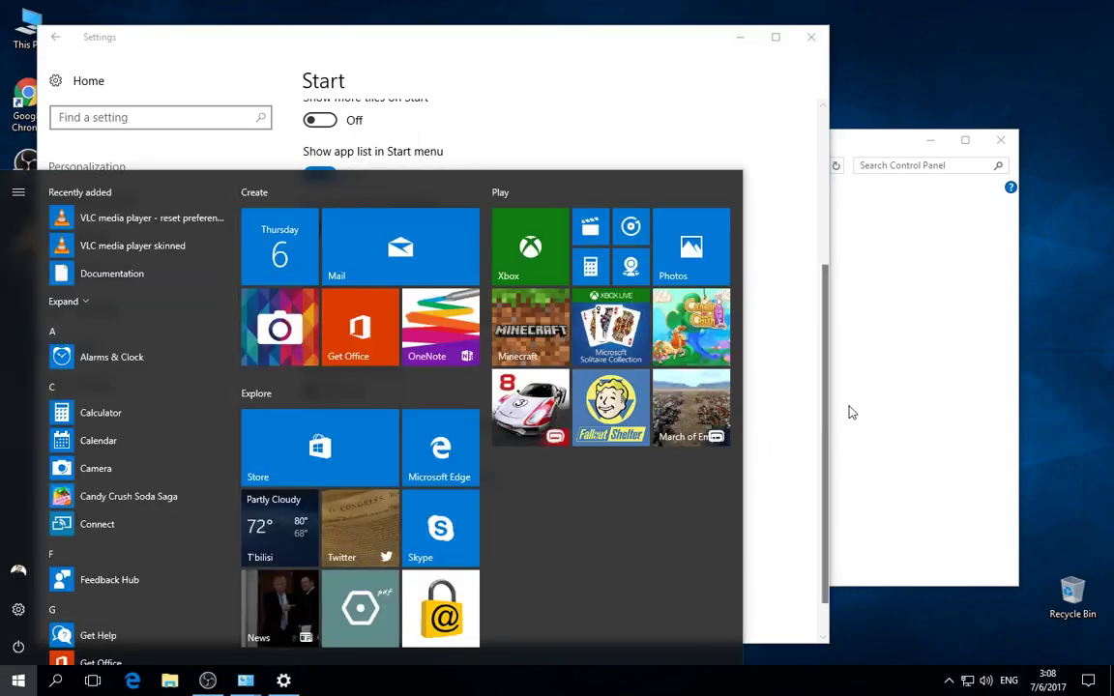
{"action": "left_click", "coordinate": [779, 397]}
{"action": "scroll", "coordinate": [677, 430], "scroll_direction": "down", "scroll_amount": 1}
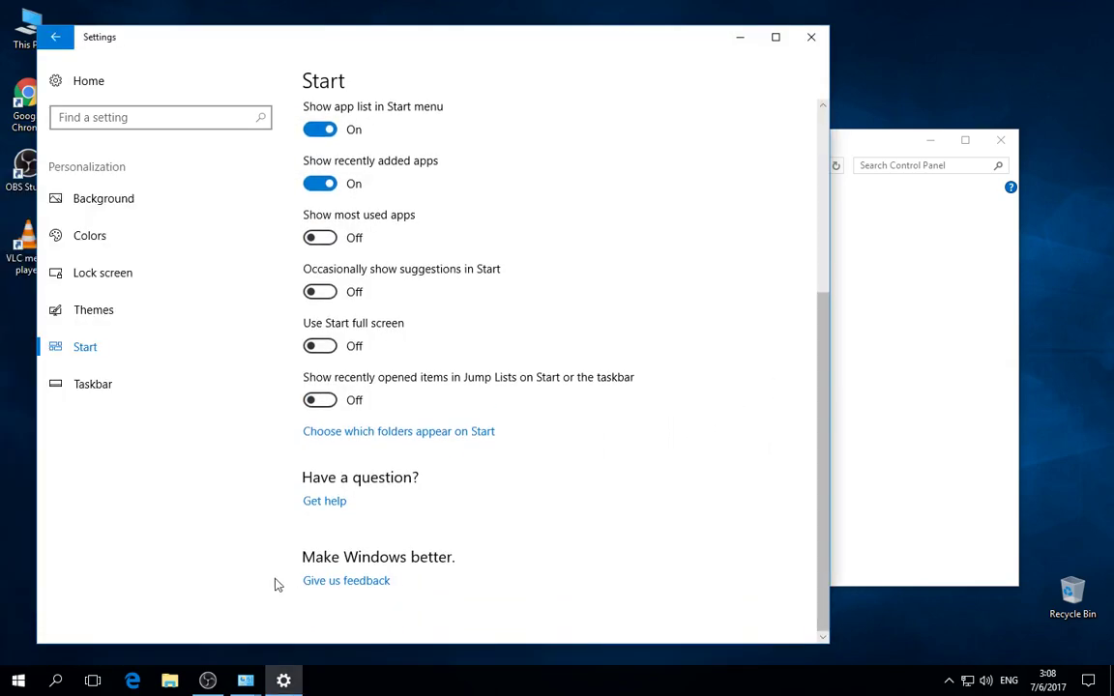
- Narrow the Start menu to a single column of tile groups and look through its tiles
{"action": "key", "text": "super"}
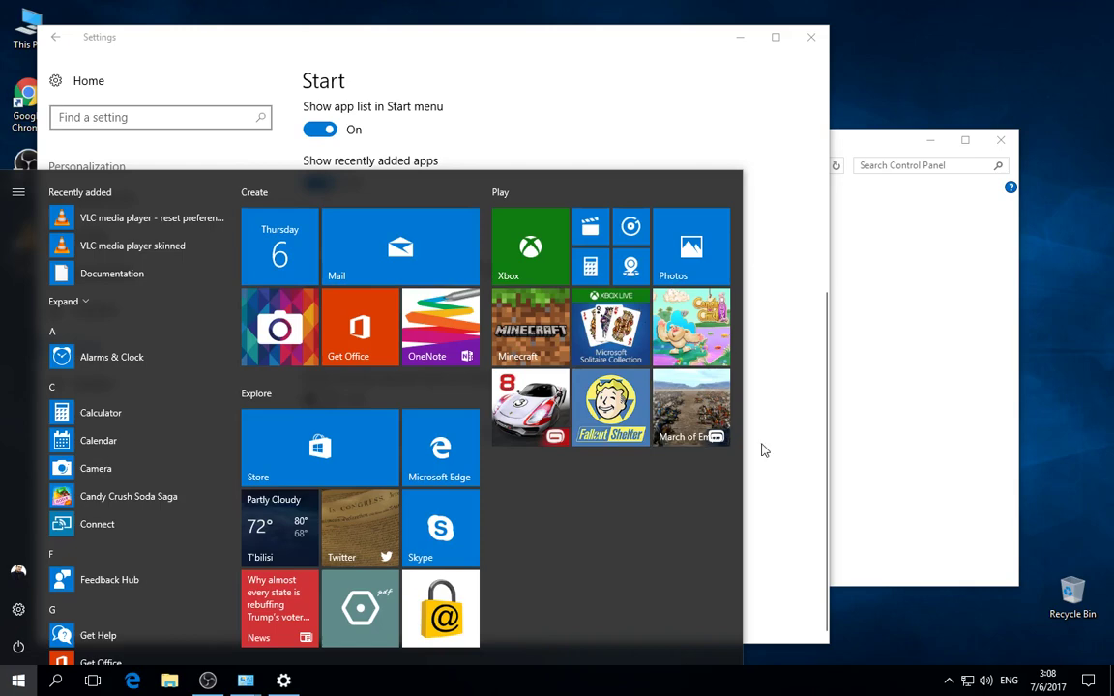
{"action": "left_click_drag", "start_coordinate": [740, 419], "coordinate": [494, 419]}
{"action": "scroll", "coordinate": [322, 399], "scroll_direction": "down", "scroll_amount": 3}
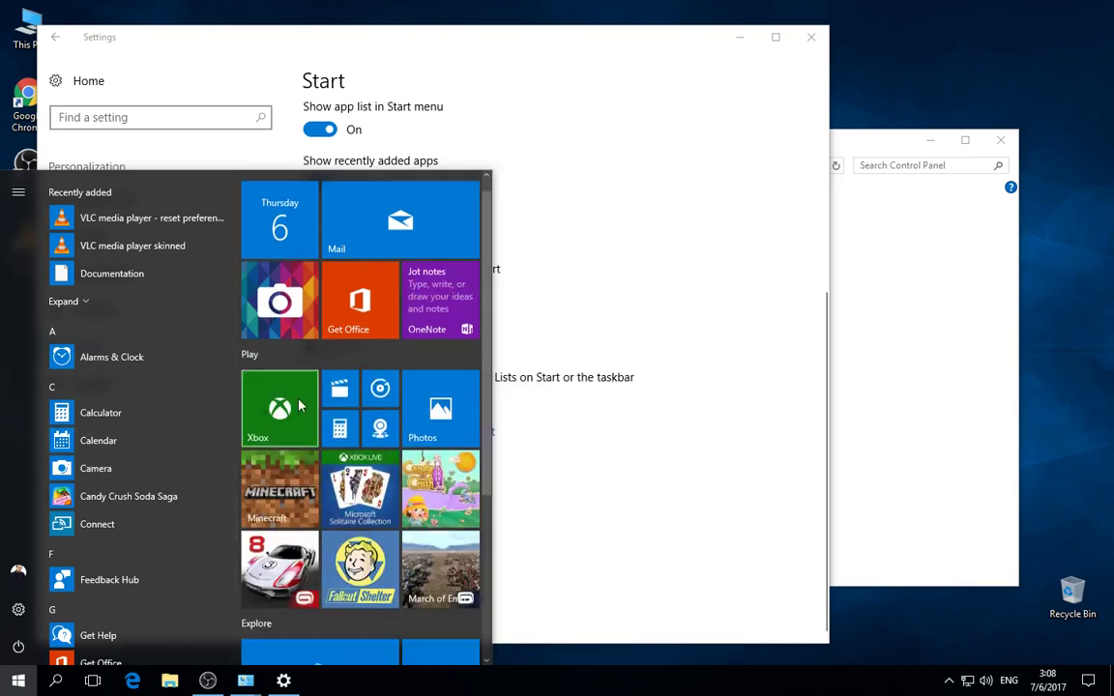
{"action": "scroll", "coordinate": [322, 399], "scroll_direction": "up", "scroll_amount": 3}
{"action": "scroll", "coordinate": [356, 413], "scroll_direction": "down", "scroll_amount": 3}
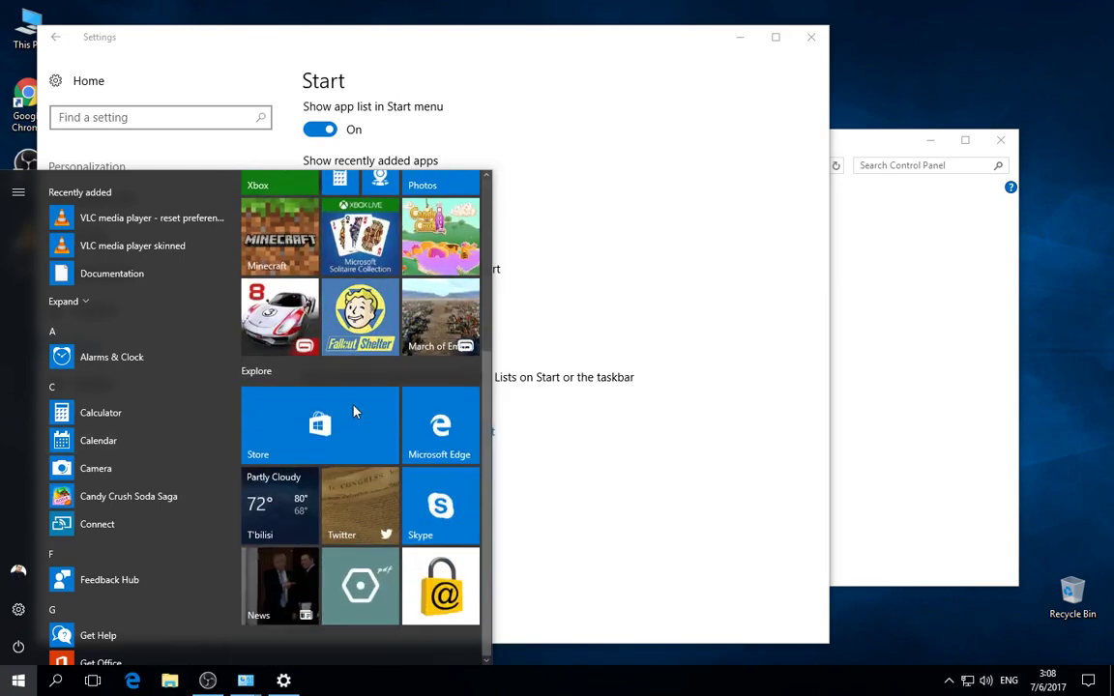
{"action": "scroll", "coordinate": [354, 413], "scroll_direction": "up", "scroll_amount": 3}
{"action": "scroll", "coordinate": [356, 411], "scroll_direction": "down", "scroll_amount": 3}
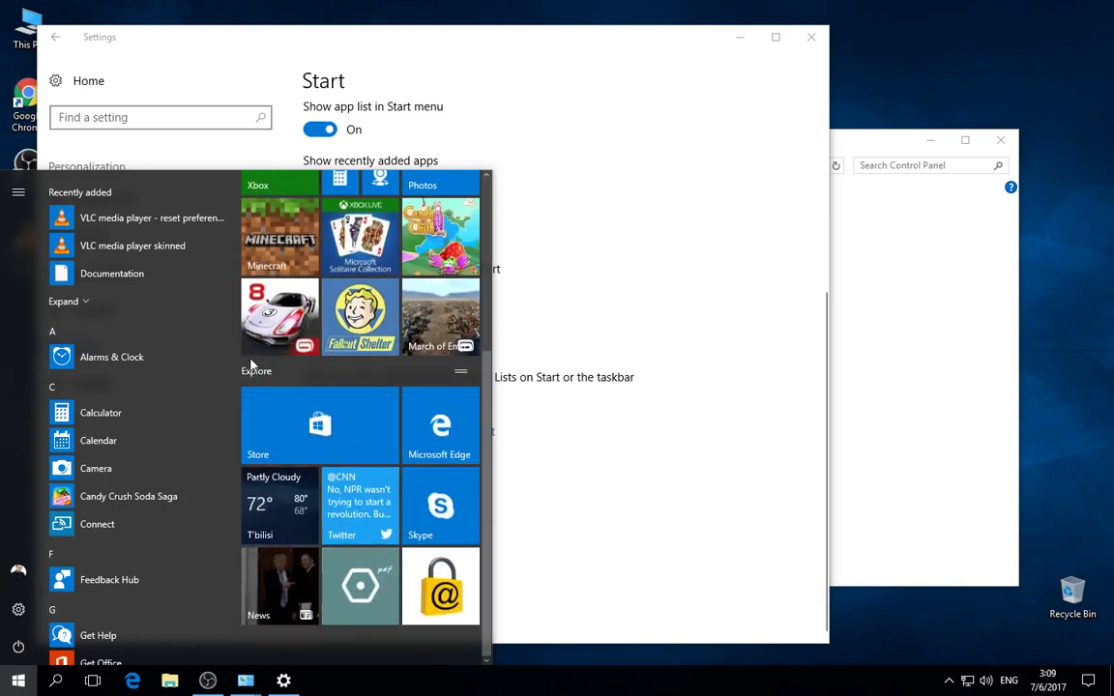
{"action": "right_click", "coordinate": [261, 329]}
{"action": "left_click", "coordinate": [346, 296]}
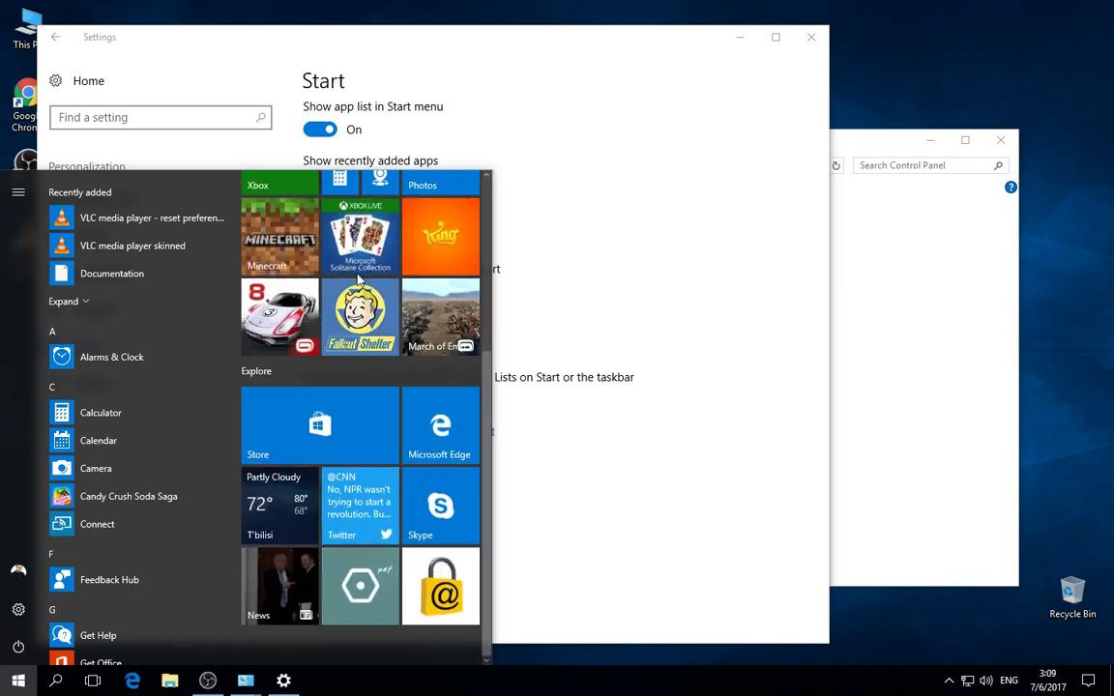
{"action": "right_click", "coordinate": [267, 211]}
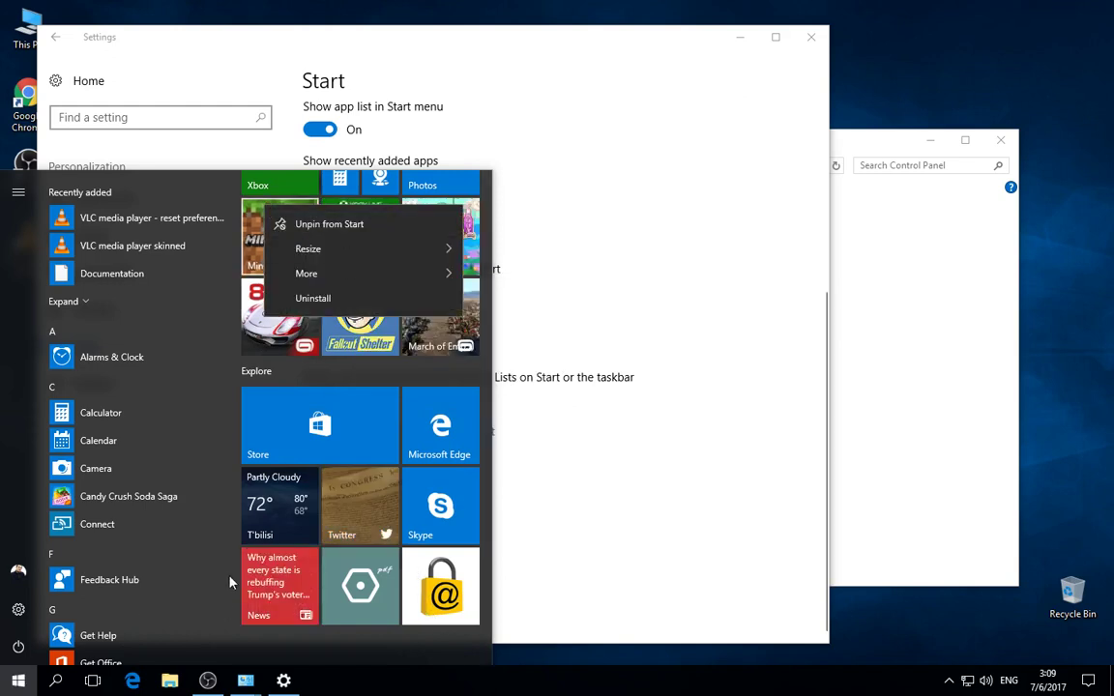
{"action": "left_click", "coordinate": [674, 504]}
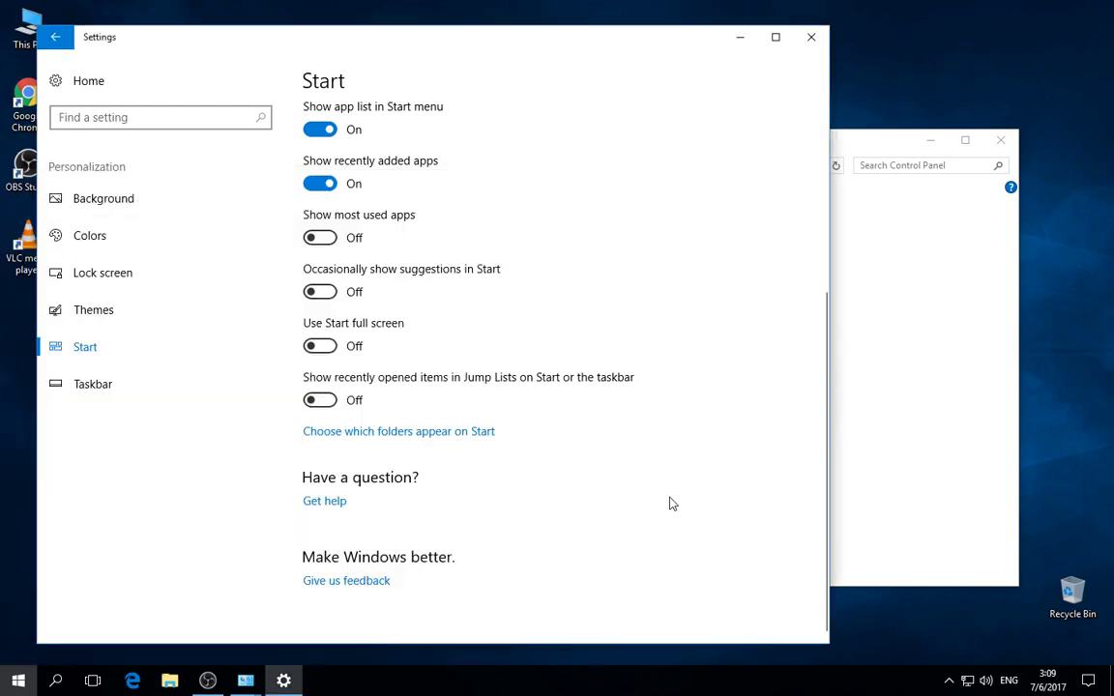
- Reopen the Start menu and unpin the News and Twitter tiles from the Explore group
{"action": "key", "text": "super"}
{"action": "scroll", "coordinate": [333, 466], "scroll_direction": "down", "scroll_amount": 3}
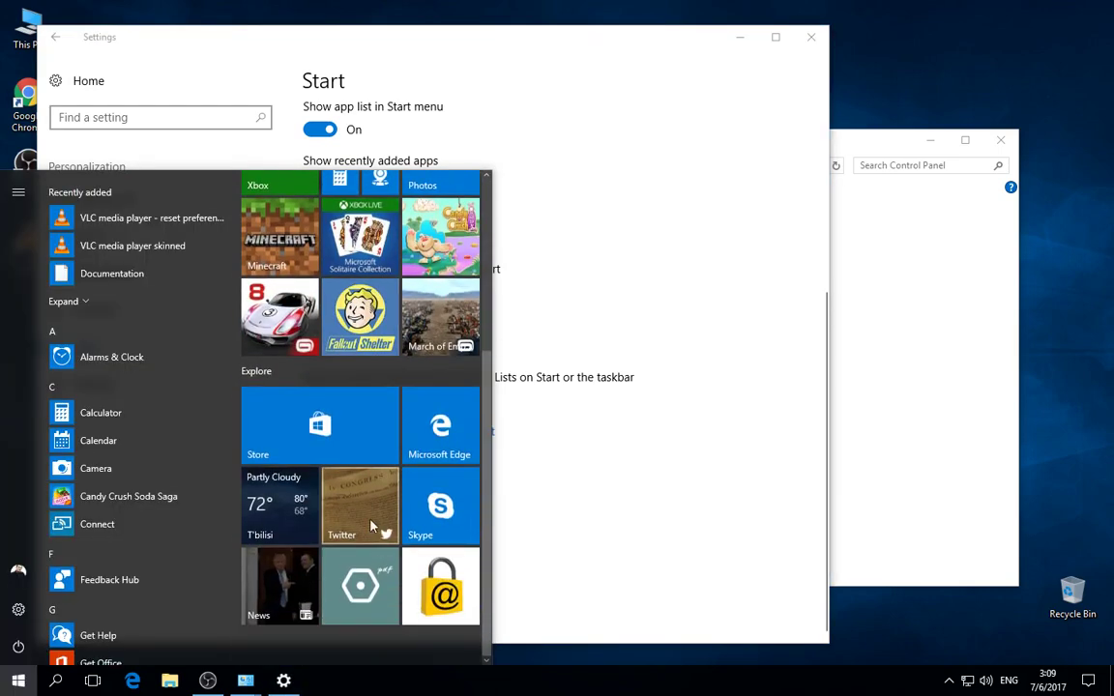
{"action": "right_click", "coordinate": [312, 581]}
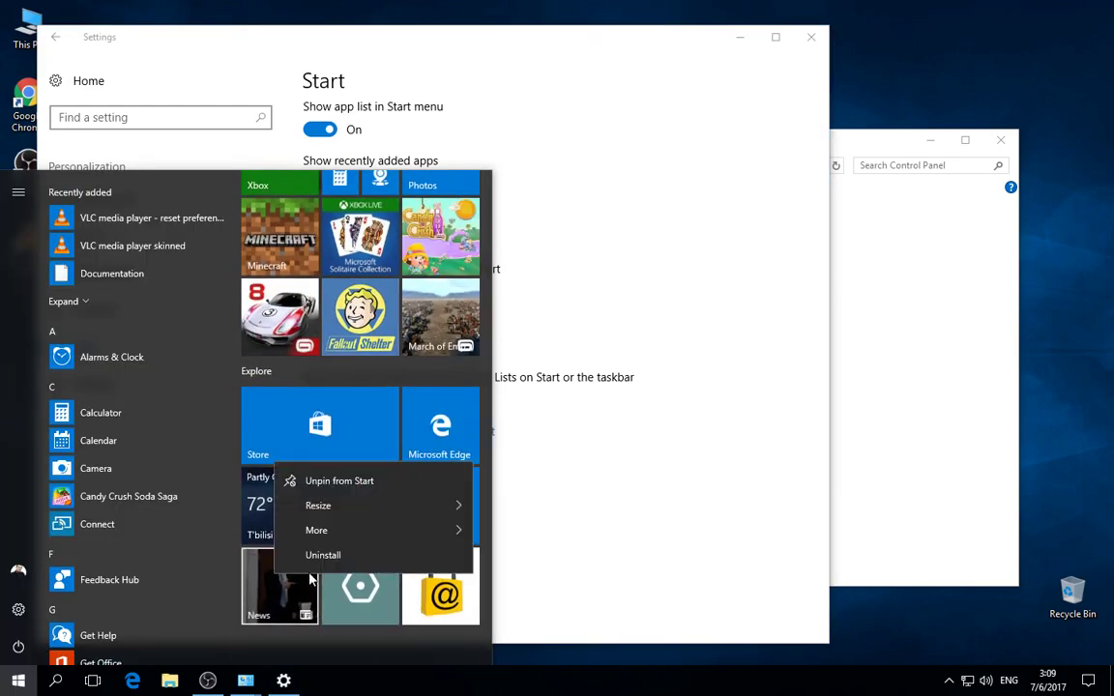
{"action": "left_click", "coordinate": [327, 486]}
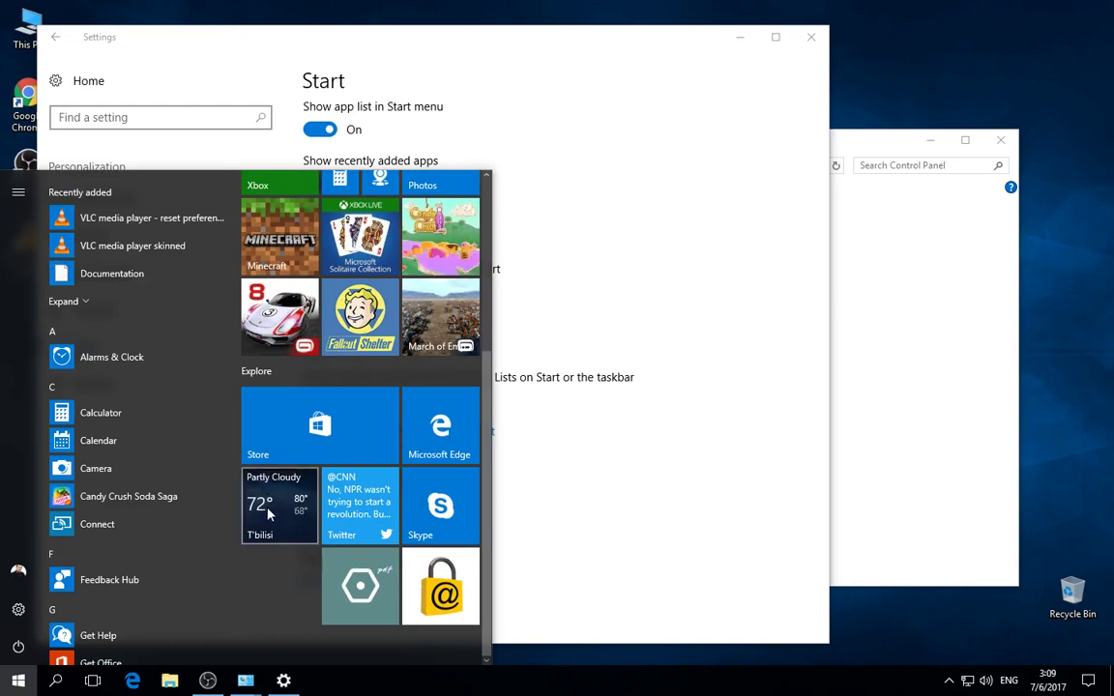
{"action": "right_click", "coordinate": [362, 493]}
{"action": "left_click", "coordinate": [433, 507]}
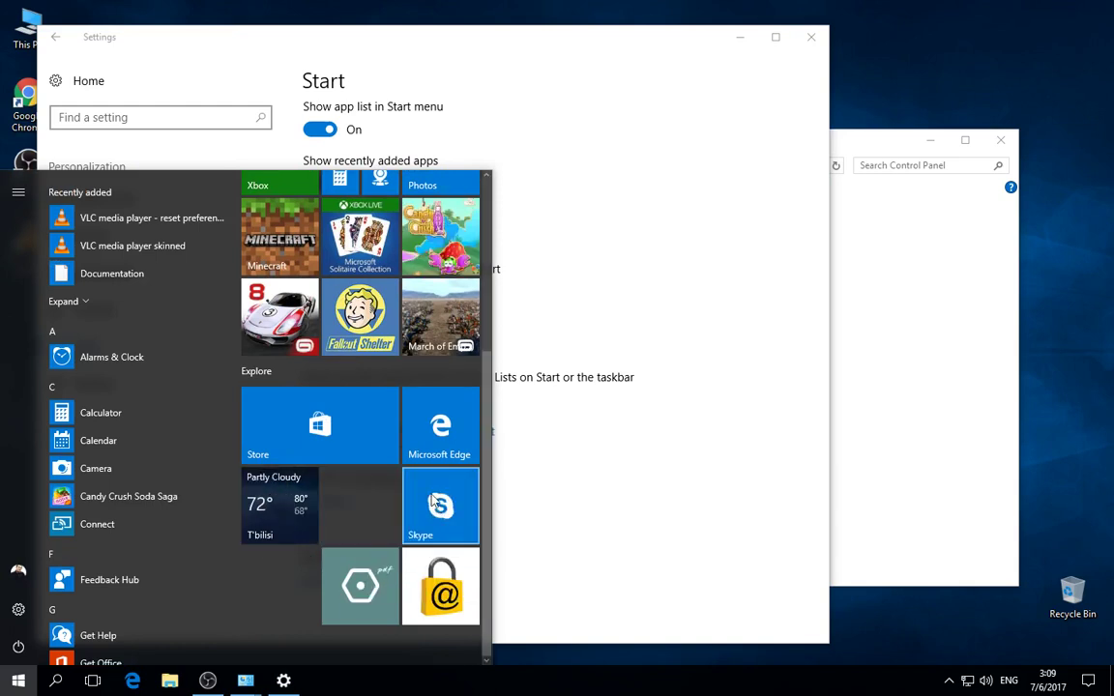
- Unpin the Skype, Microsoft Edge and Store tiles from Start
{"action": "right_click", "coordinate": [432, 501]}
{"action": "left_click", "coordinate": [464, 510]}
{"action": "right_click", "coordinate": [421, 541]}
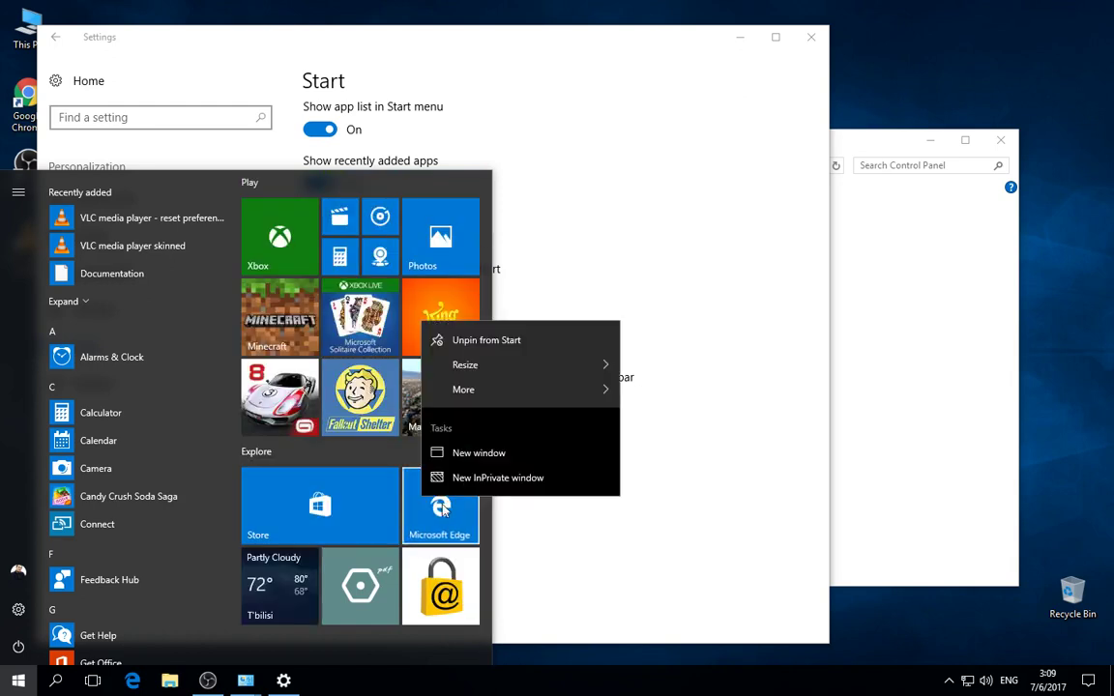
{"action": "left_click", "coordinate": [454, 338]}
{"action": "right_click", "coordinate": [359, 505]}
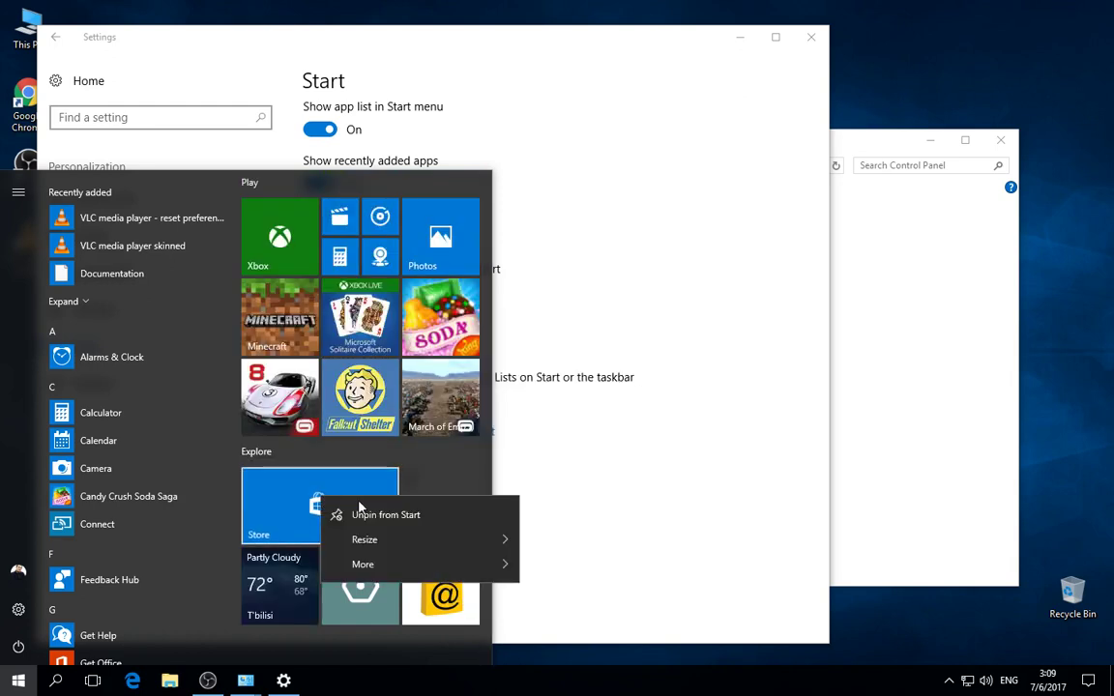
{"action": "left_click", "coordinate": [416, 514]}
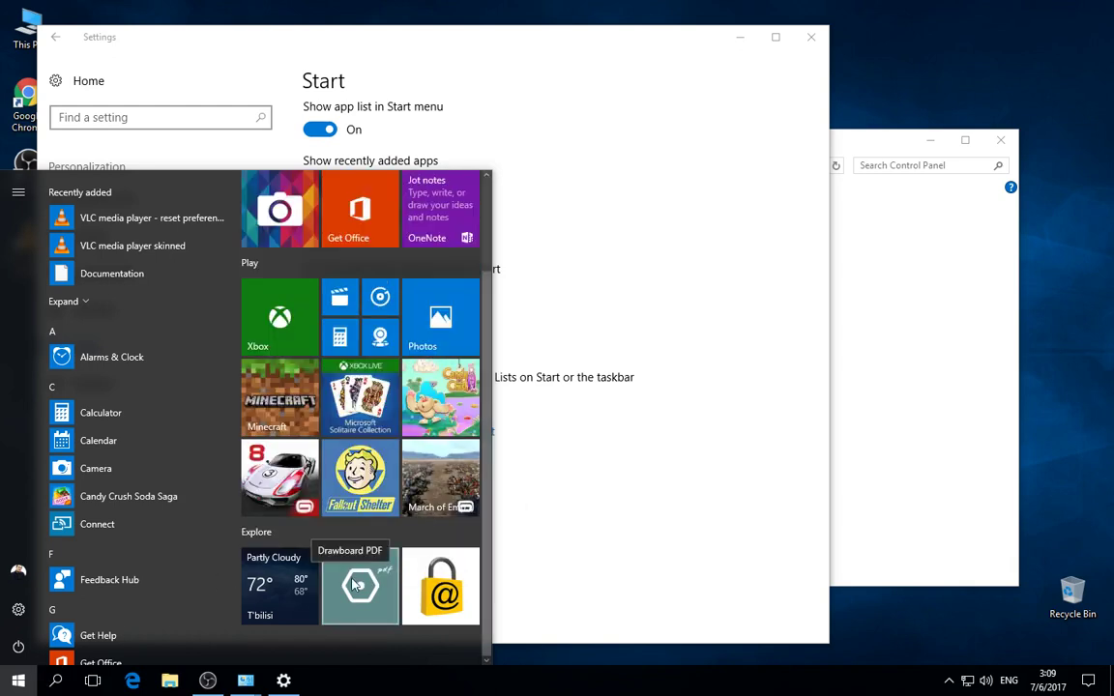
- Unpin the Drawboard PDF tile and the yellow padlock tile from the Explore group
{"action": "right_click", "coordinate": [356, 585]}
{"action": "left_click", "coordinate": [382, 512]}
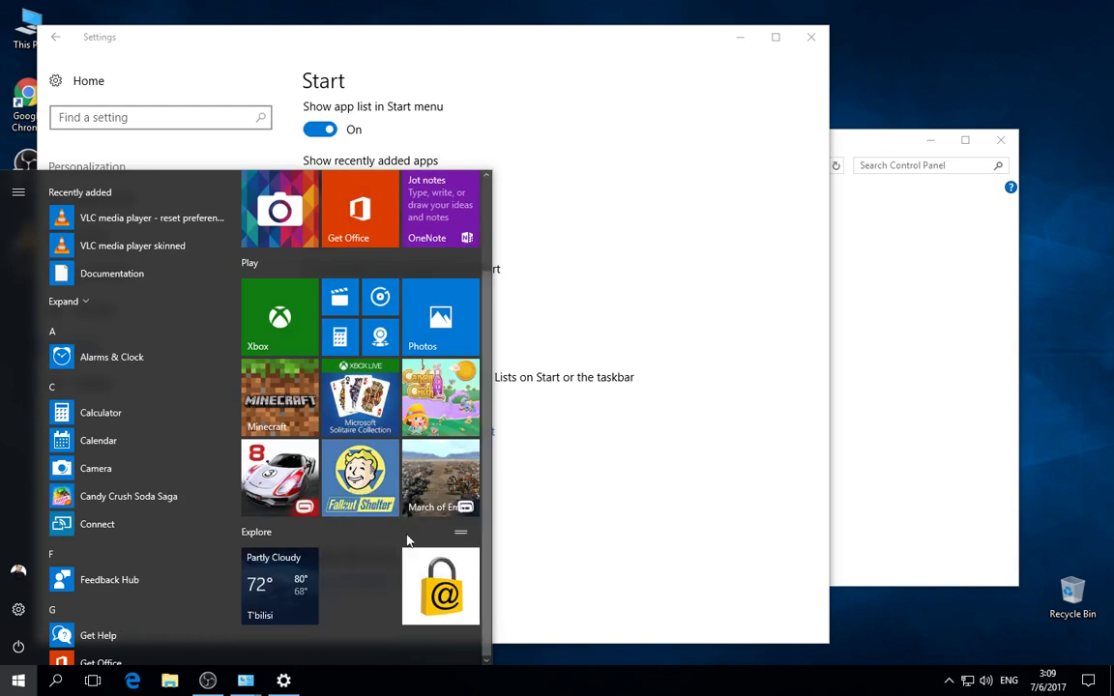
{"action": "right_click", "coordinate": [429, 574]}
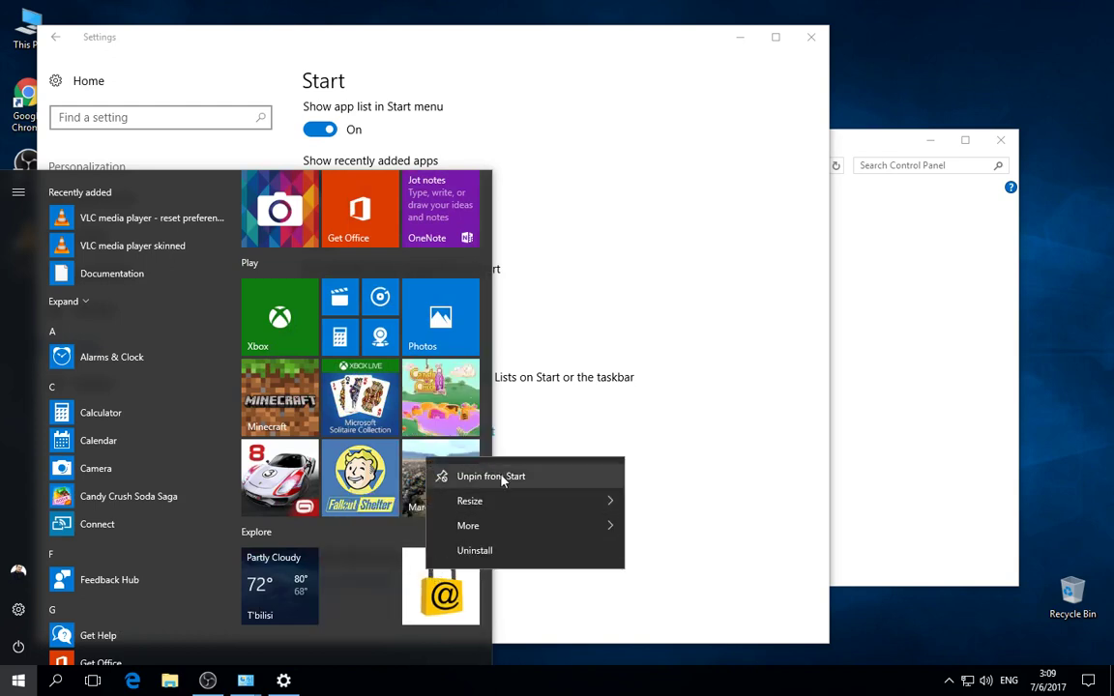
{"action": "left_click", "coordinate": [450, 476]}
- Unpin the Fallout Shelter, racing car and March of Empires game tiles from the Play group
{"action": "right_click", "coordinate": [356, 473]}
{"action": "left_click", "coordinate": [387, 485]}
{"action": "right_click", "coordinate": [297, 484]}
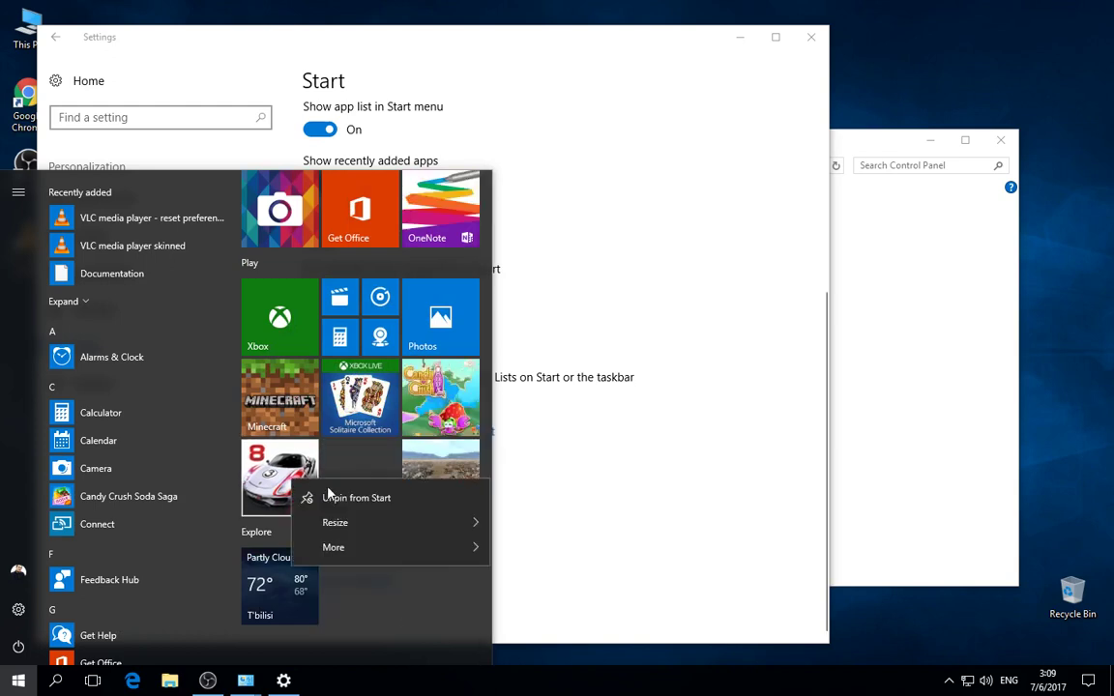
{"action": "left_click", "coordinate": [385, 498]}
{"action": "right_click", "coordinate": [405, 471]}
{"action": "left_click", "coordinate": [454, 484]}
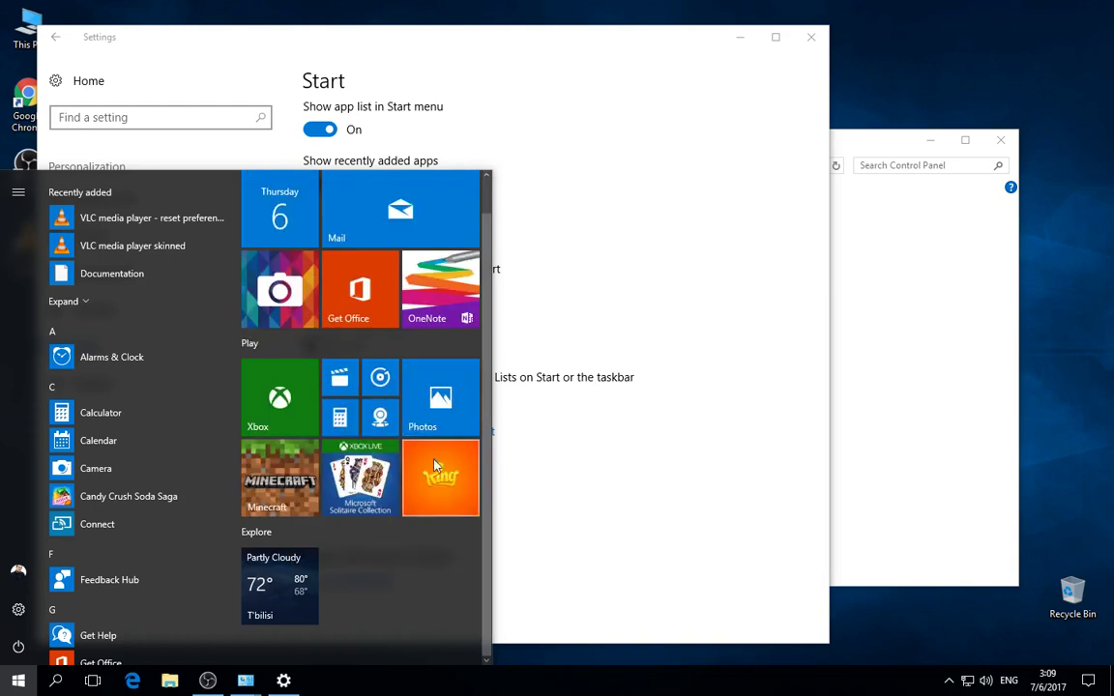
- Unpin the Candy Crush Soda Saga, Microsoft Solitaire Collection and Minecraft tiles from the Play group
{"action": "right_click", "coordinate": [436, 470]}
{"action": "left_click", "coordinate": [465, 485]}
{"action": "right_click", "coordinate": [356, 479]}
{"action": "left_click", "coordinate": [387, 486]}
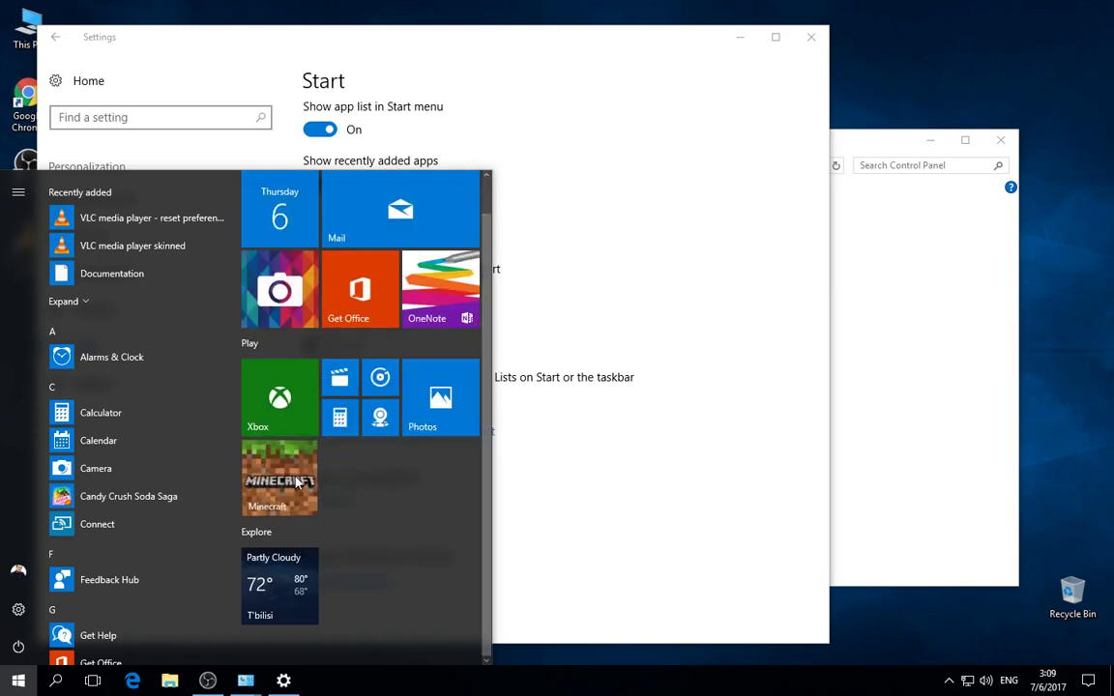
{"action": "right_click", "coordinate": [309, 476]}
{"action": "left_click", "coordinate": [345, 490]}
- Unpin the Xbox and Photos tiles from the Play group
{"action": "right_click", "coordinate": [295, 443]}
{"action": "left_click", "coordinate": [300, 456]}
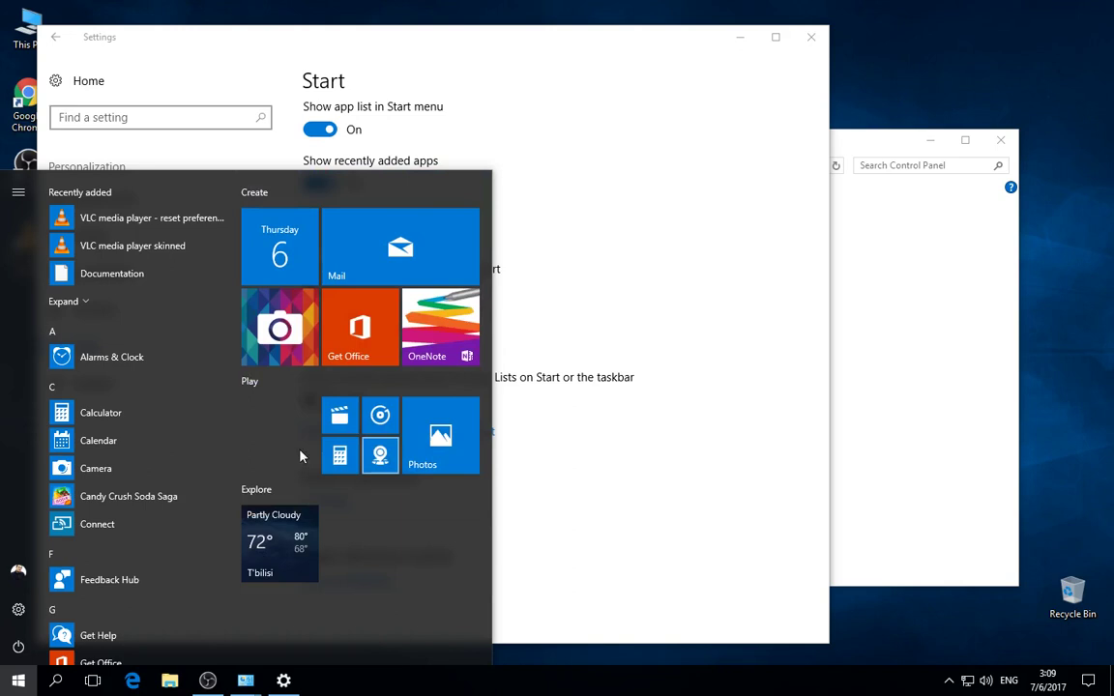
{"action": "right_click", "coordinate": [447, 421]}
{"action": "left_click", "coordinate": [508, 437]}
- Unpin the four small tiles left in the Play group, including music, video and Calculator
{"action": "right_click", "coordinate": [391, 416]}
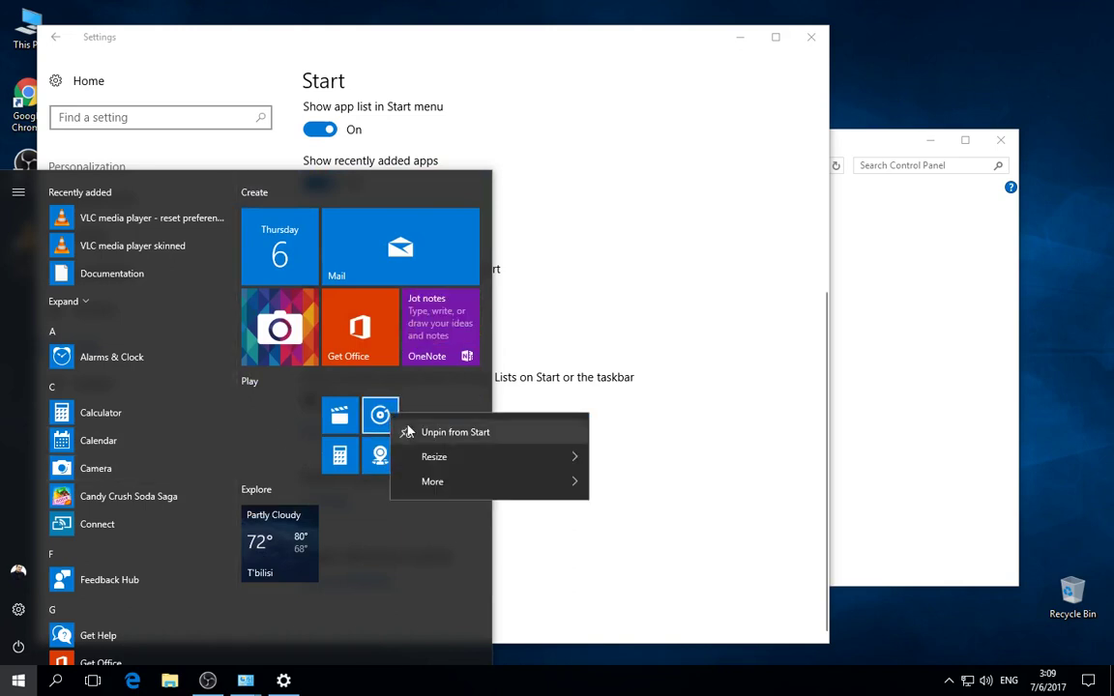
{"action": "left_click", "coordinate": [408, 432]}
{"action": "right_click", "coordinate": [340, 418]}
{"action": "left_click", "coordinate": [354, 434]}
{"action": "right_click", "coordinate": [344, 426]}
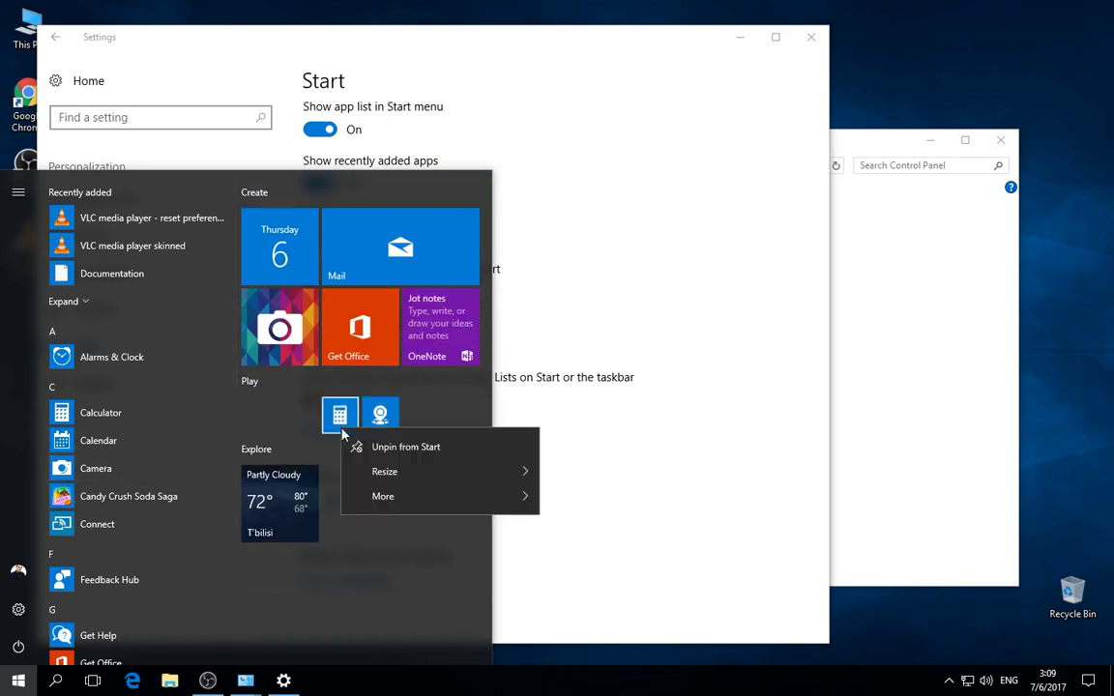
{"action": "left_click", "coordinate": [397, 447]}
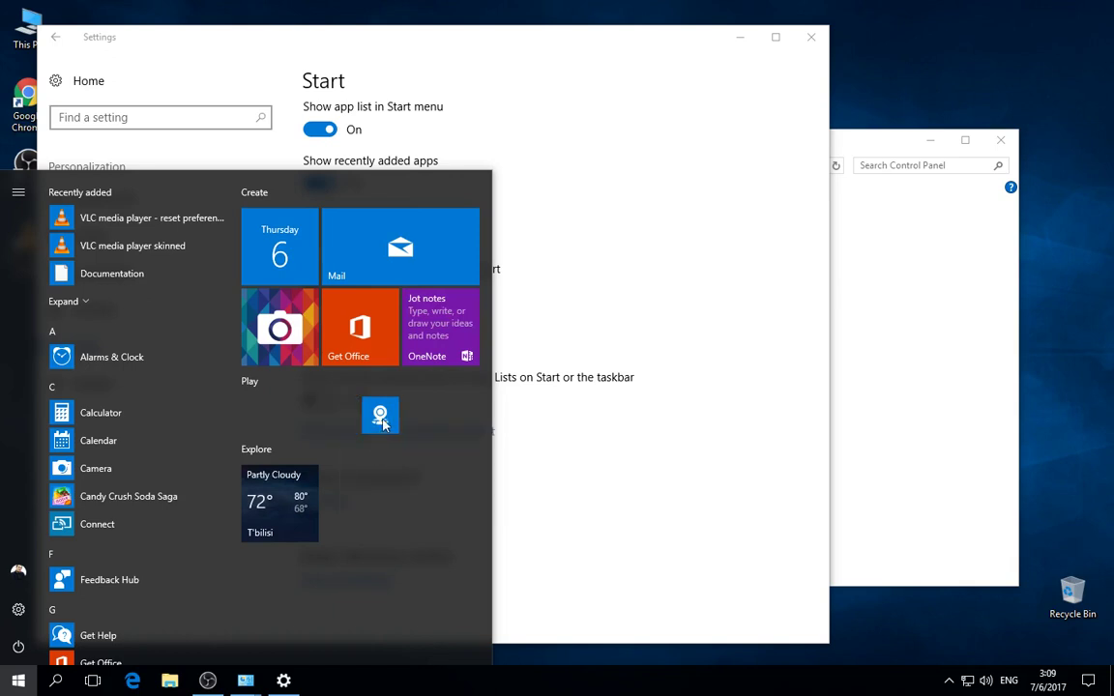
{"action": "right_click", "coordinate": [383, 424]}
{"action": "left_click", "coordinate": [430, 435]}
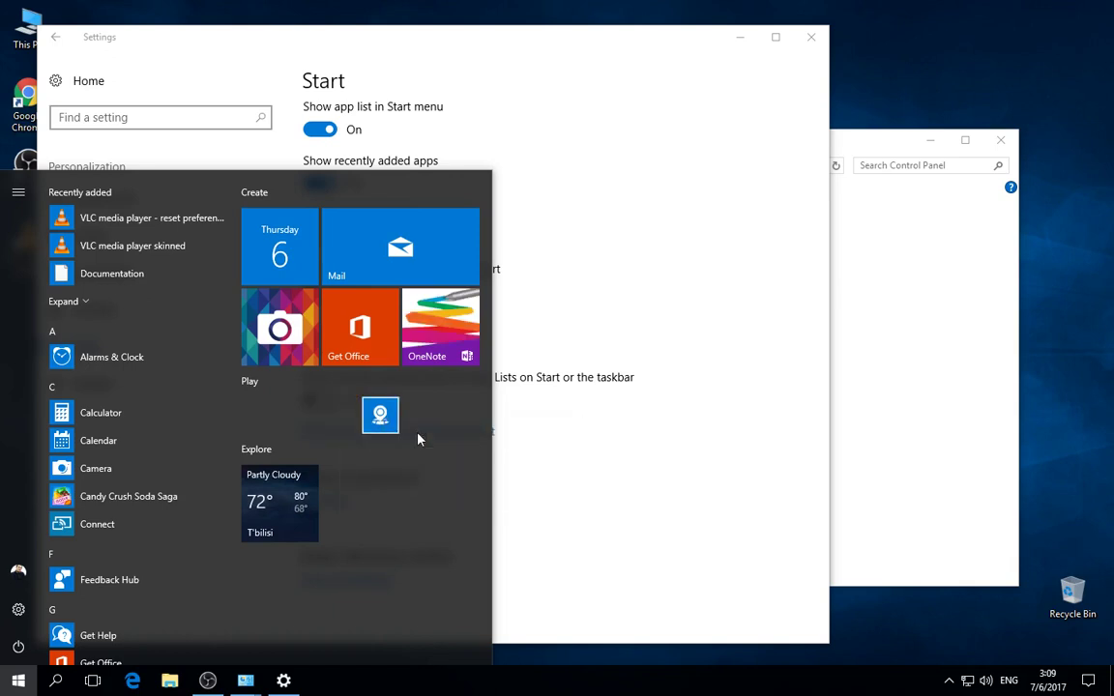
- Unpin the colourful camera tile, Mail and Get Office from the Create group in Start
{"action": "right_click", "coordinate": [287, 325]}
{"action": "left_click", "coordinate": [323, 339]}
{"action": "right_click", "coordinate": [288, 232]}
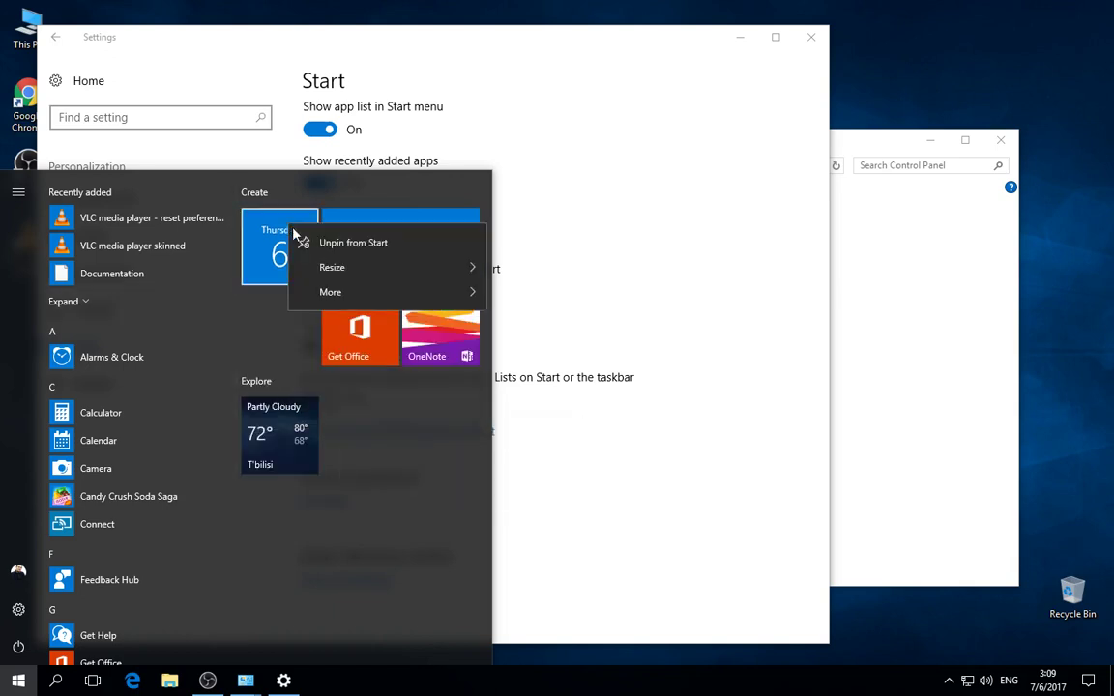
{"action": "left_click", "coordinate": [282, 340]}
{"action": "right_click", "coordinate": [364, 247]}
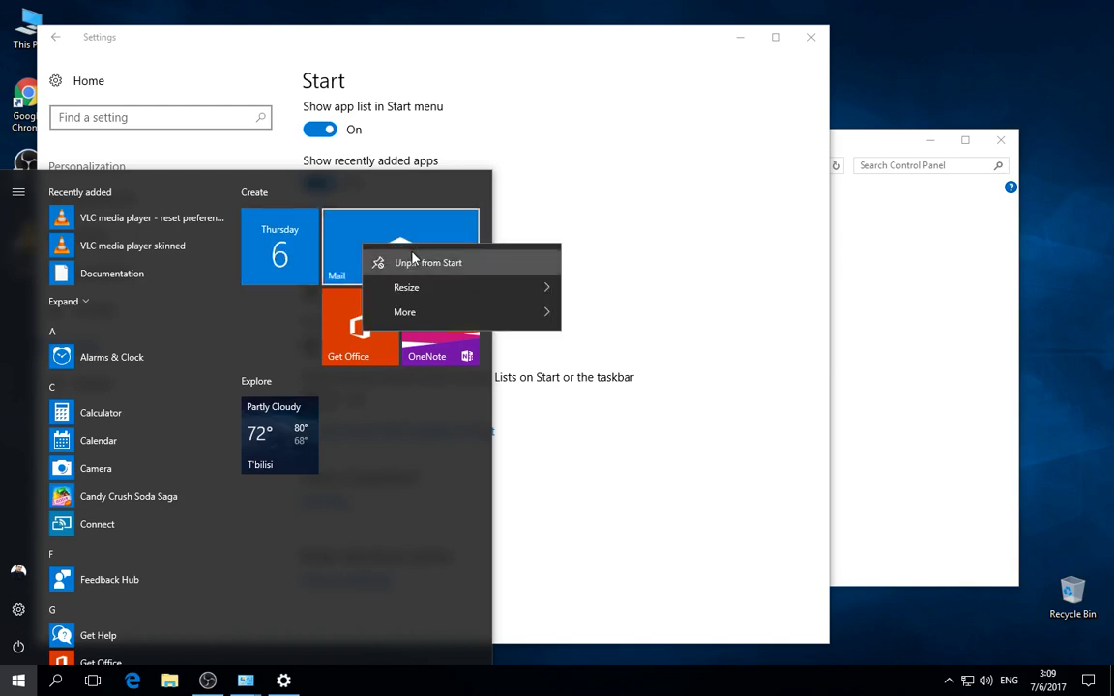
{"action": "left_click", "coordinate": [413, 258]}
{"action": "right_click", "coordinate": [365, 247]}
{"action": "left_click", "coordinate": [425, 259]}
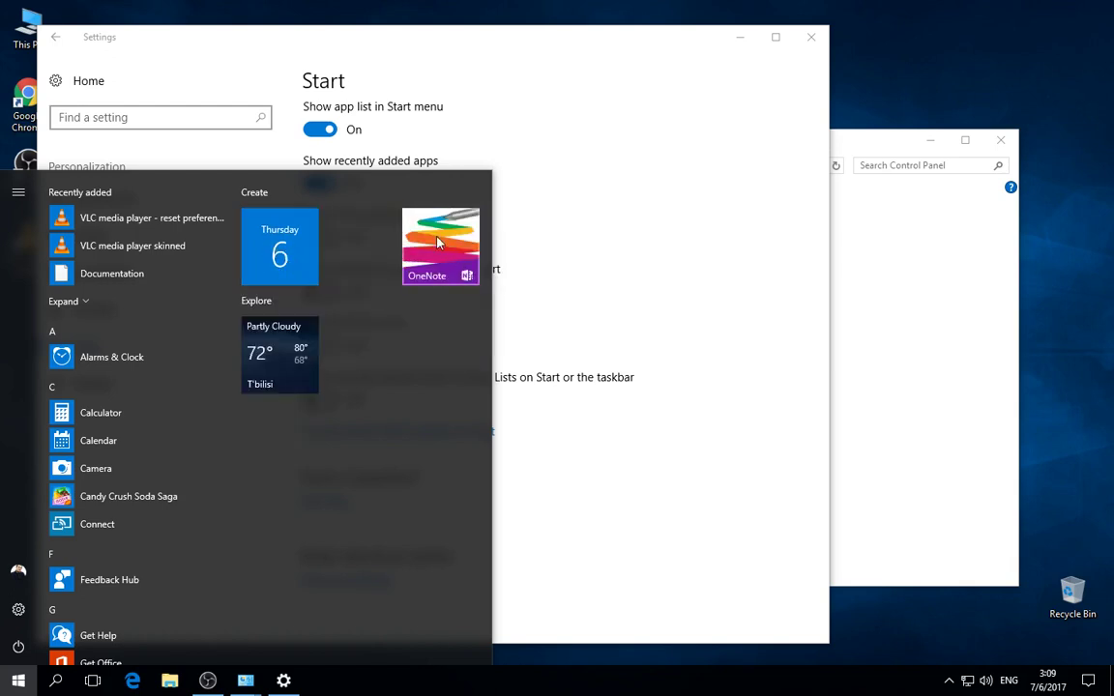
- Unpin the OneNote tile, move the weather tile beside the calendar tile in the Create group, and close Start
{"action": "right_click", "coordinate": [437, 242]}
{"action": "left_click", "coordinate": [455, 251]}
{"action": "left_click_drag", "start_coordinate": [273, 348], "coordinate": [360, 244]}
{"action": "left_click", "coordinate": [693, 548]}
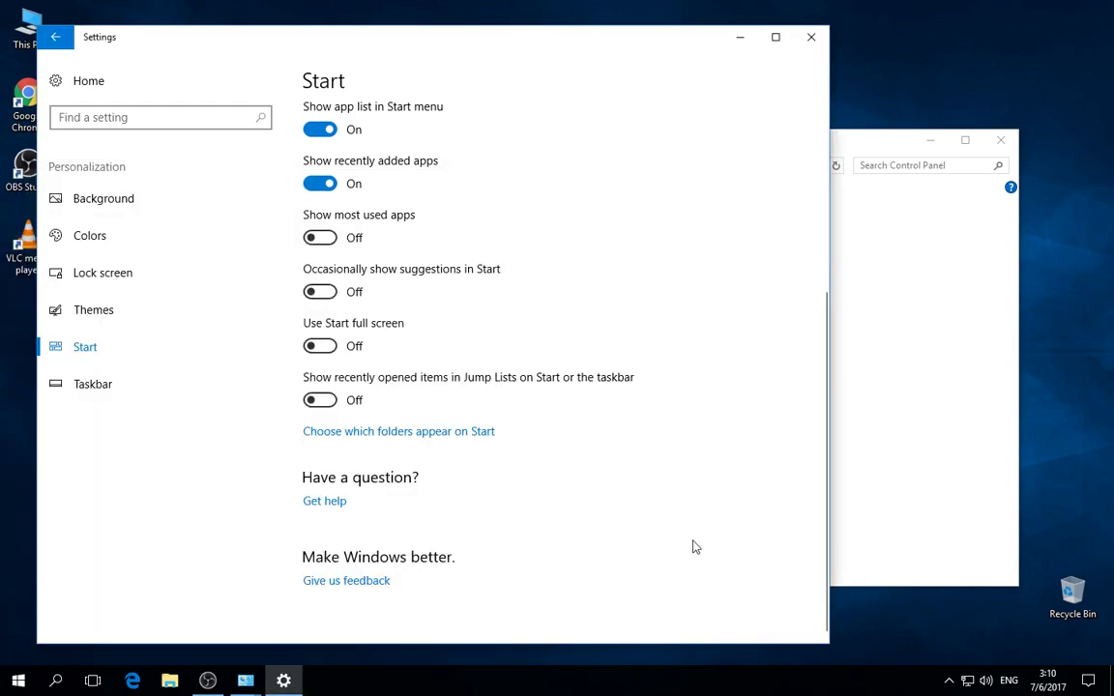
- Review the Taskbar options in the Personalization settings
{"action": "left_click", "coordinate": [137, 390]}
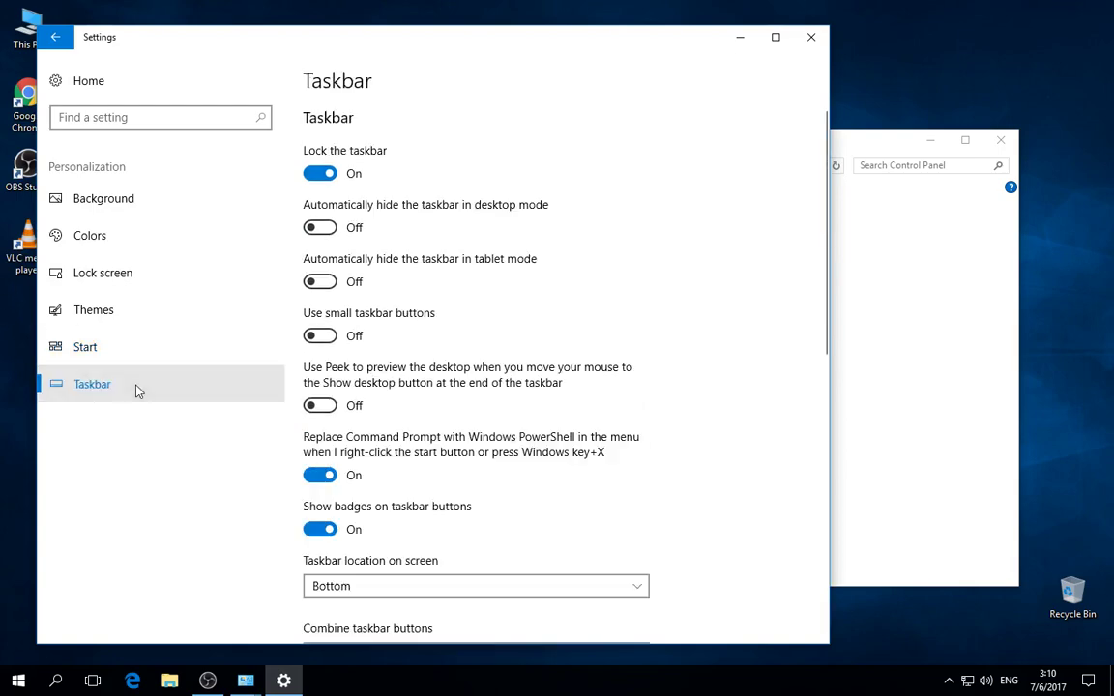
{"action": "scroll", "coordinate": [543, 587], "scroll_direction": "down", "scroll_amount": 5}
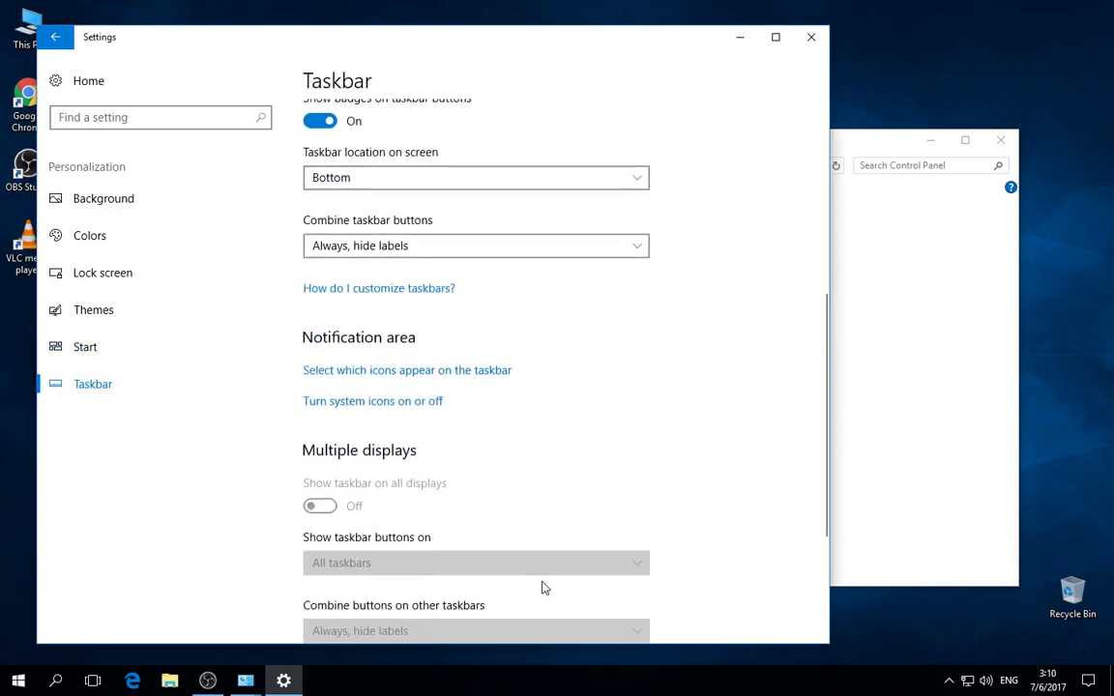
{"action": "scroll", "coordinate": [543, 590], "scroll_direction": "up", "scroll_amount": 2}
{"action": "scroll", "coordinate": [527, 433], "scroll_direction": "down", "scroll_amount": 4}
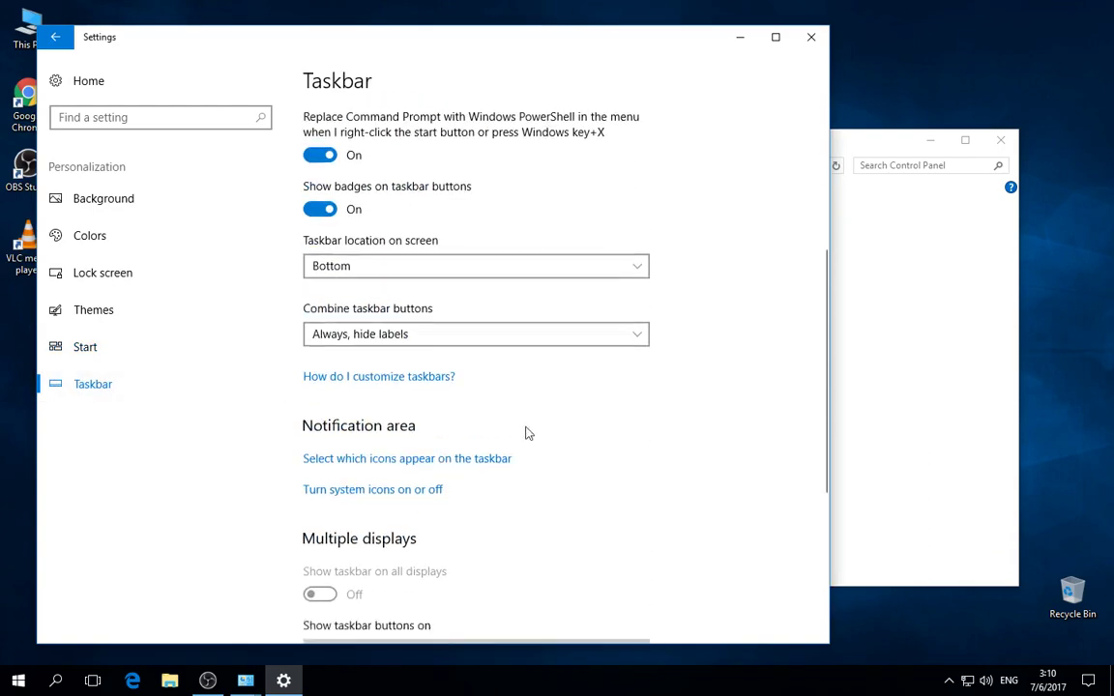
- Review the installed apps list under Apps & features in the Apps settings
{"action": "left_click", "coordinate": [55, 36]}
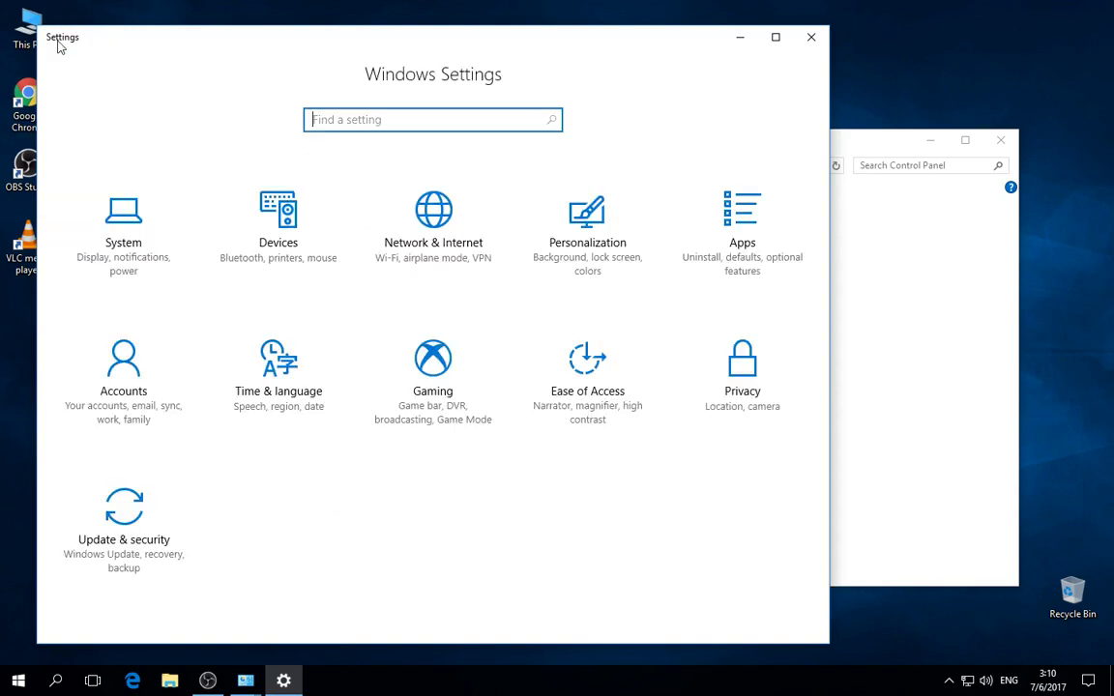
{"action": "left_click", "coordinate": [749, 184]}
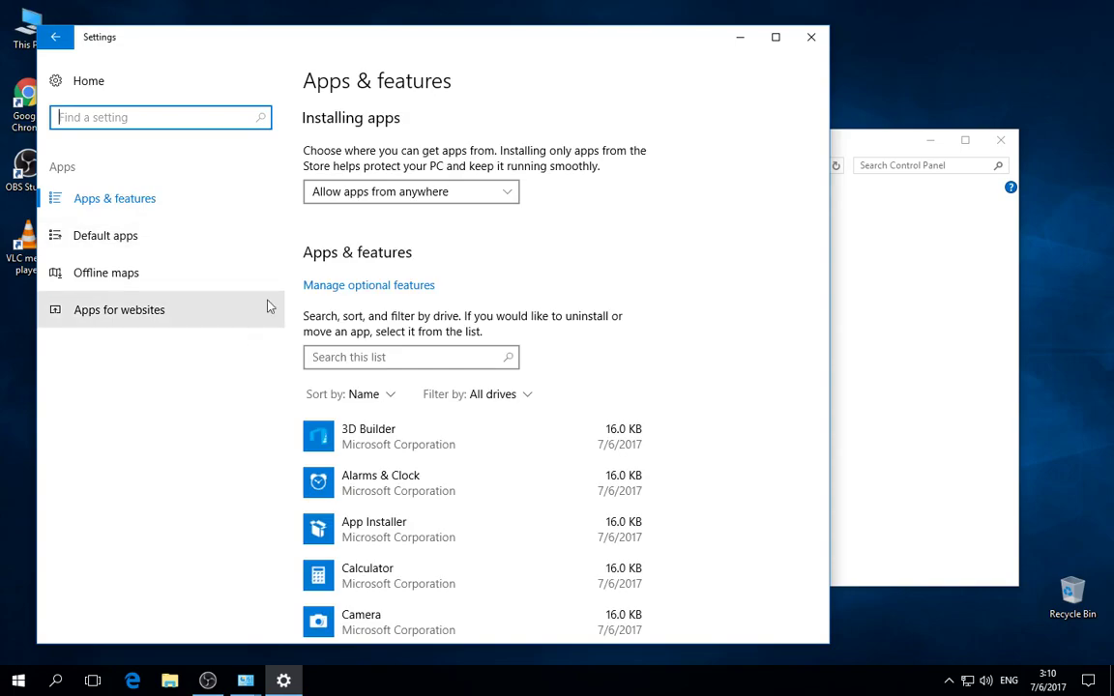
{"action": "scroll", "coordinate": [433, 281], "scroll_direction": "down", "scroll_amount": 6}
{"action": "scroll", "coordinate": [433, 276], "scroll_direction": "up", "scroll_amount": 5}
{"action": "scroll", "coordinate": [435, 275], "scroll_direction": "up", "scroll_amount": 2}
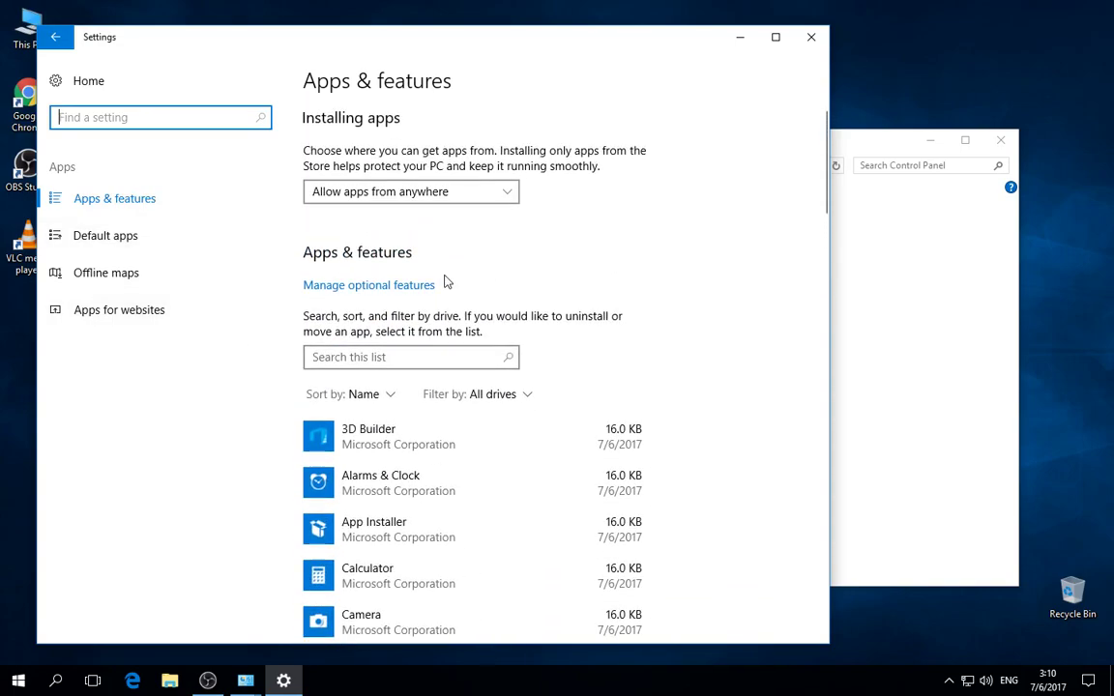
{"action": "scroll", "coordinate": [448, 280], "scroll_direction": "down", "scroll_amount": 10}
{"action": "scroll", "coordinate": [470, 321], "scroll_direction": "down", "scroll_amount": 10}
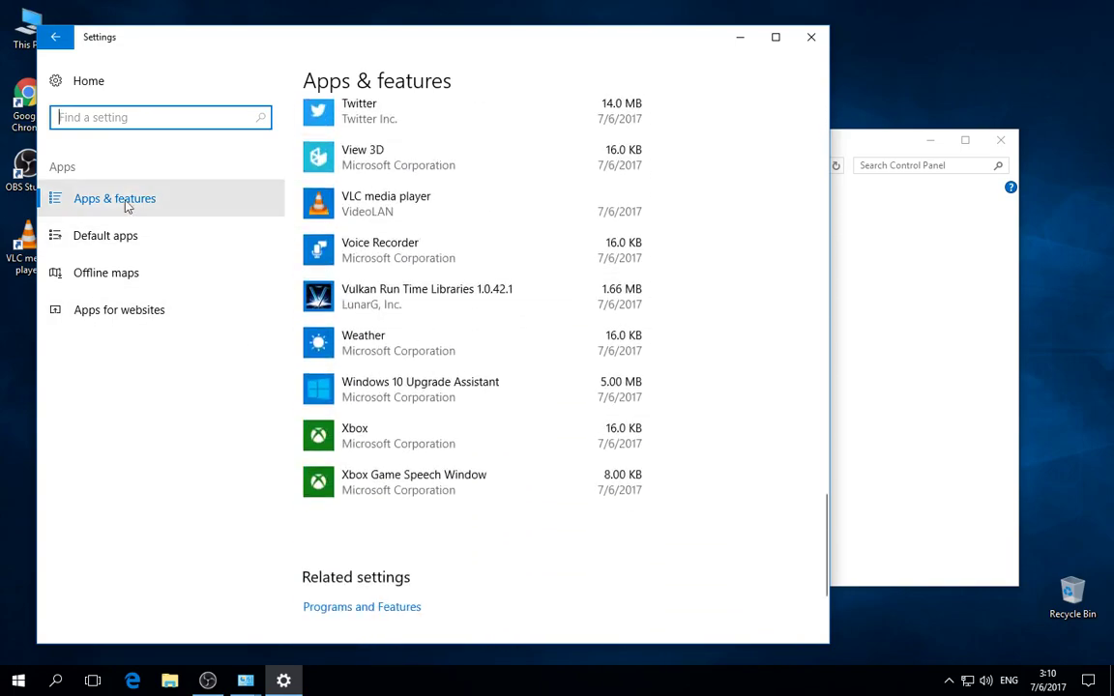
- Make Google Chrome the default web browser, switching away from Microsoft Edge anyway
{"action": "left_click", "coordinate": [123, 237]}
{"action": "scroll", "coordinate": [482, 421], "scroll_direction": "down", "scroll_amount": 3}
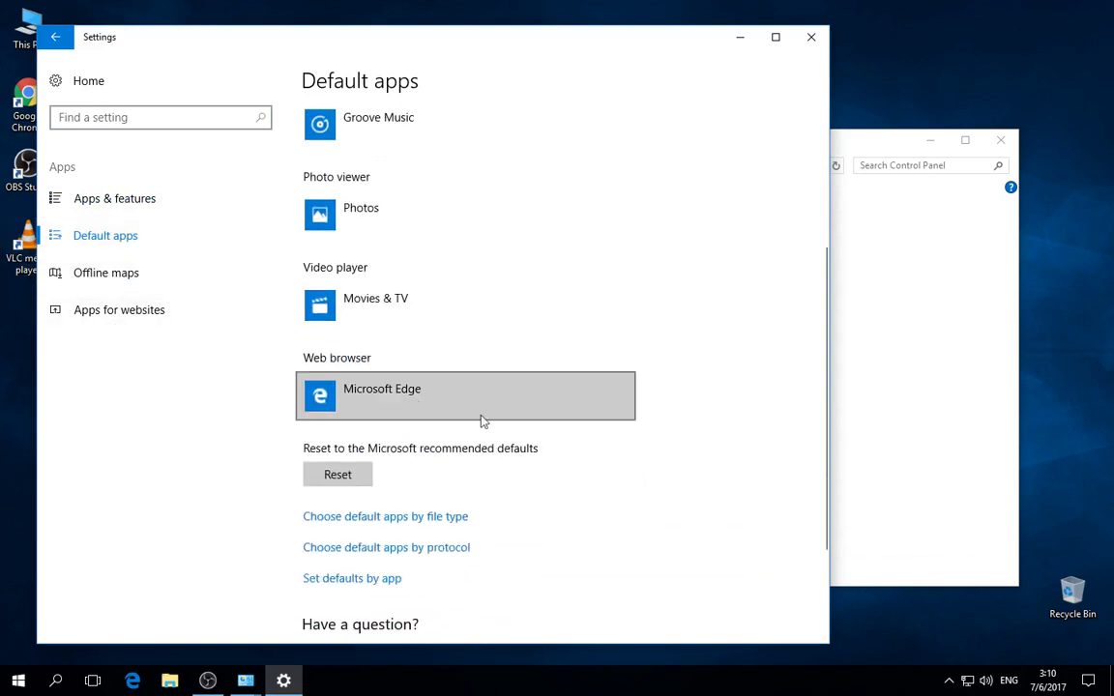
{"action": "left_click", "coordinate": [440, 392]}
{"action": "left_click", "coordinate": [377, 222]}
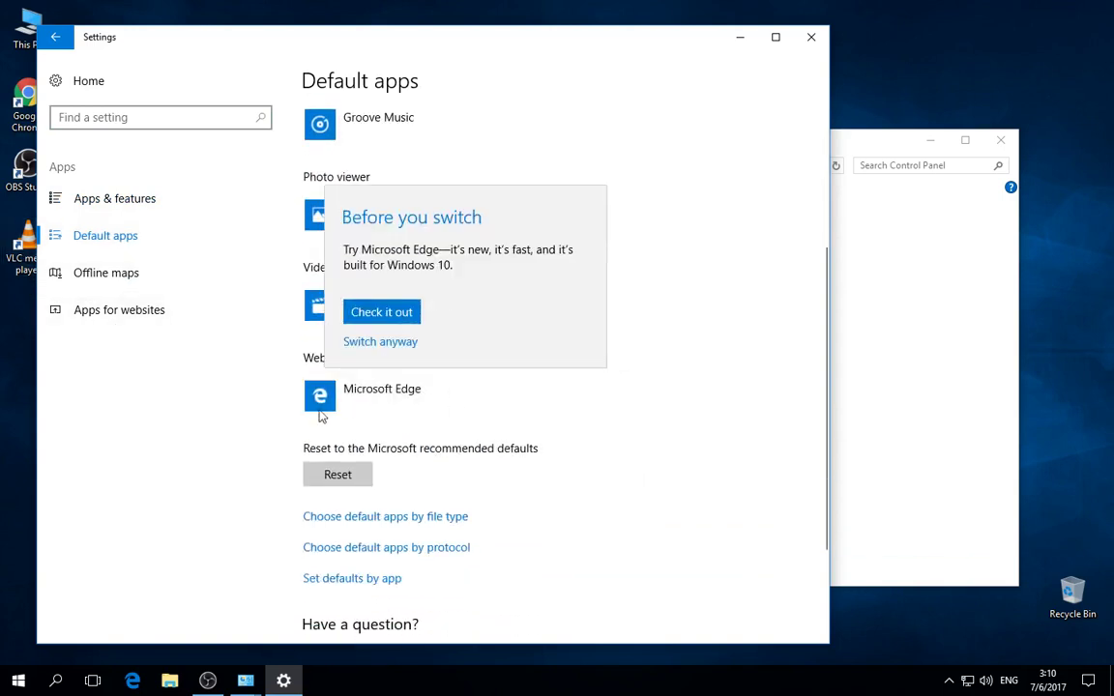
{"action": "left_click", "coordinate": [387, 341]}
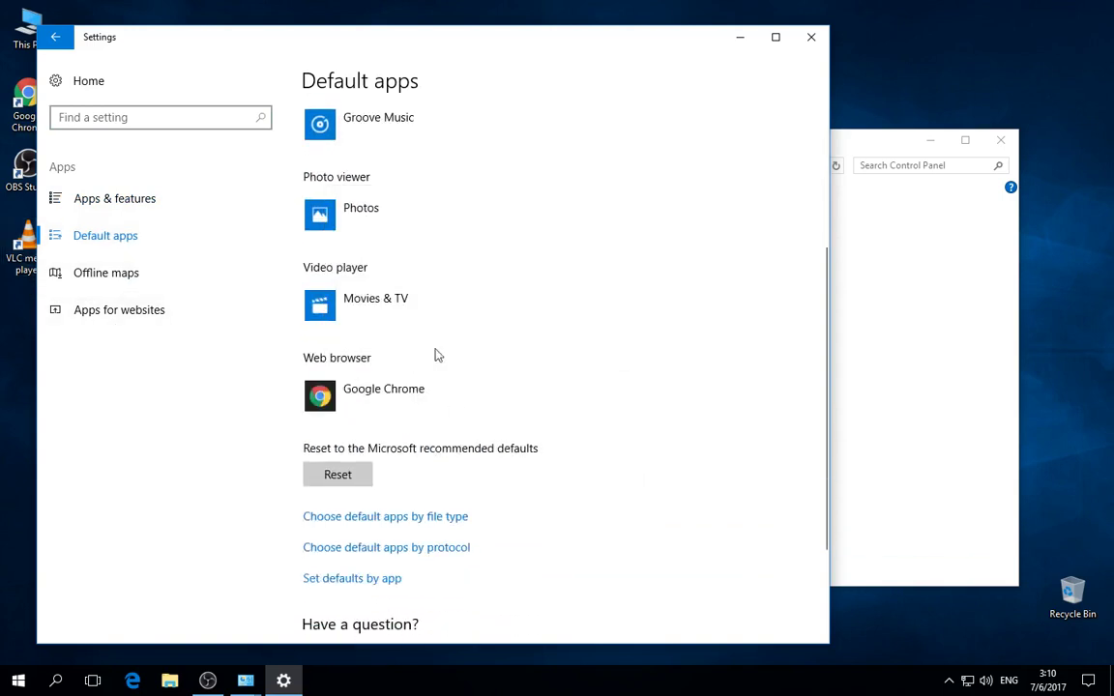
- Make VLC media player the default video player
{"action": "scroll", "coordinate": [385, 388], "scroll_direction": "up", "scroll_amount": 2}
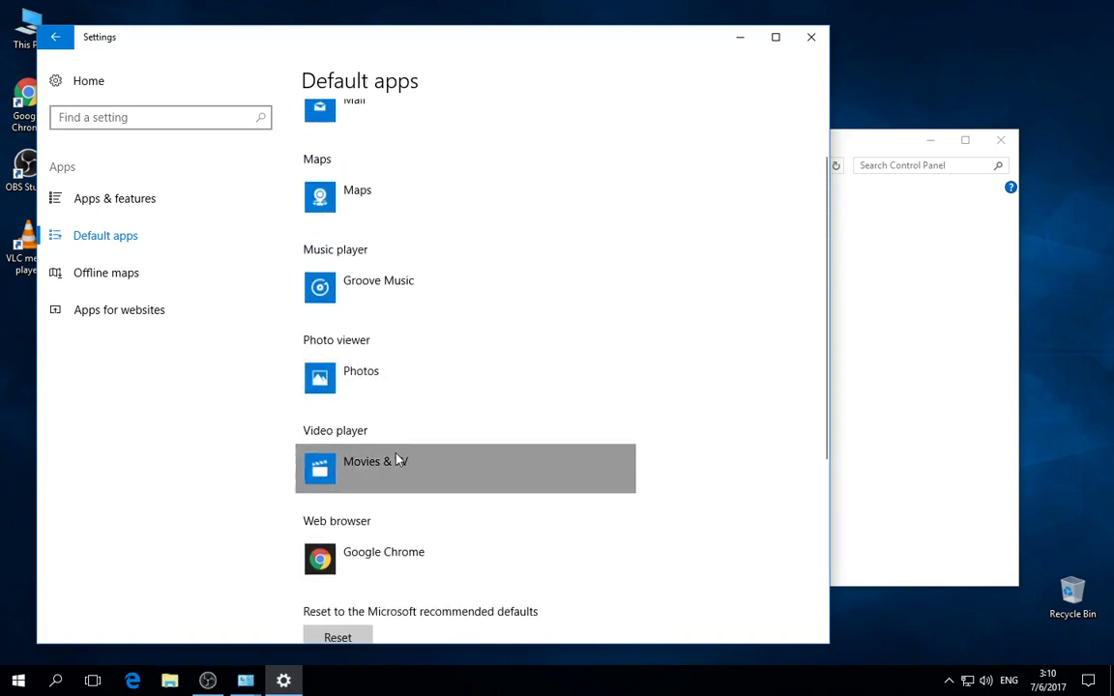
{"action": "left_click", "coordinate": [390, 462]}
{"action": "left_click", "coordinate": [426, 302]}
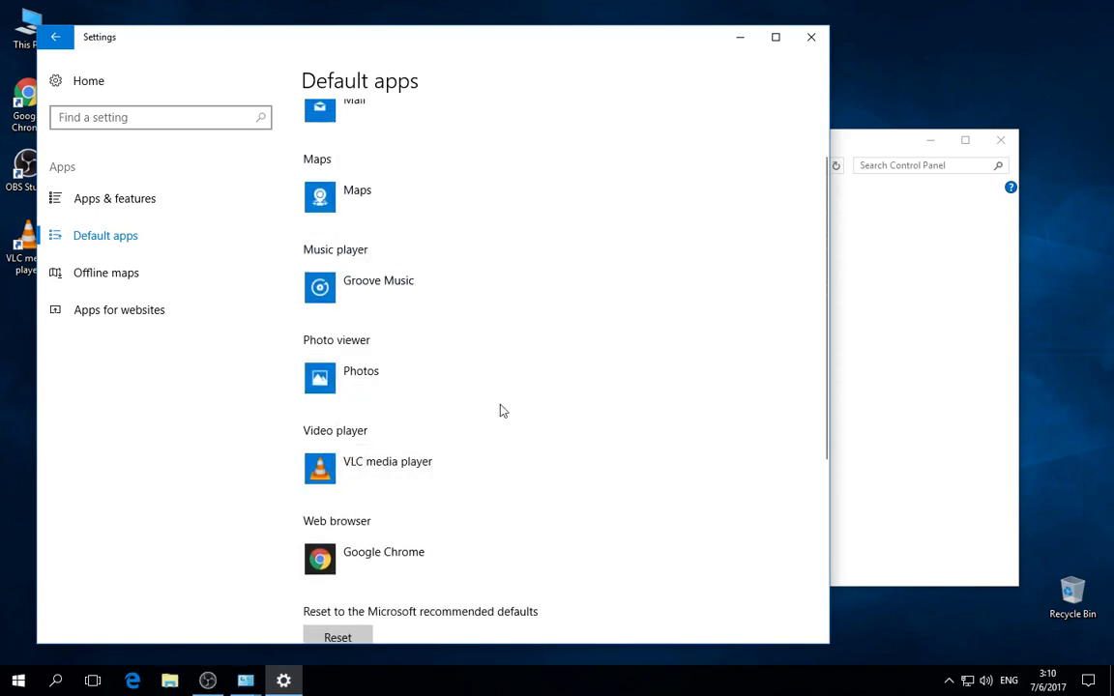
- Check which apps can be chosen as the default photo viewer and leave the selection as it is
{"action": "left_click", "coordinate": [360, 388]}
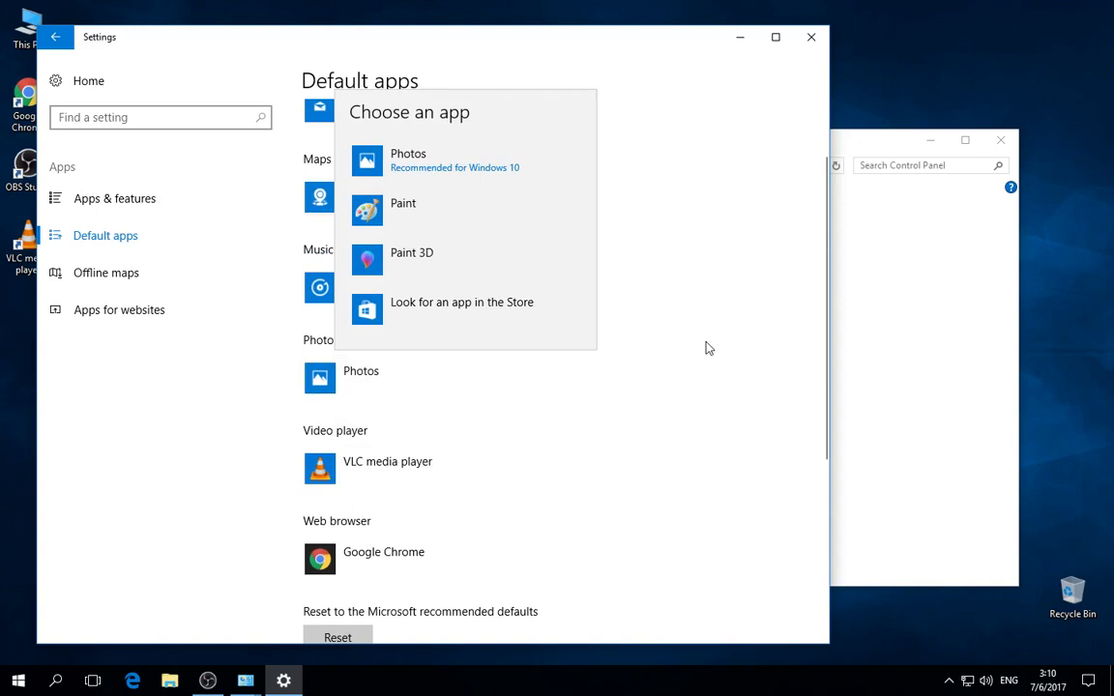
{"action": "left_click", "coordinate": [707, 348]}
{"action": "left_click", "coordinate": [404, 382]}
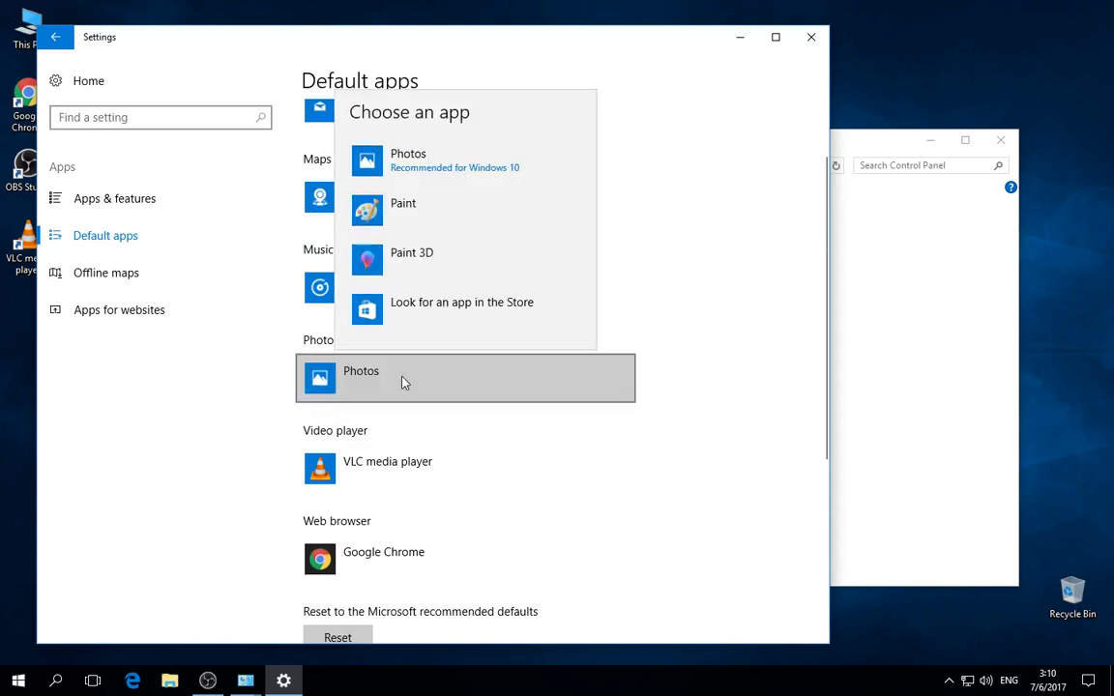
{"action": "left_click", "coordinate": [756, 264]}
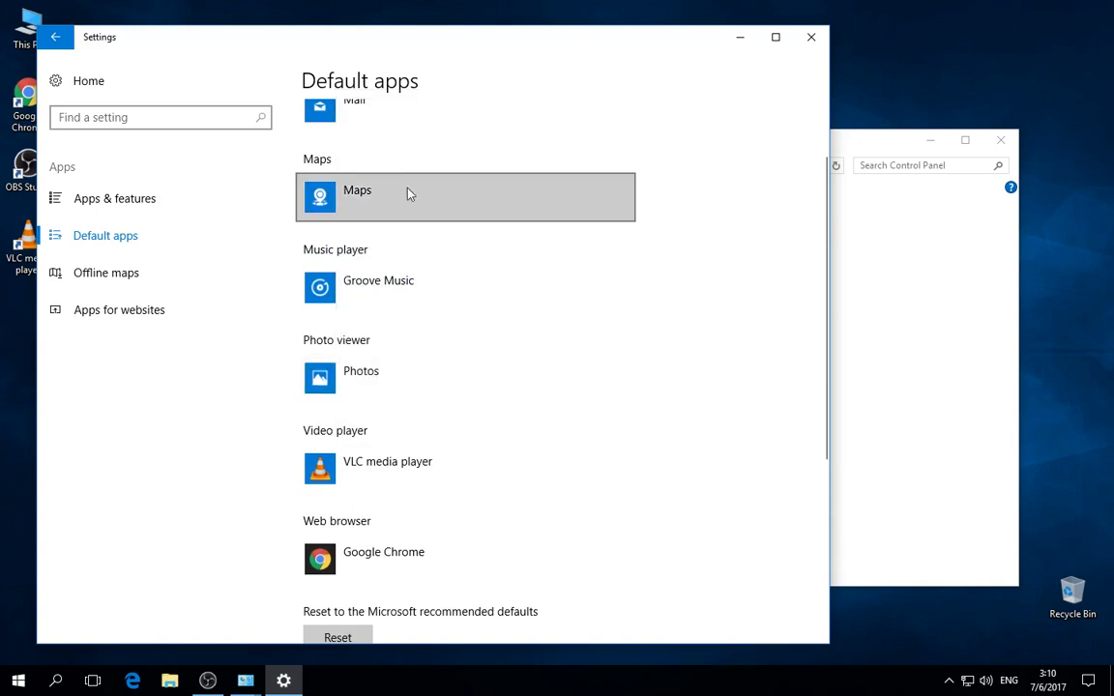
- Make VLC media player the default music player and Google Chrome the default email app
{"action": "scroll", "coordinate": [418, 274], "scroll_direction": "up", "scroll_amount": 2}
{"action": "left_click", "coordinate": [397, 372]}
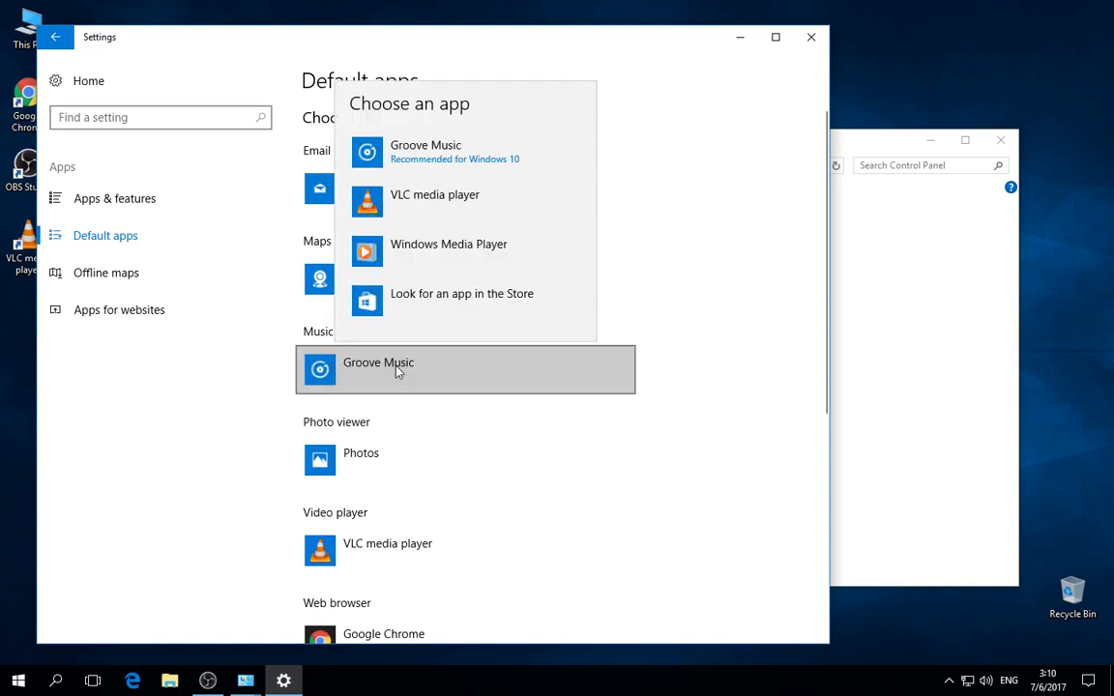
{"action": "left_click", "coordinate": [448, 215]}
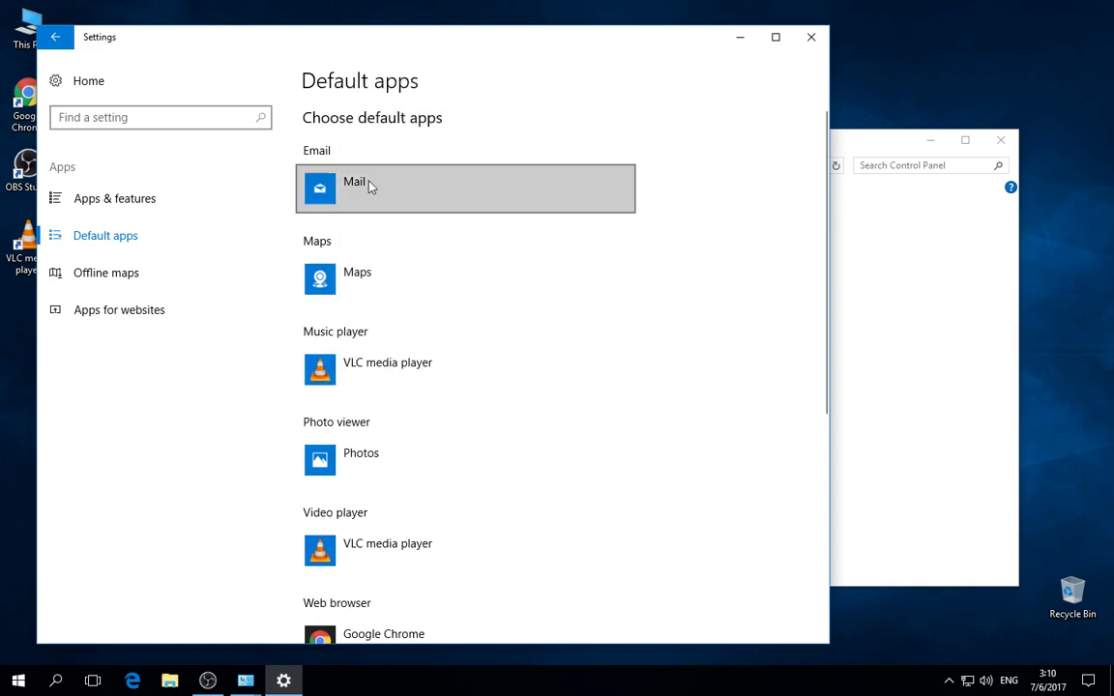
{"action": "left_click", "coordinate": [366, 189]}
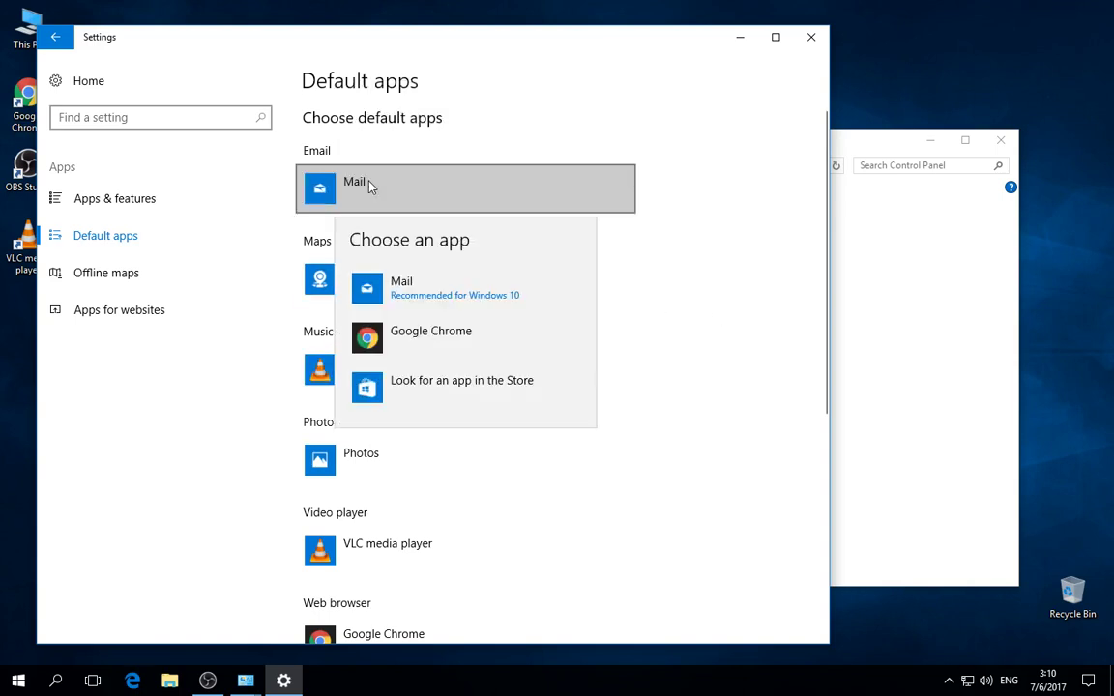
{"action": "left_click", "coordinate": [469, 329]}
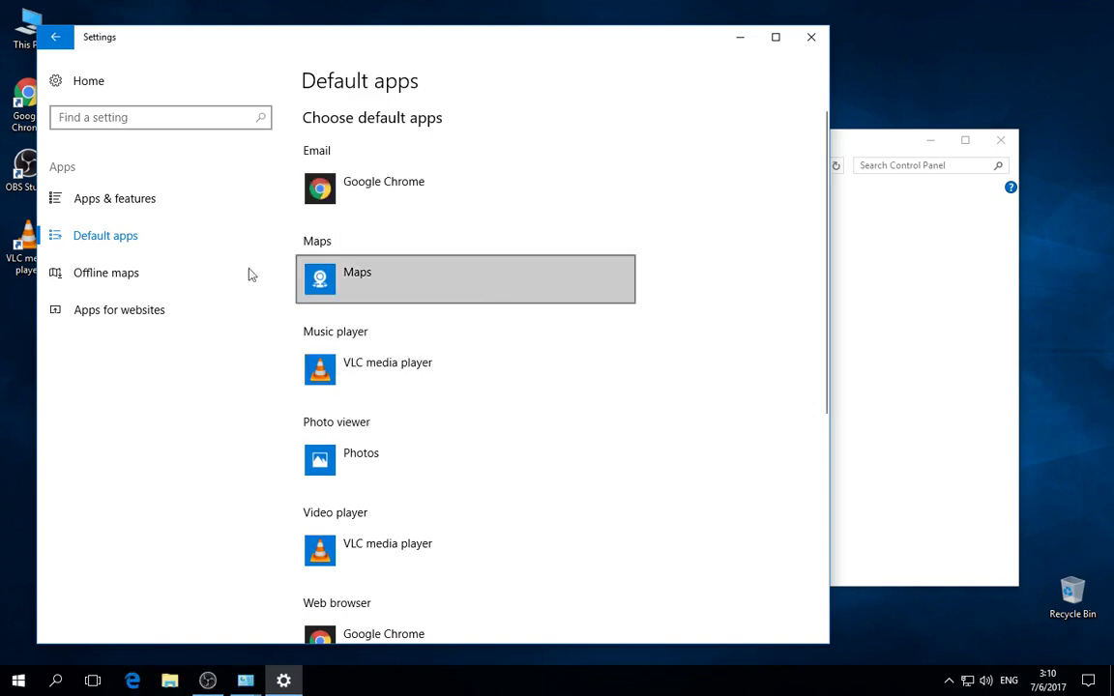
- Look over the rest of Default apps and the Offline maps and Apps for websites pages
{"action": "scroll", "coordinate": [609, 394], "scroll_direction": "down", "scroll_amount": 5}
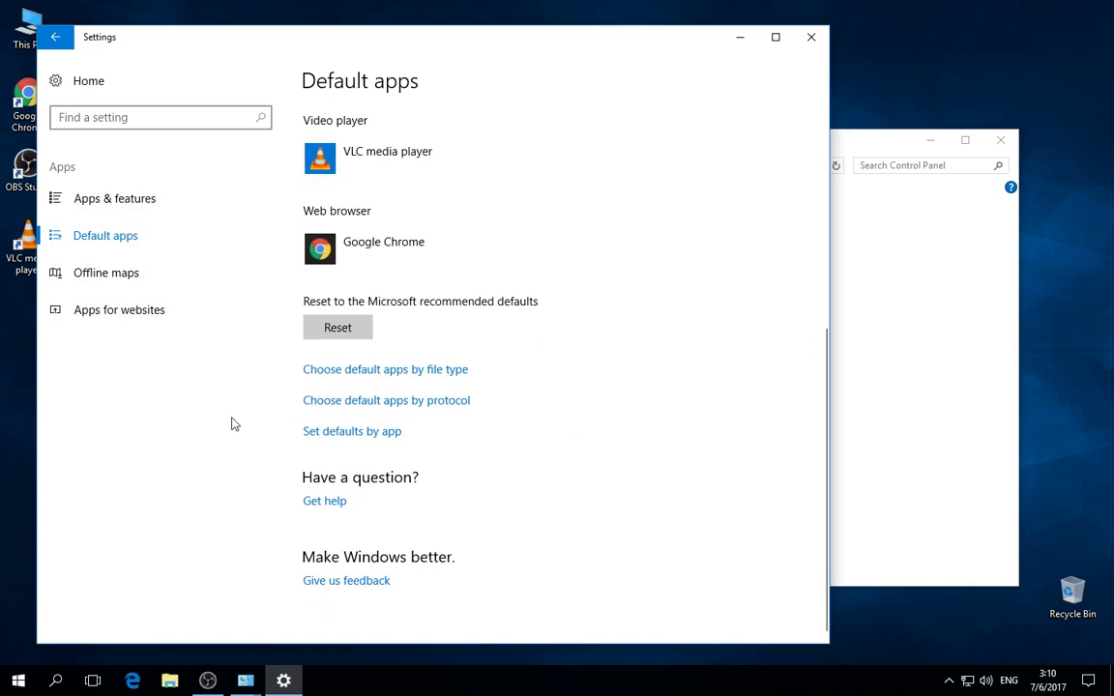
{"action": "left_click", "coordinate": [127, 302]}
{"action": "left_click", "coordinate": [126, 283]}
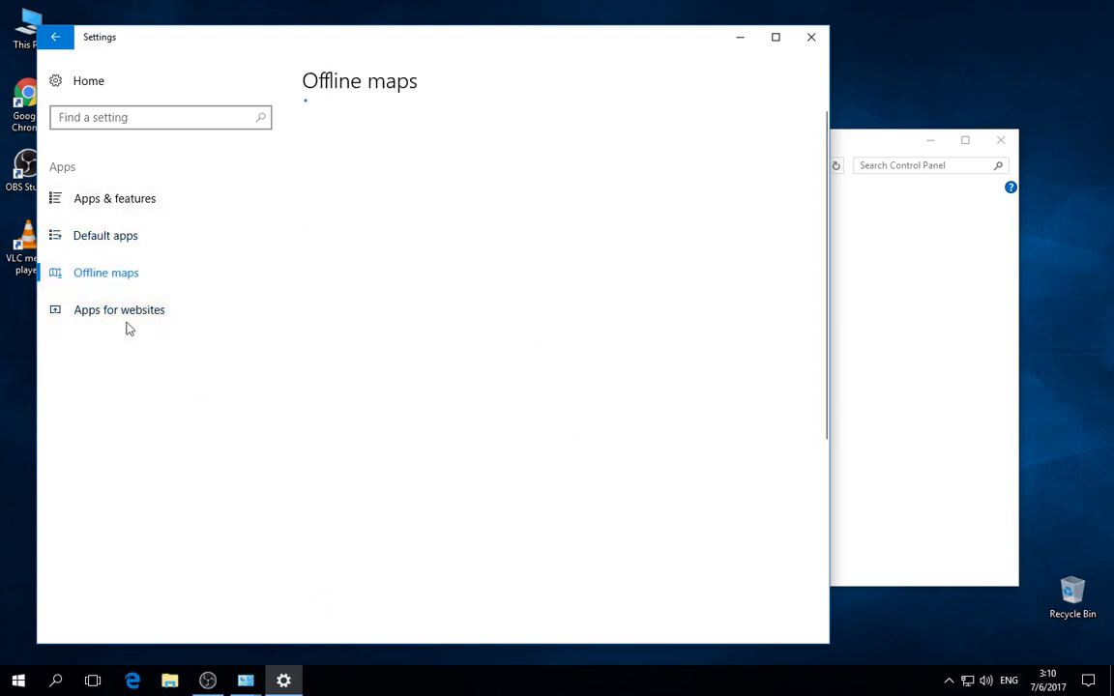
{"action": "left_click", "coordinate": [107, 315]}
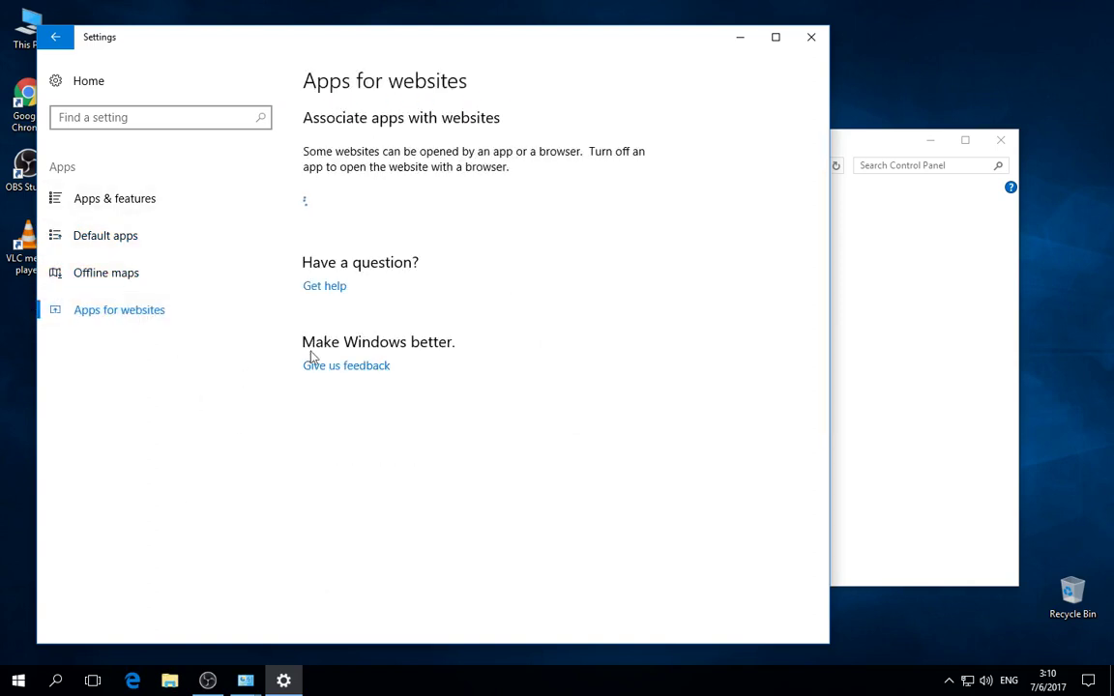
- Review the Your info page in the Accounts settings
{"action": "left_click", "coordinate": [50, 36]}
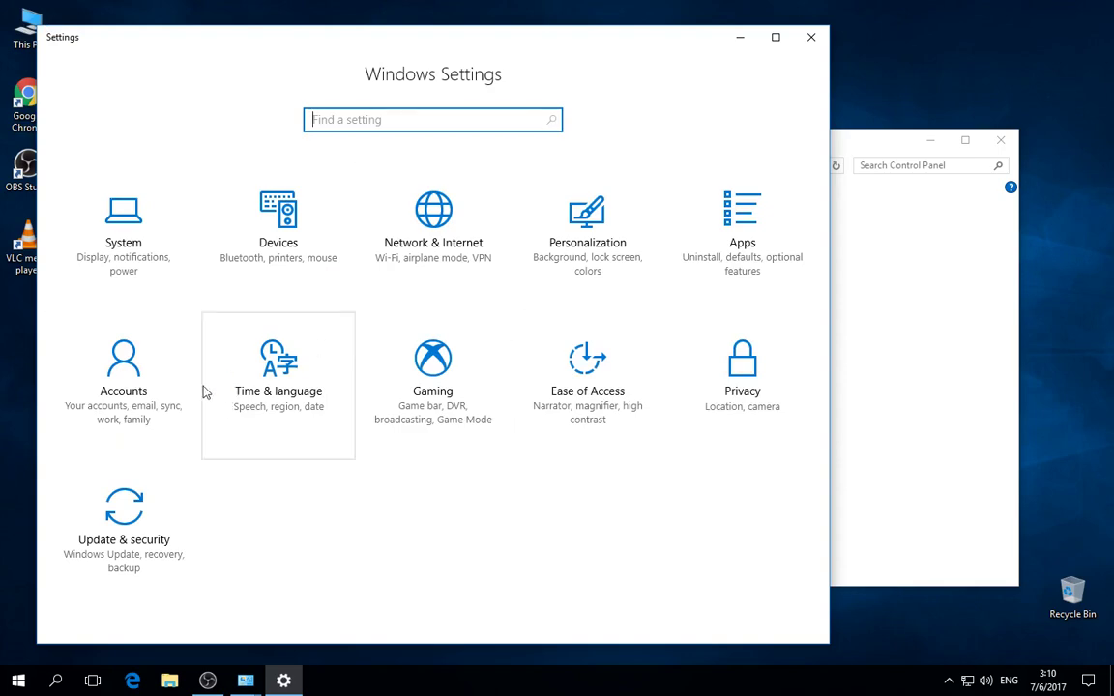
{"action": "left_click", "coordinate": [148, 391]}
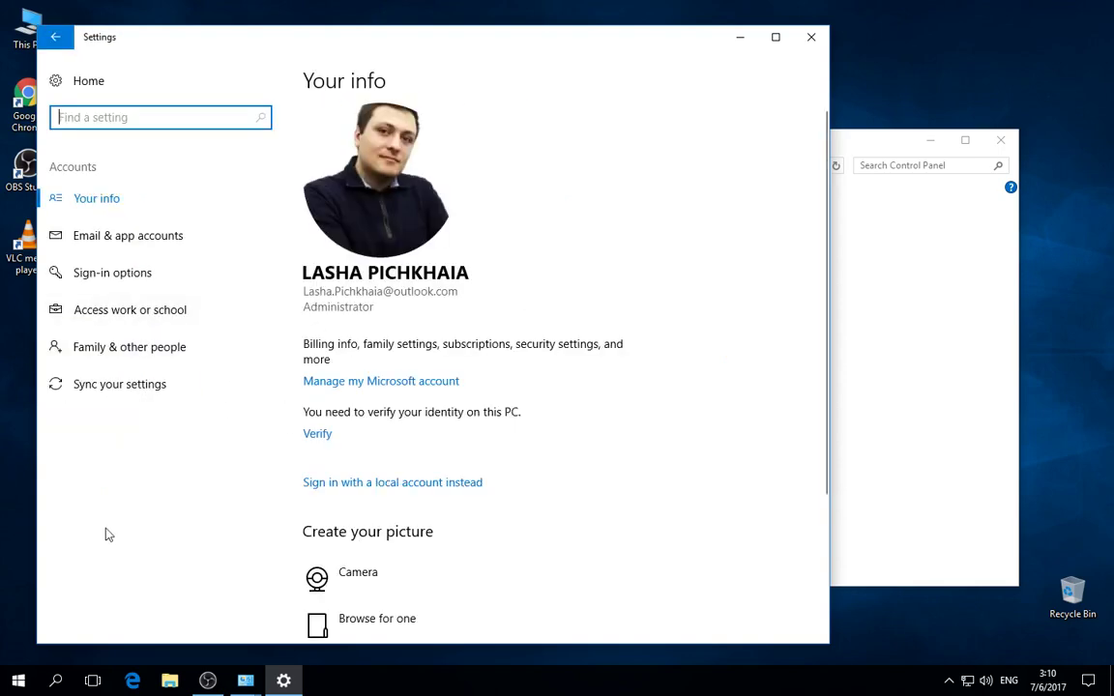
{"action": "scroll", "coordinate": [333, 252], "scroll_direction": "down", "scroll_amount": 2}
{"action": "scroll", "coordinate": [334, 252], "scroll_direction": "up", "scroll_amount": 2}
- Review the Date & time page in the Time & language settings
{"action": "left_click", "coordinate": [53, 37]}
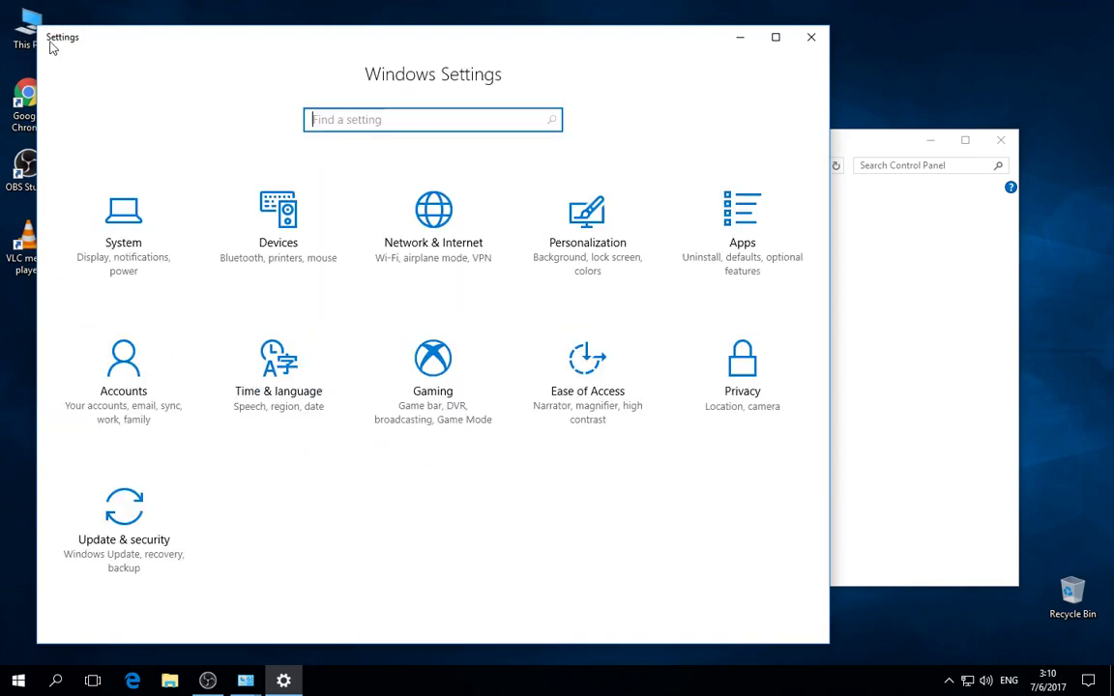
{"action": "left_click", "coordinate": [306, 379]}
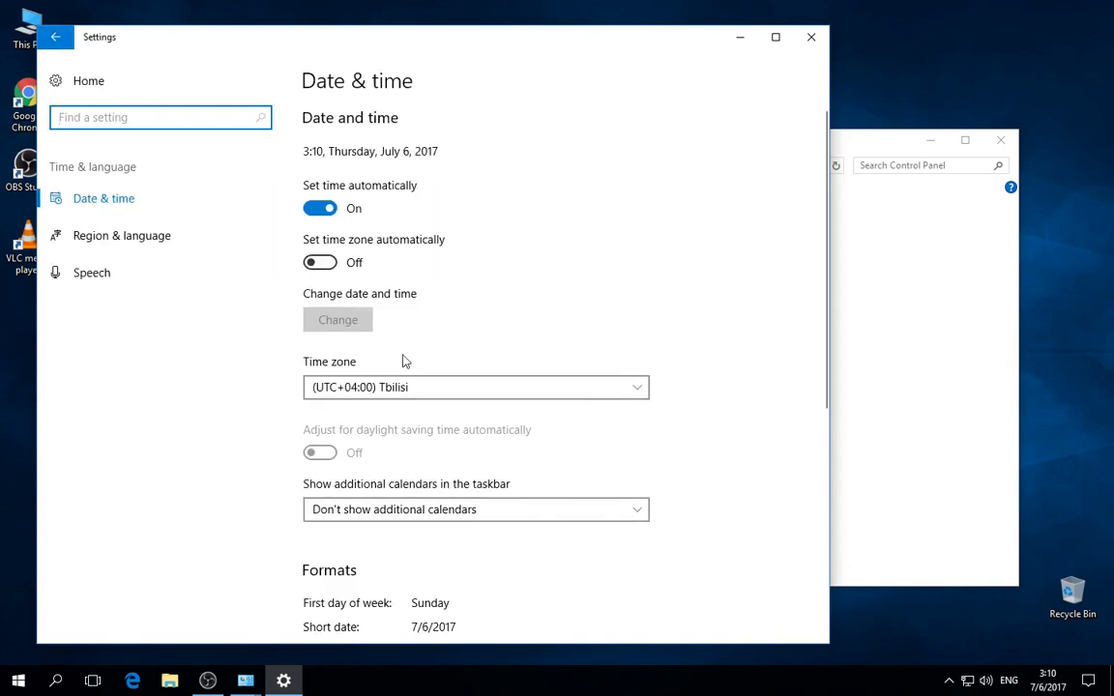
{"action": "scroll", "coordinate": [366, 361], "scroll_direction": "down", "scroll_amount": 3}
{"action": "scroll", "coordinate": [366, 360], "scroll_direction": "up", "scroll_amount": 3}
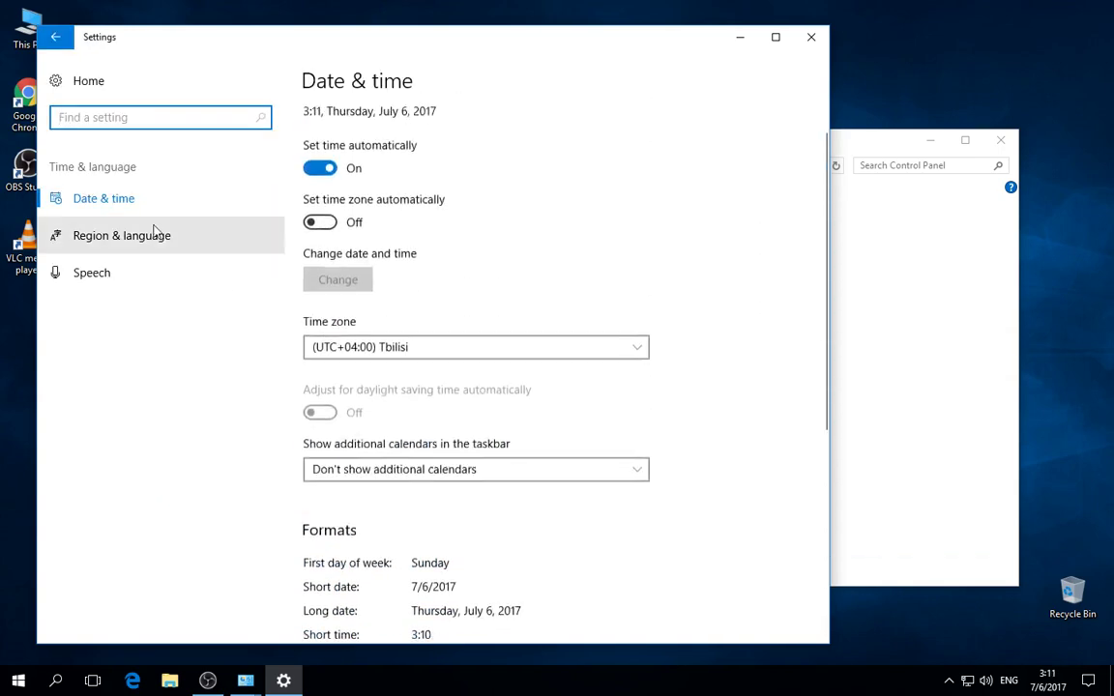
- In the Gaming settings, turn off Game bar recording and disable both its controller-button and full-screen game options
{"action": "left_click", "coordinate": [55, 37]}
{"action": "left_click", "coordinate": [411, 378]}
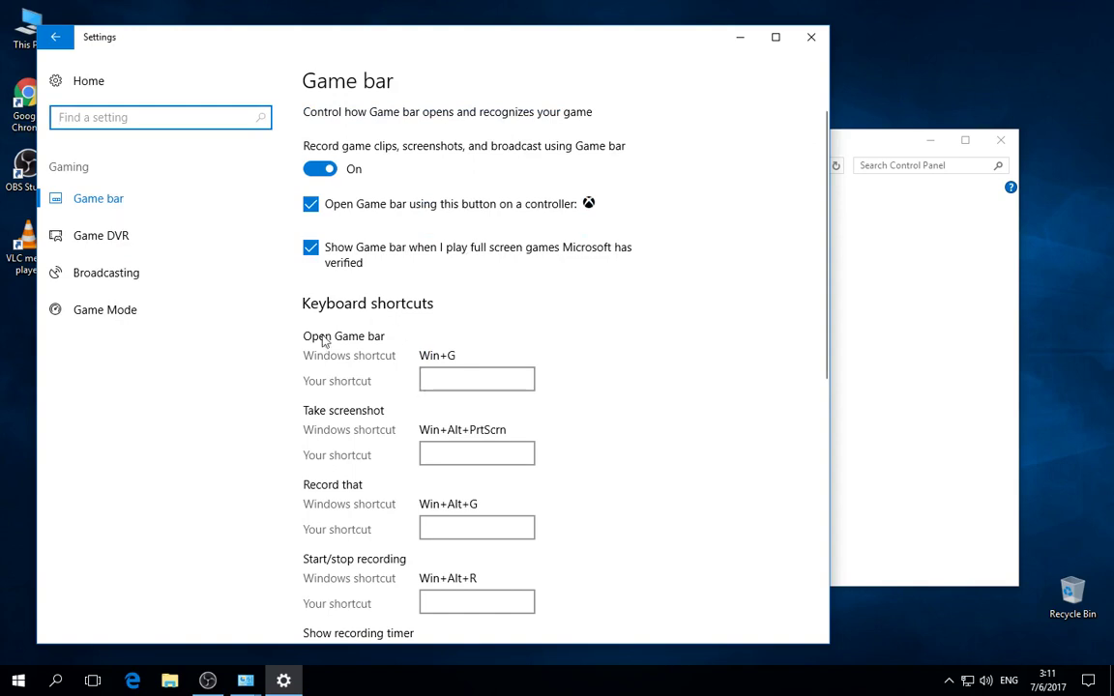
{"action": "left_click", "coordinate": [323, 171]}
{"action": "left_click", "coordinate": [311, 204]}
{"action": "left_click", "coordinate": [311, 248]}
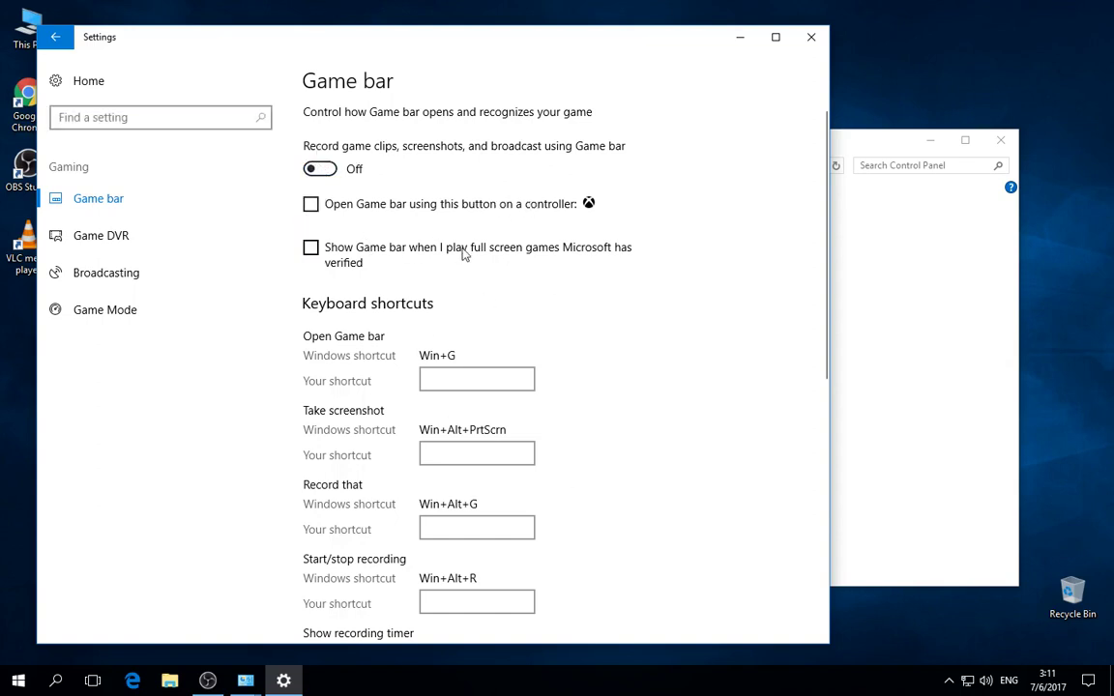
- Look over the remaining Game bar shortcuts and open the Game DVR settings
{"action": "scroll", "coordinate": [464, 253], "scroll_direction": "down", "scroll_amount": 5}
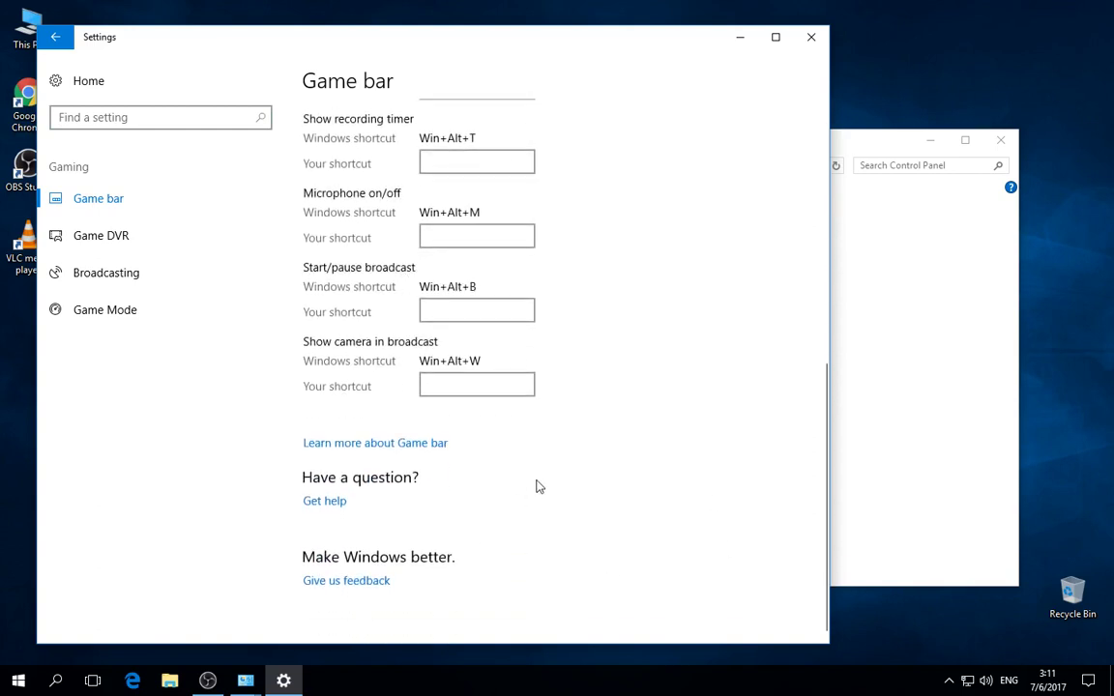
{"action": "left_click", "coordinate": [133, 243]}
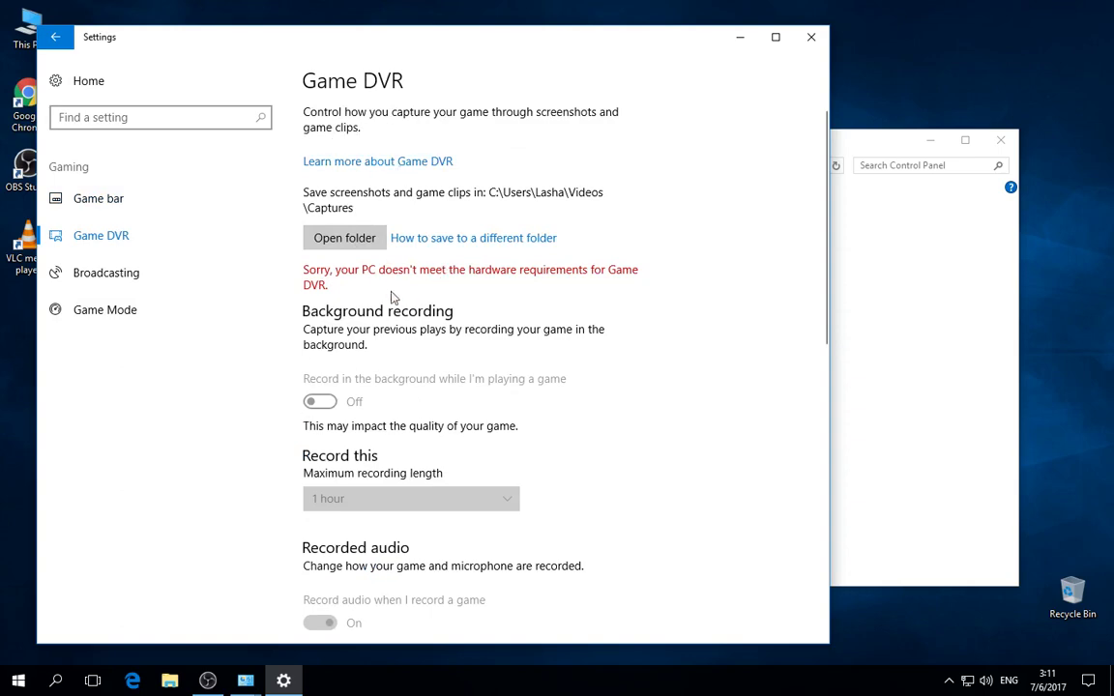
- Look over the Game DVR and Broadcasting settings, and open the Game Mode page
{"action": "scroll", "coordinate": [522, 286], "scroll_direction": "down", "scroll_amount": 10}
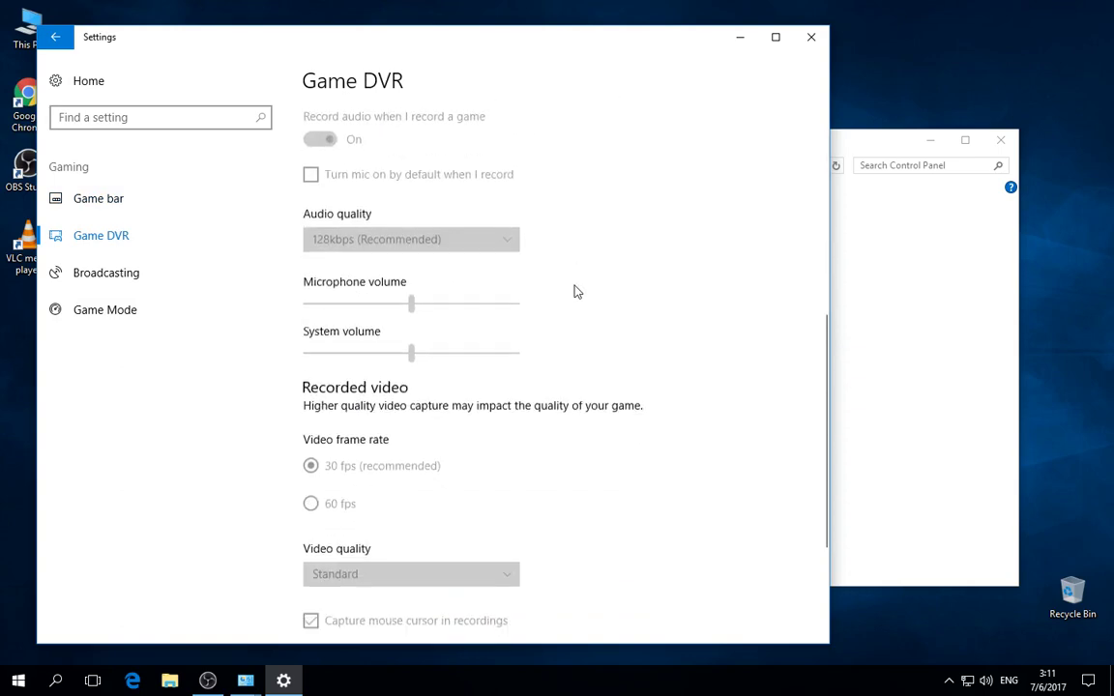
{"action": "left_click", "coordinate": [106, 277]}
{"action": "scroll", "coordinate": [461, 252], "scroll_direction": "down", "scroll_amount": 5}
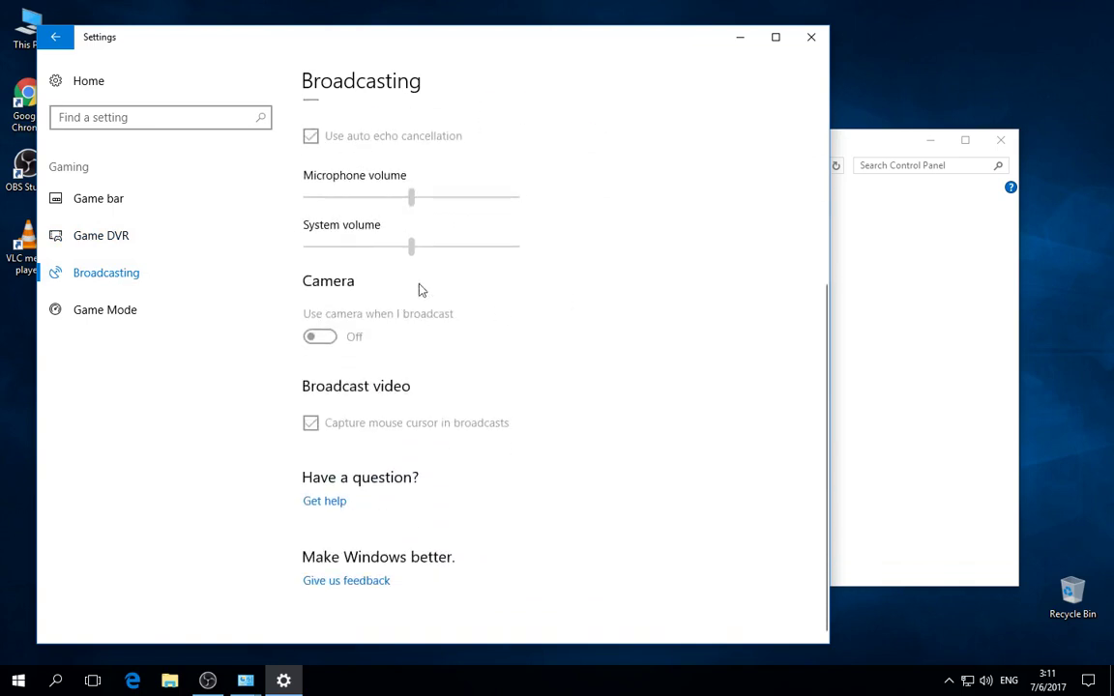
{"action": "left_click", "coordinate": [114, 330]}
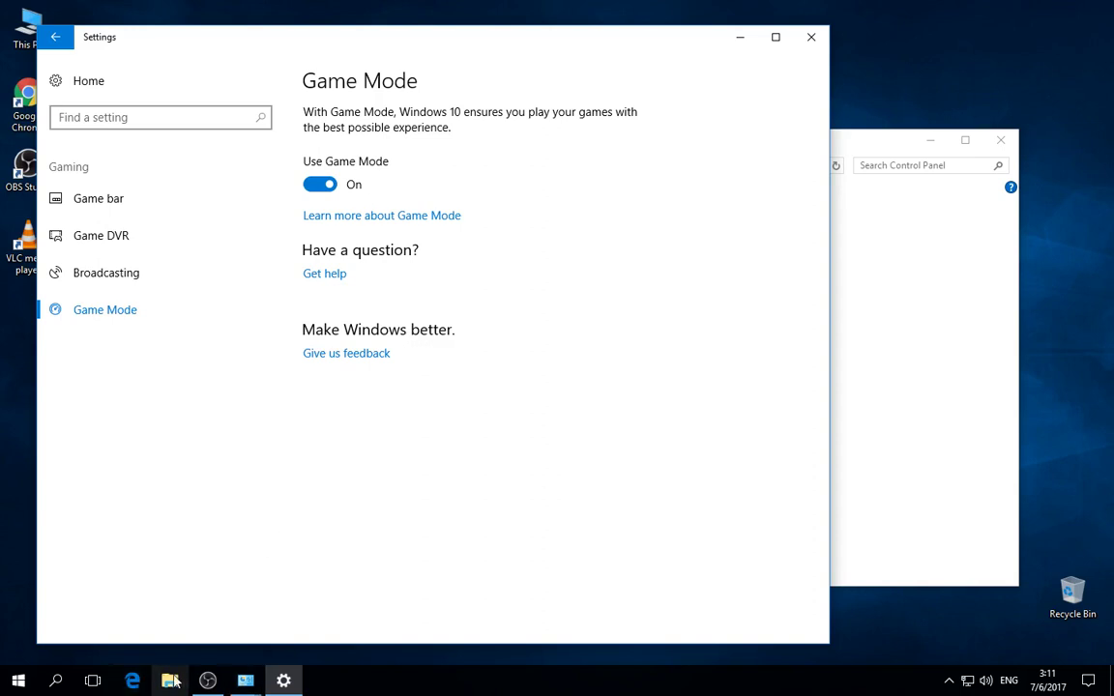
{"action": "left_click", "coordinate": [205, 681]}
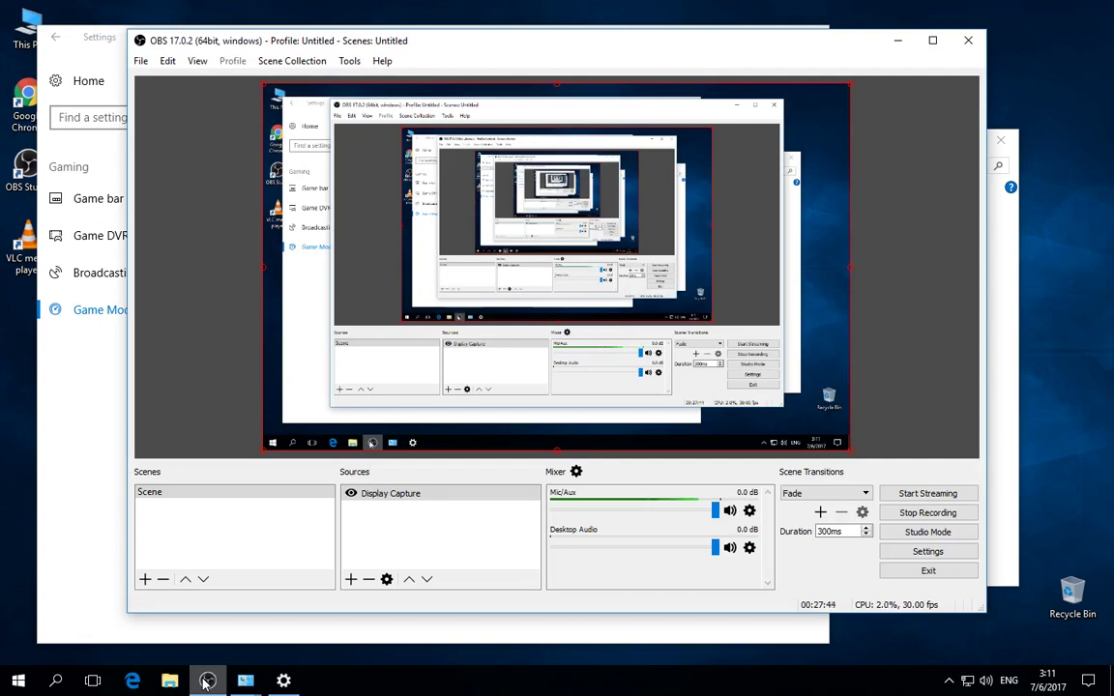
{"action": "left_click", "coordinate": [205, 681]}
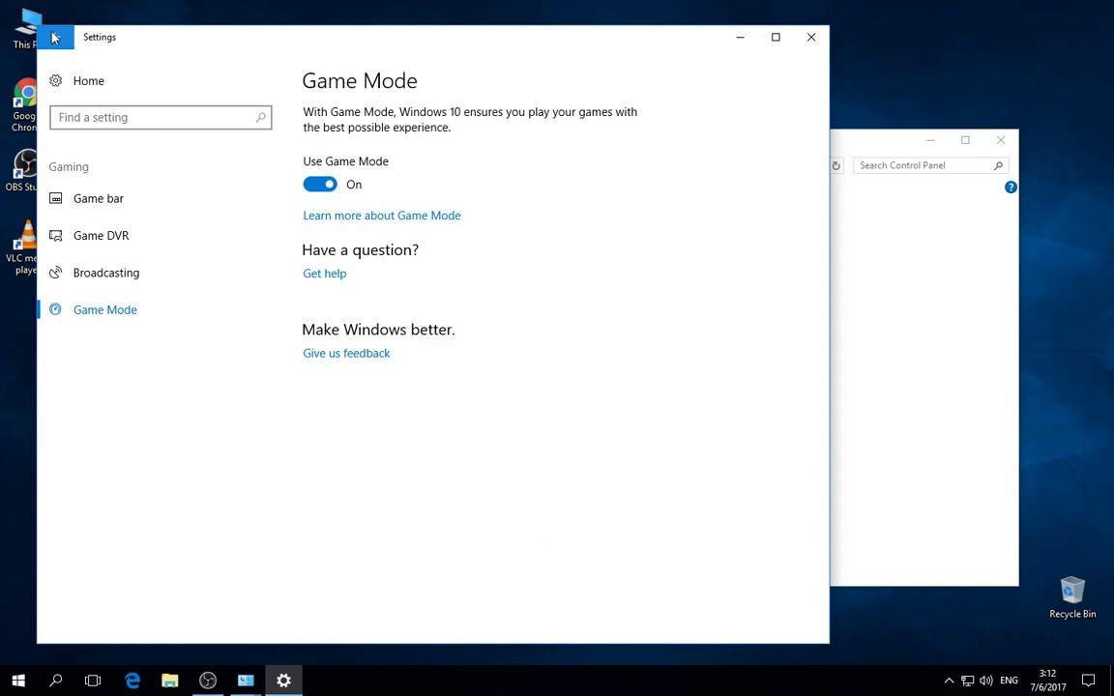
- Review the Narrator options in the Ease of Access settings, from voice and sounds to cursor, keys and braille
{"action": "left_click", "coordinate": [86, 79]}
{"action": "left_click", "coordinate": [615, 375]}
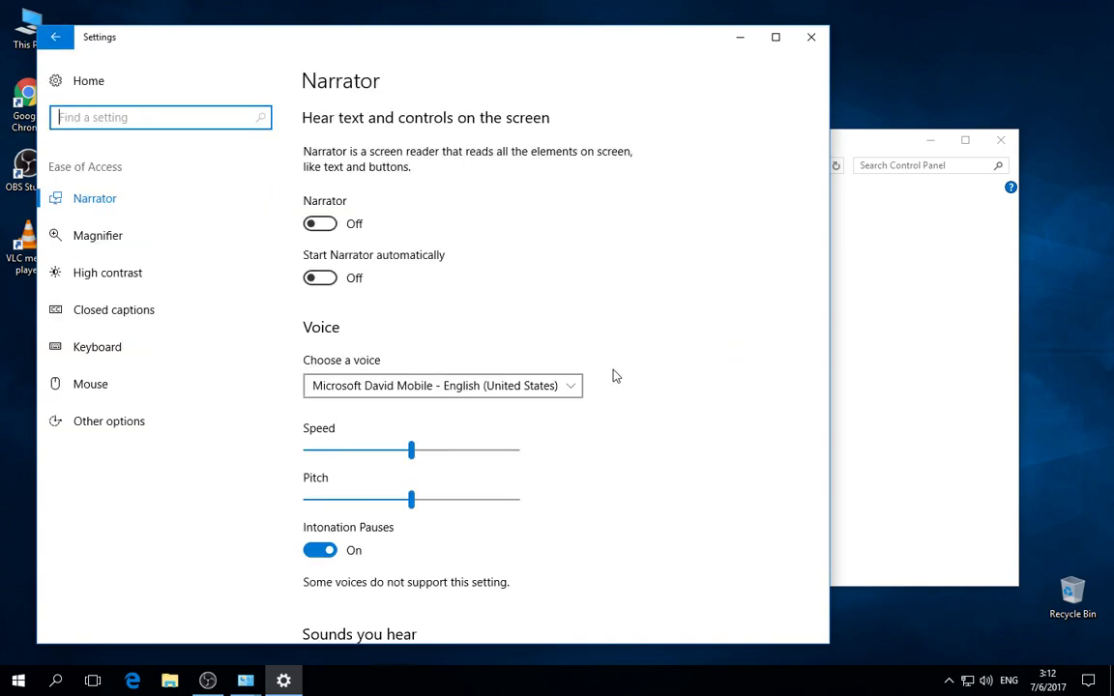
{"action": "scroll", "coordinate": [436, 241], "scroll_direction": "down", "scroll_amount": 10}
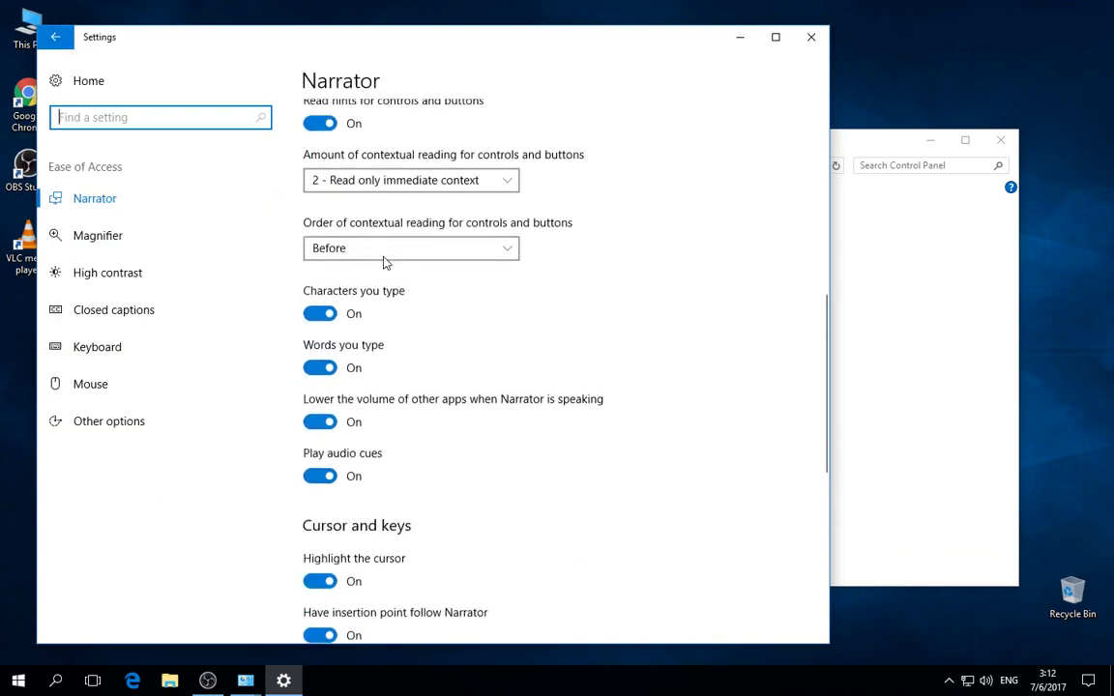
{"action": "scroll", "coordinate": [391, 266], "scroll_direction": "up", "scroll_amount": 4}
{"action": "scroll", "coordinate": [394, 269], "scroll_direction": "down", "scroll_amount": 5}
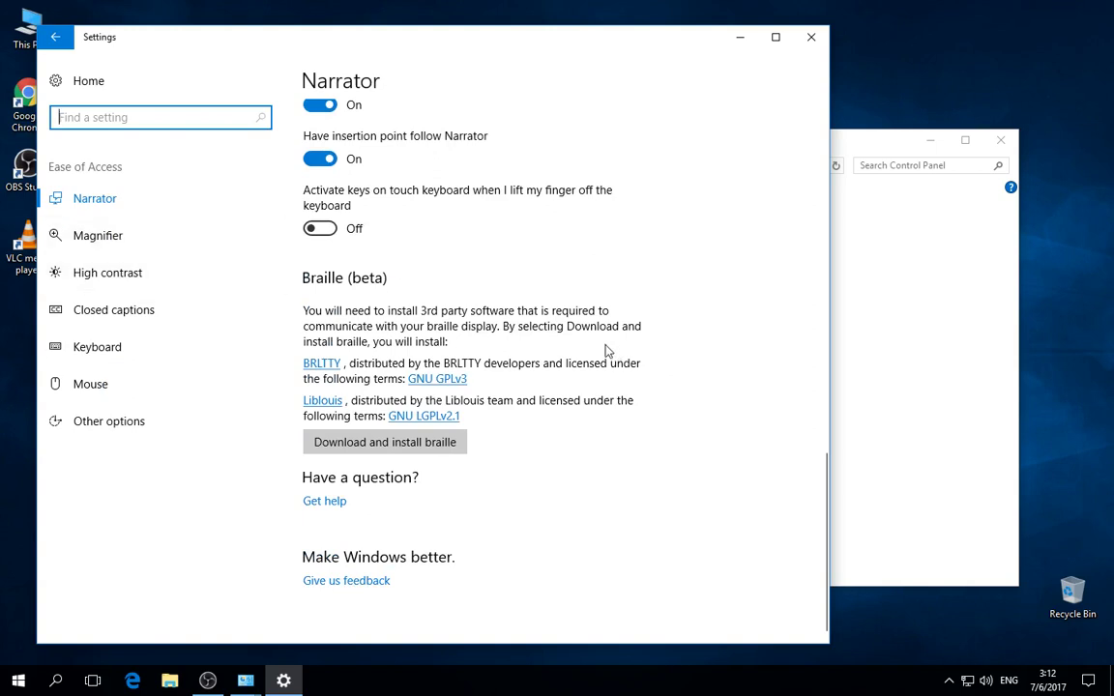
{"action": "scroll", "coordinate": [606, 351], "scroll_direction": "up", "scroll_amount": 3}
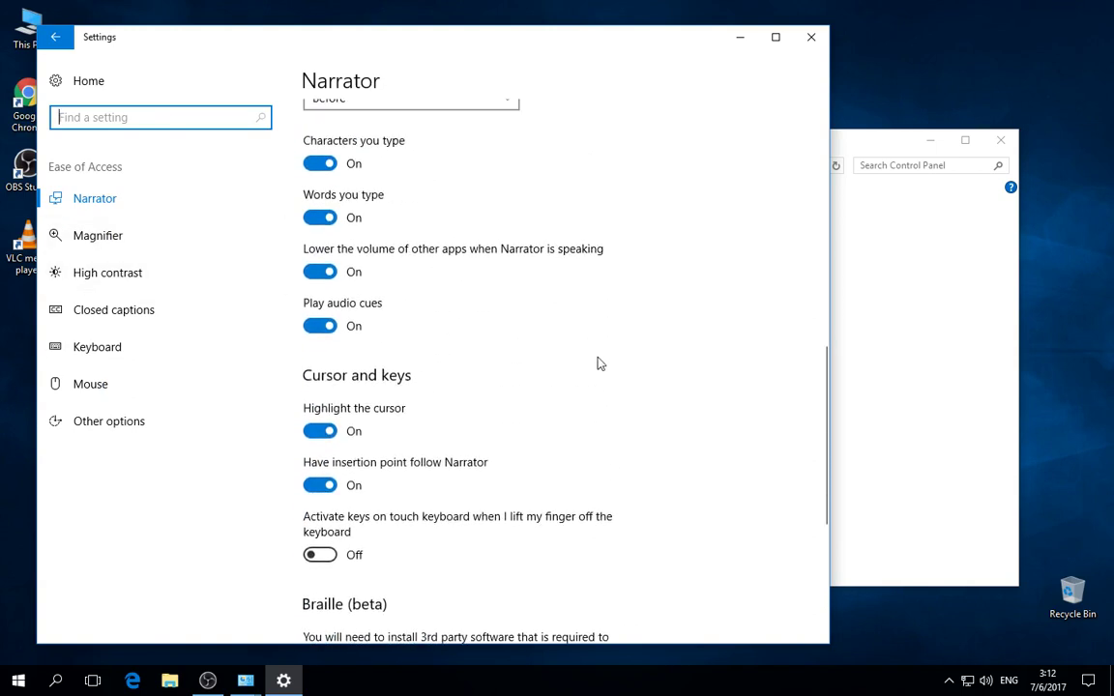
{"action": "scroll", "coordinate": [572, 374], "scroll_direction": "up", "scroll_amount": 1}
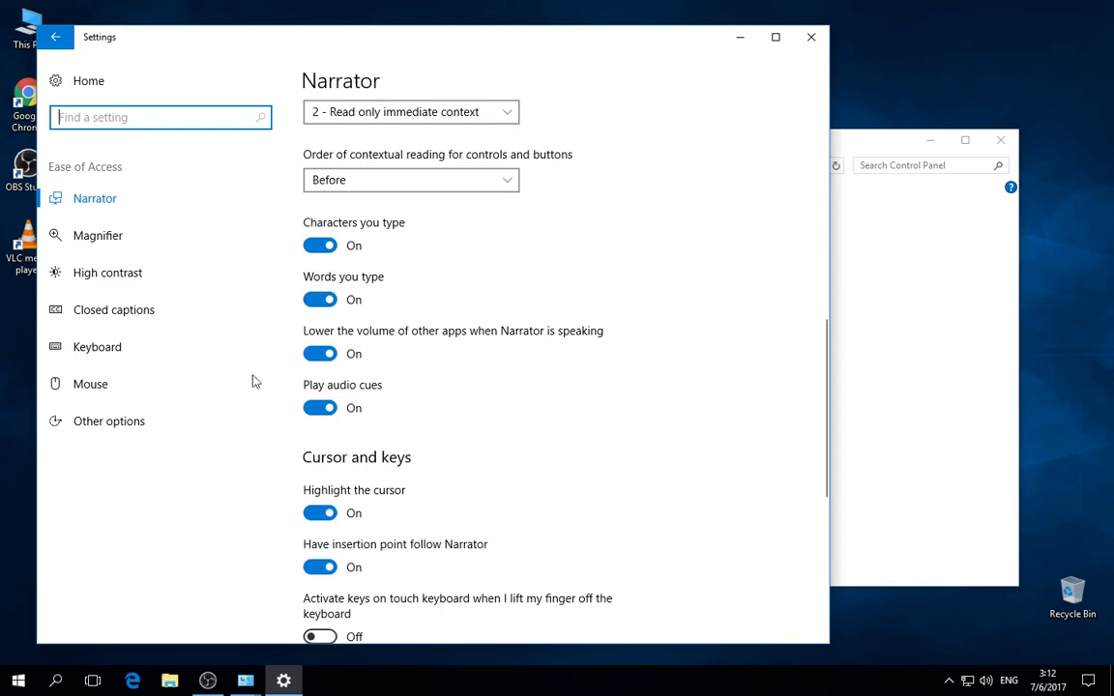
{"action": "scroll", "coordinate": [597, 368], "scroll_direction": "up", "scroll_amount": 6}
- Look through the remaining Ease of Access pages, including Magnifier, High contrast, Closed captions, Mouse and Other options
{"action": "left_click", "coordinate": [90, 235]}
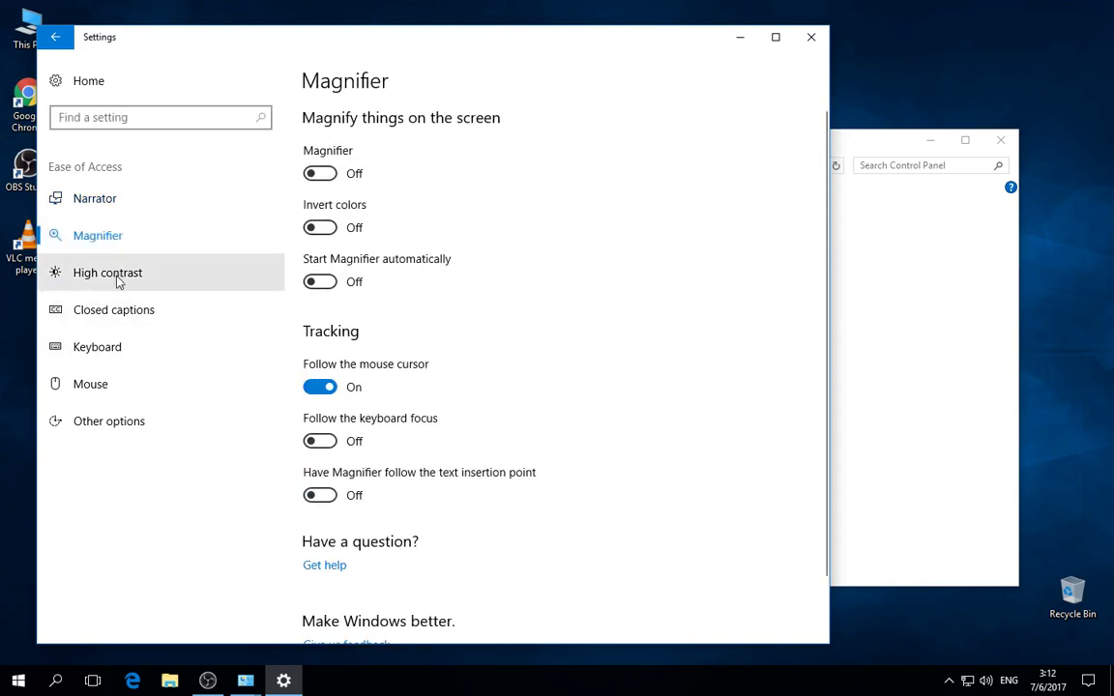
{"action": "left_click", "coordinate": [117, 281]}
{"action": "scroll", "coordinate": [391, 349], "scroll_direction": "down", "scroll_amount": 1}
{"action": "scroll", "coordinate": [391, 352], "scroll_direction": "up", "scroll_amount": 1}
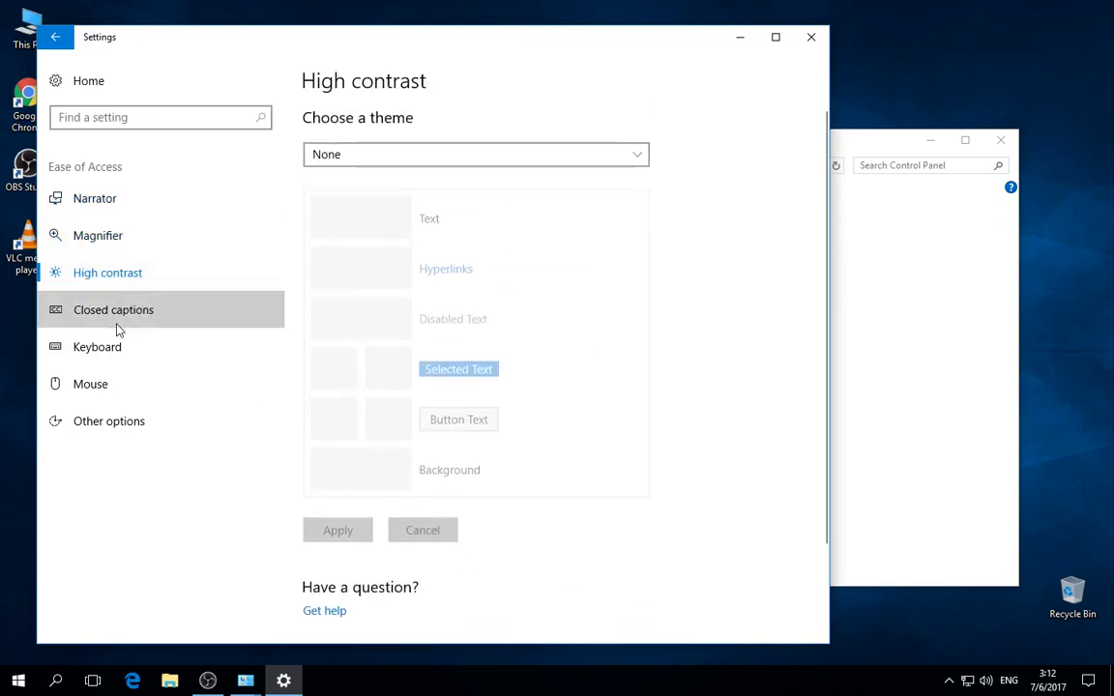
{"action": "left_click", "coordinate": [114, 317]}
{"action": "left_click", "coordinate": [99, 384]}
{"action": "left_click", "coordinate": [113, 433]}
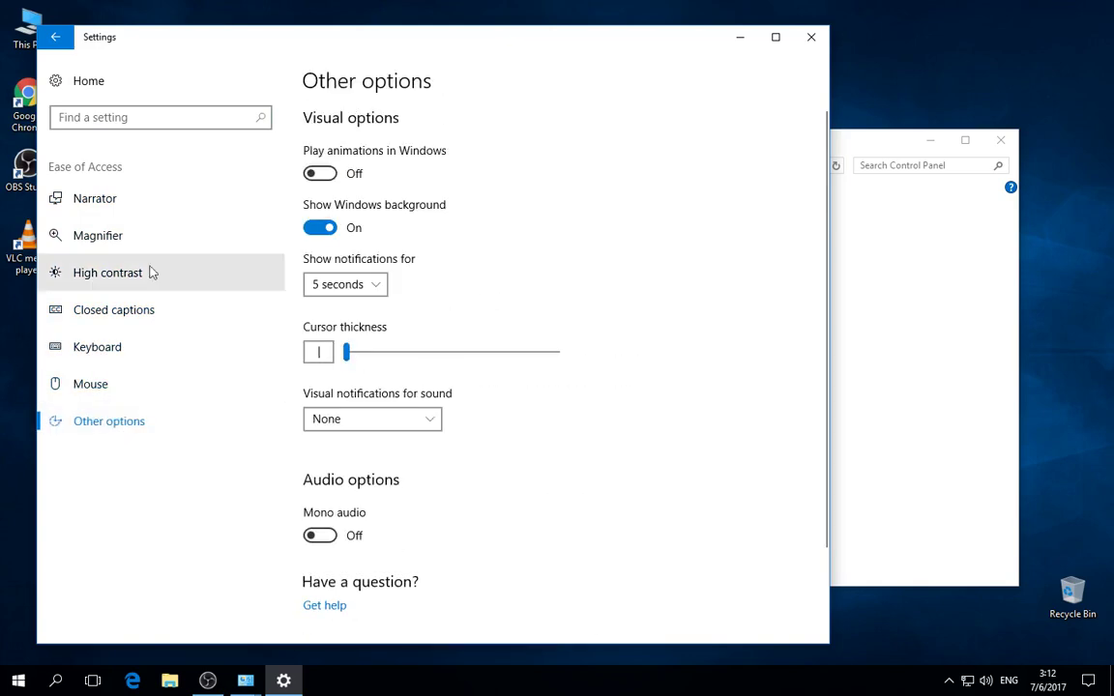
- In the General privacy settings, stop Windows from tracking app launches, leaving the advertising ID option on
{"action": "left_click", "coordinate": [55, 36]}
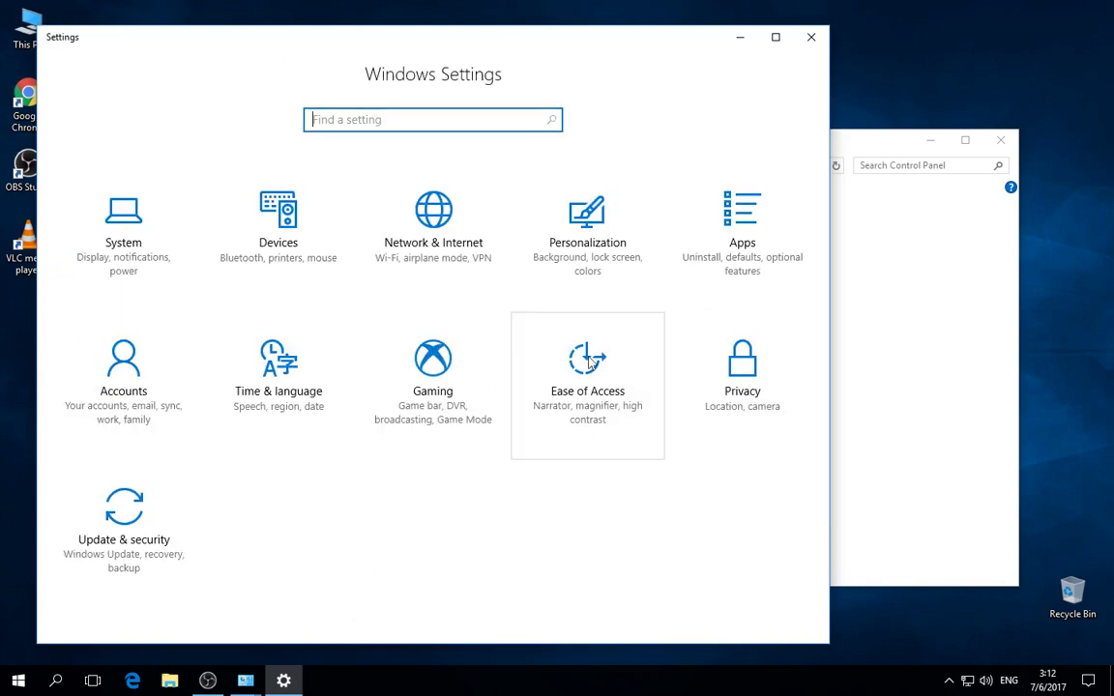
{"action": "left_click", "coordinate": [795, 379]}
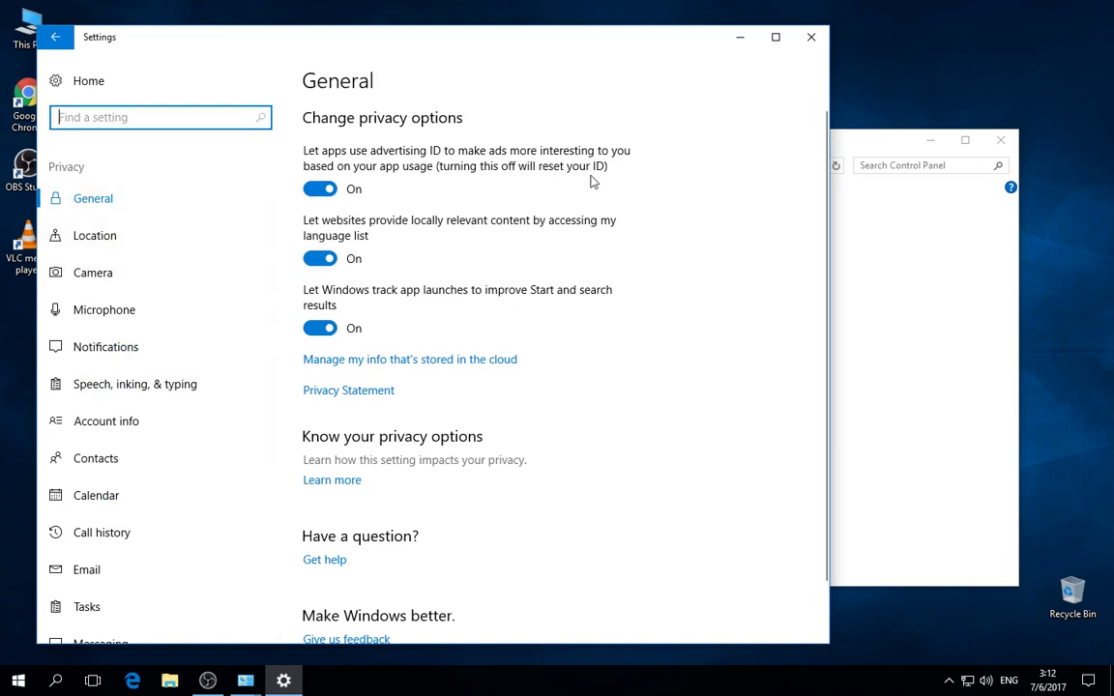
{"action": "left_click", "coordinate": [323, 189]}
{"action": "left_click", "coordinate": [325, 192]}
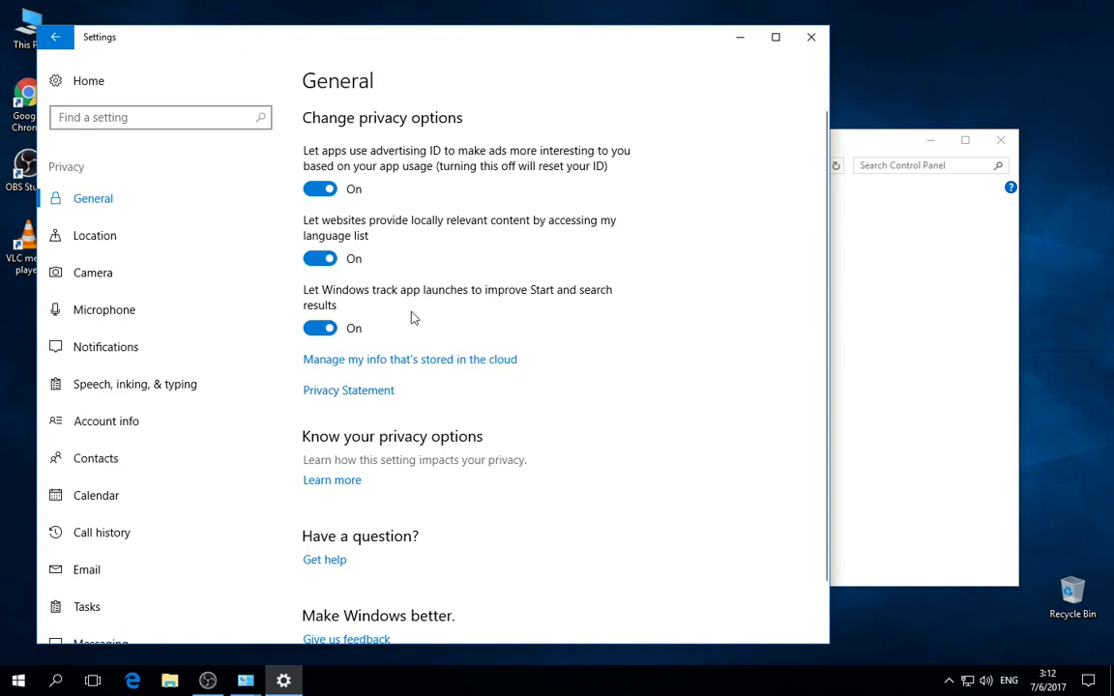
{"action": "left_click", "coordinate": [310, 331]}
{"action": "scroll", "coordinate": [421, 334], "scroll_direction": "down", "scroll_amount": 1}
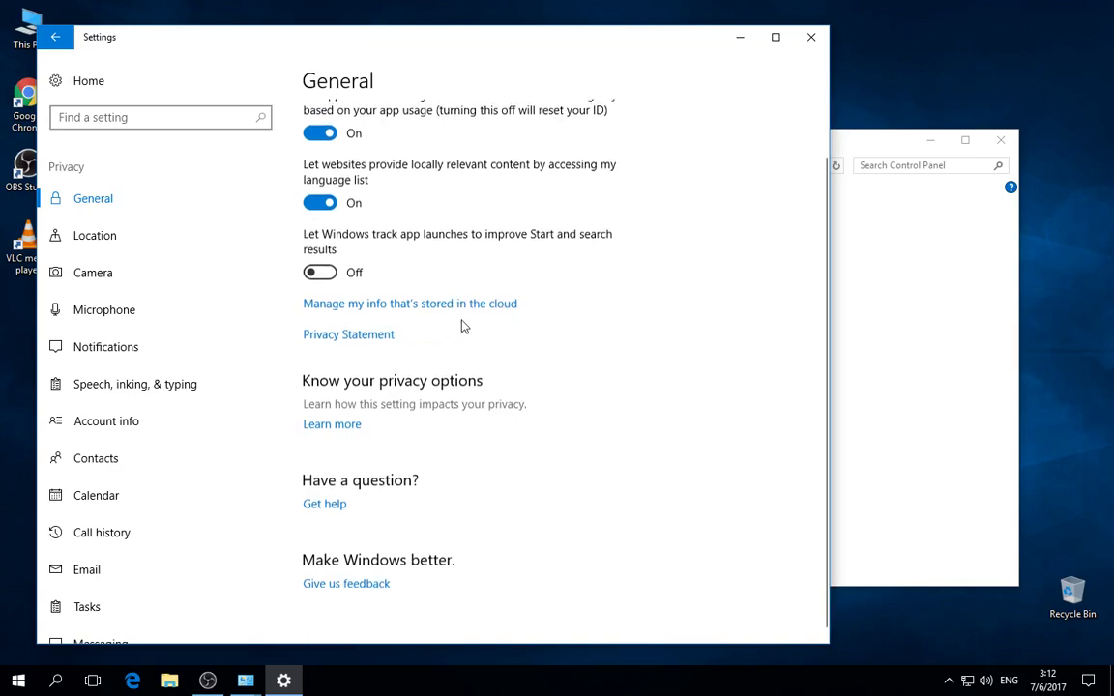
- Review the Location privacy page, including location history, app permissions and geofencing
{"action": "left_click", "coordinate": [122, 242]}
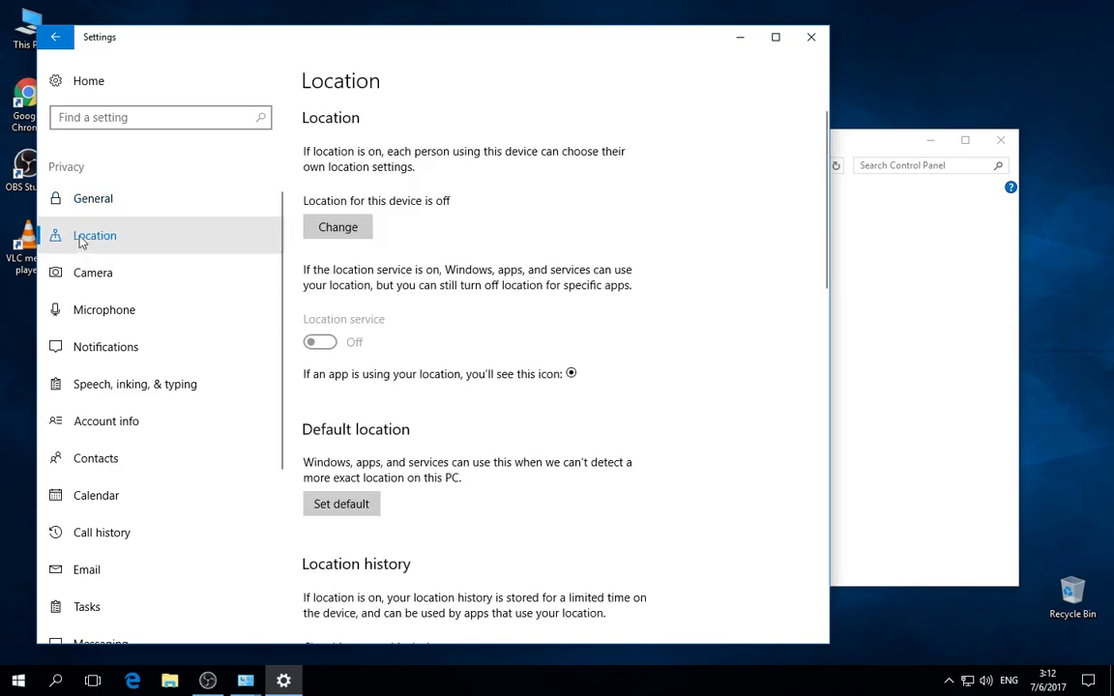
{"action": "scroll", "coordinate": [124, 250], "scroll_direction": "down", "scroll_amount": 2}
{"action": "scroll", "coordinate": [440, 341], "scroll_direction": "down", "scroll_amount": 15}
{"action": "scroll", "coordinate": [506, 345], "scroll_direction": "up", "scroll_amount": 10}
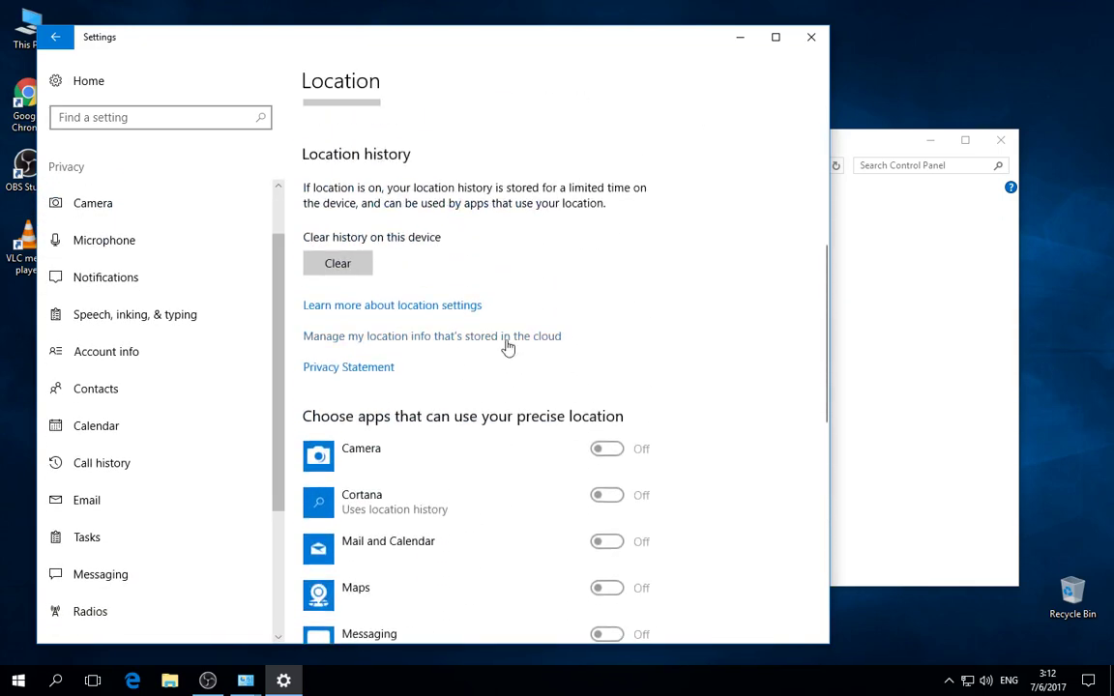
{"action": "scroll", "coordinate": [517, 341], "scroll_direction": "down", "scroll_amount": 16}
{"action": "scroll", "coordinate": [523, 334], "scroll_direction": "up", "scroll_amount": 15}
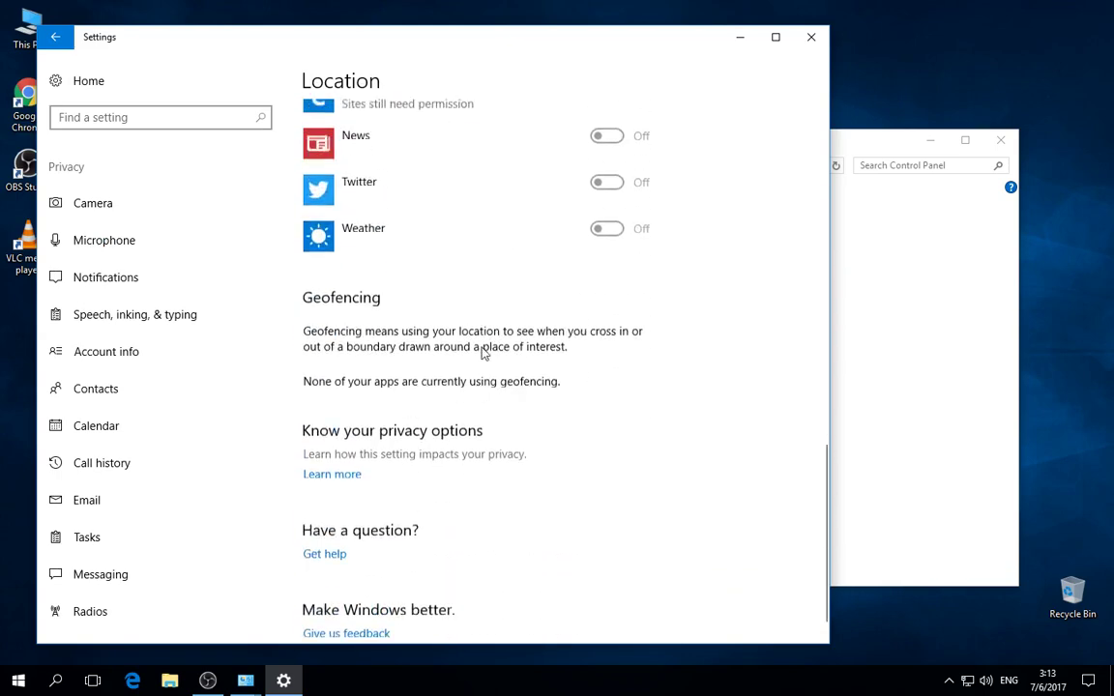
- Turn off app access to notifications in the Privacy settings and look at the Speech, inking & typing page
{"action": "left_click", "coordinate": [82, 282]}
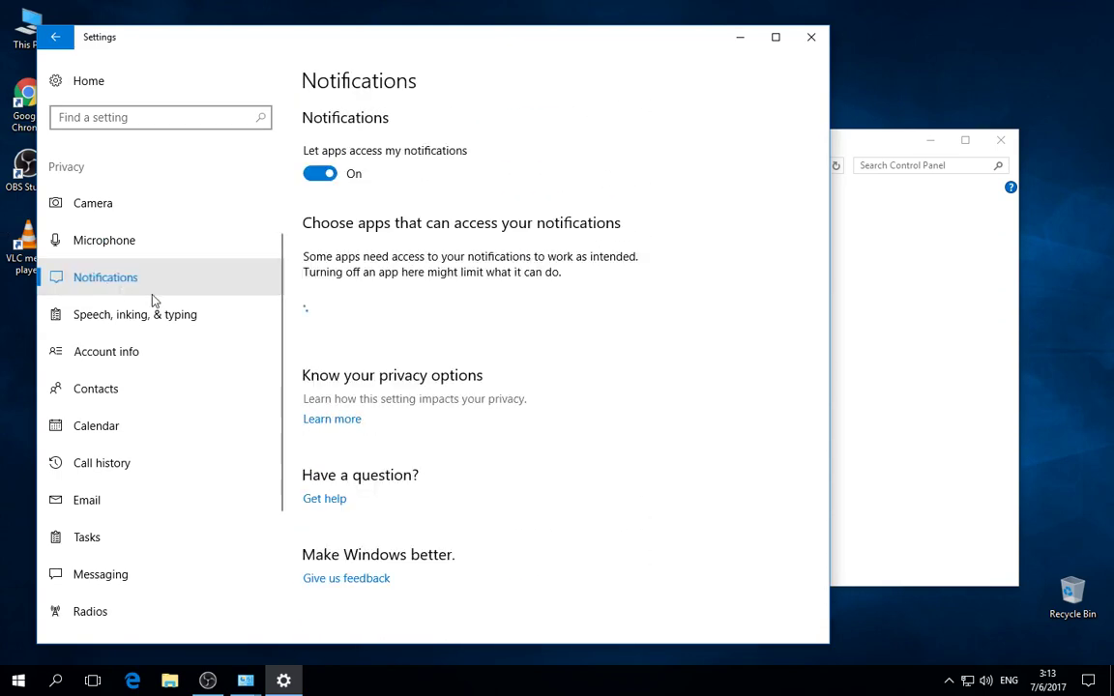
{"action": "left_click", "coordinate": [317, 174]}
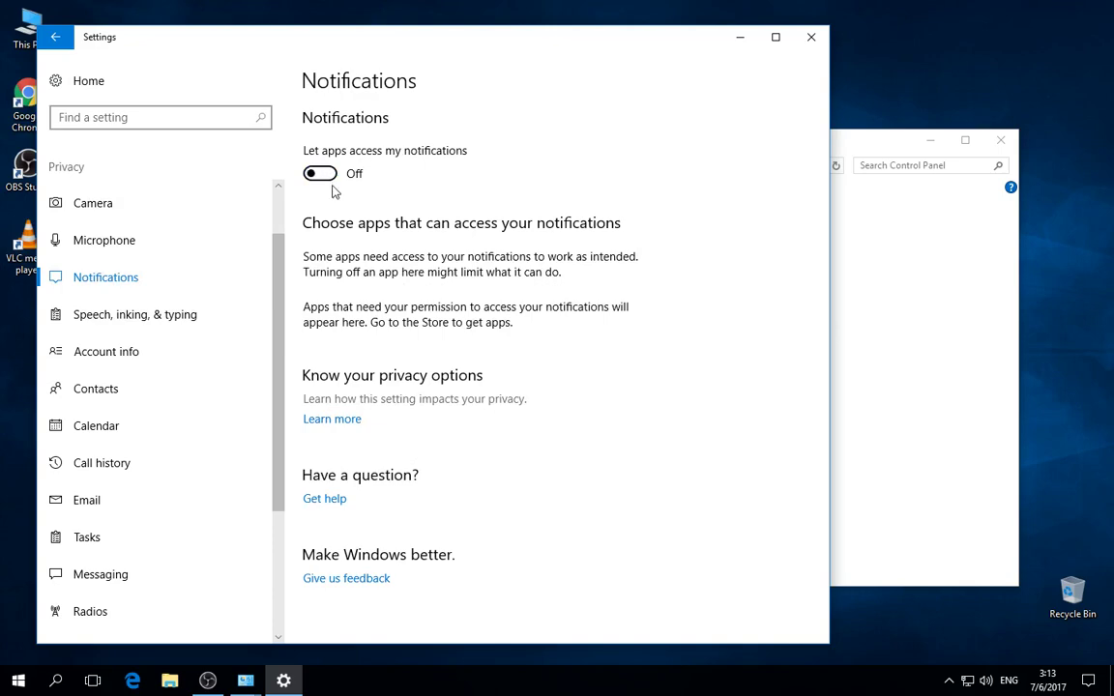
{"action": "left_click", "coordinate": [140, 317]}
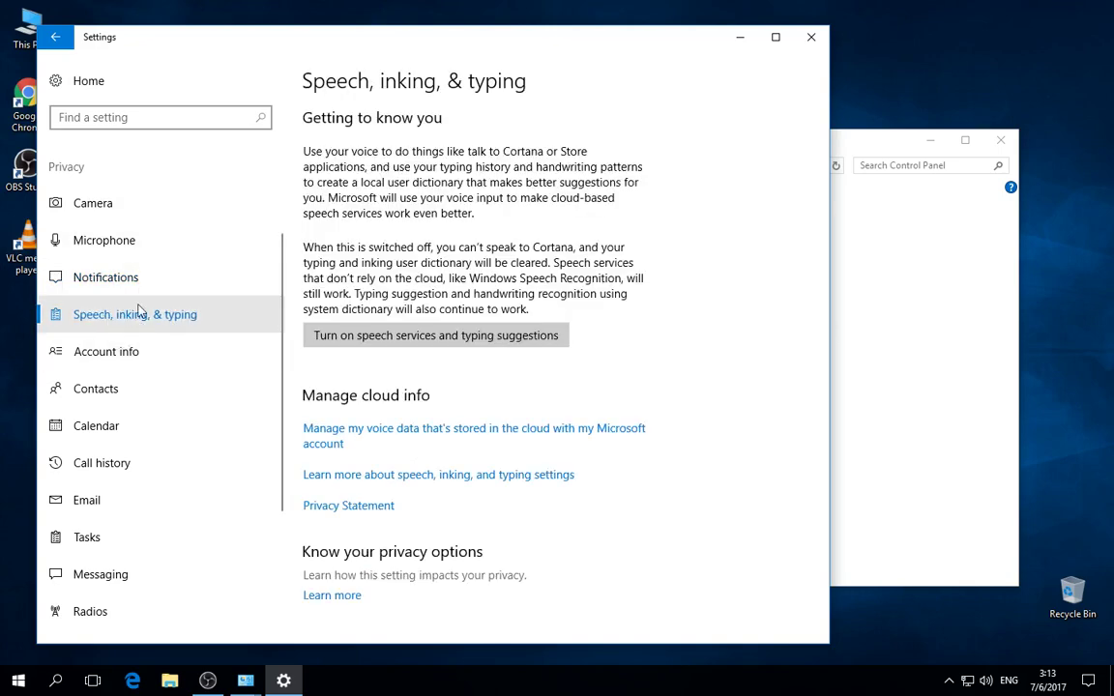
{"action": "scroll", "coordinate": [142, 316], "scroll_direction": "down", "scroll_amount": 3}
{"action": "scroll", "coordinate": [455, 323], "scroll_direction": "down", "scroll_amount": 3}
- Turn off app access to the name, picture and other account info in the Privacy settings
{"action": "left_click", "coordinate": [136, 247]}
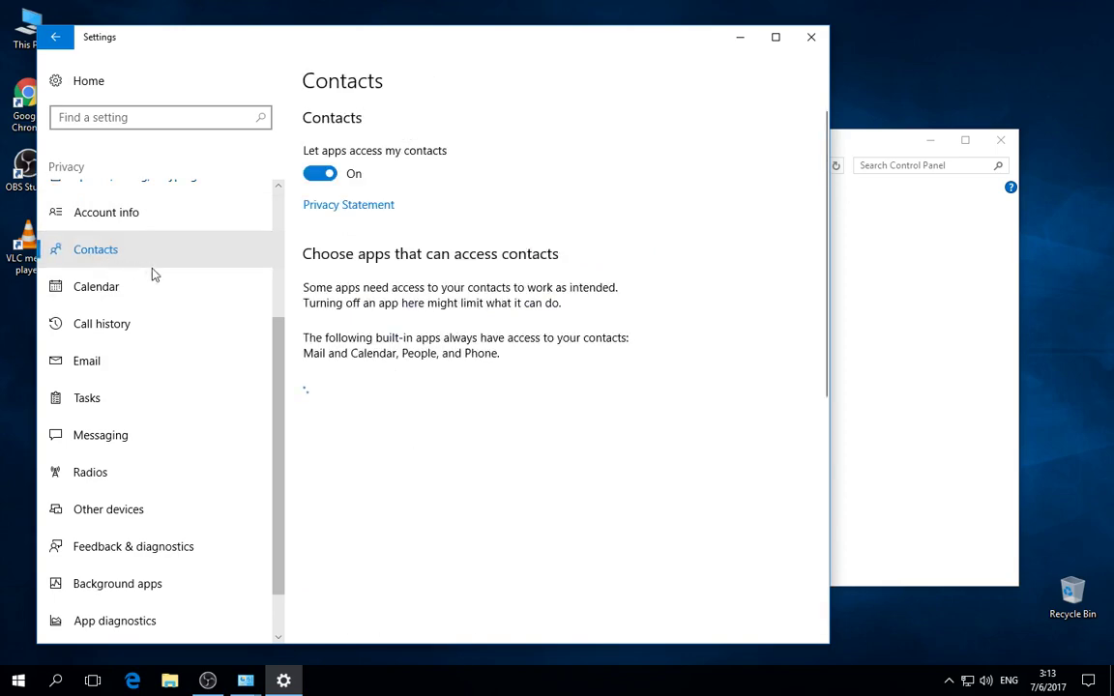
{"action": "scroll", "coordinate": [155, 339], "scroll_direction": "up", "scroll_amount": 5}
{"action": "left_click", "coordinate": [142, 389]}
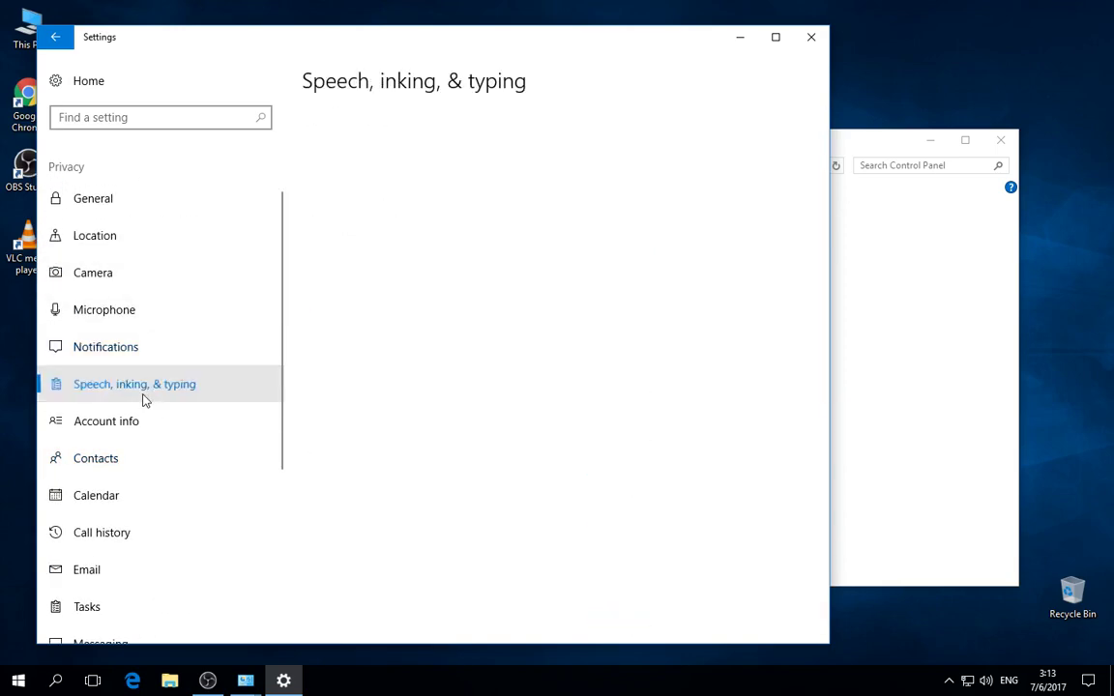
{"action": "left_click", "coordinate": [89, 426]}
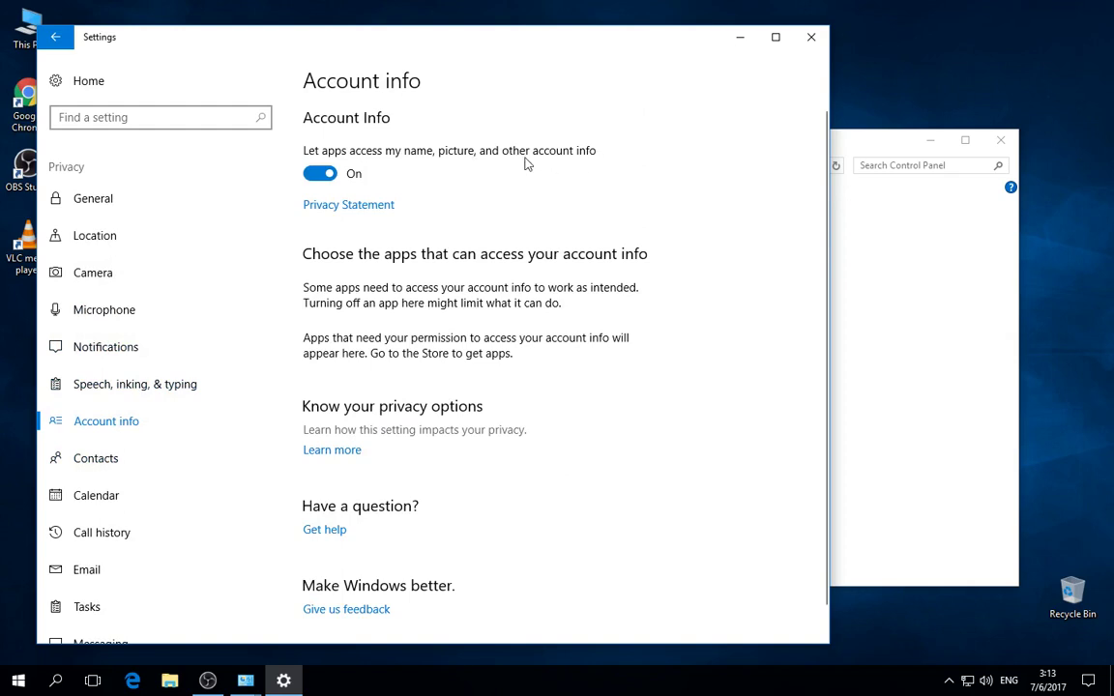
{"action": "left_click", "coordinate": [329, 178]}
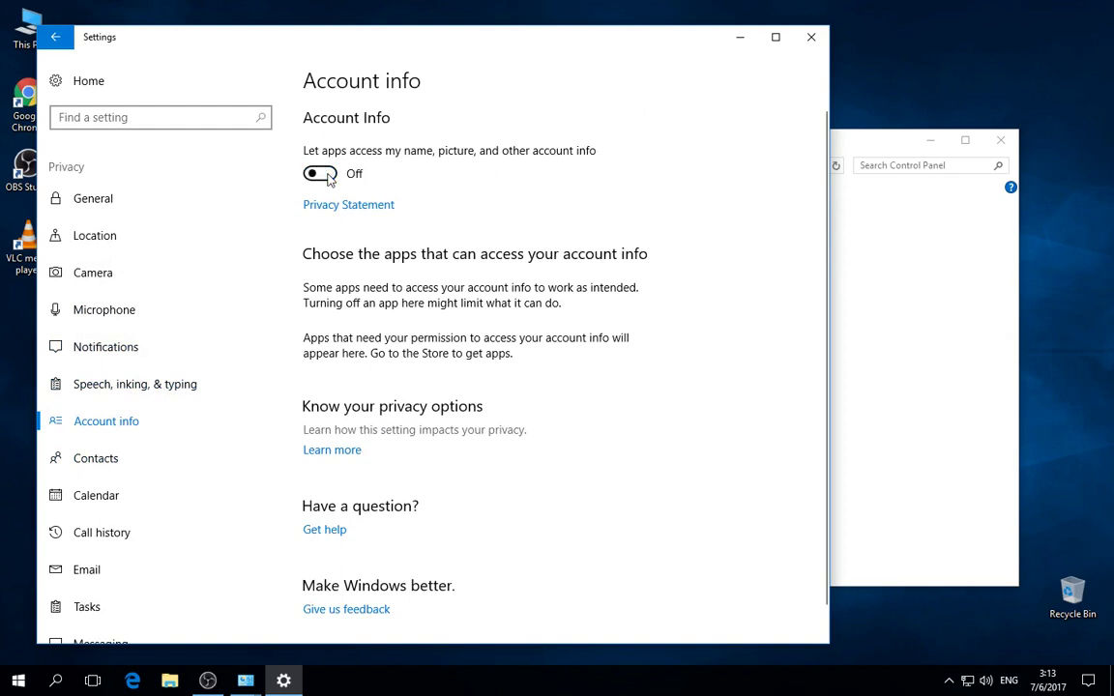
- Turn off app access to contacts in the Privacy settings
{"action": "left_click", "coordinate": [84, 488]}
{"action": "left_click", "coordinate": [117, 463]}
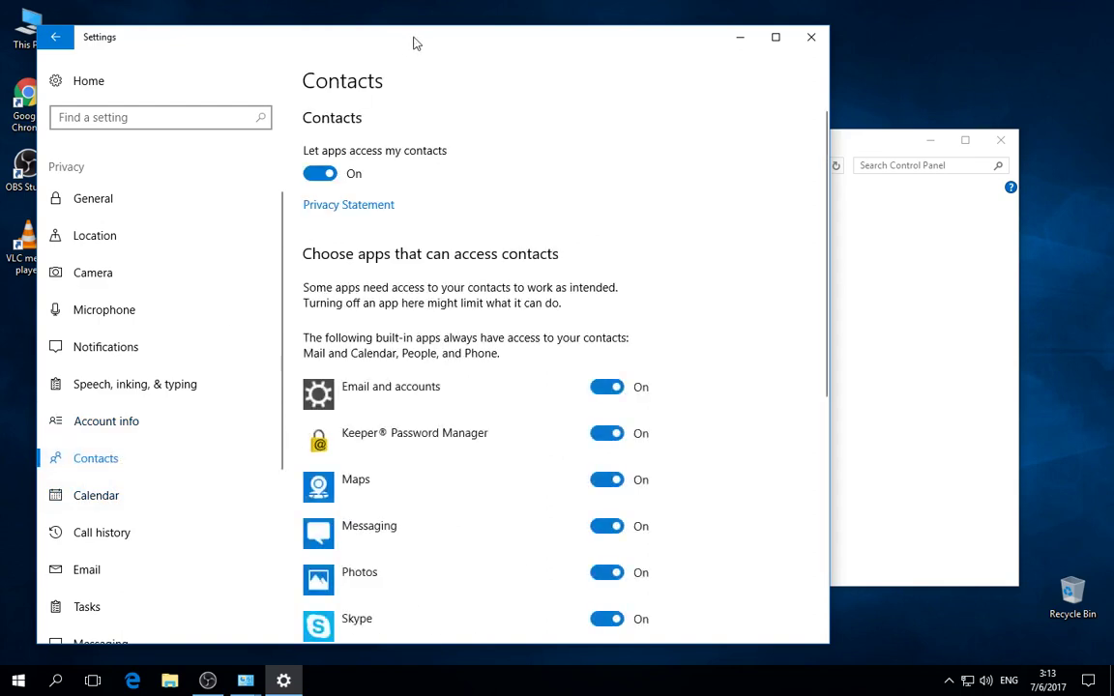
{"action": "left_click", "coordinate": [322, 172]}
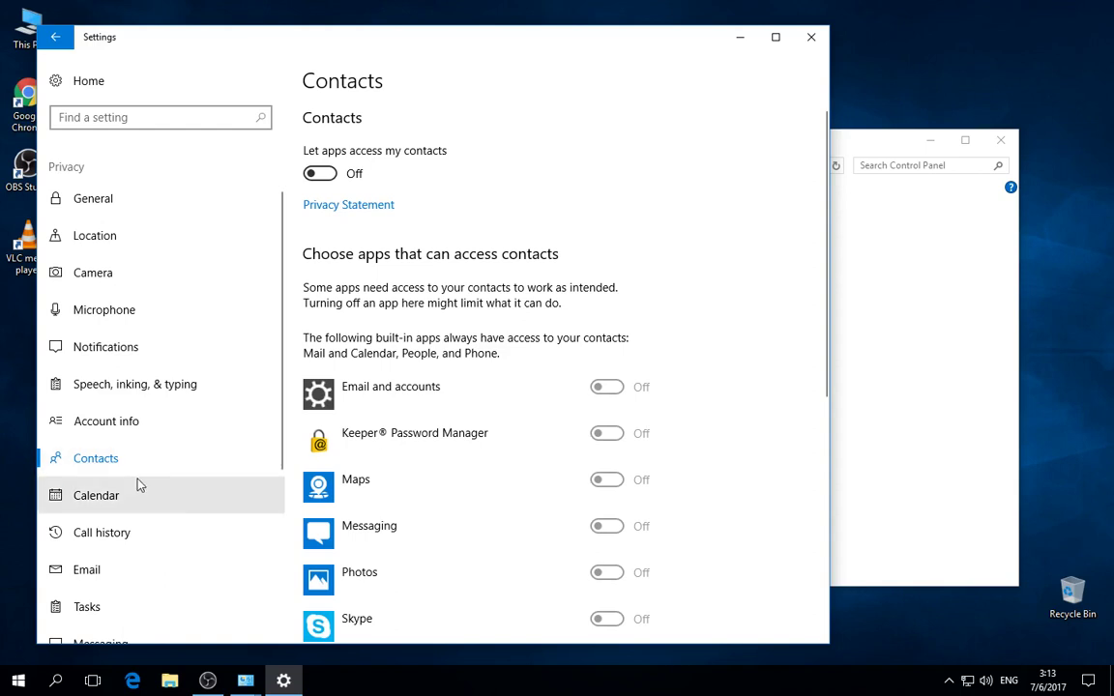
- Turn off app access to the calendar in the Privacy settings and check the system clock's calendar
{"action": "left_click", "coordinate": [131, 509]}
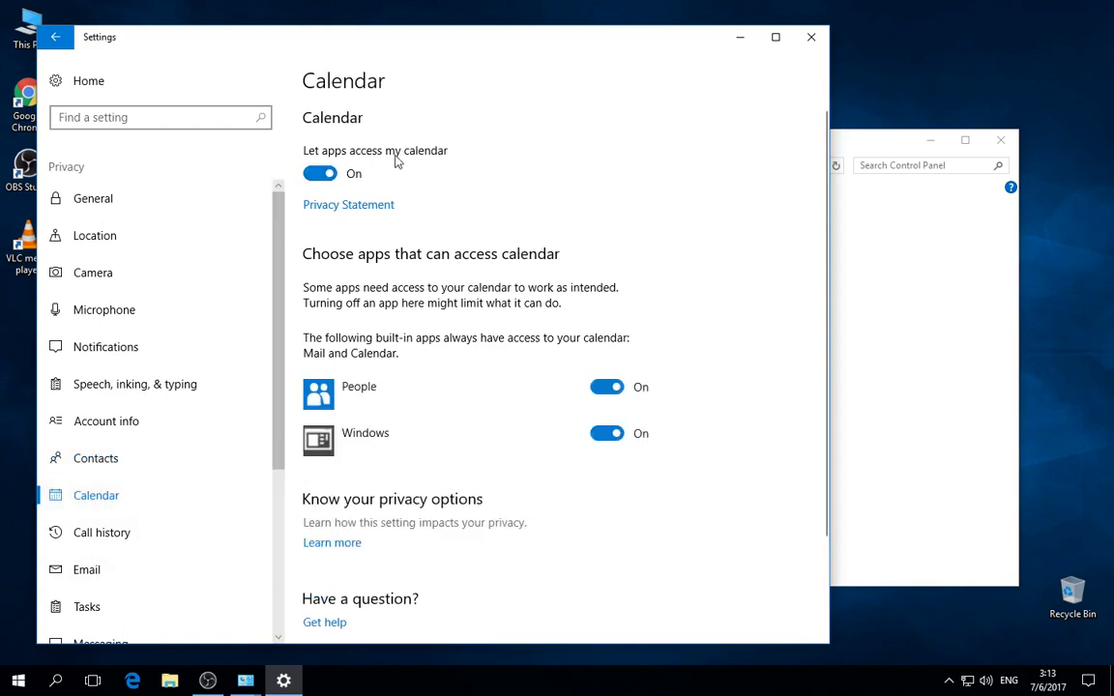
{"action": "left_click", "coordinate": [322, 173]}
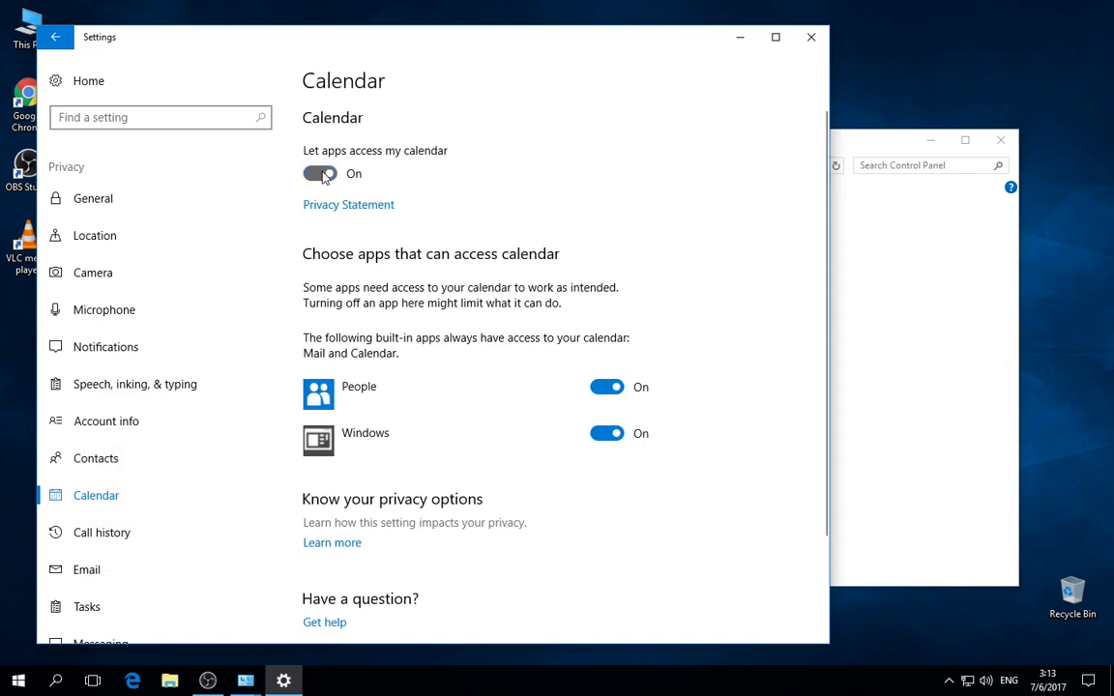
{"action": "scroll", "coordinate": [382, 271], "scroll_direction": "down", "scroll_amount": 2}
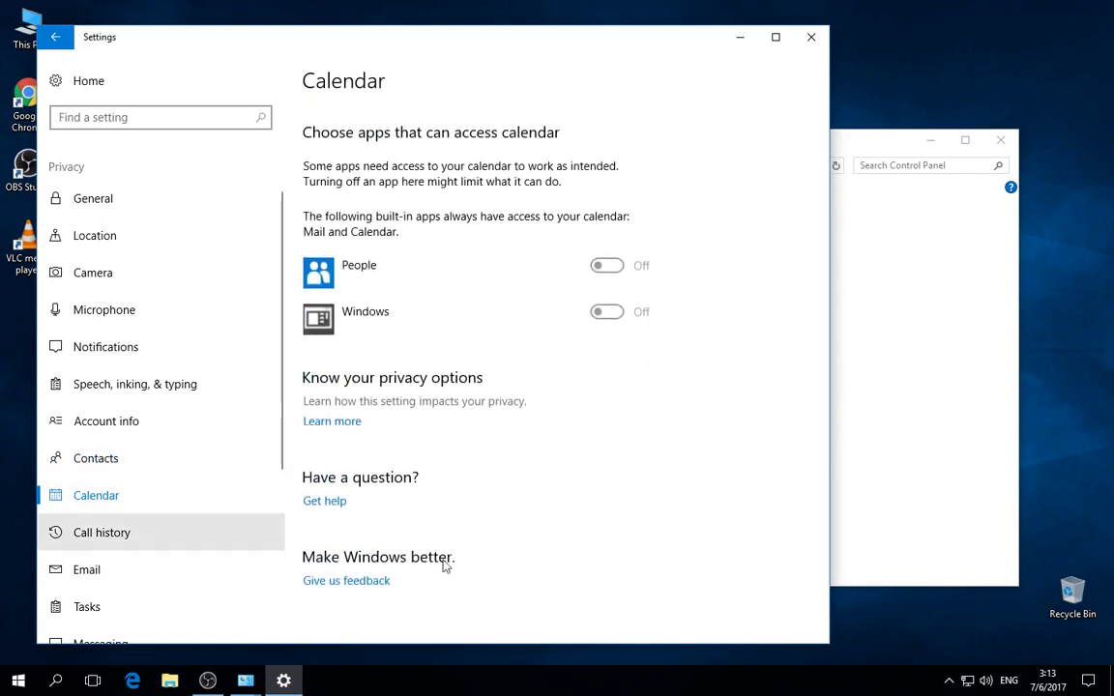
{"action": "left_click", "coordinate": [1052, 682]}
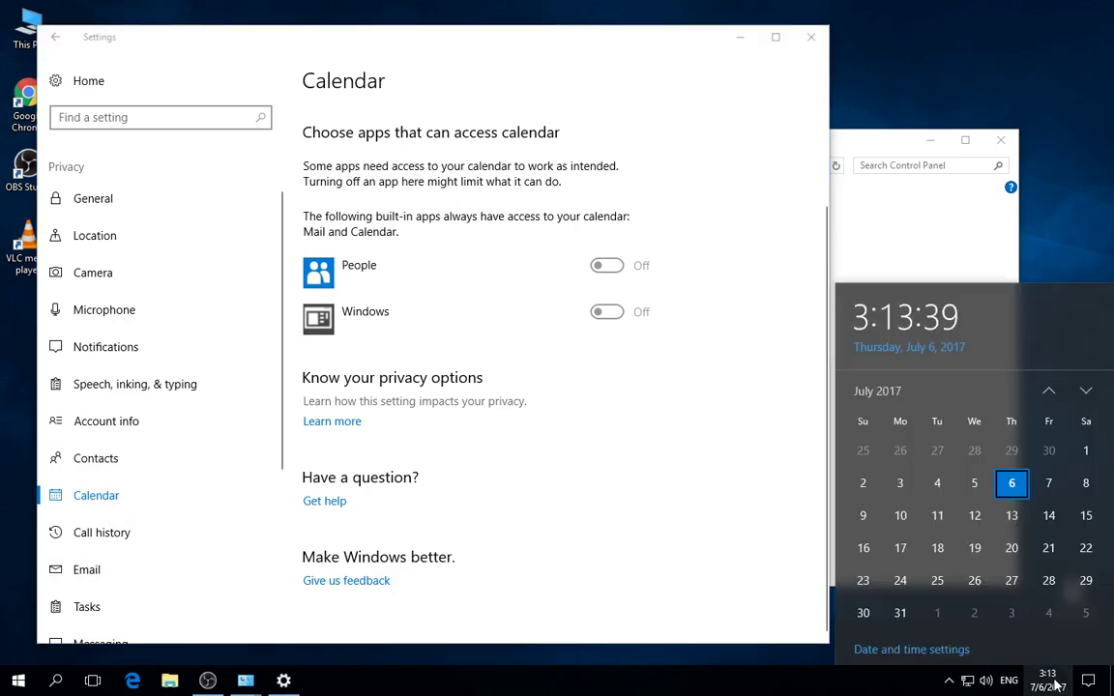
{"action": "left_click", "coordinate": [1058, 685]}
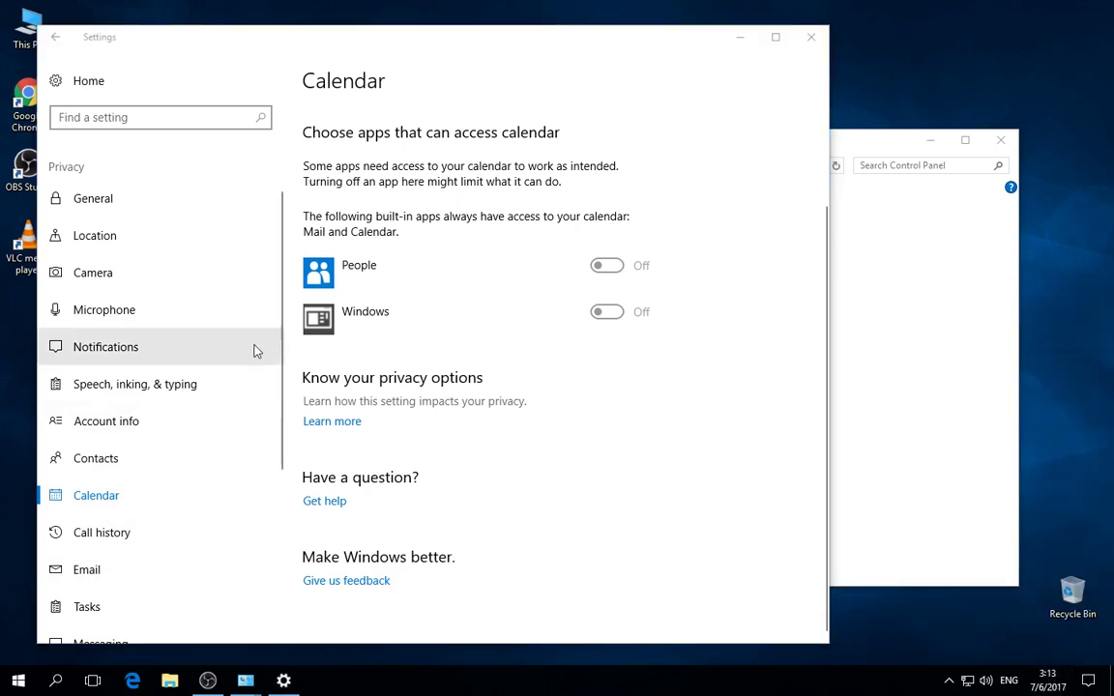
- Turn off app access to the call history and to email in the Privacy settings
{"action": "left_click", "coordinate": [108, 547]}
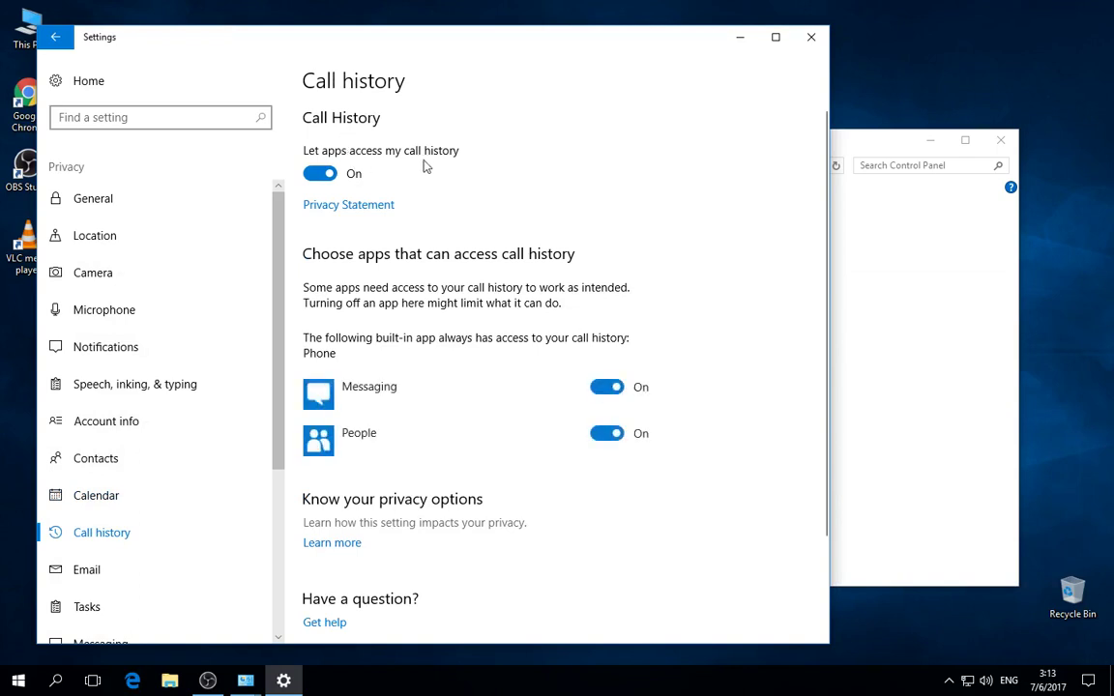
{"action": "left_click", "coordinate": [322, 174]}
{"action": "scroll", "coordinate": [464, 406], "scroll_direction": "down", "scroll_amount": 2}
{"action": "scroll", "coordinate": [80, 530], "scroll_direction": "down", "scroll_amount": 3}
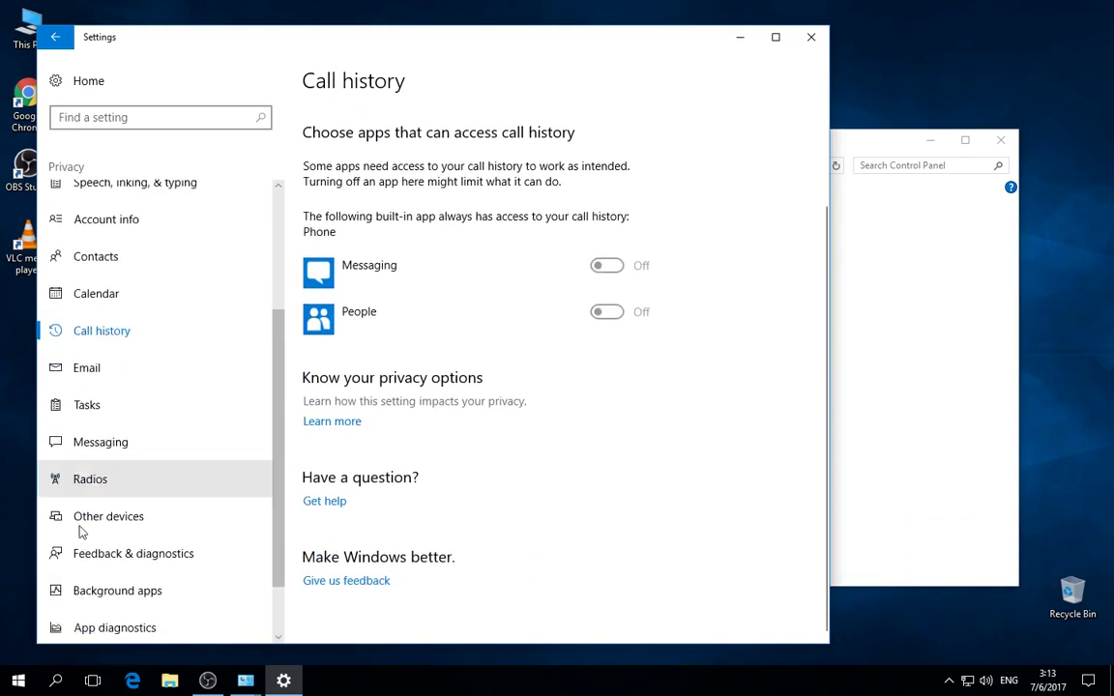
{"action": "left_click", "coordinate": [99, 379]}
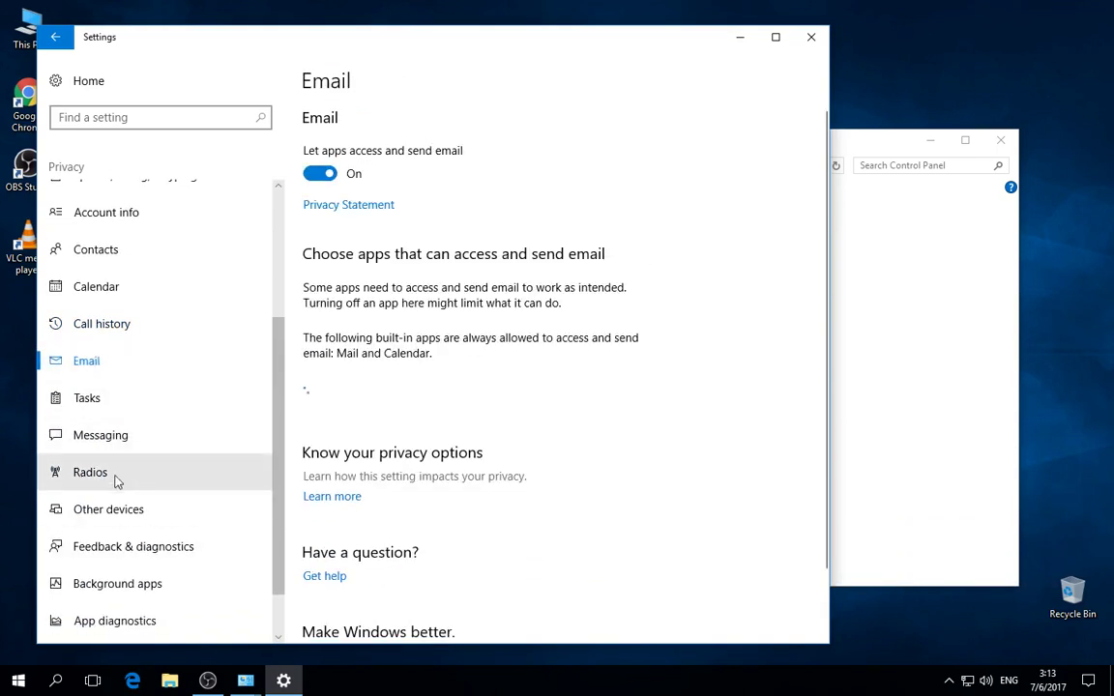
{"action": "left_click", "coordinate": [320, 176]}
- Turn off app access to tasks and to reading or sending messages in the Privacy settings
{"action": "left_click", "coordinate": [107, 404]}
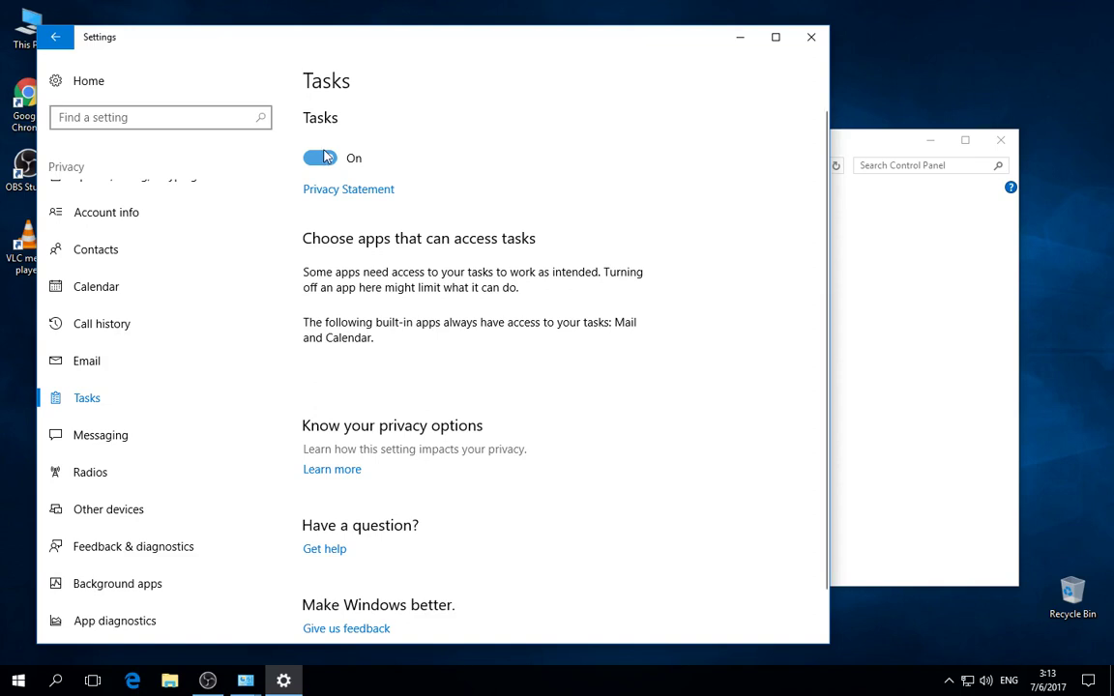
{"action": "left_click", "coordinate": [325, 164]}
{"action": "left_click", "coordinate": [325, 163]}
{"action": "left_click", "coordinate": [324, 162]}
{"action": "left_click", "coordinate": [324, 162]}
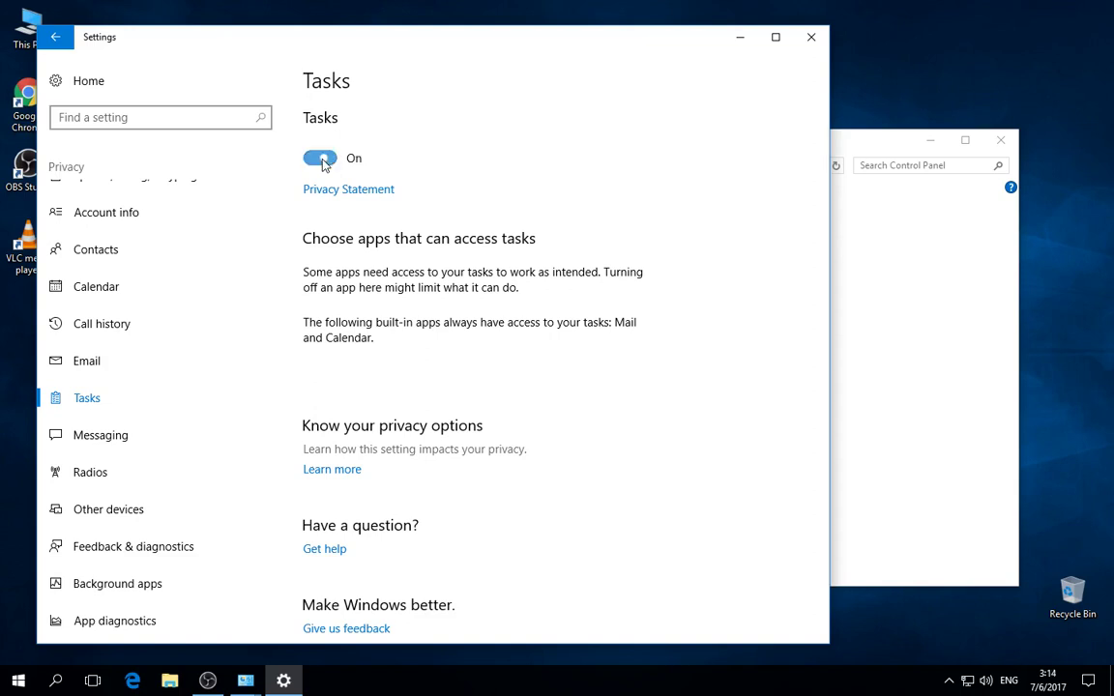
{"action": "left_click", "coordinate": [325, 164]}
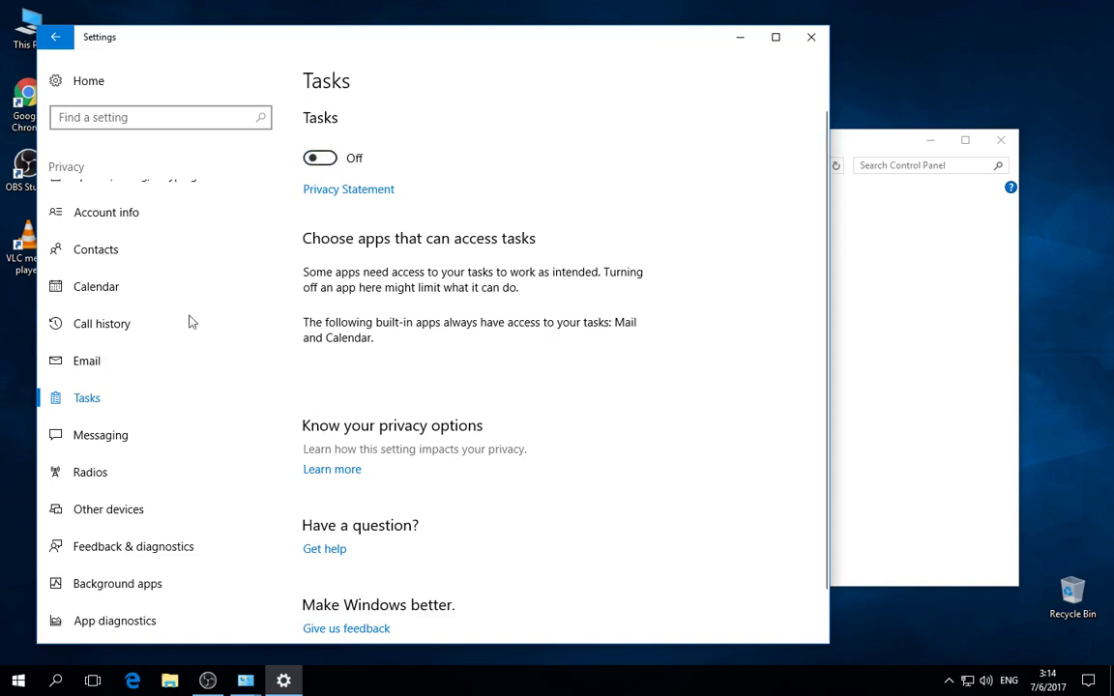
{"action": "left_click", "coordinate": [89, 440]}
{"action": "left_click", "coordinate": [327, 173]}
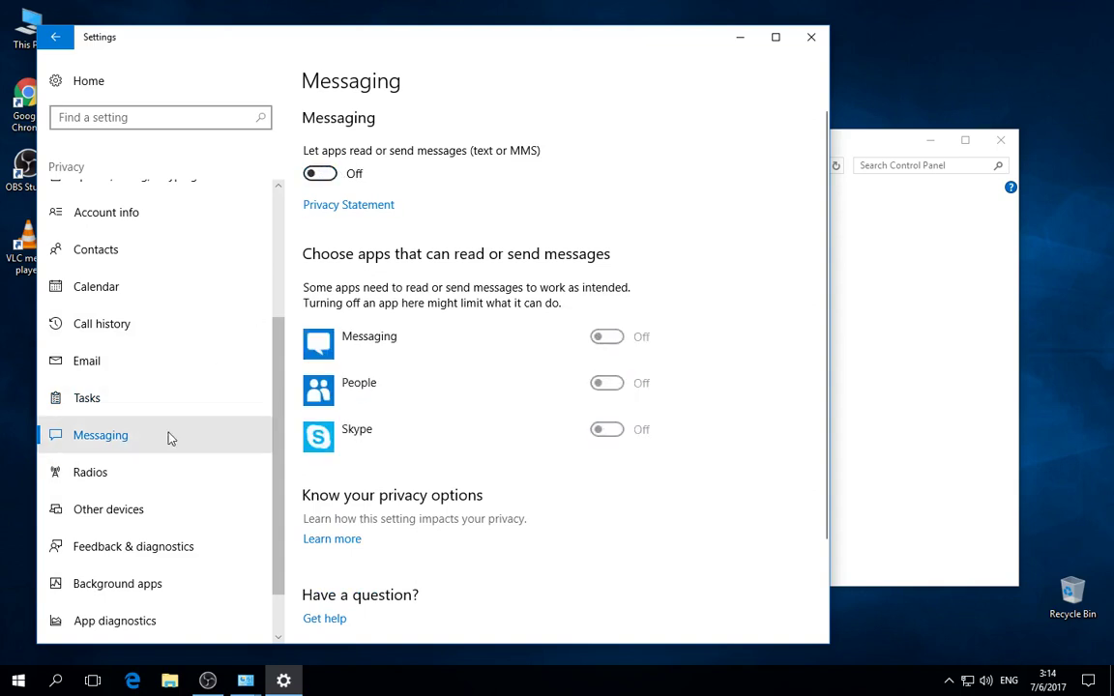
- Turn off app control of radios and automatic syncing with wireless devices in the Privacy settings
{"action": "left_click", "coordinate": [121, 473]}
{"action": "left_click", "coordinate": [327, 241]}
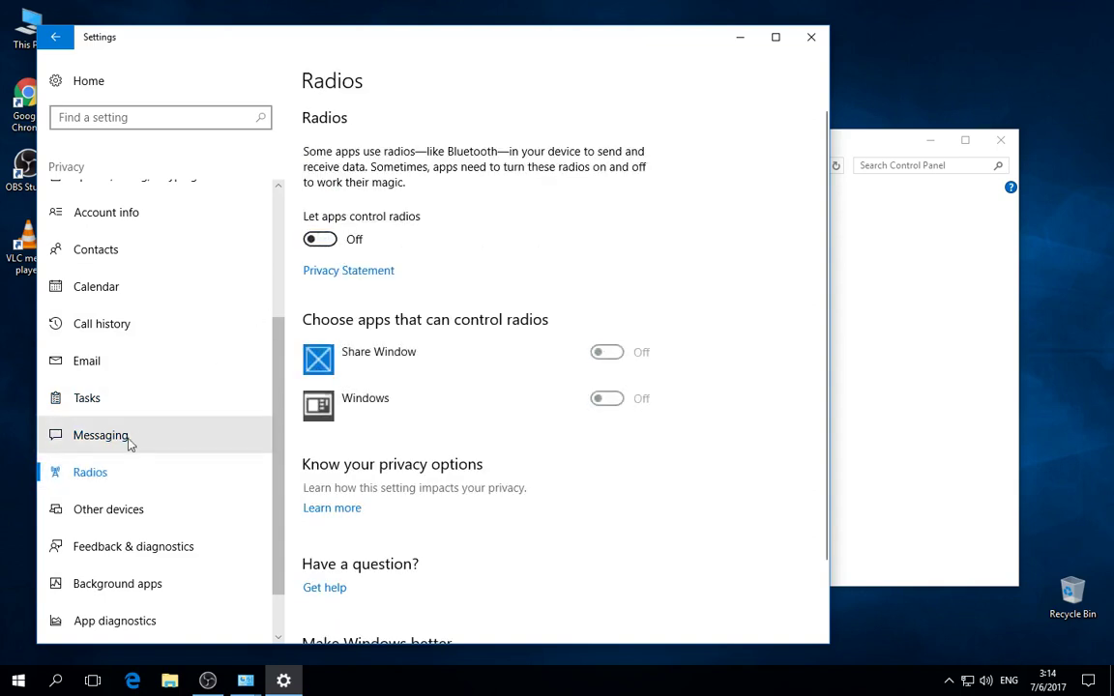
{"action": "left_click", "coordinate": [109, 509]}
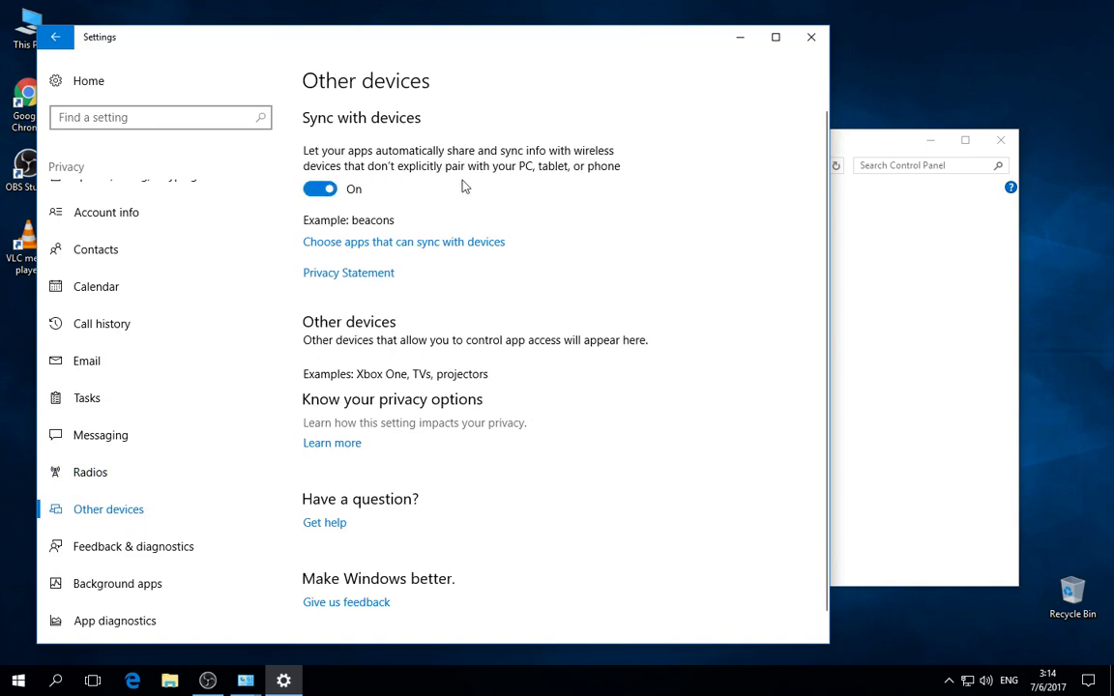
{"action": "left_click", "coordinate": [310, 190]}
- Review the diagnostic and usage data options and set the Windows feedback frequency to Never
{"action": "scroll", "coordinate": [145, 387], "scroll_direction": "down", "scroll_amount": 1}
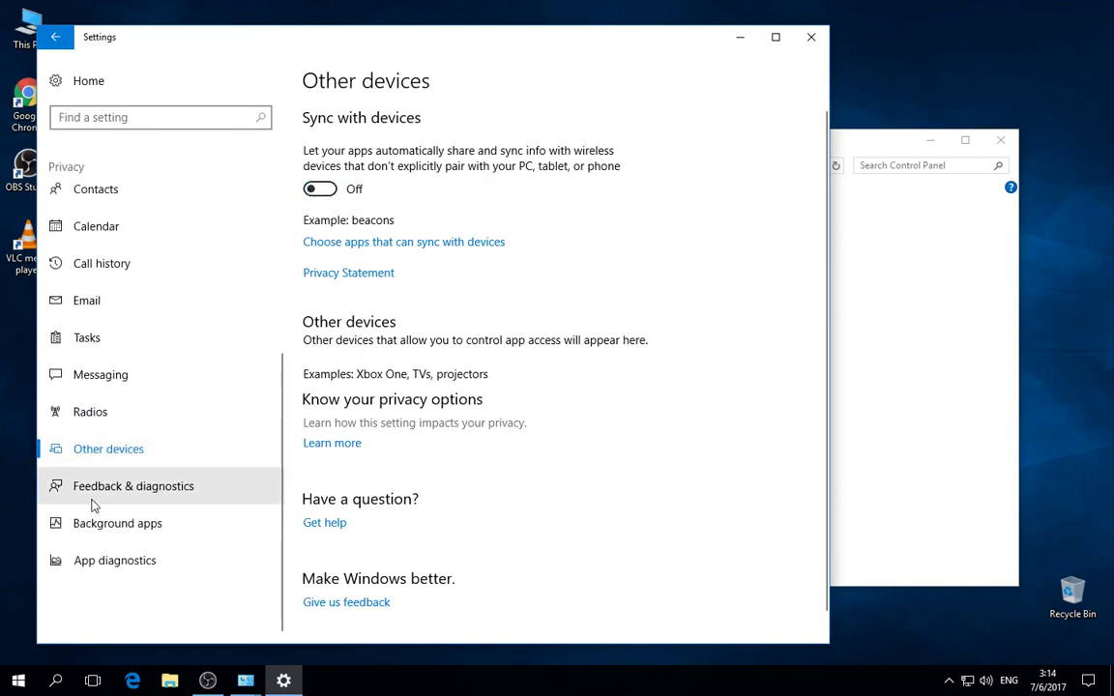
{"action": "left_click", "coordinate": [97, 493]}
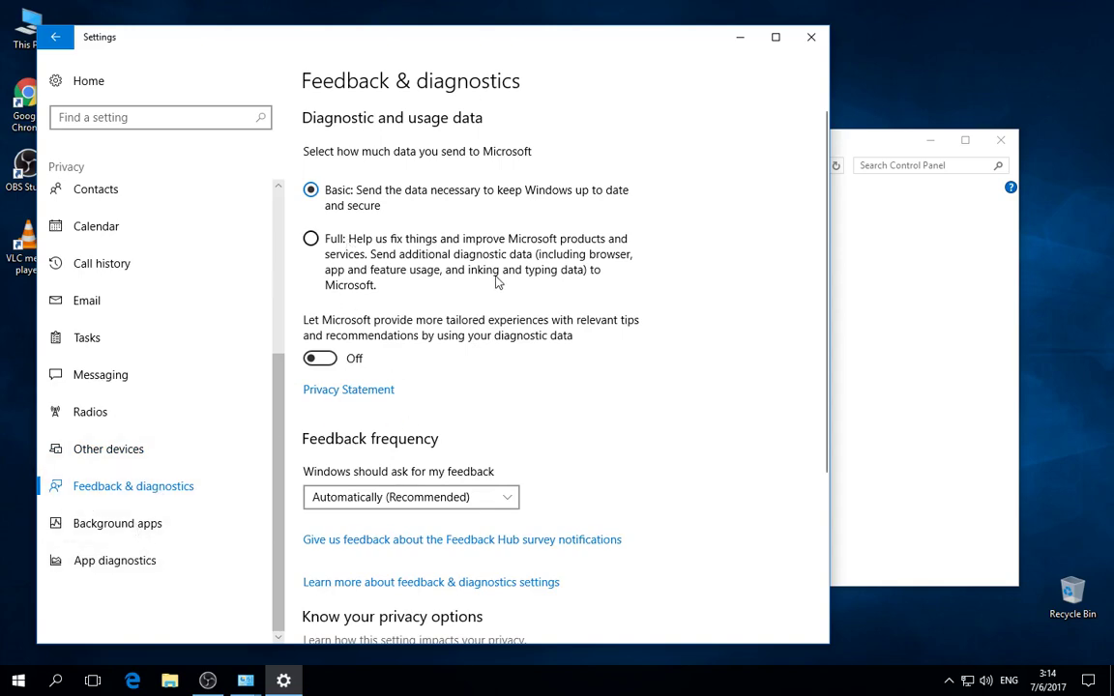
{"action": "scroll", "coordinate": [497, 281], "scroll_direction": "down", "scroll_amount": 3}
{"action": "scroll", "coordinate": [512, 242], "scroll_direction": "up", "scroll_amount": 3}
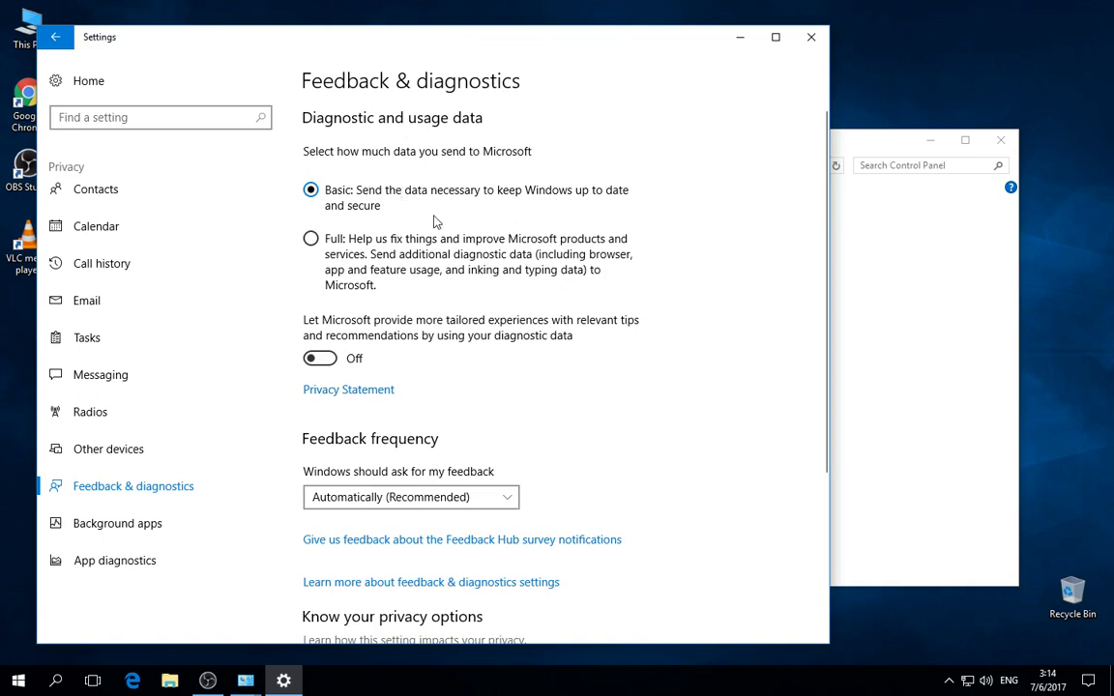
{"action": "scroll", "coordinate": [470, 346], "scroll_direction": "down", "scroll_amount": 5}
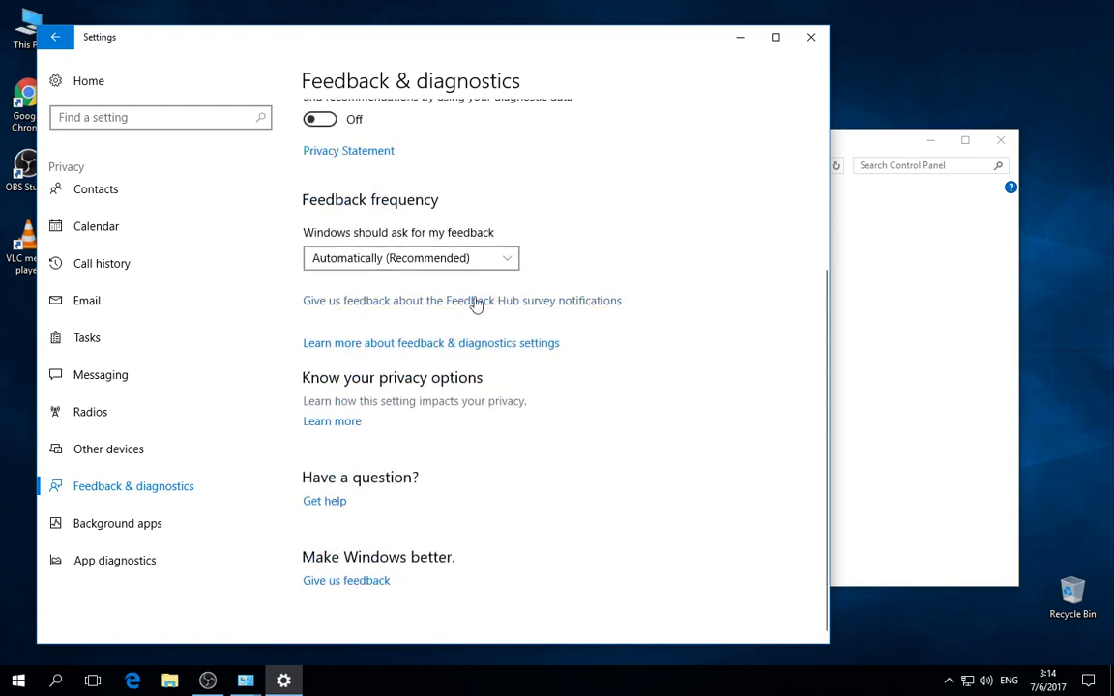
{"action": "left_click", "coordinate": [475, 259]}
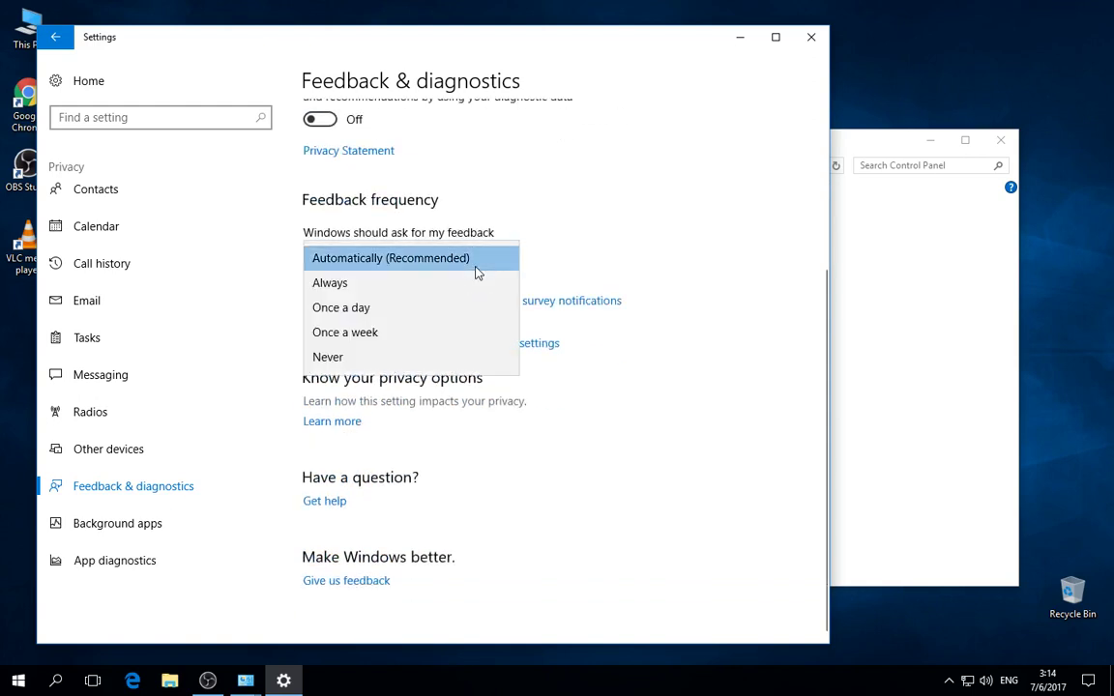
{"action": "left_click", "coordinate": [418, 361]}
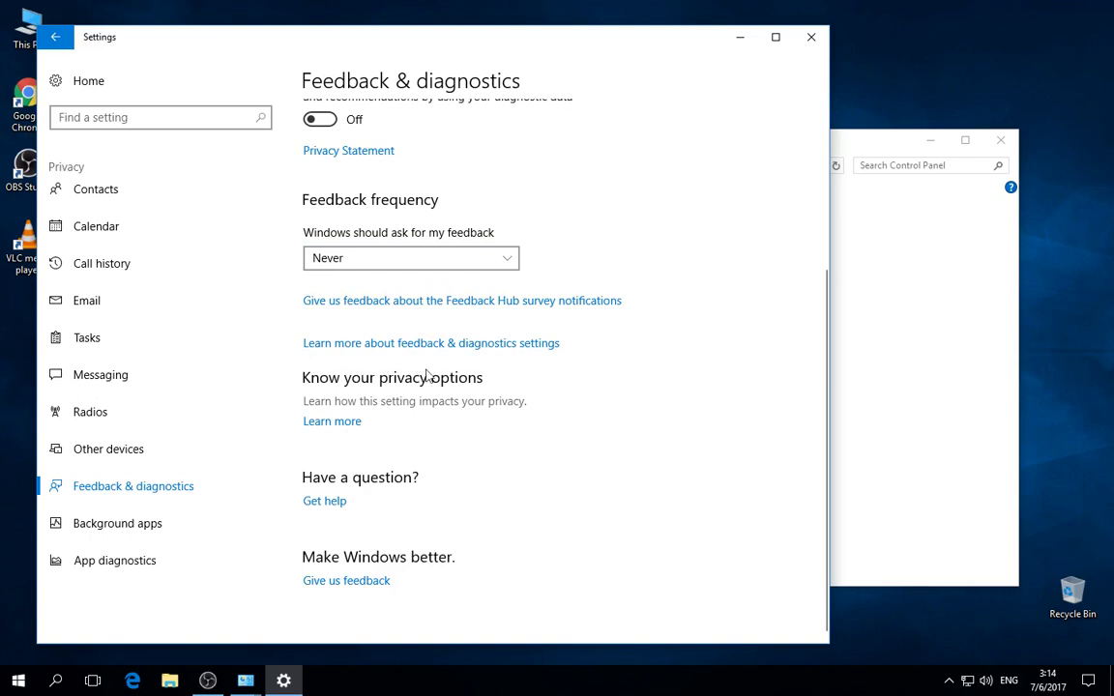
- Turn off letting apps run in the background and review the list of affected apps
{"action": "left_click", "coordinate": [92, 525]}
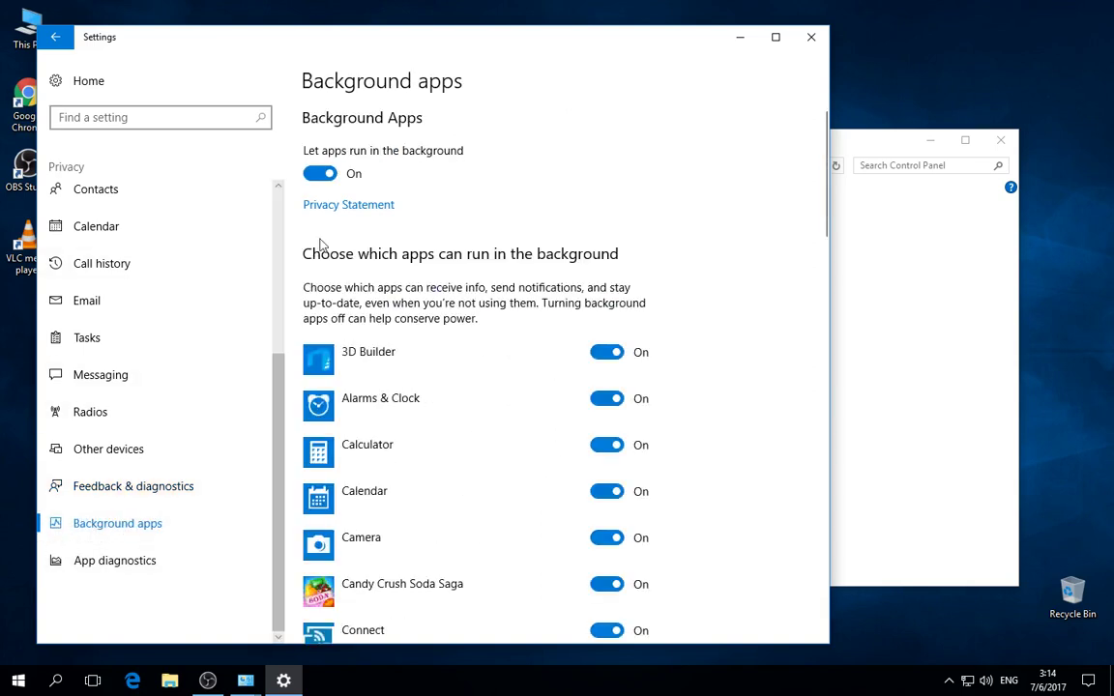
{"action": "left_click", "coordinate": [316, 172]}
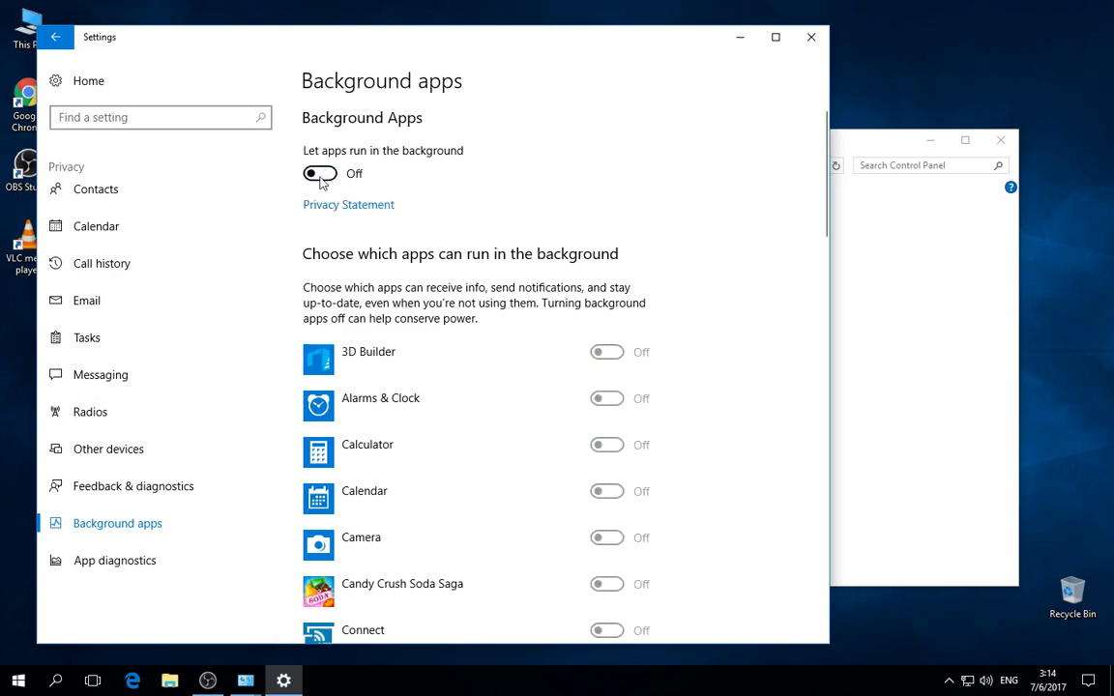
{"action": "scroll", "coordinate": [702, 340], "scroll_direction": "down", "scroll_amount": 10}
{"action": "scroll", "coordinate": [704, 345], "scroll_direction": "down", "scroll_amount": 5}
{"action": "scroll", "coordinate": [704, 345], "scroll_direction": "up", "scroll_amount": 3}
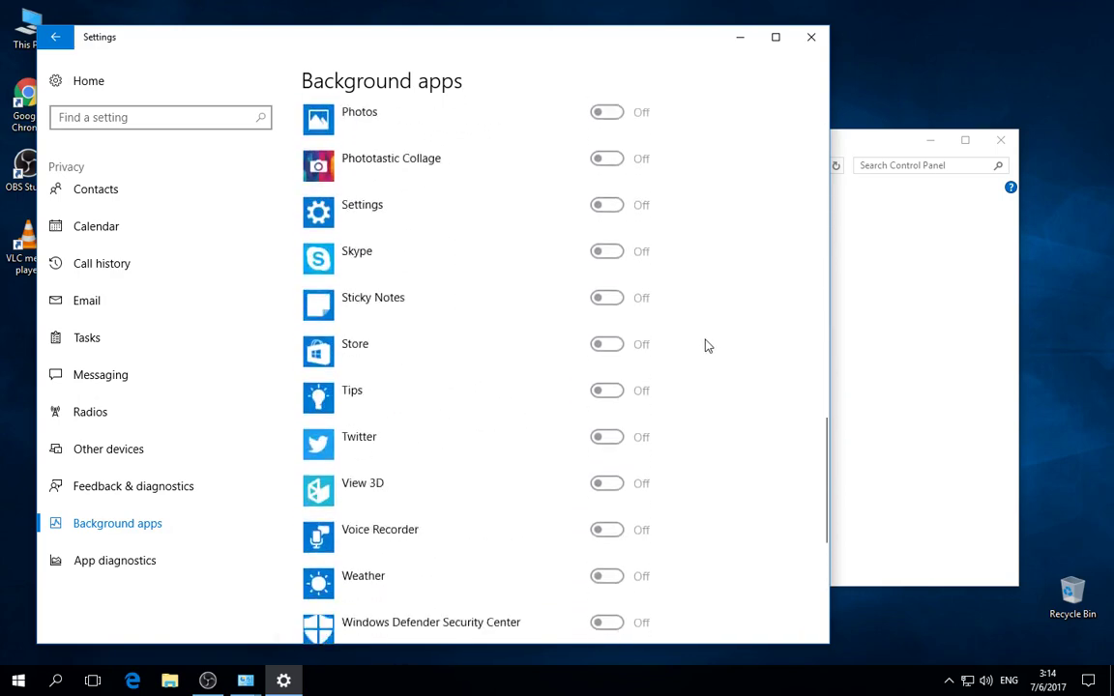
{"action": "scroll", "coordinate": [707, 332], "scroll_direction": "down", "scroll_amount": 2}
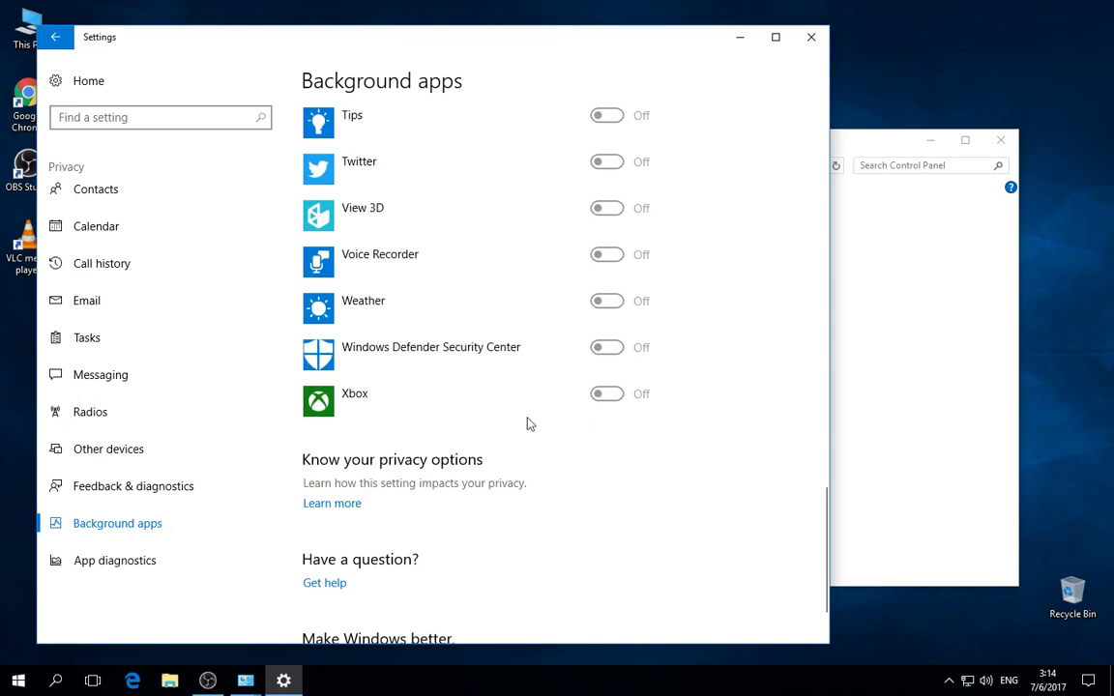
{"action": "scroll", "coordinate": [611, 348], "scroll_direction": "up", "scroll_amount": 15}
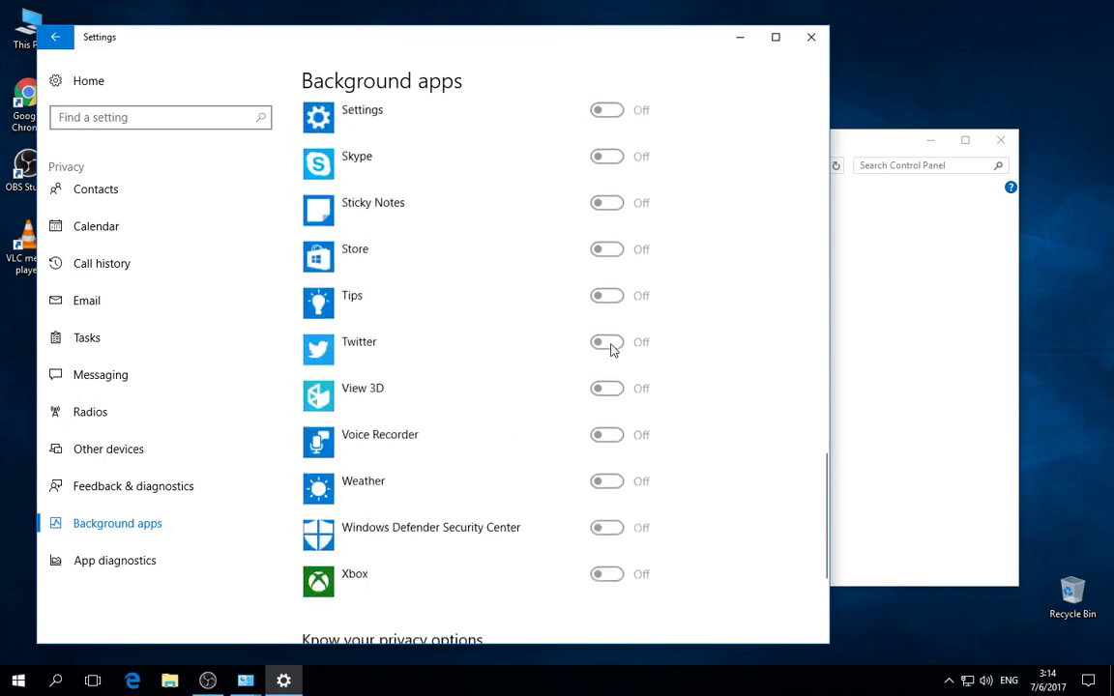
{"action": "scroll", "coordinate": [610, 348], "scroll_direction": "down", "scroll_amount": 15}
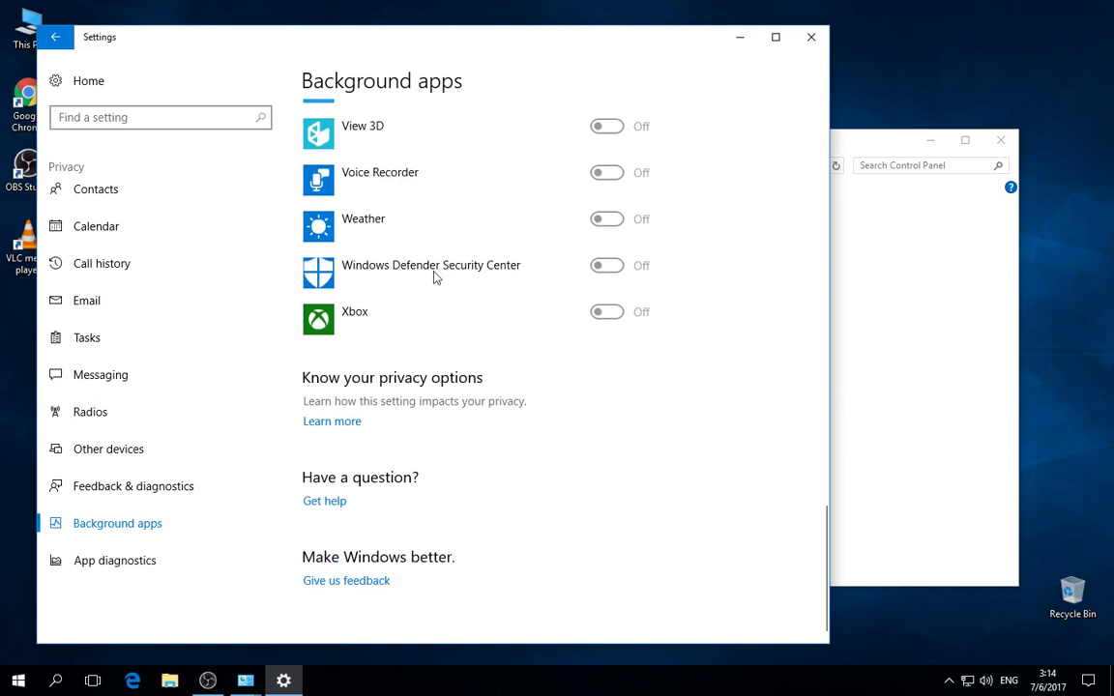
{"action": "scroll", "coordinate": [547, 288], "scroll_direction": "up", "scroll_amount": 3}
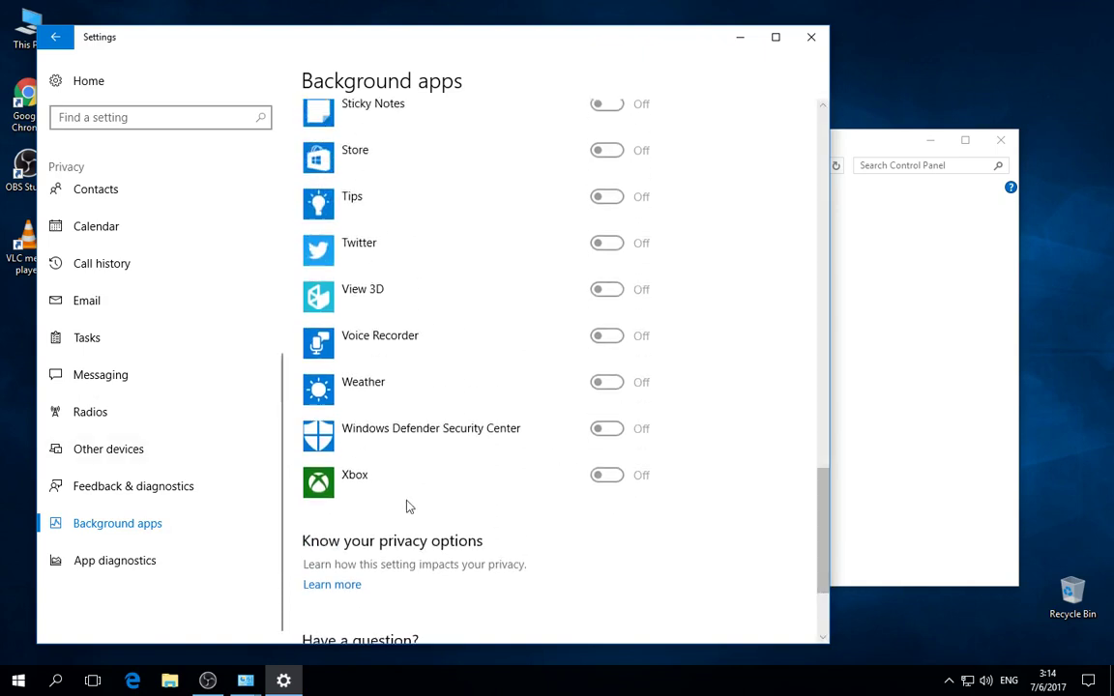
- Open the Weather app from its Start tile, choose Celsius for the temperature and close the app
{"action": "key", "text": "super"}
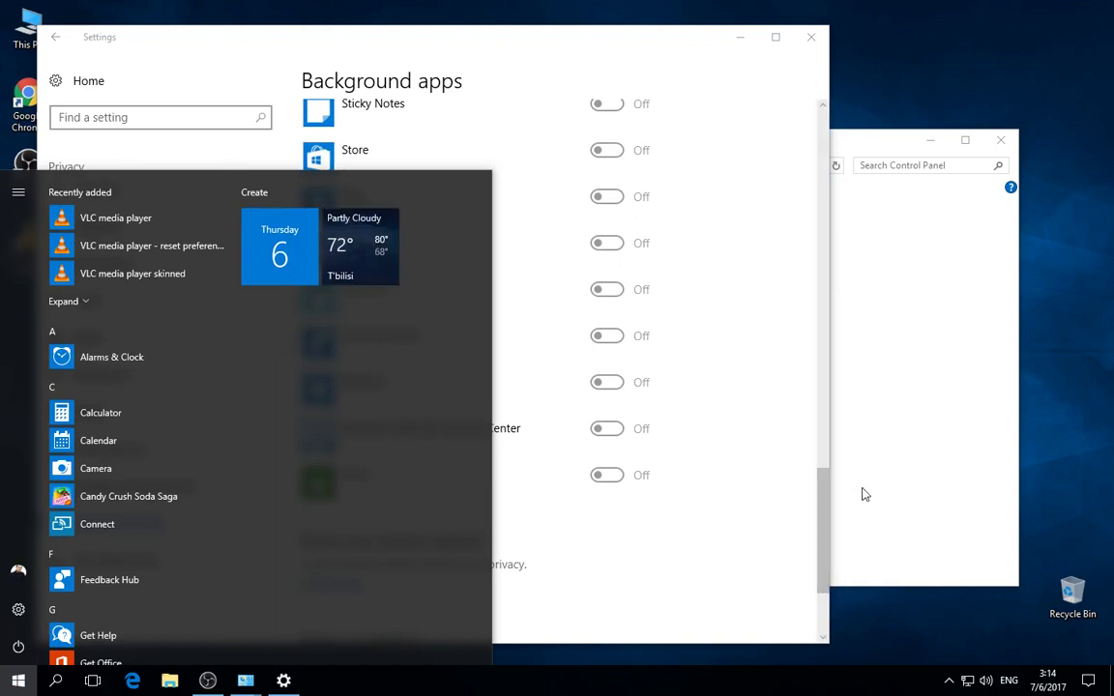
{"action": "left_click", "coordinate": [643, 497]}
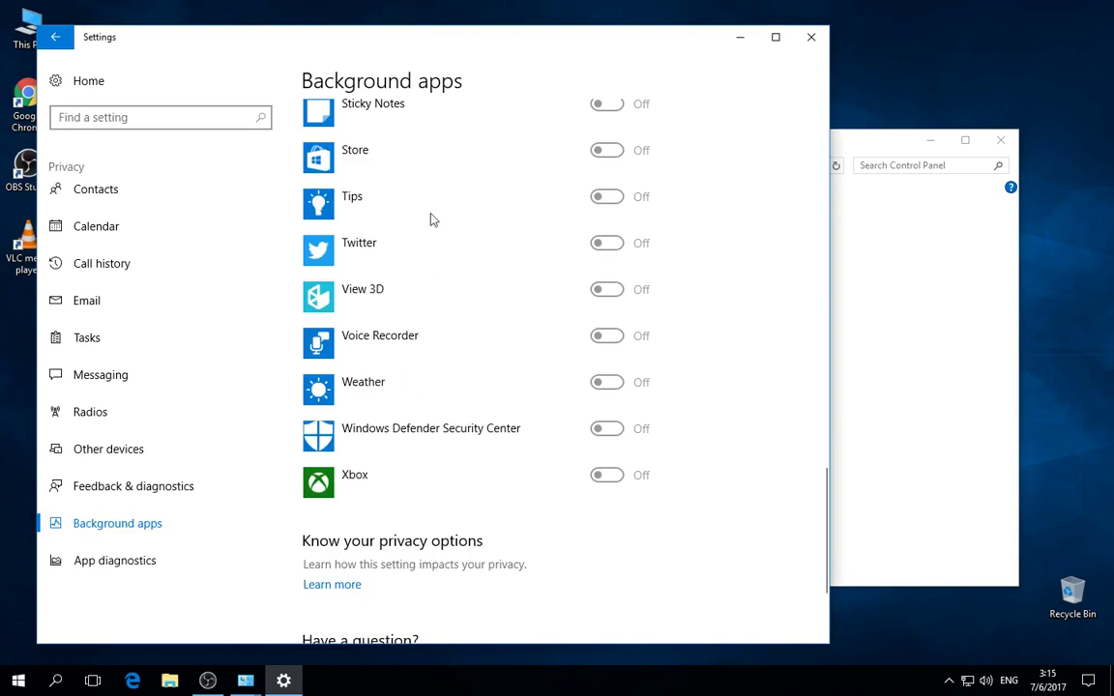
{"action": "key", "text": "super"}
{"action": "left_click", "coordinate": [360, 238]}
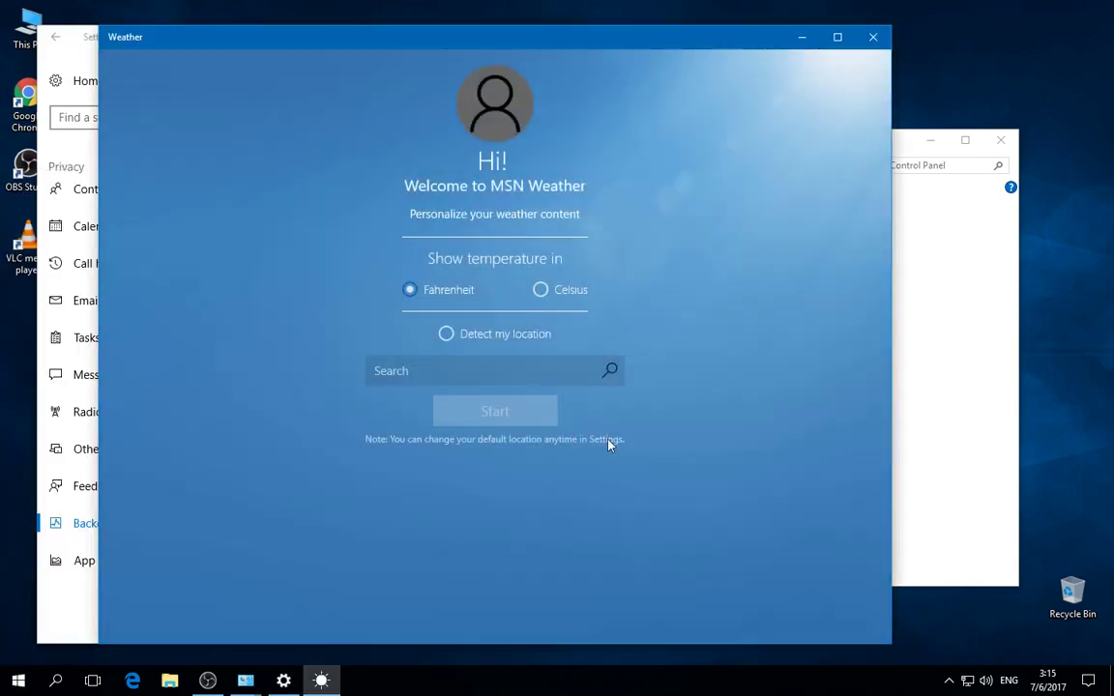
{"action": "left_click", "coordinate": [543, 293]}
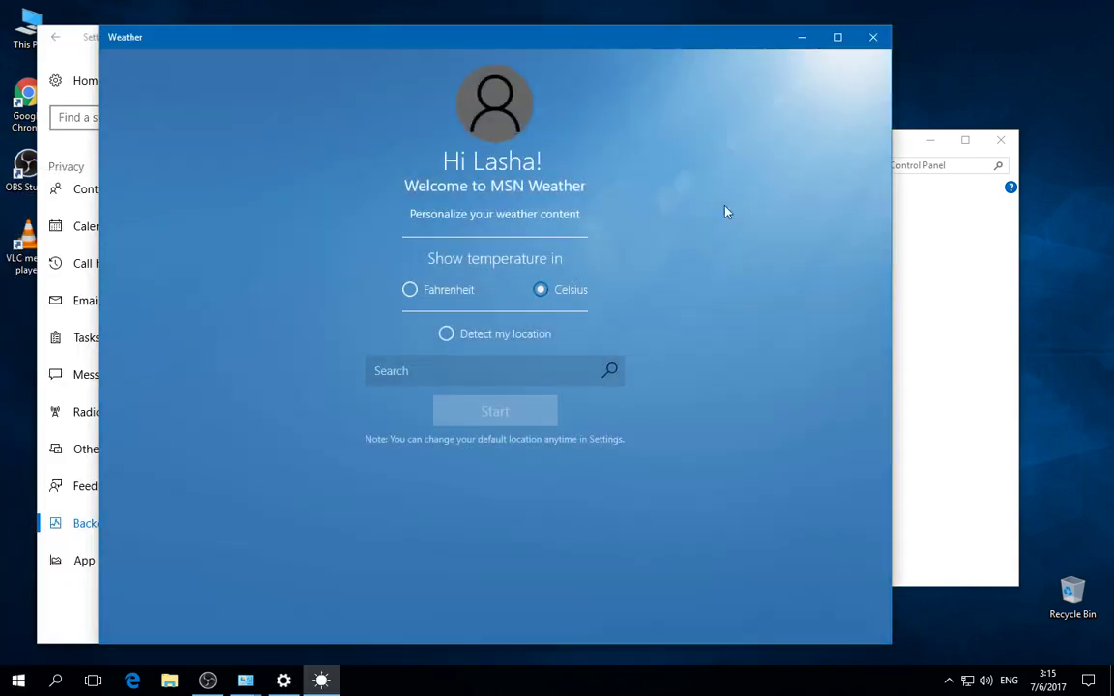
{"action": "left_click", "coordinate": [873, 37]}
- Turn off app access to diagnostic information and look over the rest of the App diagnostics page
{"action": "left_click", "coordinate": [109, 561]}
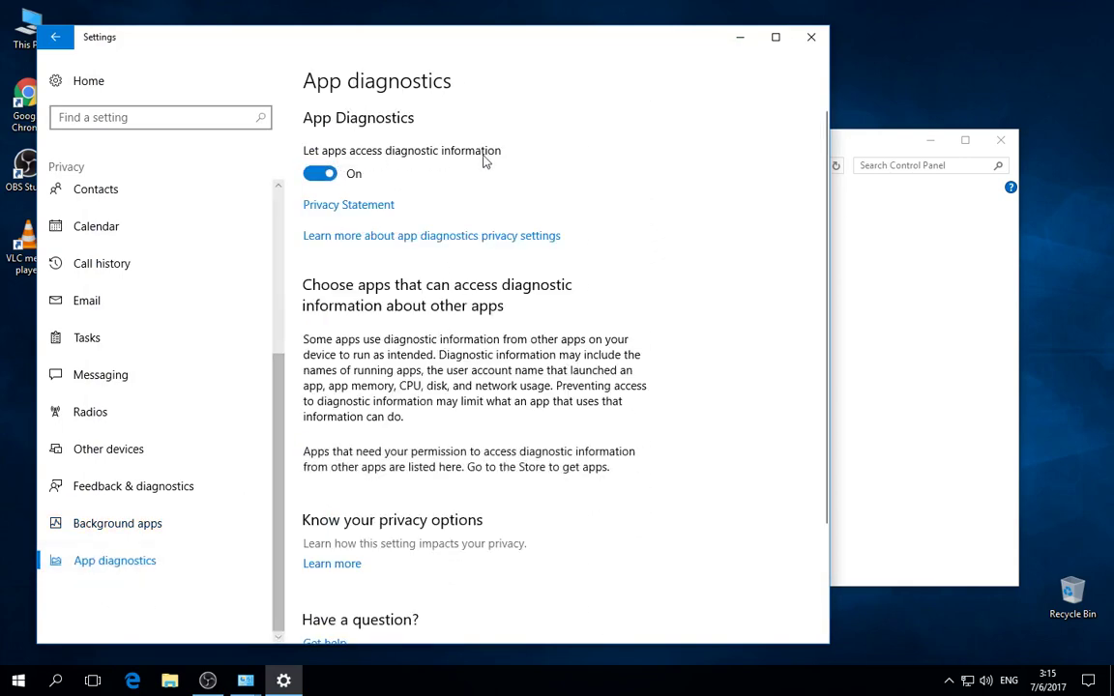
{"action": "left_click", "coordinate": [322, 170]}
{"action": "scroll", "coordinate": [487, 280], "scroll_direction": "down", "scroll_amount": 3}
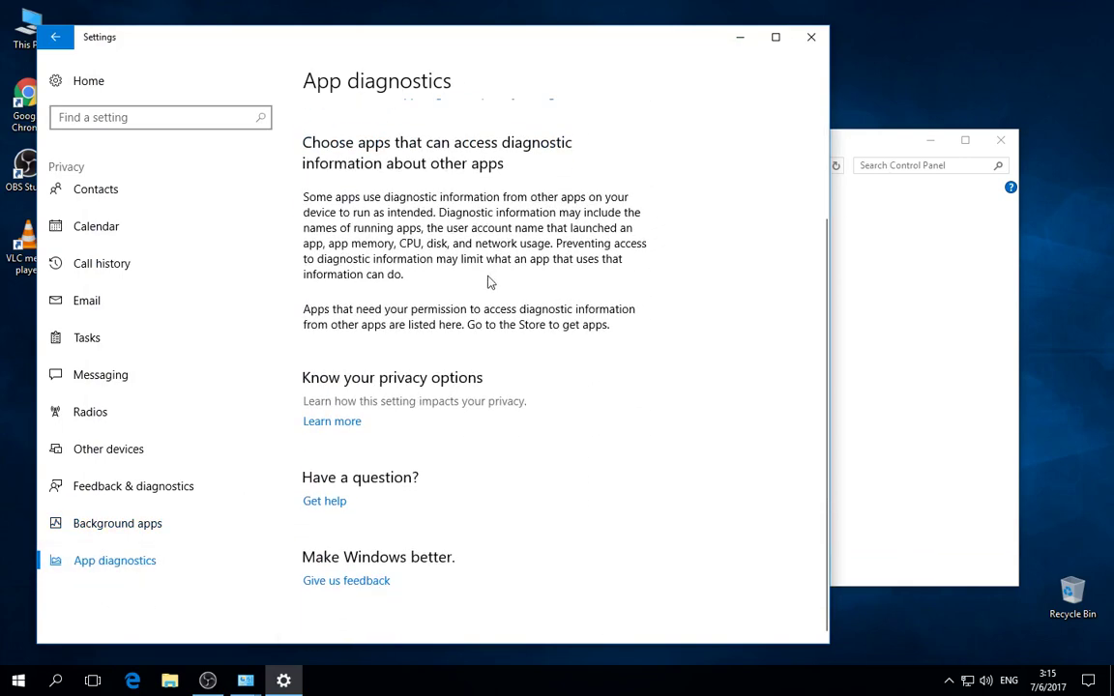
{"action": "scroll", "coordinate": [488, 281], "scroll_direction": "up", "scroll_amount": 5}
- Look through the Update & security pages, from Windows Update to the Windows Insider Program
{"action": "left_click", "coordinate": [55, 37]}
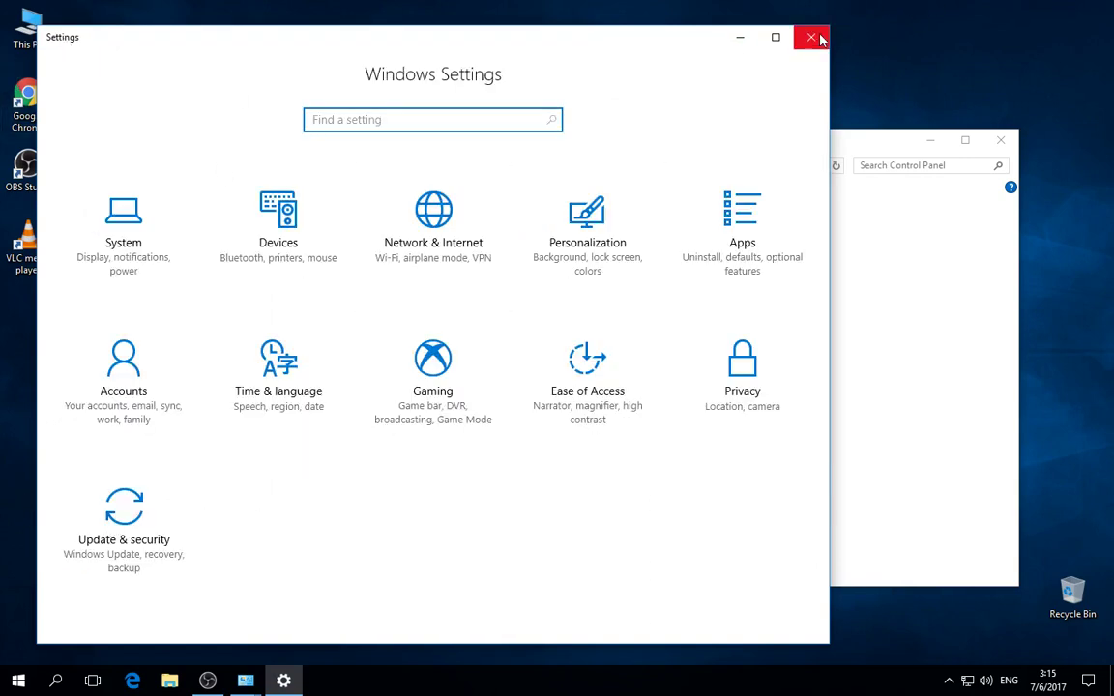
{"action": "left_click", "coordinate": [98, 488]}
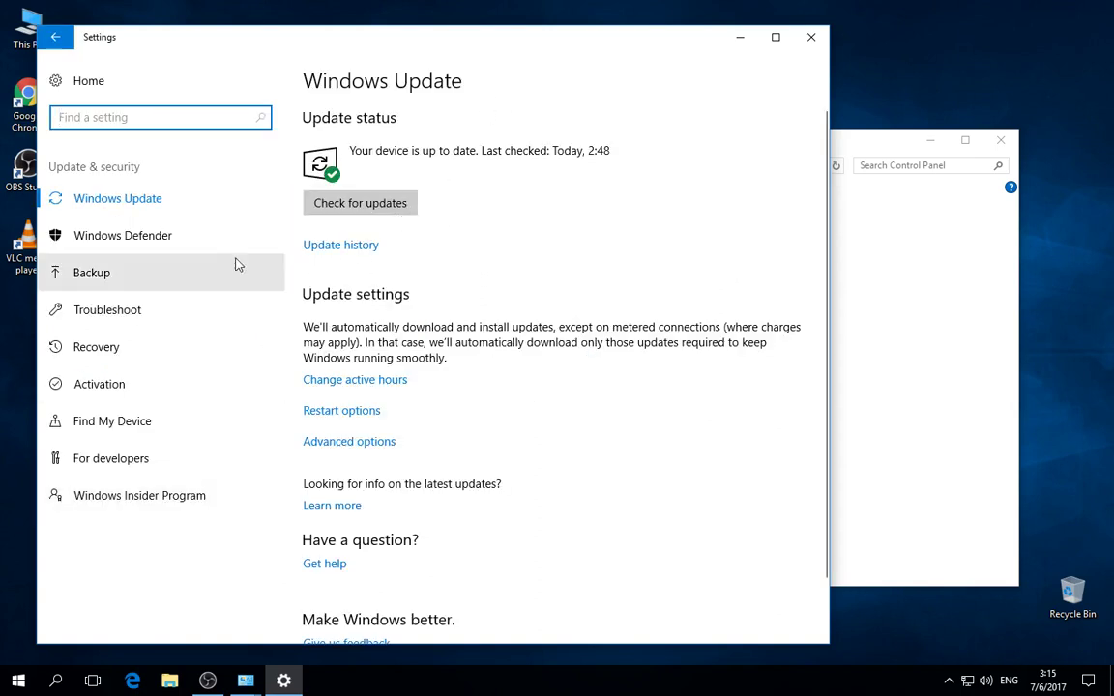
{"action": "left_click", "coordinate": [208, 242]}
{"action": "left_click", "coordinate": [117, 270]}
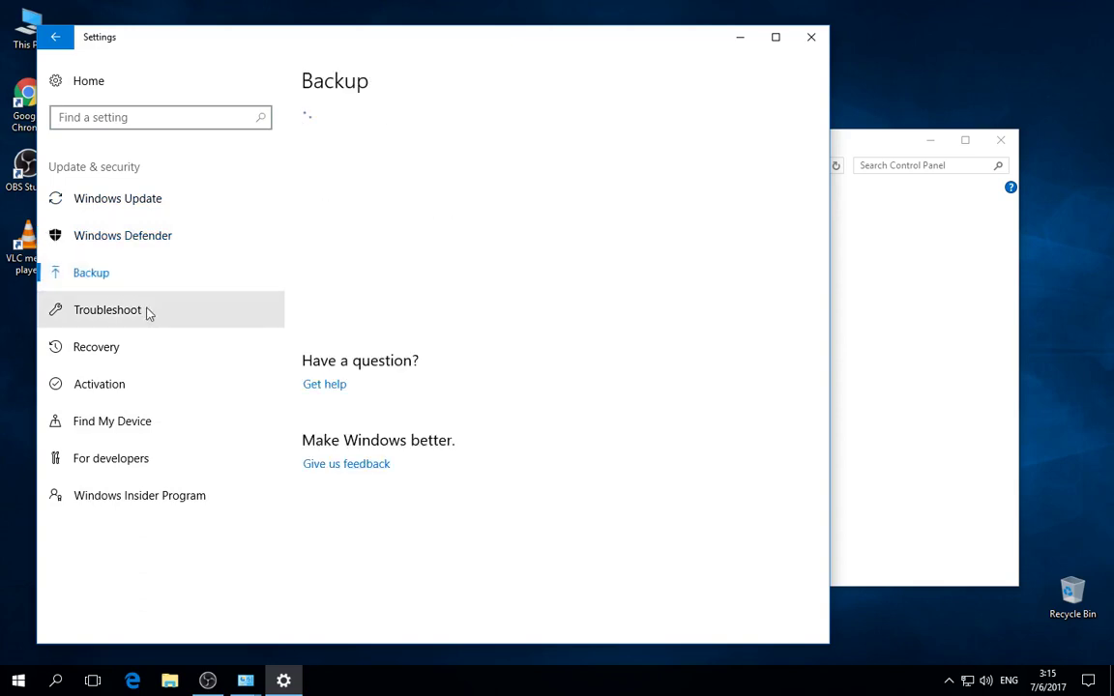
{"action": "left_click", "coordinate": [144, 311]}
{"action": "left_click", "coordinate": [145, 348]}
{"action": "left_click", "coordinate": [130, 387]}
{"action": "left_click", "coordinate": [144, 425]}
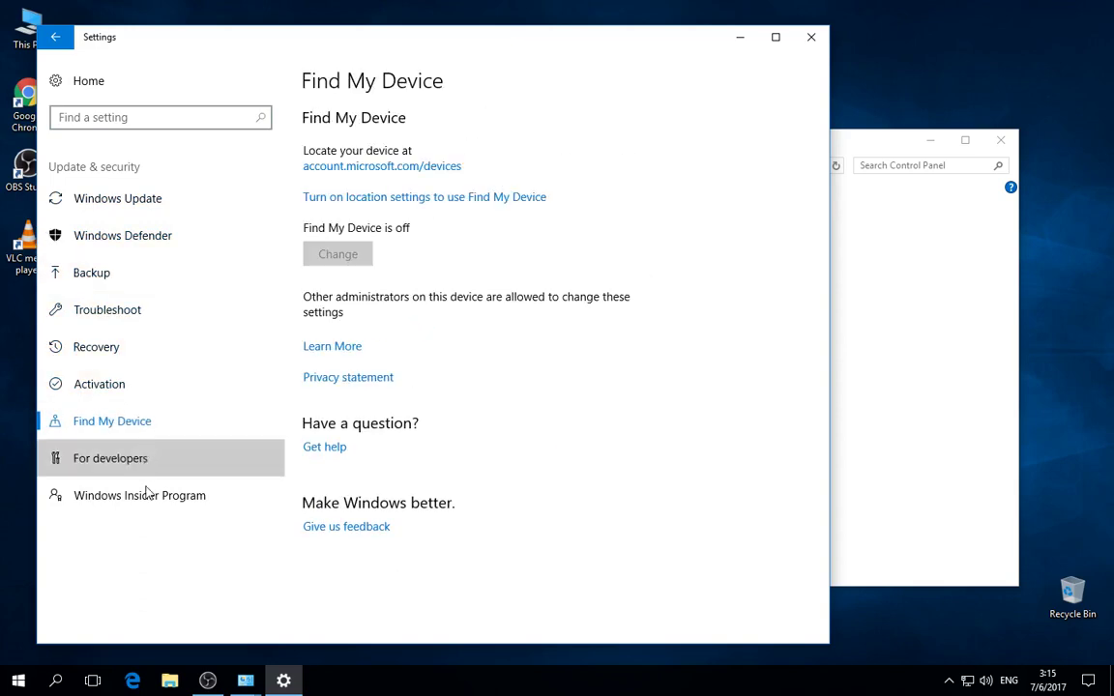
{"action": "left_click", "coordinate": [144, 493]}
{"action": "left_click", "coordinate": [776, 36]}
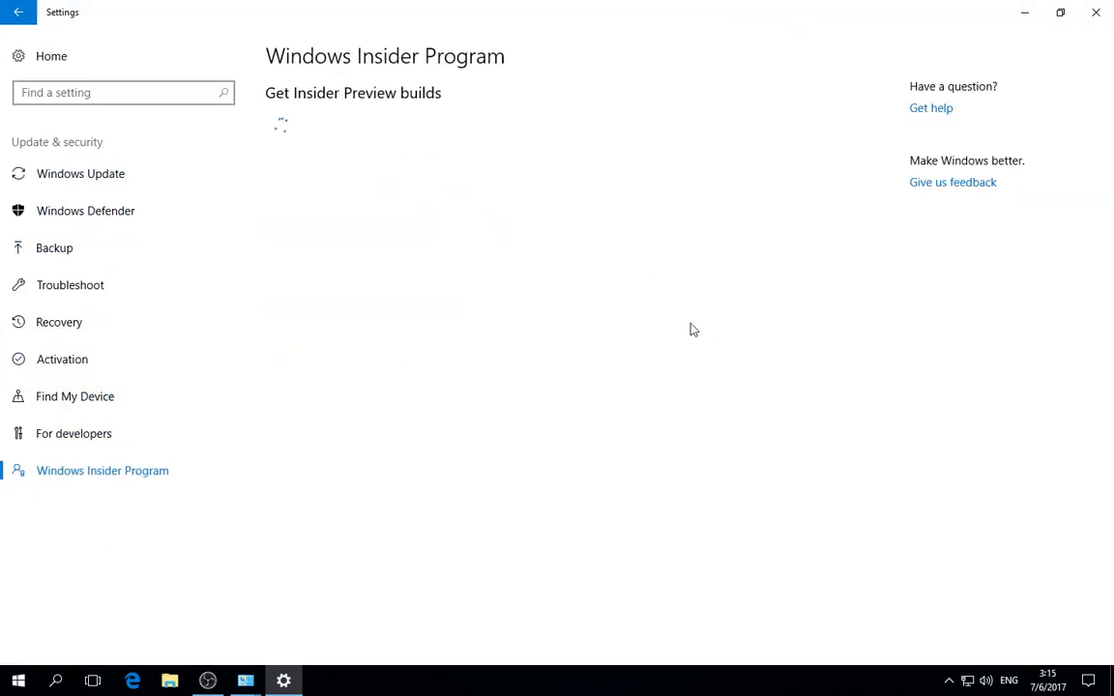
- Close the Settings window and the Power Options window
{"action": "left_click", "coordinate": [1093, 9]}
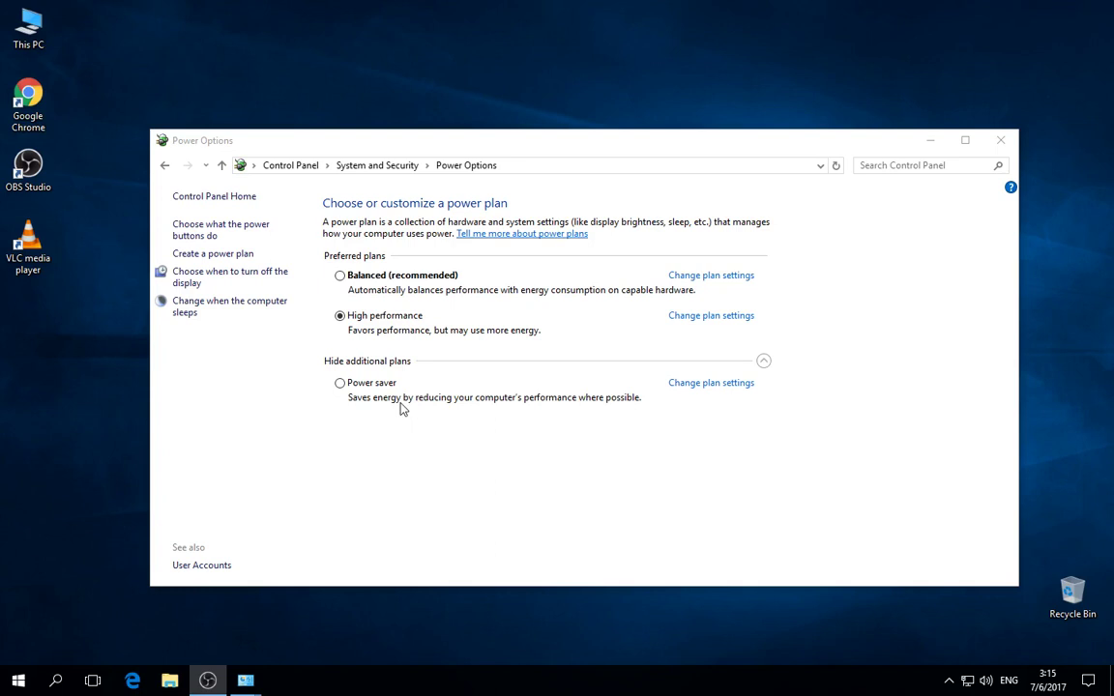
{"action": "left_click", "coordinate": [1001, 140]}
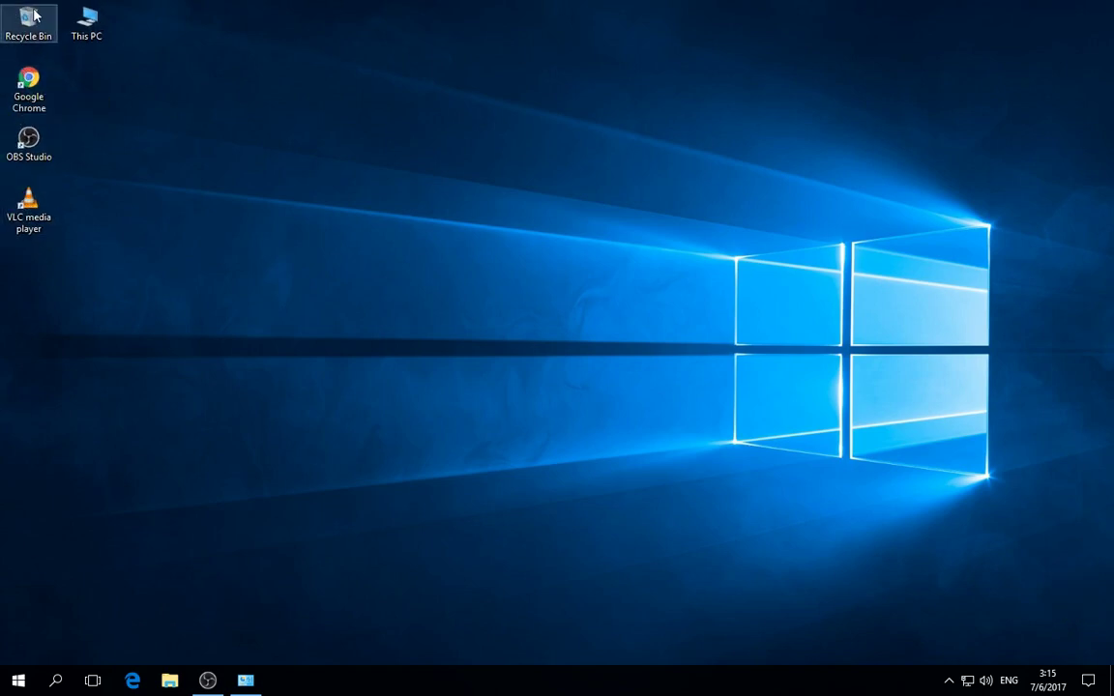
- Move the Recycle Bin to the desktop's lower-right corner, put This PC in its former place and enlarge the desktop icons
{"action": "left_click_drag", "start_coordinate": [28, 20], "coordinate": [1106, 587]}
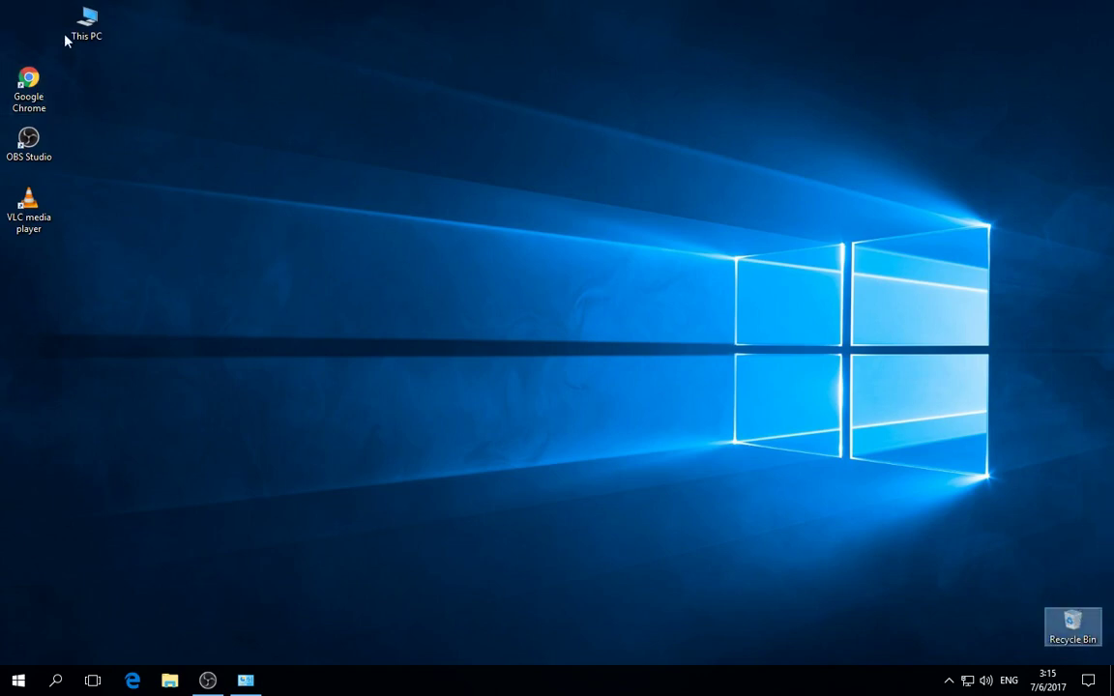
{"action": "left_click_drag", "start_coordinate": [85, 21], "coordinate": [26, 21]}
{"action": "left_click", "coordinate": [493, 423]}
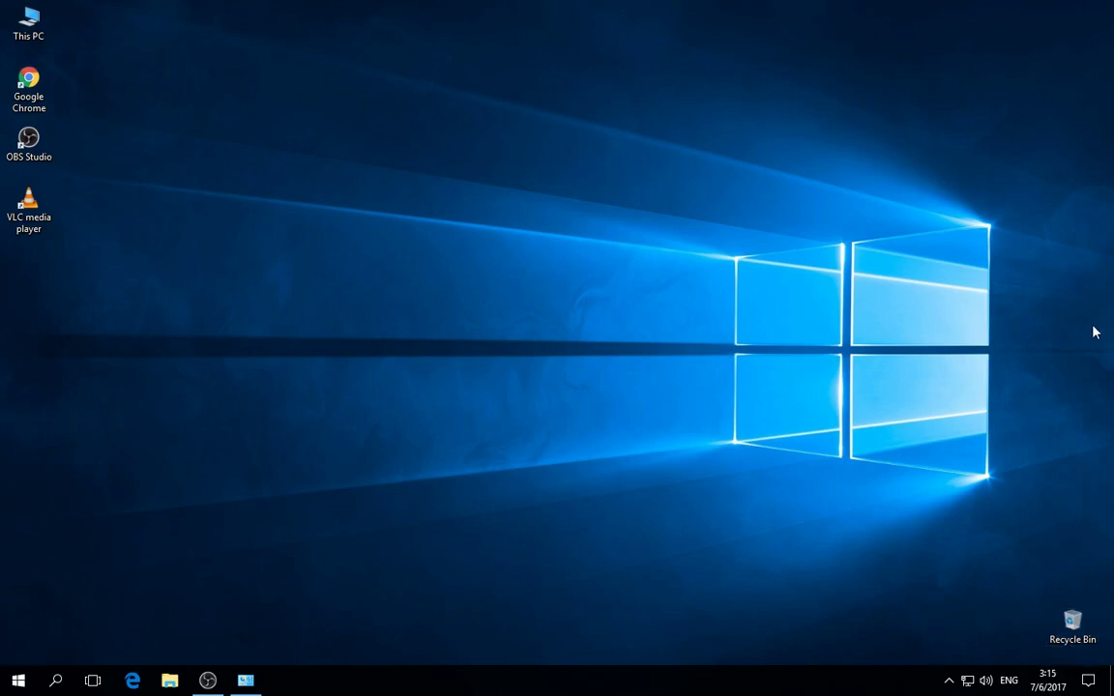
{"action": "scroll", "coordinate": [1080, 346], "scroll_direction": "up", "scroll_amount": 4, "text": "ctrl"}
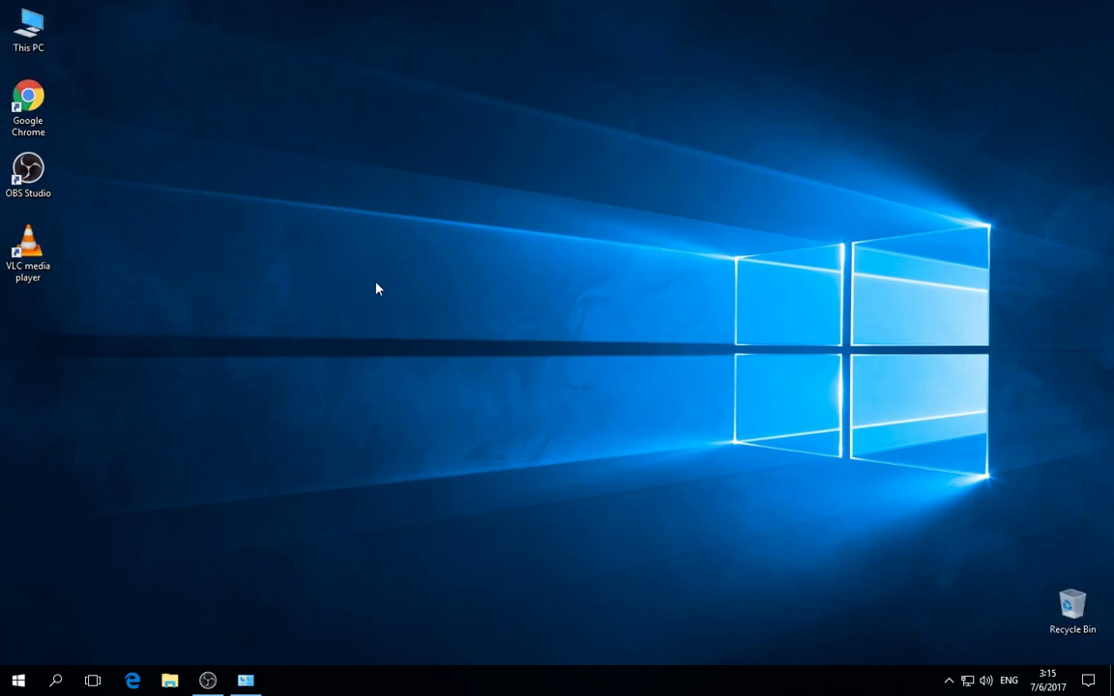
{"action": "left_click", "coordinate": [19, 681]}
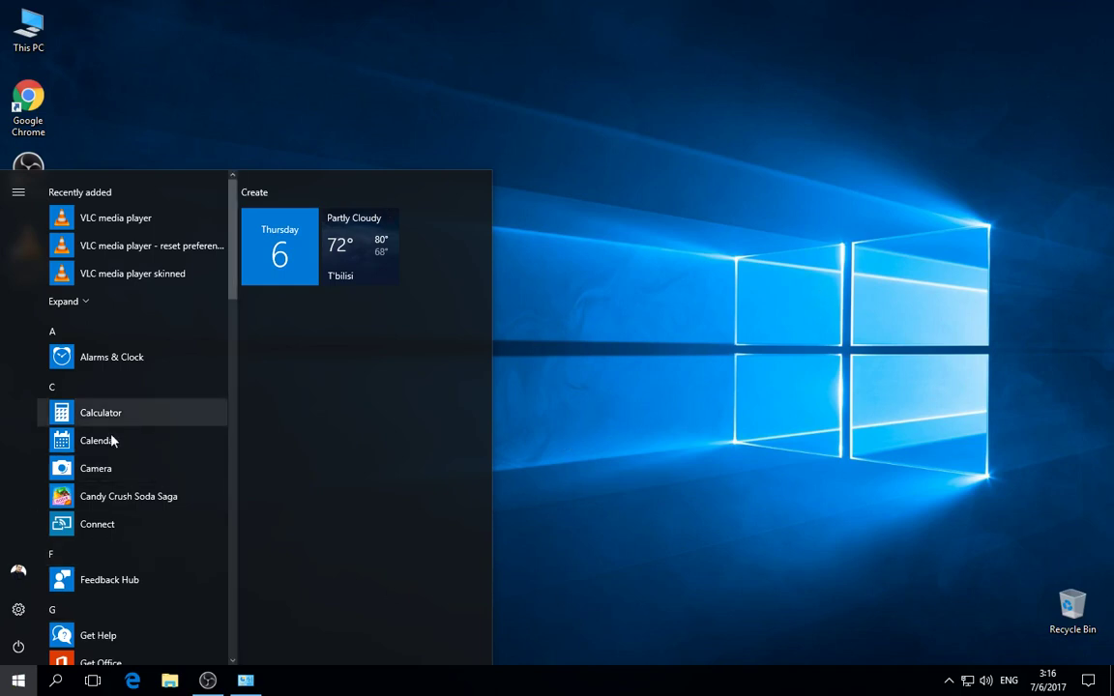
{"action": "type", "text": "registry"}
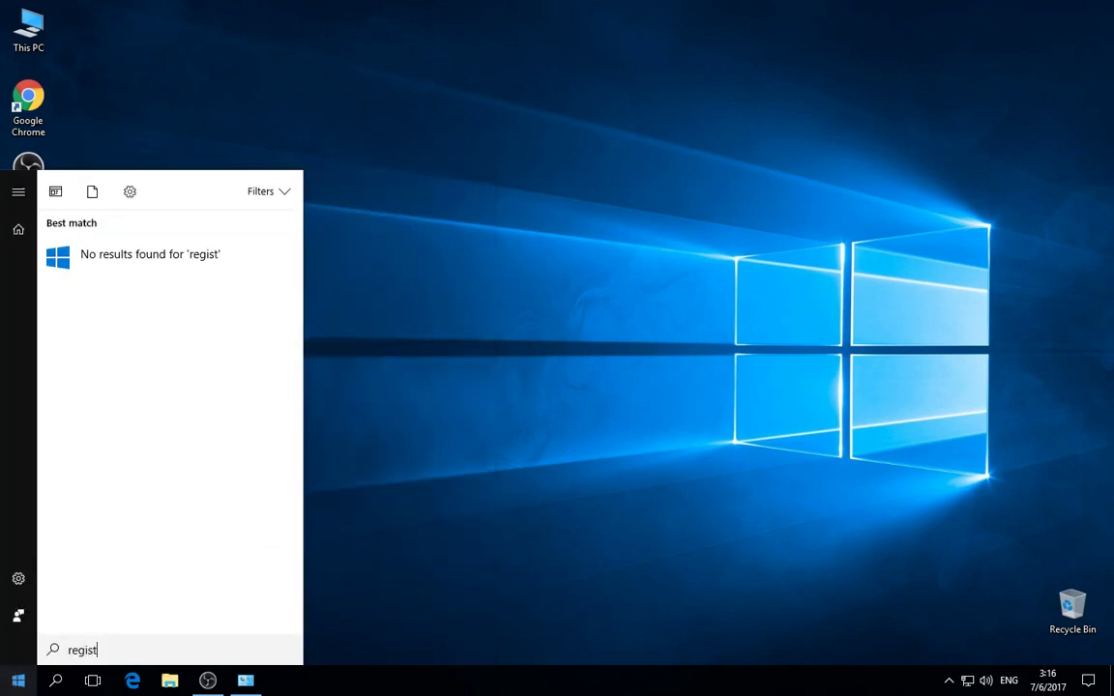
{"action": "key", "text": "BackSpace"}
{"action": "key", "text": "BackSpace"}
{"action": "key", "text": "BackSpace"}
{"action": "key", "text": "BackSpace"}
{"action": "key", "text": "BackSpace"}
{"action": "key", "text": "BackSpace"}
{"action": "key", "text": "BackSpace"}
{"action": "key", "text": "BackSpace"}
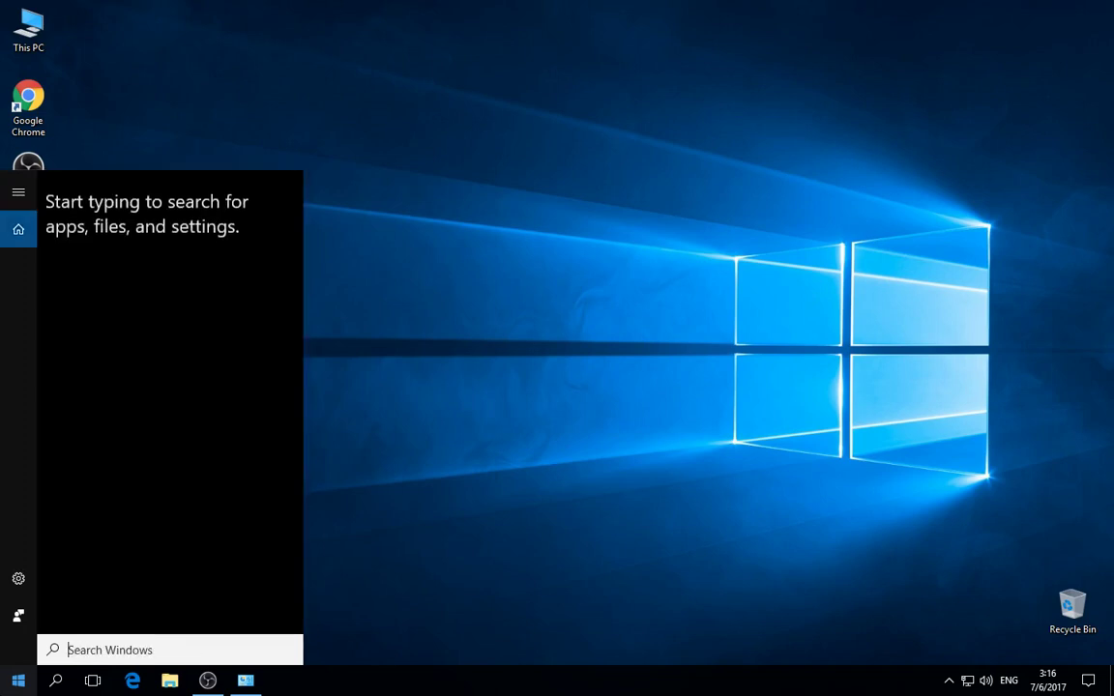
- Search Windows for "gpe" and open the Run desktop app from the results
{"action": "type", "text": "gpe"}
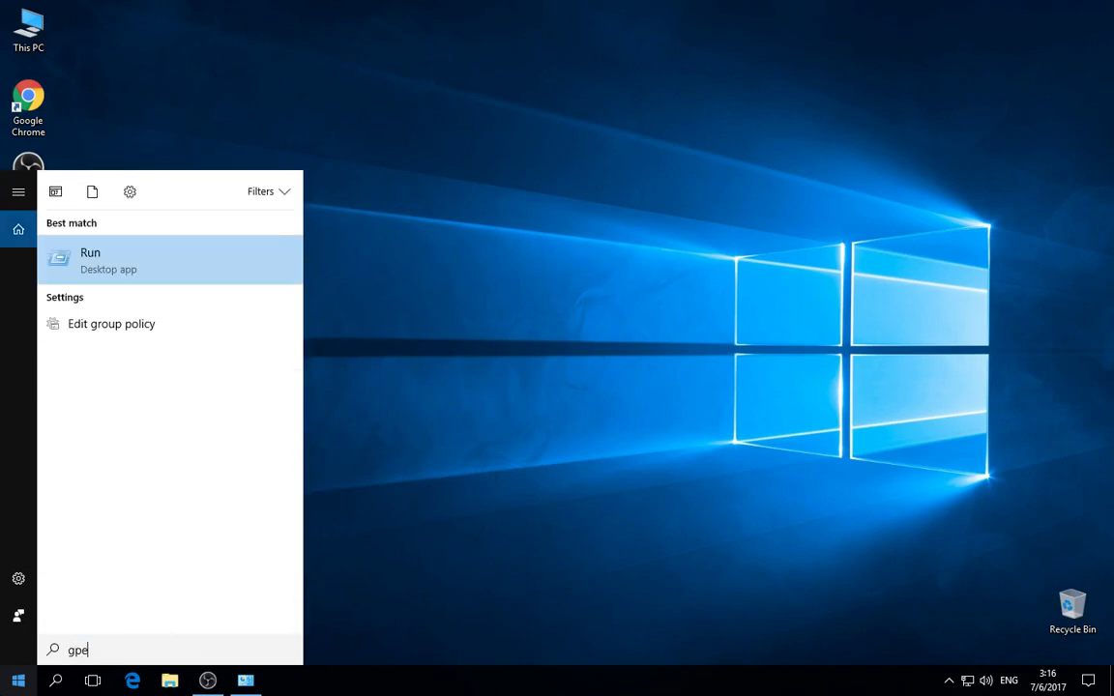
{"action": "key", "text": "Return"}
{"action": "type", "text": "gpedit."}
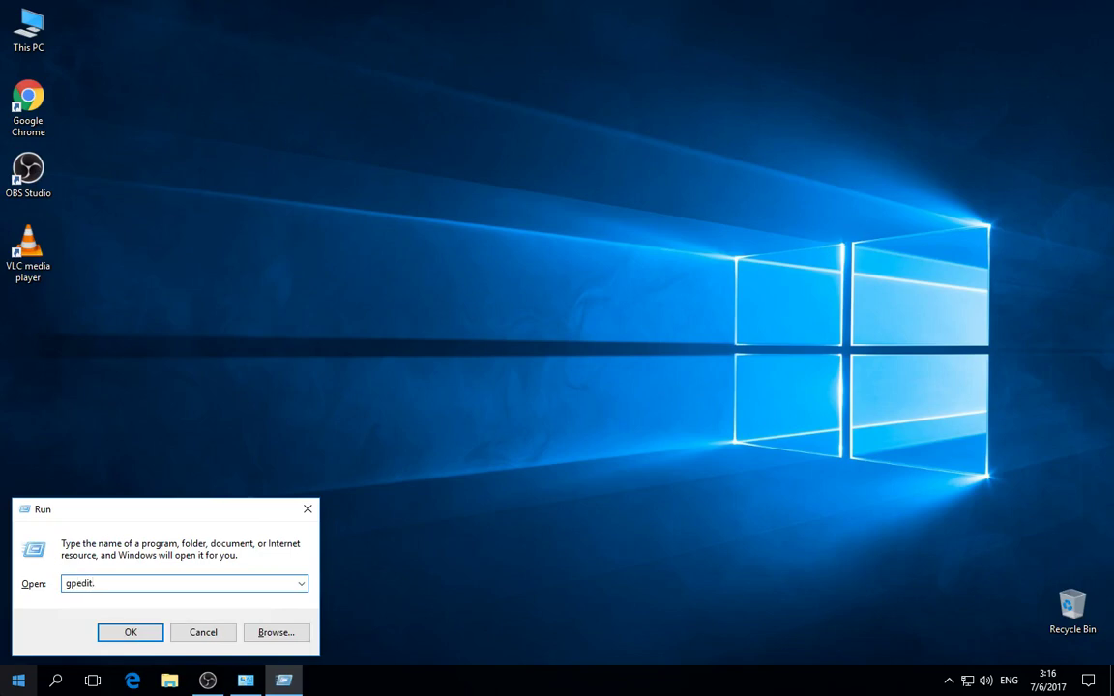
{"action": "key", "text": "BackSpace"}
{"action": "key", "text": "BackSpace"}
{"action": "key", "text": "BackSpace"}
{"action": "key", "text": "BackSpace"}
{"action": "key", "text": "BackSpace"}
{"action": "key", "text": "BackSpace"}
{"action": "key", "text": "BackSpace"}
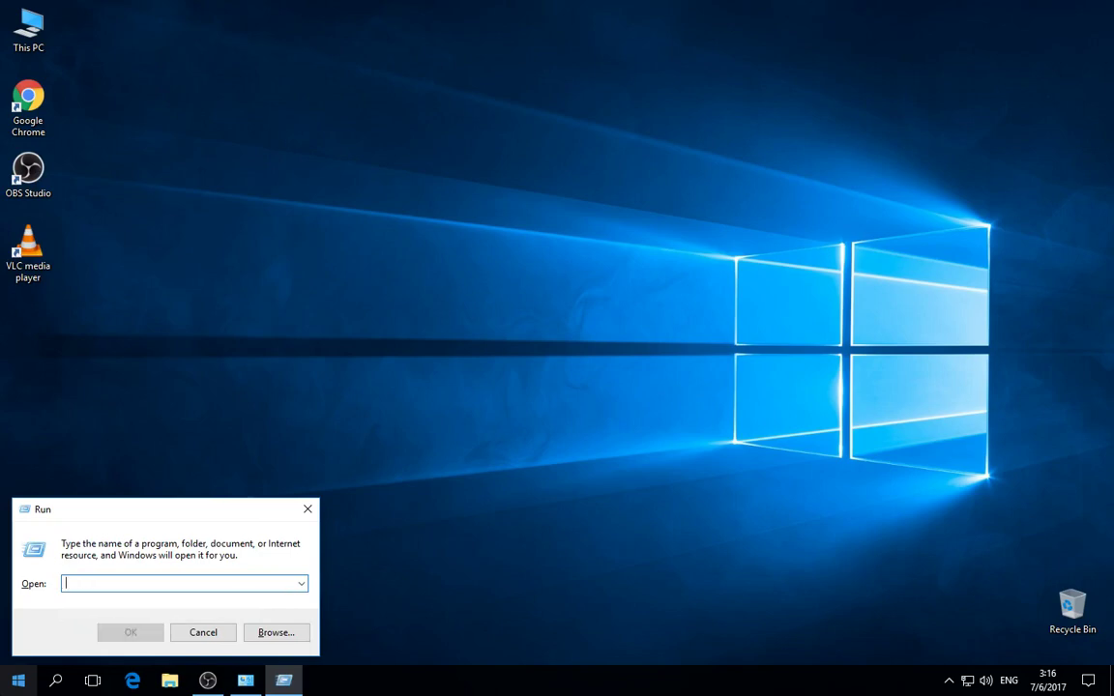
- Launch the Registry Editor through the Run dialog, trying "registry" as the command first
{"action": "type", "text": "registry"}
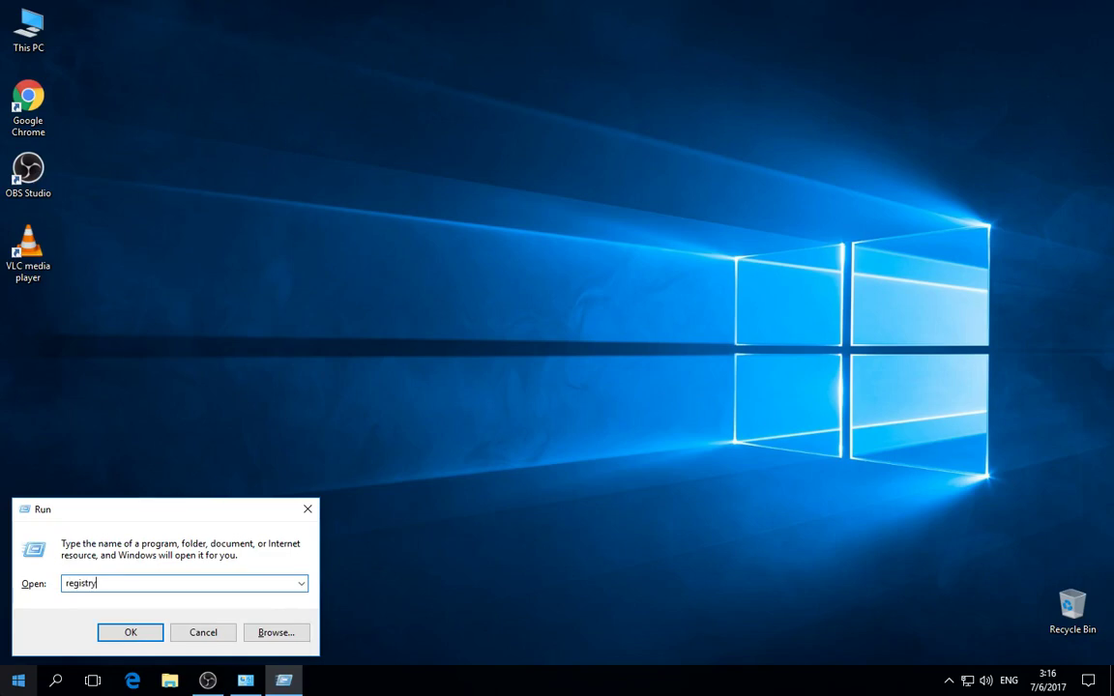
{"action": "key", "text": "Return"}
{"action": "key", "text": "Return"}
{"action": "type", "text": "reg"}
{"action": "key", "text": "Return"}
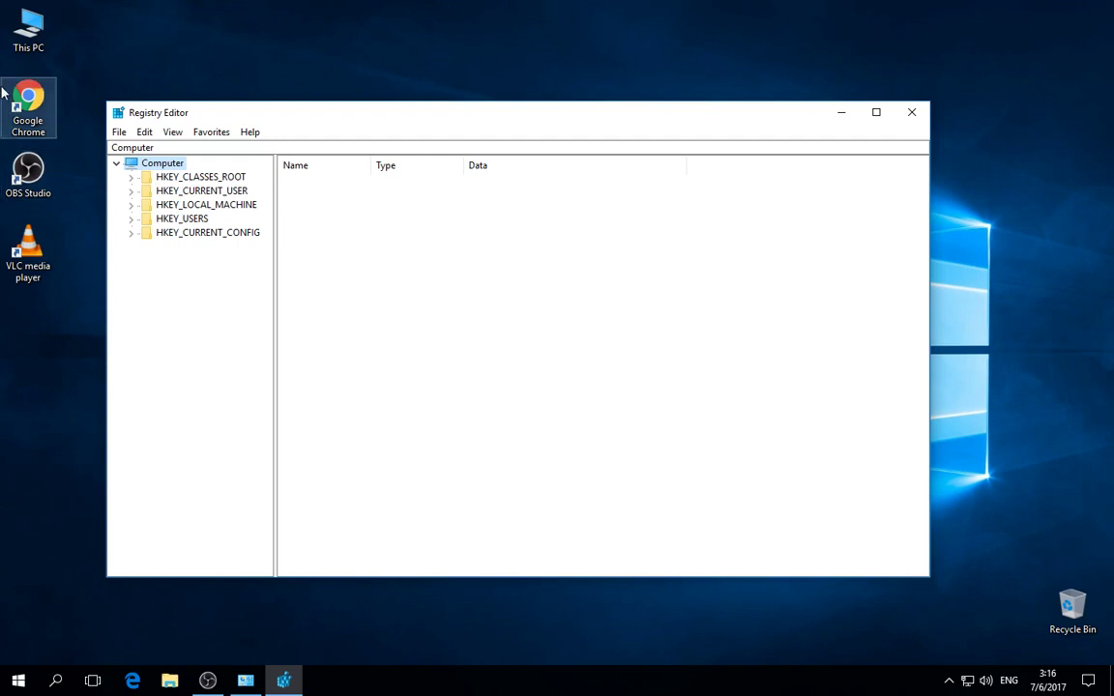
- Open the WindowMetrics key under HKEY_CURRENT_USER\Control Panel\Desktop in the registry tree
{"action": "left_click", "coordinate": [130, 191]}
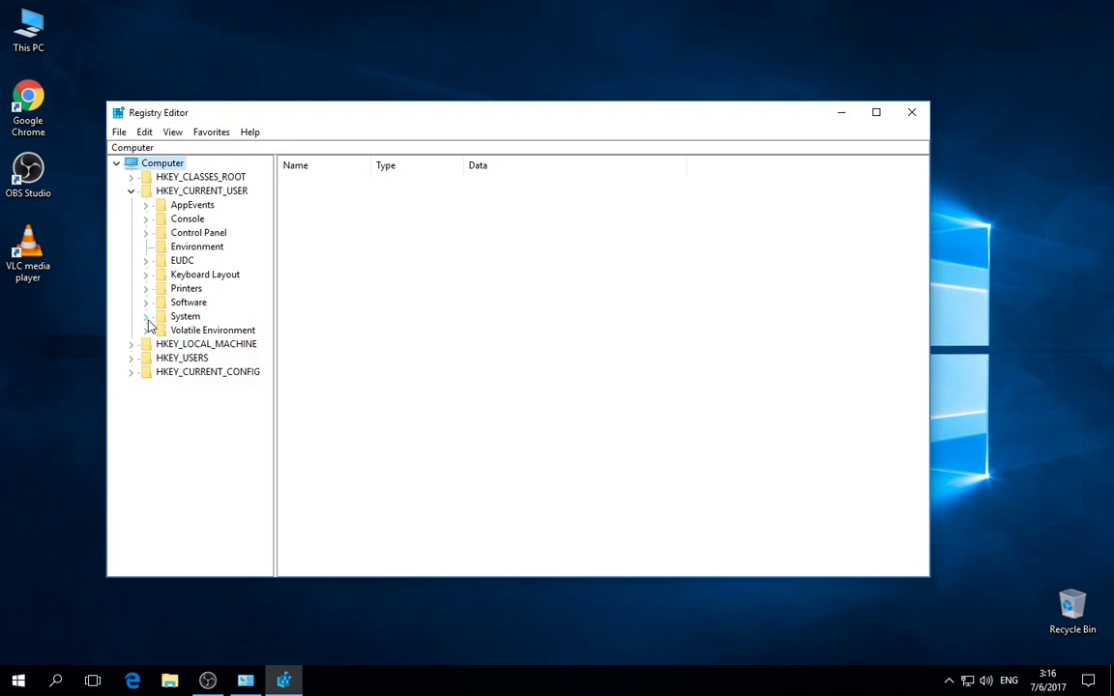
{"action": "left_click", "coordinate": [146, 233]}
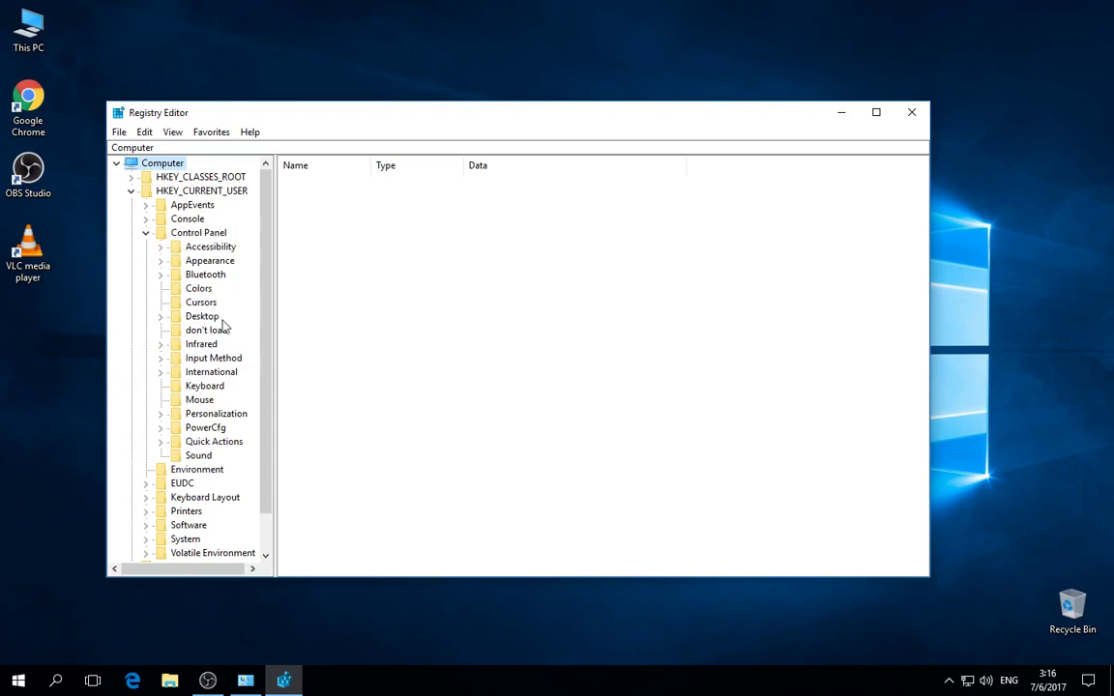
{"action": "left_click", "coordinate": [160, 318]}
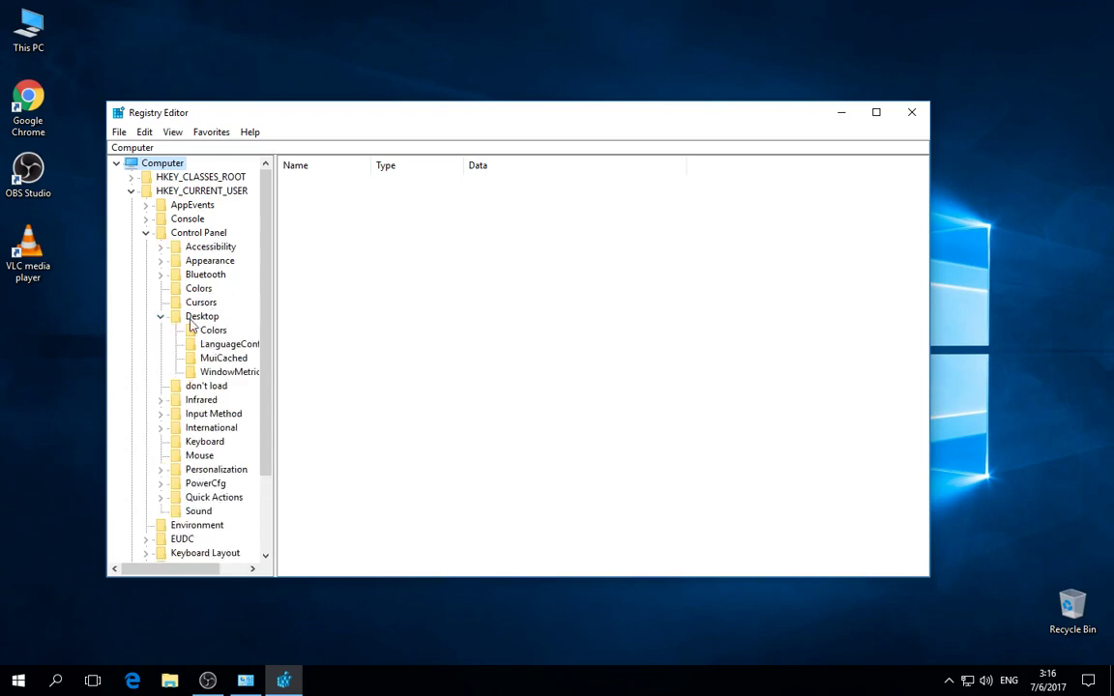
{"action": "left_click", "coordinate": [224, 374]}
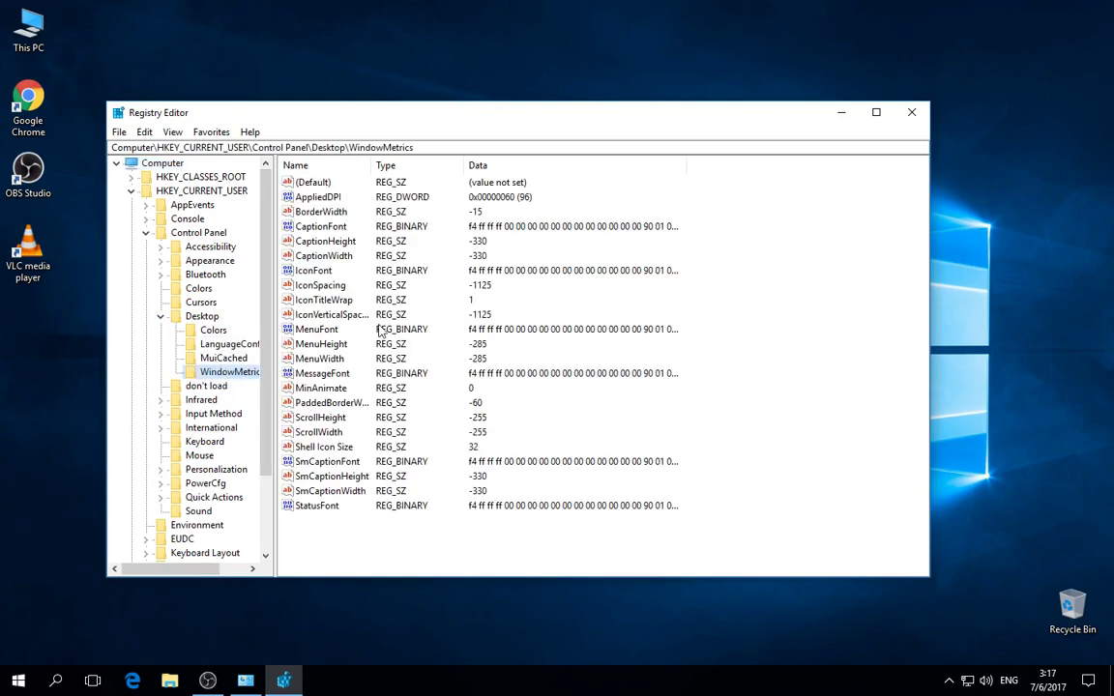
- Set the IconSpacing value data in the WindowMetrics key to -1115
{"action": "left_click", "coordinate": [321, 285]}
{"action": "double_click", "coordinate": [308, 286]}
{"action": "left_click", "coordinate": [177, 259]}
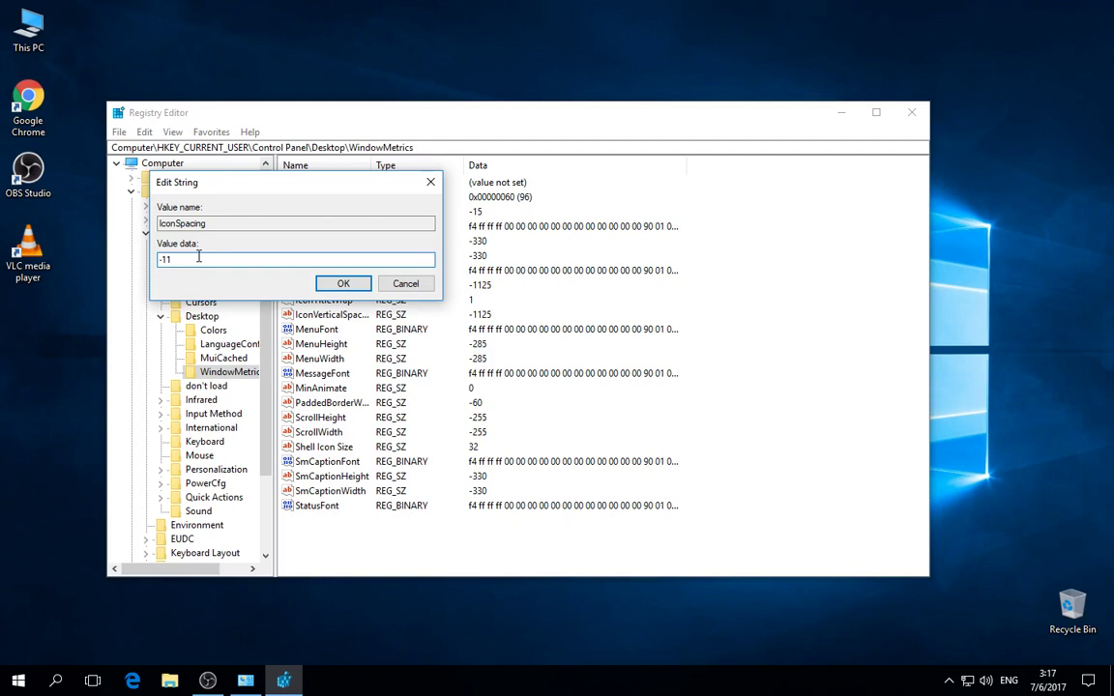
{"action": "type", "text": "15"}
{"action": "left_click", "coordinate": [345, 283]}
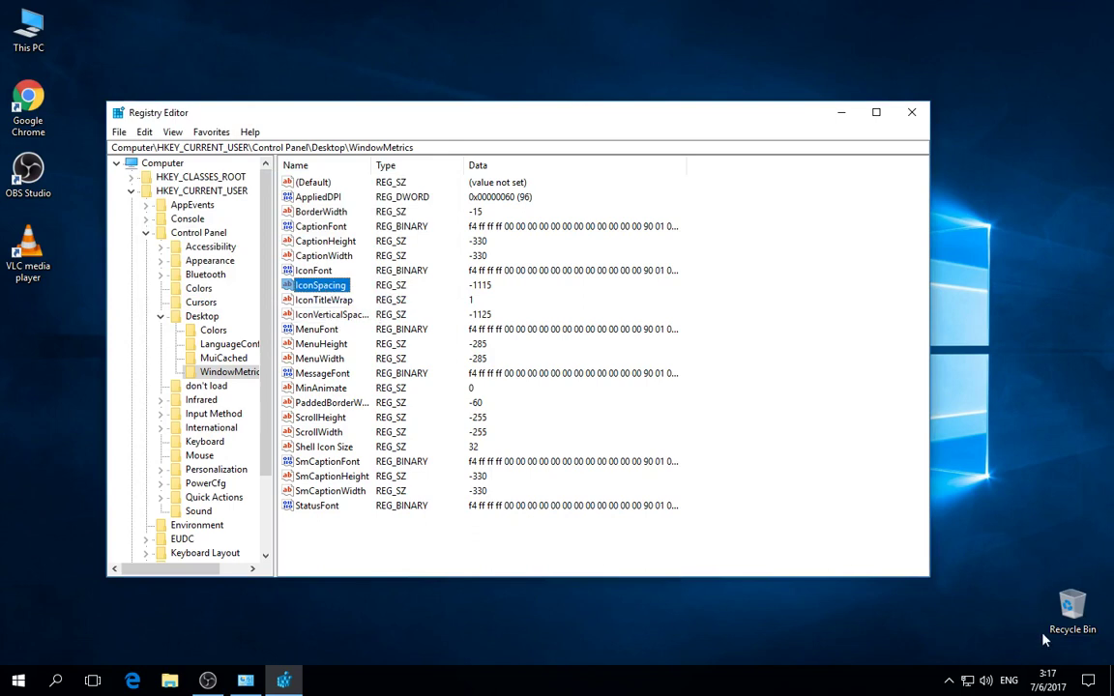
- Set the IconVerticalSpacing value data to -1115 and close the Registry Editor
{"action": "double_click", "coordinate": [324, 315]}
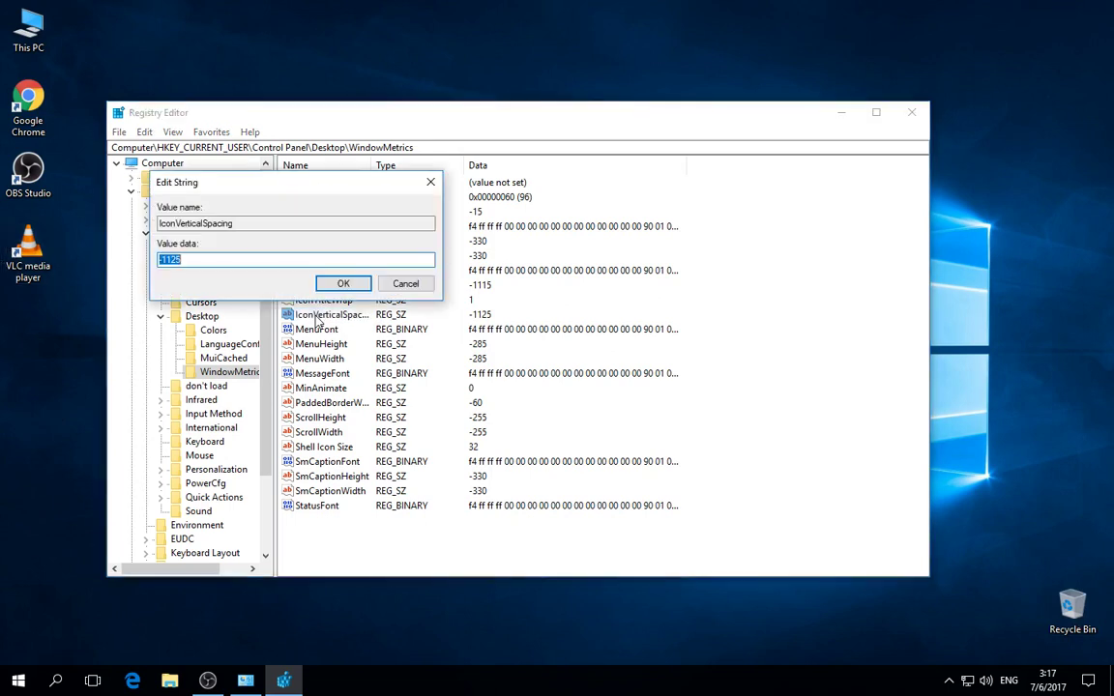
{"action": "left_click", "coordinate": [207, 257]}
{"action": "key", "text": "BackSpace"}
{"action": "key", "text": "BackSpace"}
{"action": "type", "text": "15"}
{"action": "left_click", "coordinate": [358, 284]}
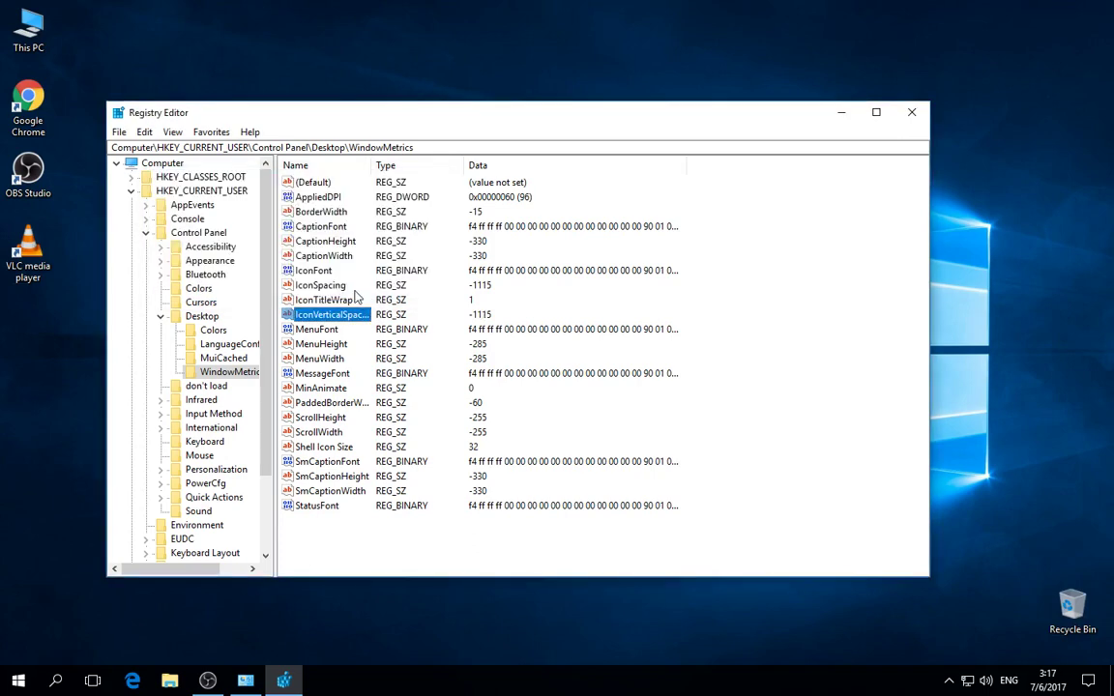
{"action": "left_click", "coordinate": [911, 112]}
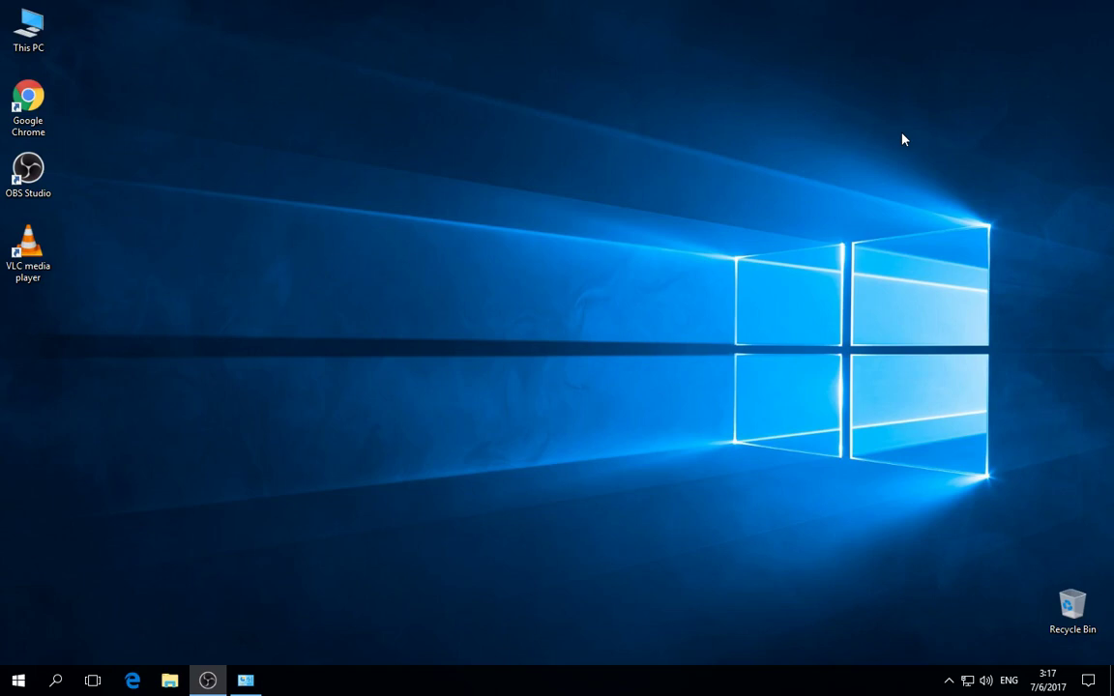
- Open This PC in File Explorer and look through the installers in the Programs\Default Programs folder on drive F:
{"action": "double_click", "coordinate": [28, 29]}
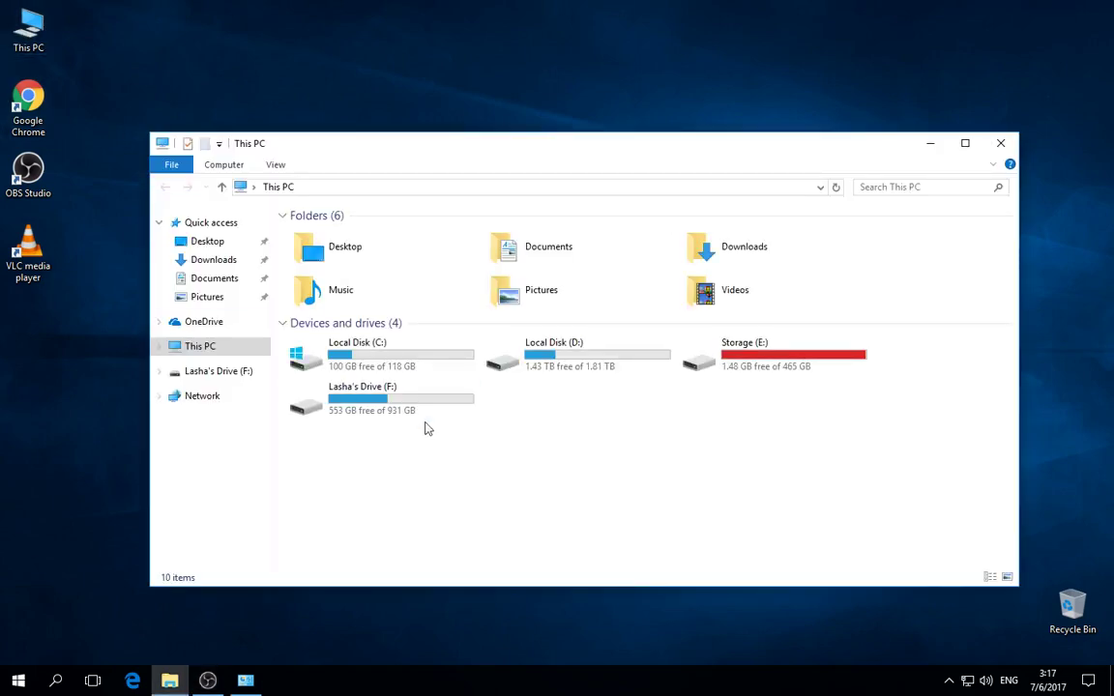
{"action": "left_click", "coordinate": [754, 356]}
{"action": "double_click", "coordinate": [367, 399]}
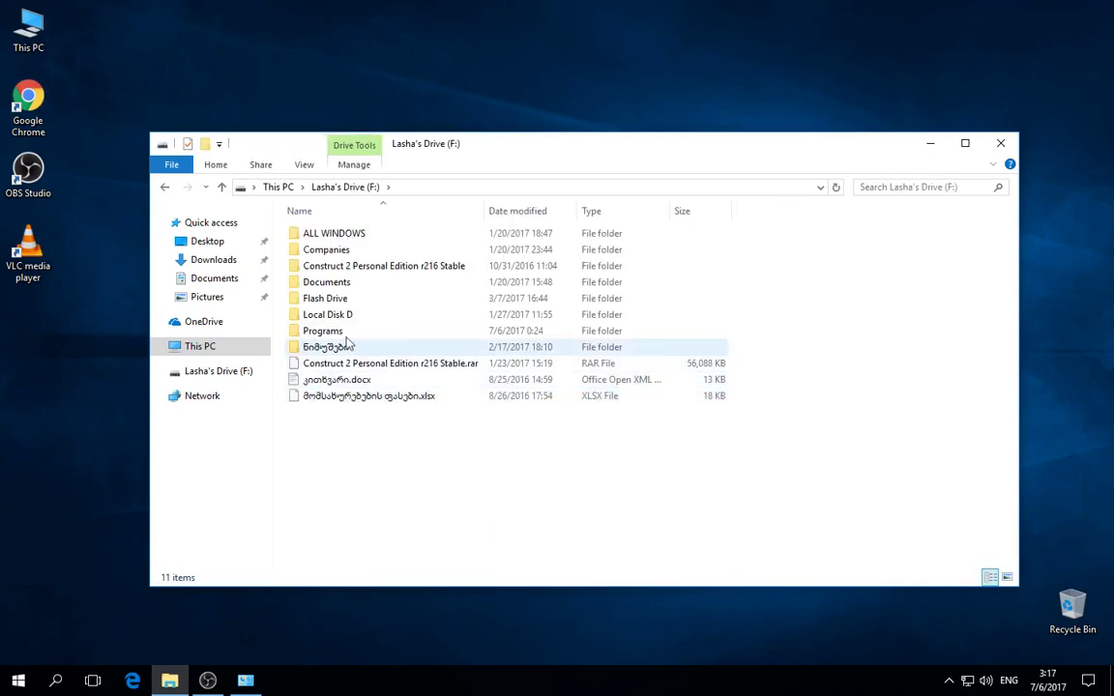
{"action": "double_click", "coordinate": [327, 332]}
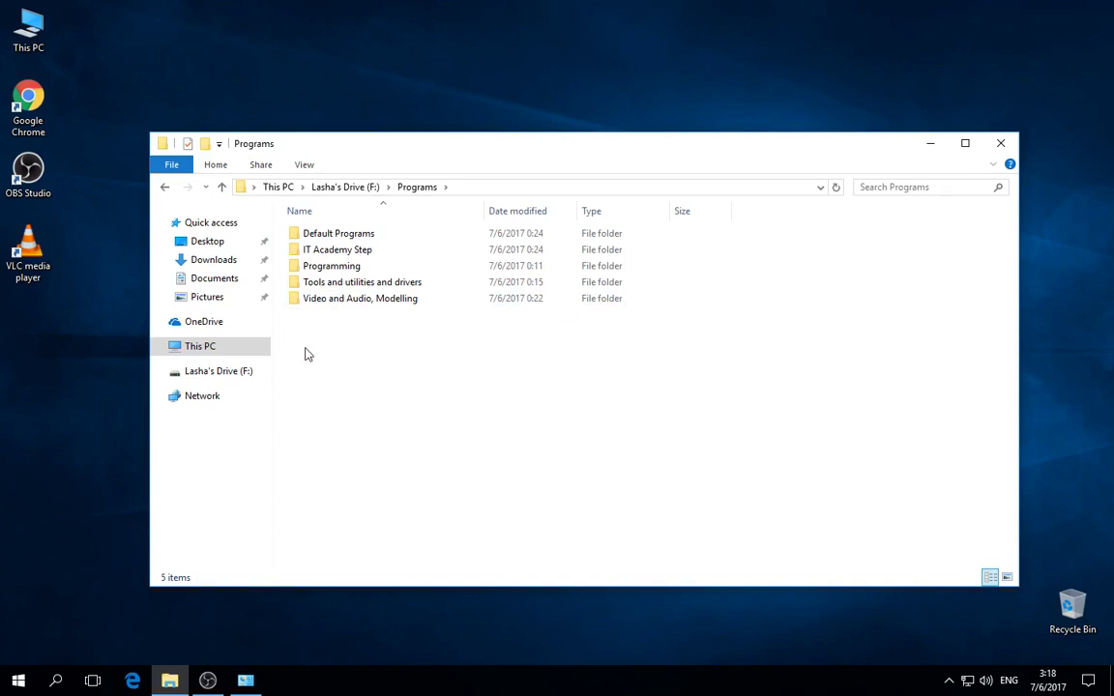
{"action": "double_click", "coordinate": [376, 235]}
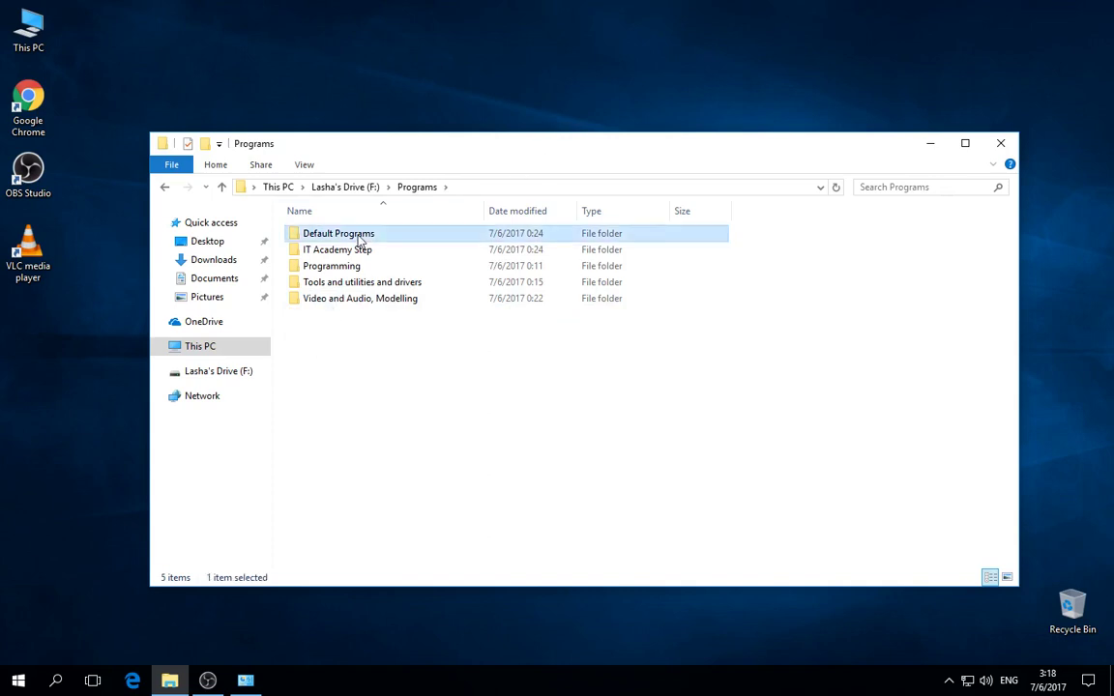
{"action": "scroll", "coordinate": [425, 295], "scroll_direction": "down", "scroll_amount": 3}
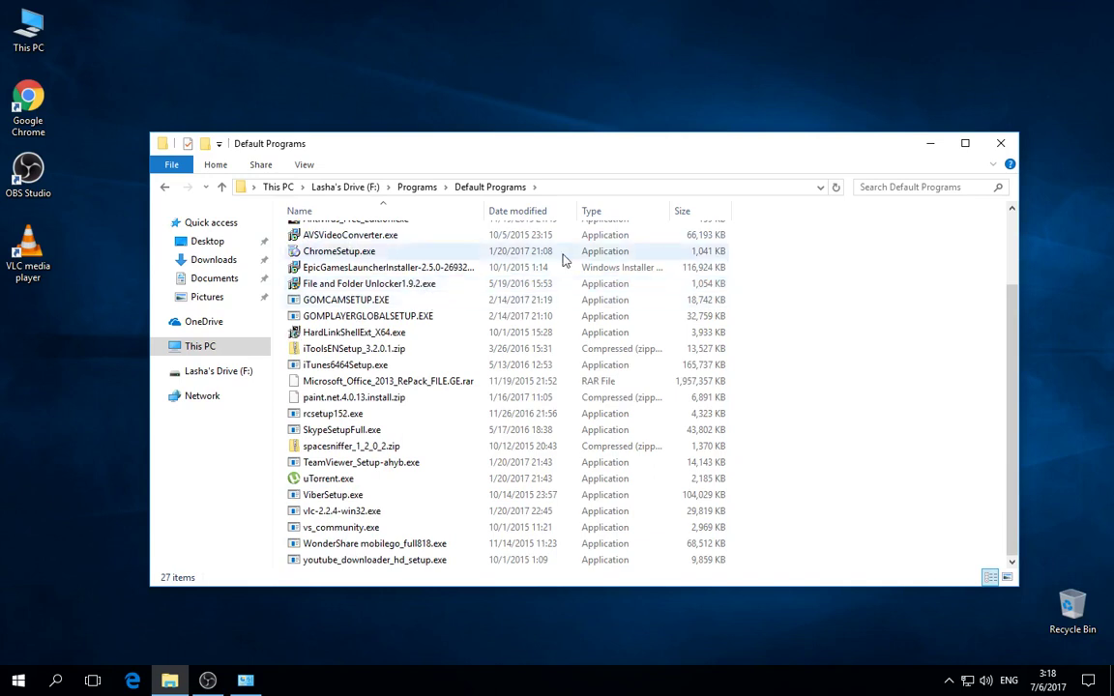
{"action": "scroll", "coordinate": [488, 300], "scroll_direction": "up", "scroll_amount": 2}
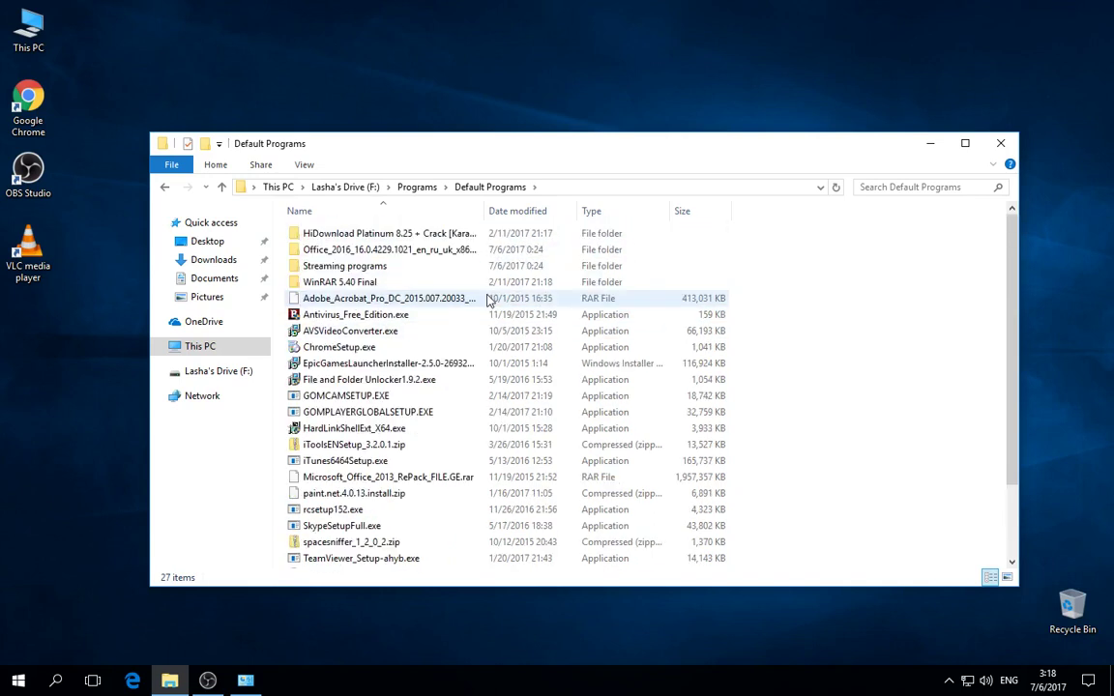
{"action": "scroll", "coordinate": [488, 301], "scroll_direction": "down", "scroll_amount": 2}
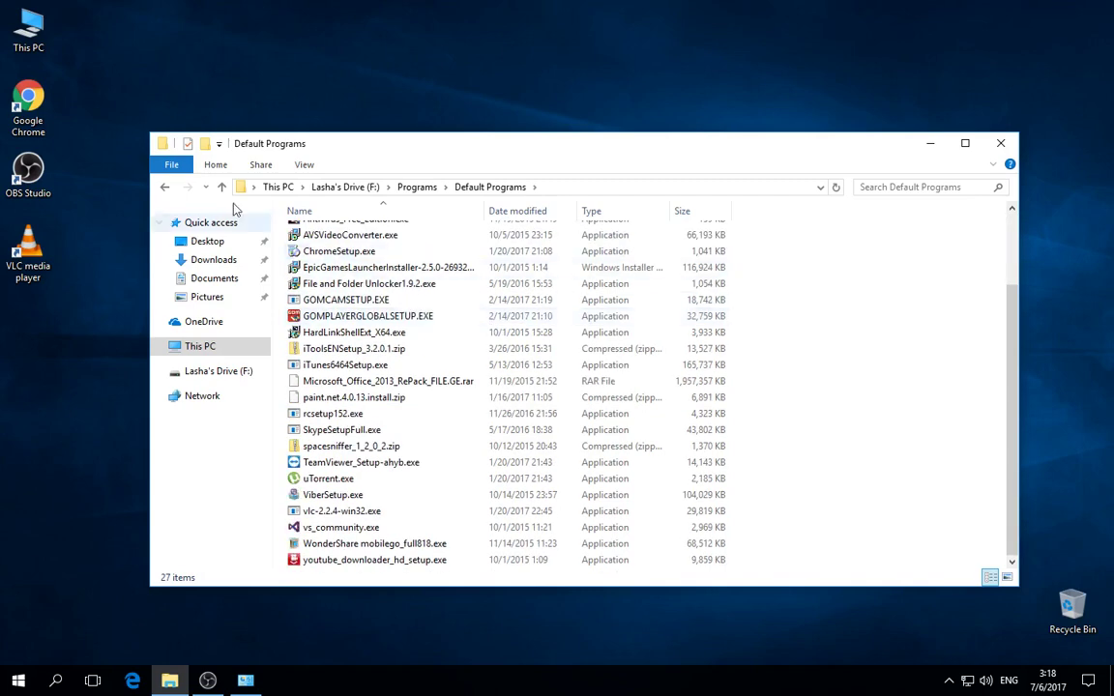
- Examine the Tools and utilities and drivers folder under Programs, pointing out pc-decrapifier-3.0.1.exe and adwcleaner_6.046.exe
{"action": "left_click", "coordinate": [165, 187]}
{"action": "double_click", "coordinate": [362, 284]}
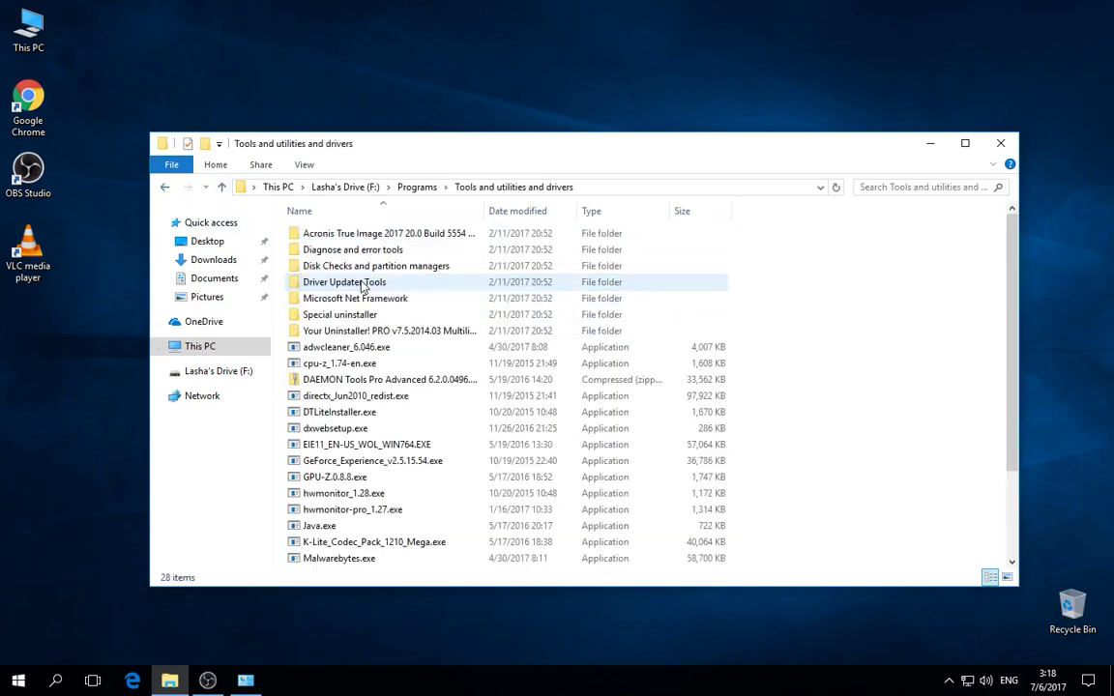
{"action": "scroll", "coordinate": [368, 380], "scroll_direction": "down", "scroll_amount": 2}
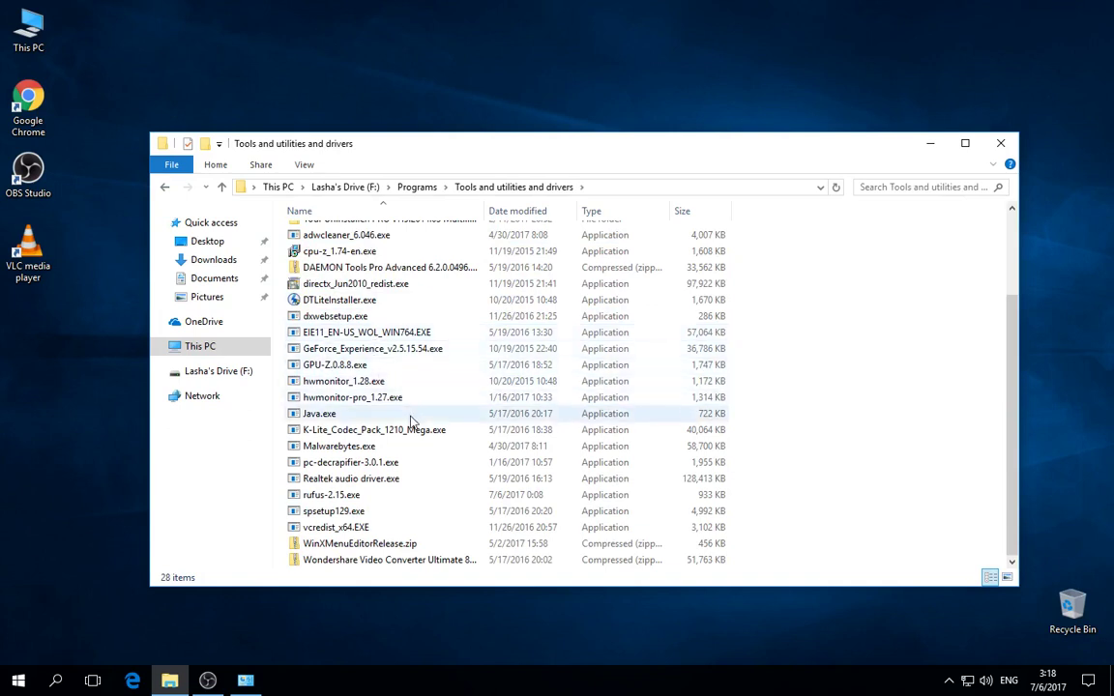
{"action": "left_click", "coordinate": [374, 470]}
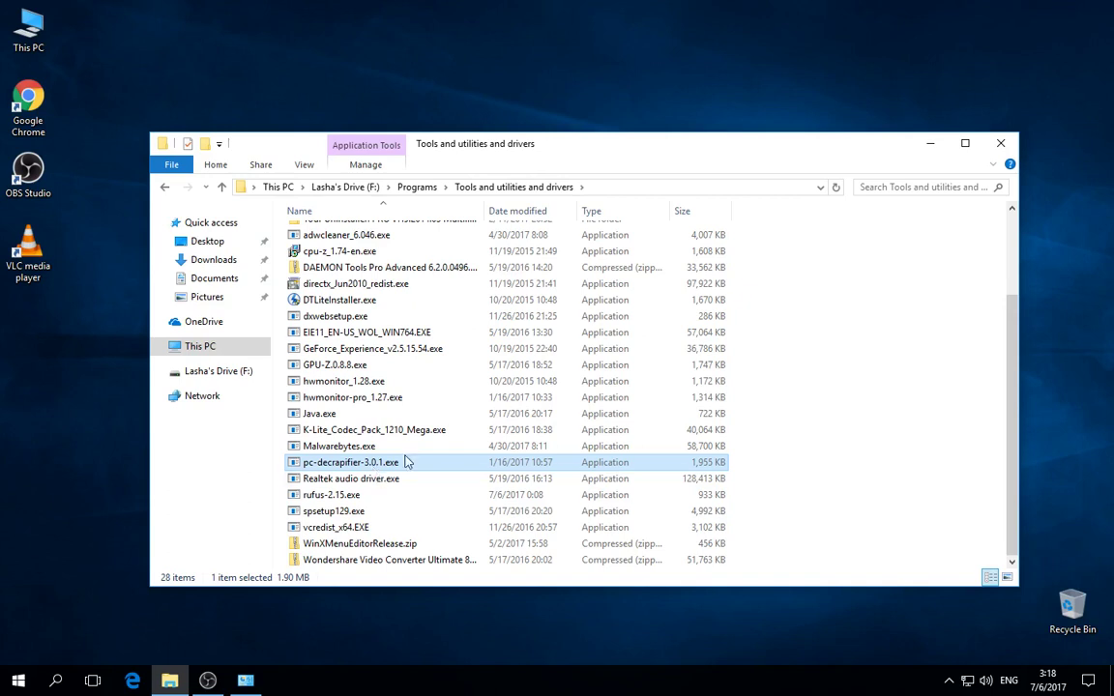
{"action": "scroll", "coordinate": [426, 430], "scroll_direction": "up", "scroll_amount": 3}
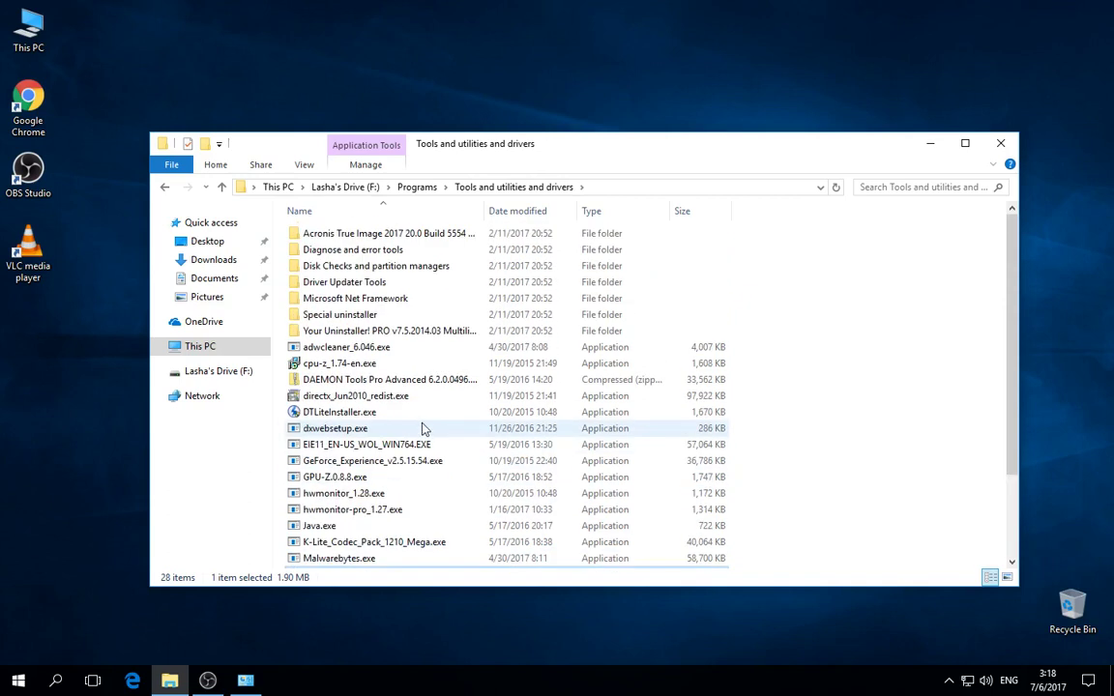
{"action": "left_click", "coordinate": [338, 352]}
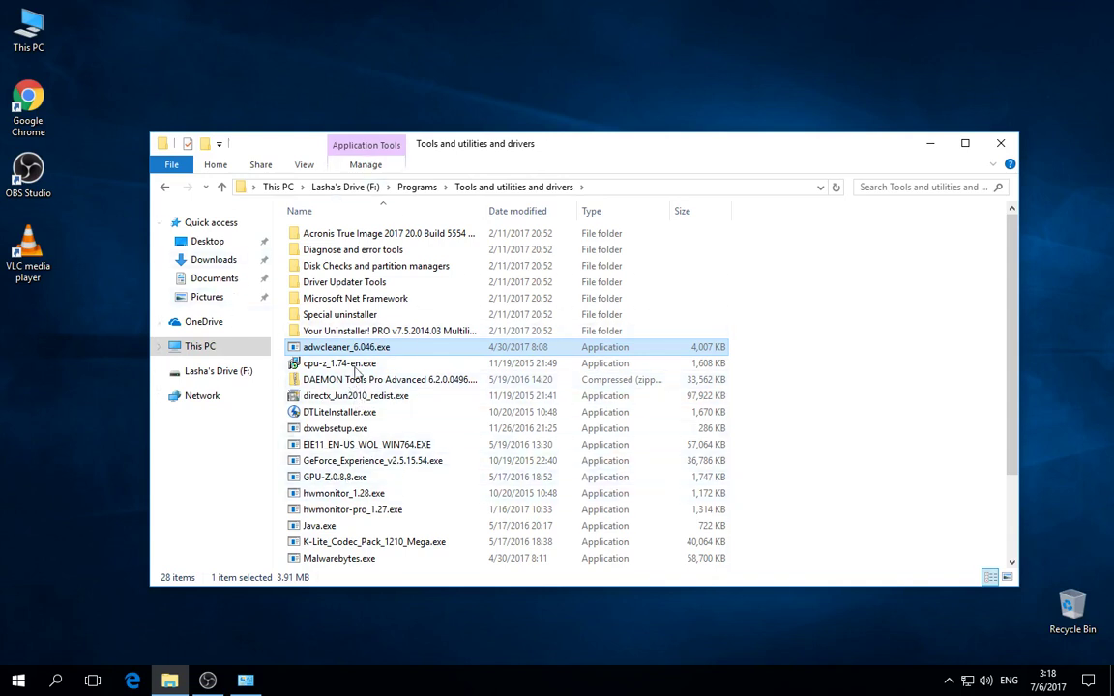
{"action": "scroll", "coordinate": [384, 387], "scroll_direction": "down", "scroll_amount": 3}
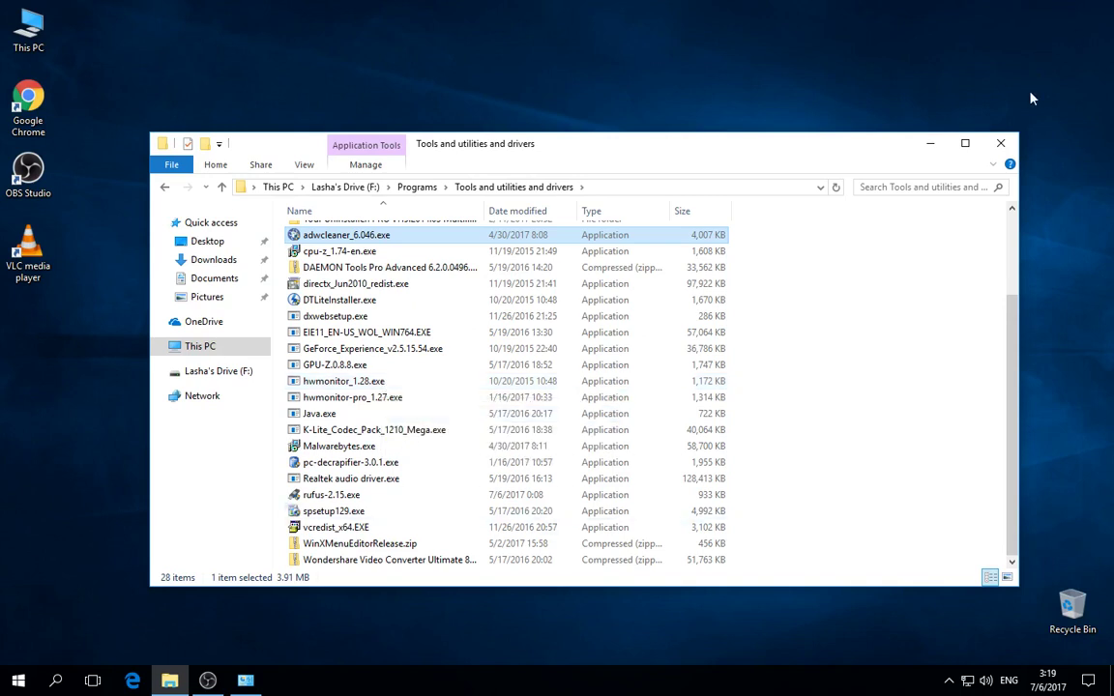
- Minimize the File Explorer window and stop the OBS Studio recording
{"action": "left_click", "coordinate": [931, 143]}
{"action": "left_click", "coordinate": [949, 681]}
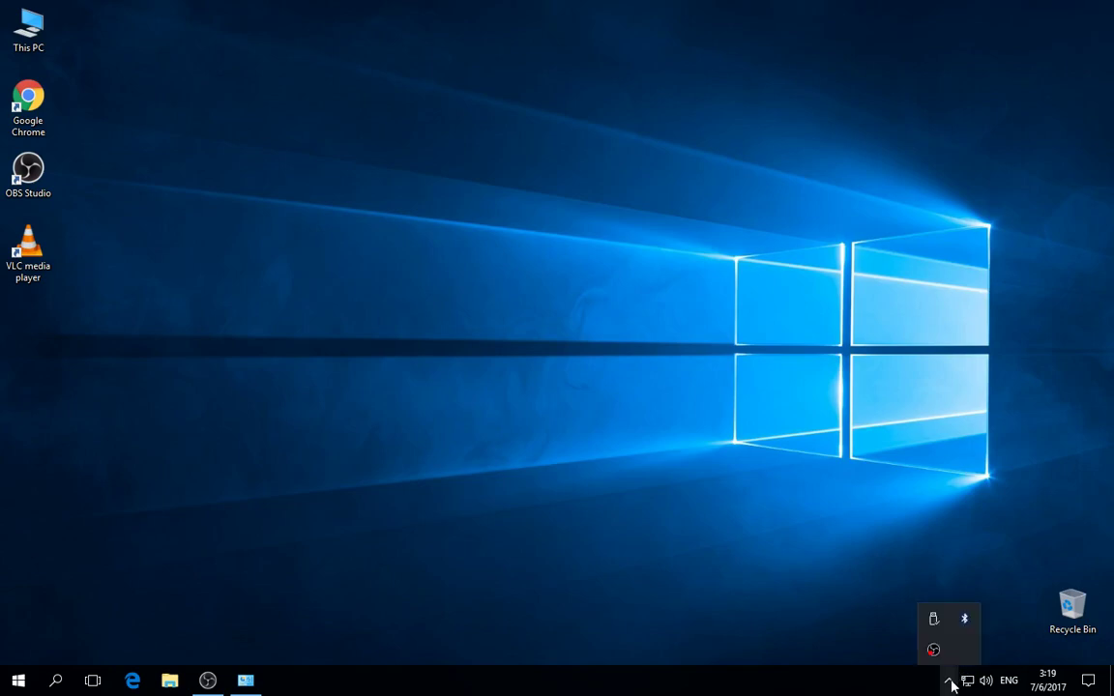
{"action": "right_click", "coordinate": [935, 650]}
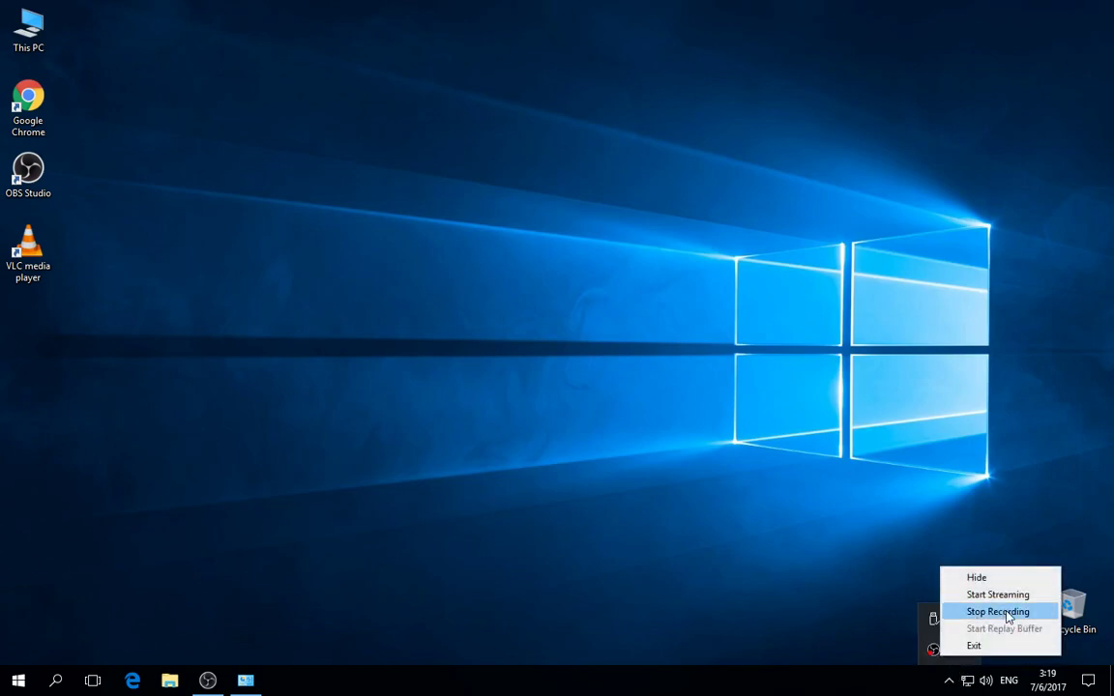